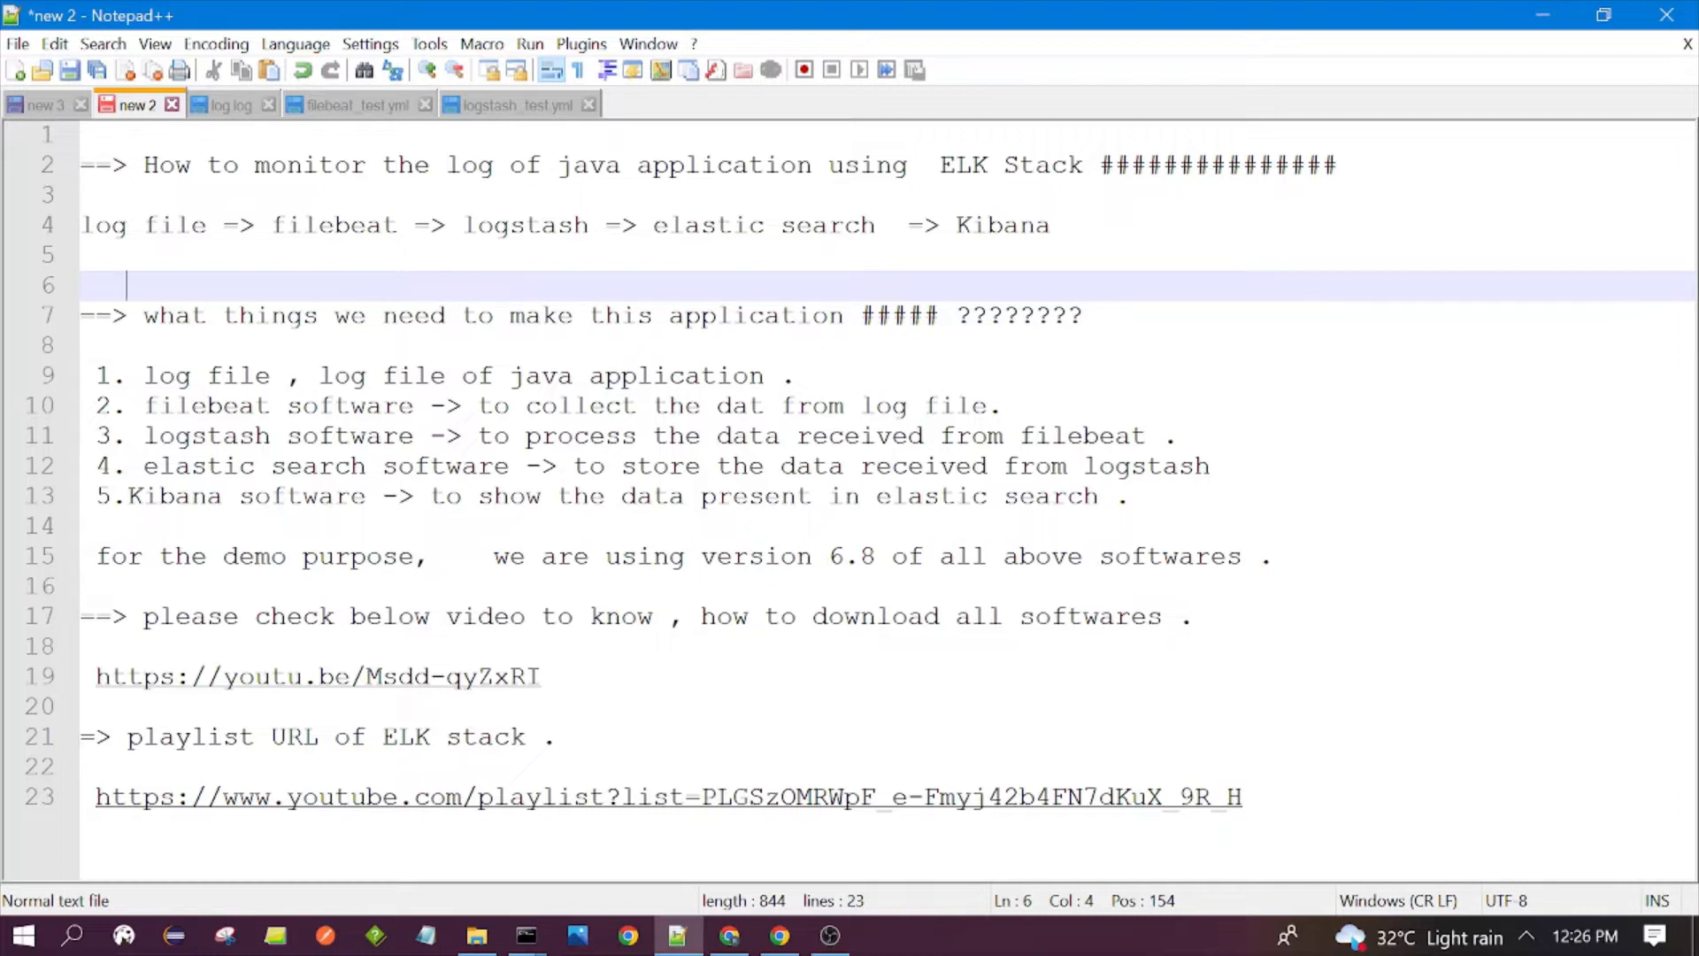
- Correct 'dat' to 'data' on the filebeat line 10 of the notes
left_click_drag(144, 376, 763, 376)
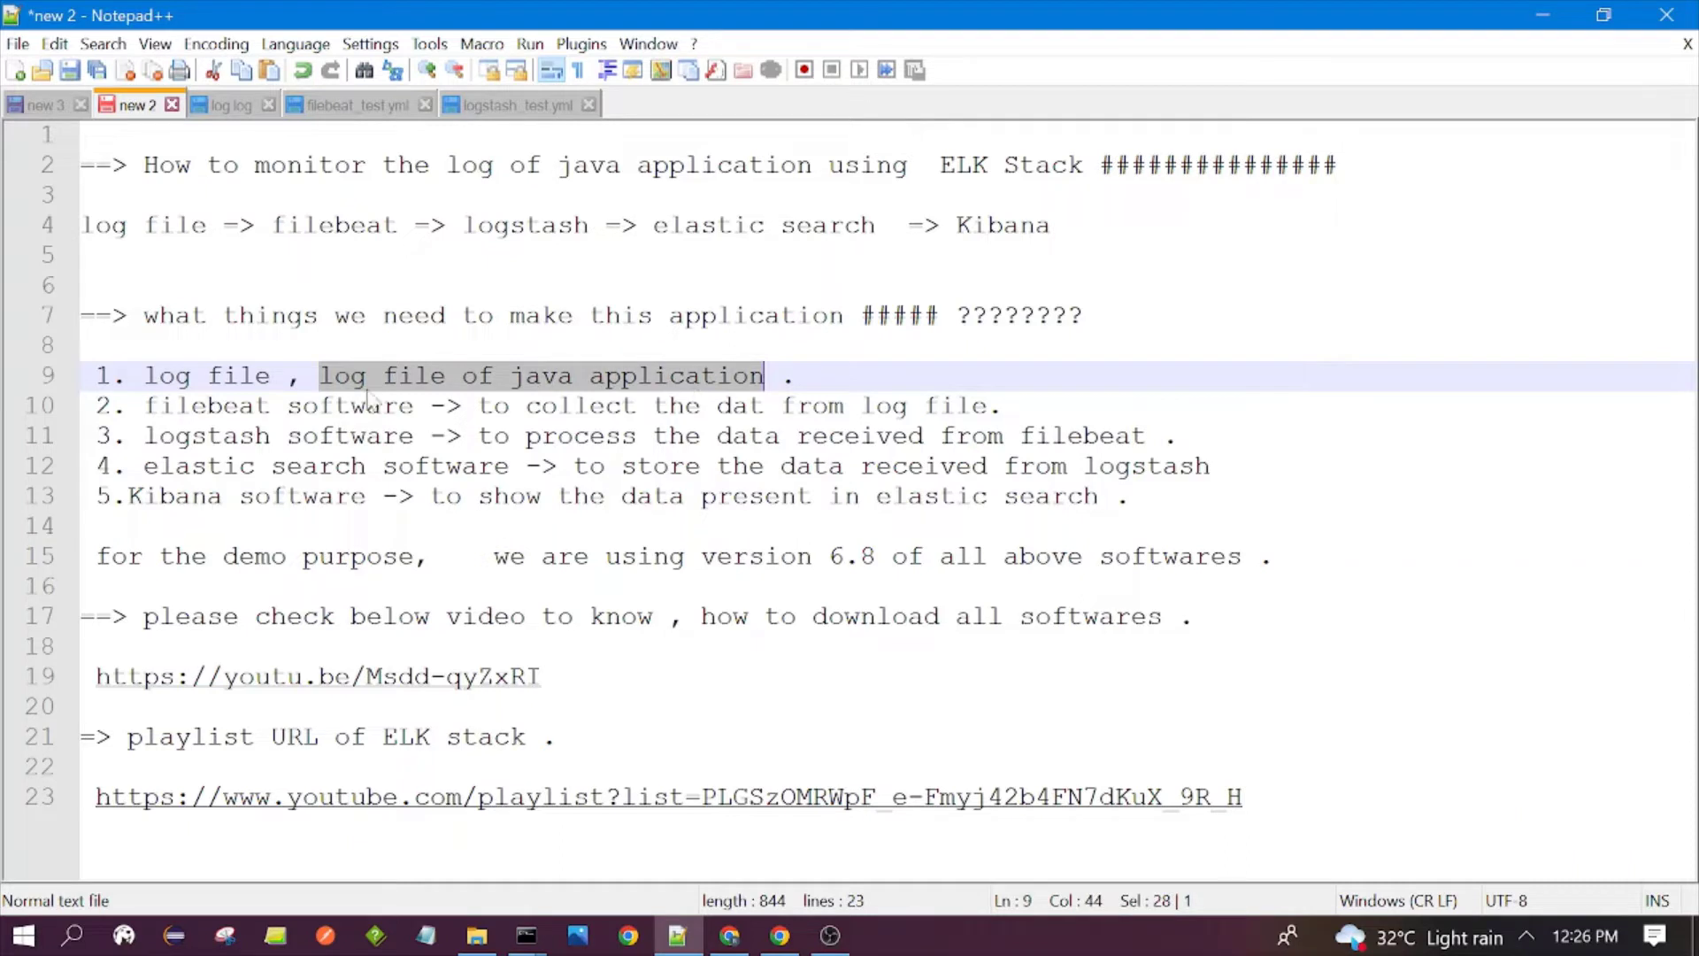
left_click_drag(144, 405, 1003, 405)
left_click(413, 405)
left_click(765, 405)
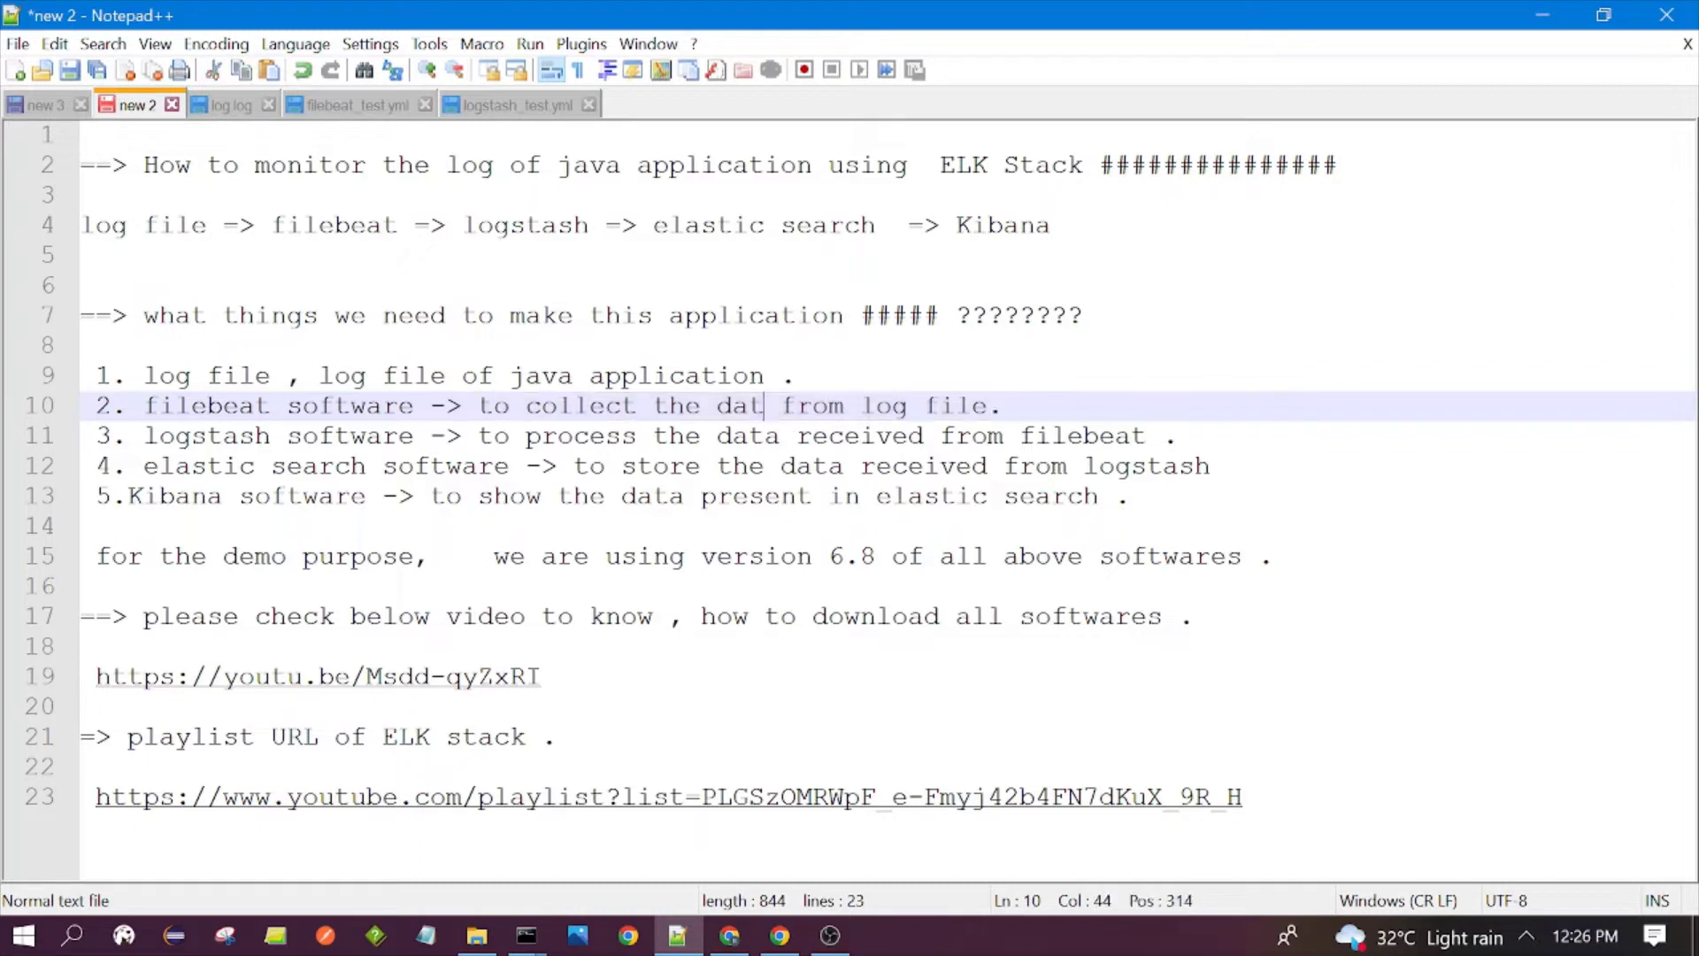
type("a")
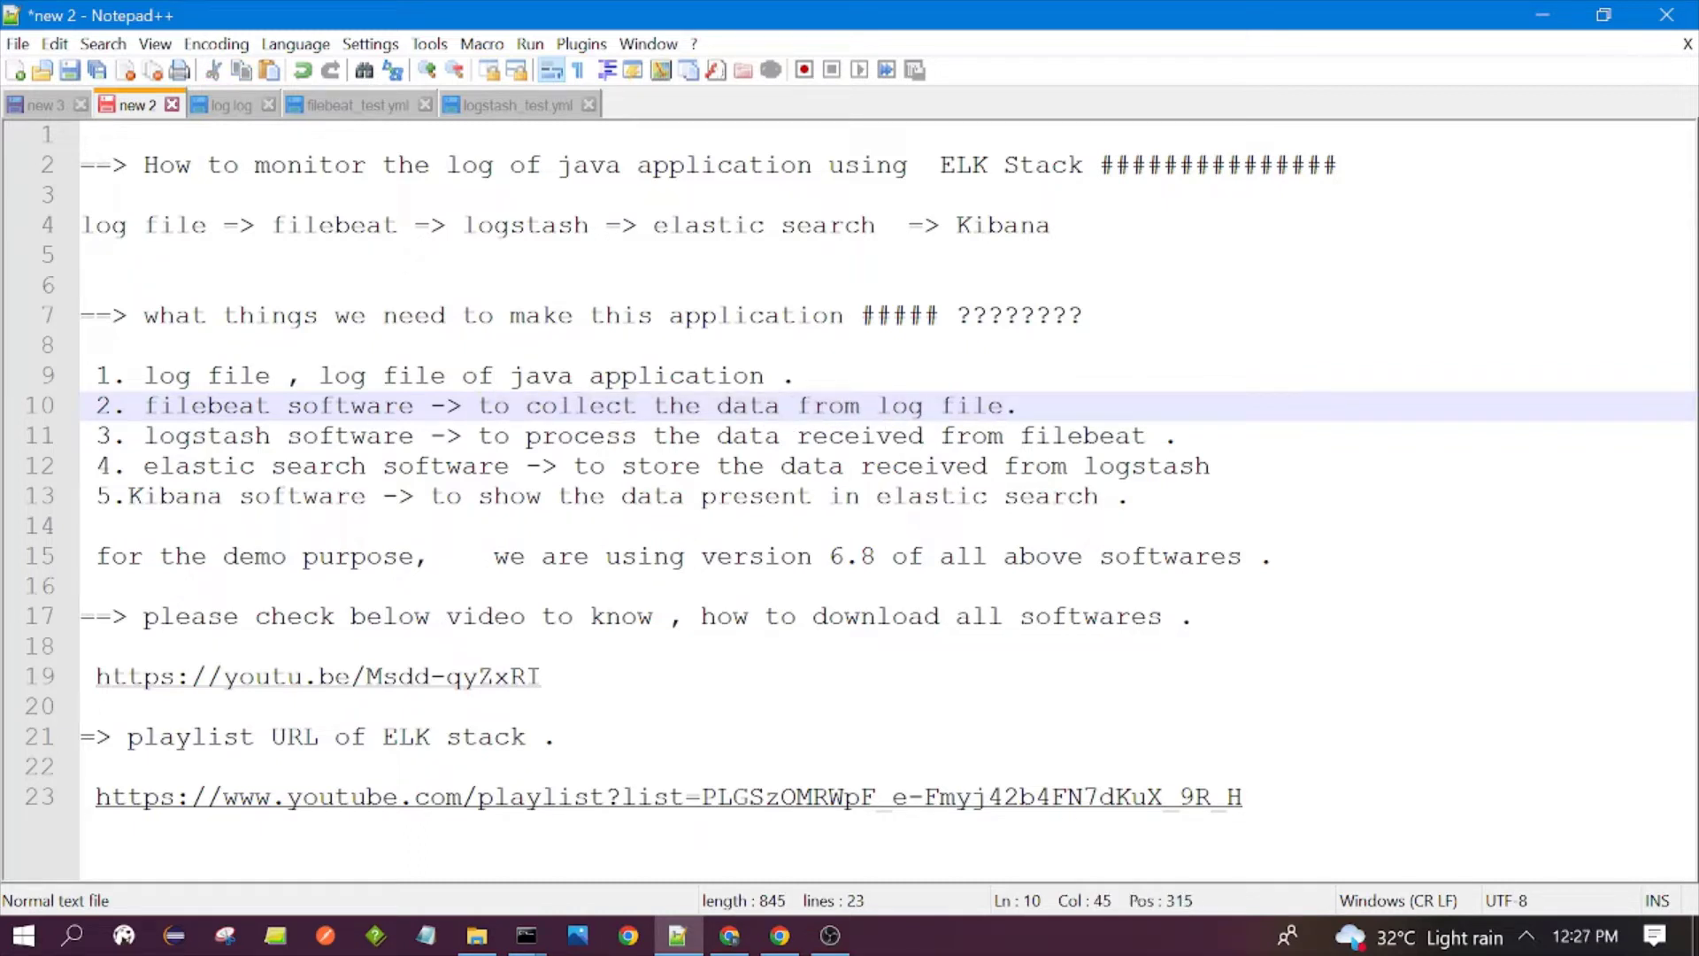
- Review the logstash, Elasticsearch and Kibana lines and the pipeline line 4
left_click_drag(145, 435, 1147, 436)
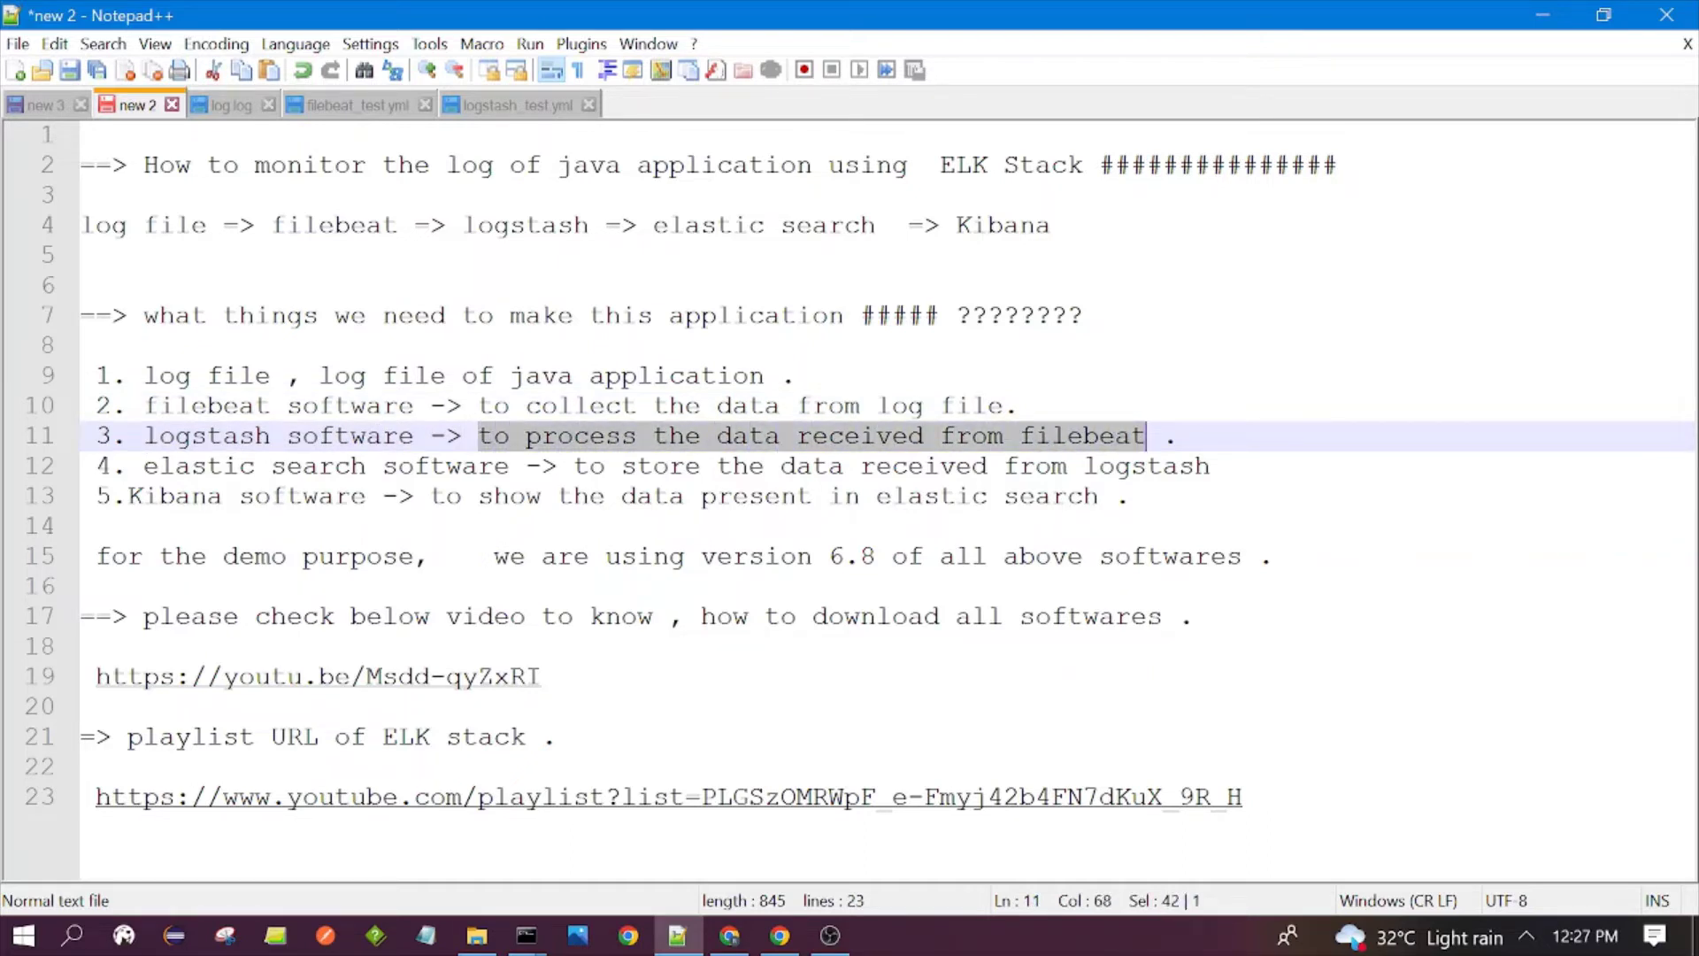
left_click_drag(143, 465, 1211, 466)
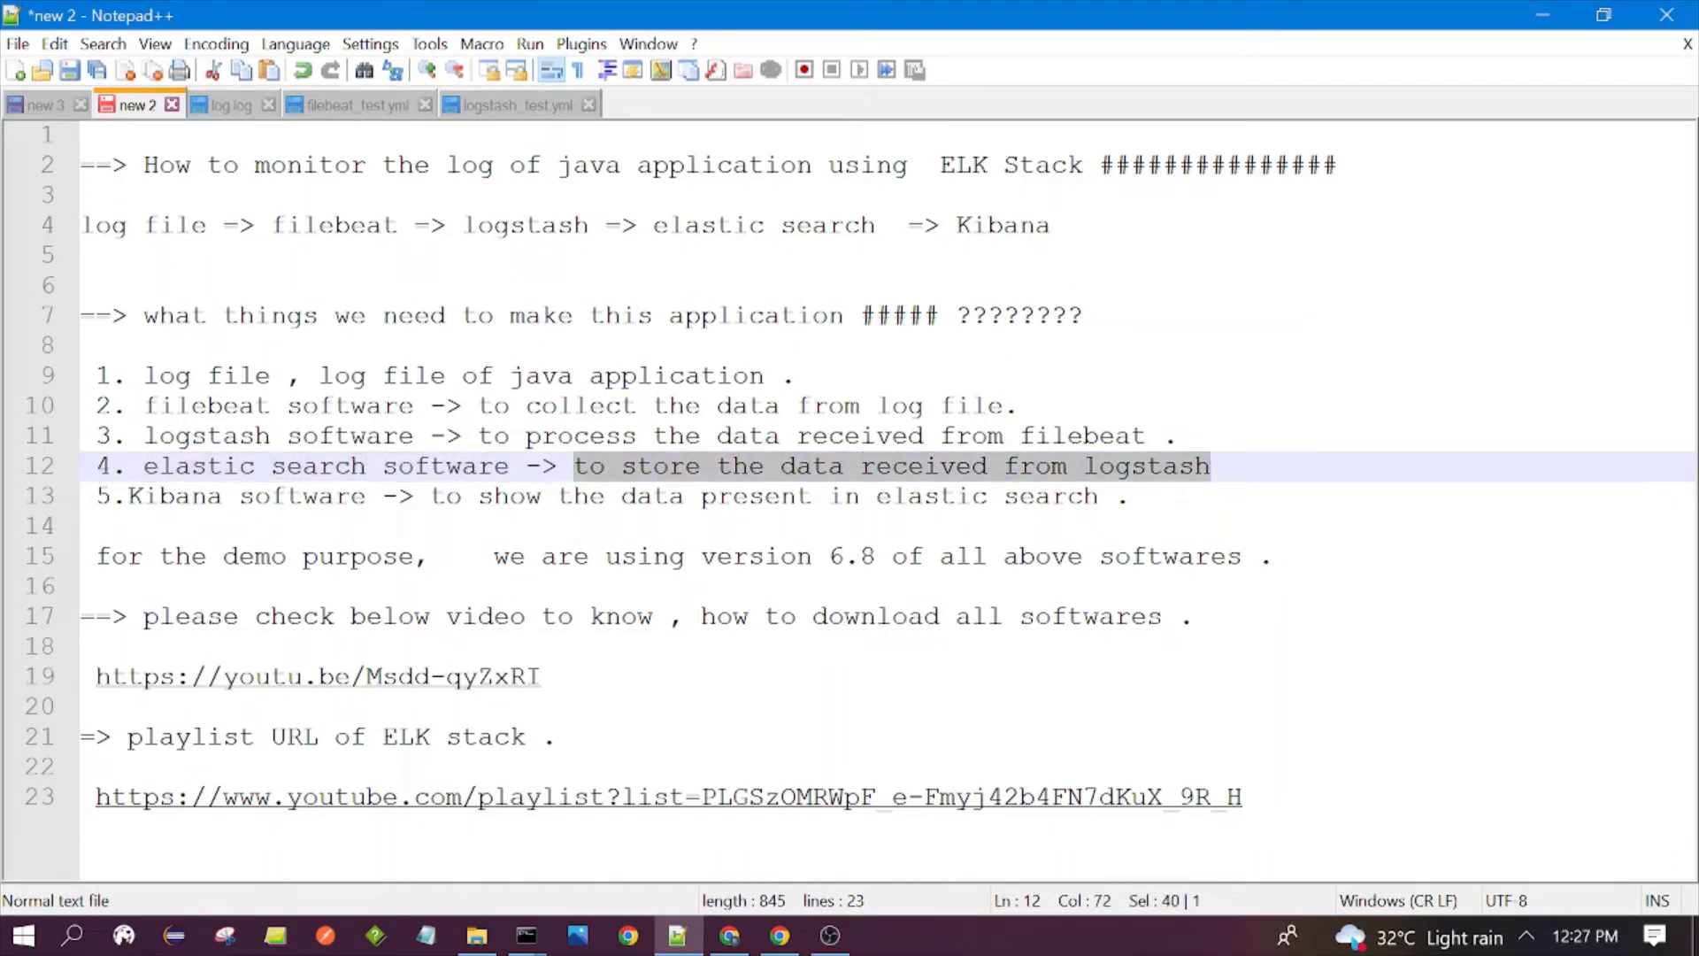
left_click_drag(129, 495, 1099, 495)
key("Down")
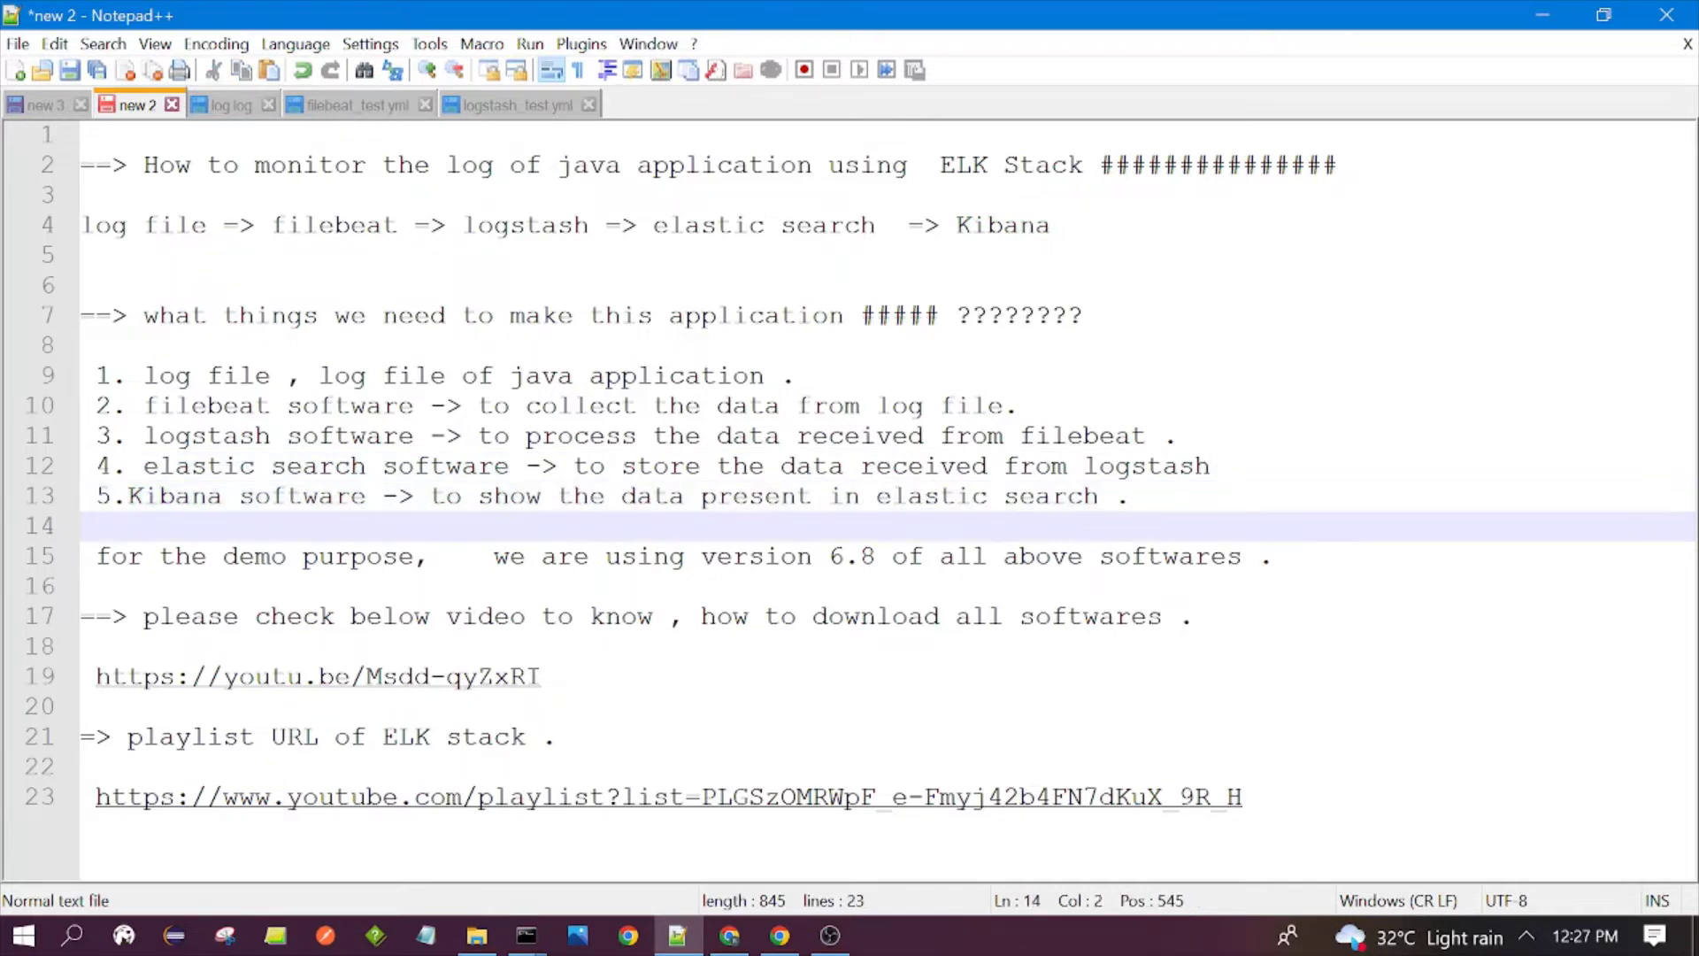
left_click_drag(128, 495, 366, 512)
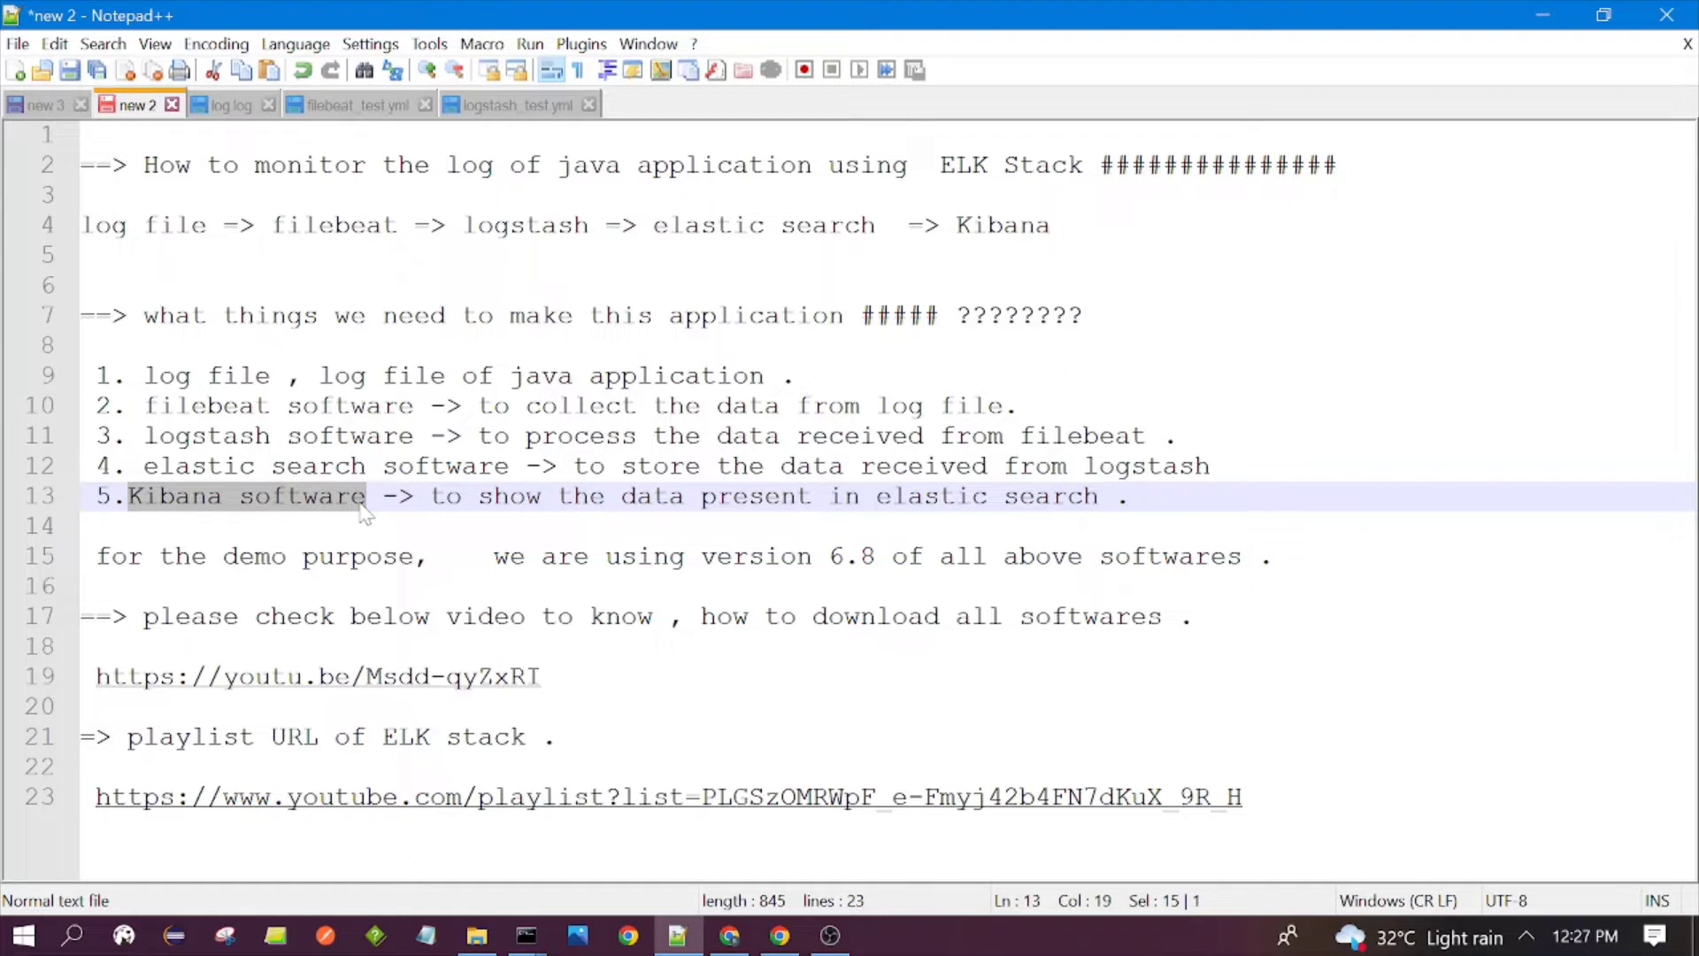
left_click(430, 467)
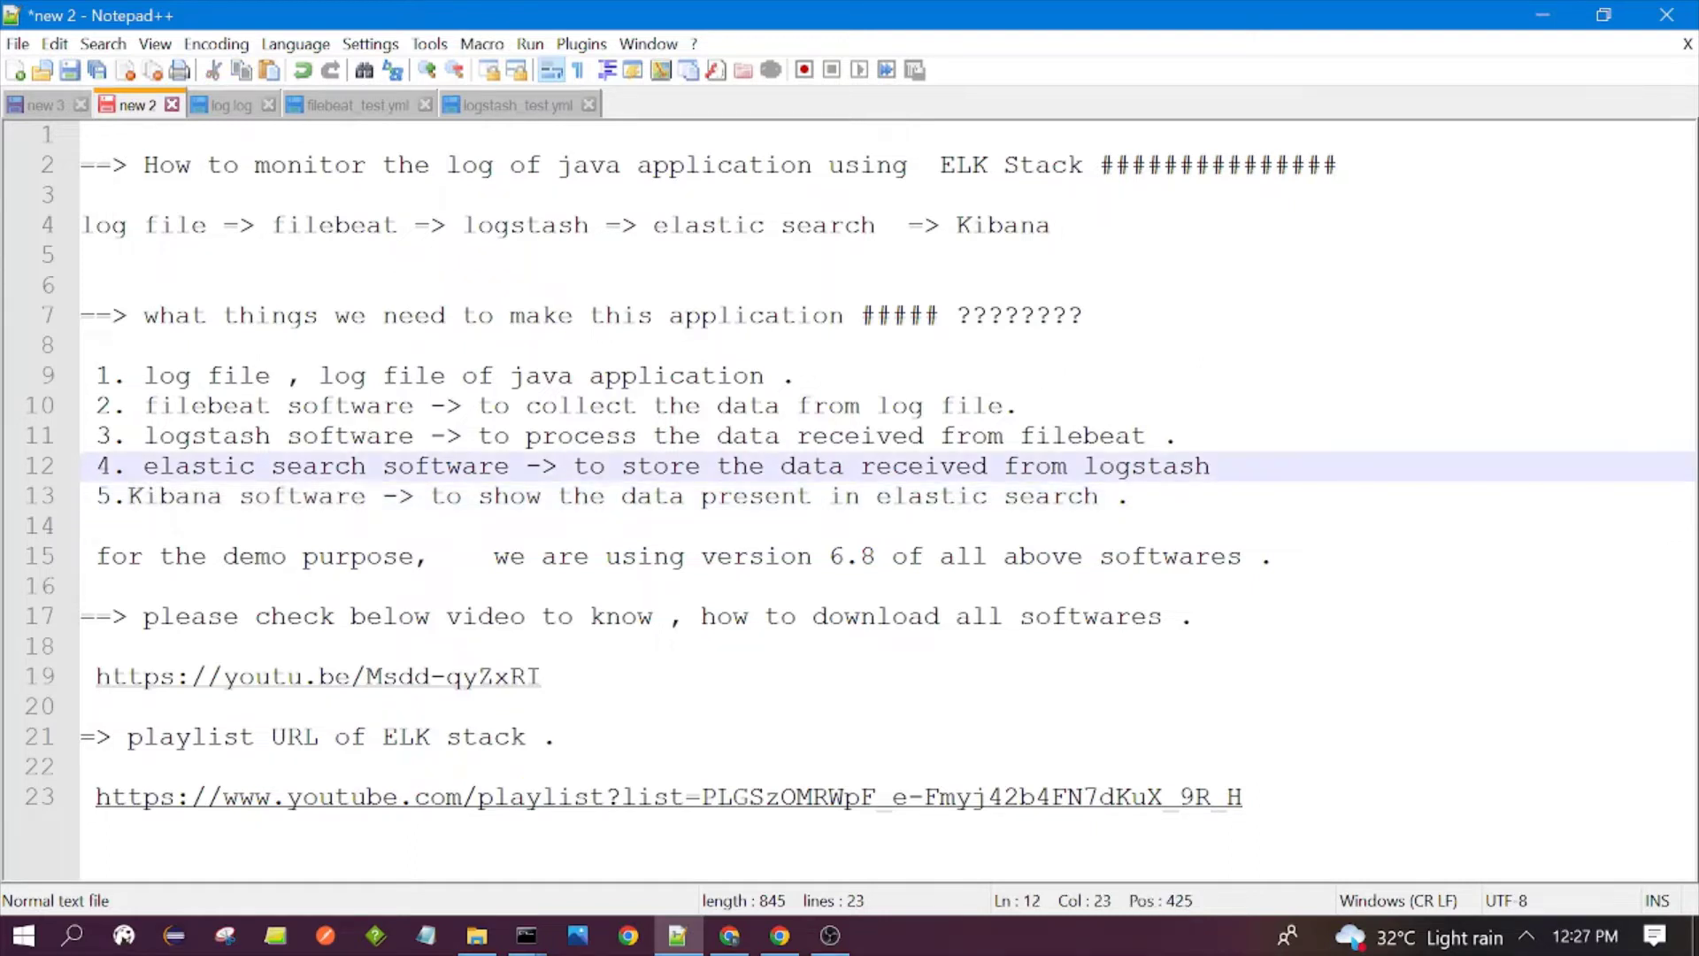
left_click_drag(1053, 226, 81, 226)
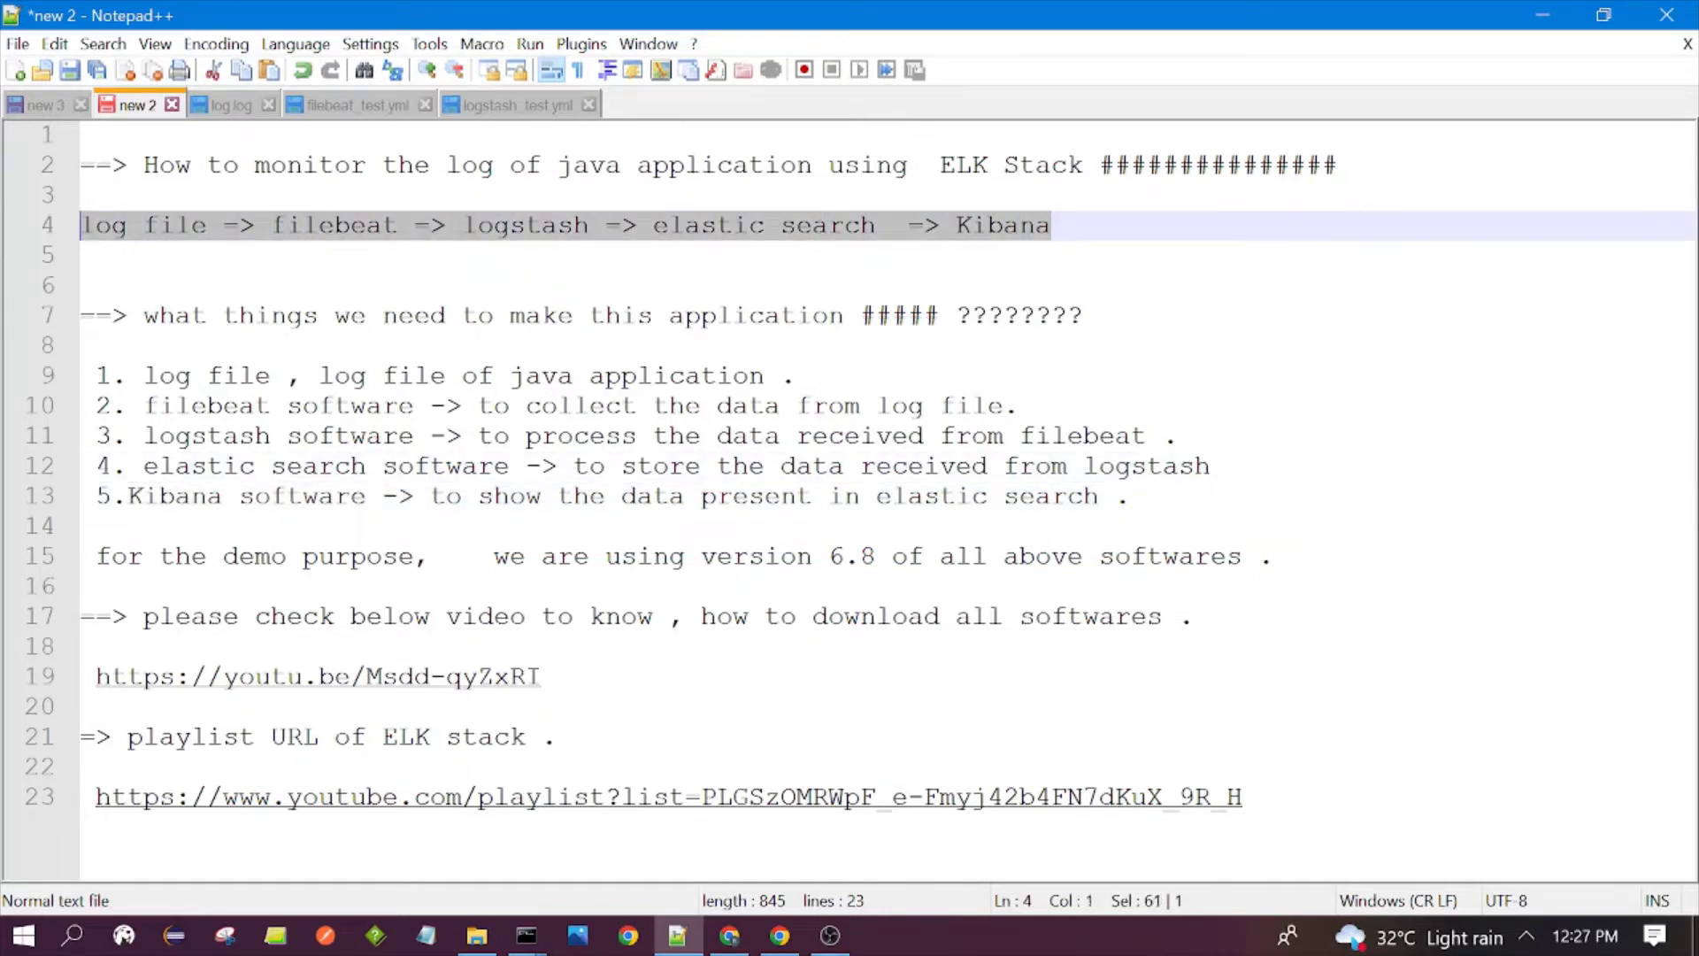
left_click(171, 254)
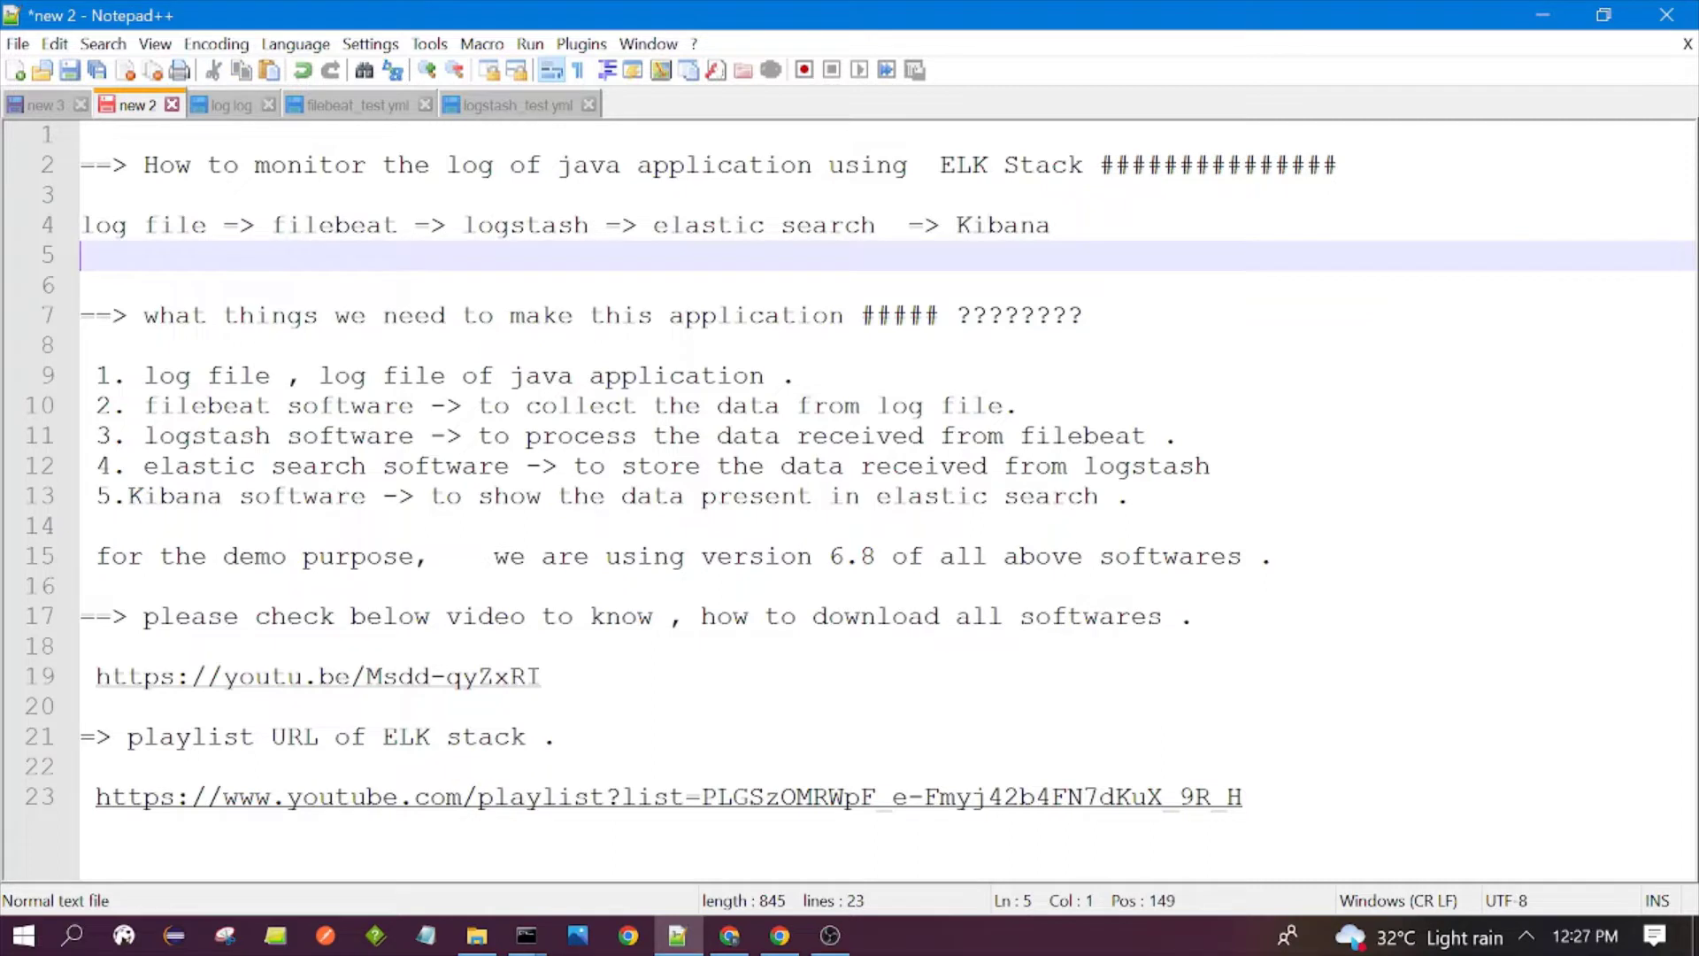
left_click_drag(830, 556, 876, 556)
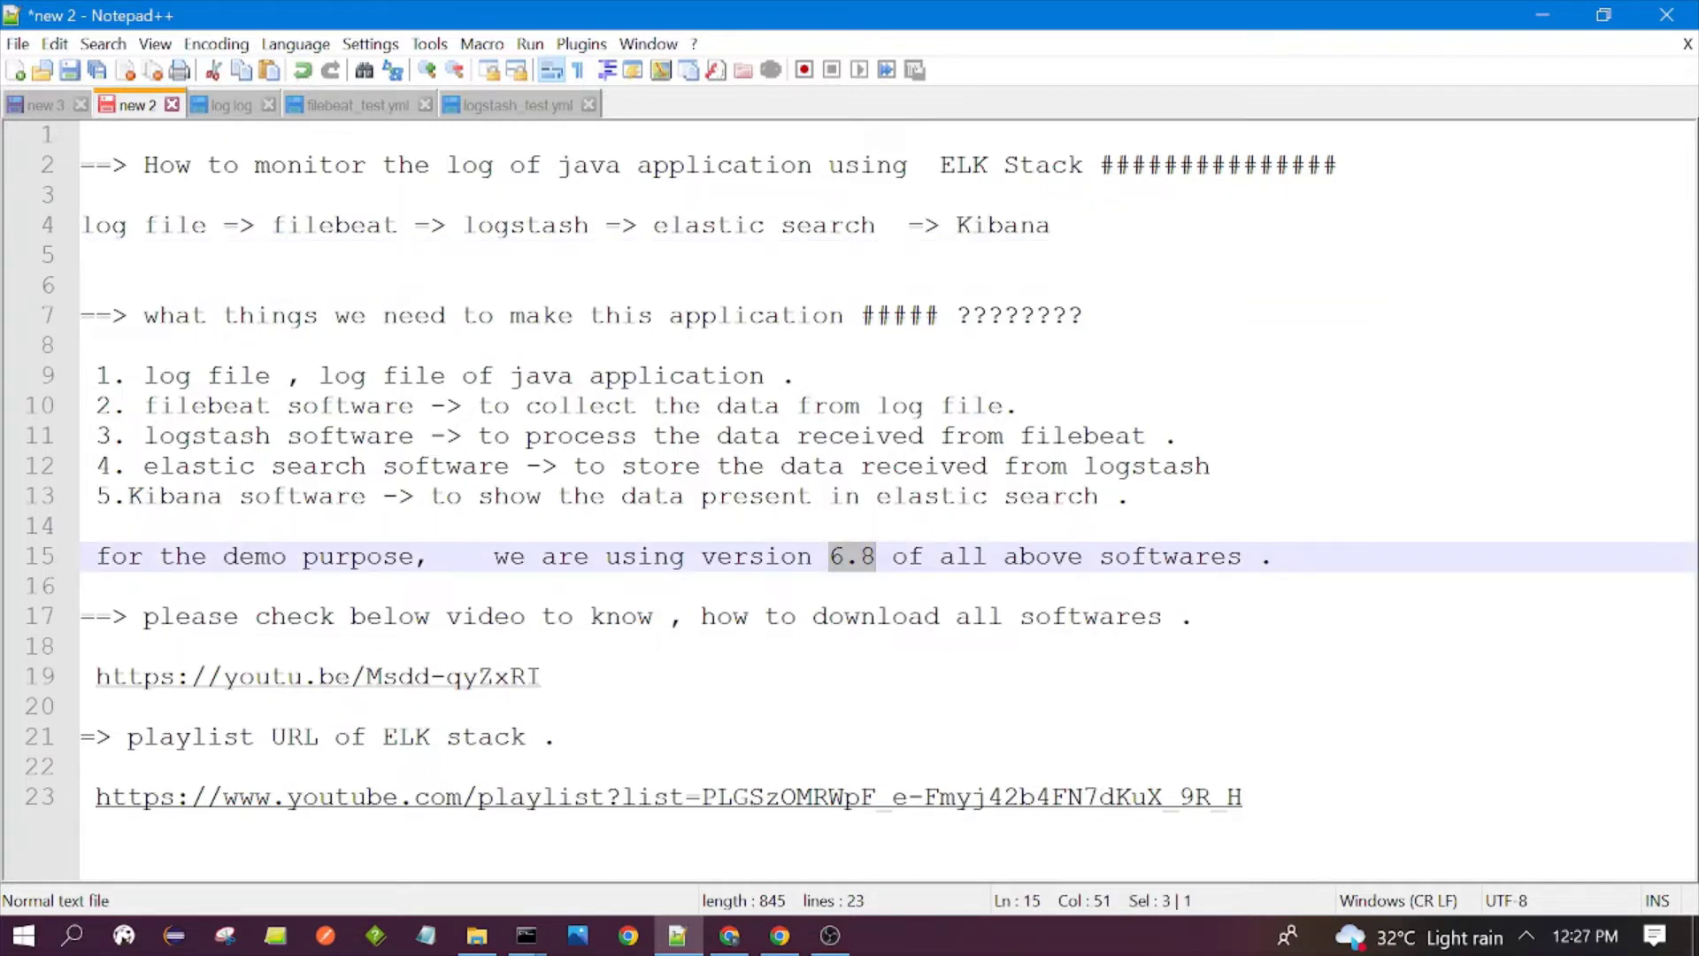
left_click_drag(145, 405, 413, 406)
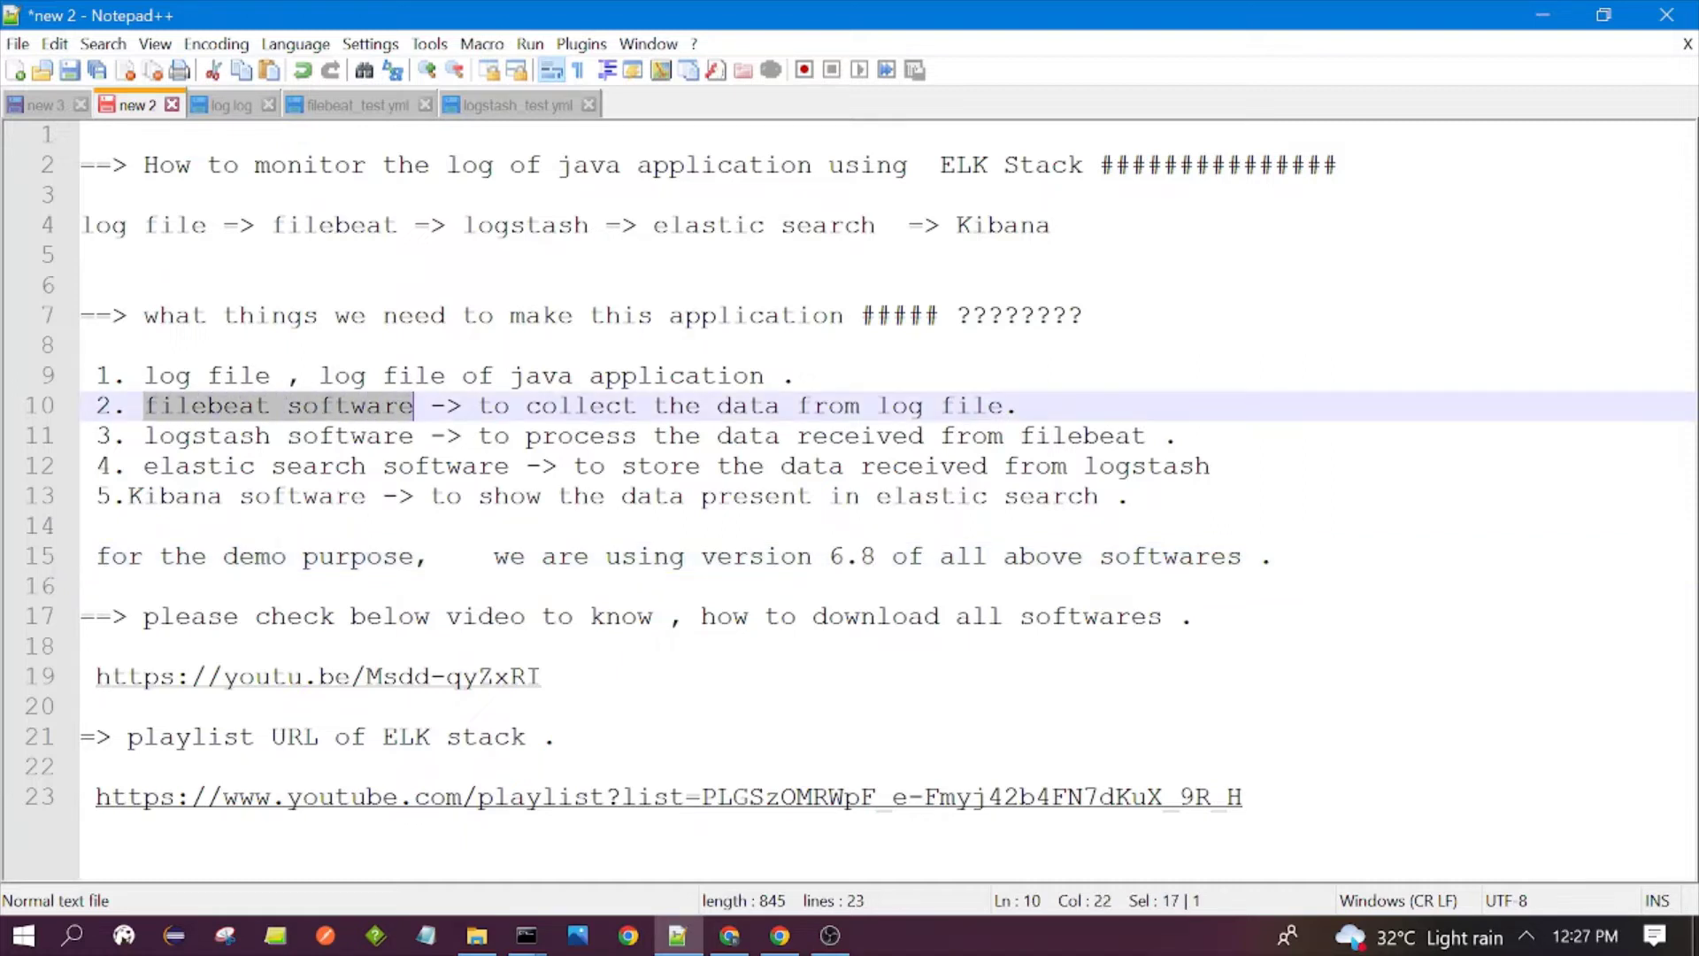
left_click_drag(158, 436, 413, 435)
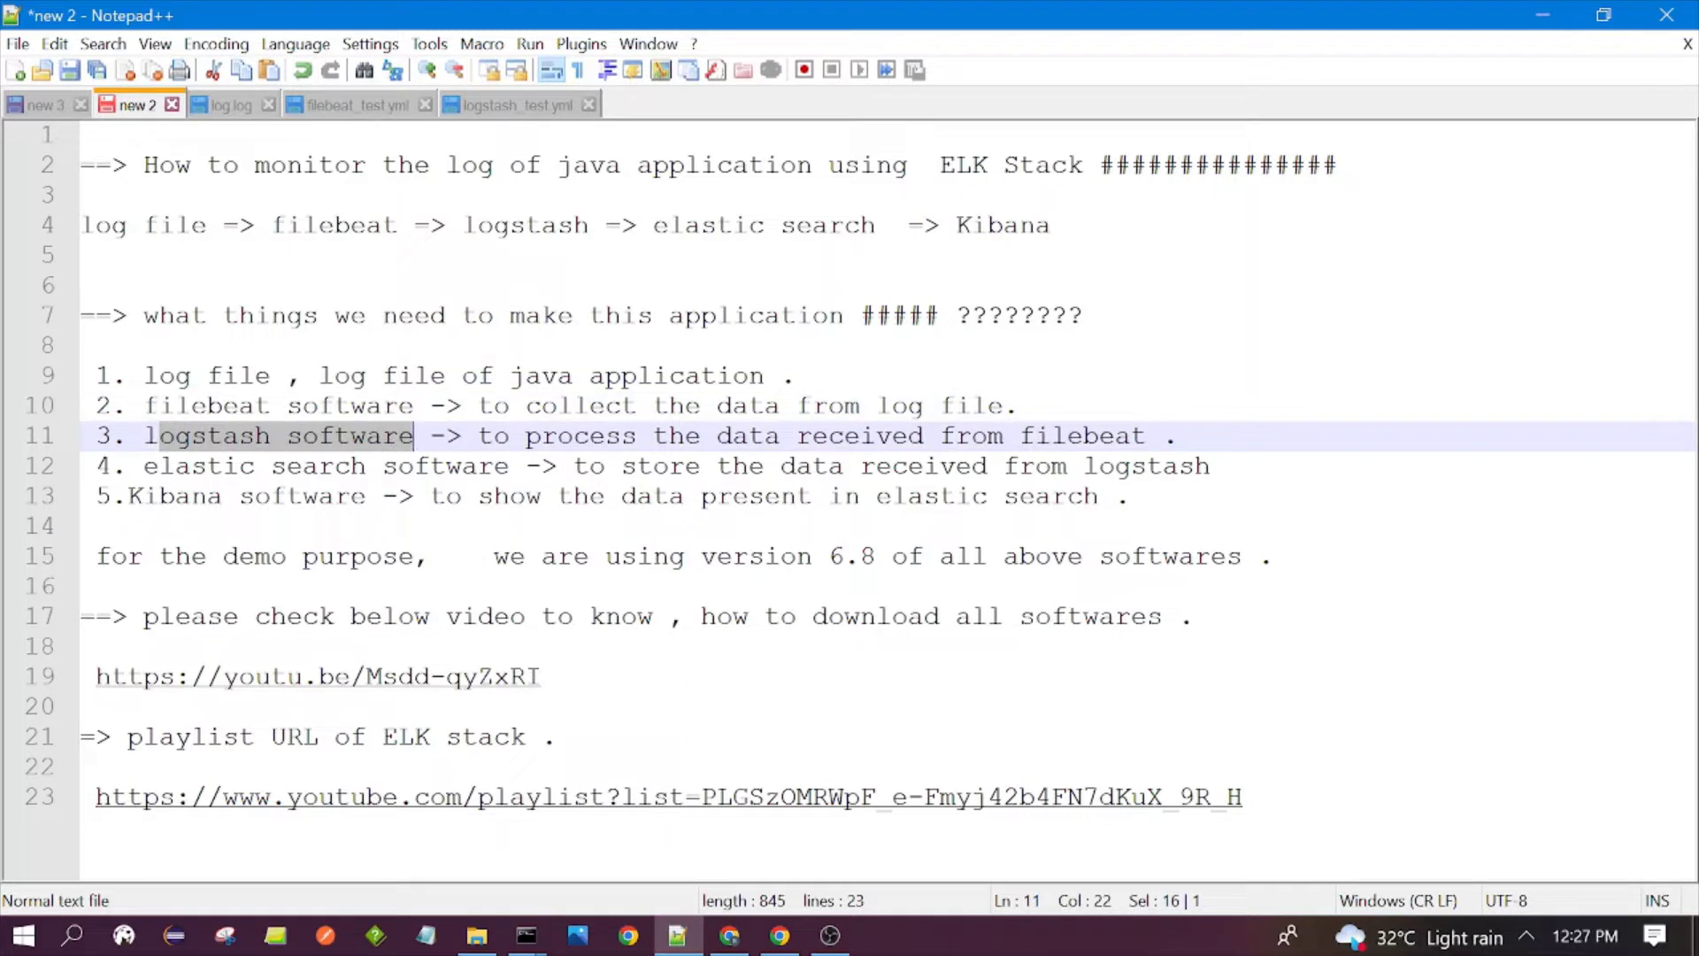
left_click_drag(144, 465, 509, 466)
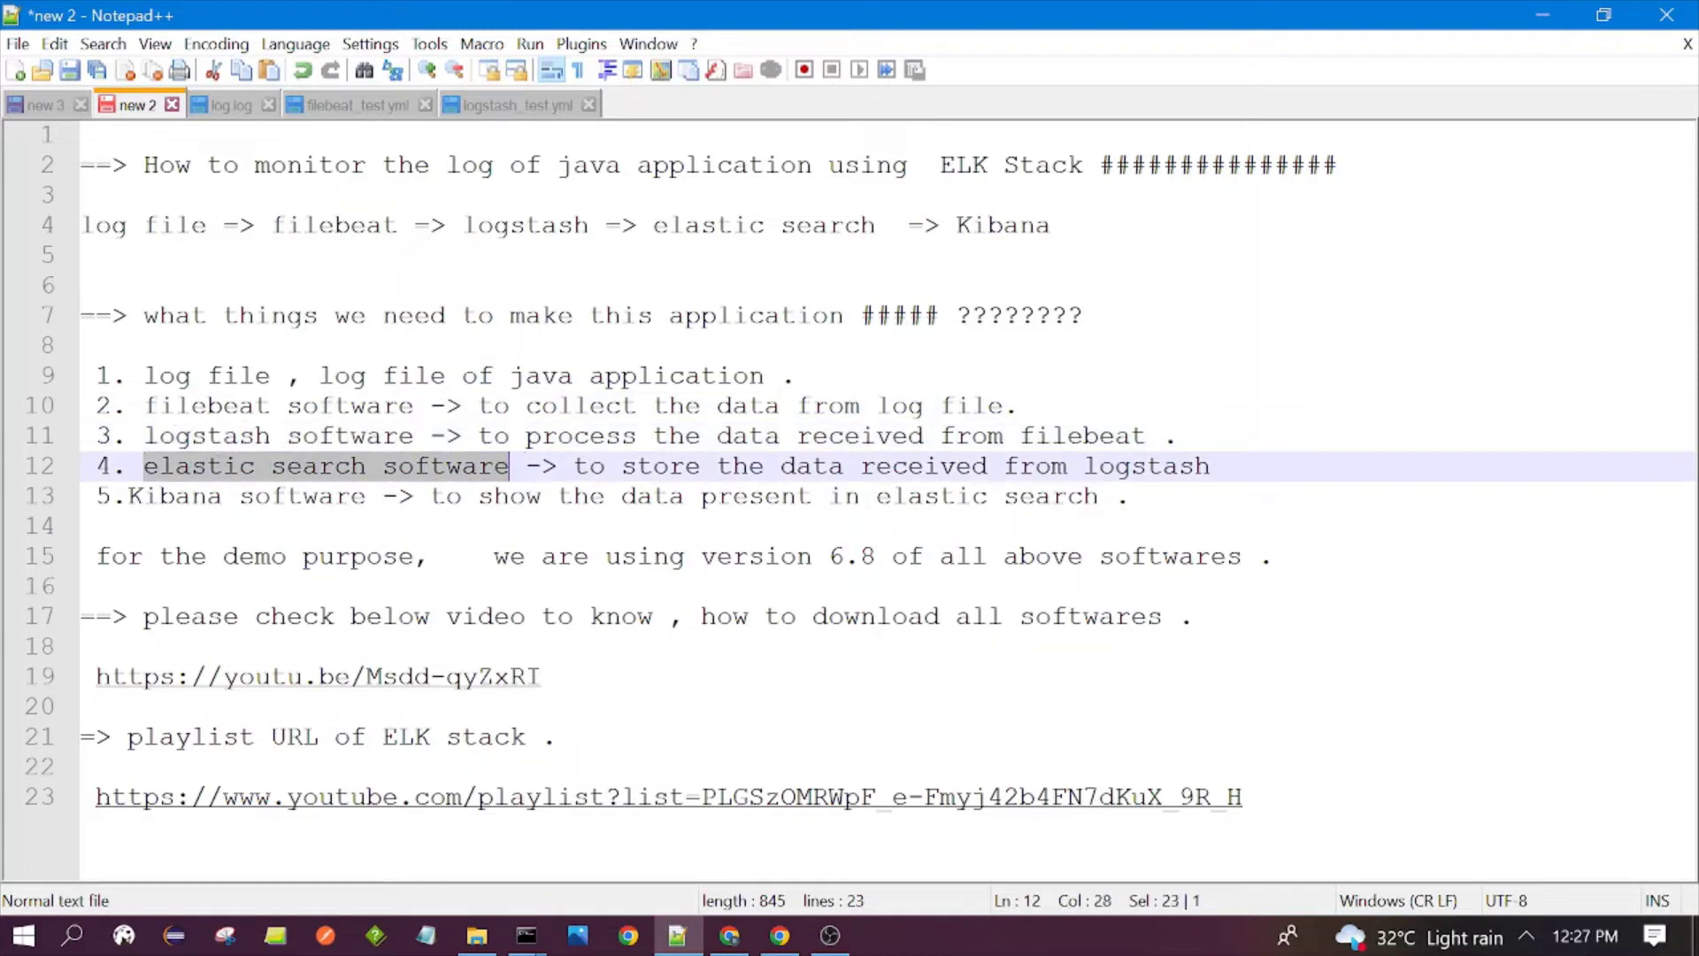
left_click_drag(128, 495, 350, 496)
left_click(366, 496)
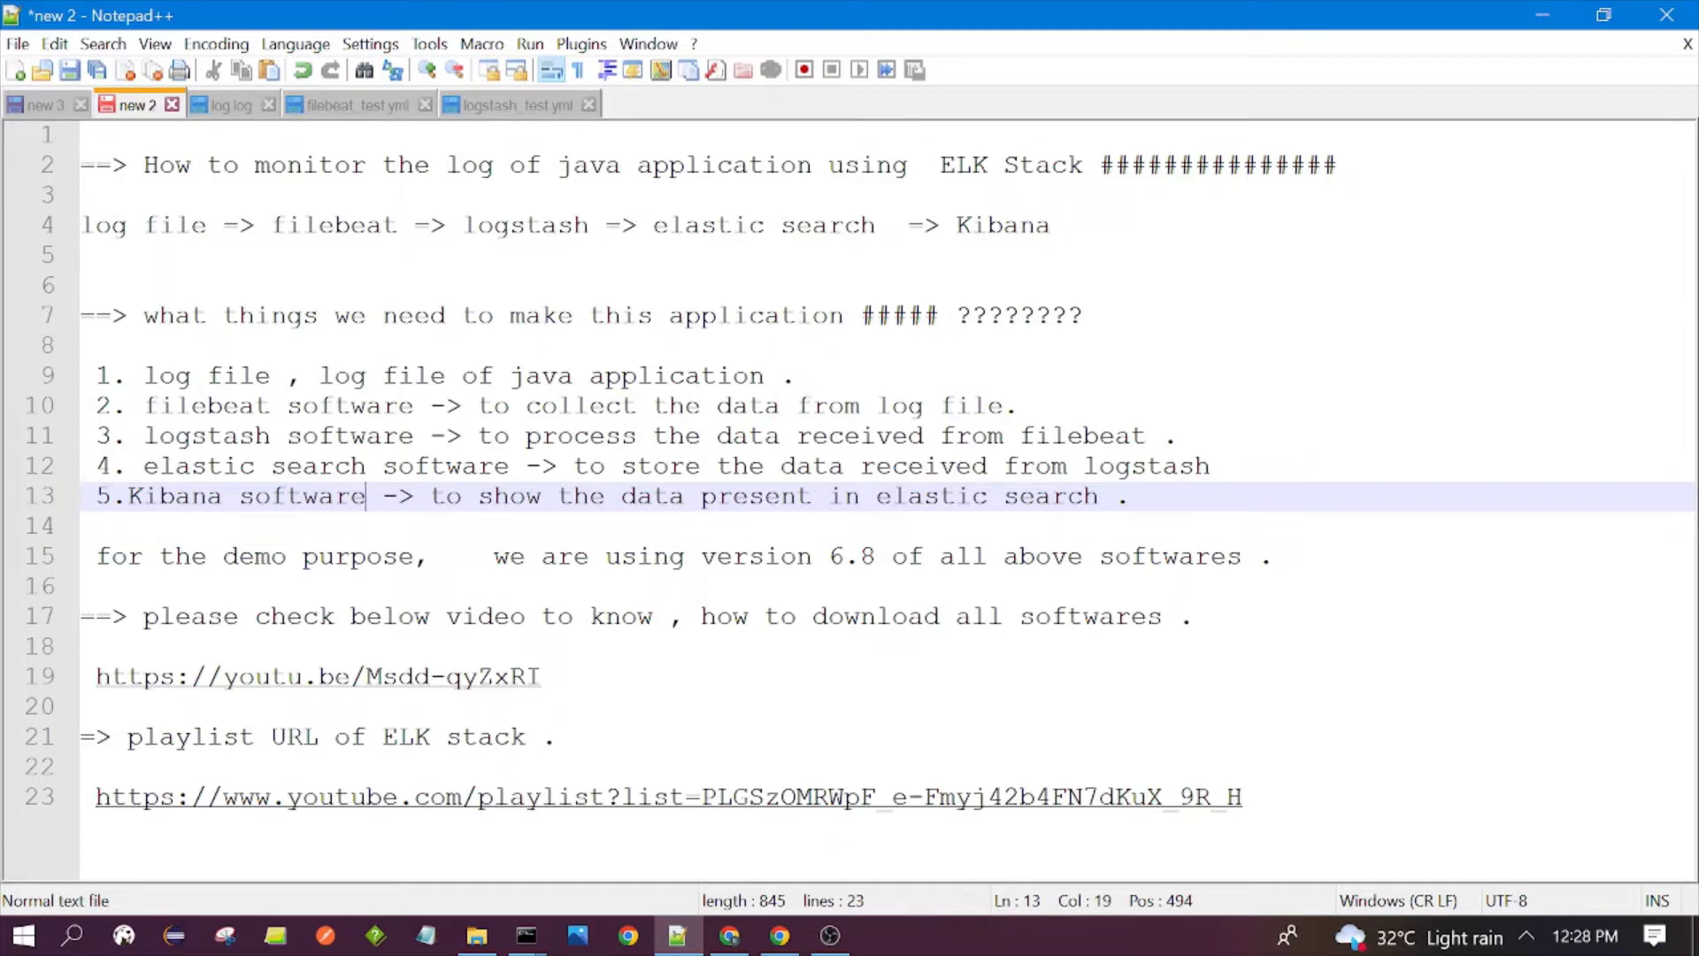
left_click(912, 165)
left_click(97, 587)
left_click_drag(272, 225, 399, 225)
left_click(463, 225)
left_click_drag(652, 225, 875, 225)
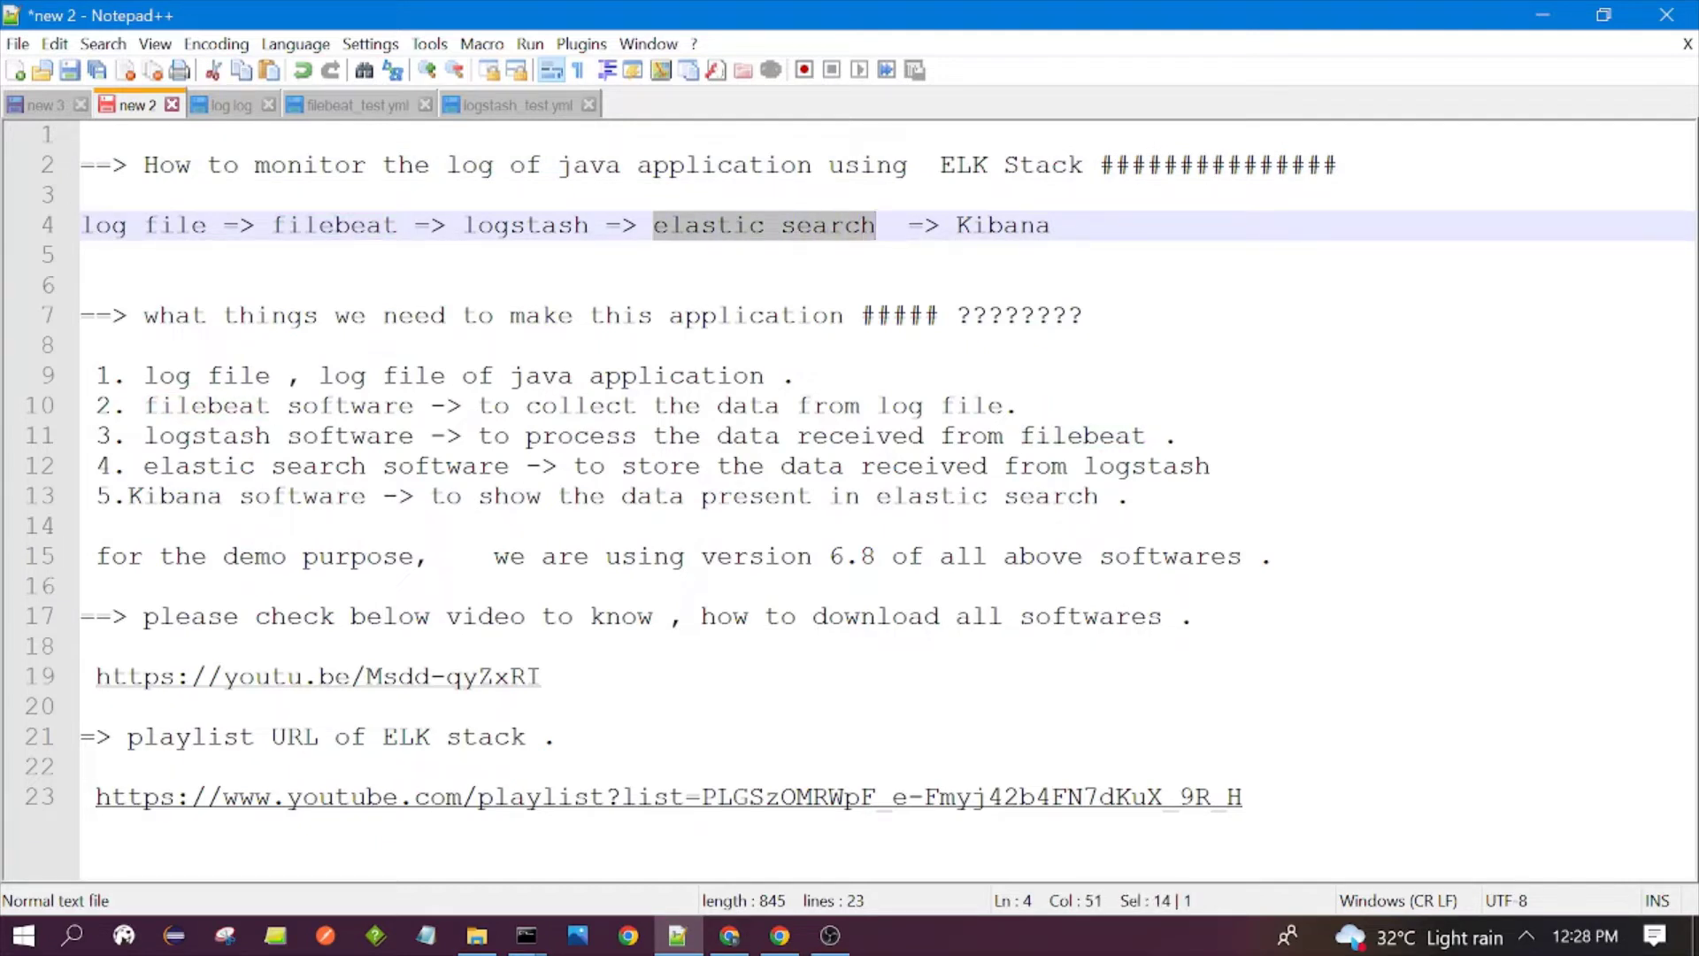
left_click_drag(556, 677, 95, 677)
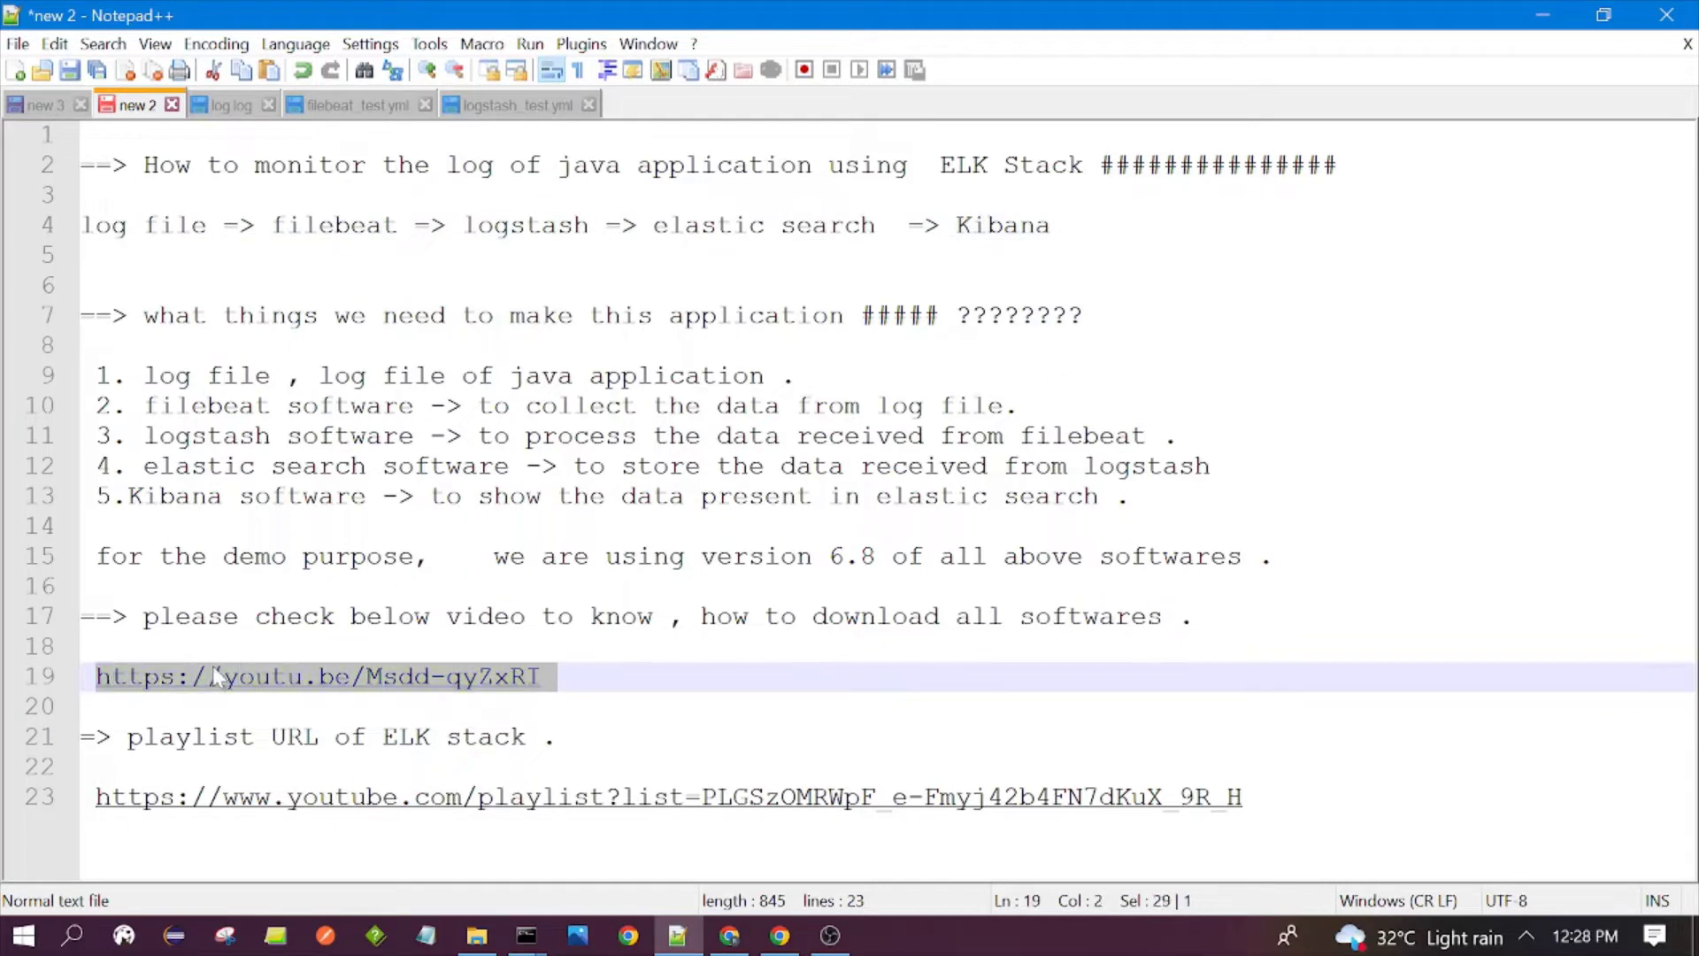
key("Up")
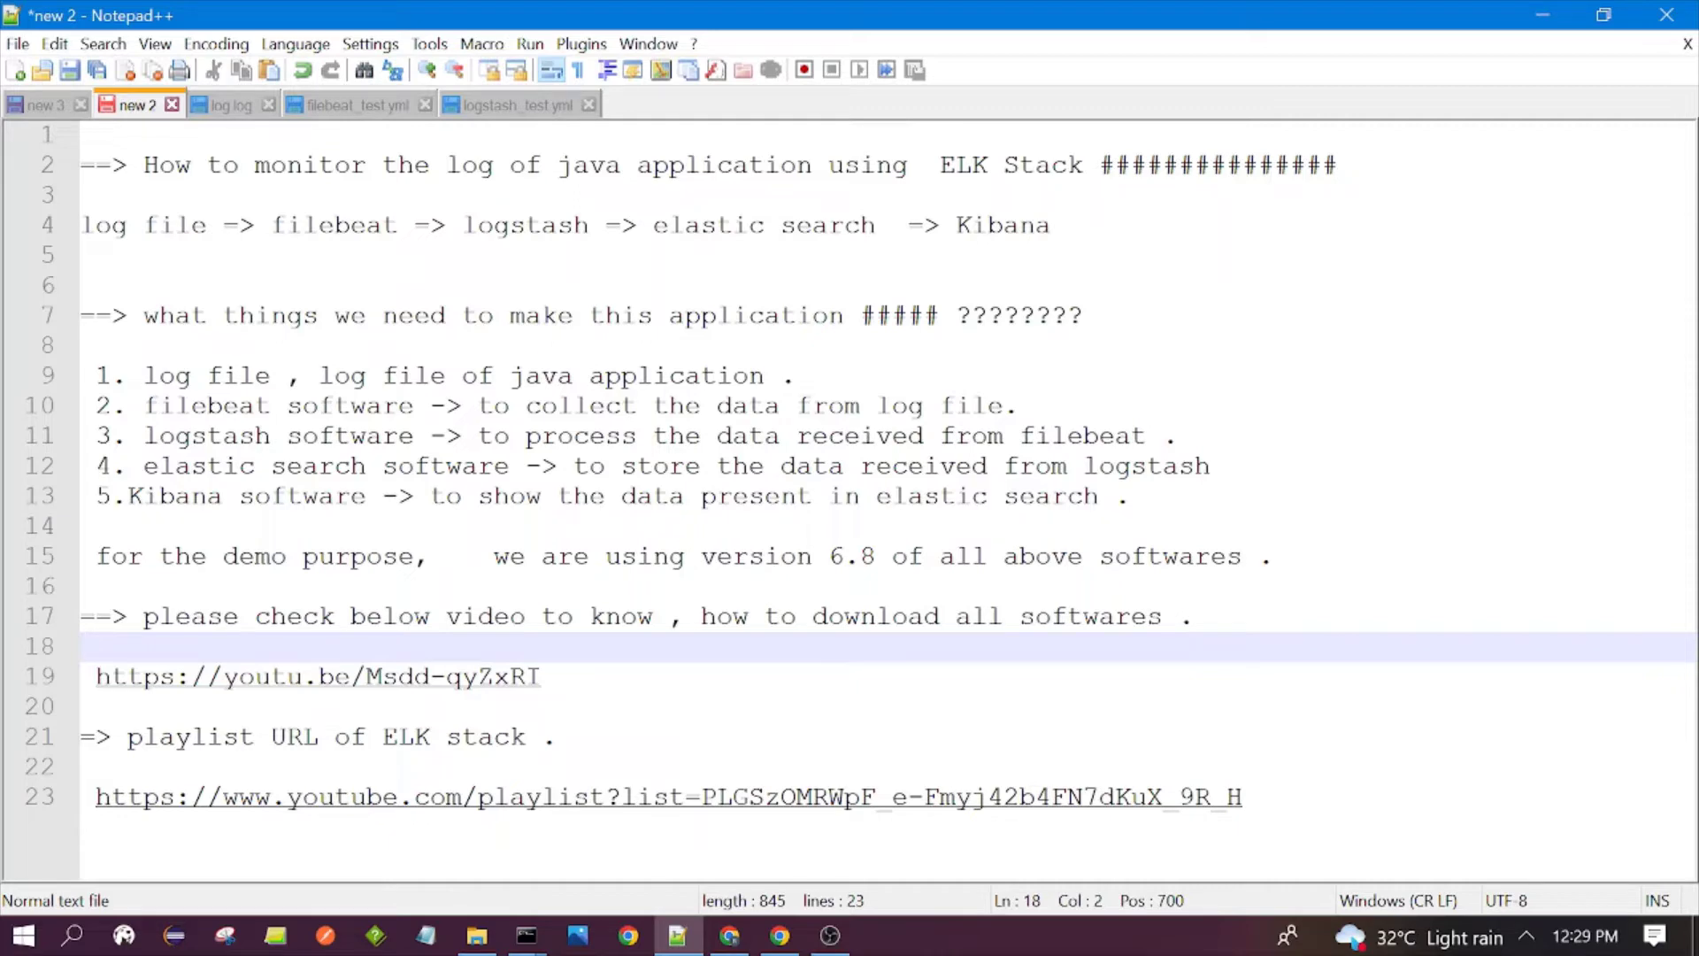
left_click_drag(940, 165, 1067, 165)
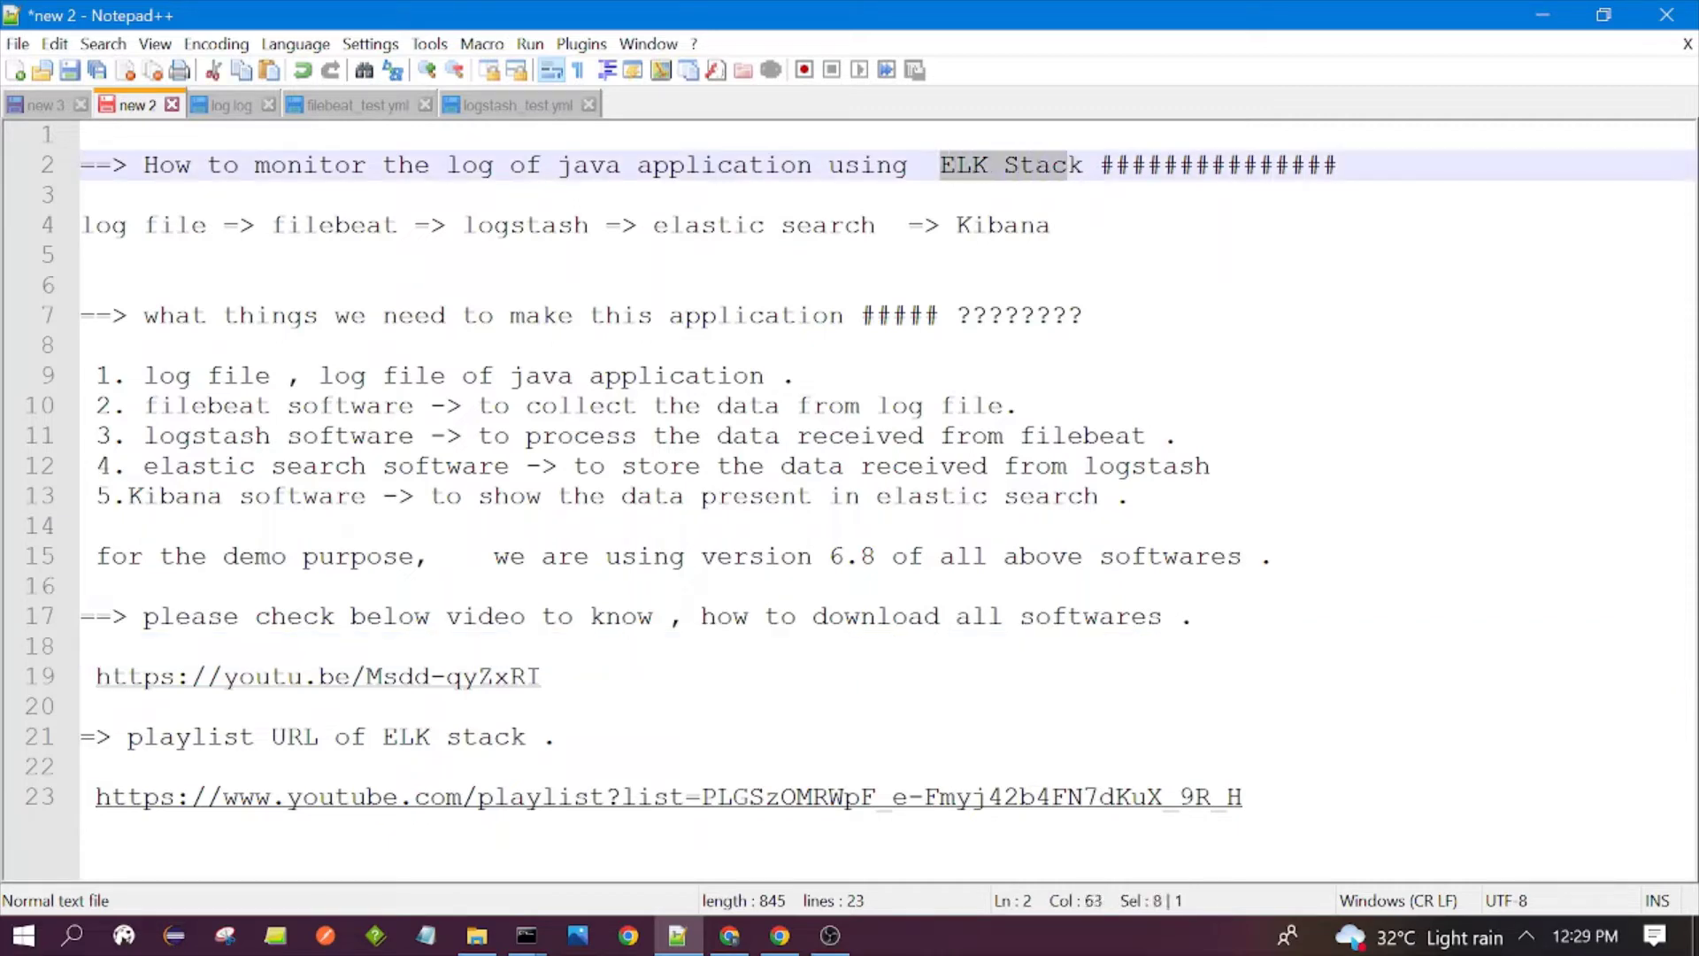
left_click(96, 707)
key("alt+Tab")
left_click(354, 74)
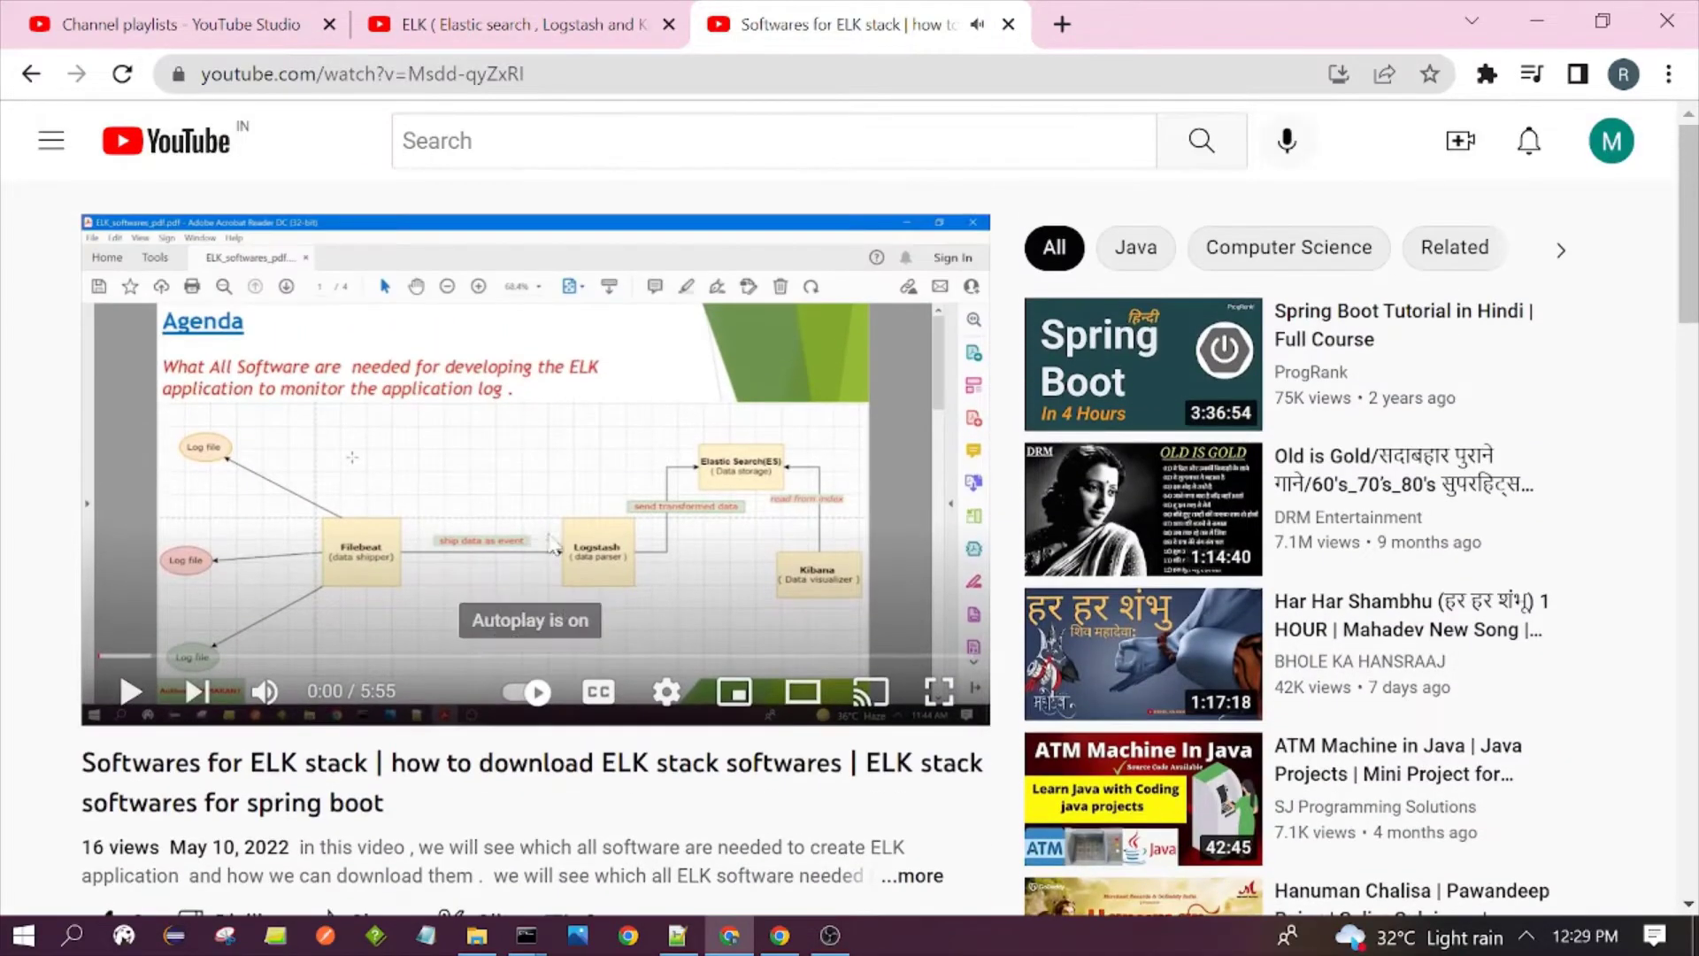
scroll(519, 569, "down", 1)
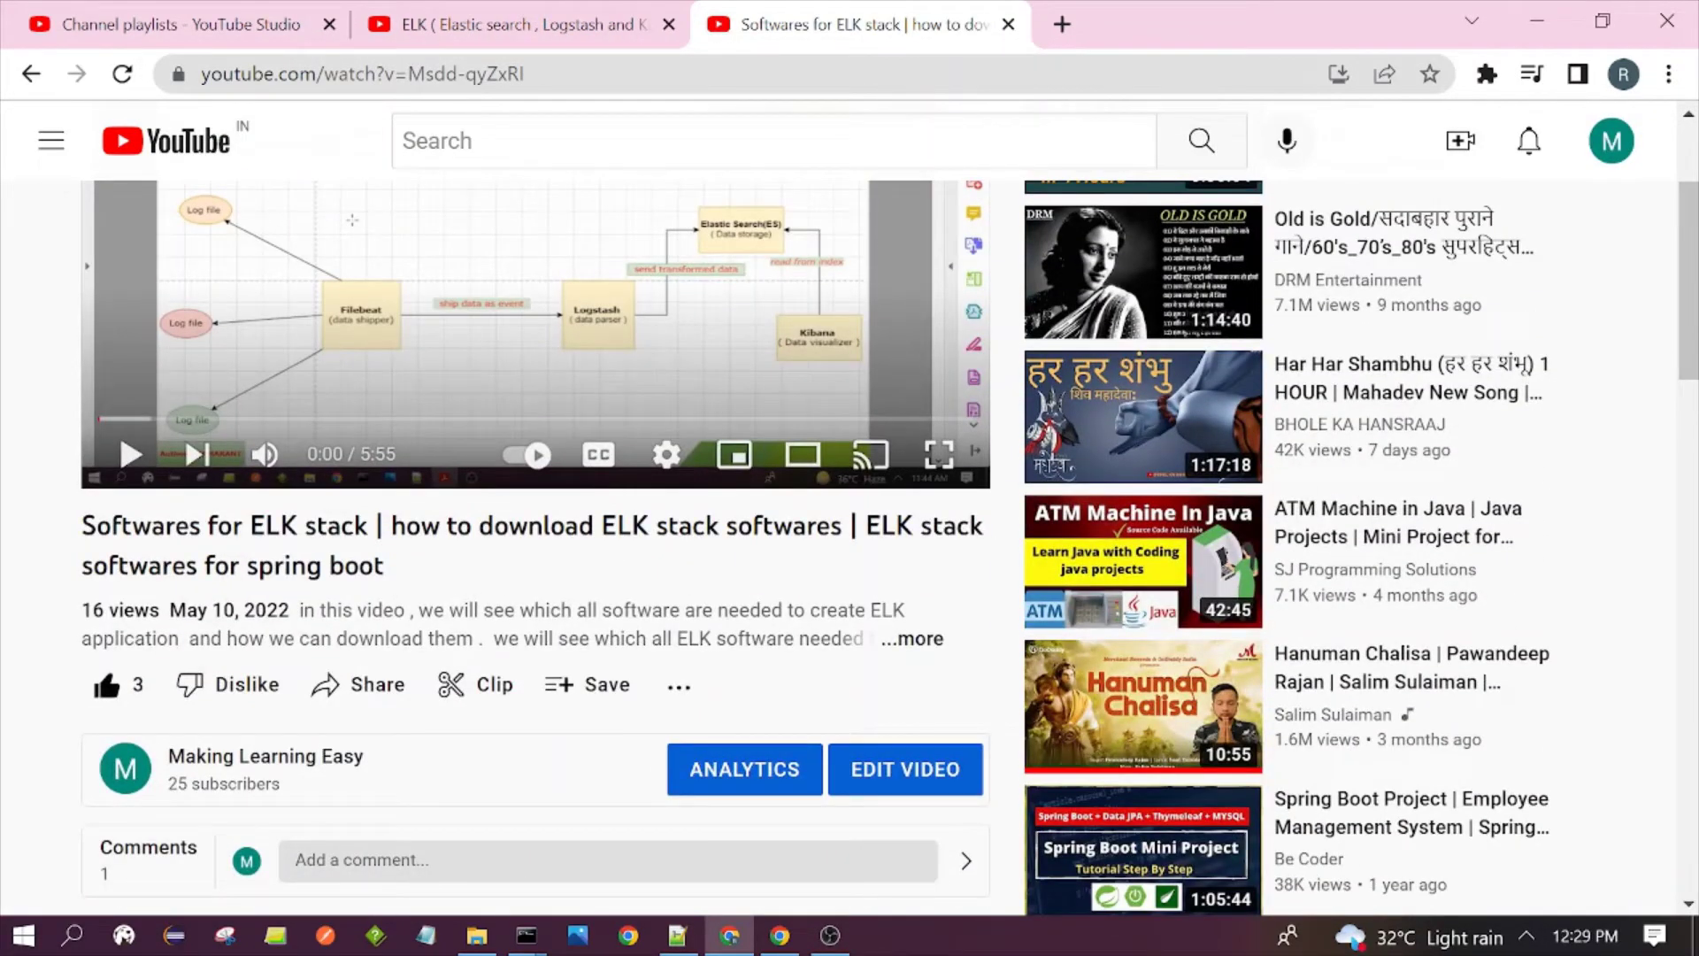
key("alt+Tab")
left_click(95, 706)
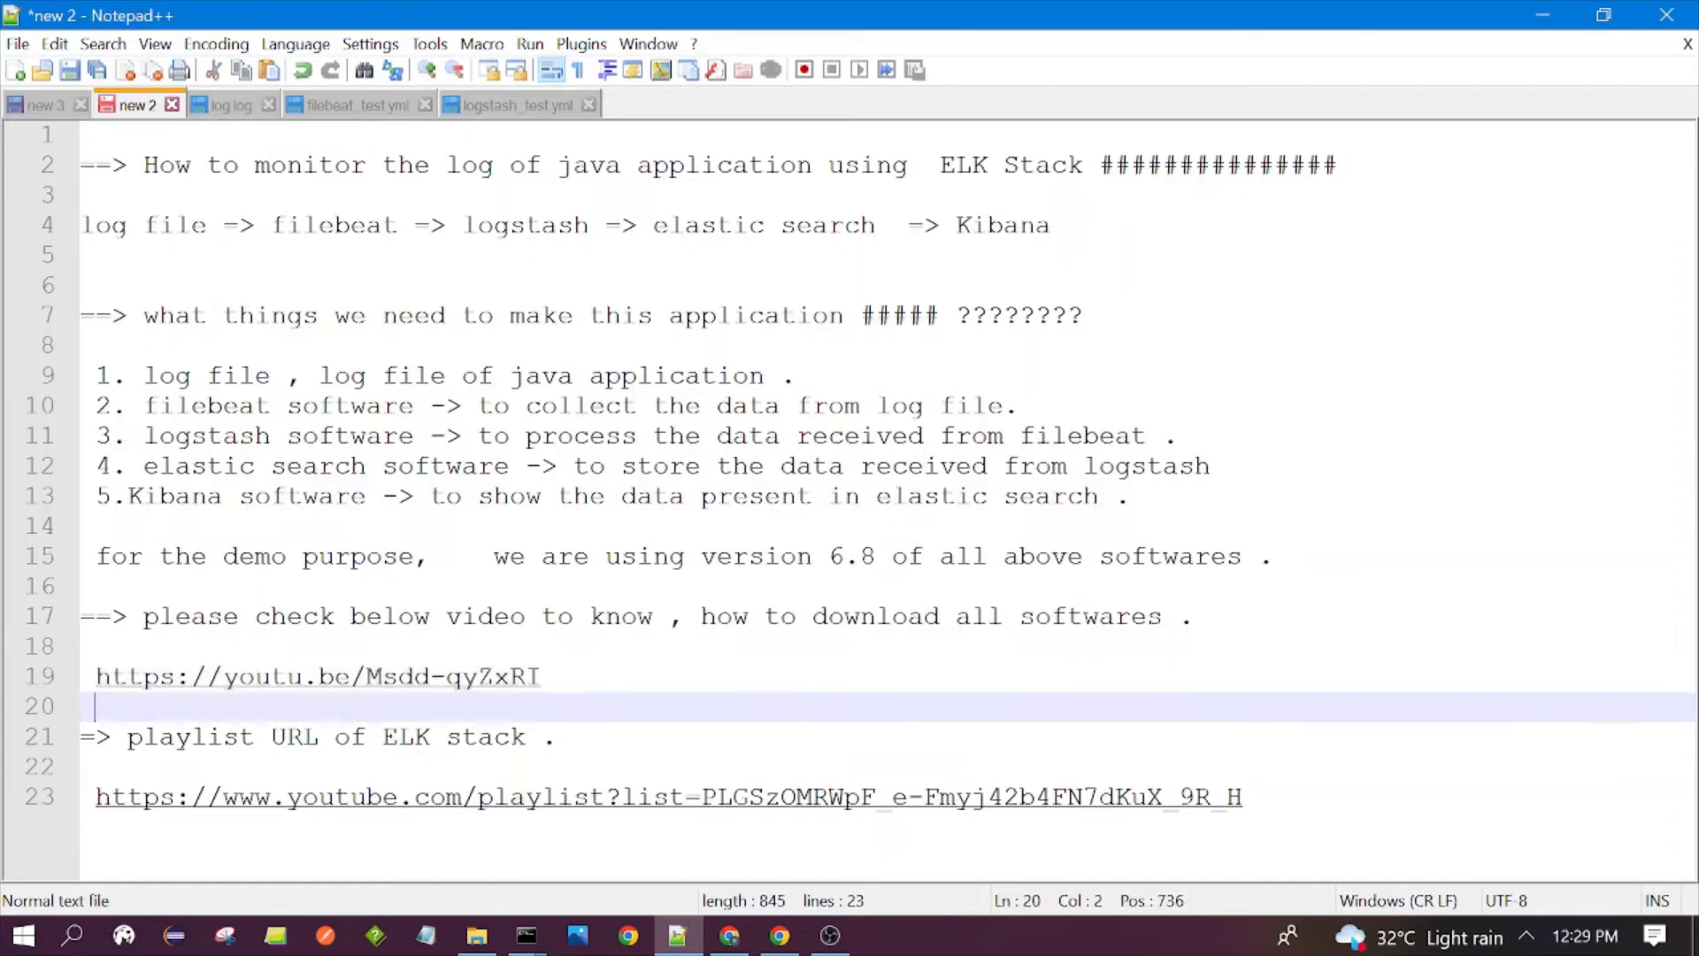
- Highlight the playlist URL on line 23 and its heading on line 21
left_click_drag(1244, 804, 112, 799)
key("shift+Left")
left_click_drag(127, 737, 510, 737)
left_click(558, 737)
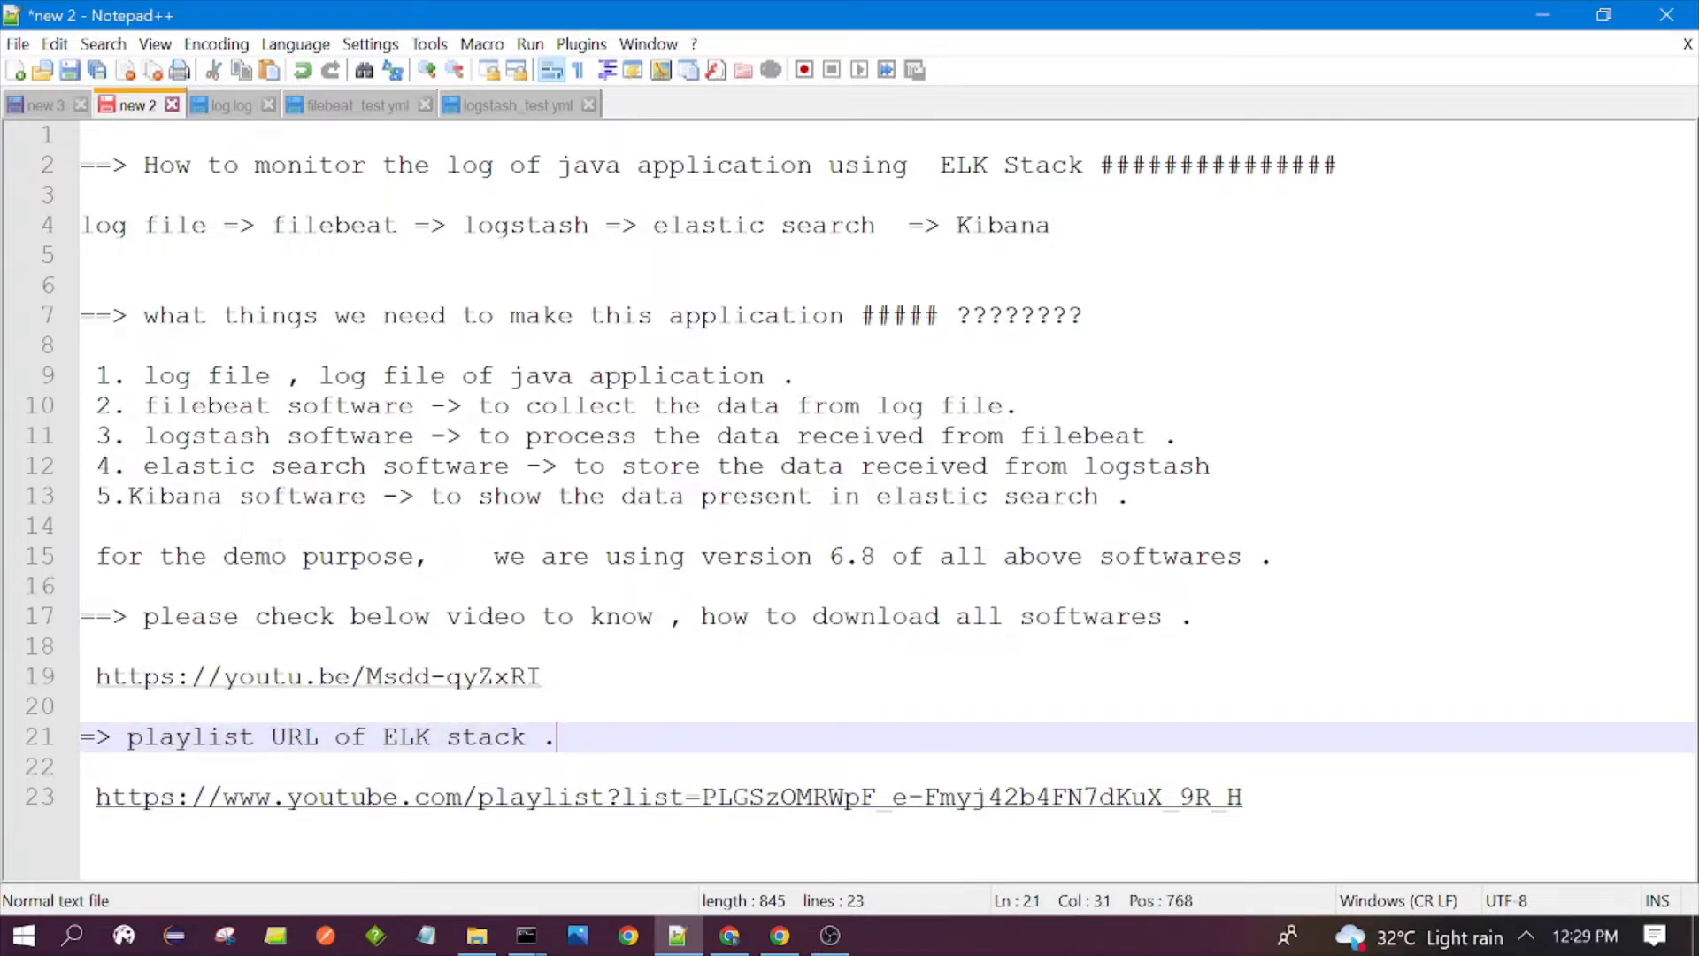
- Go over the line 21 playlist caption, then switch to the ELK playlist in Chrome
key("Home")
key("Right")
key("Right")
key("Right")
key("shift+Right")
key("shift+Right")
key("shift+Right")
key("shift+Right")
key("shift+Right")
key("shift+Right")
key("shift+Right")
key("shift+Right")
key("shift+Right")
key("shift+Right")
key("shift+Right")
key("shift+Right")
key("shift+Right")
key("shift+Right")
key("shift+Right")
key("shift+Right")
key("shift+Right")
key("shift+Right")
key("shift+Right")
key("shift+Right")
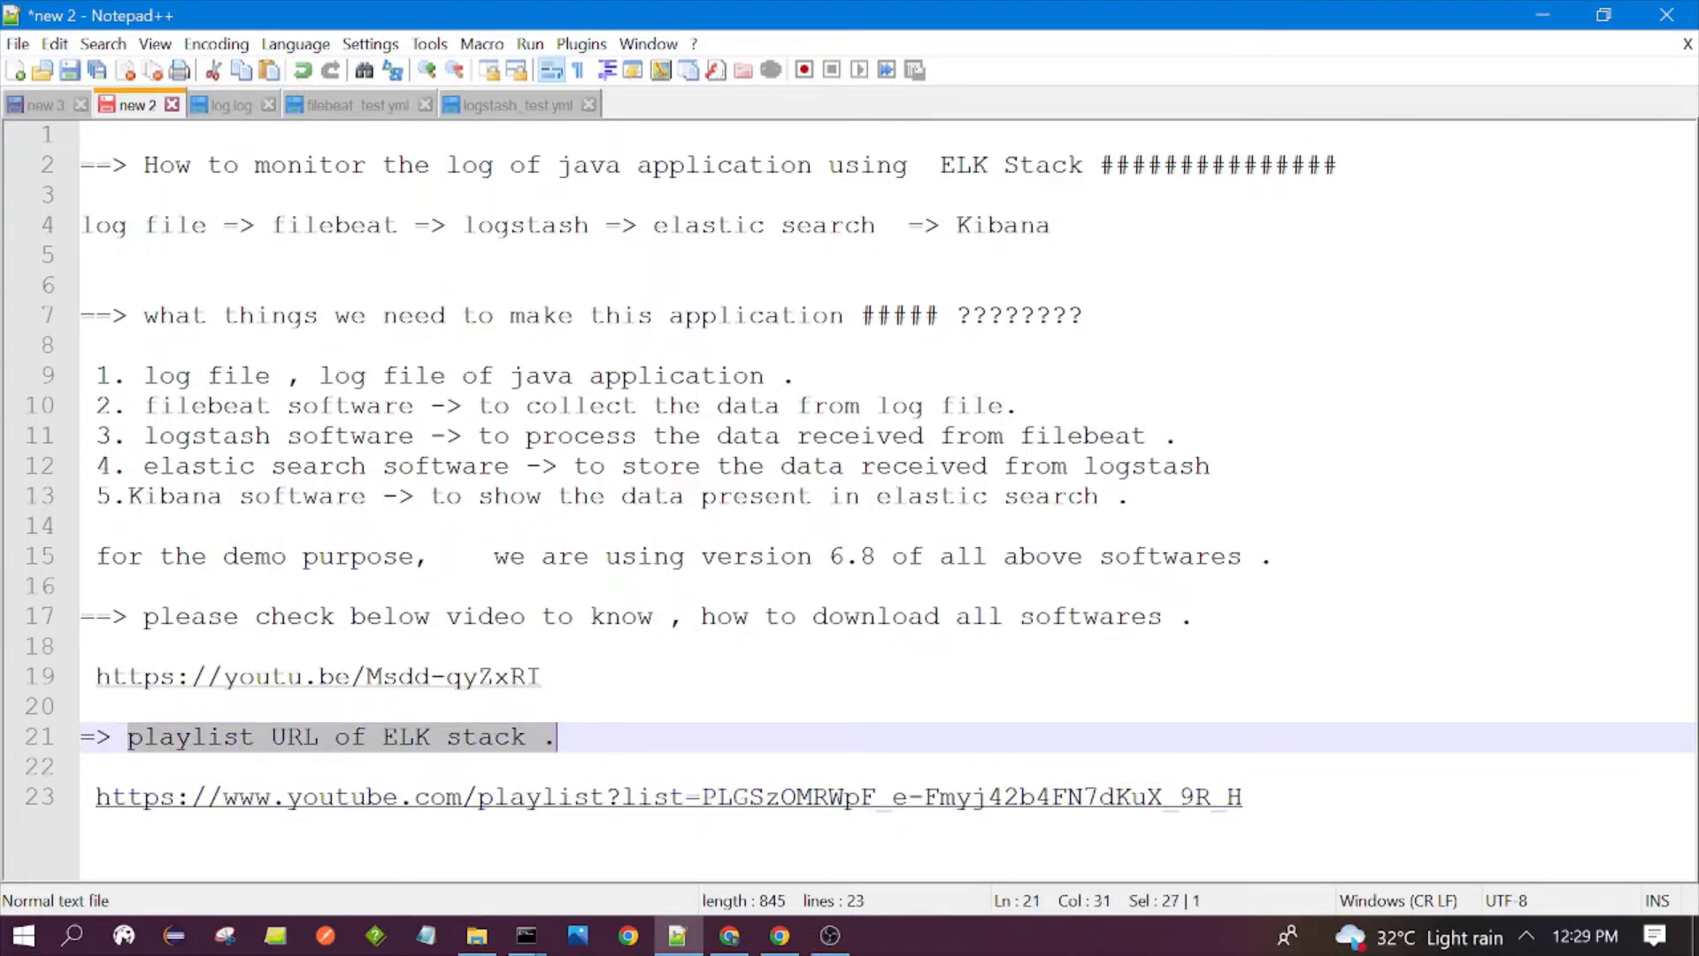
key("Up")
key("Down")
key("End")
key("shift+Left")
key("shift+Left")
key("shift+Left")
key("shift+Left")
key("shift+Left")
key("shift+Left")
key("shift+Left")
key("shift+Left")
key("shift+Left")
key("shift+Left")
key("shift+Left")
key("shift+Left")
key("shift+Left")
key("shift+Left")
key("shift+Left")
key("shift+Left")
key("shift+Left")
key("shift+Left")
key("shift+Left")
key("shift+Left")
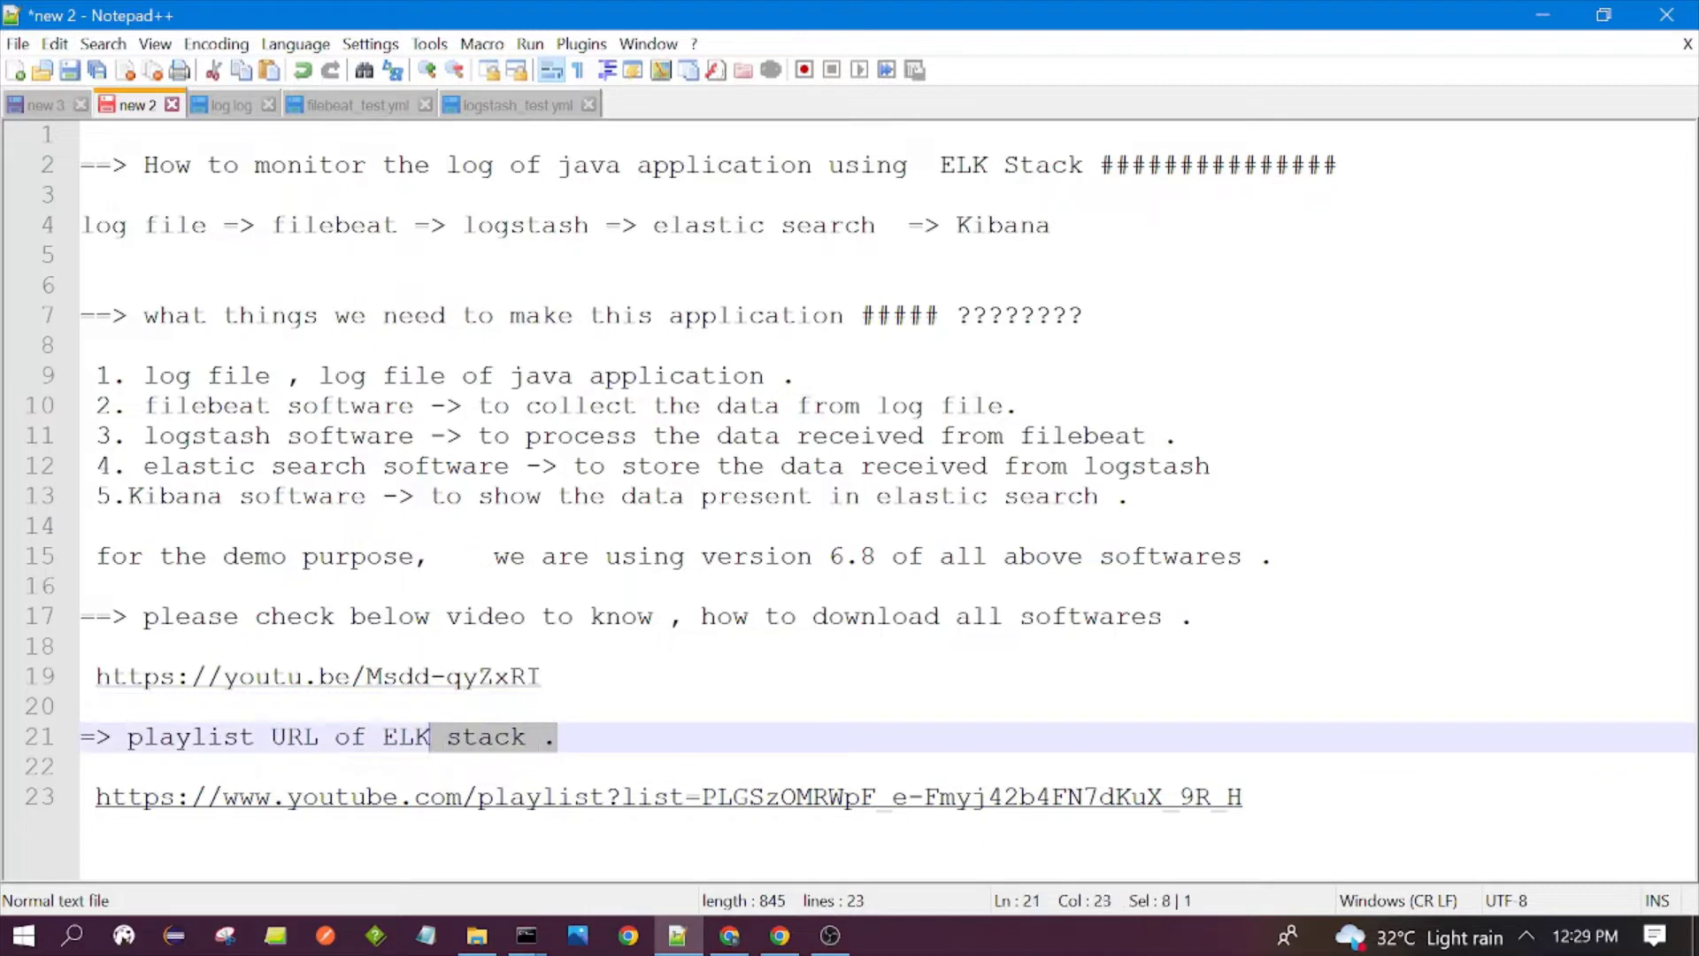
left_click(285, 738)
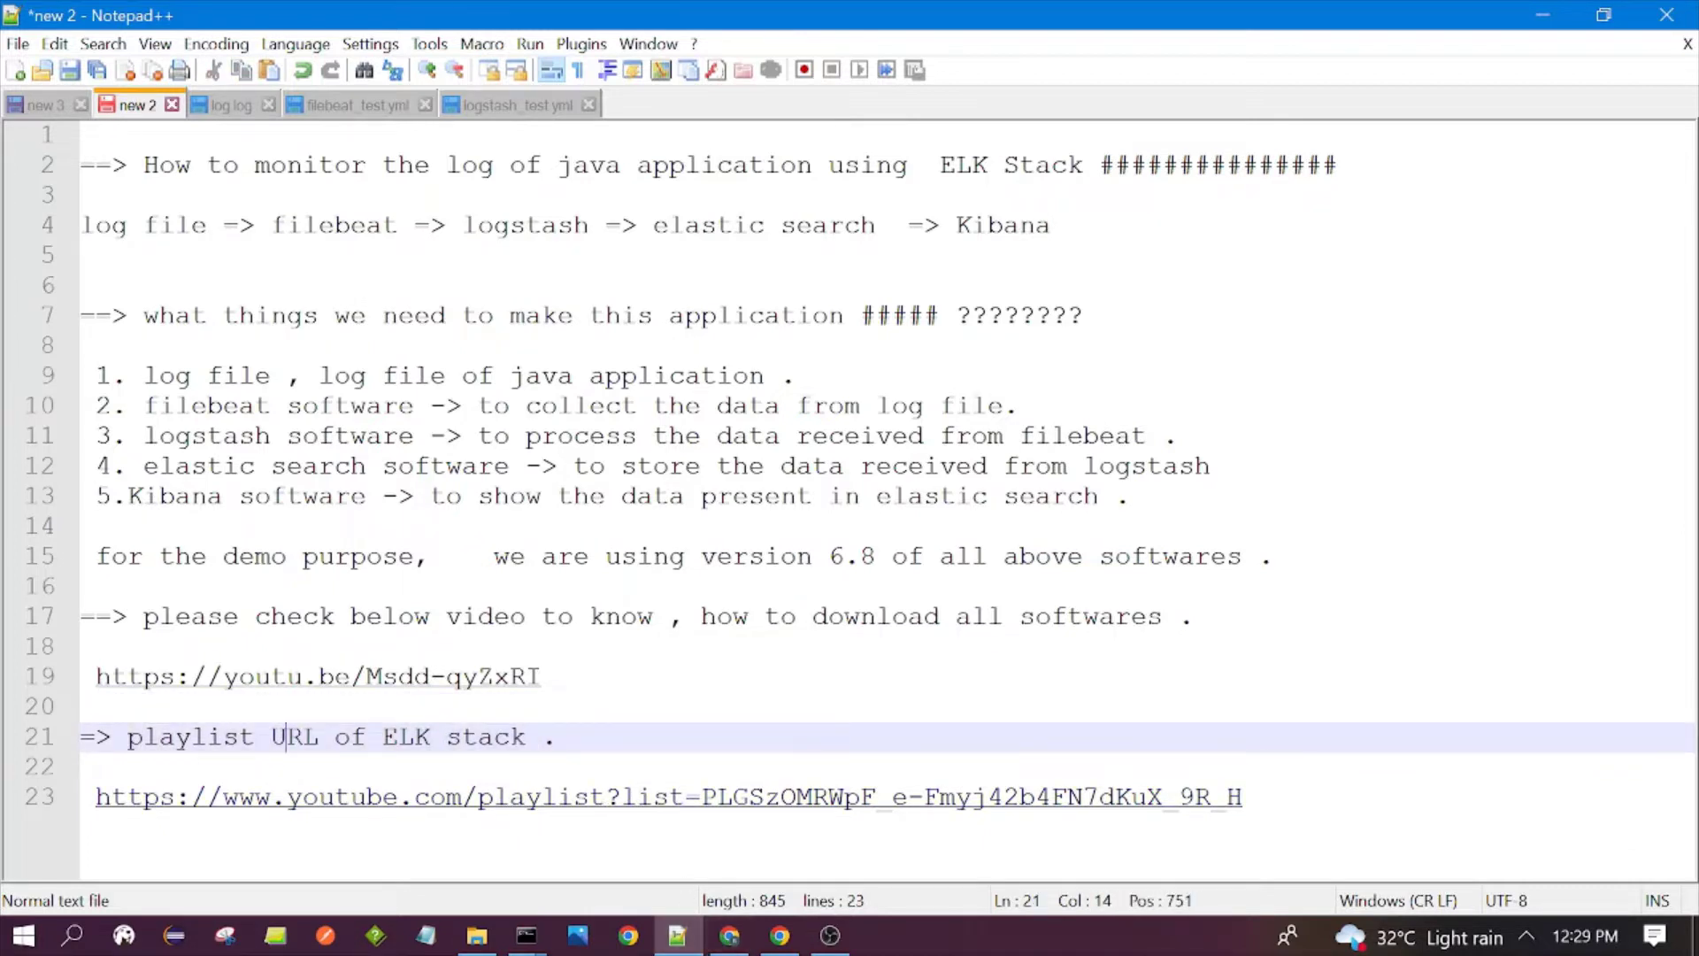
left_click(730, 936)
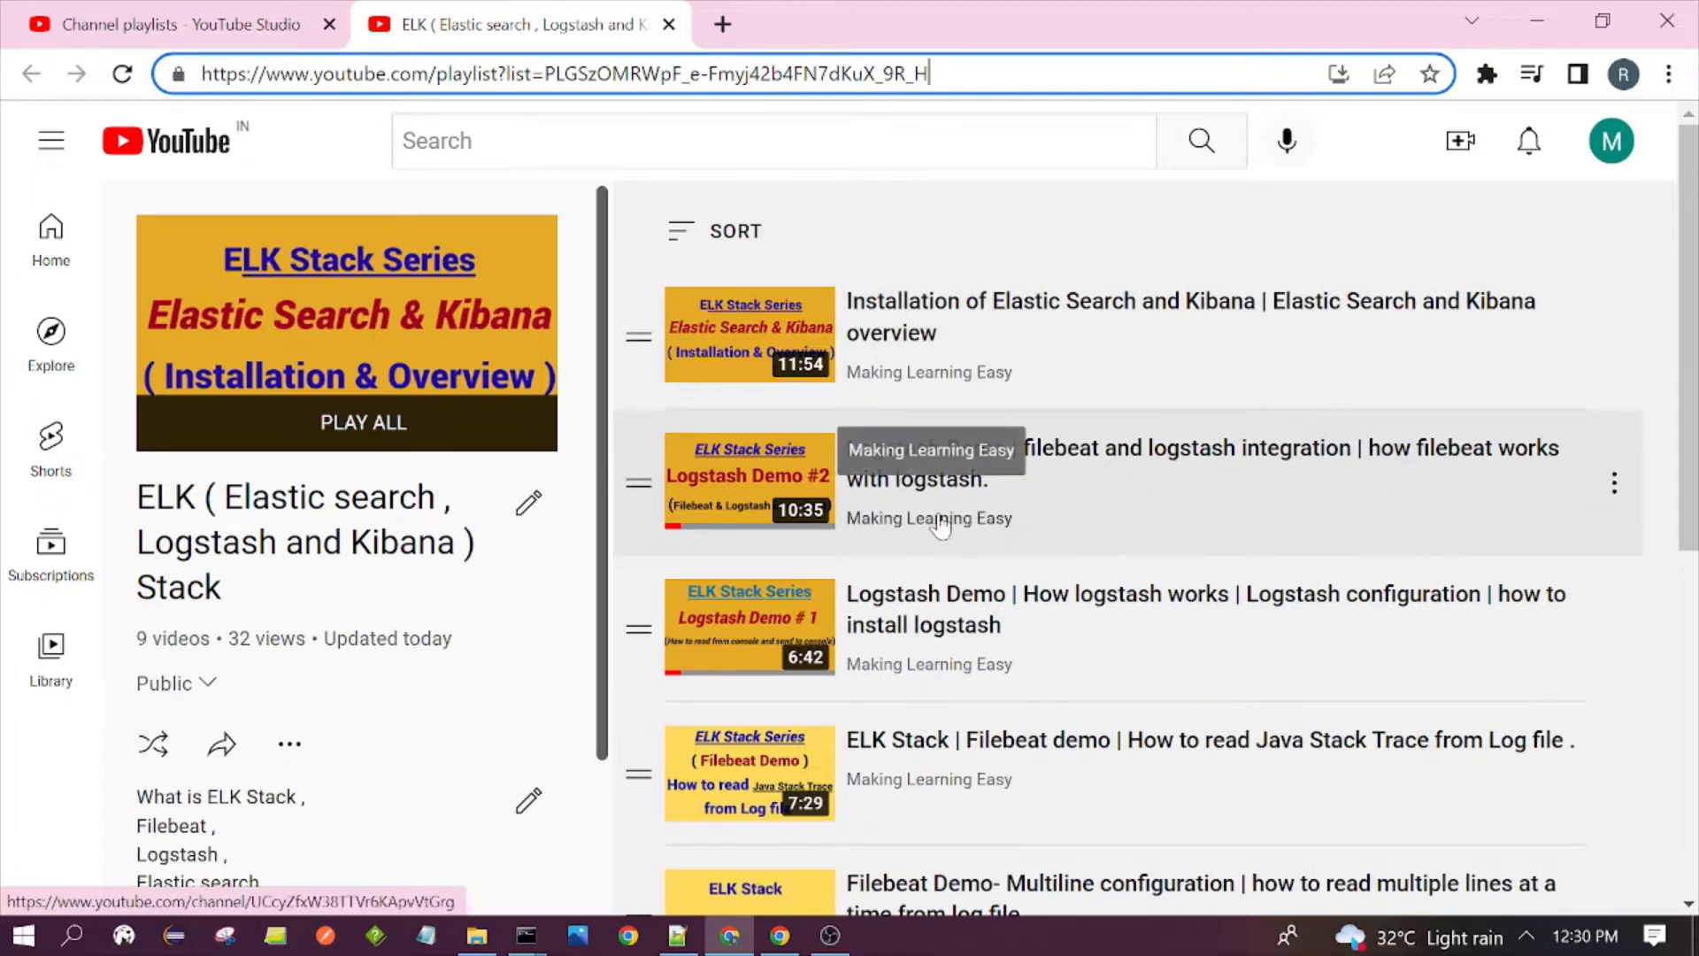
- Scroll through the nine-video ELK Stack playlist, then go back to the Notepad++ notes
scroll(935, 601, "down", 6)
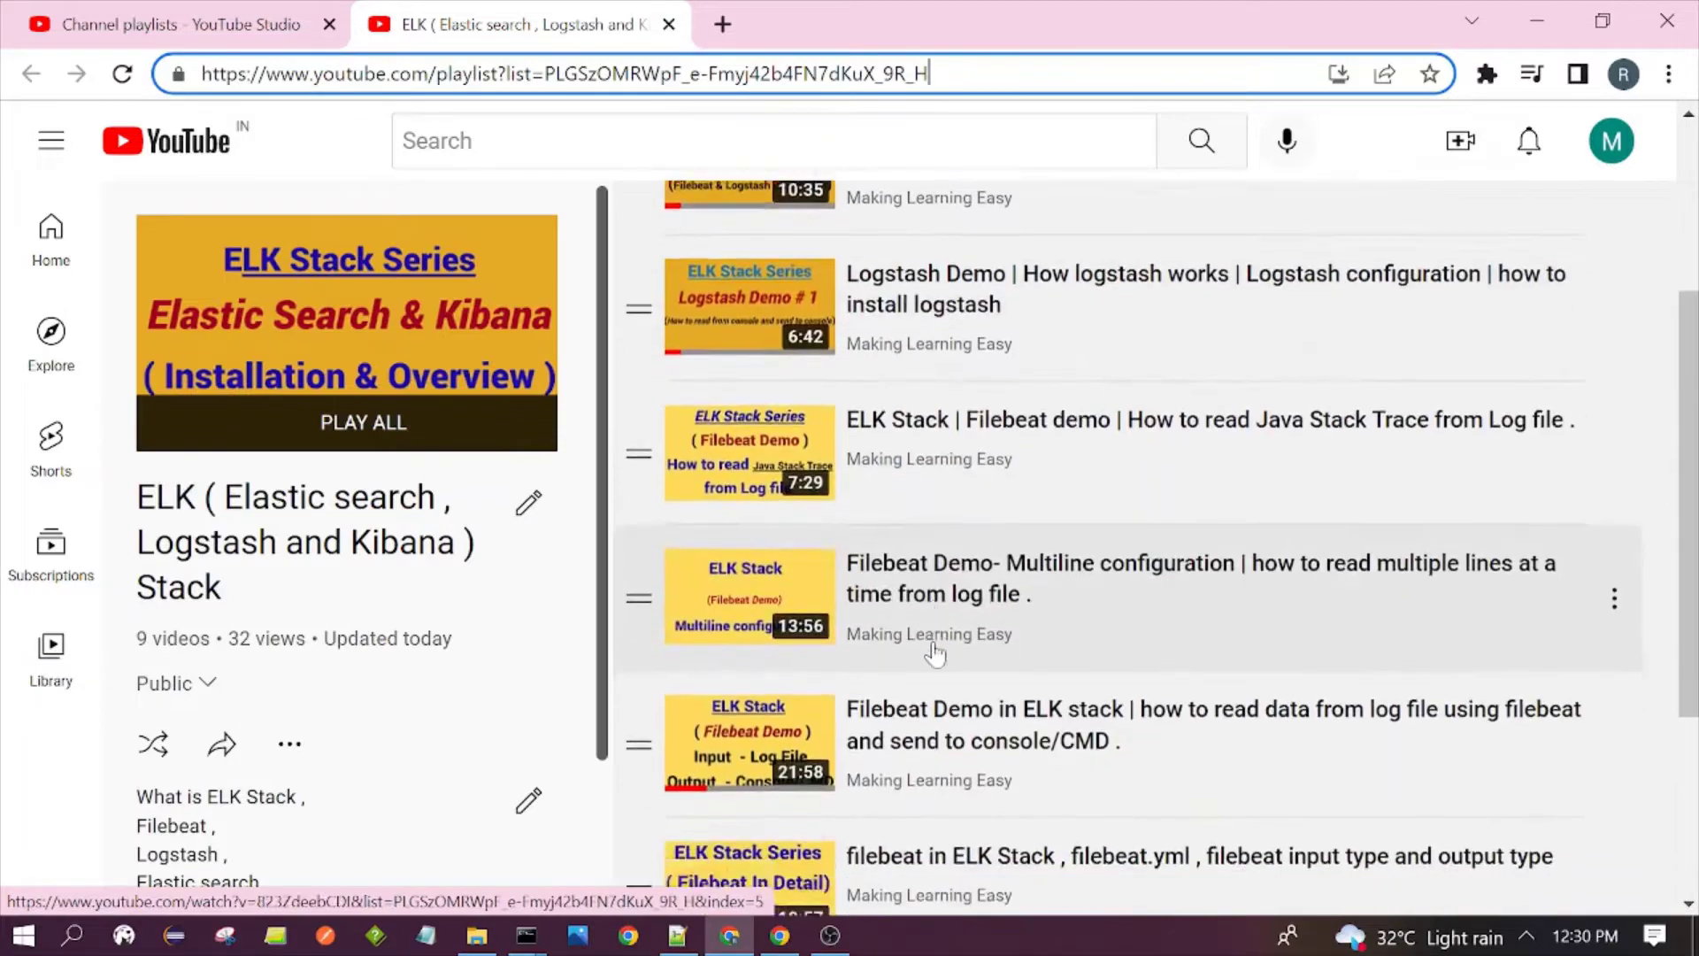
scroll(1088, 619, "up", 5)
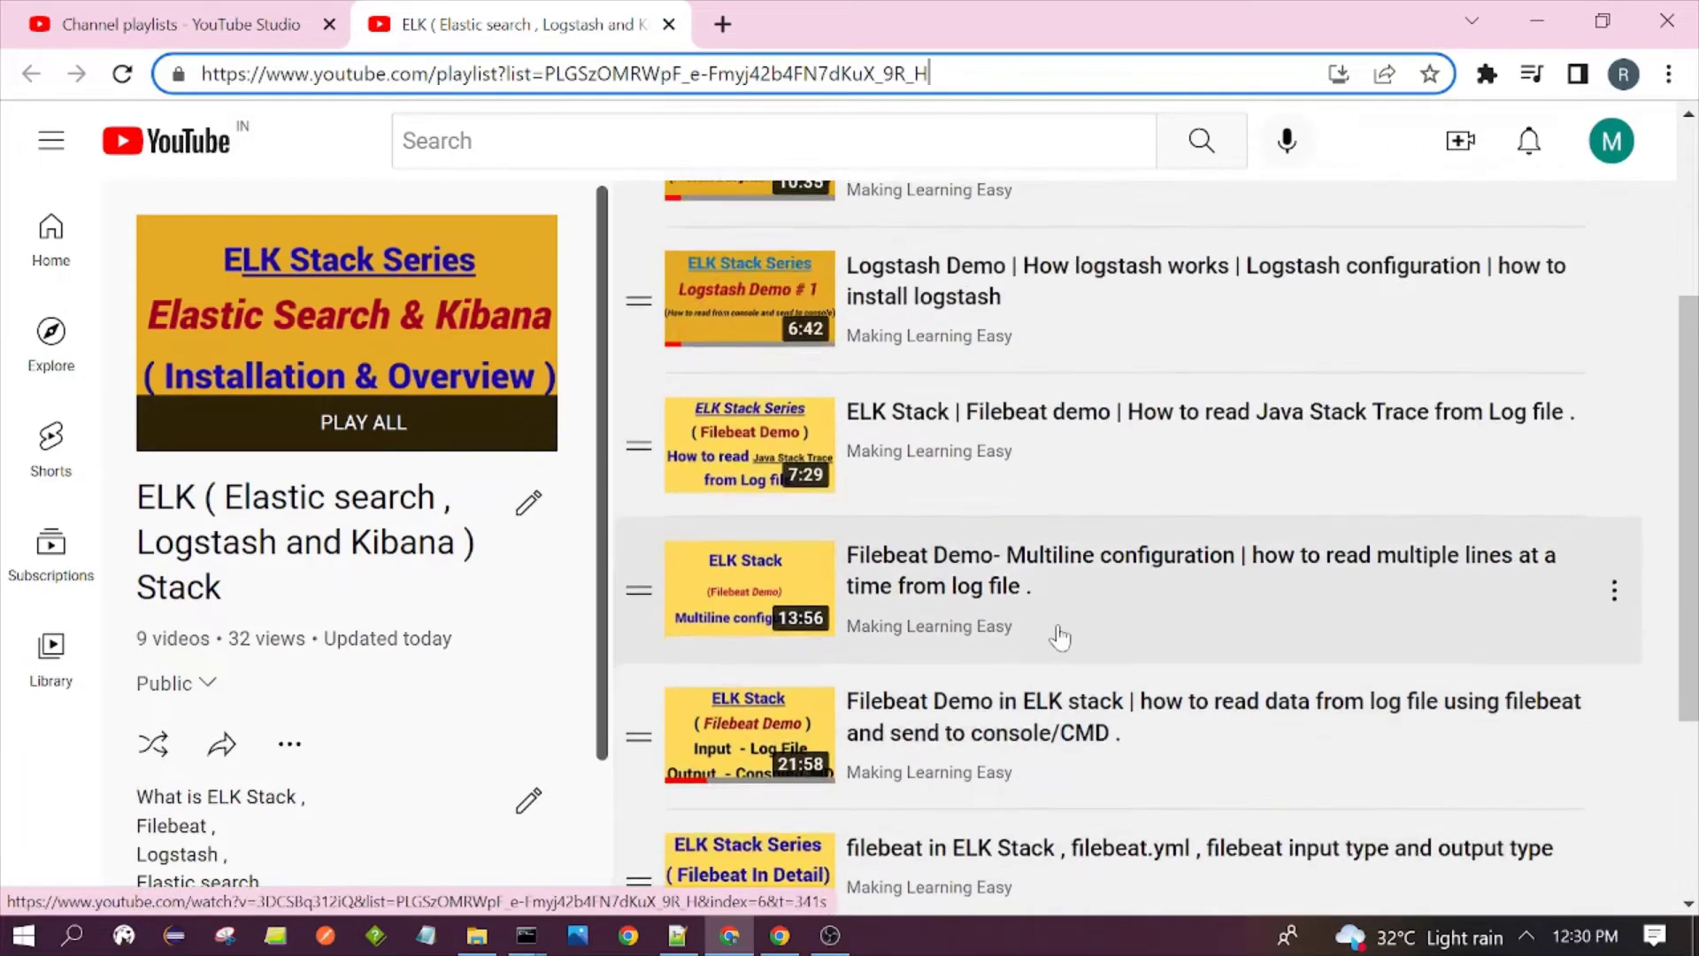
scroll(1073, 686, "down", 6)
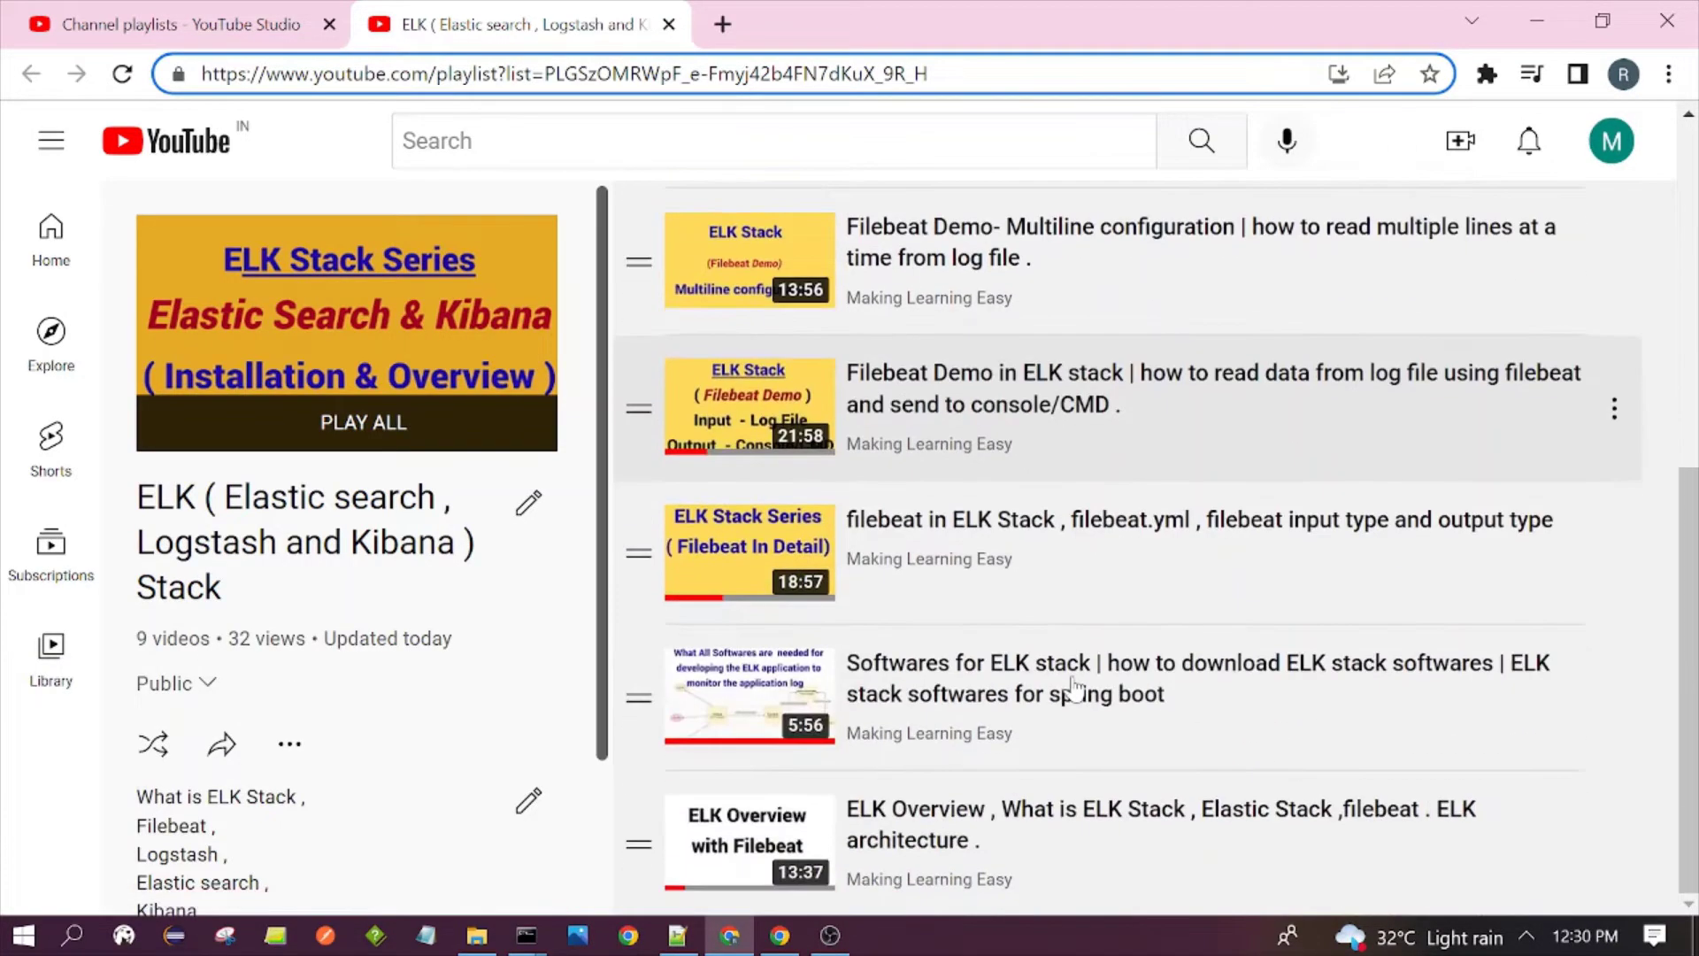
scroll(1069, 690, "up", 7)
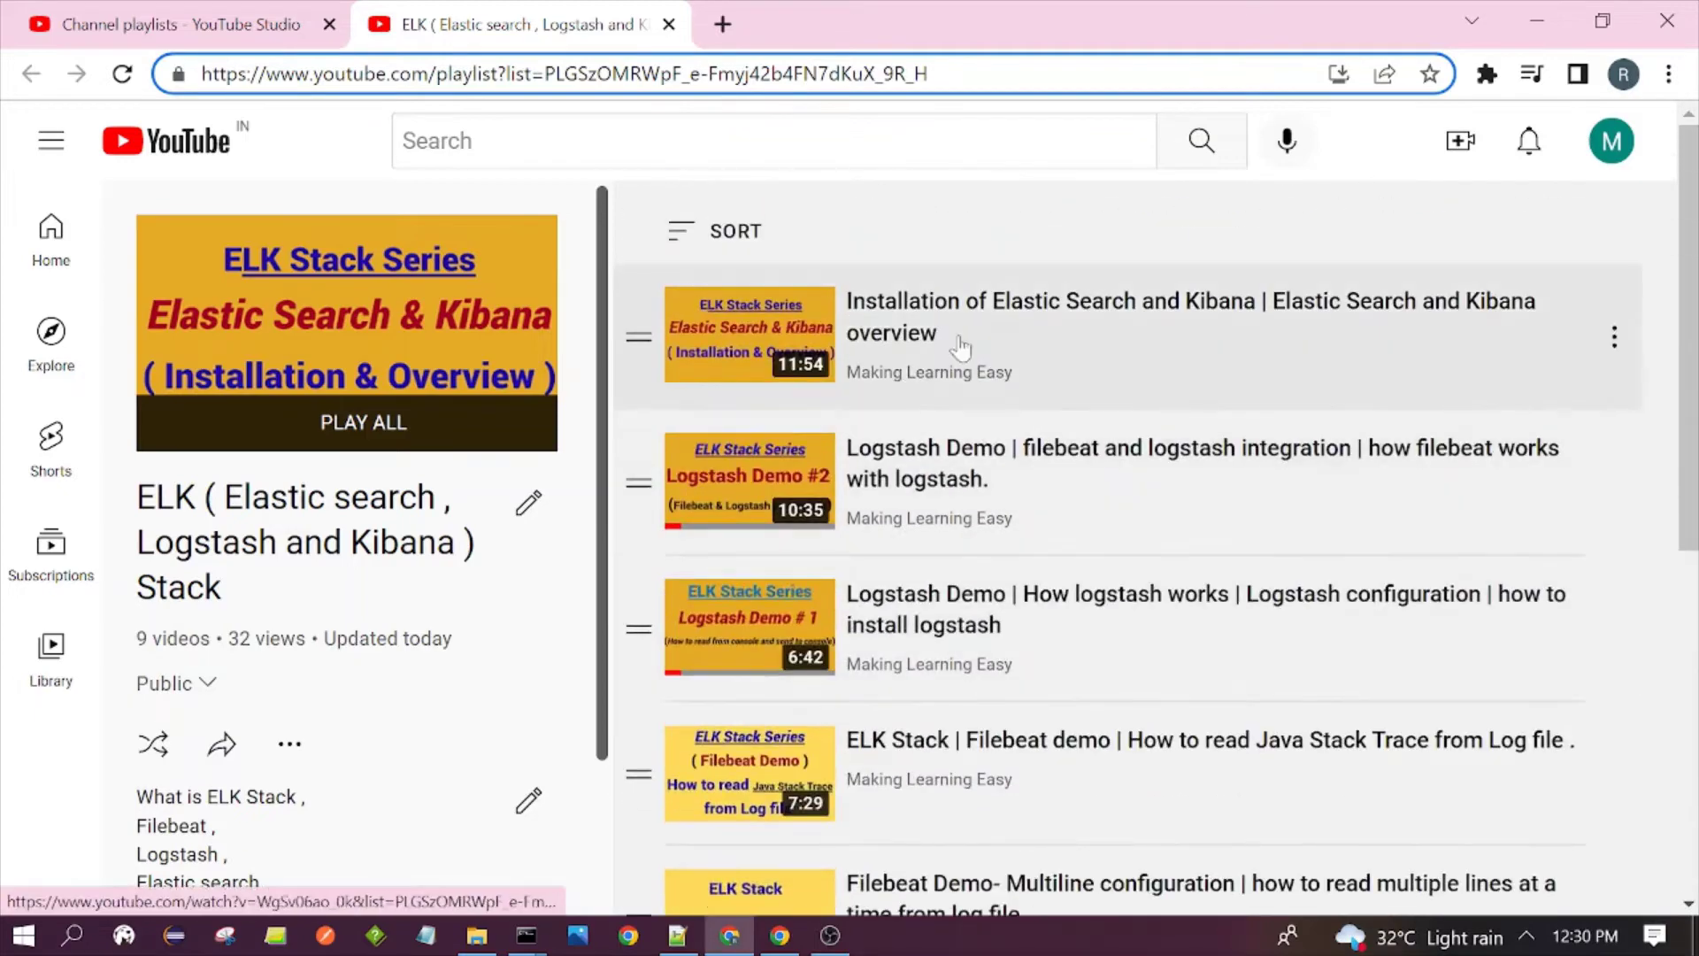
left_click(677, 935)
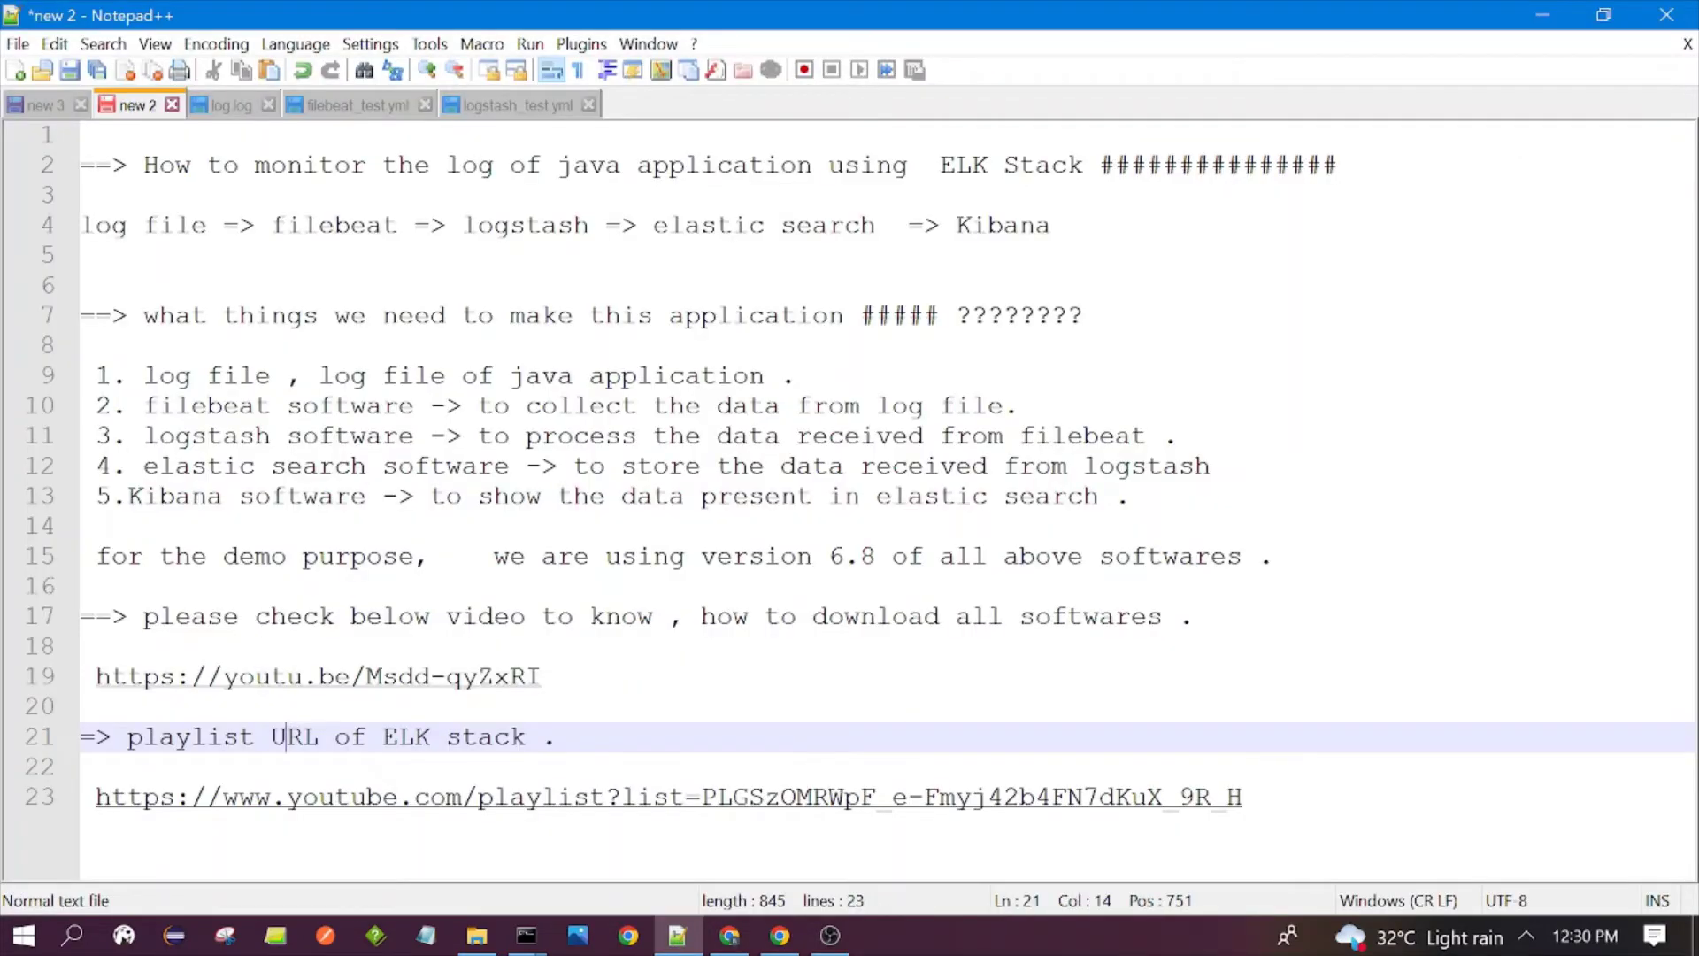
- Check the line 19 video URL, then review filebeat_test.yml and its enabled: true setting
left_click_drag(566, 706, 80, 676)
left_click(573, 676)
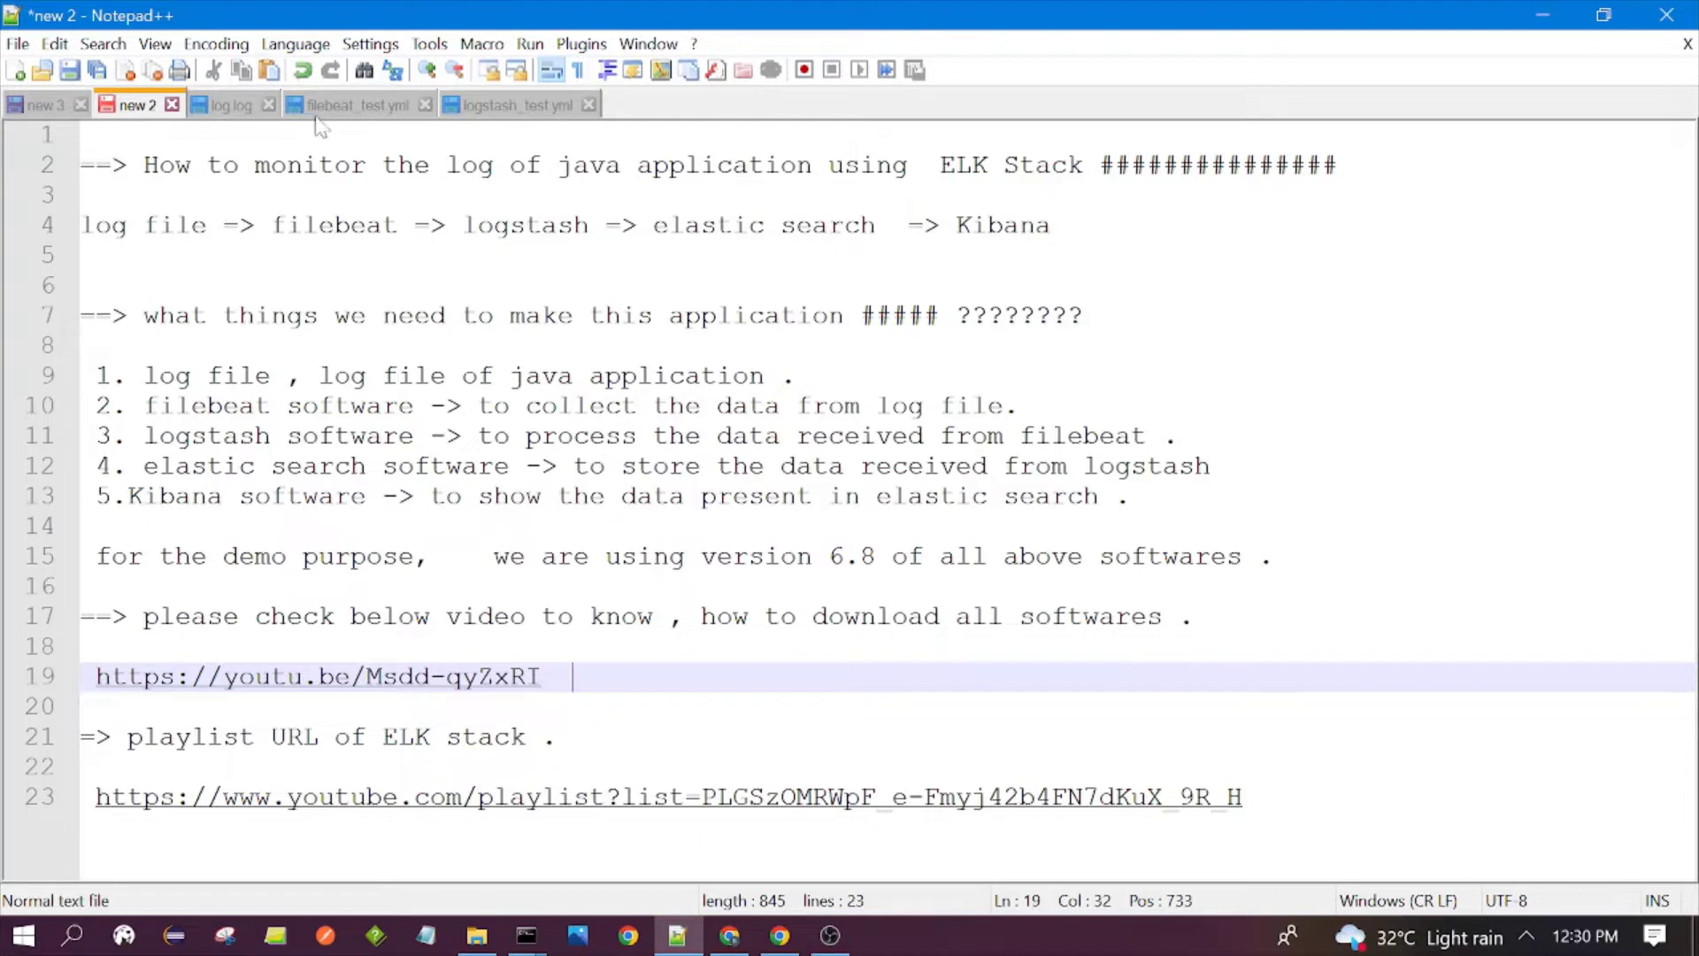
left_click(345, 110)
left_click_drag(575, 587, 99, 135)
left_click(293, 347)
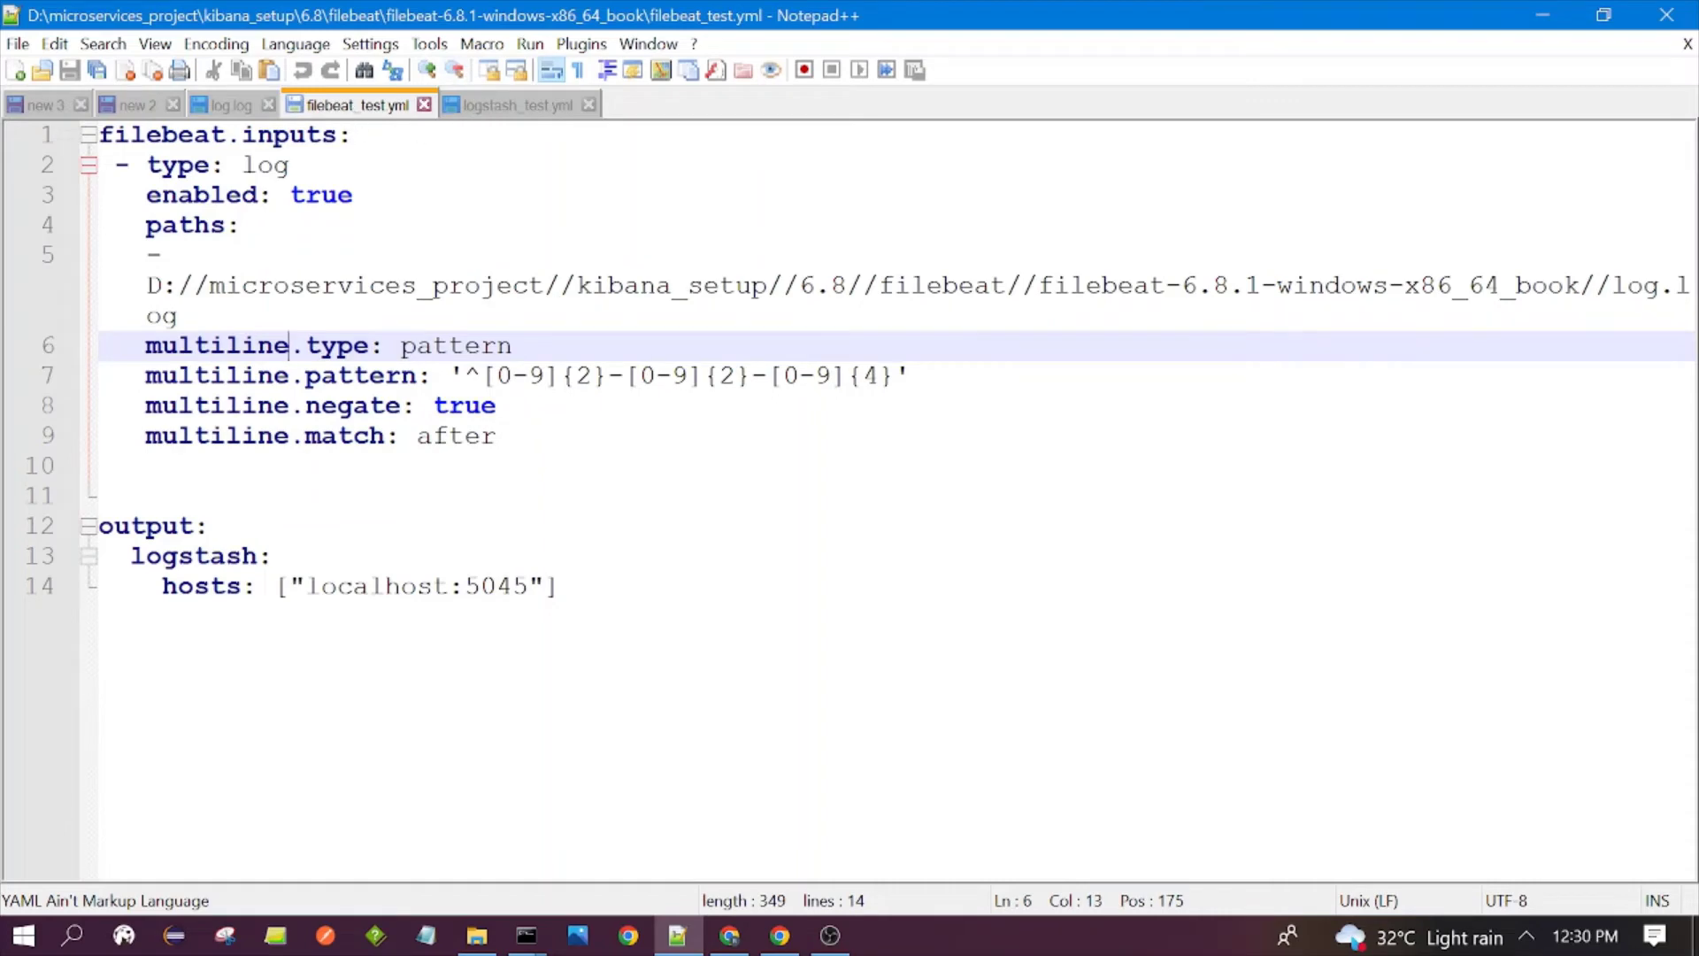
left_click(354, 195)
- View logstash_test.yml and the end of the log.log sample, then return to filebeat_test.yml
left_click(462, 113)
key("Left")
key("Left")
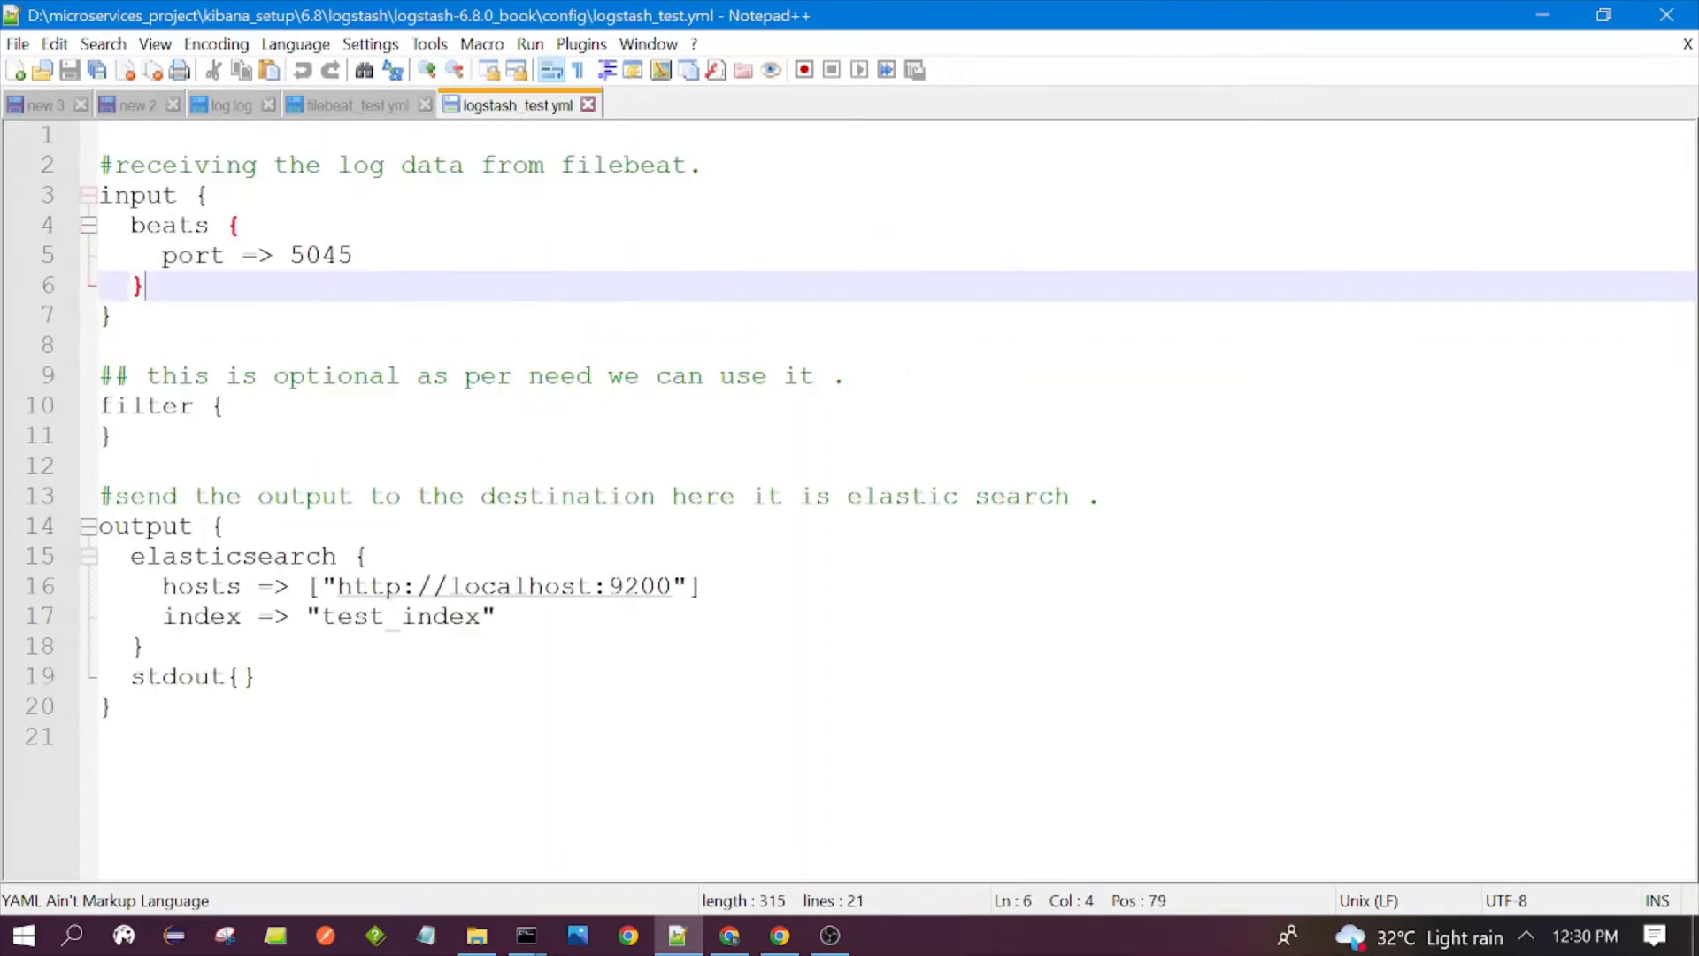
left_click(221, 107)
key("ctrl+End")
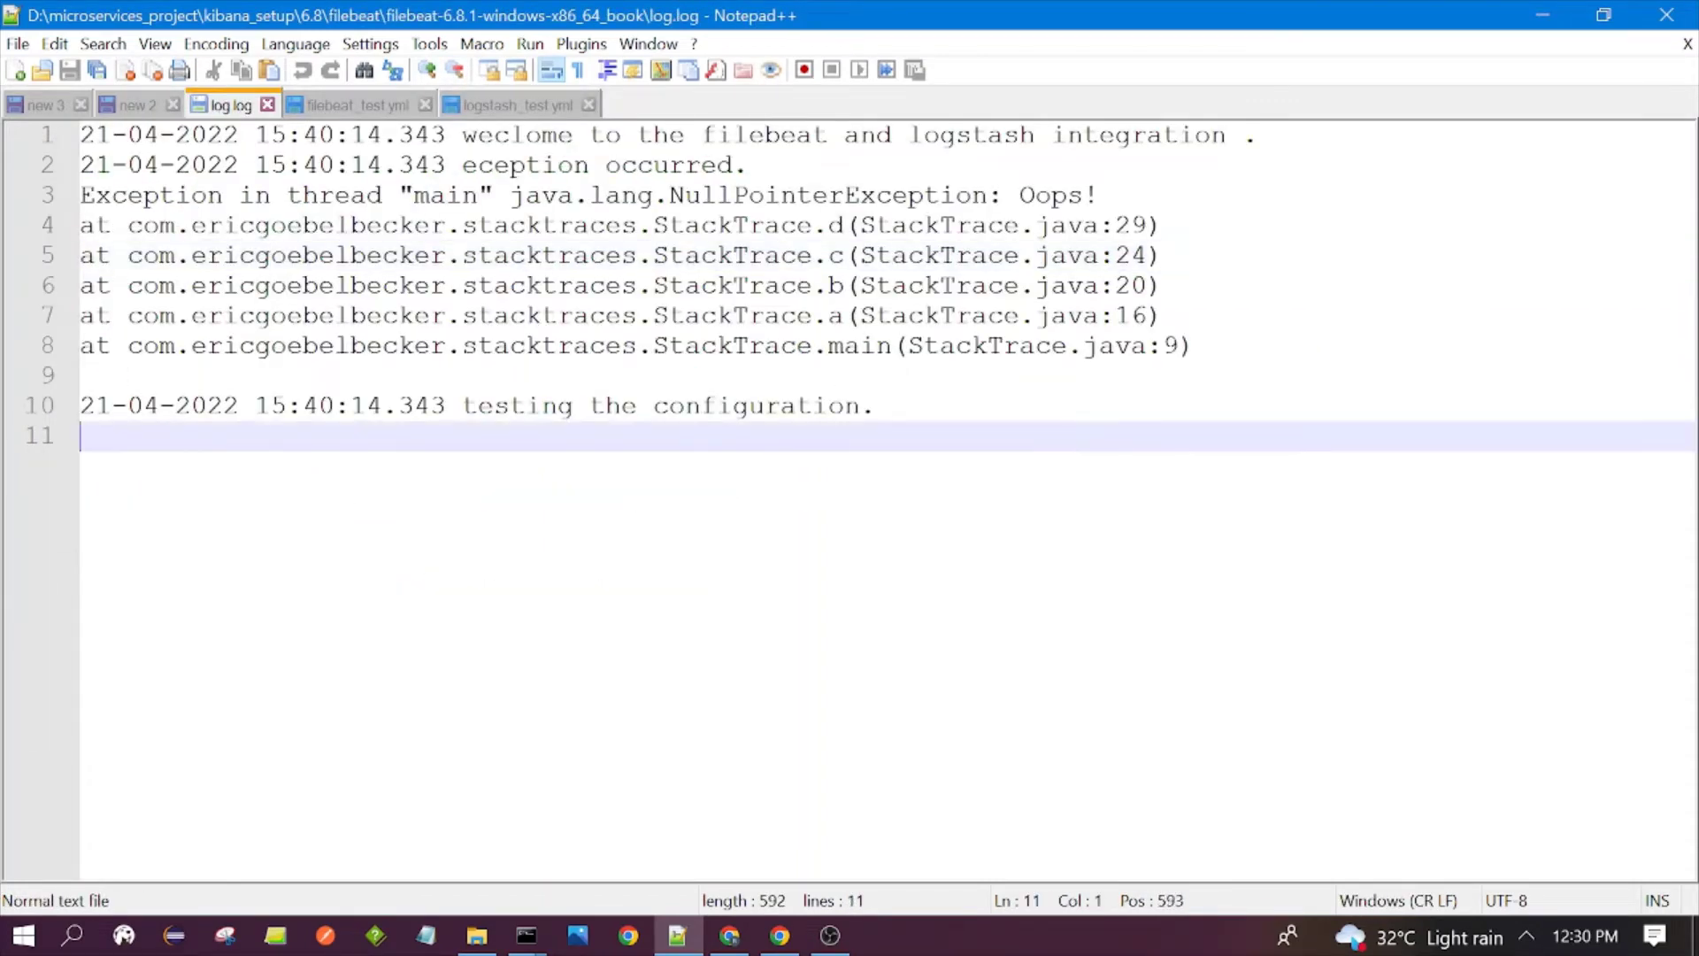
left_click(341, 107)
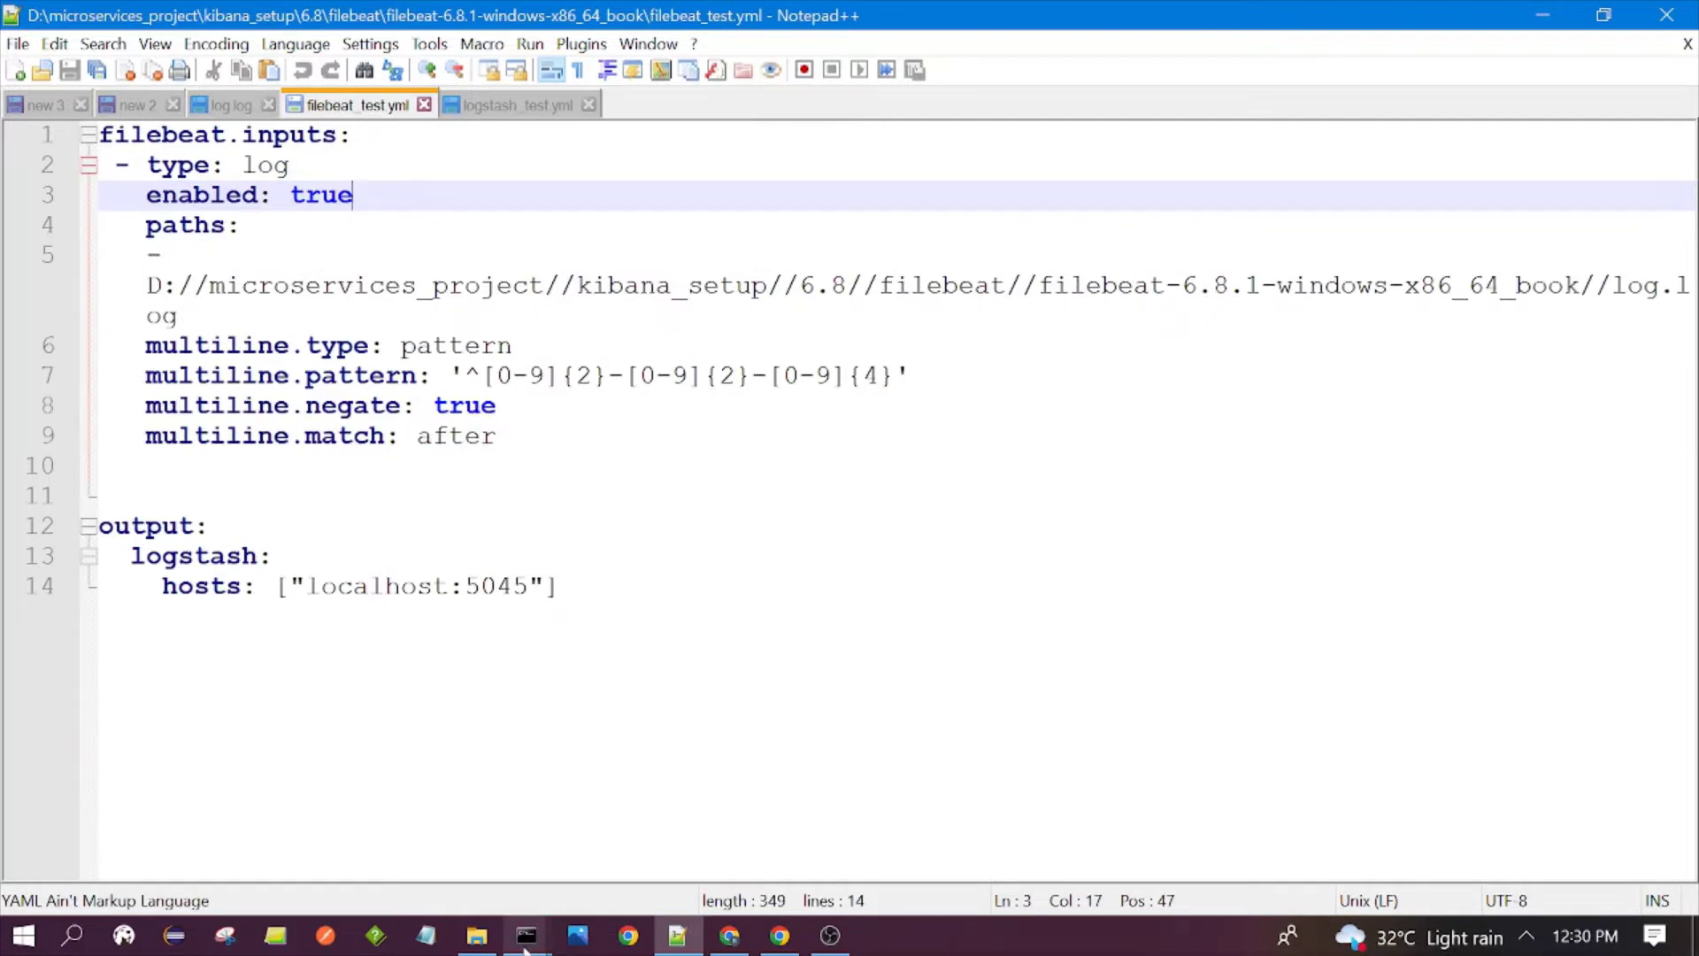
- In the new 2 notes, highlight filebeat, logstash, elastic and Kibana in the component list
mouse_move(524, 945)
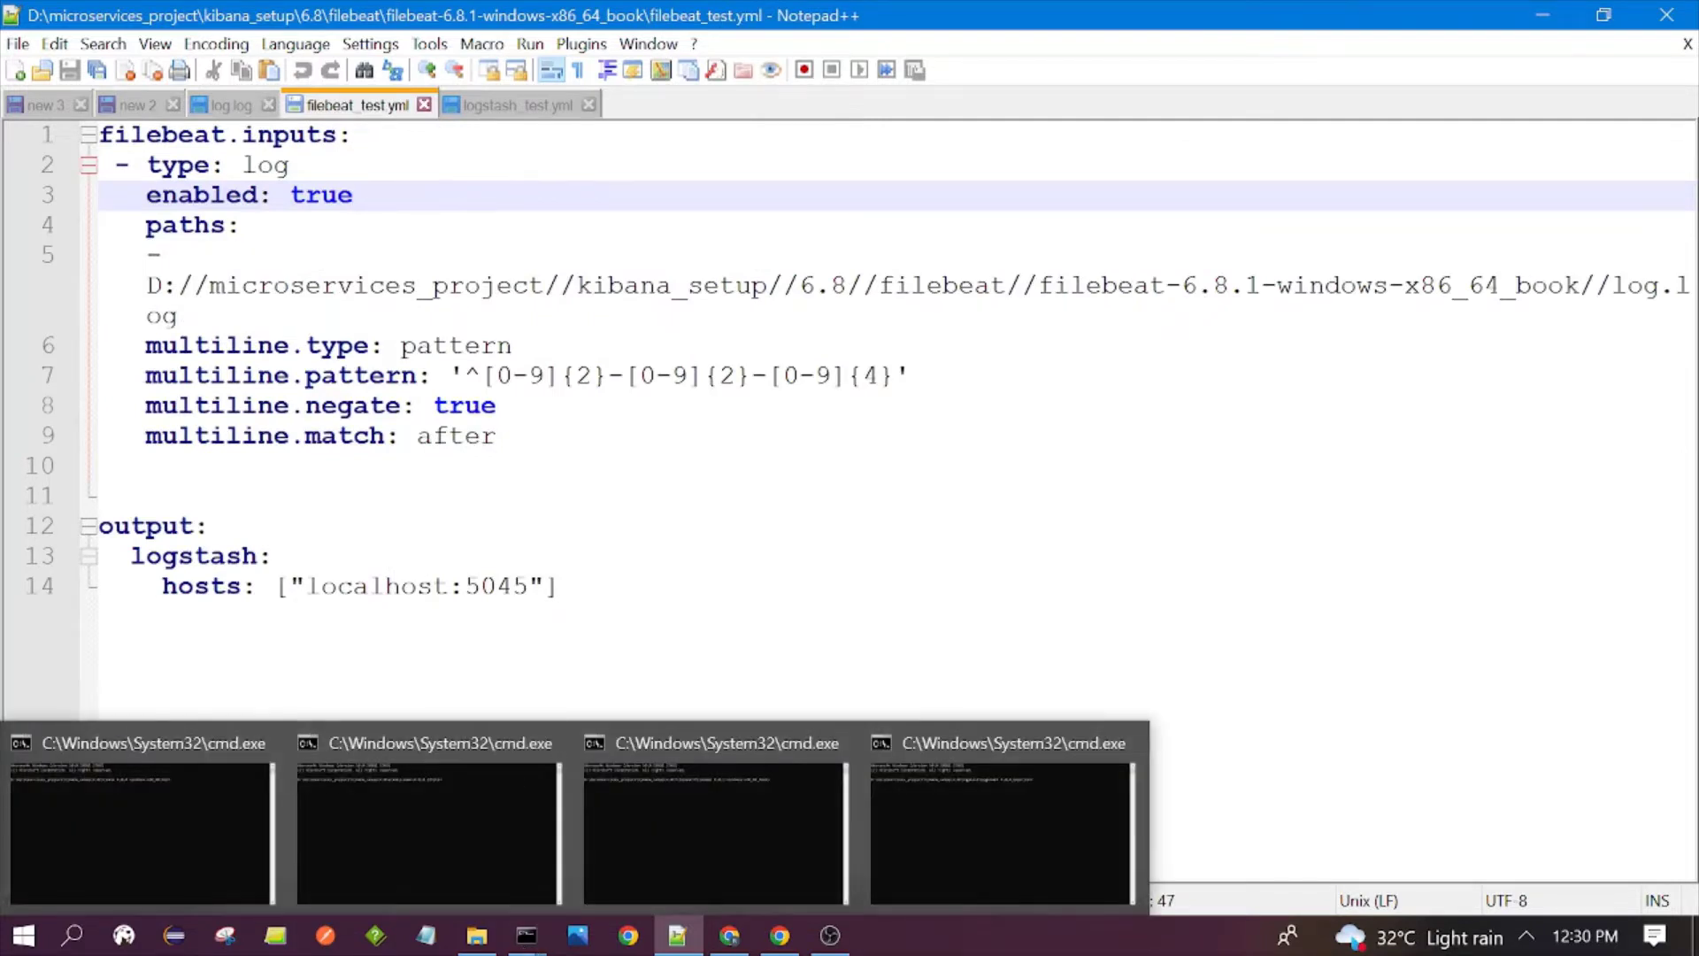
left_click(138, 113)
left_click(96, 346)
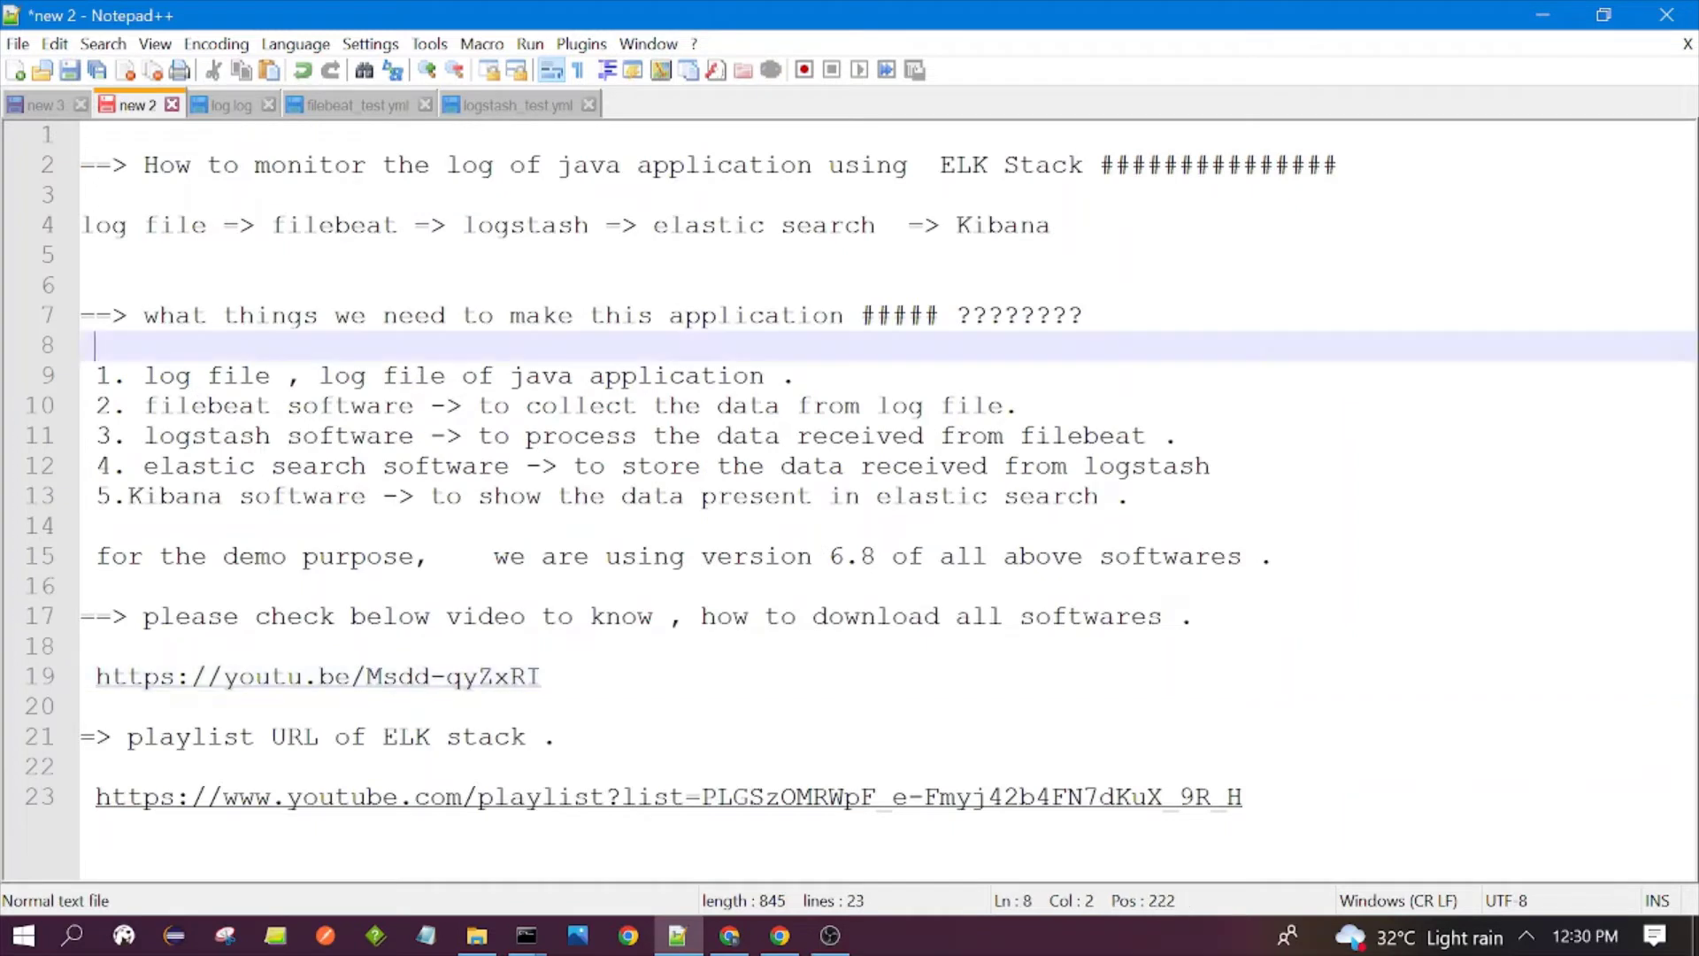
double_click(202, 407)
double_click(202, 436)
double_click(202, 466)
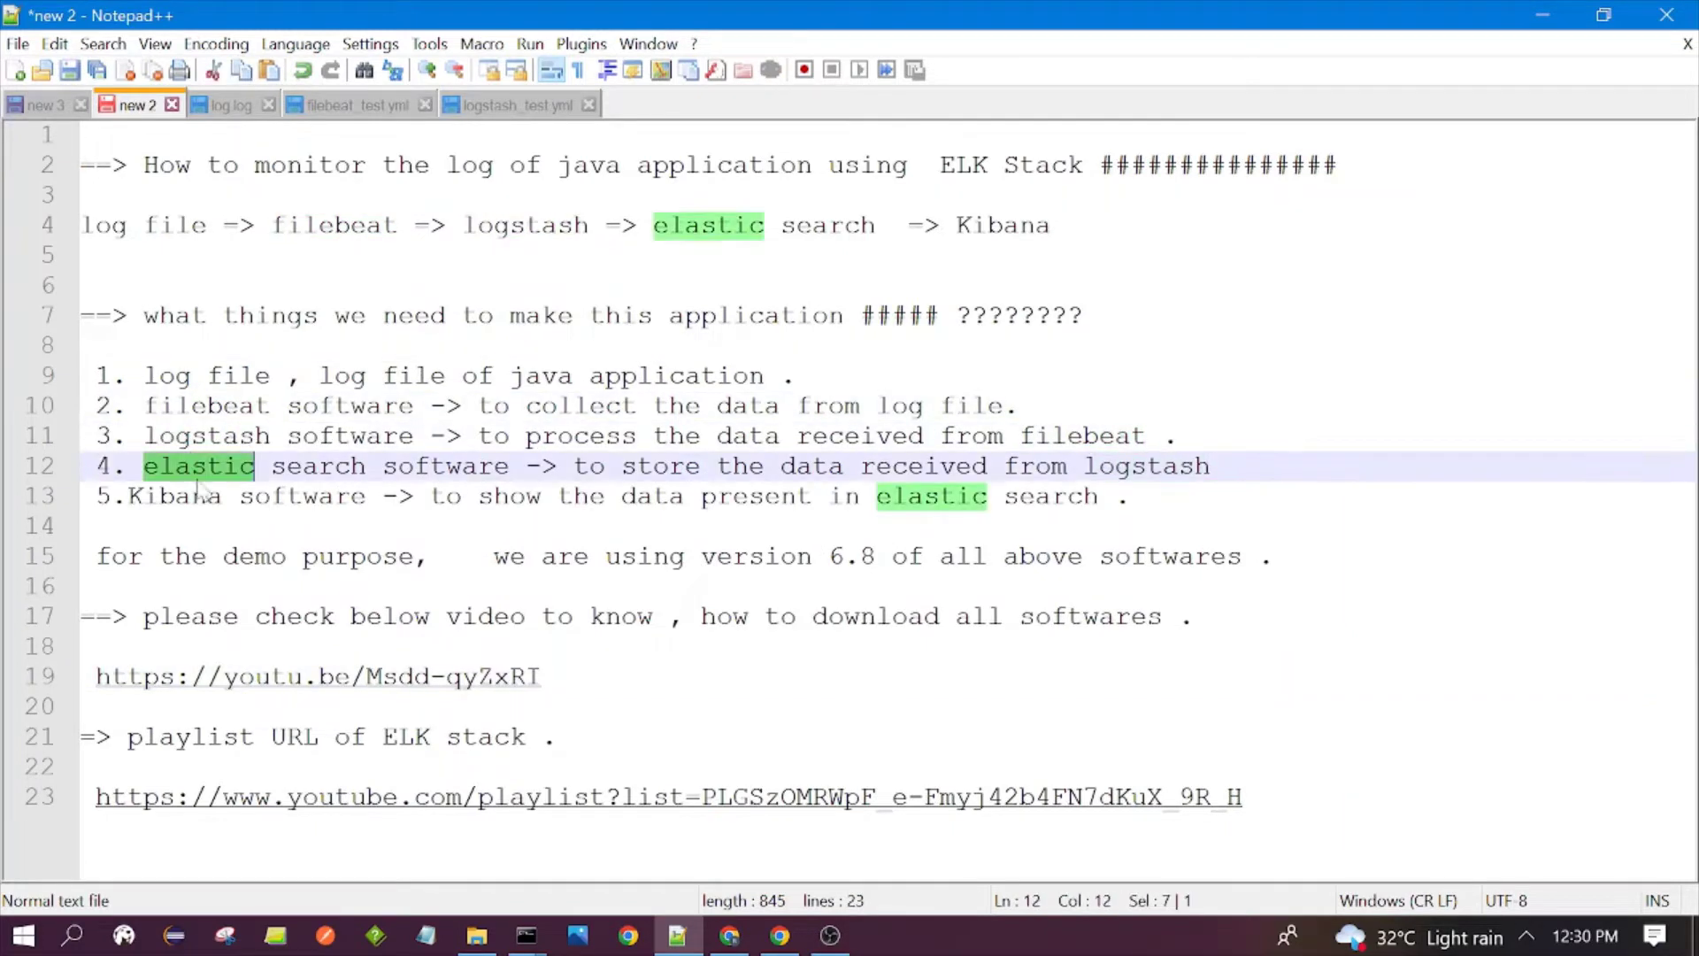
double_click(200, 497)
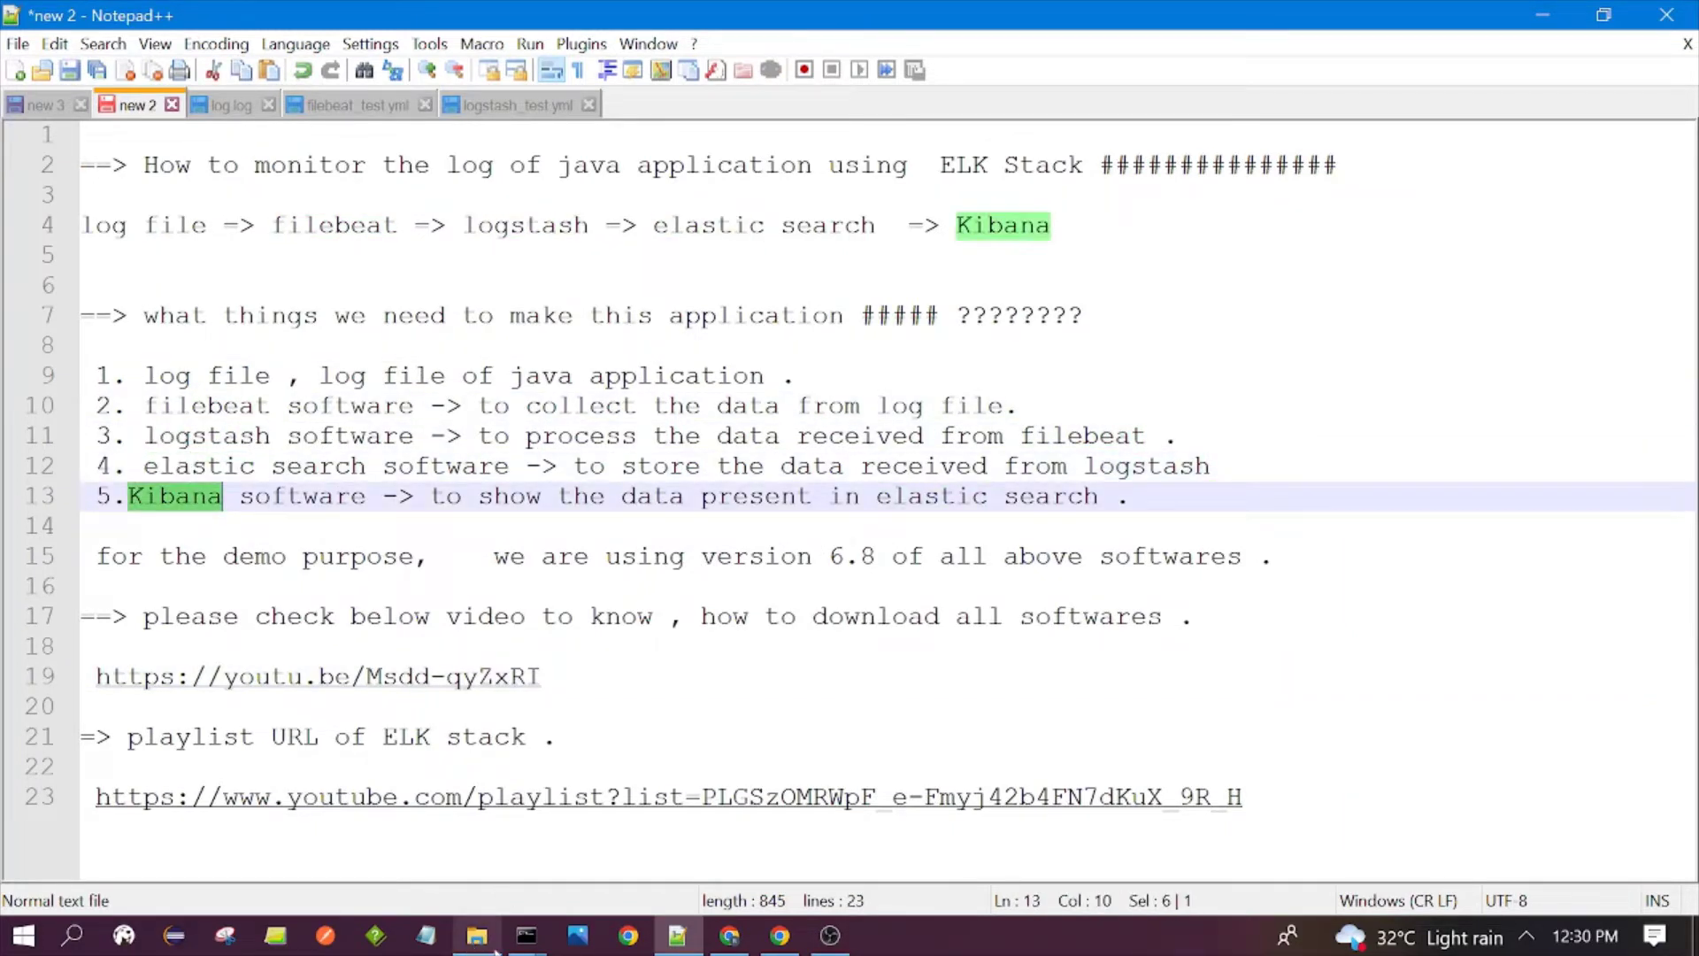
- Bring the Command Prompt window to the front and maximize it
mouse_move(526, 935)
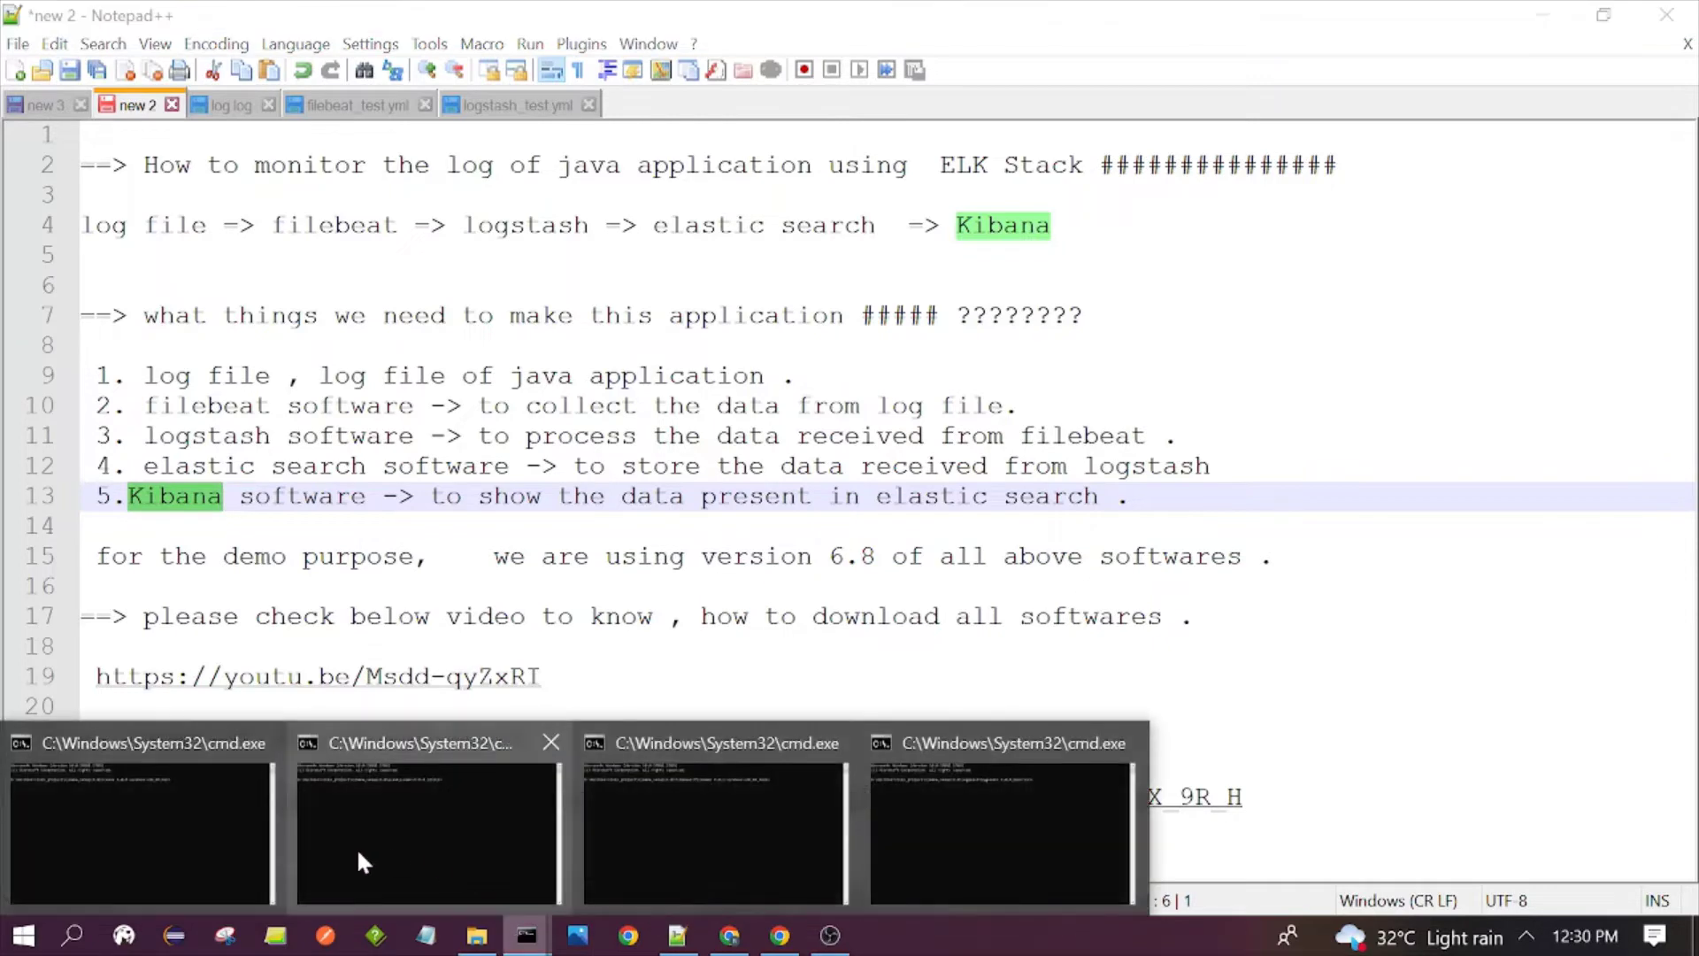
left_click(225, 846)
left_click(1139, 56)
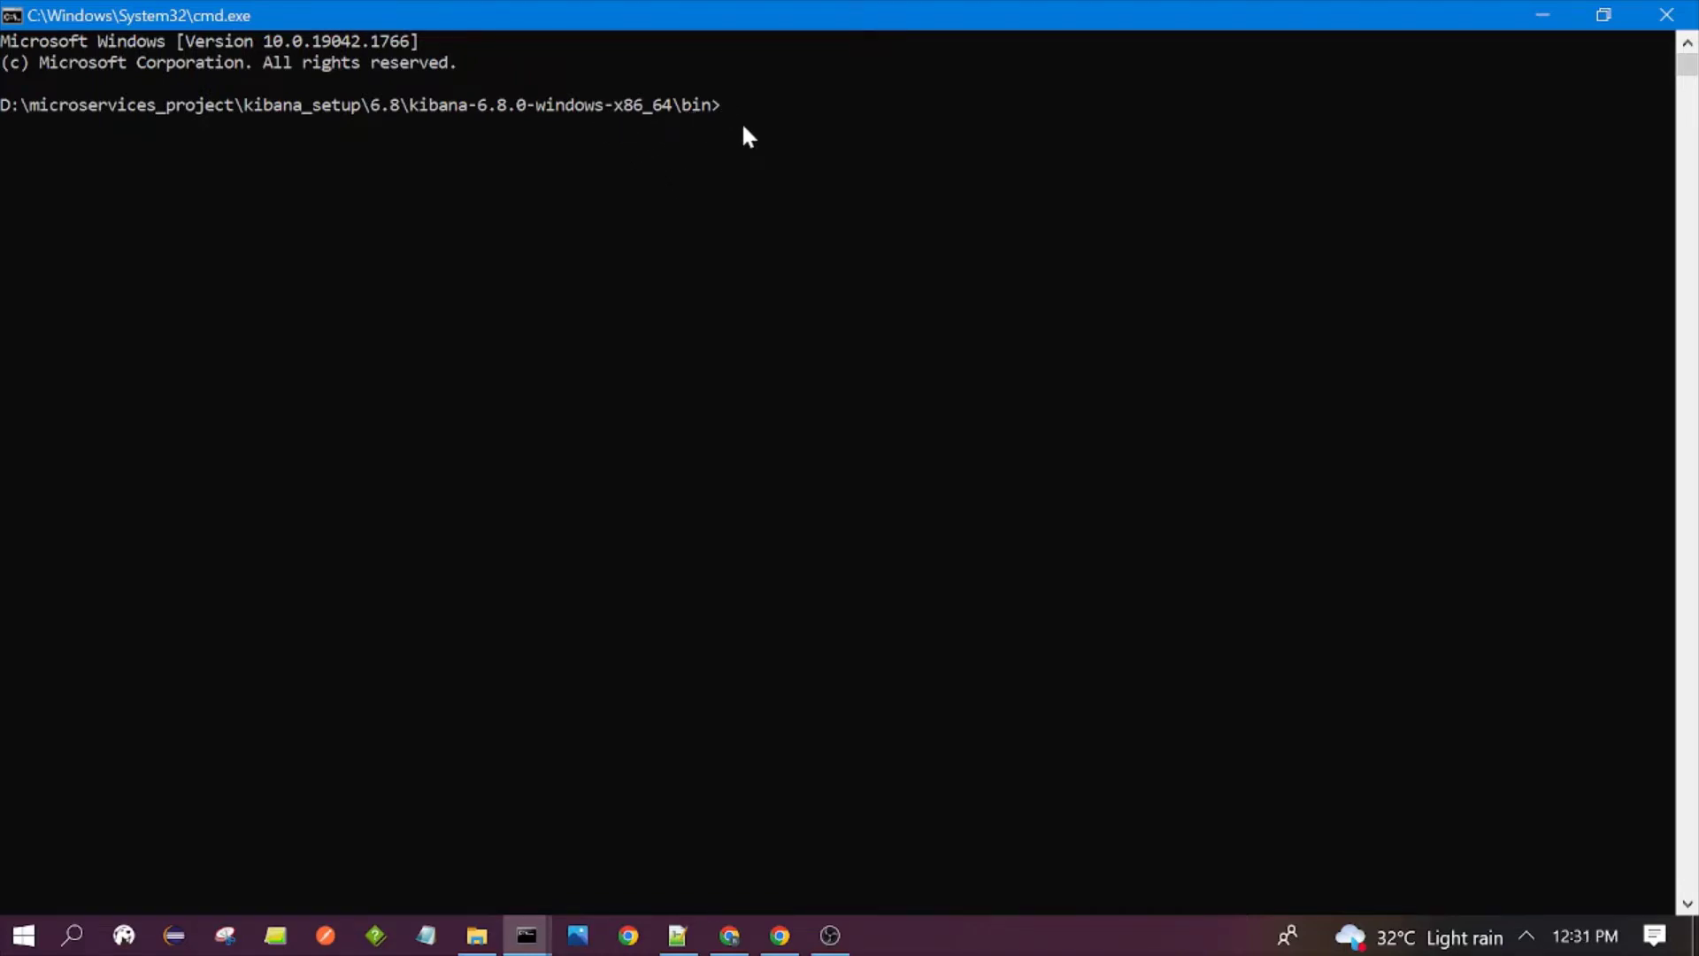
- Run kibana.bat in the Kibana bin prompt, then elasticsearch.bat in the elasticsearch-6.8.13\bin console
type("bana.bat")
key("Return")
left_click(531, 927)
left_click(407, 851)
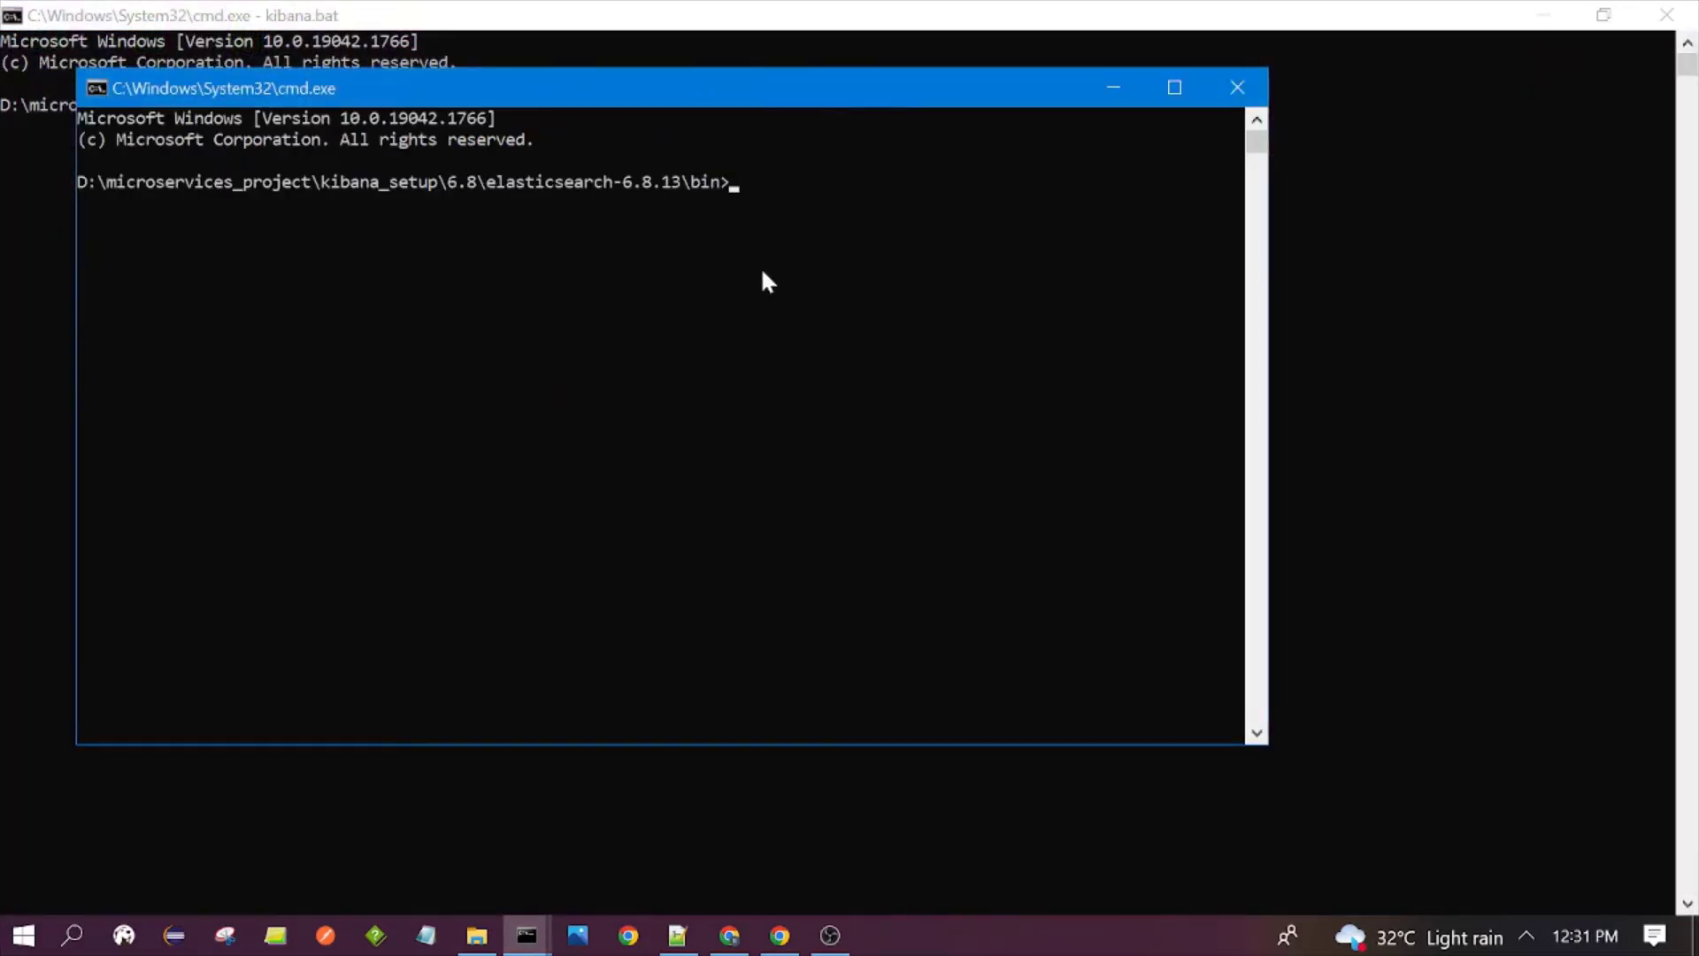
type("elasticsearch.bat")
left_click_drag(729, 182, 486, 183)
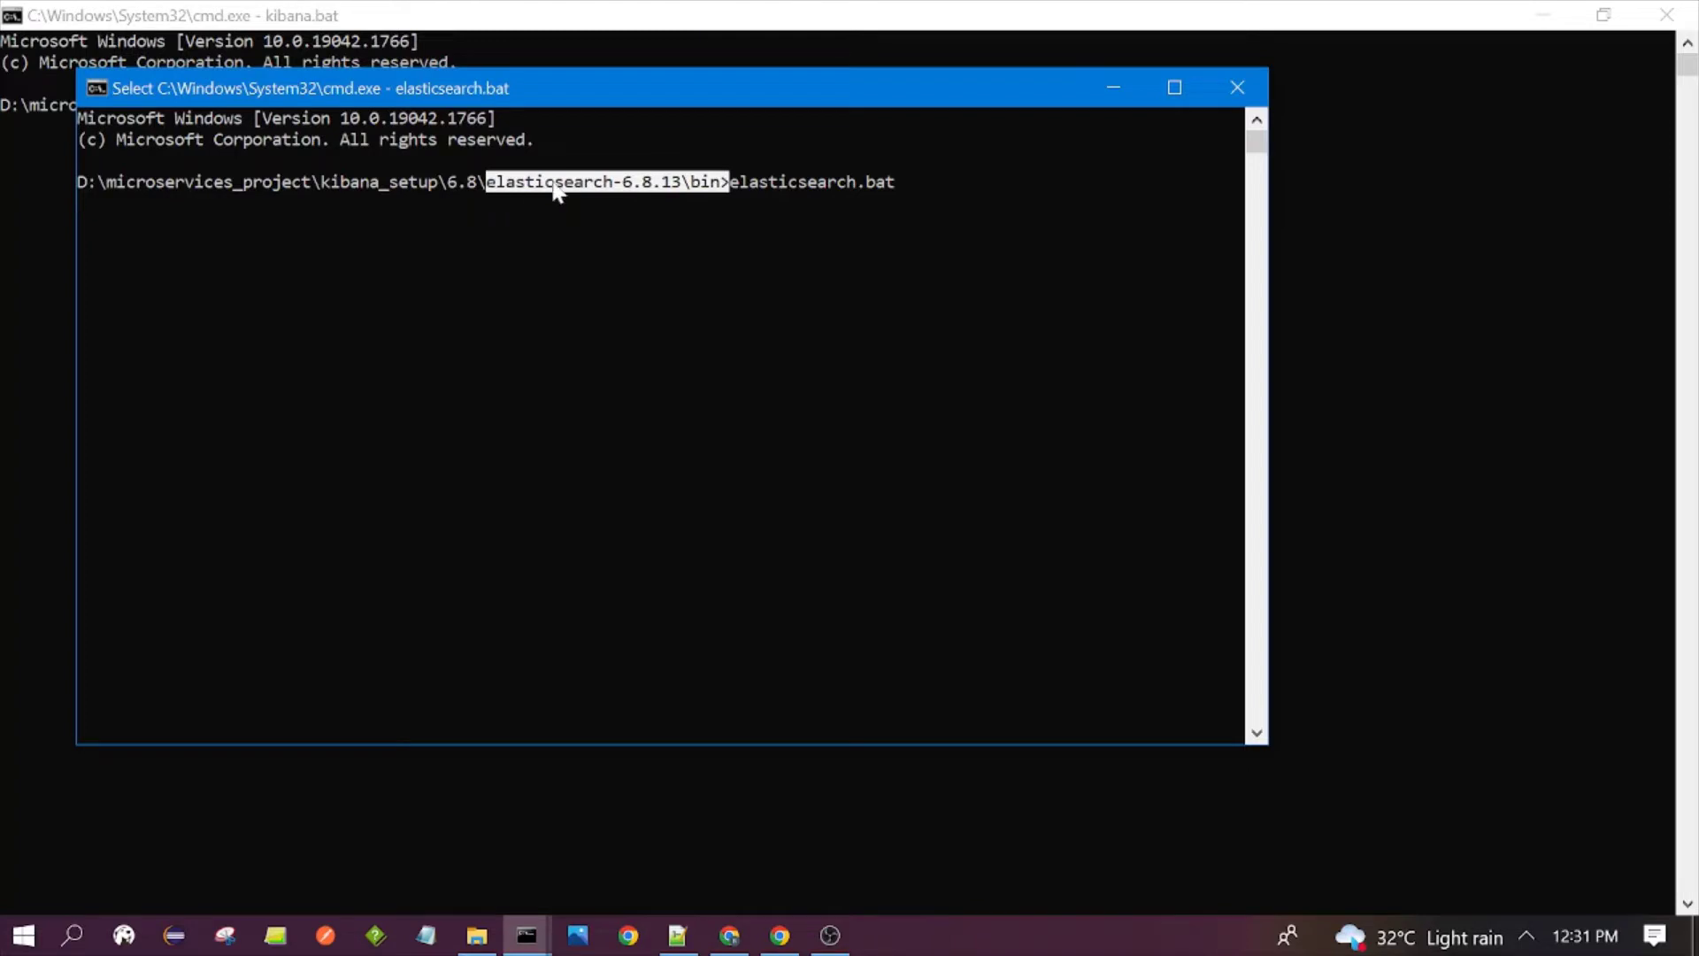
left_click(720, 183)
left_click(491, 184)
left_click_drag(492, 187, 717, 189)
left_click(899, 232)
key("Escape")
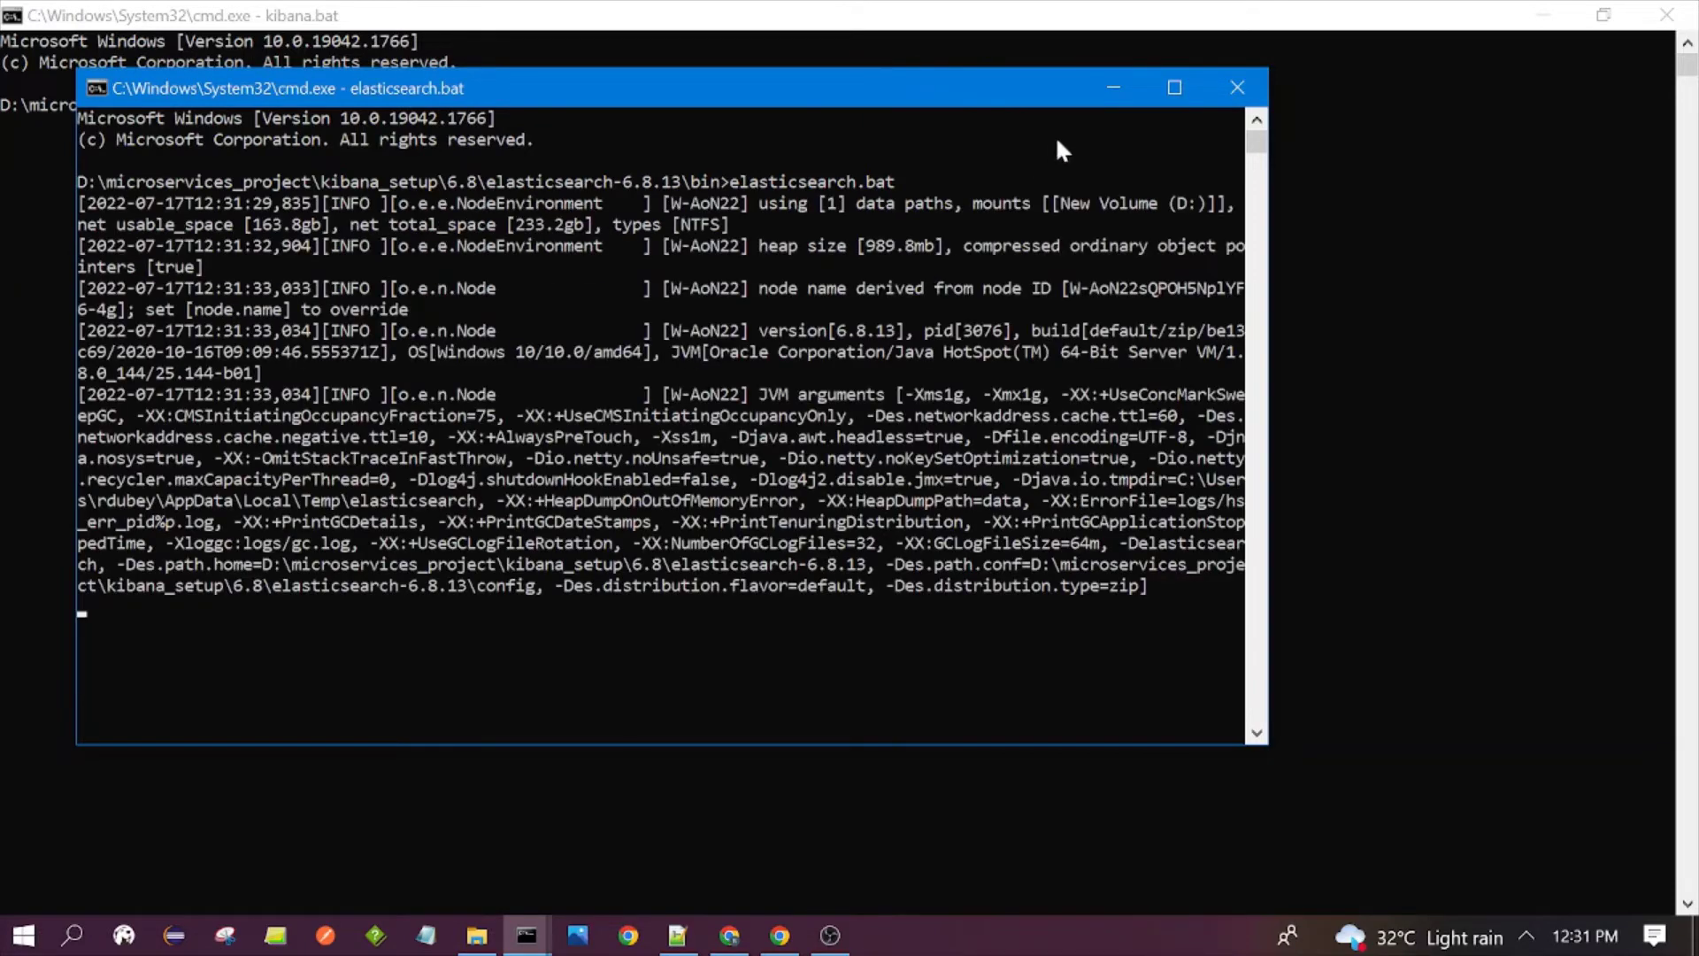
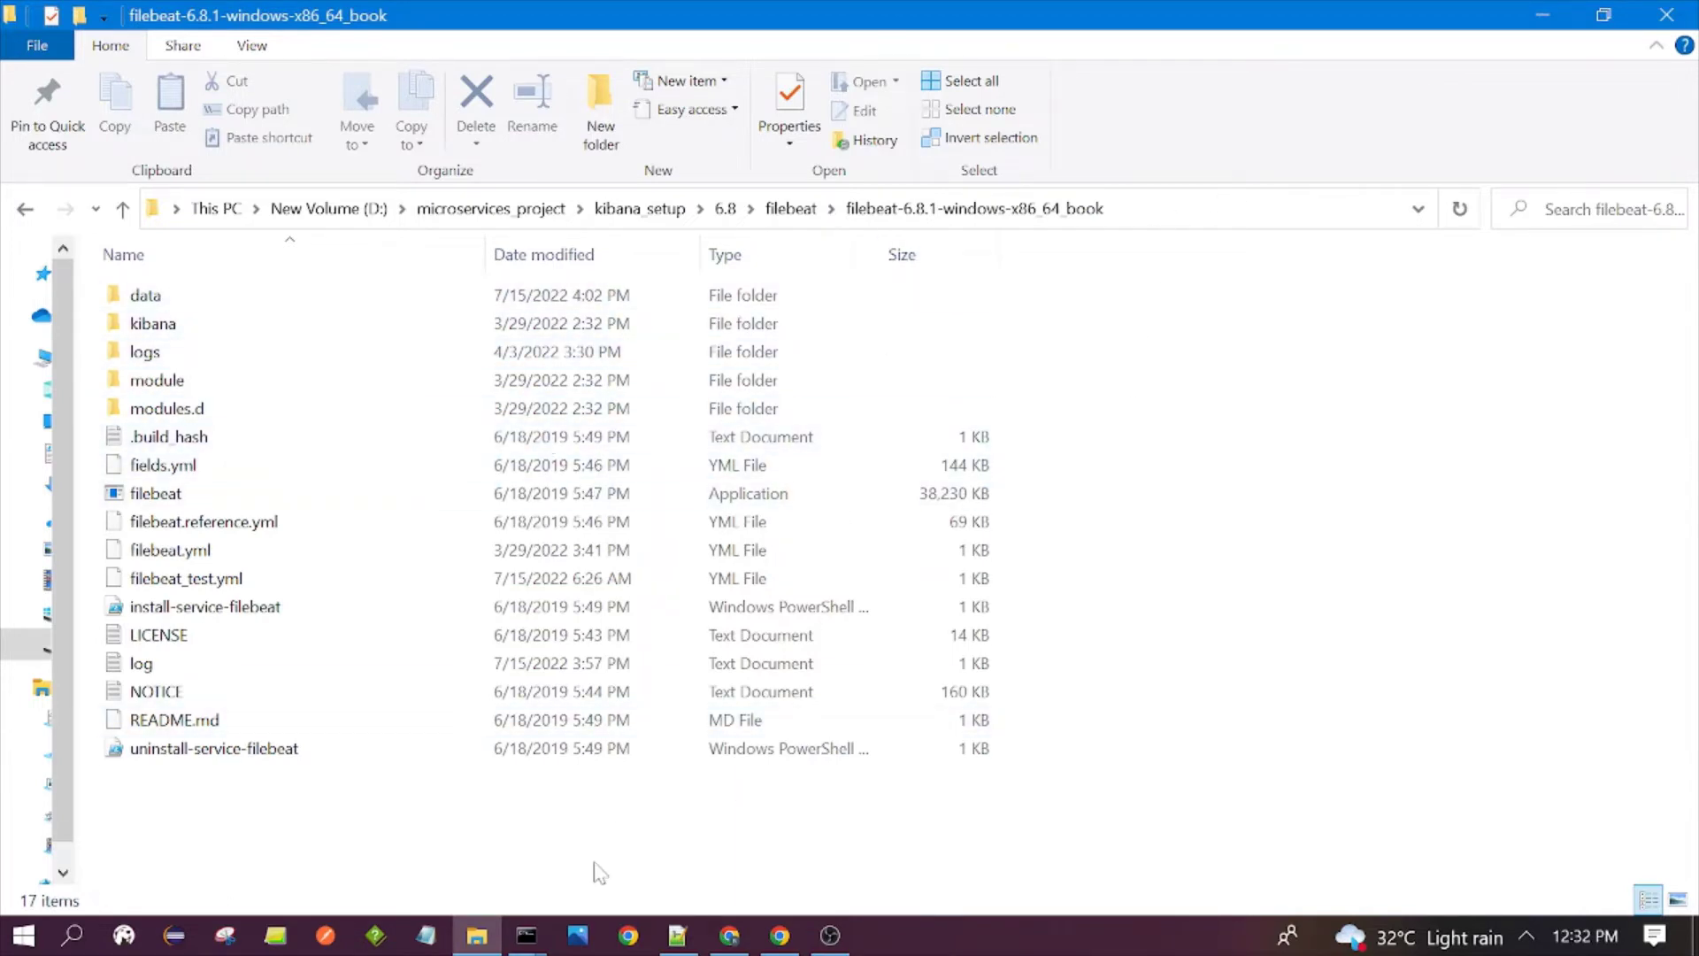
- Begin the command 'filebeat.exe -e -c' in the maximized filebeat folder console
mouse_move(528, 936)
left_click(662, 821)
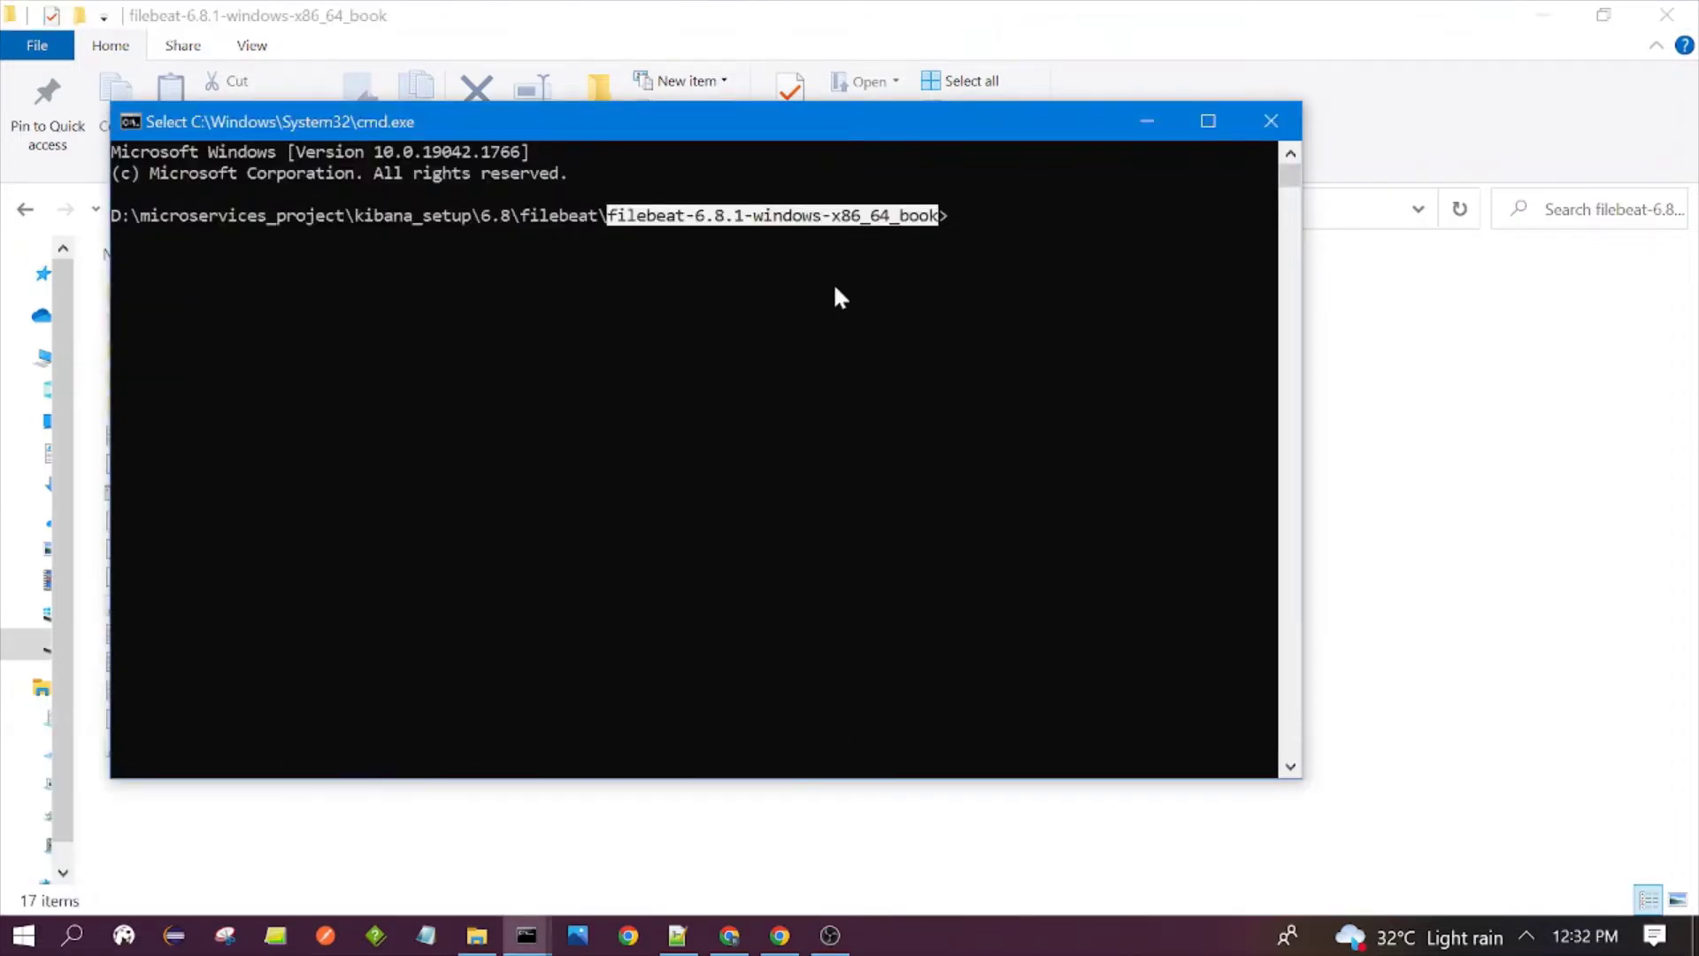
left_click(1207, 120)
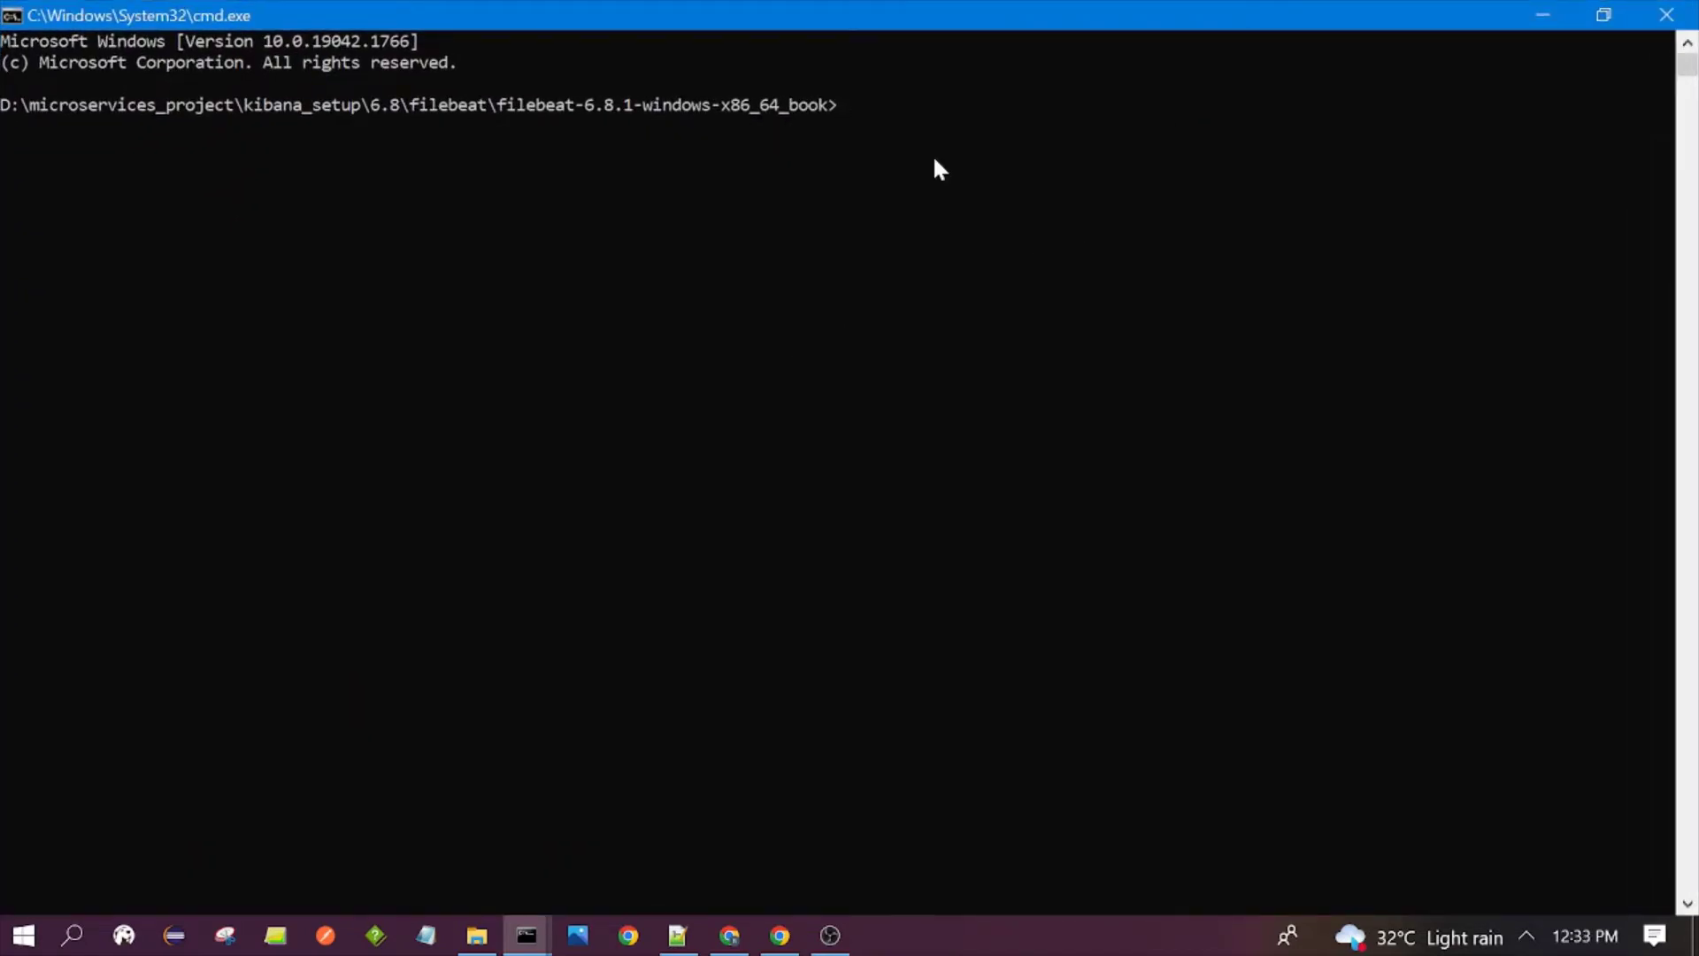
type("filebea")
key("BackSpace")
key("BackSpace")
key("BackSpace")
type("e")
type("-c")
left_click(476, 936)
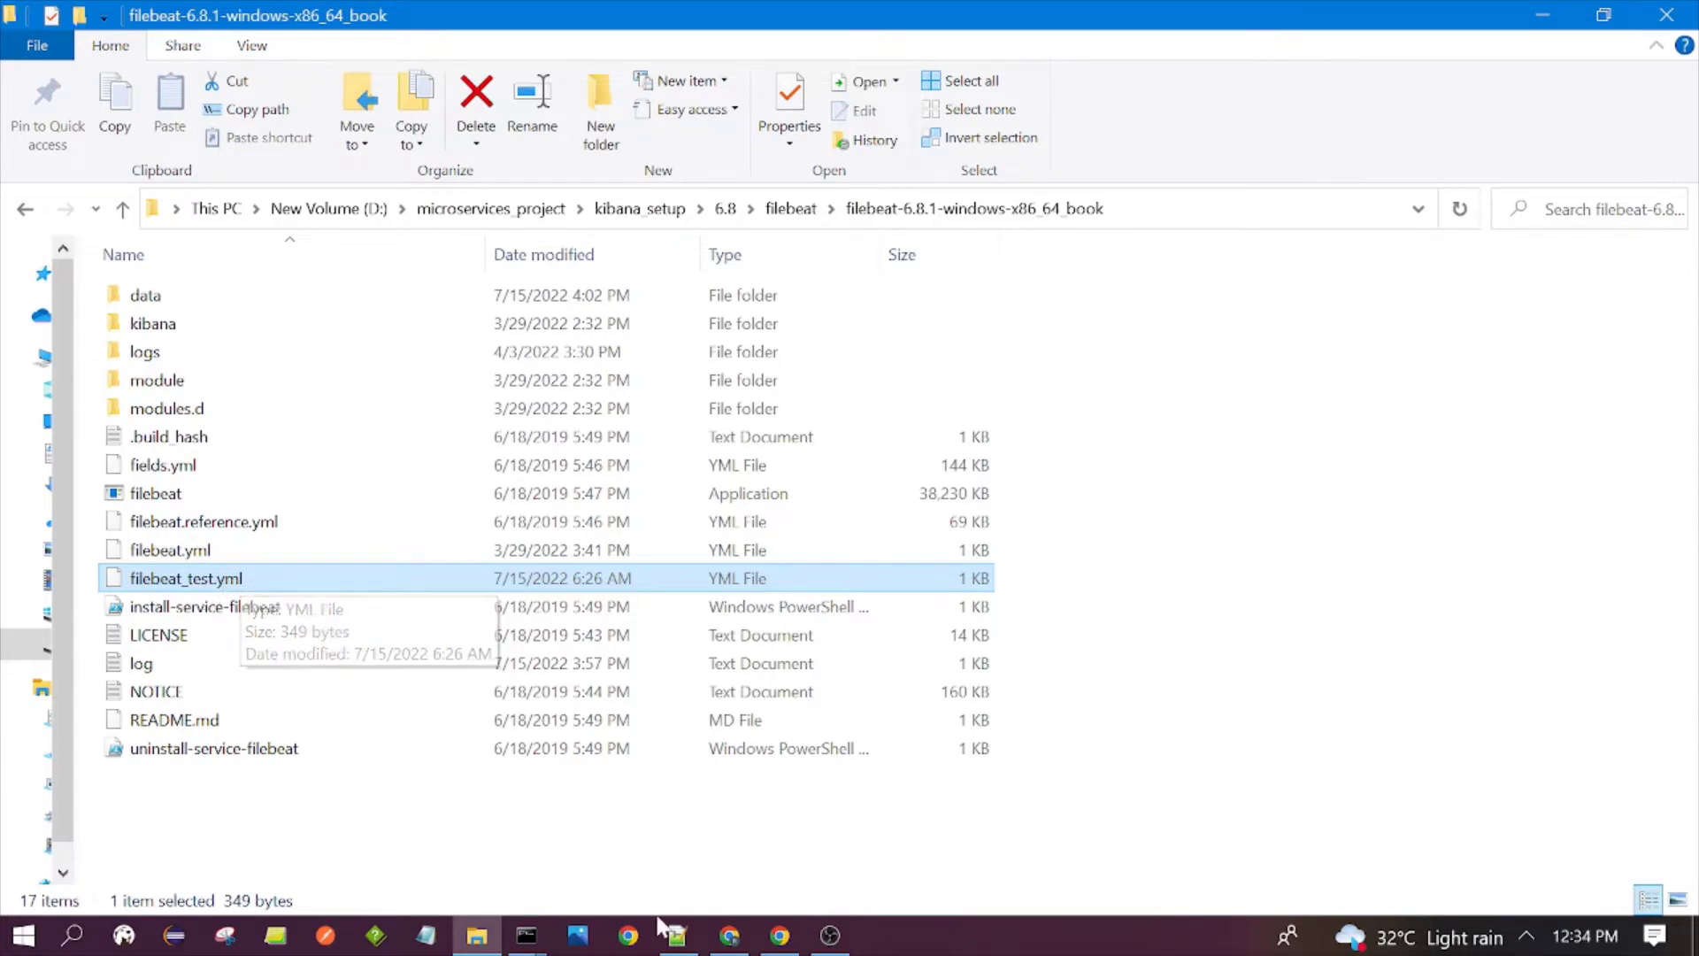
- Look over the full filebeat_test.yml config in Notepad++ by selecting its contents
left_click(670, 942)
key("Right")
left_click(358, 105)
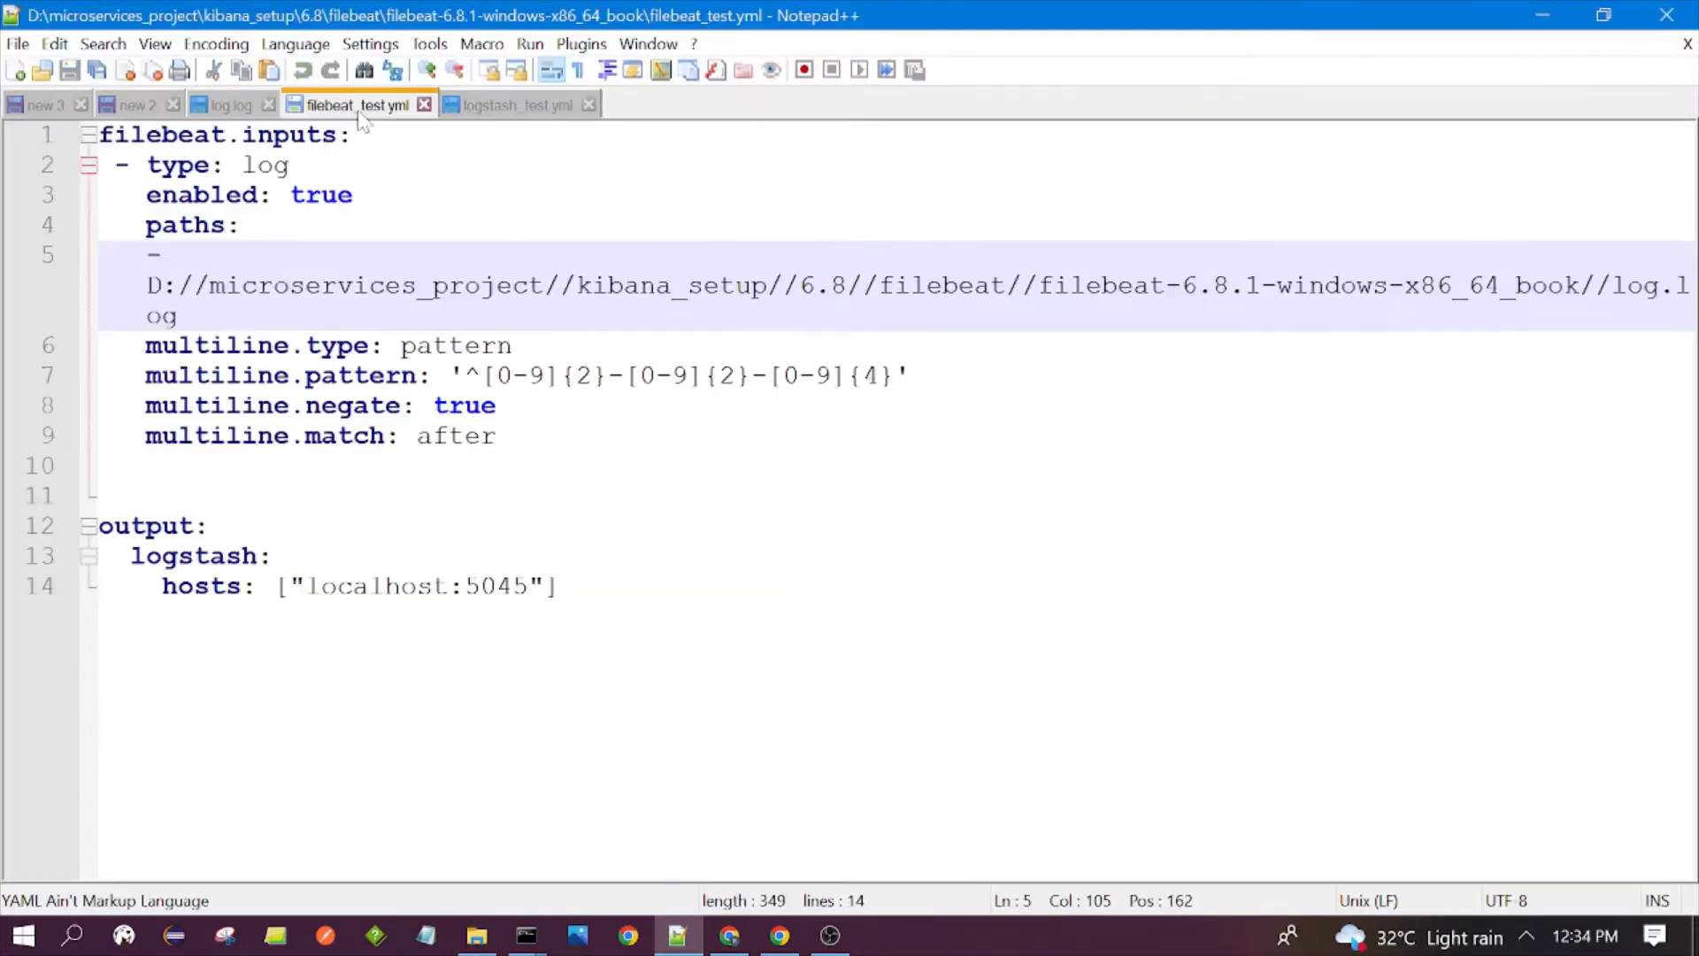
left_click_drag(566, 586, 99, 133)
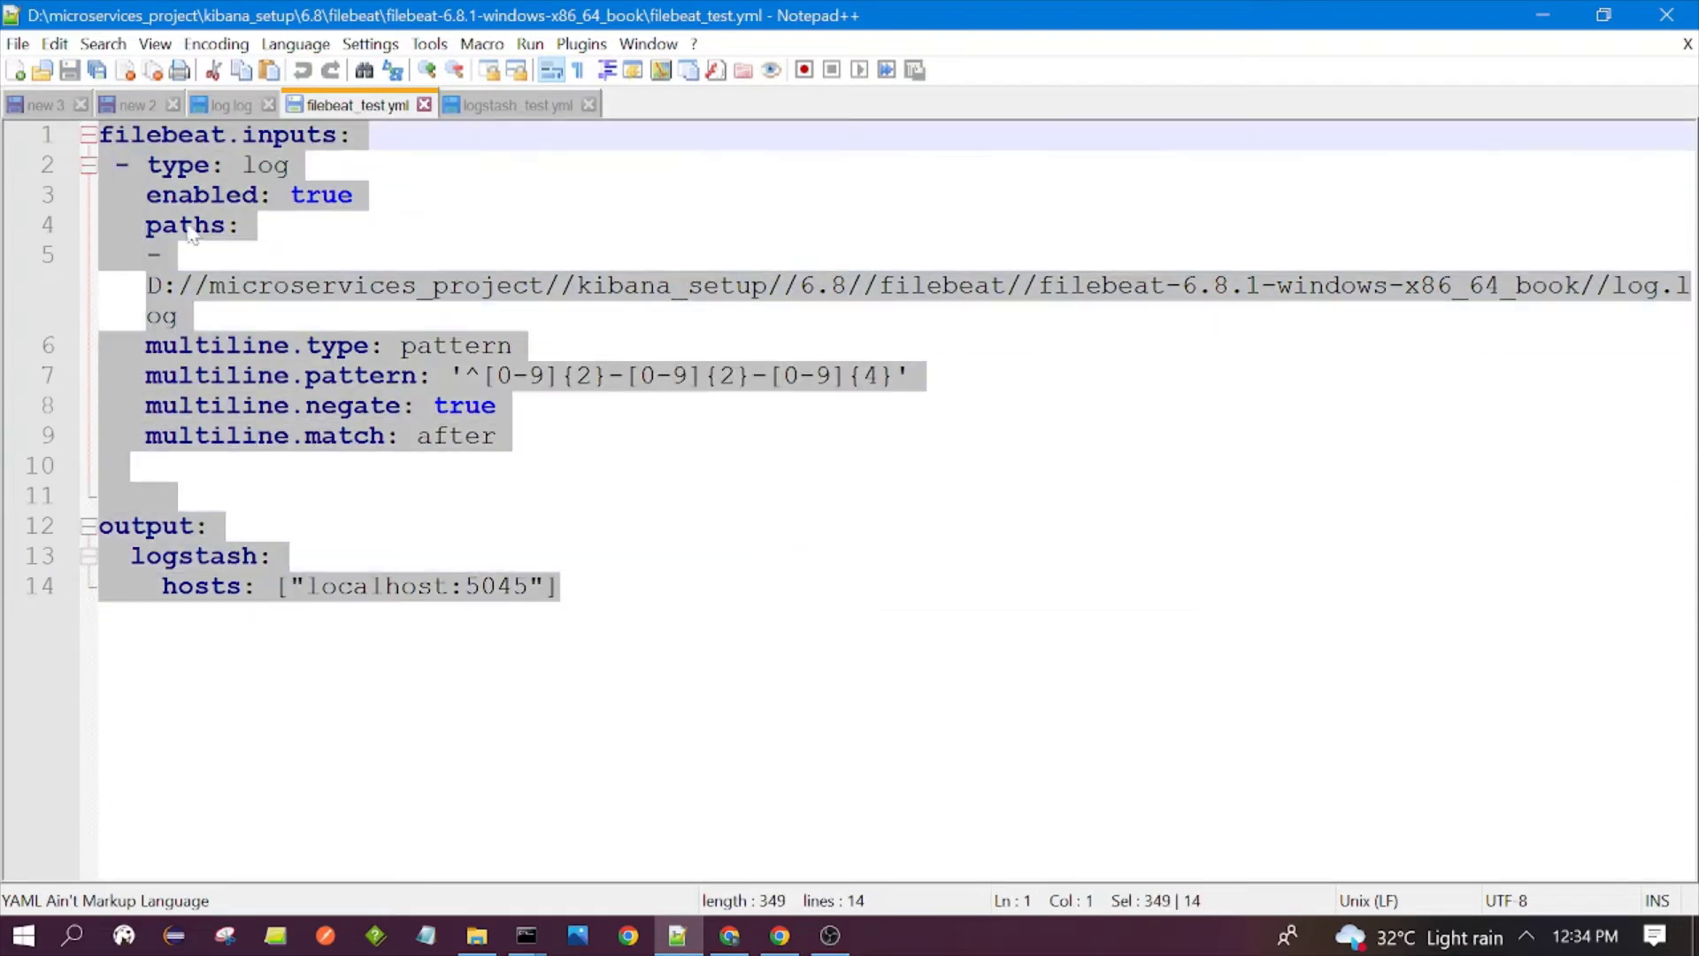
left_click(535, 460)
left_click_drag(557, 585, 99, 132)
left_click(569, 534)
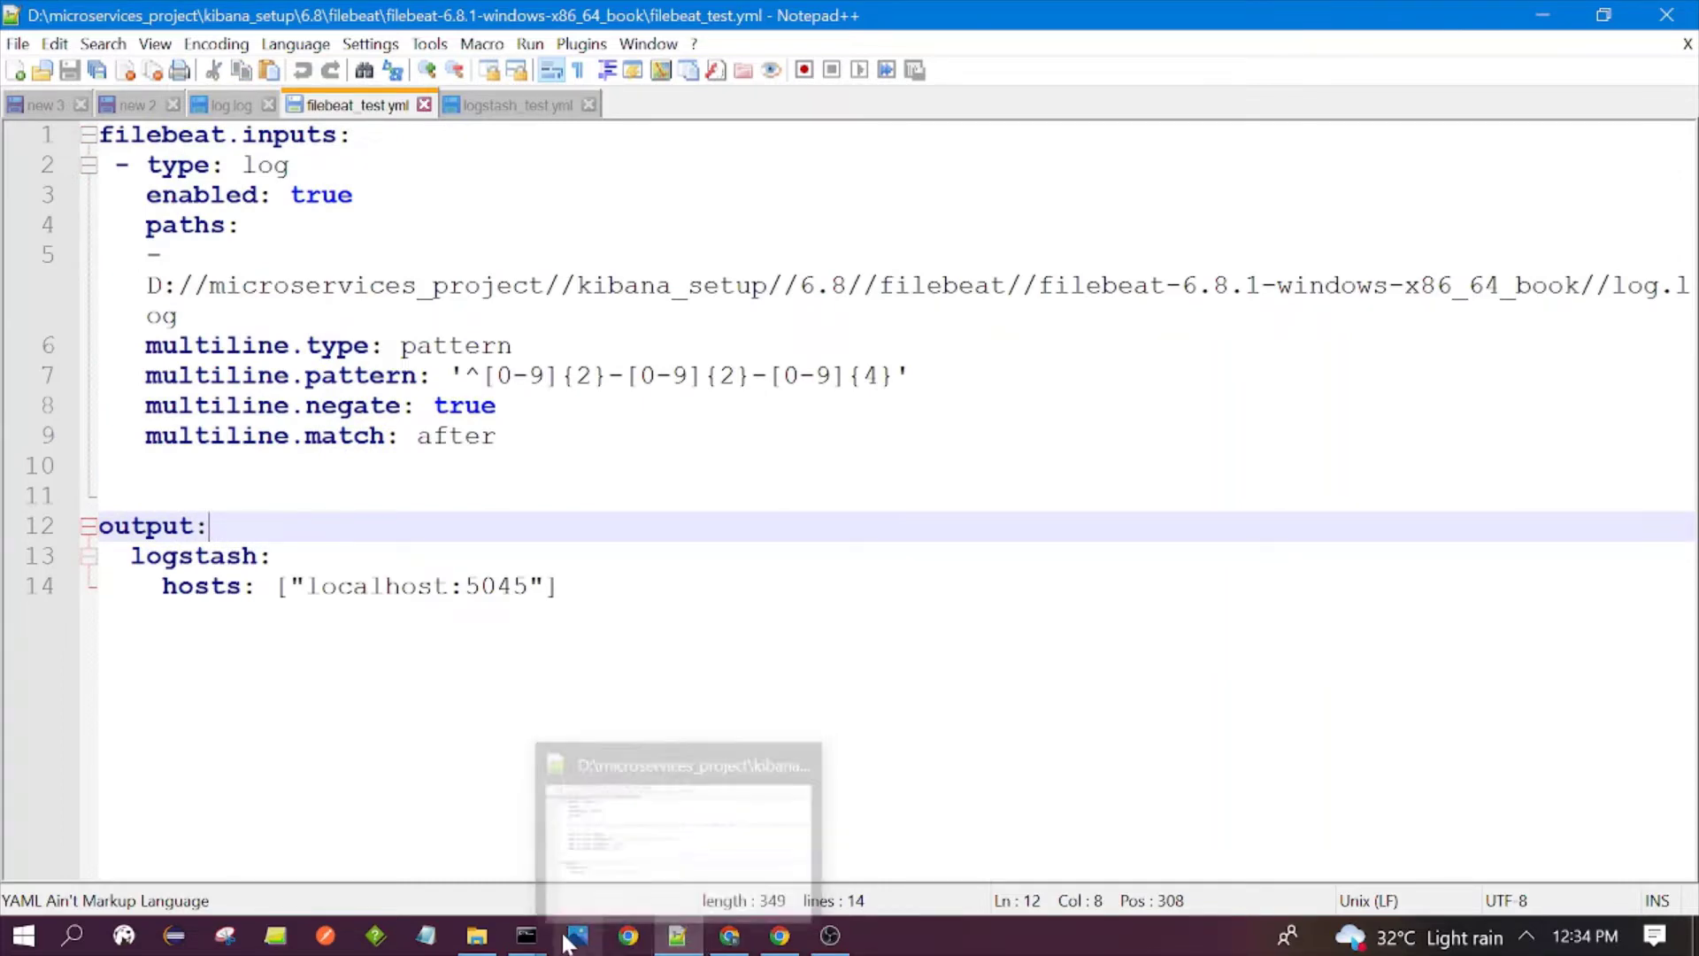
- Run filebeat.exe -e -c filebeat_test.yml in the filebeat folder console
mouse_move(527, 935)
left_click(646, 831)
type("filebeat_test.yml")
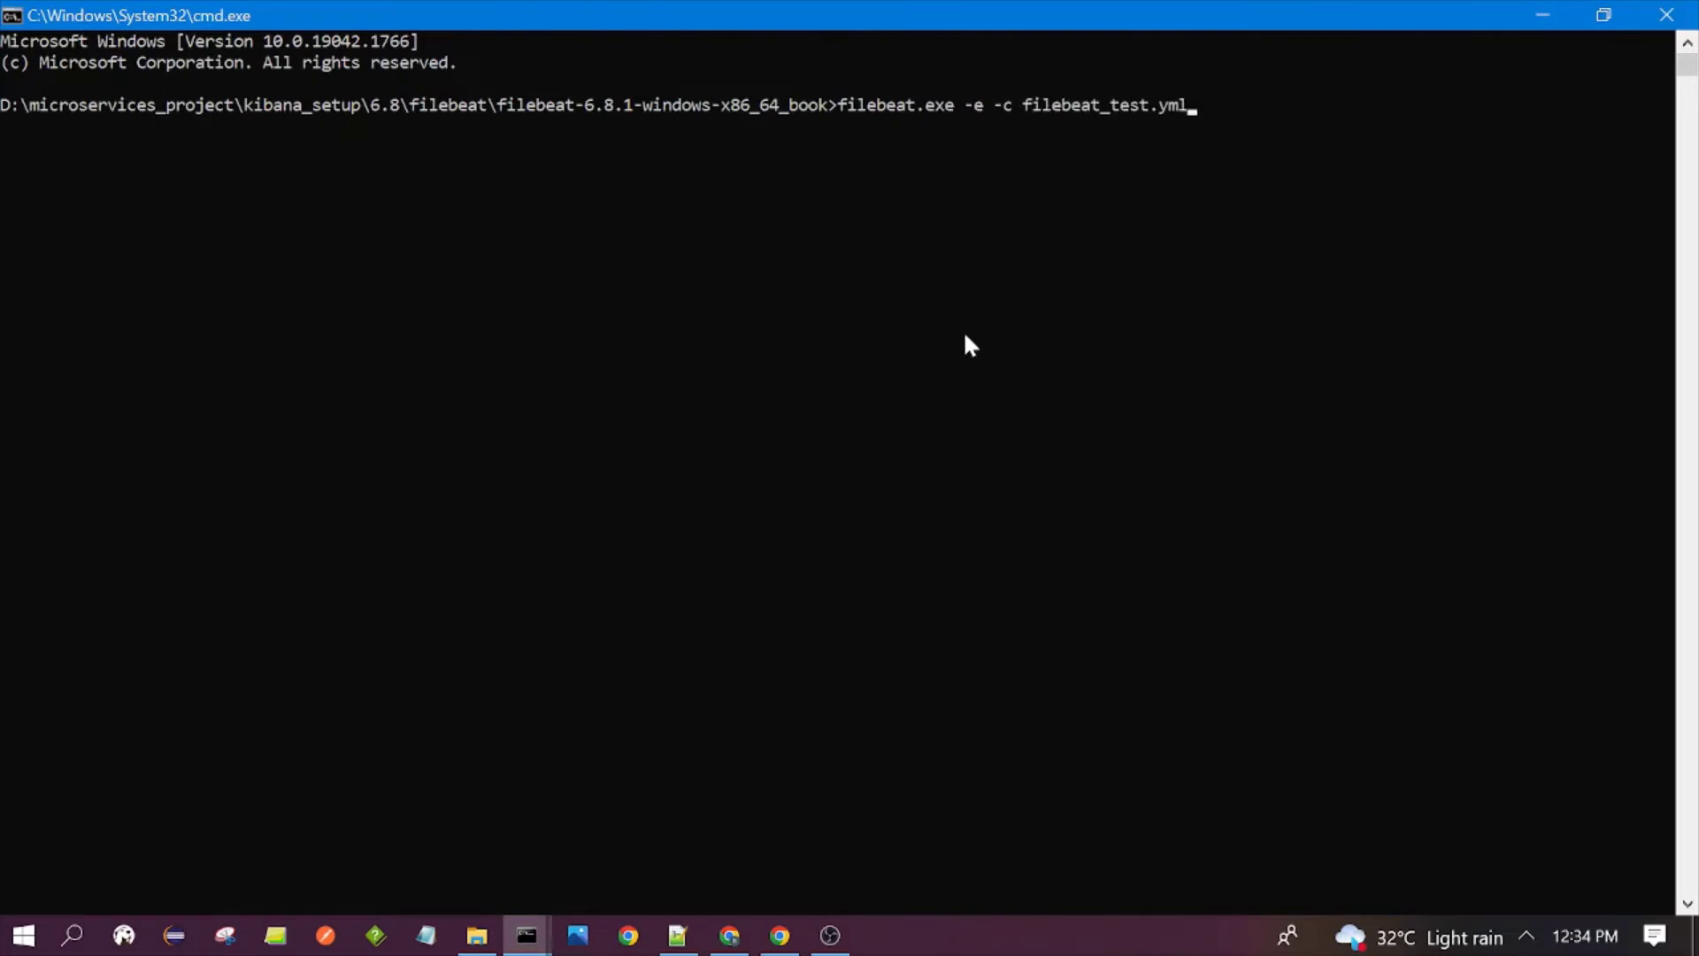
key("Return")
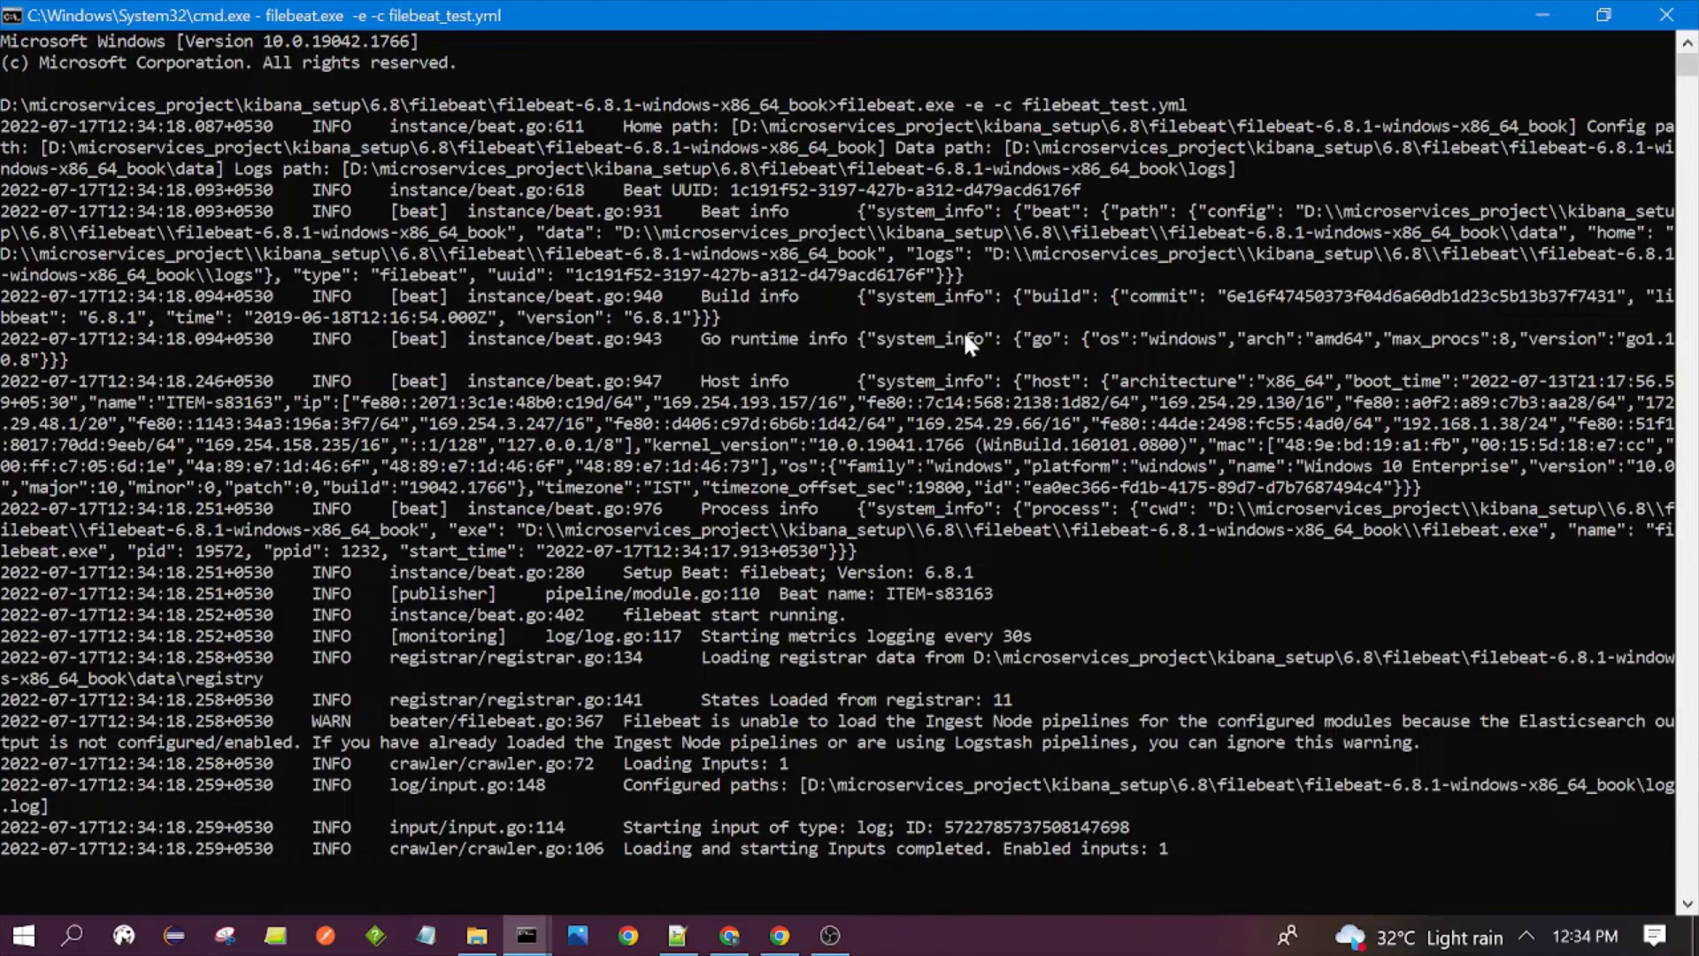
- Begin the command 'logstash -f' in the logstash bin console
left_click(526, 935)
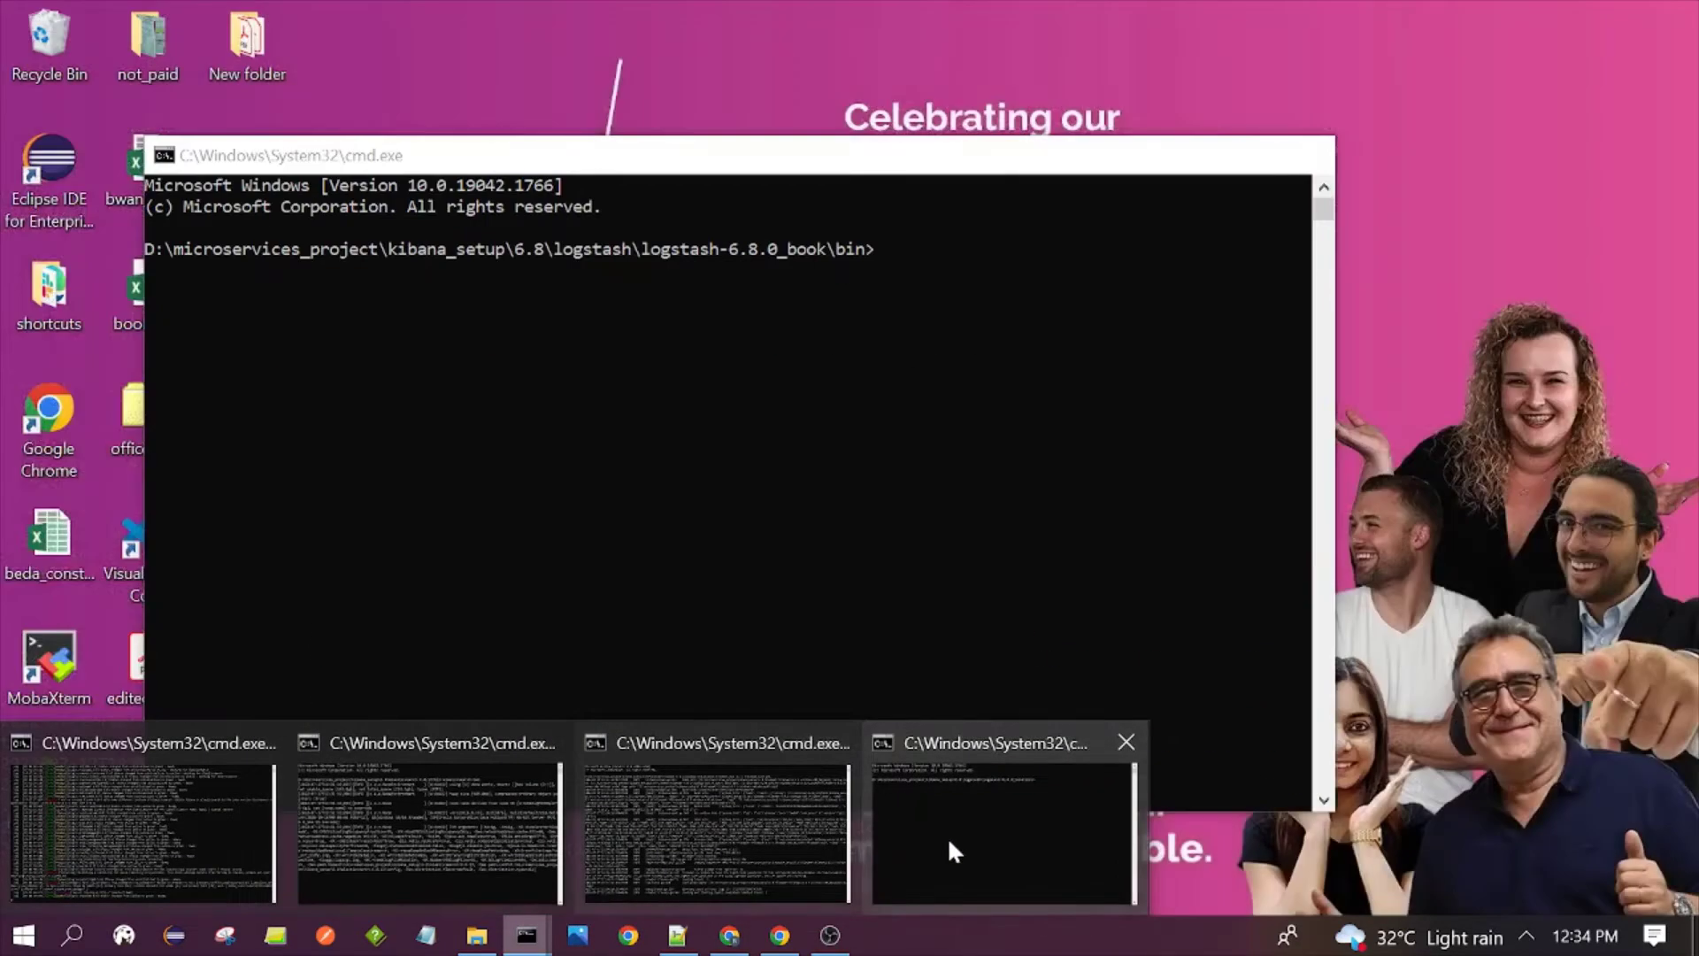
left_click(953, 851)
type("logstash ")
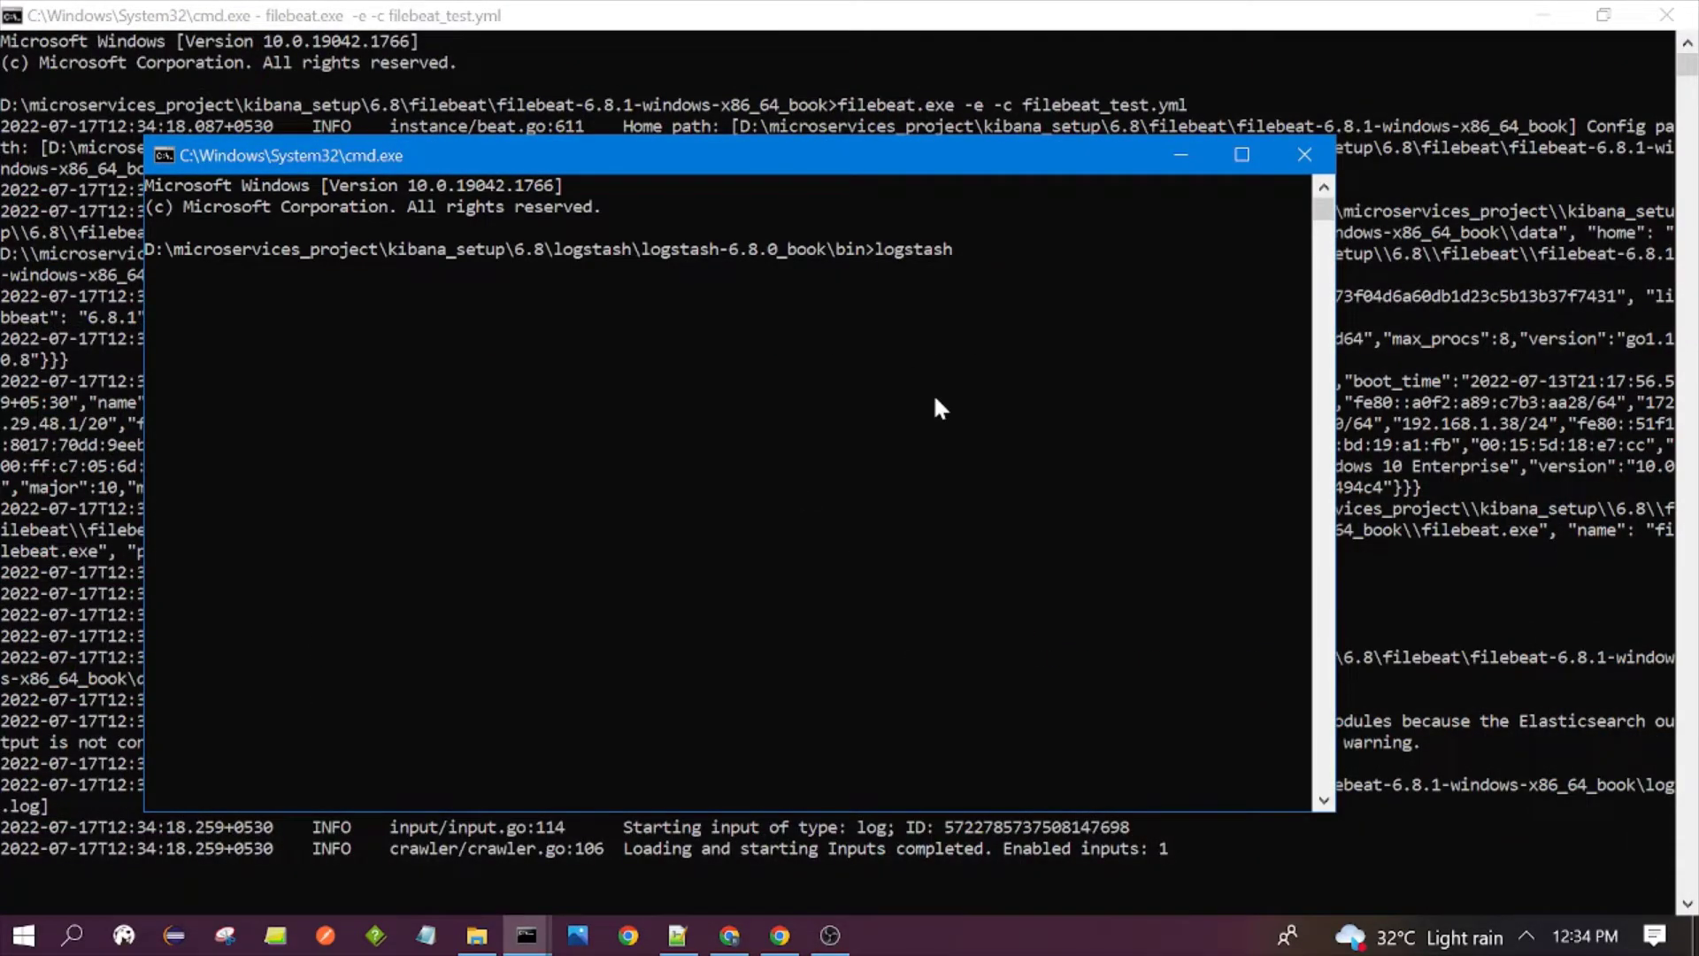
type("-f")
left_click(476, 935)
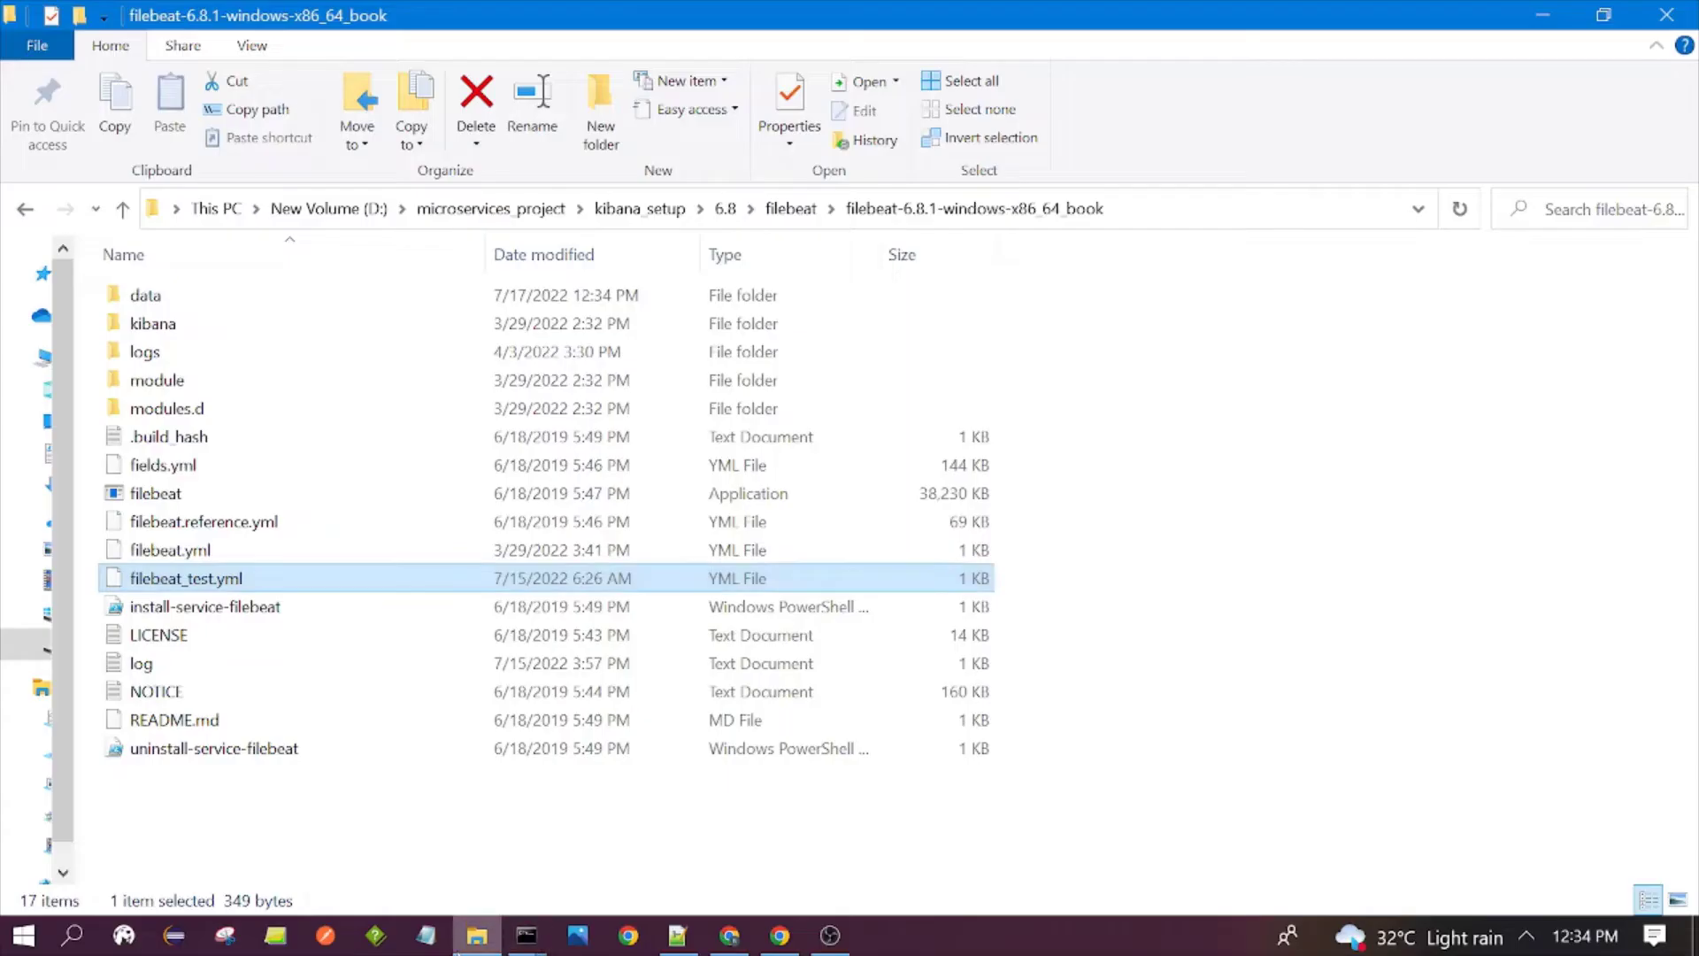
- Locate logstash_test.yml in the logstash-6.8.0_book config folder
left_click(787, 209)
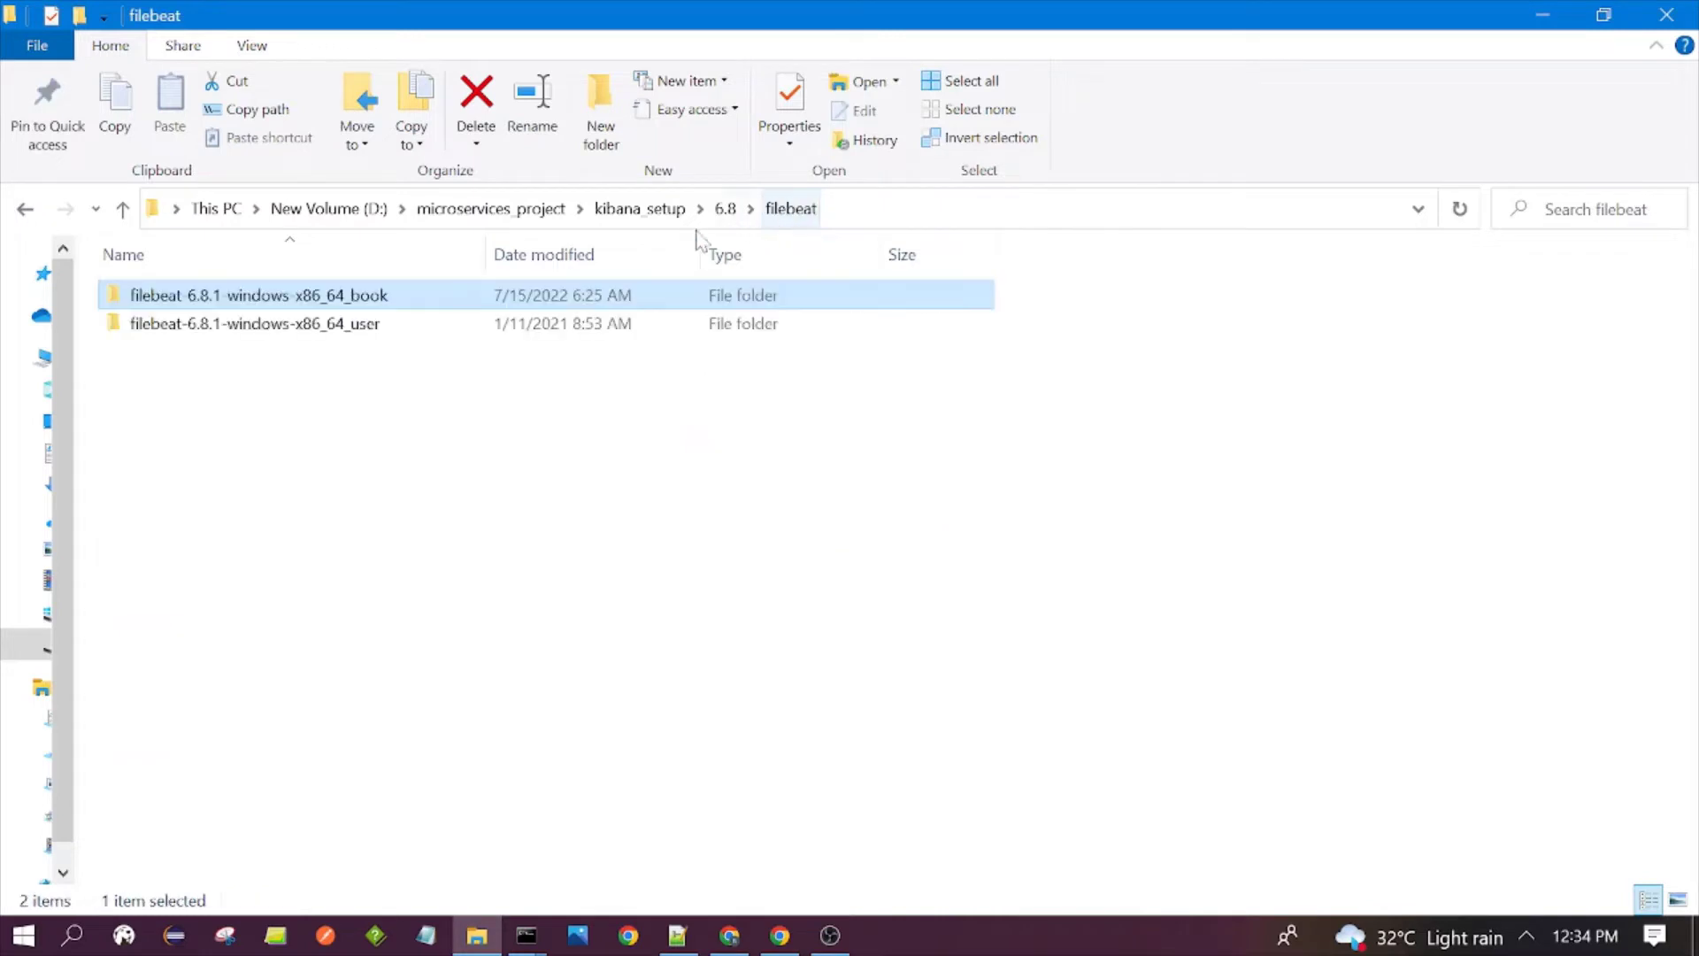
left_click(726, 209)
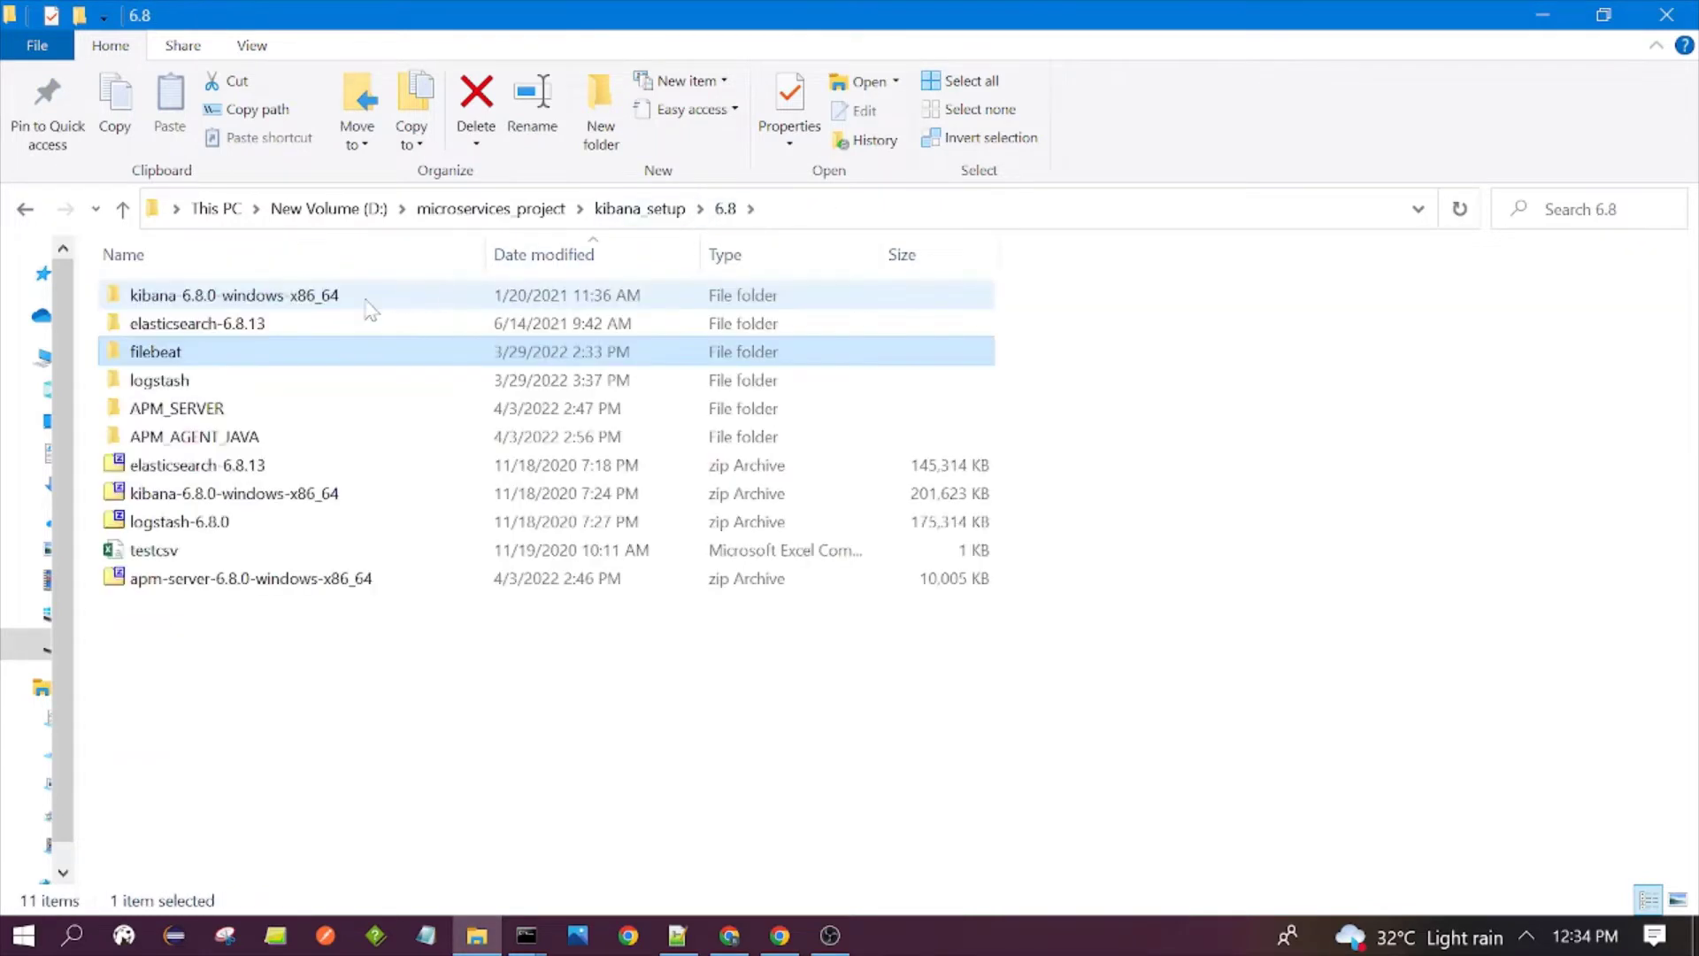
double_click(198, 378)
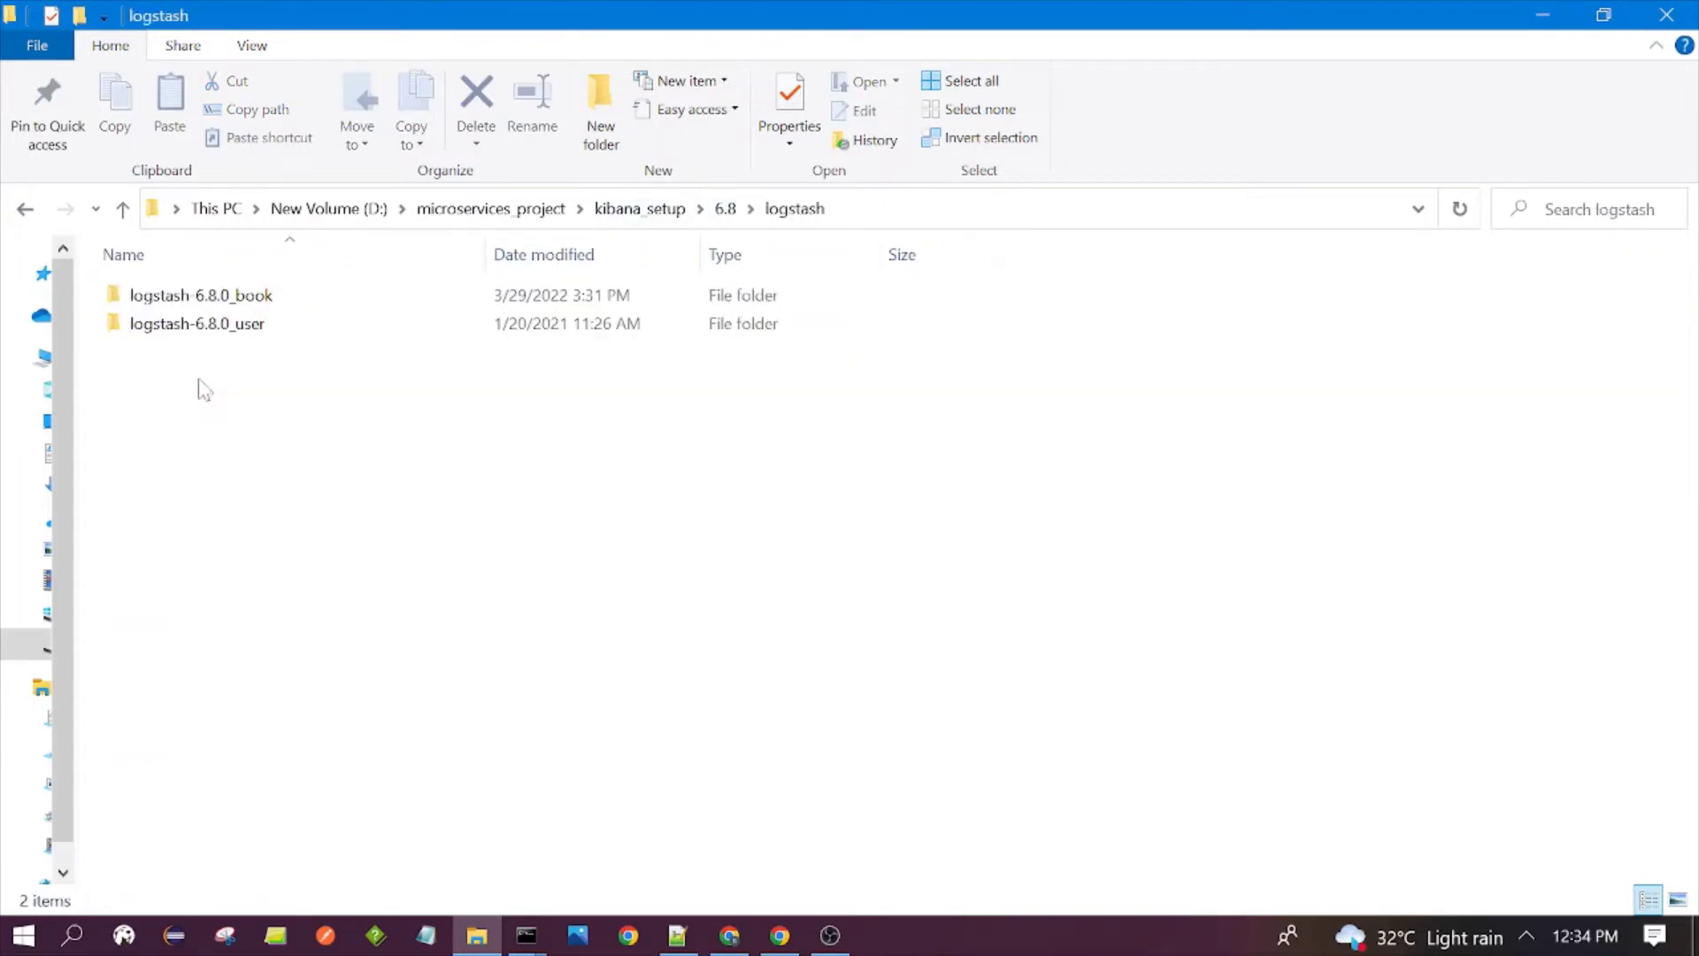
double_click(234, 304)
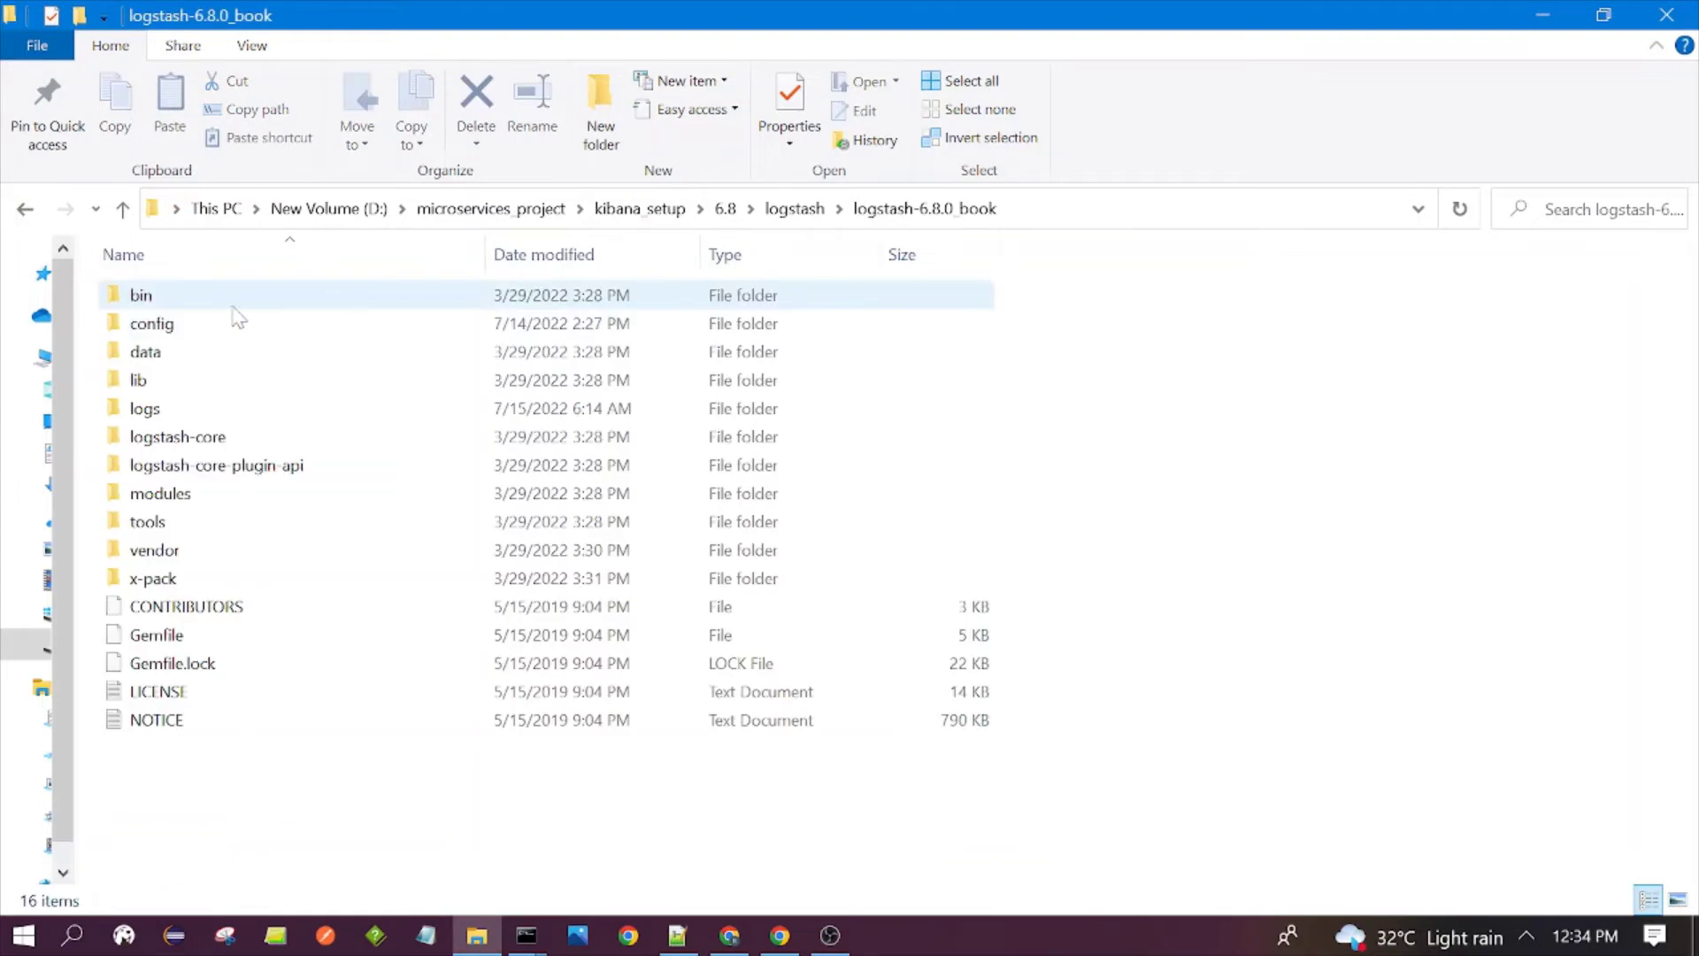
left_click(169, 333)
double_click(171, 327)
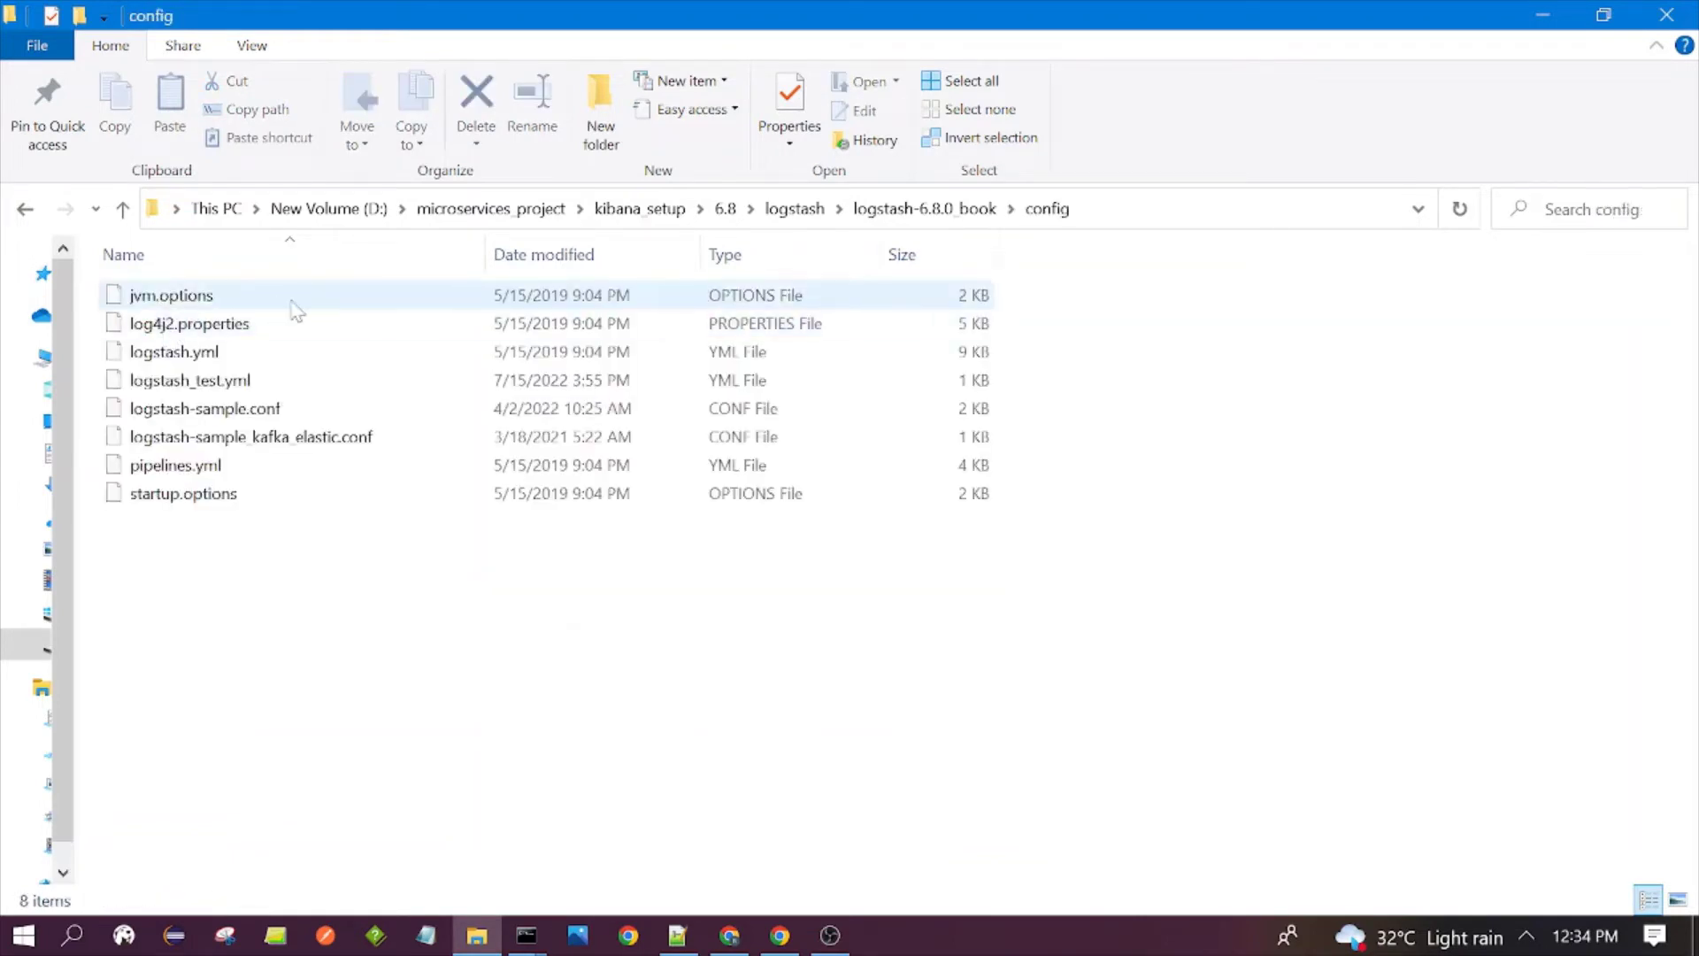
left_click(218, 387)
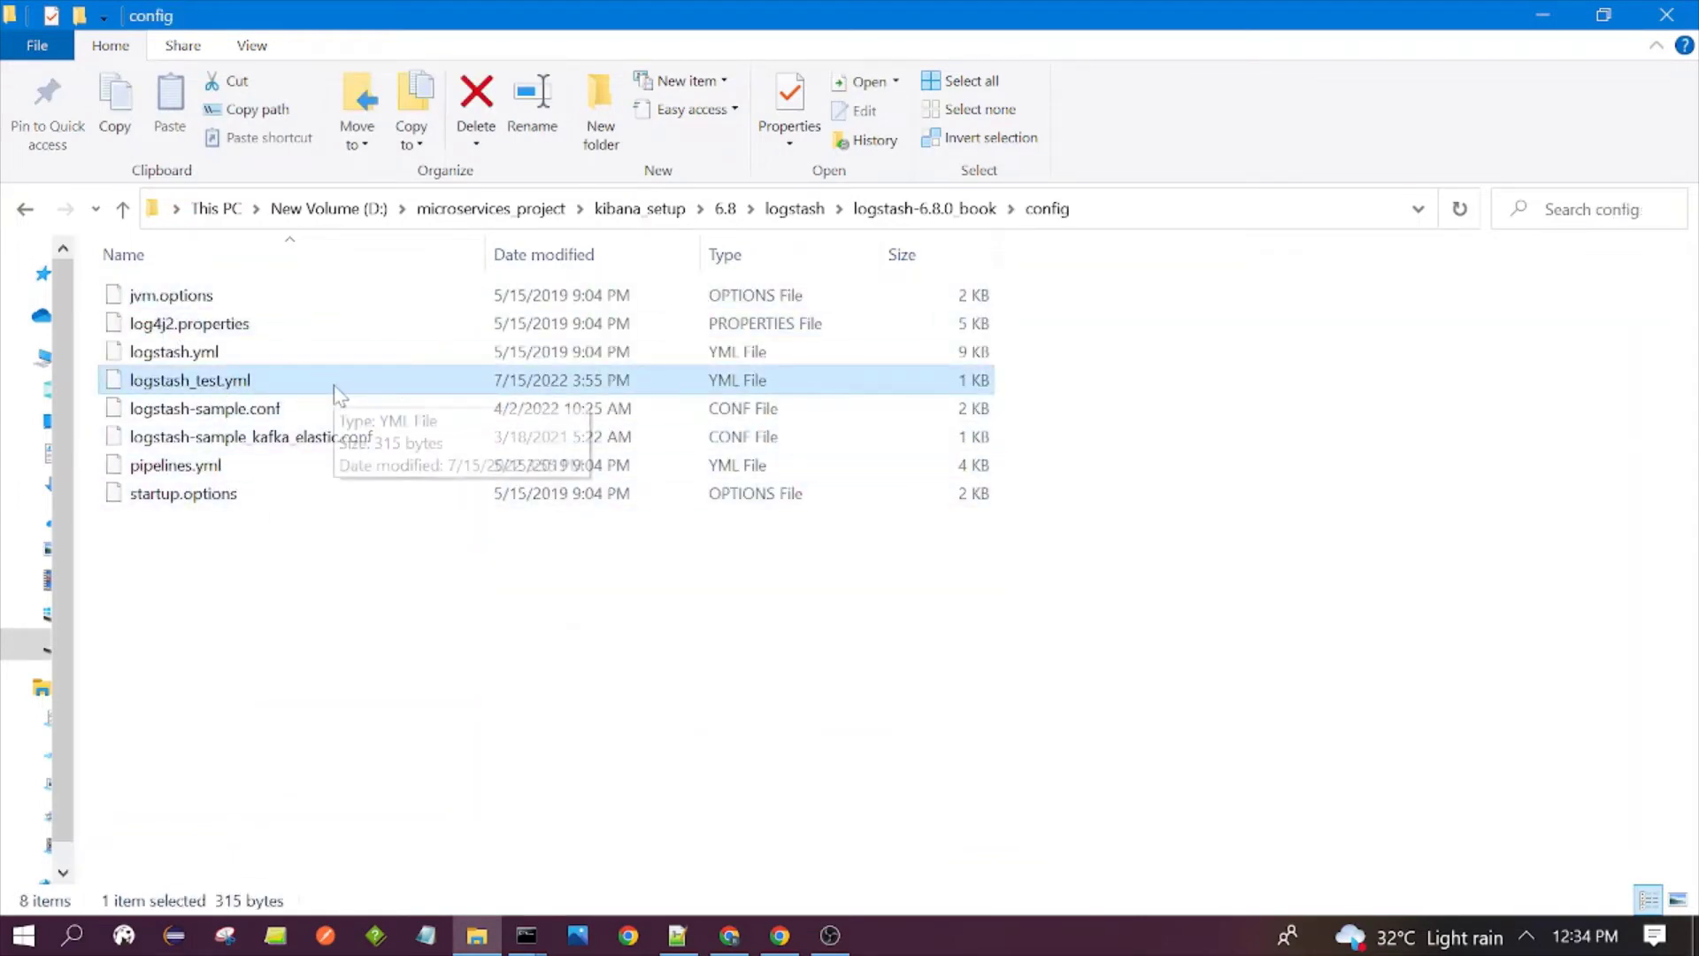
- Copy the logstash config file path from line 1 of the new 3 notes
left_click(676, 936)
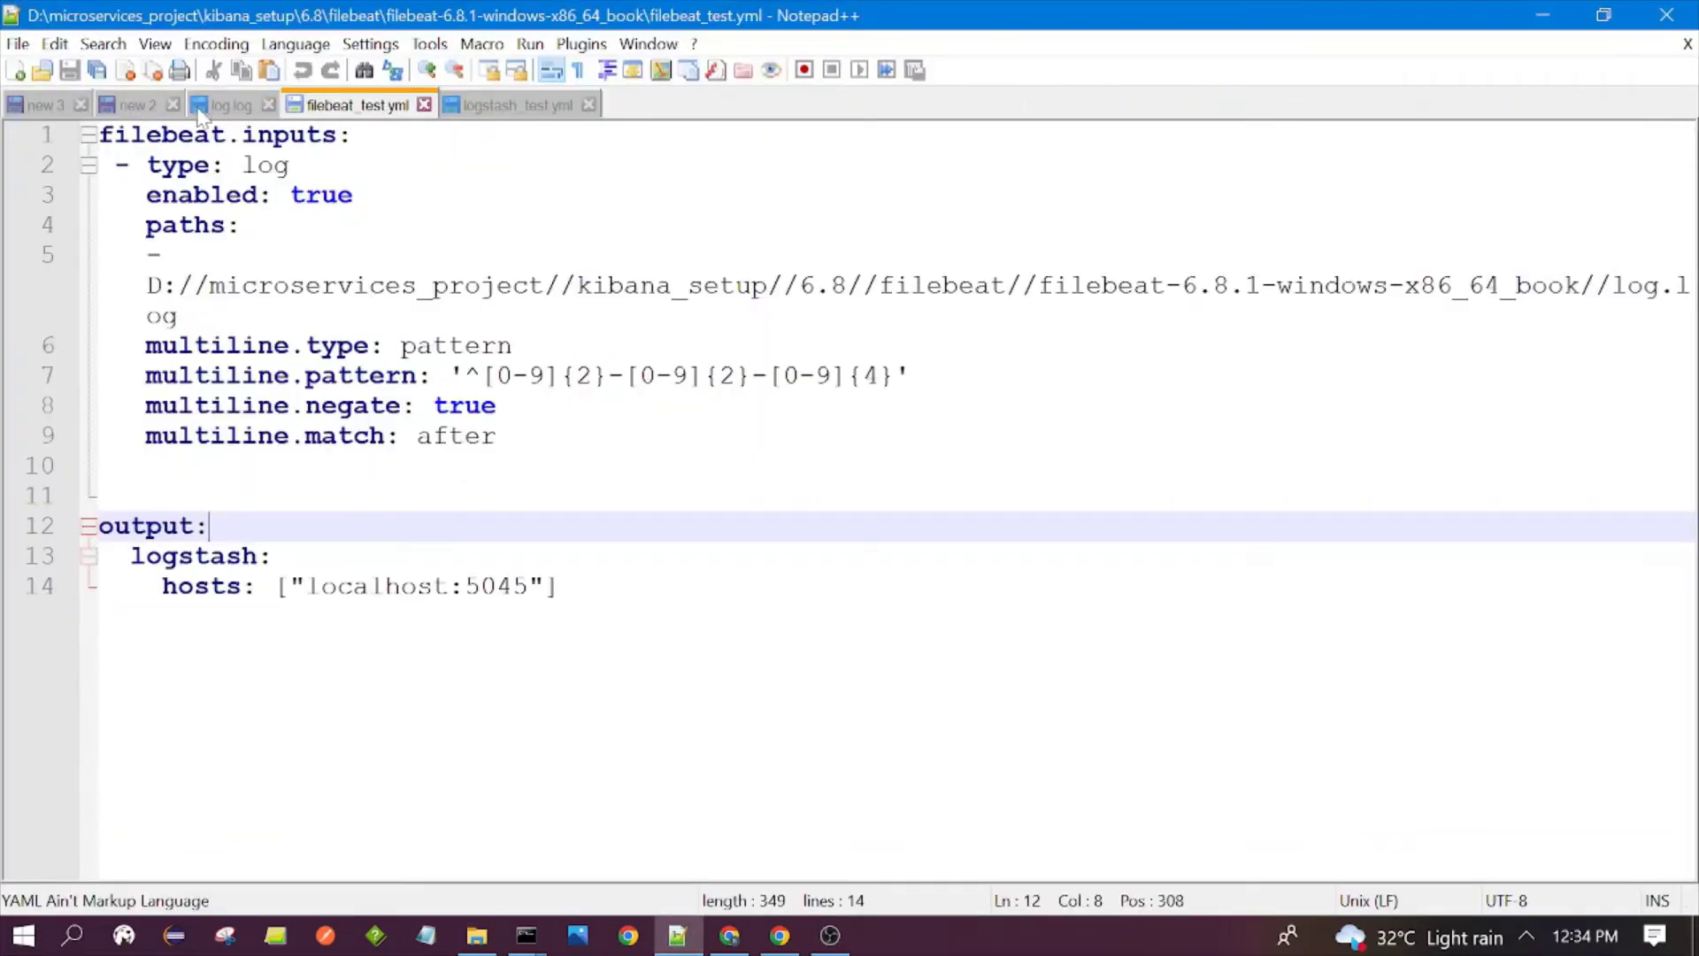
left_click(144, 108)
left_click(38, 109)
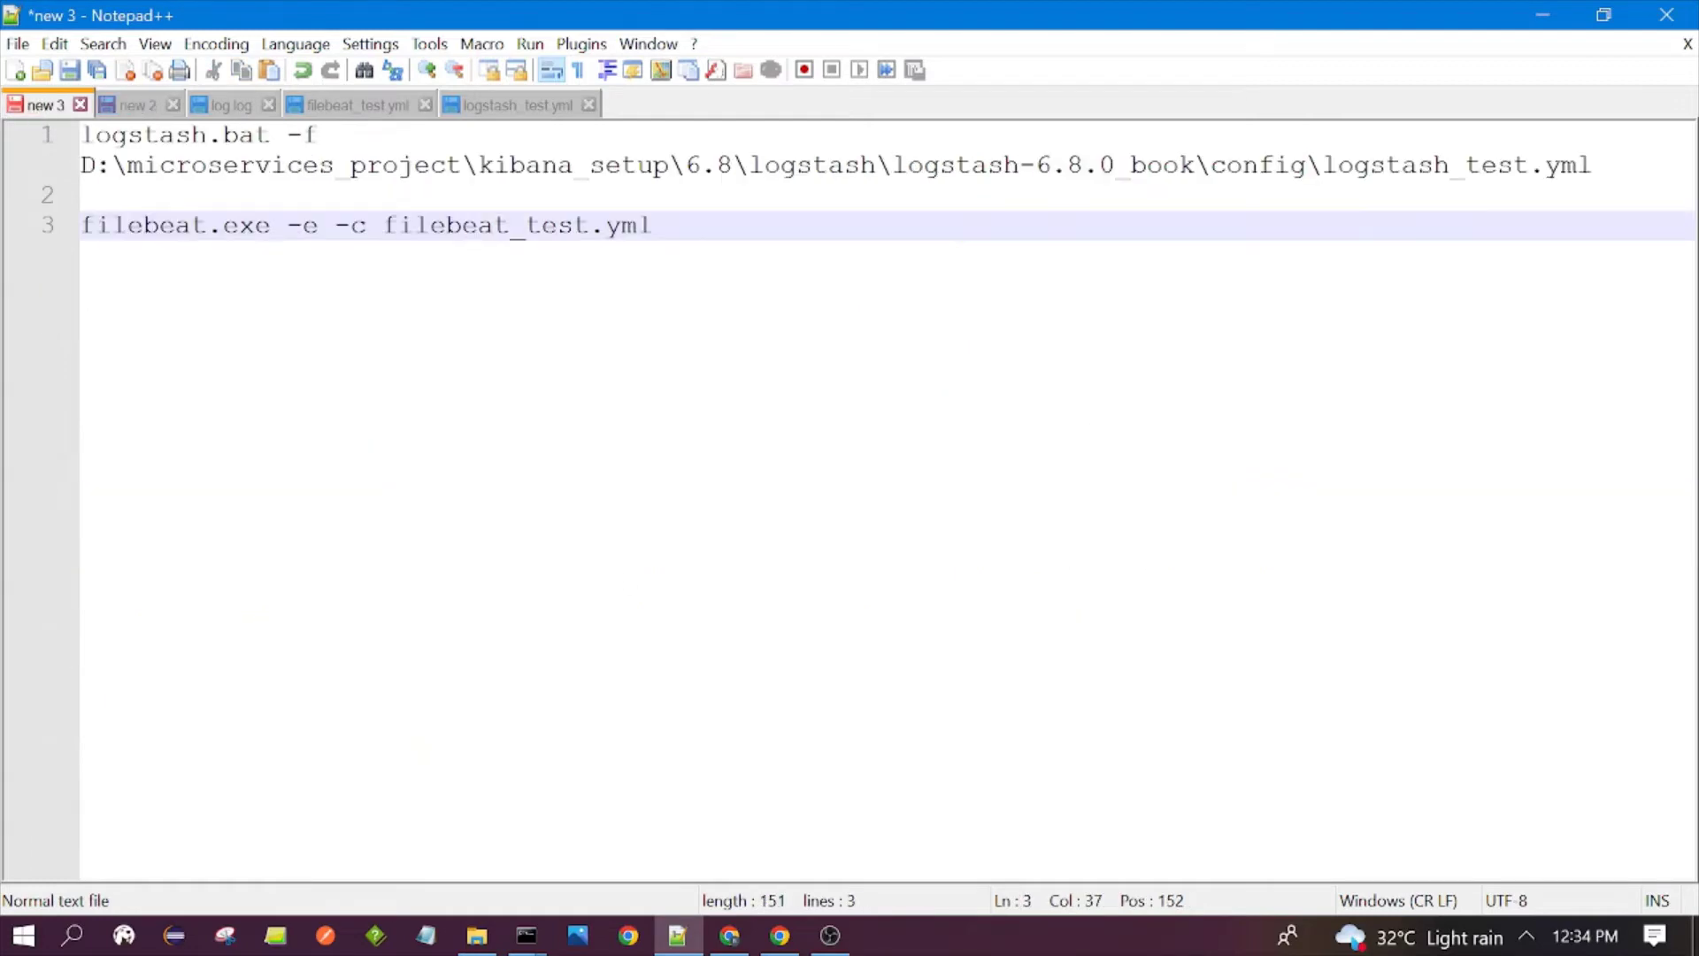
left_click_drag(1591, 166, 81, 165)
right_click(219, 175)
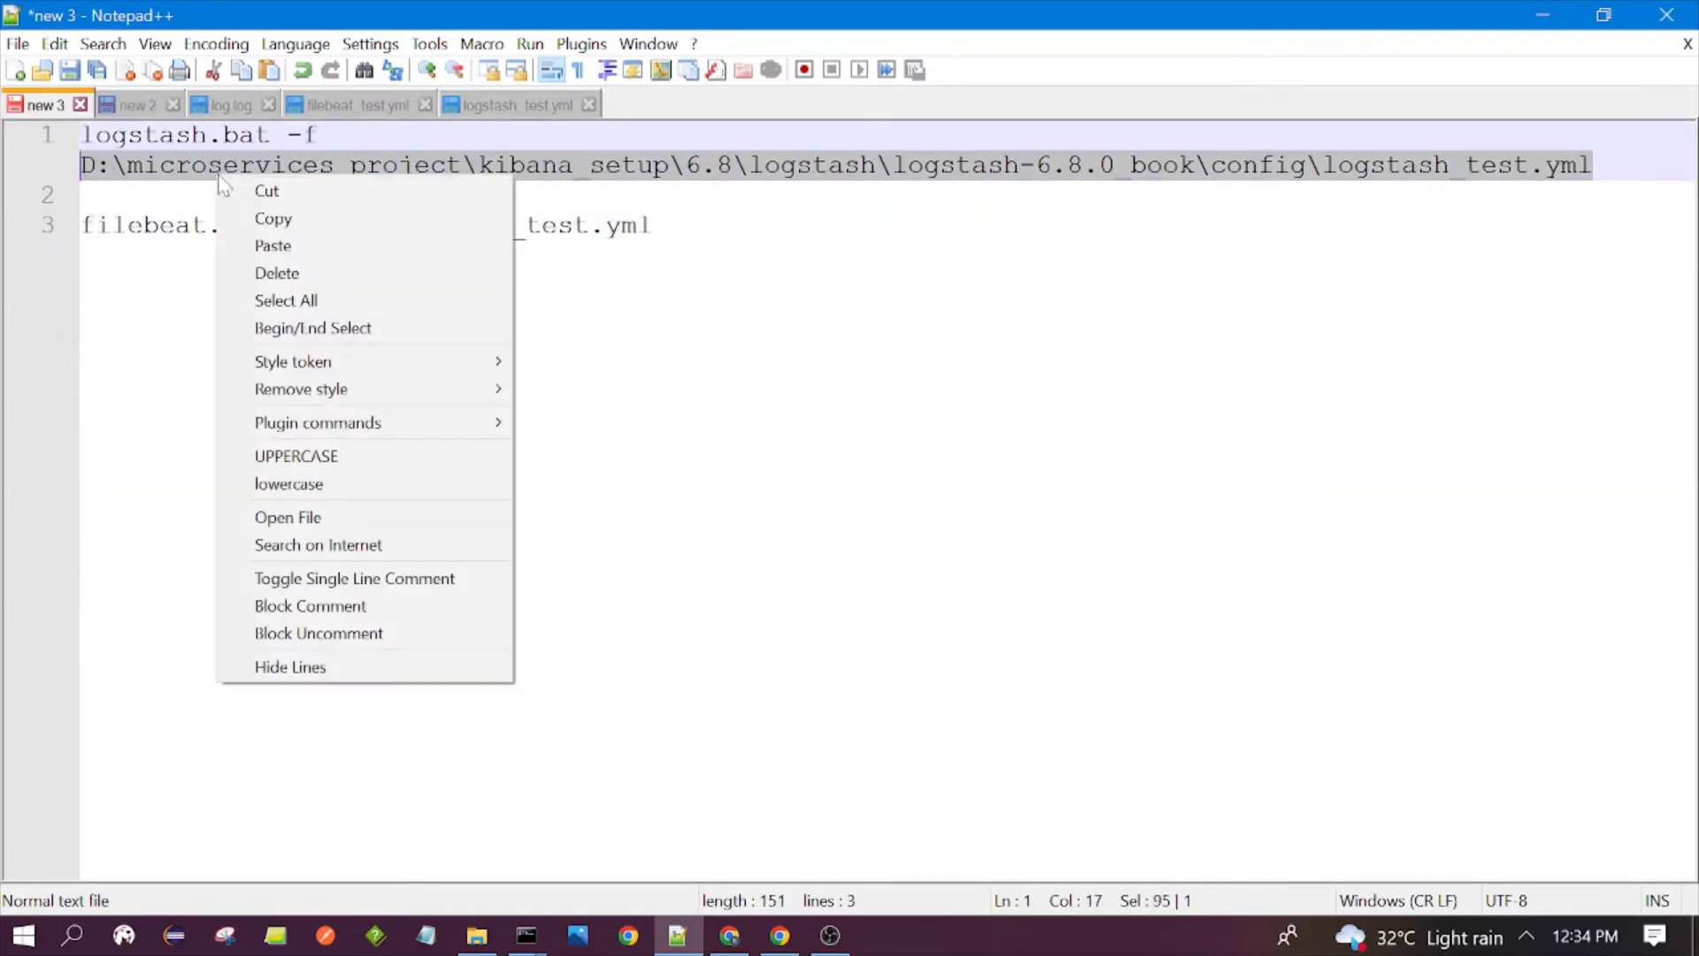
left_click(257, 217)
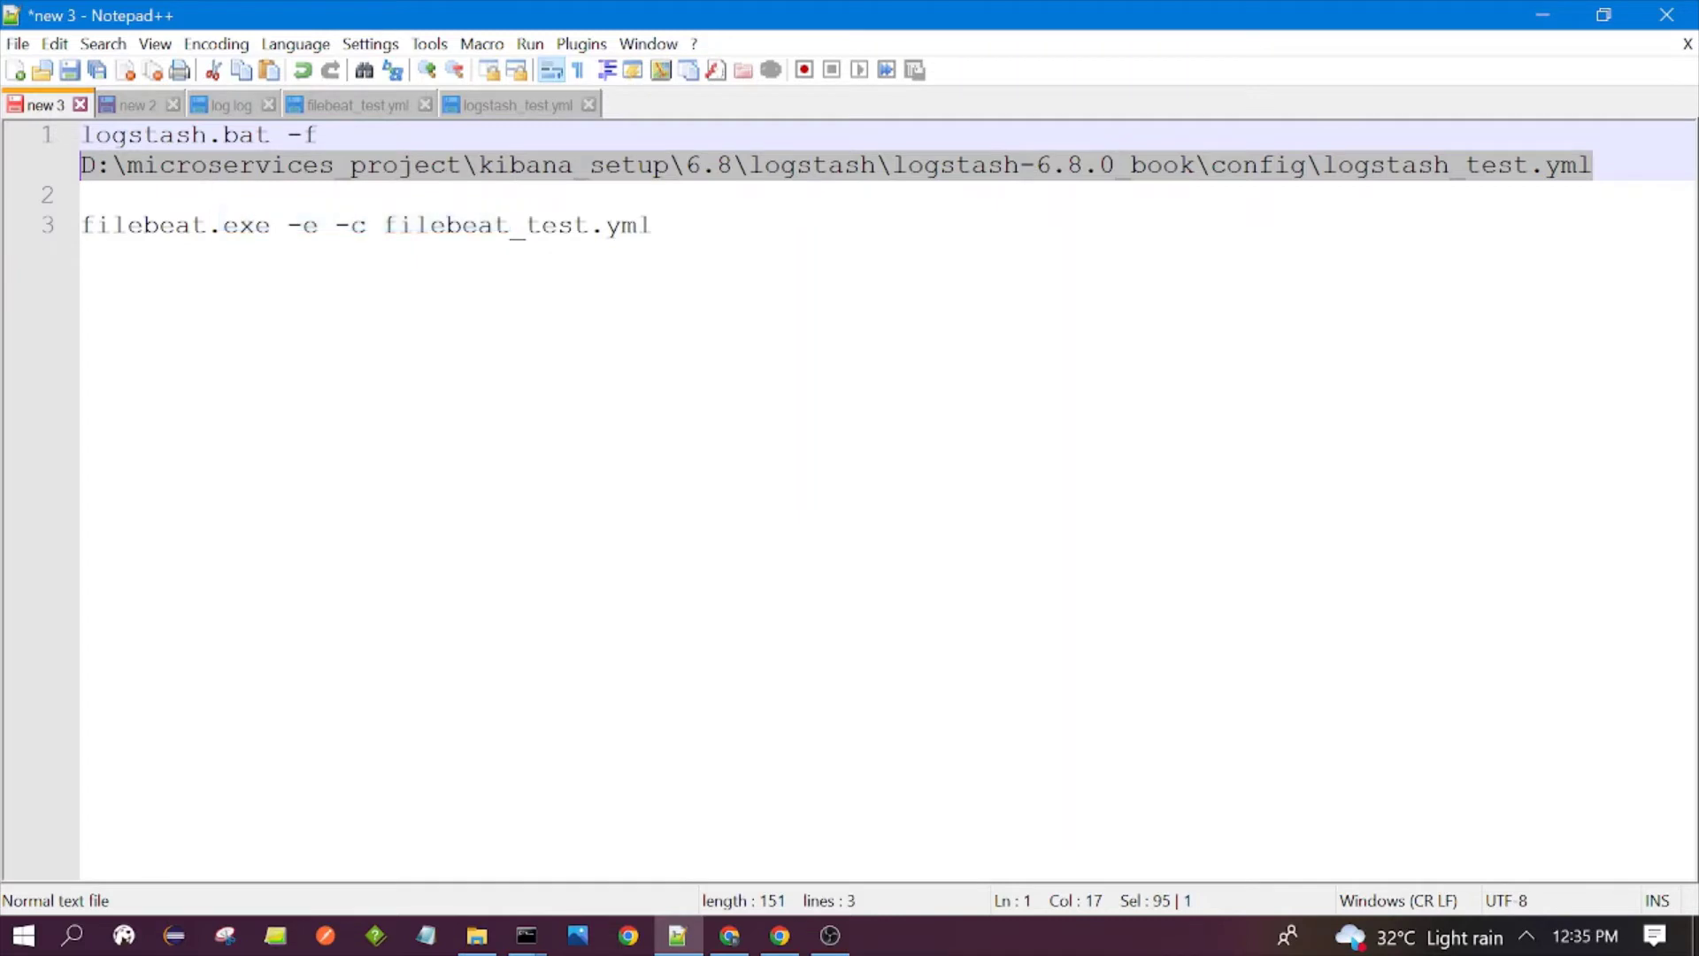
- Paste the config path after 'logstash -f' in the maximized console and run Logstash
left_click(531, 935)
left_click(962, 861)
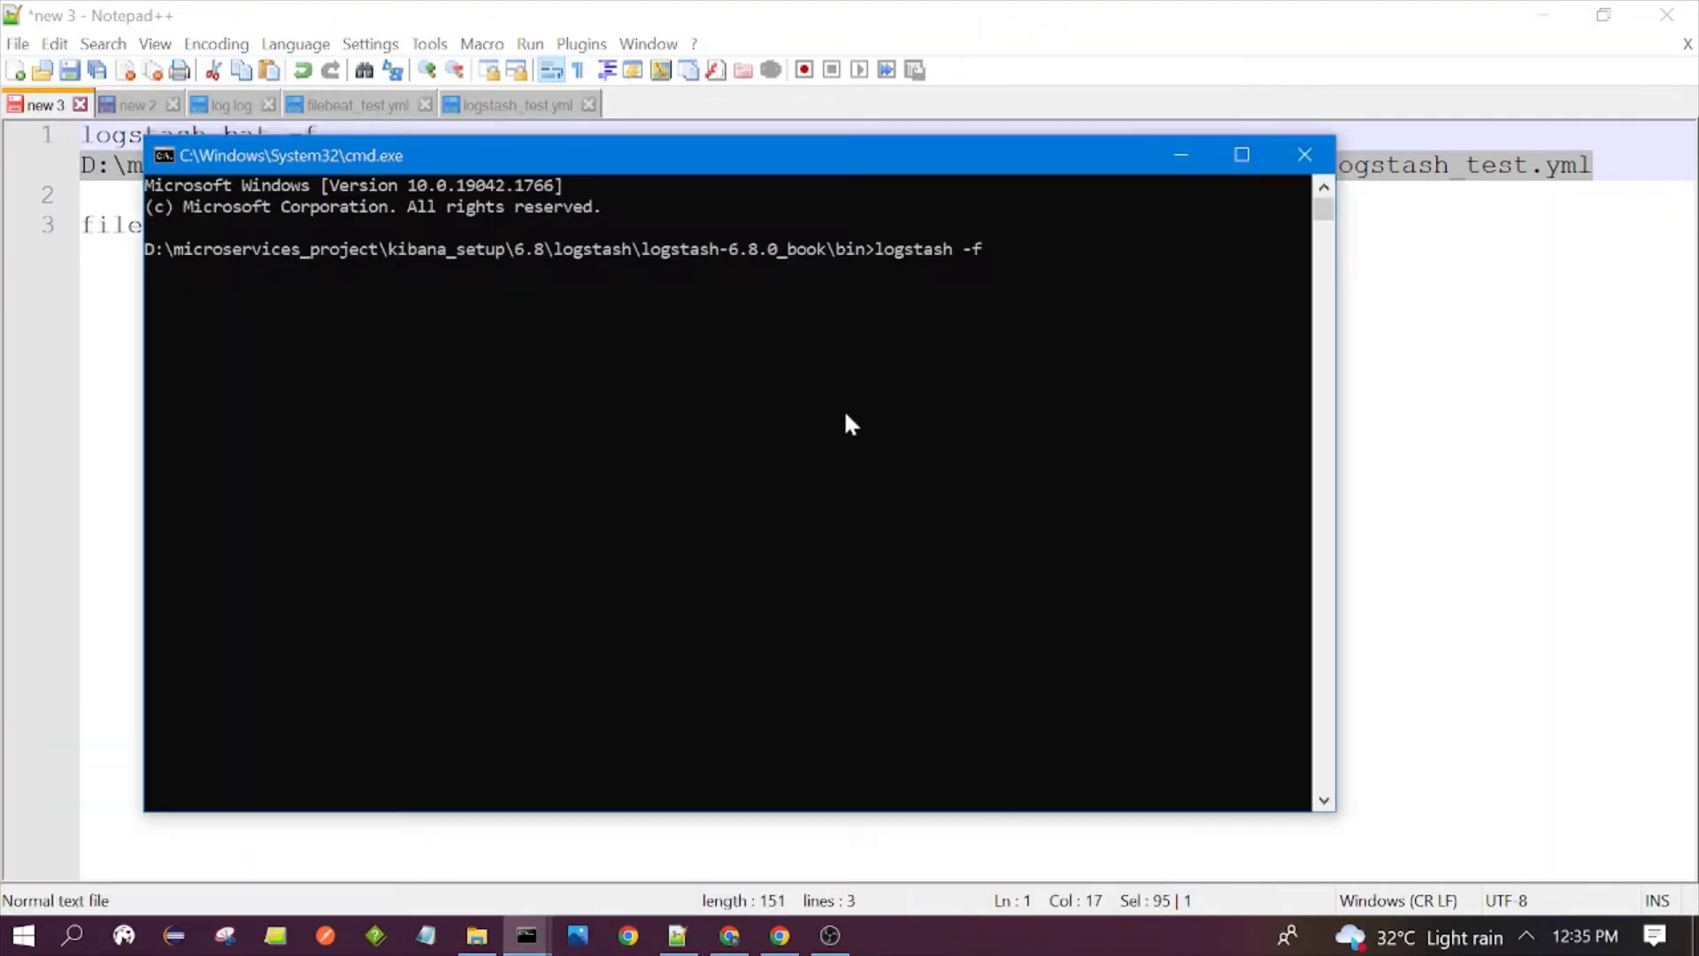
left_click(1223, 166)
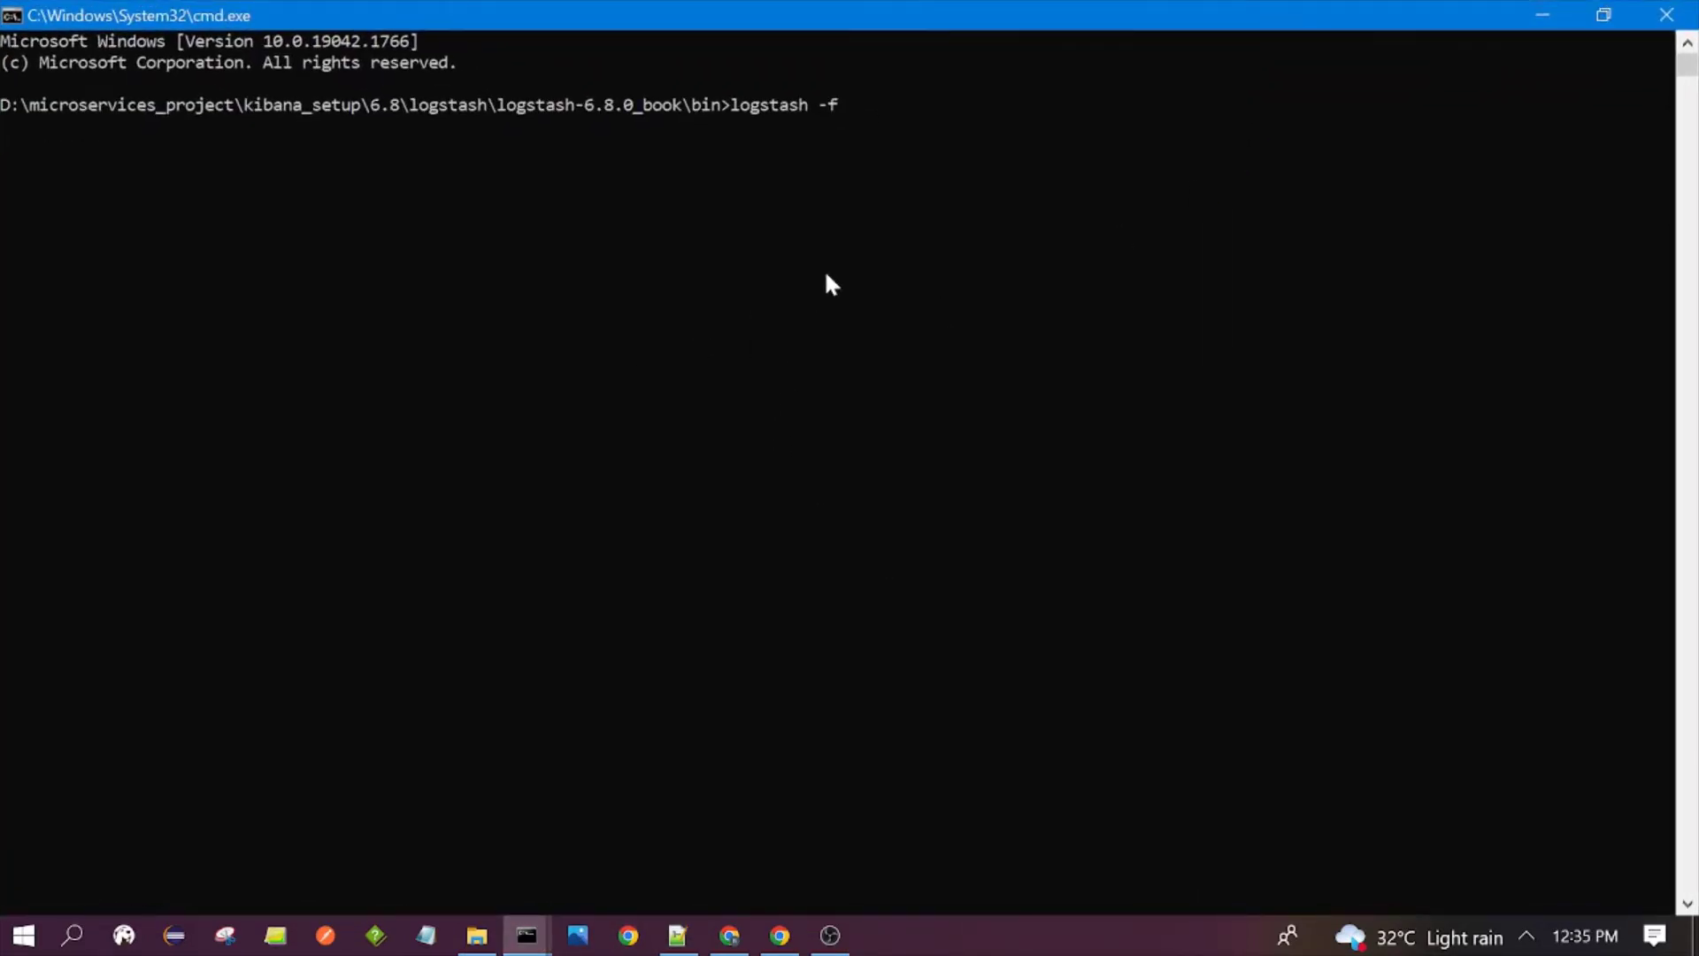
key("ctrl+v")
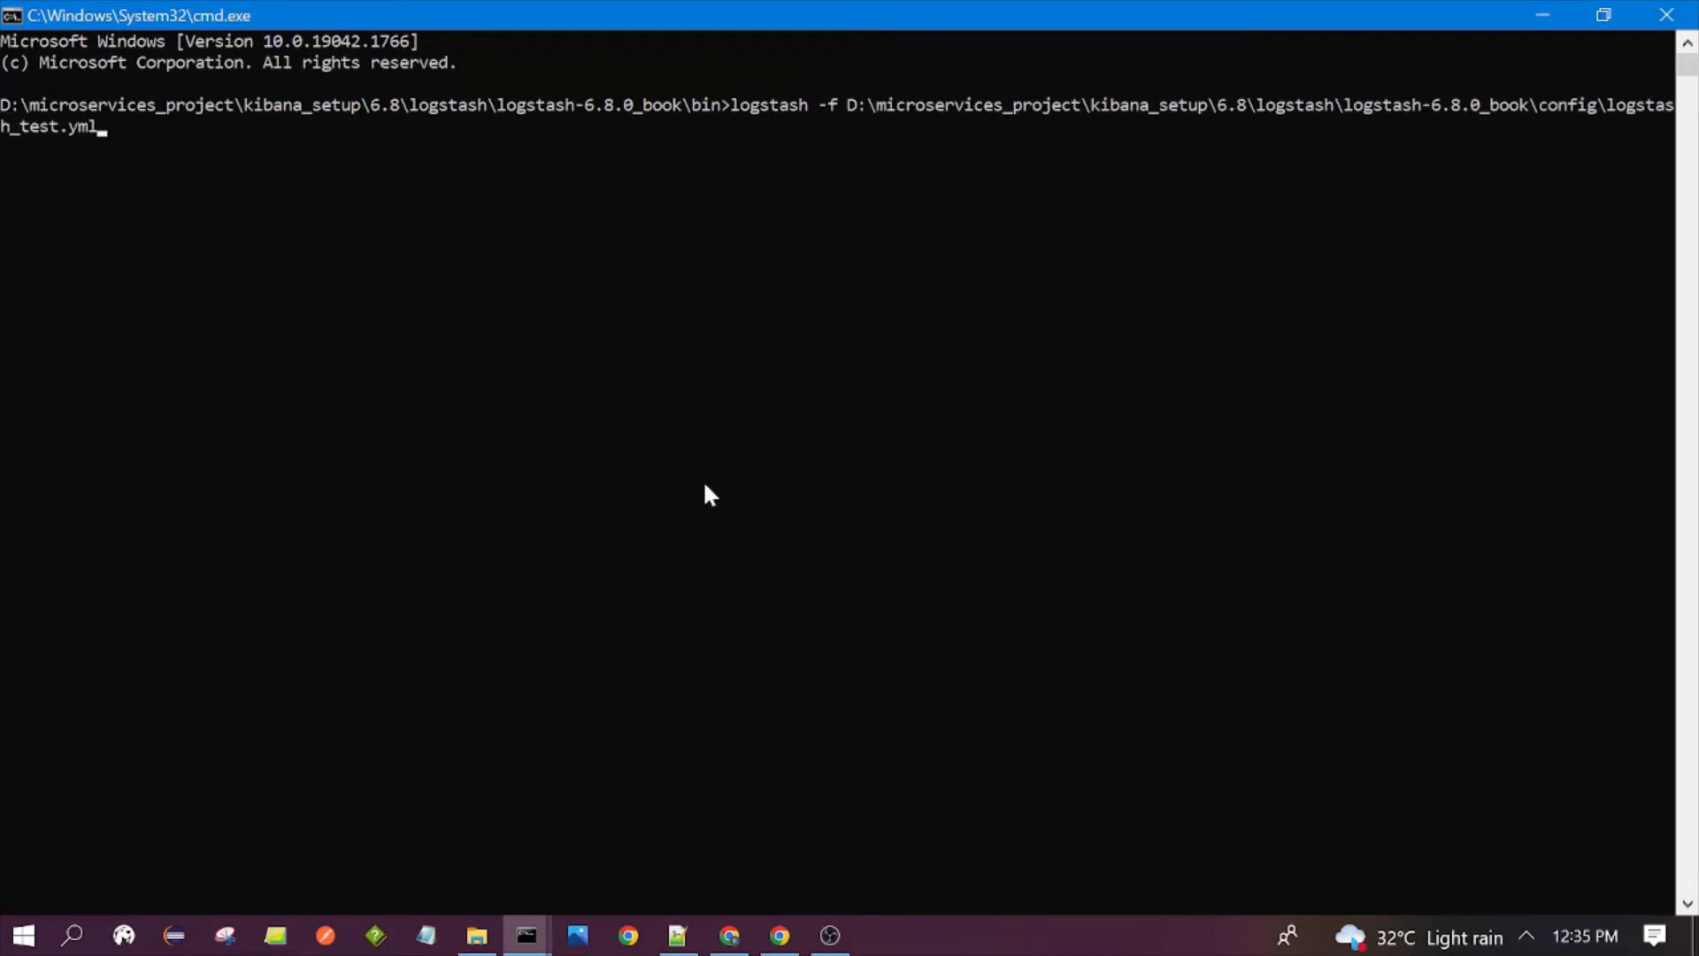
key("Return")
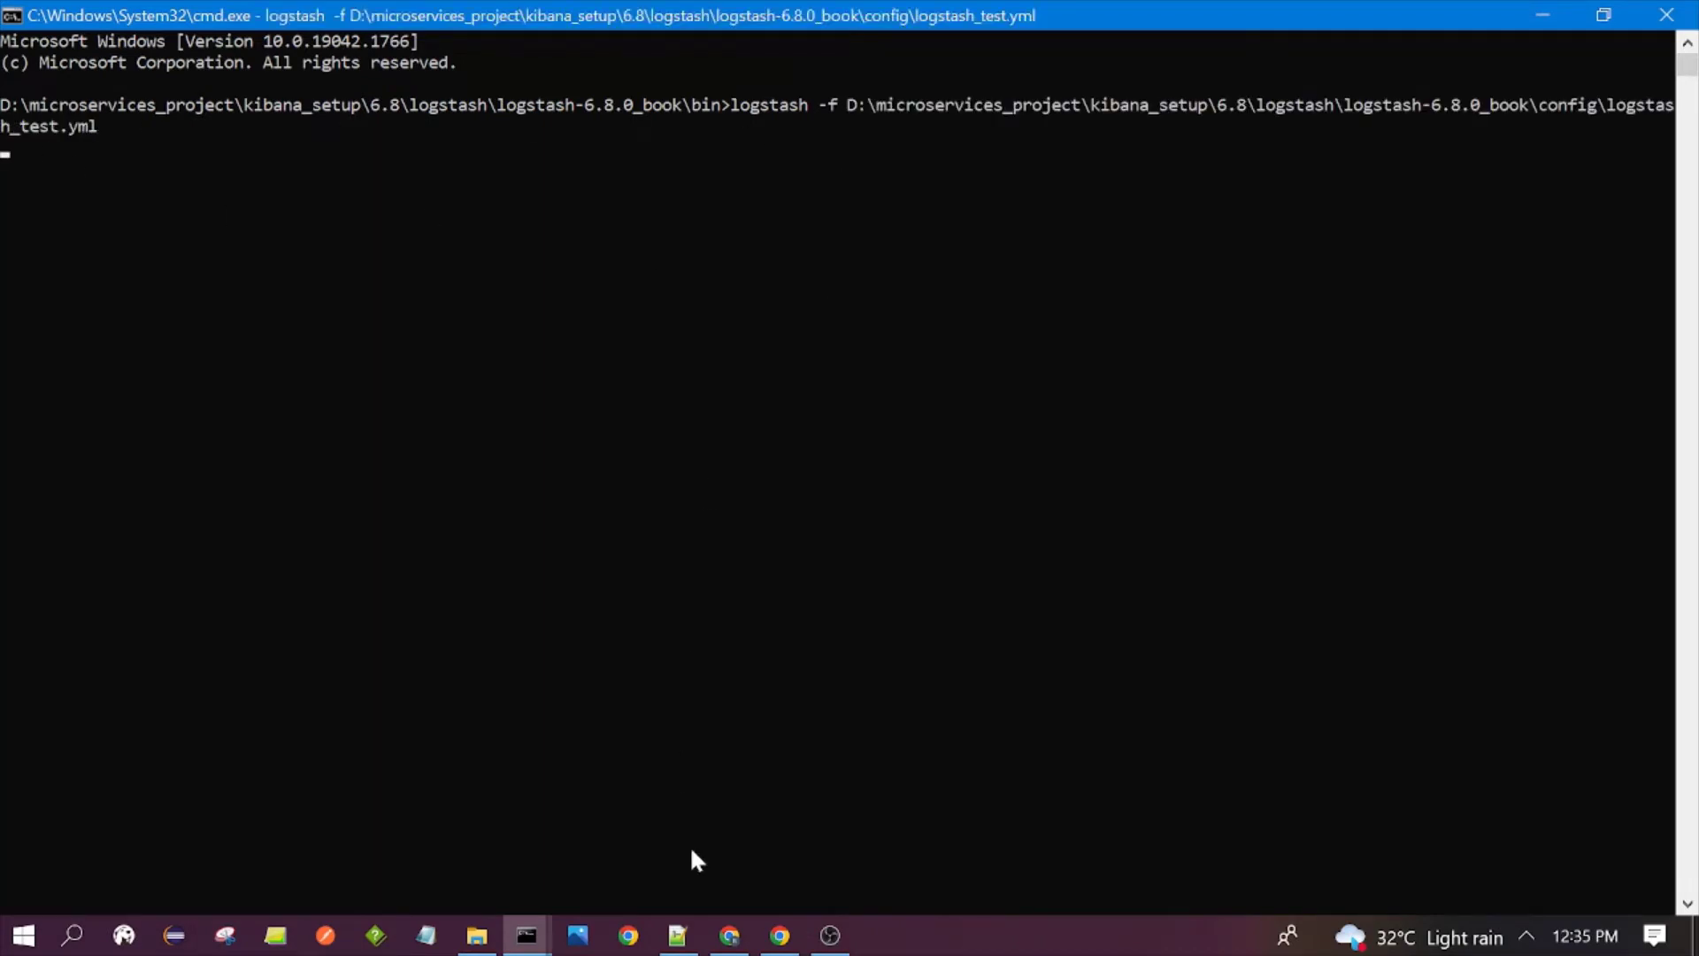
left_click(678, 936)
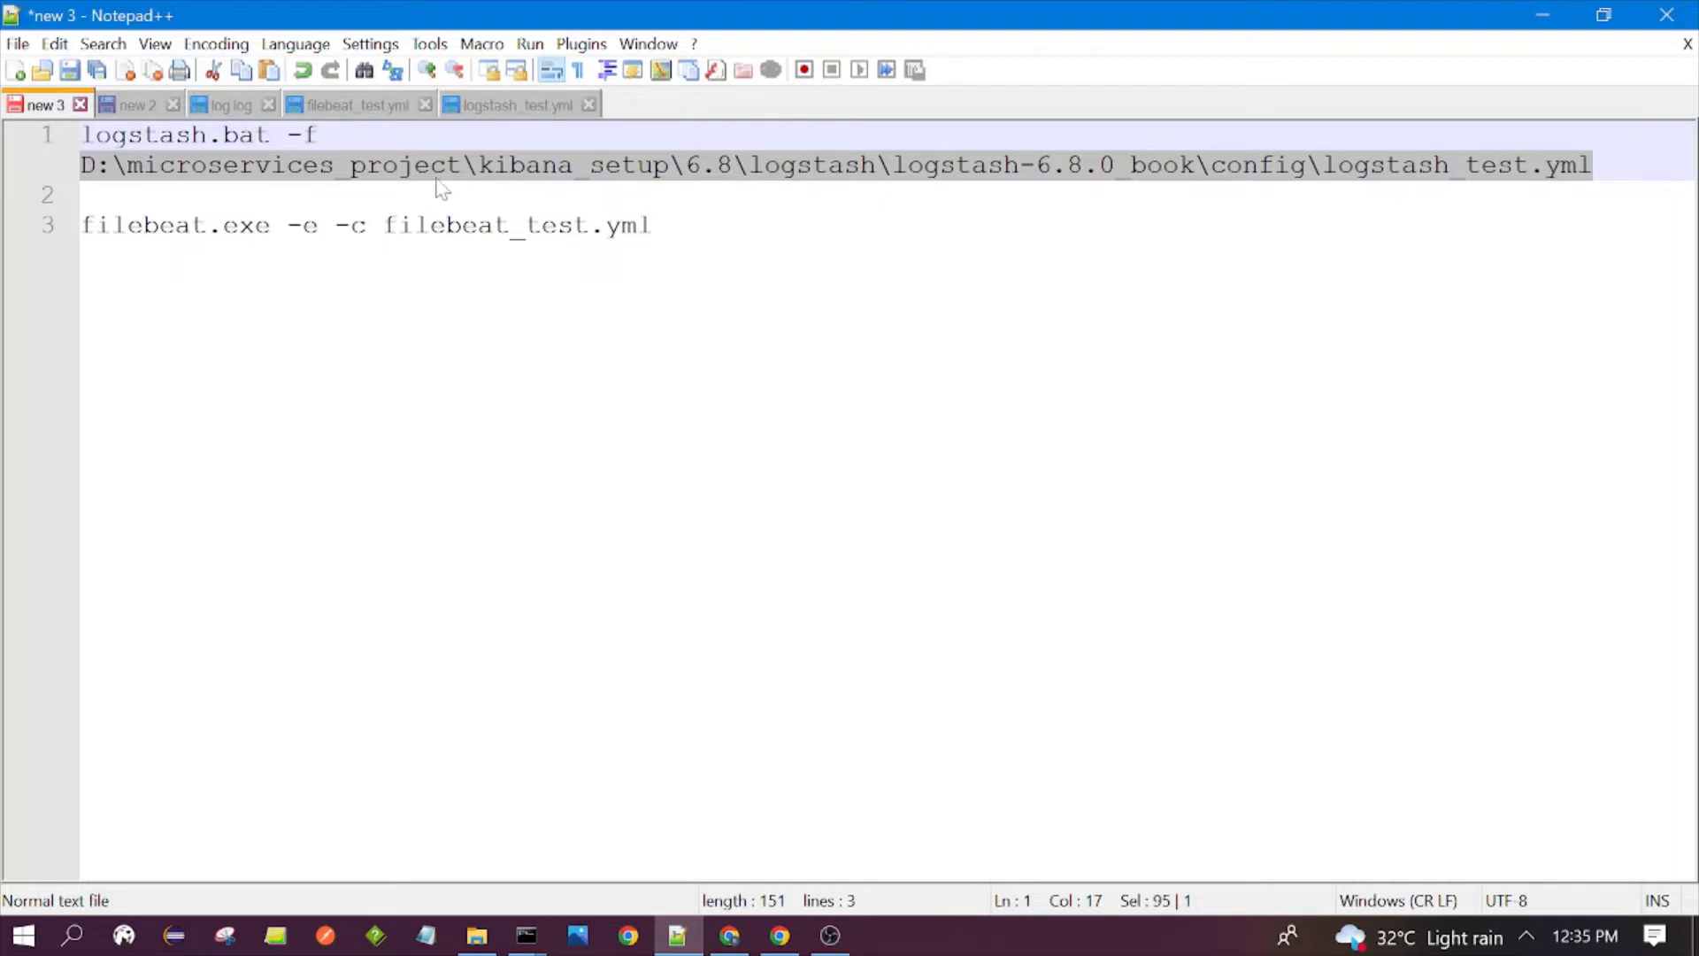
- Review the input, filter and output blocks of logstash_test.yml
left_click(485, 106)
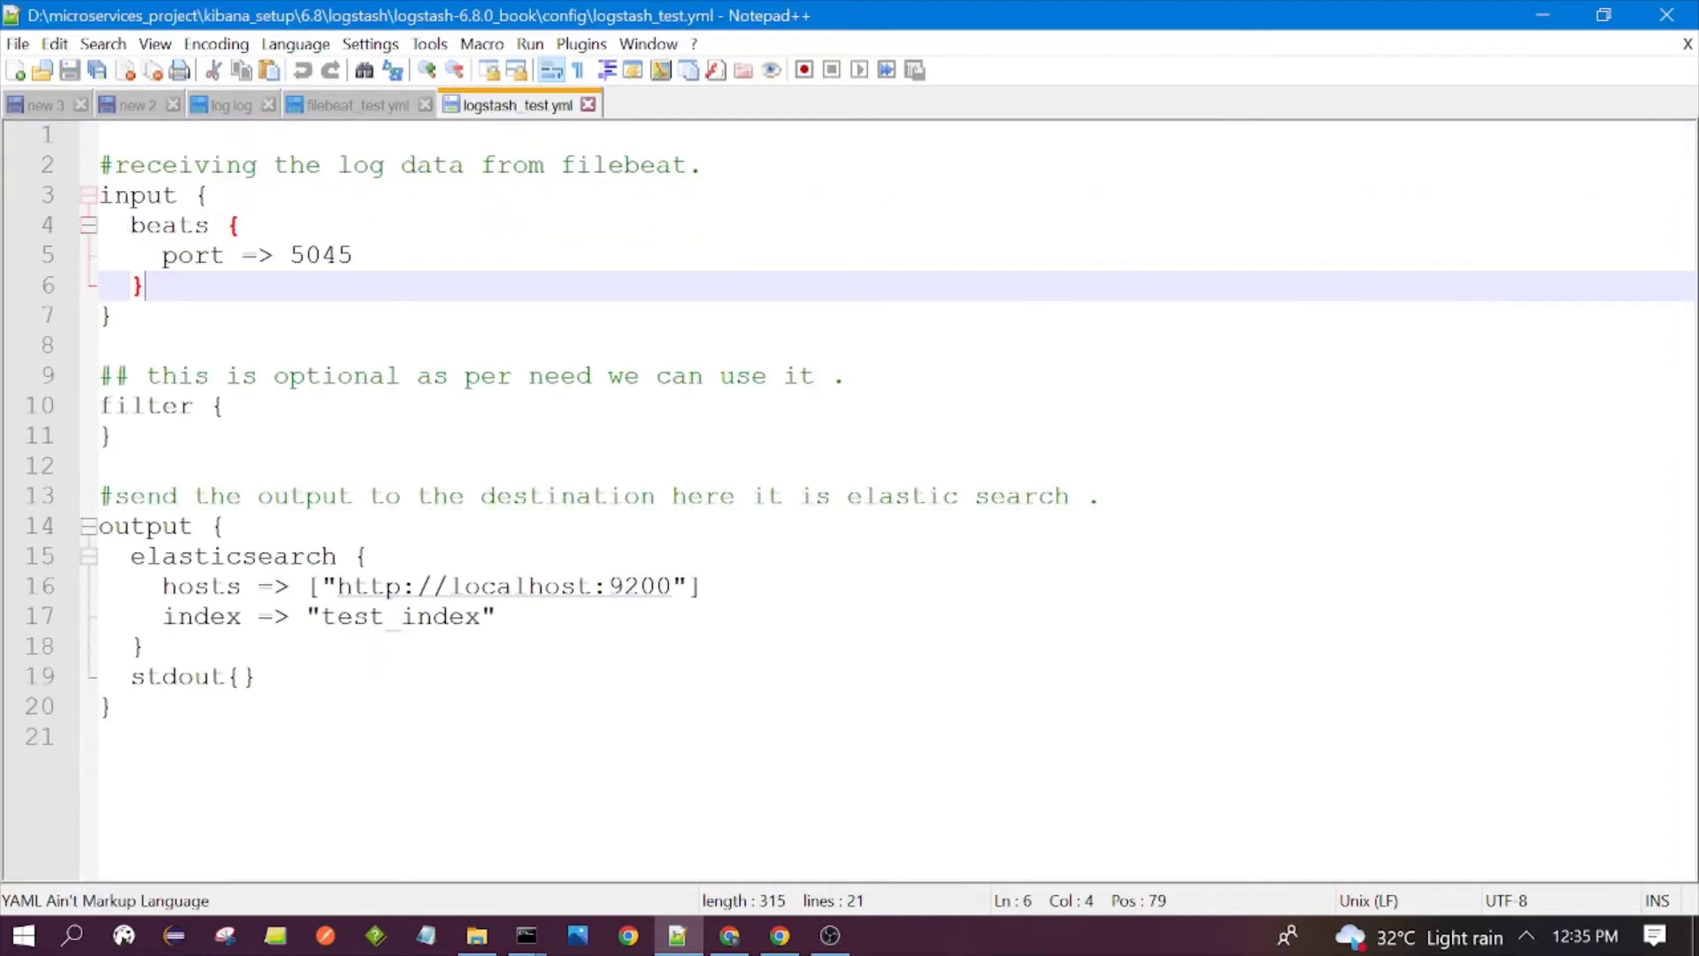
left_click(257, 677)
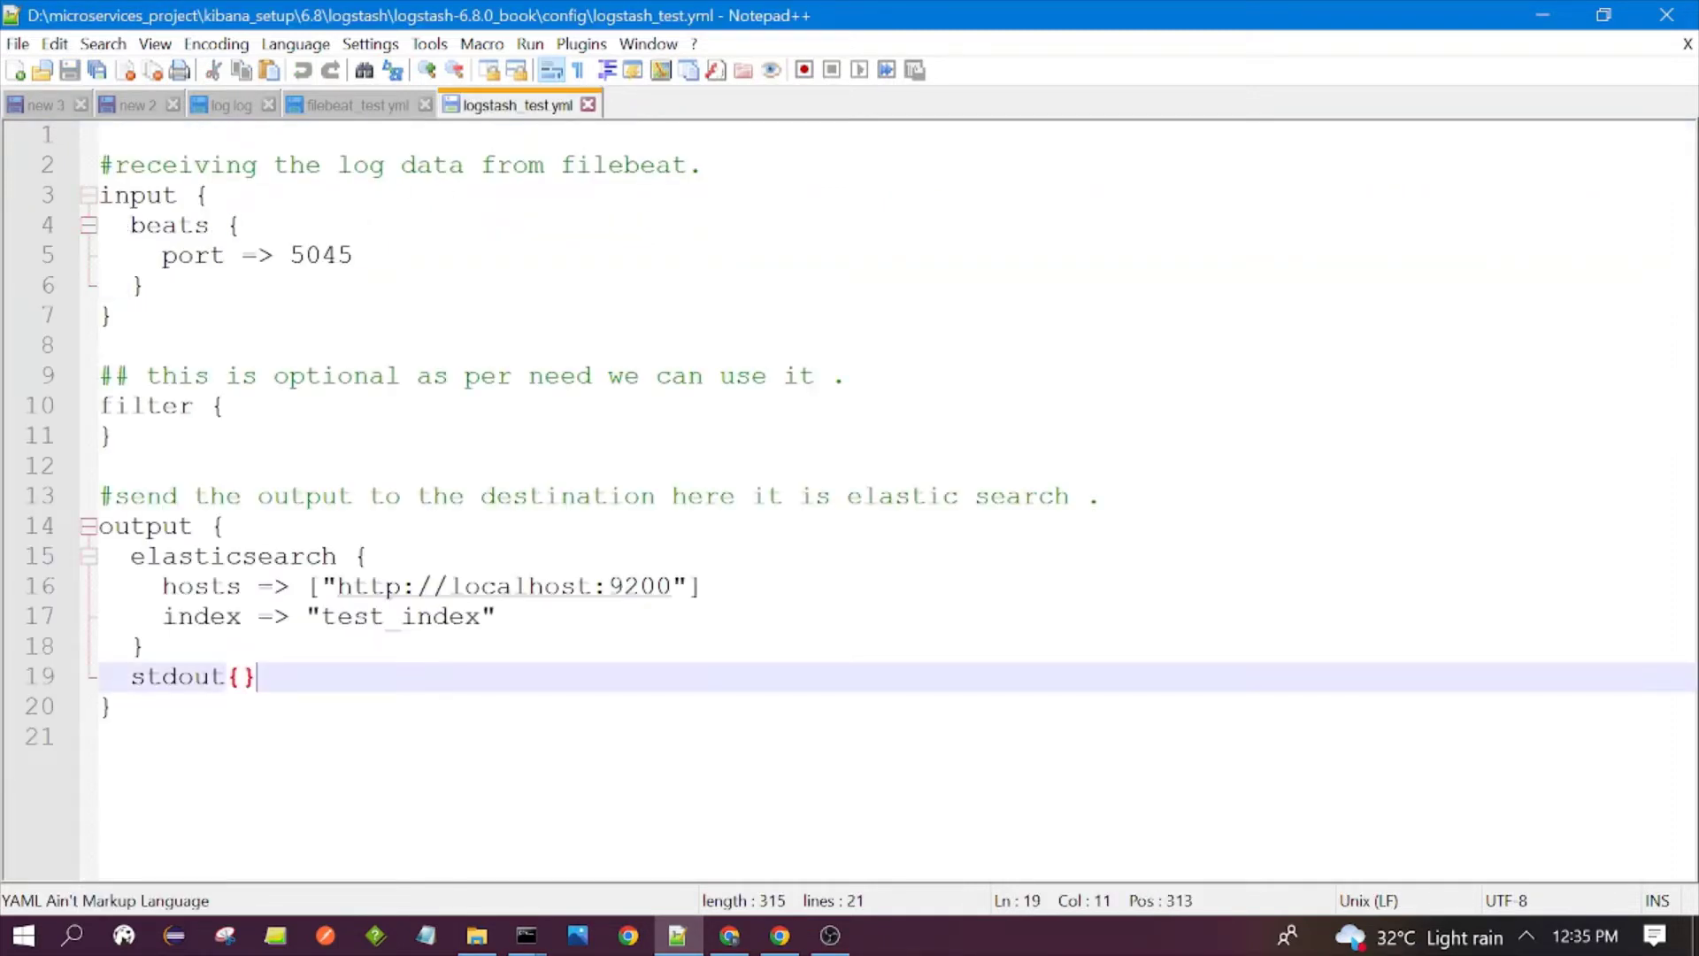
left_click_drag(119, 316, 97, 195)
left_click_drag(114, 436, 97, 376)
left_click_drag(99, 736, 103, 527)
left_click(232, 706)
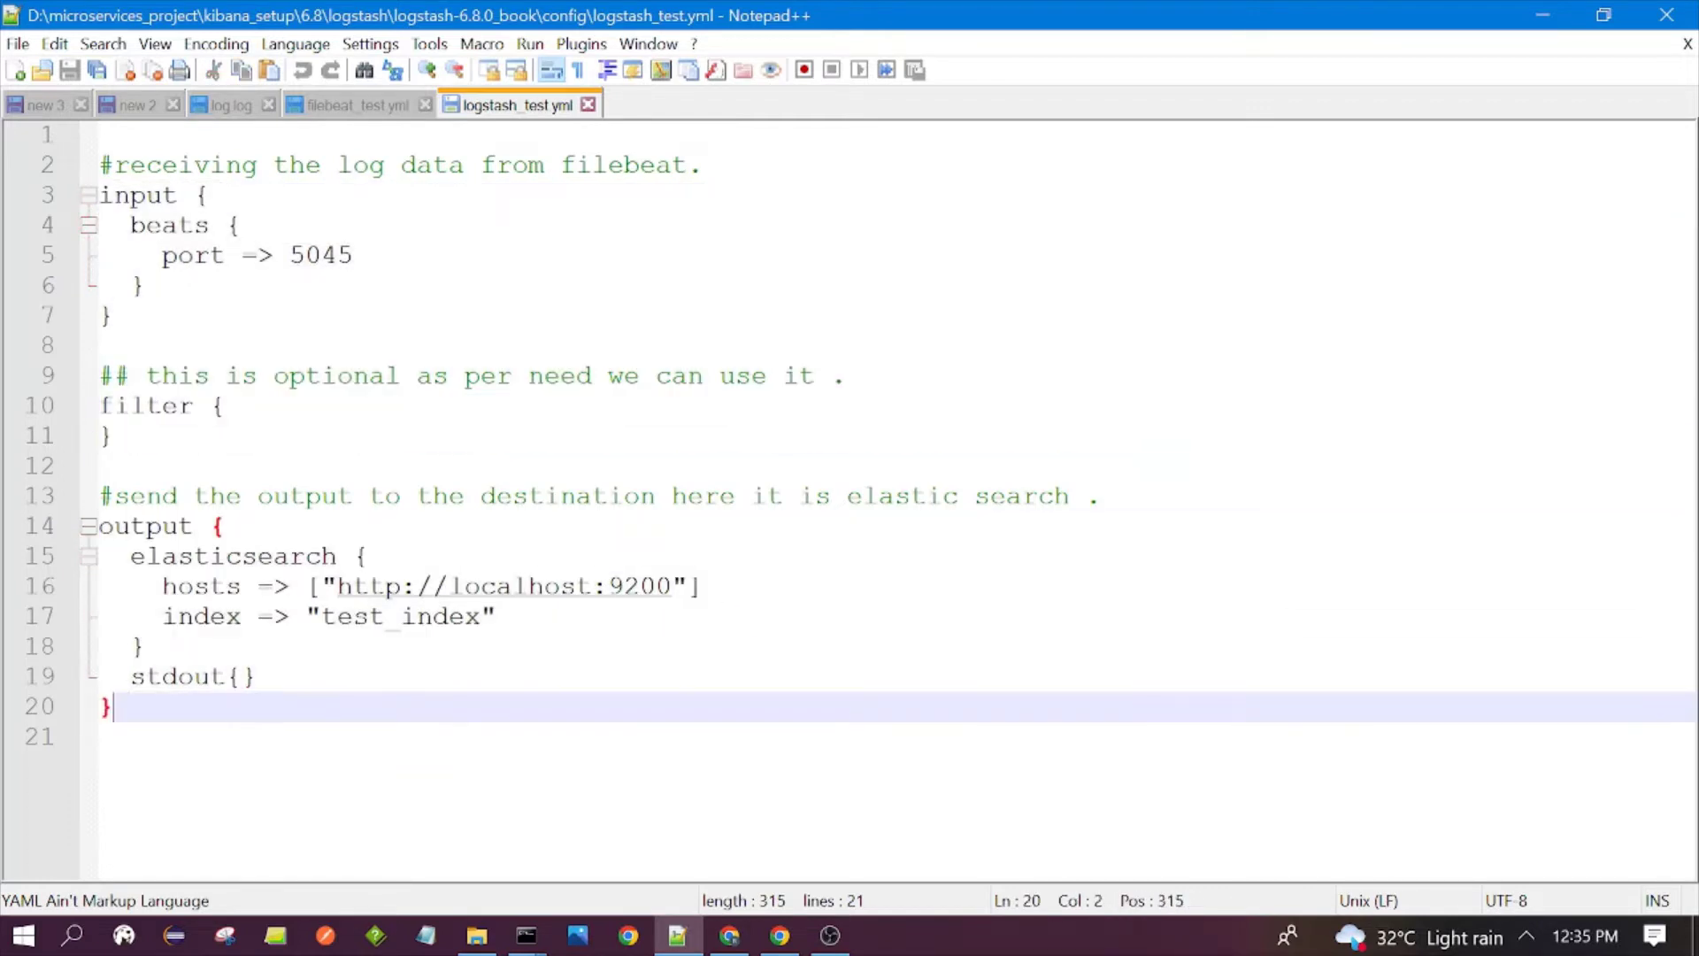
left_click_drag(213, 706, 98, 496)
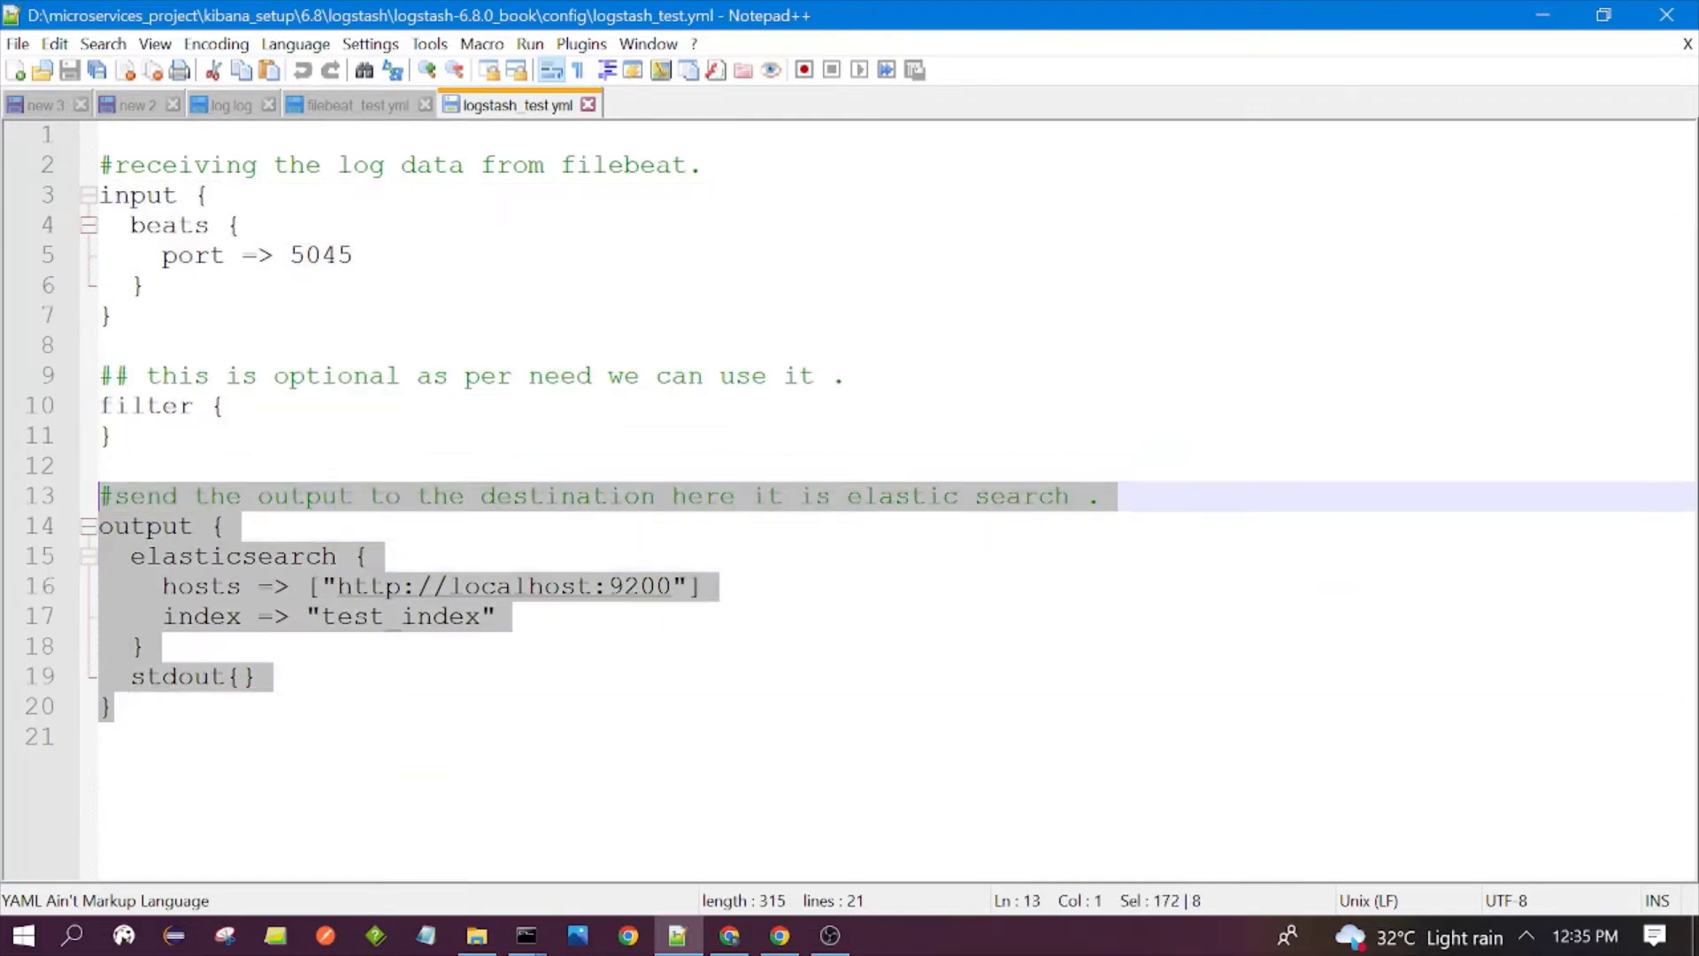
left_click(232, 706)
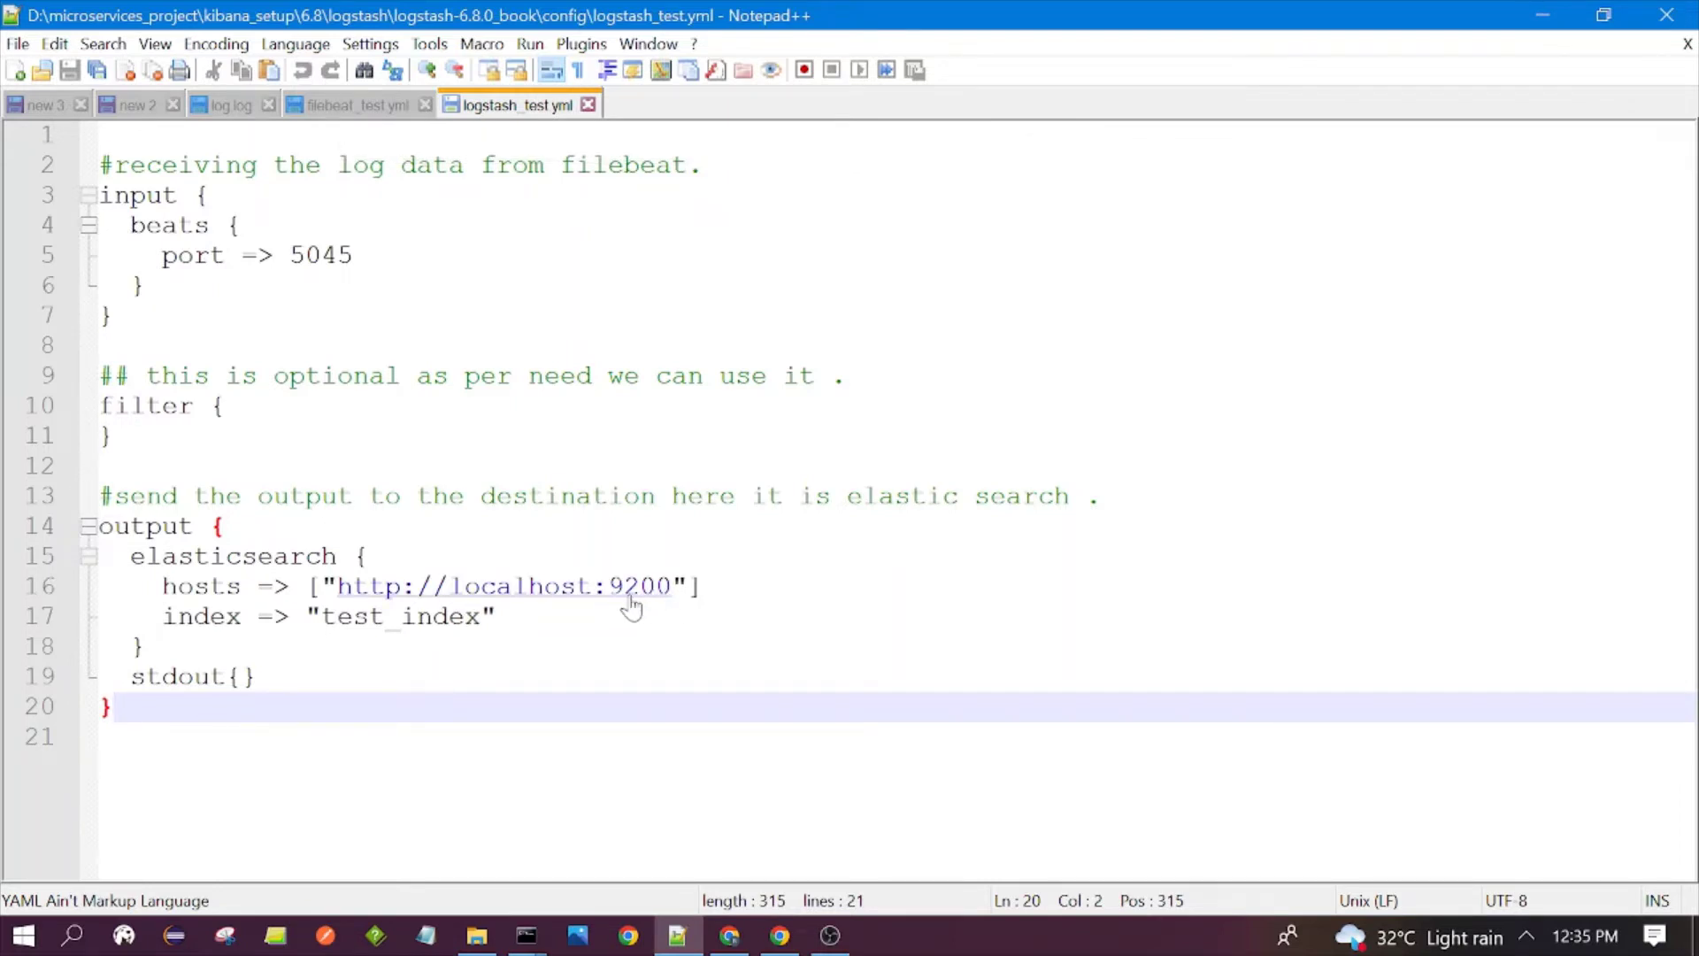
- Check the output index name test_index on line 17
left_click(371, 617)
double_click(378, 618)
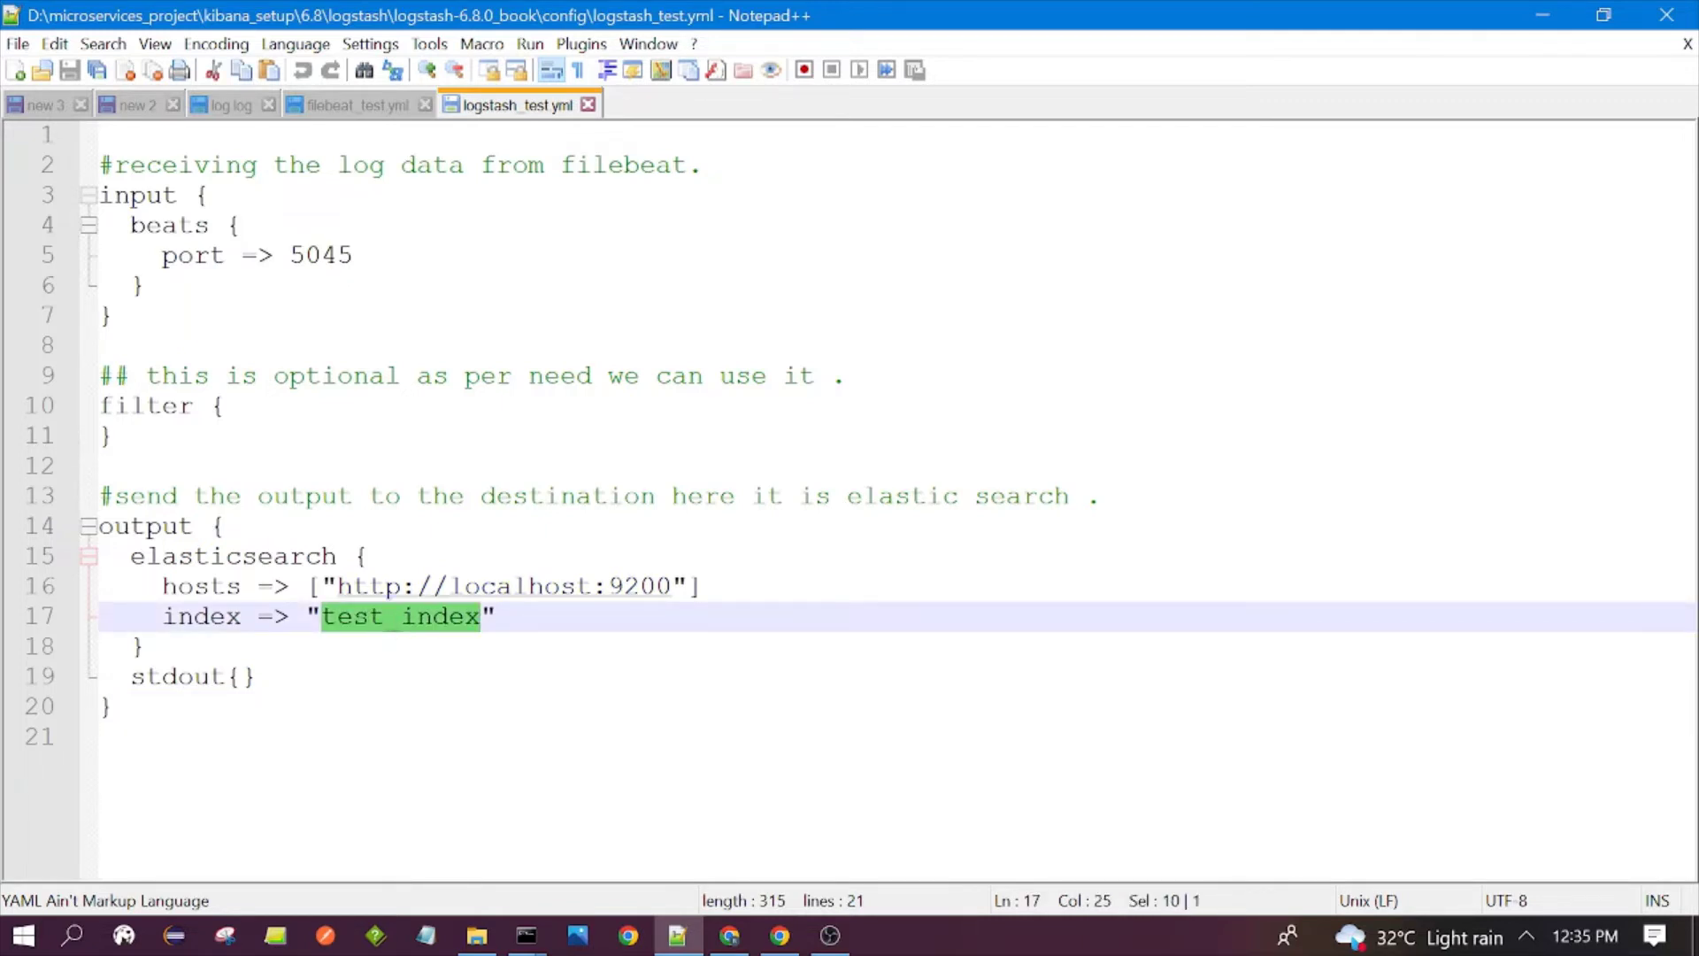
left_click(729, 938)
- Scroll through the YouTube ELK Stack playlist and come back to the logstash_test.yml config
scroll(828, 699, "down", 6)
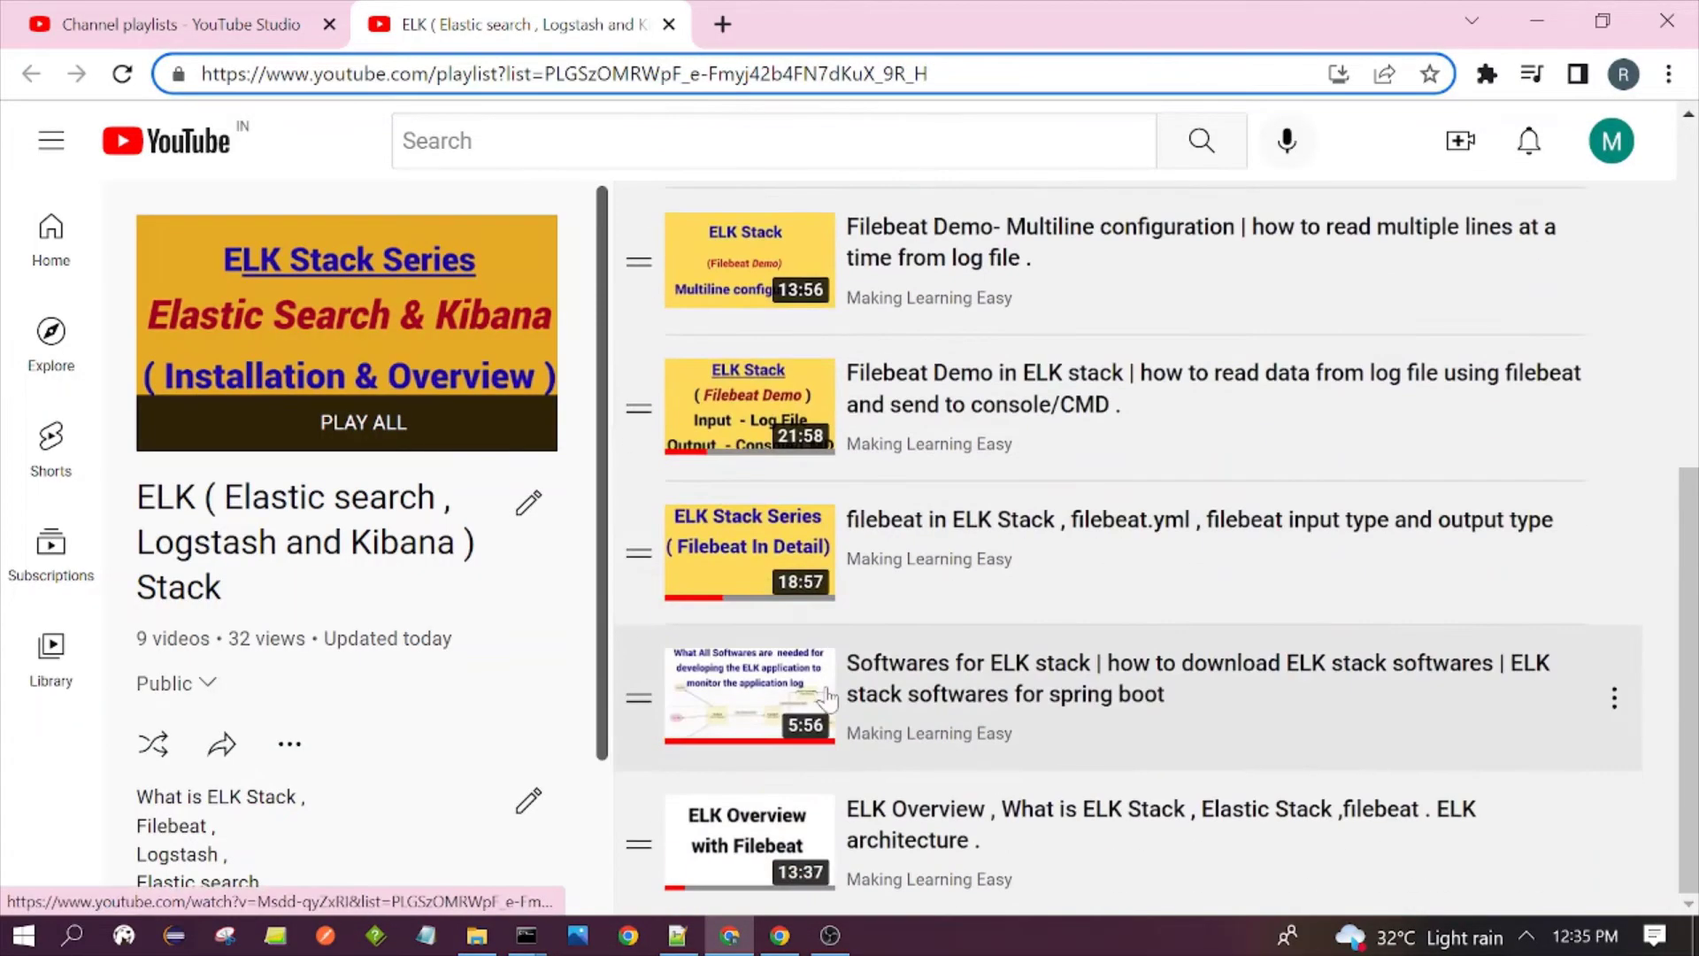
scroll(827, 699, "up", 7)
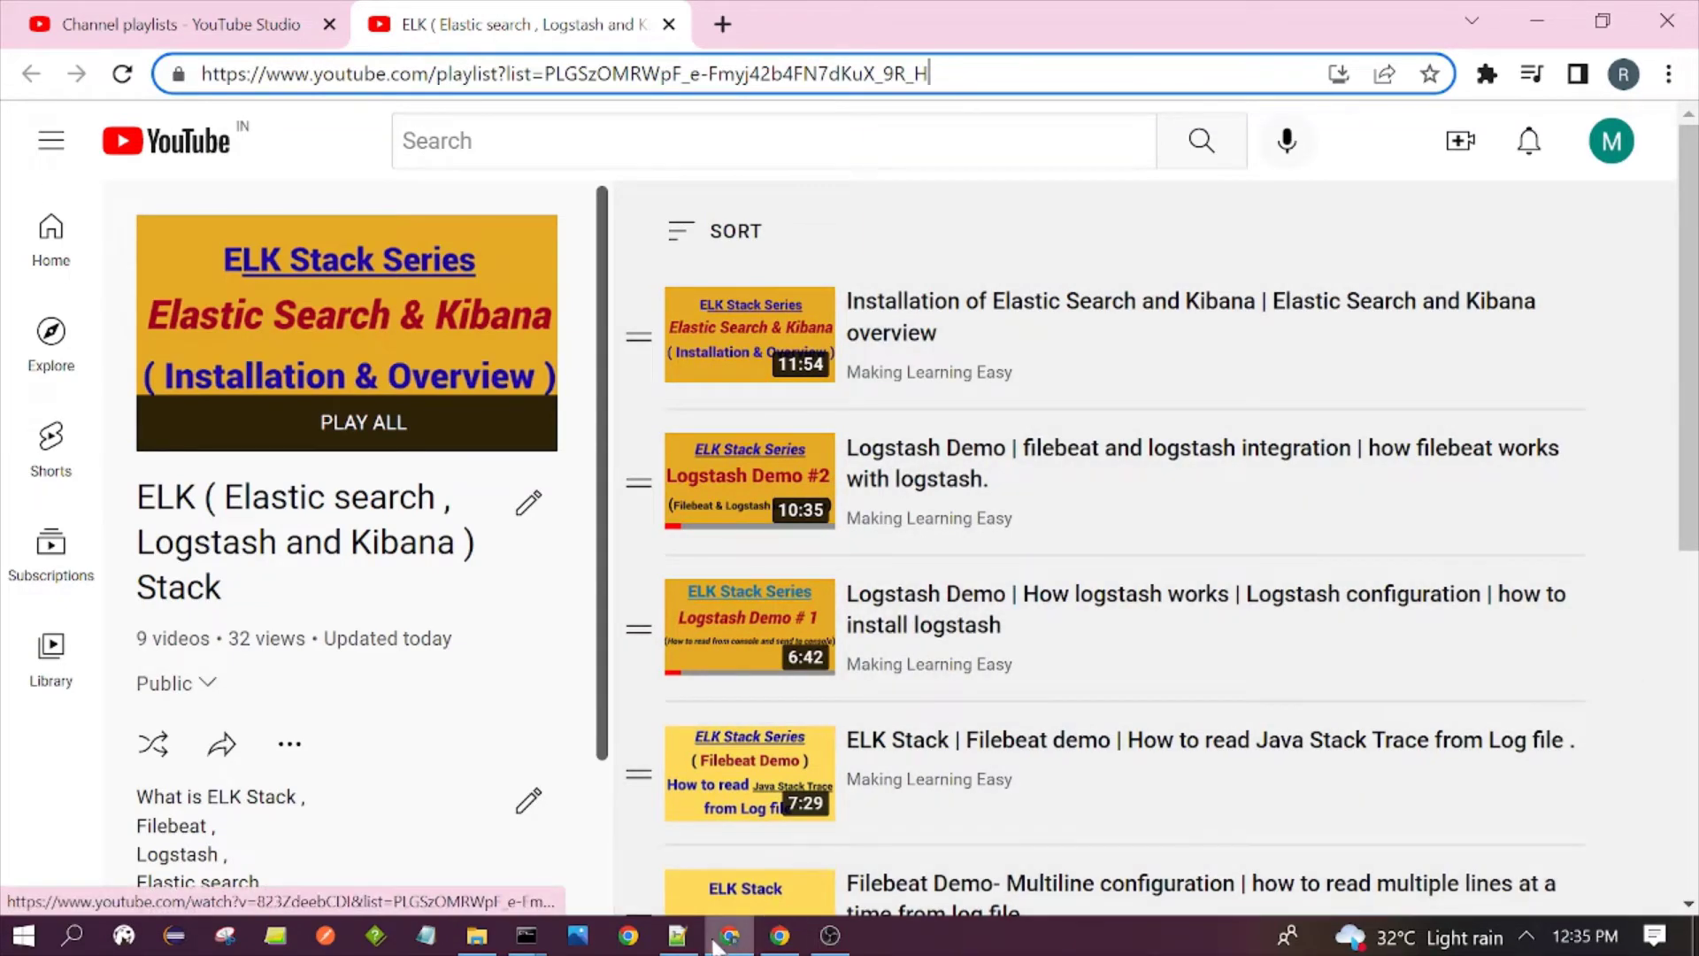
left_click(676, 938)
left_click(526, 936)
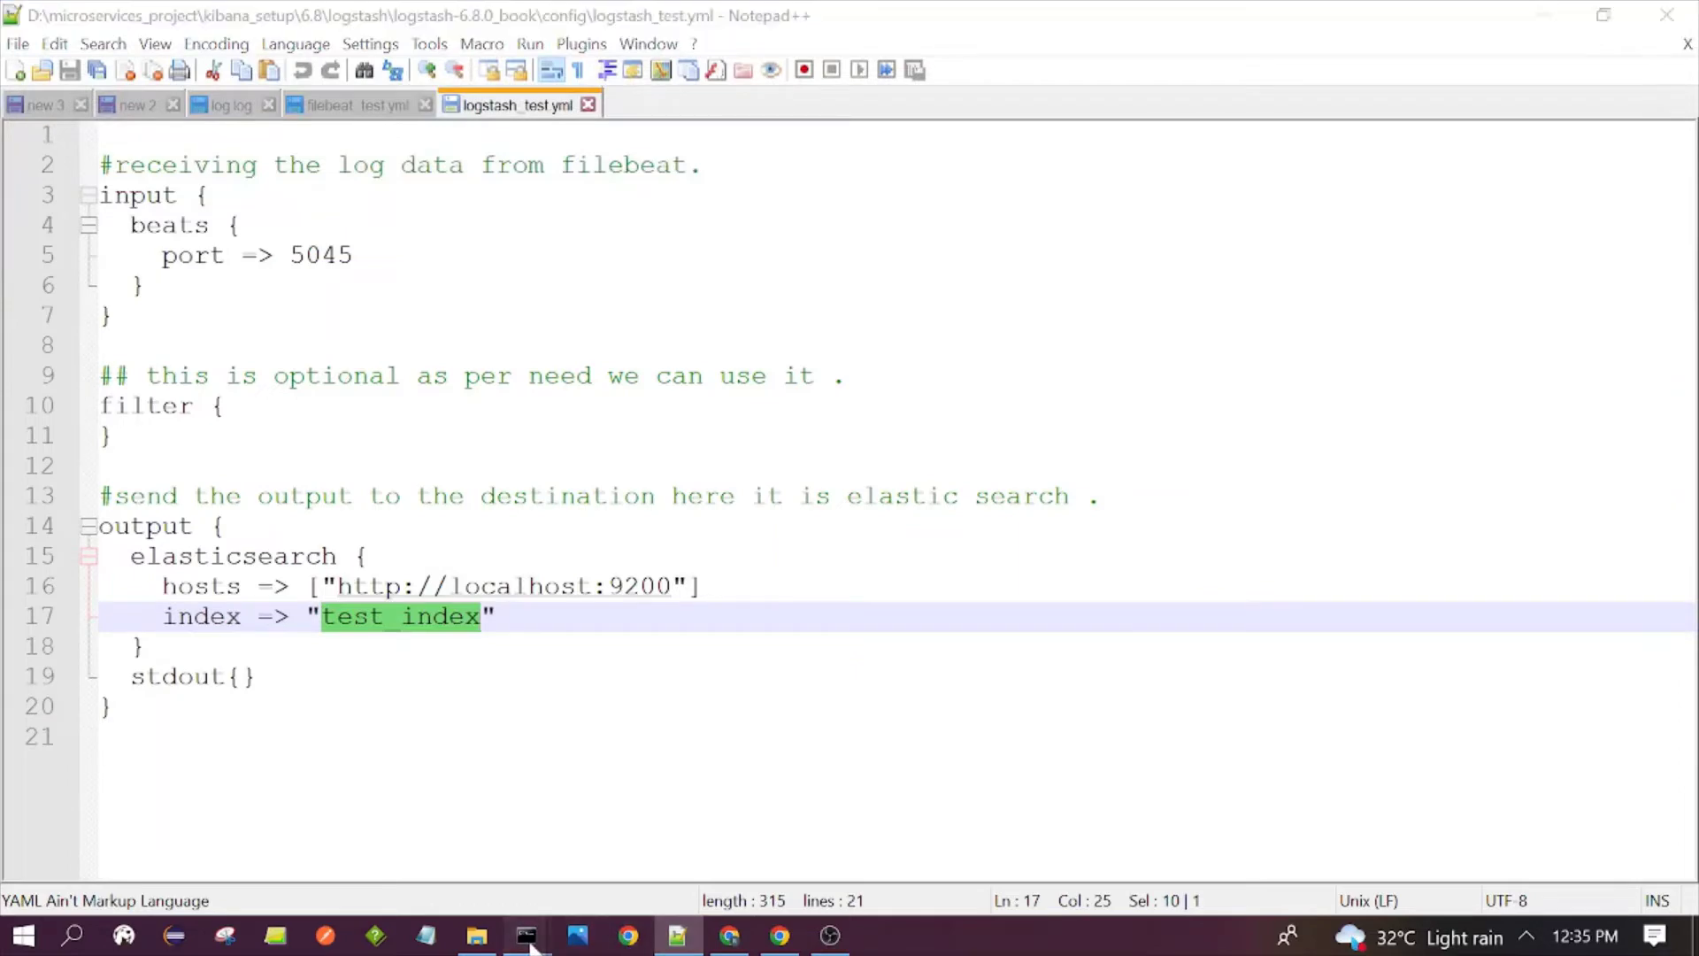
left_click(224, 836)
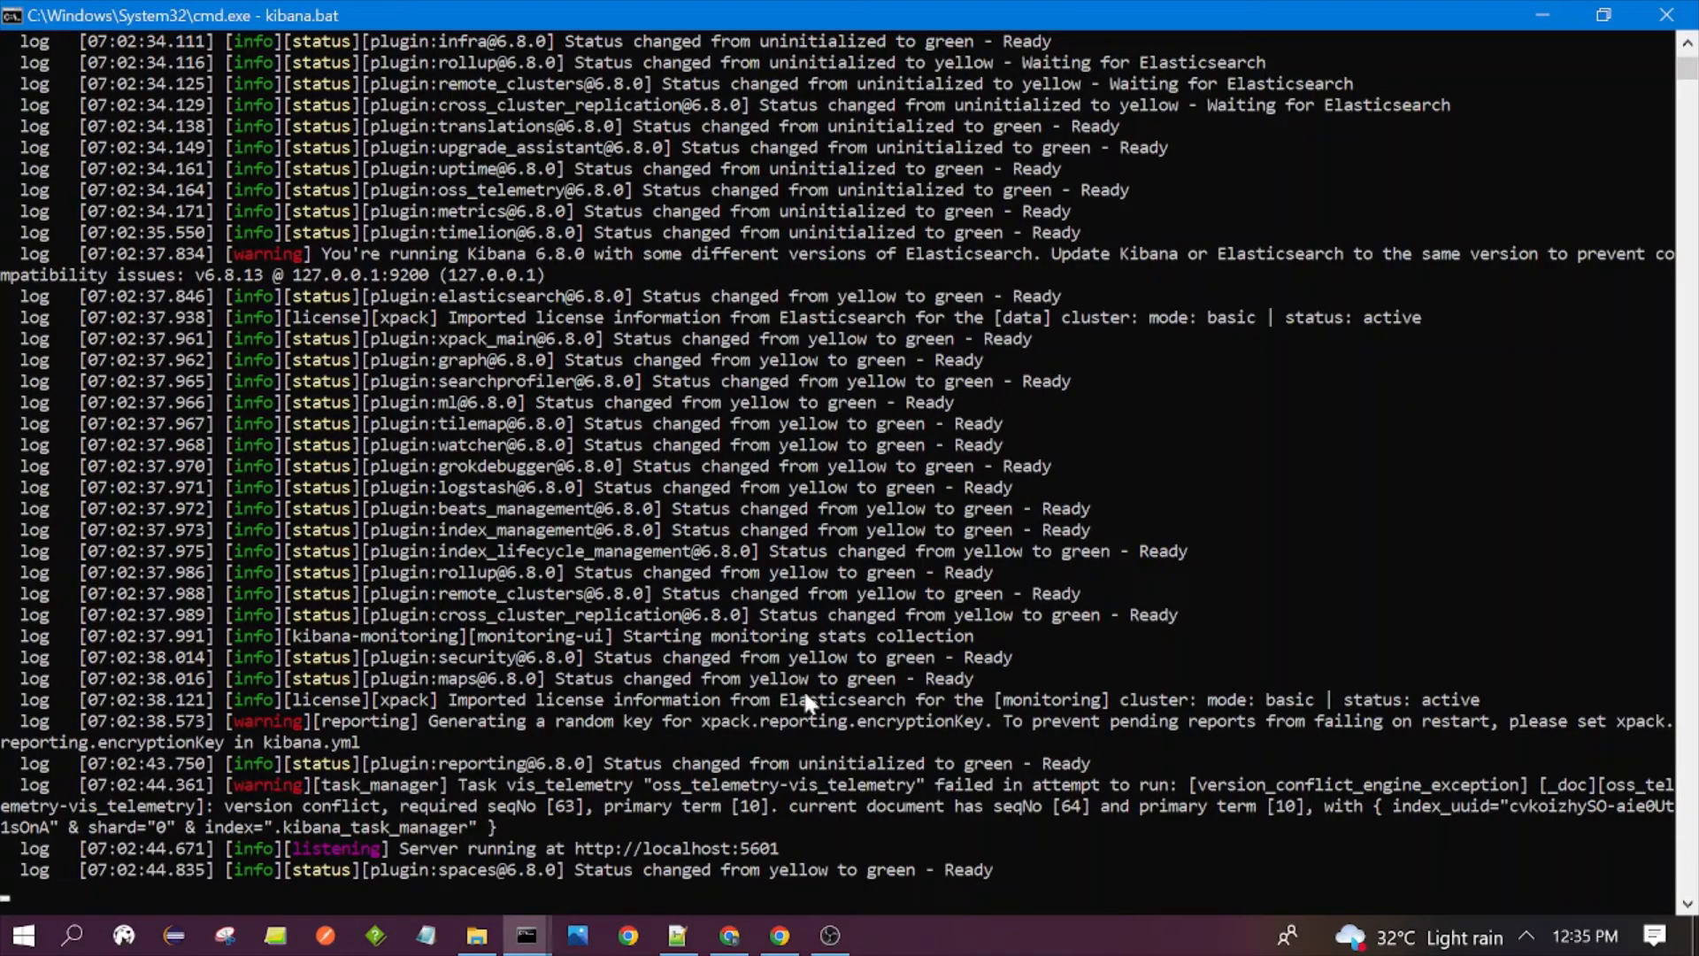
left_click(578, 850)
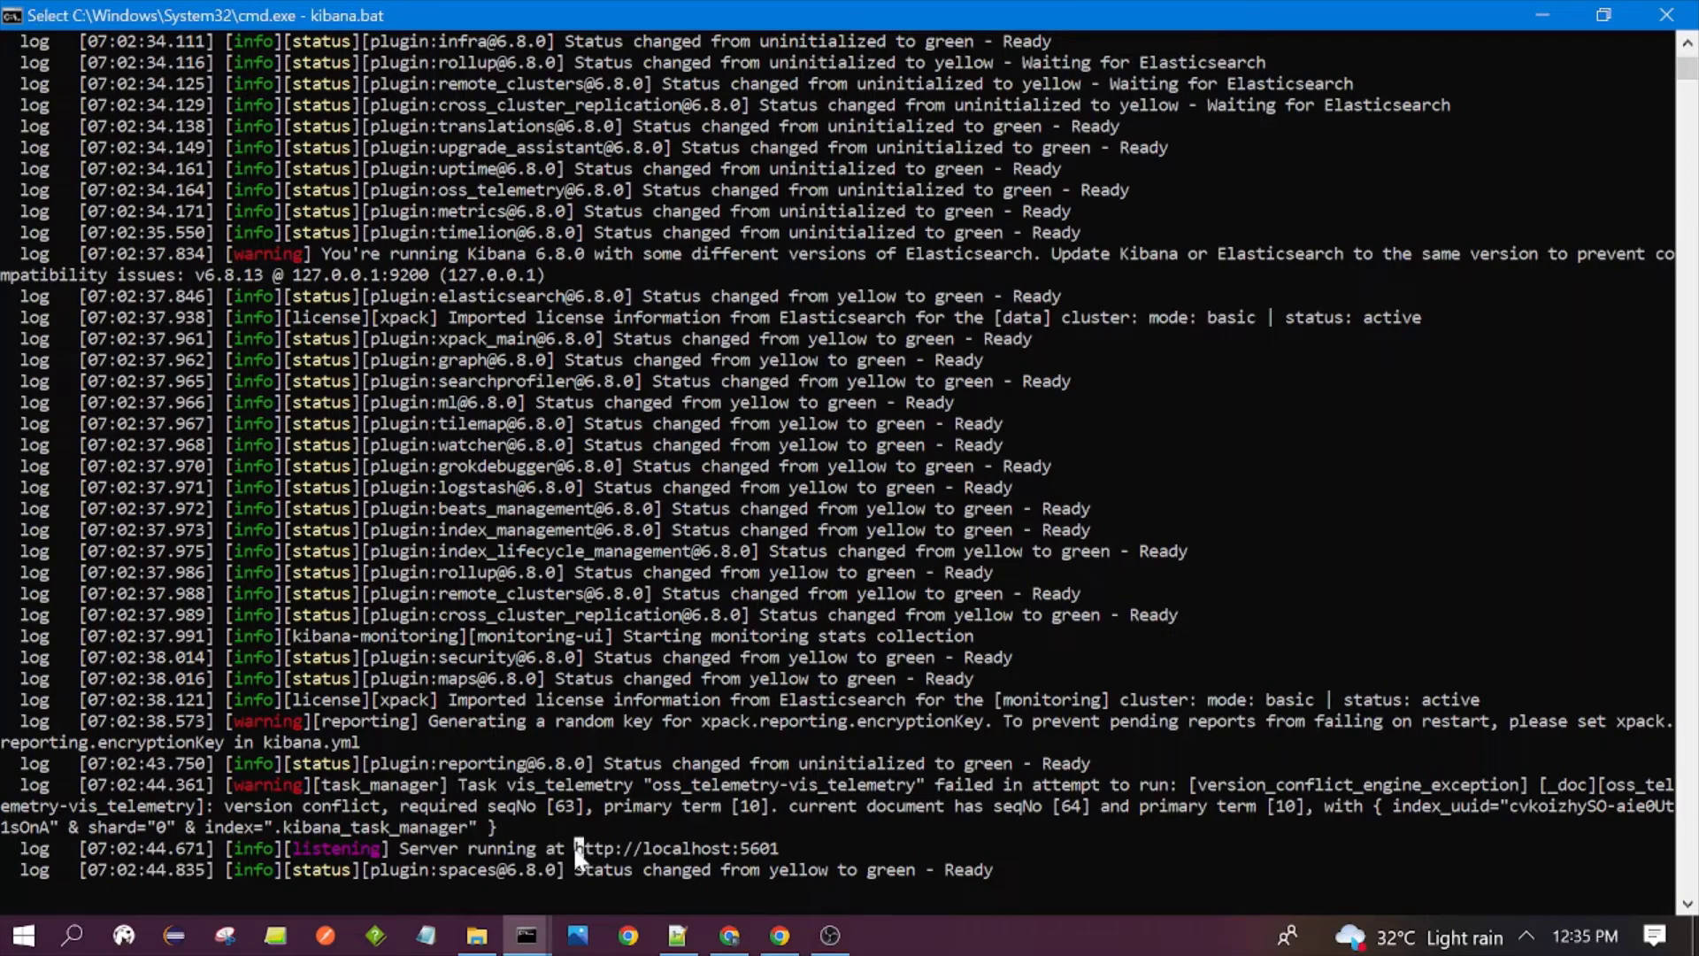
left_click_drag(578, 849, 759, 857)
right_click(759, 856)
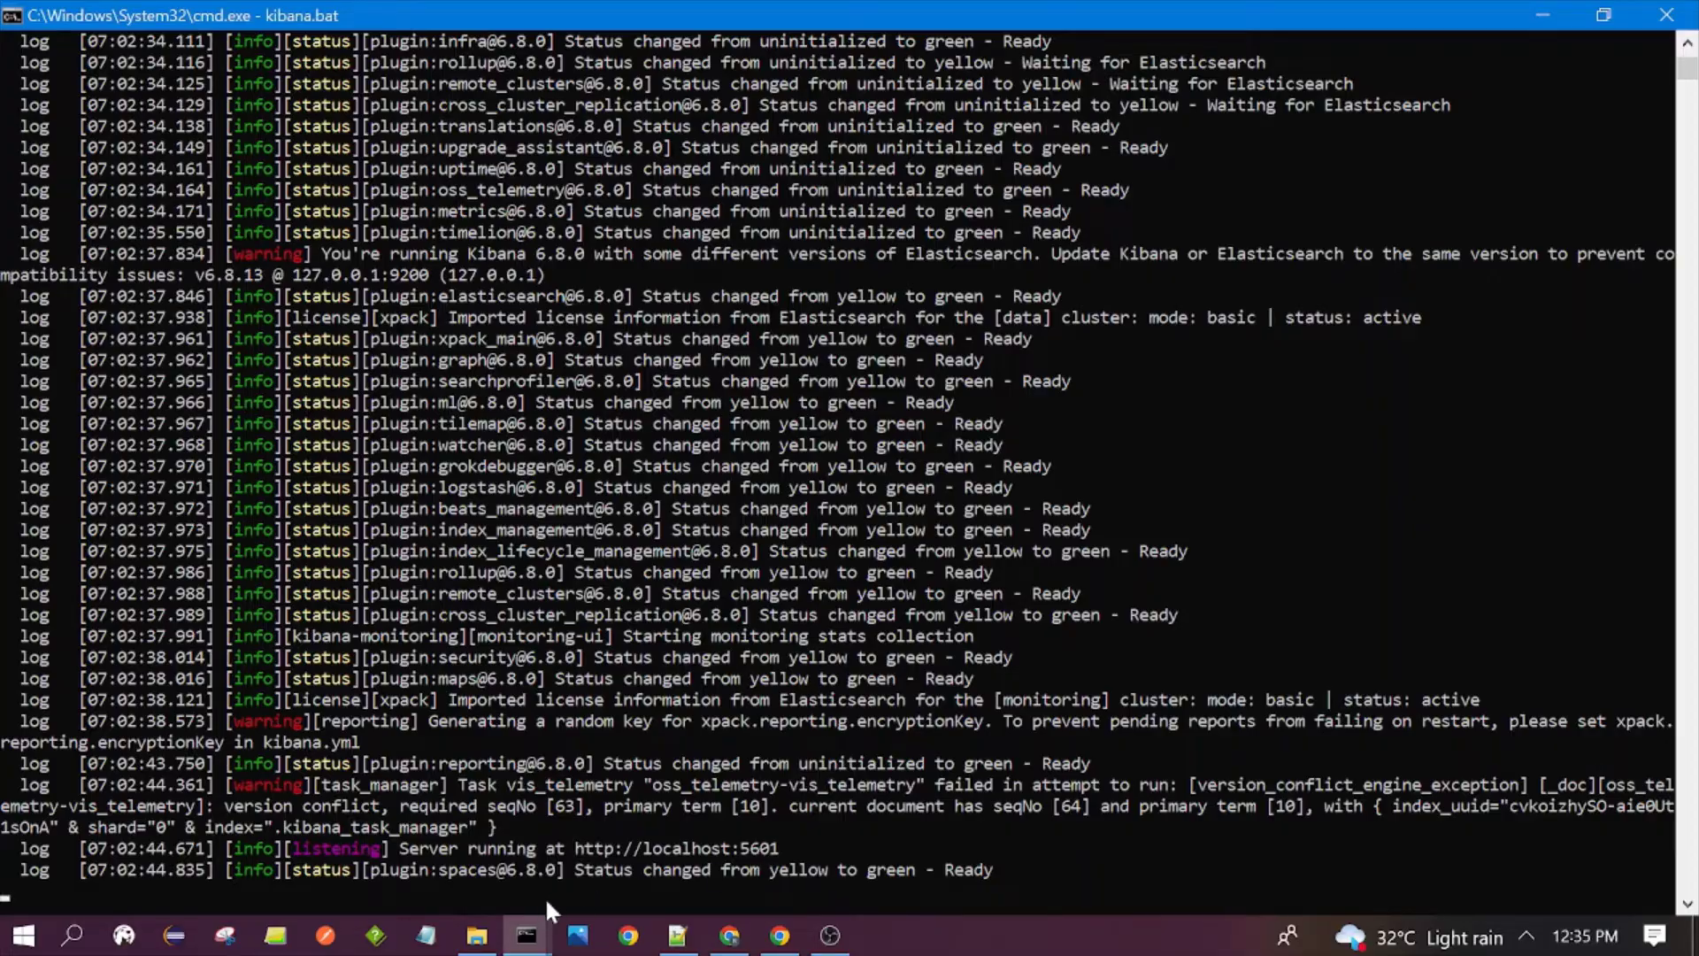
left_click(729, 936)
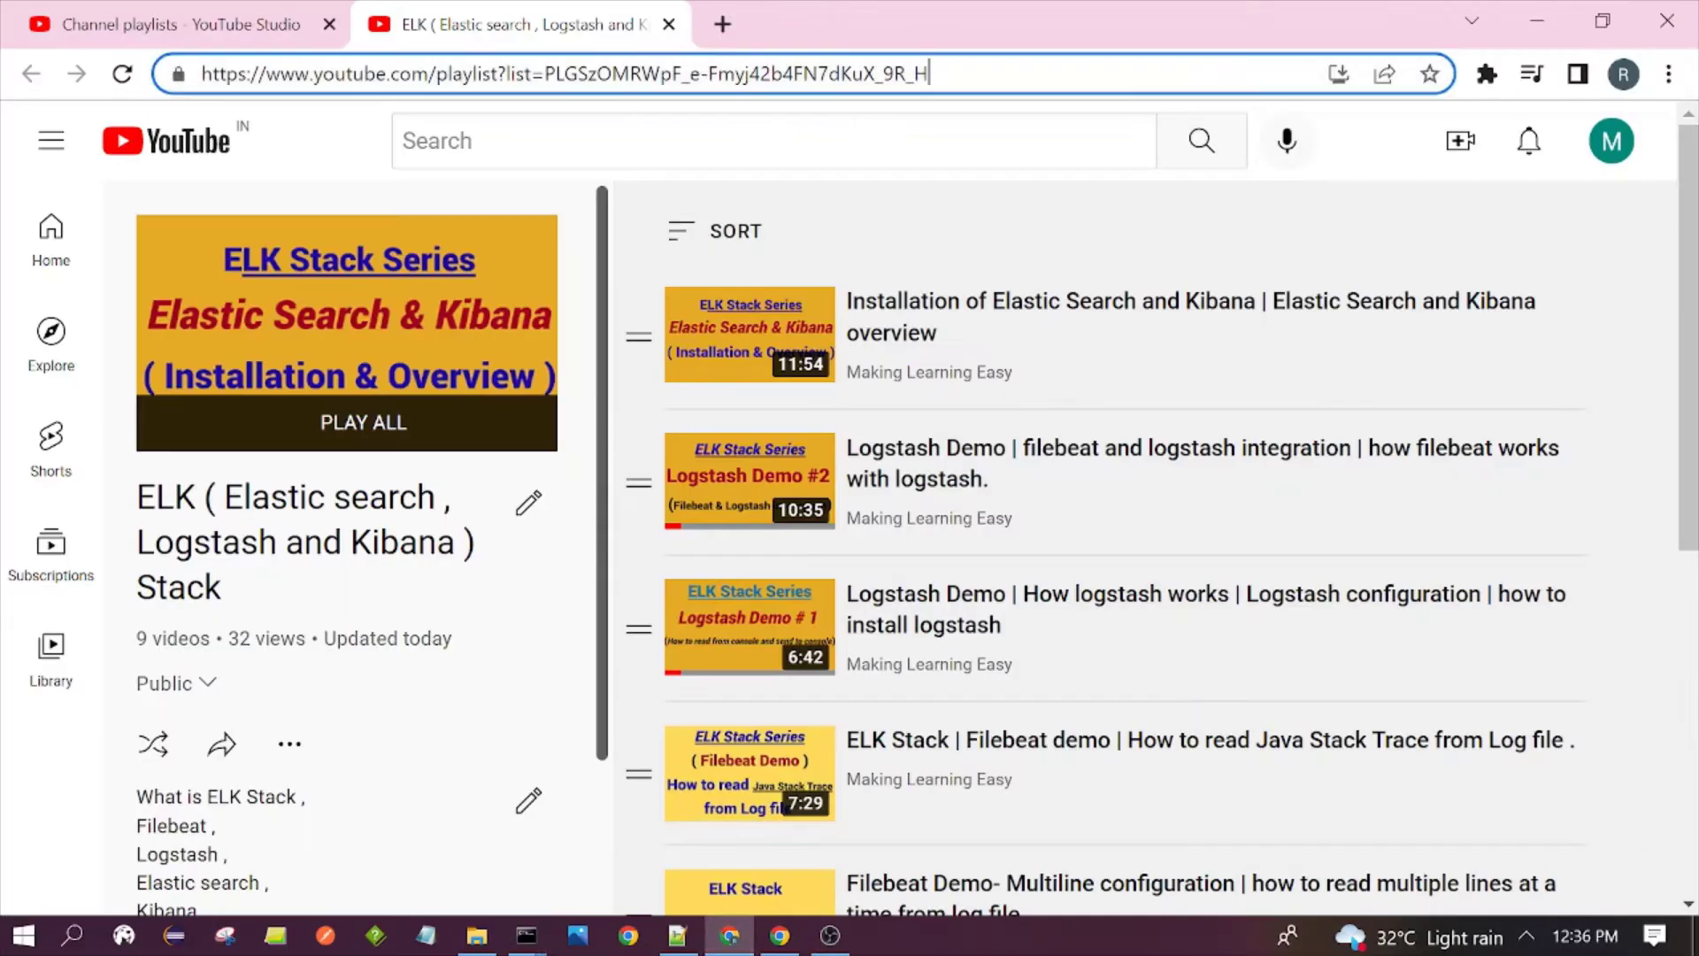
left_click(728, 31)
key("ctrl+v")
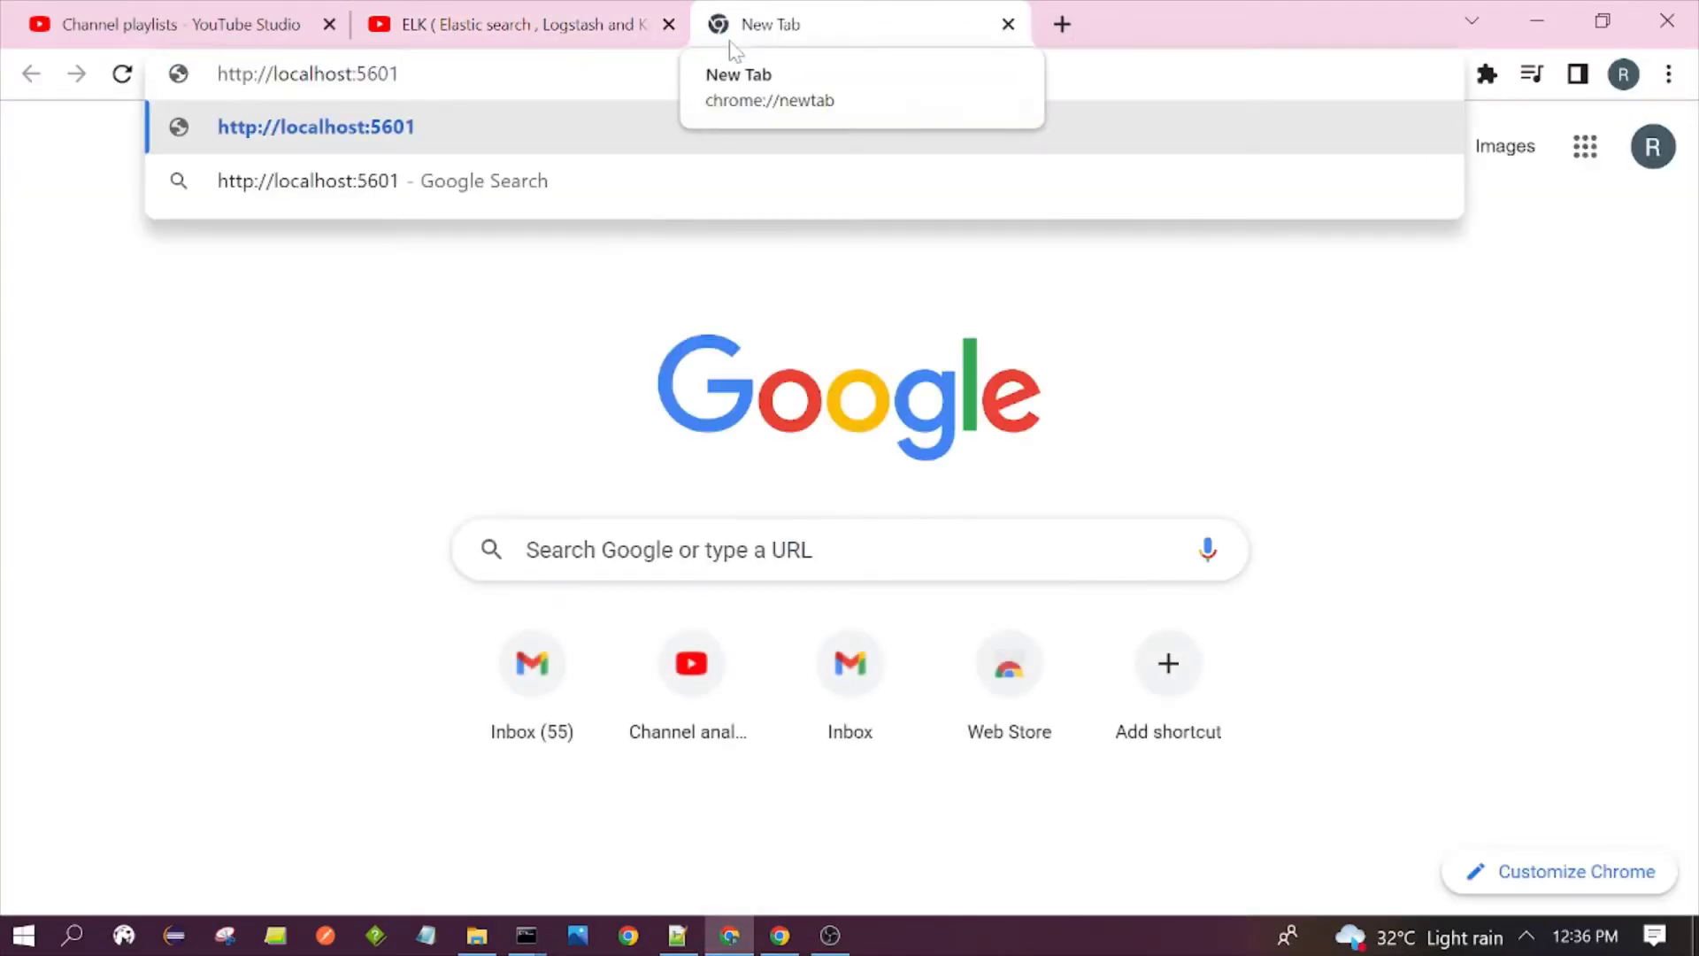
key("Return")
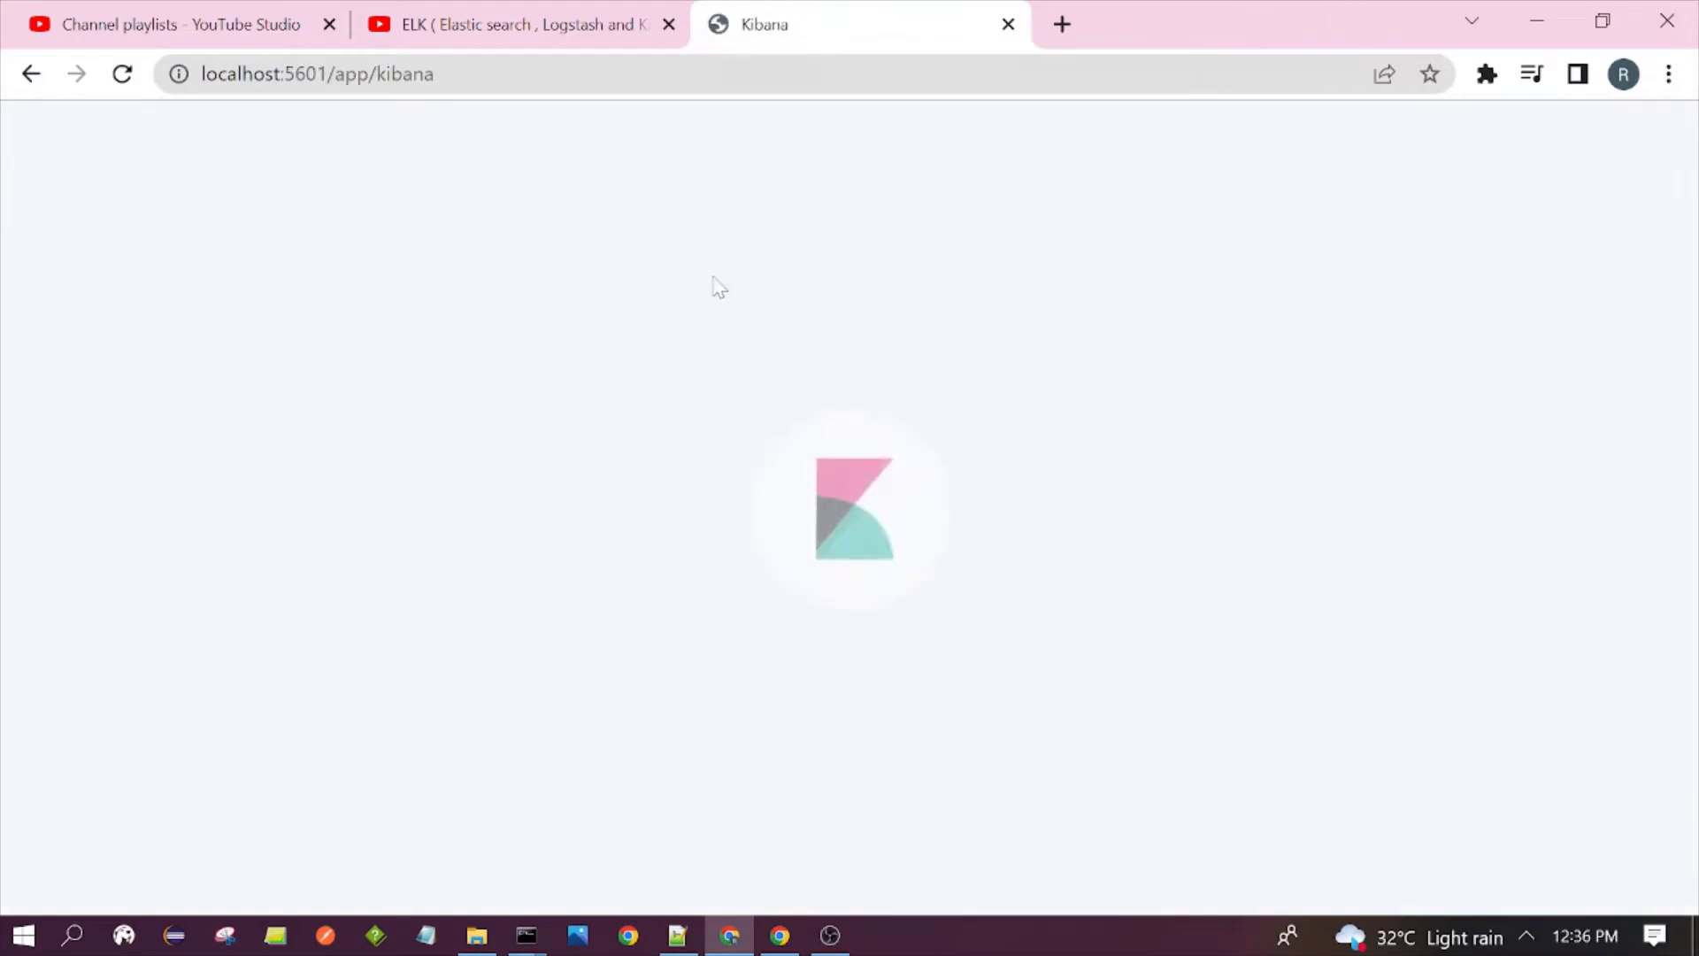
- Confirm the elasticsearch.bat console reports started, then review Kibana's home page
mouse_move(529, 936)
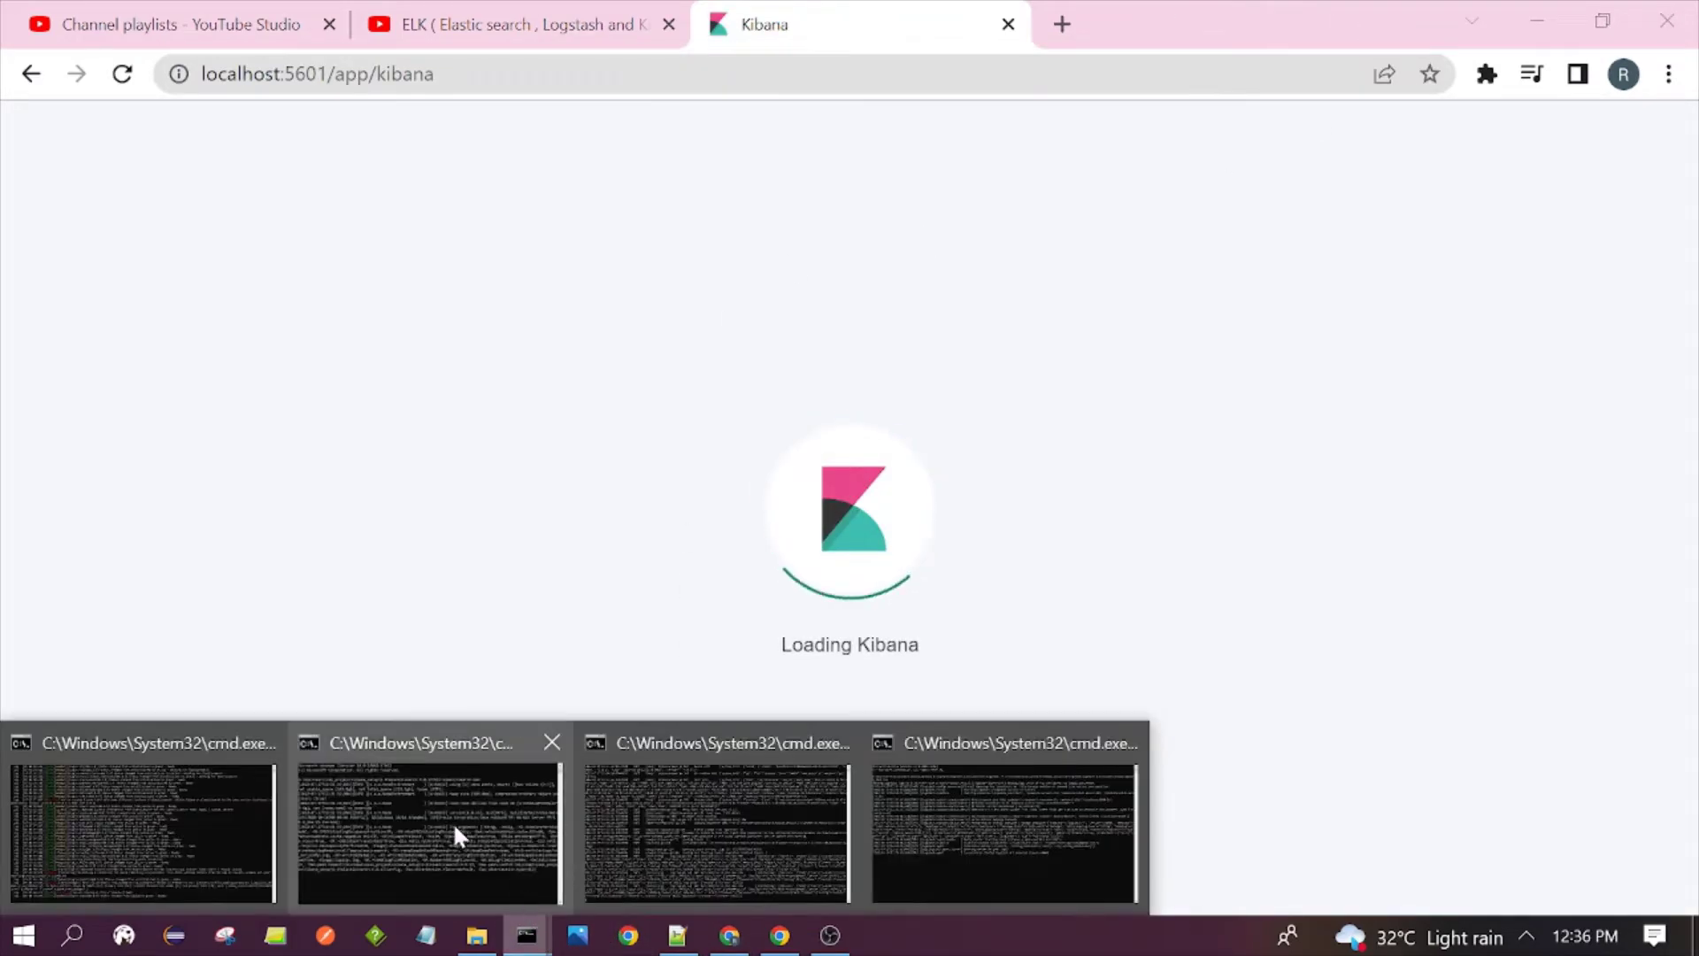
left_click(453, 821)
left_click(1175, 88)
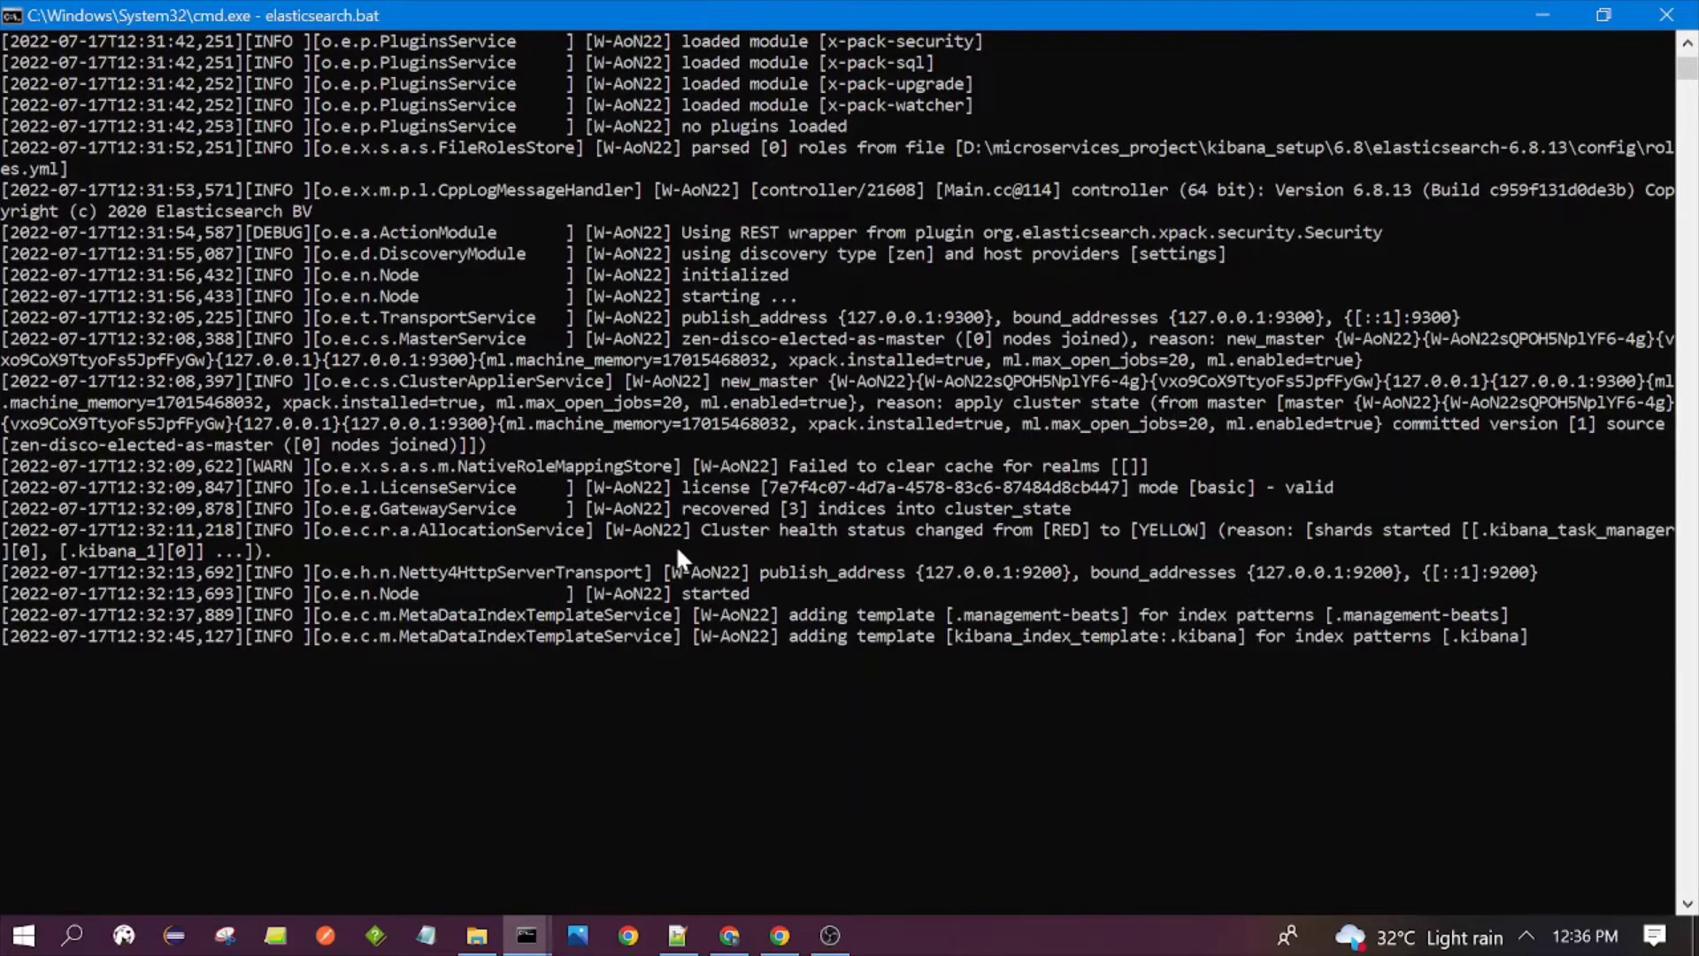
left_click(685, 594)
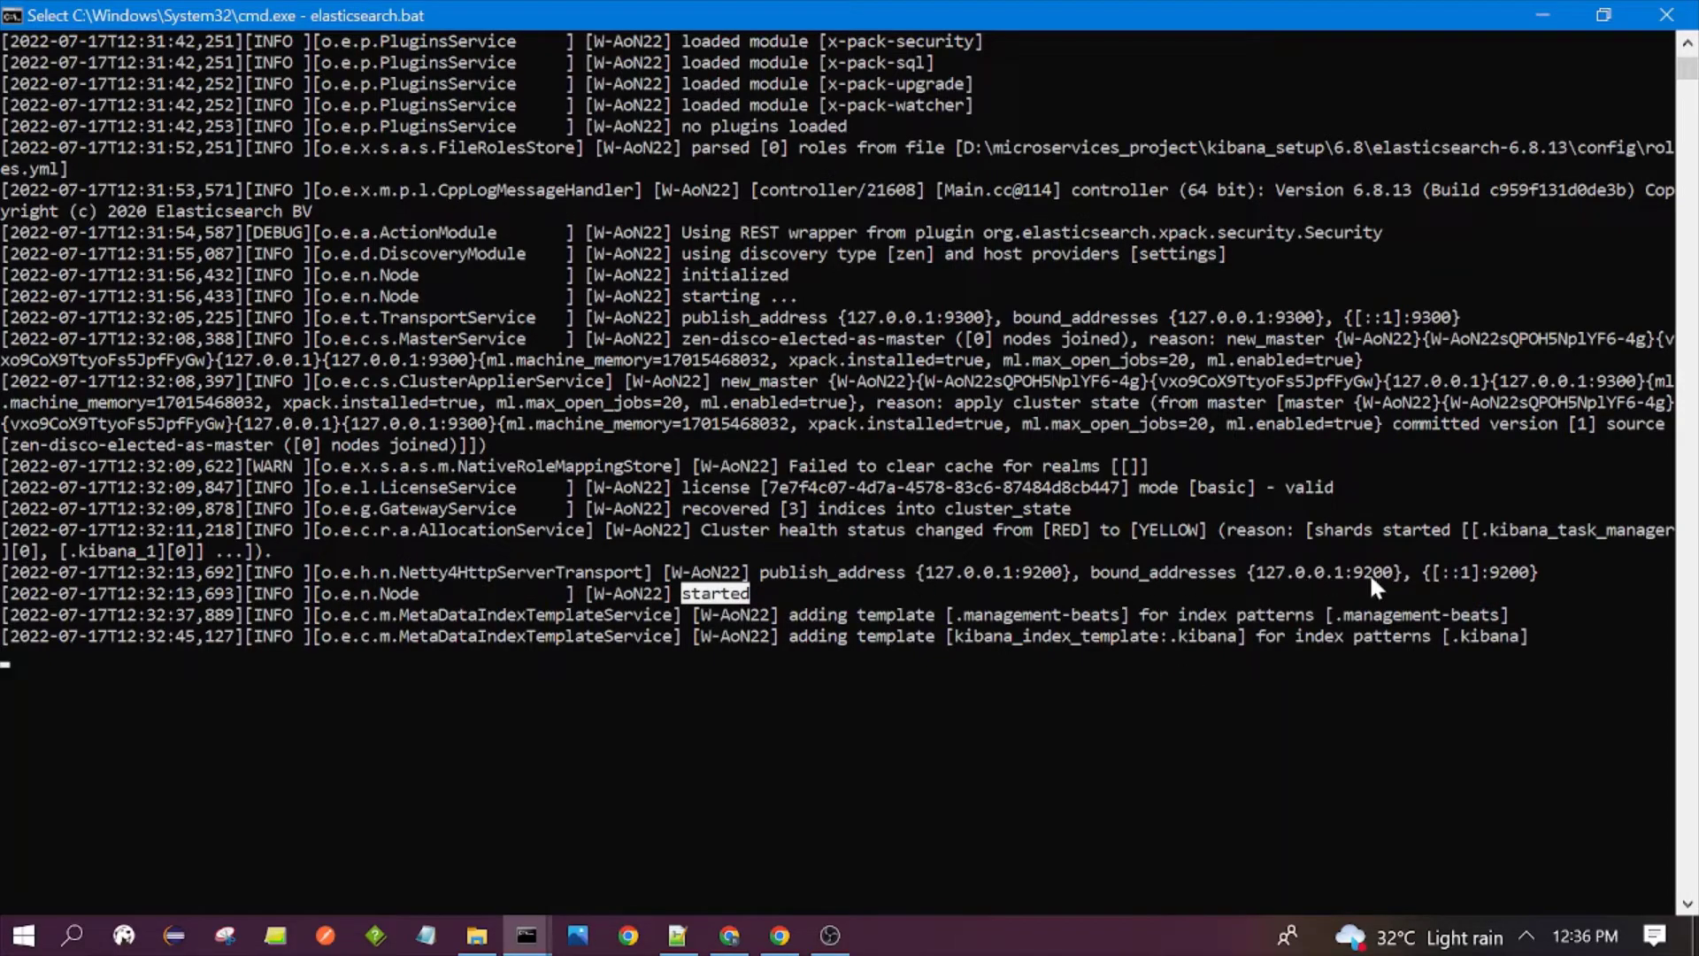
left_click(729, 935)
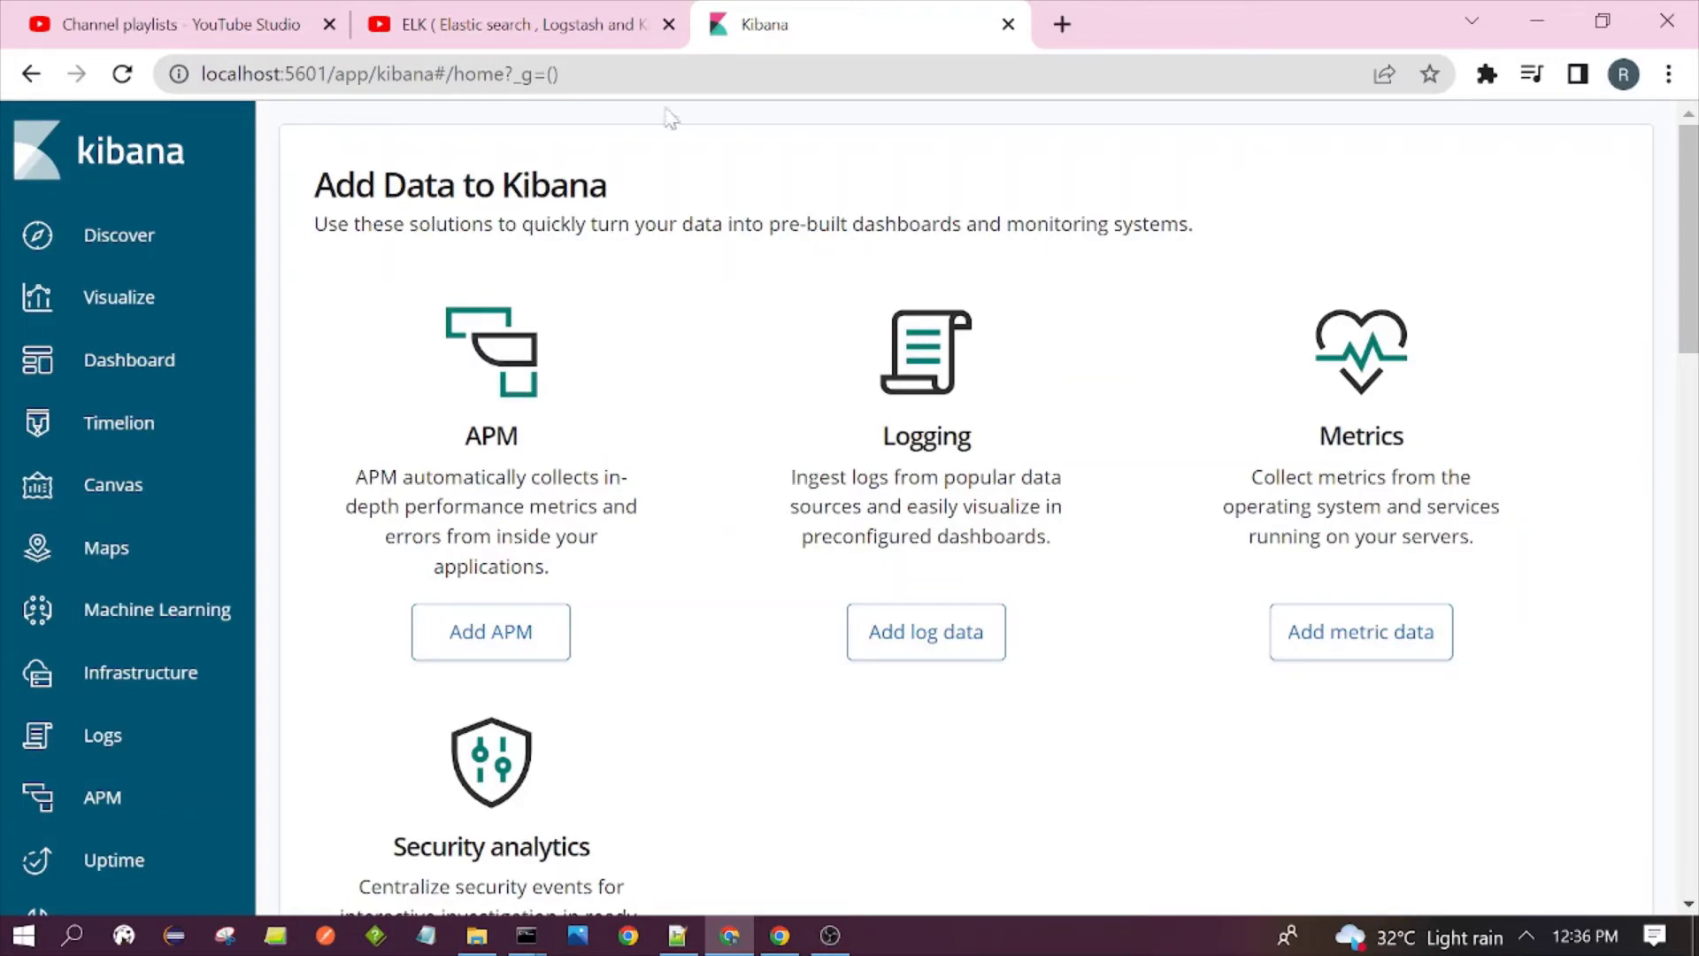
left_click(478, 74)
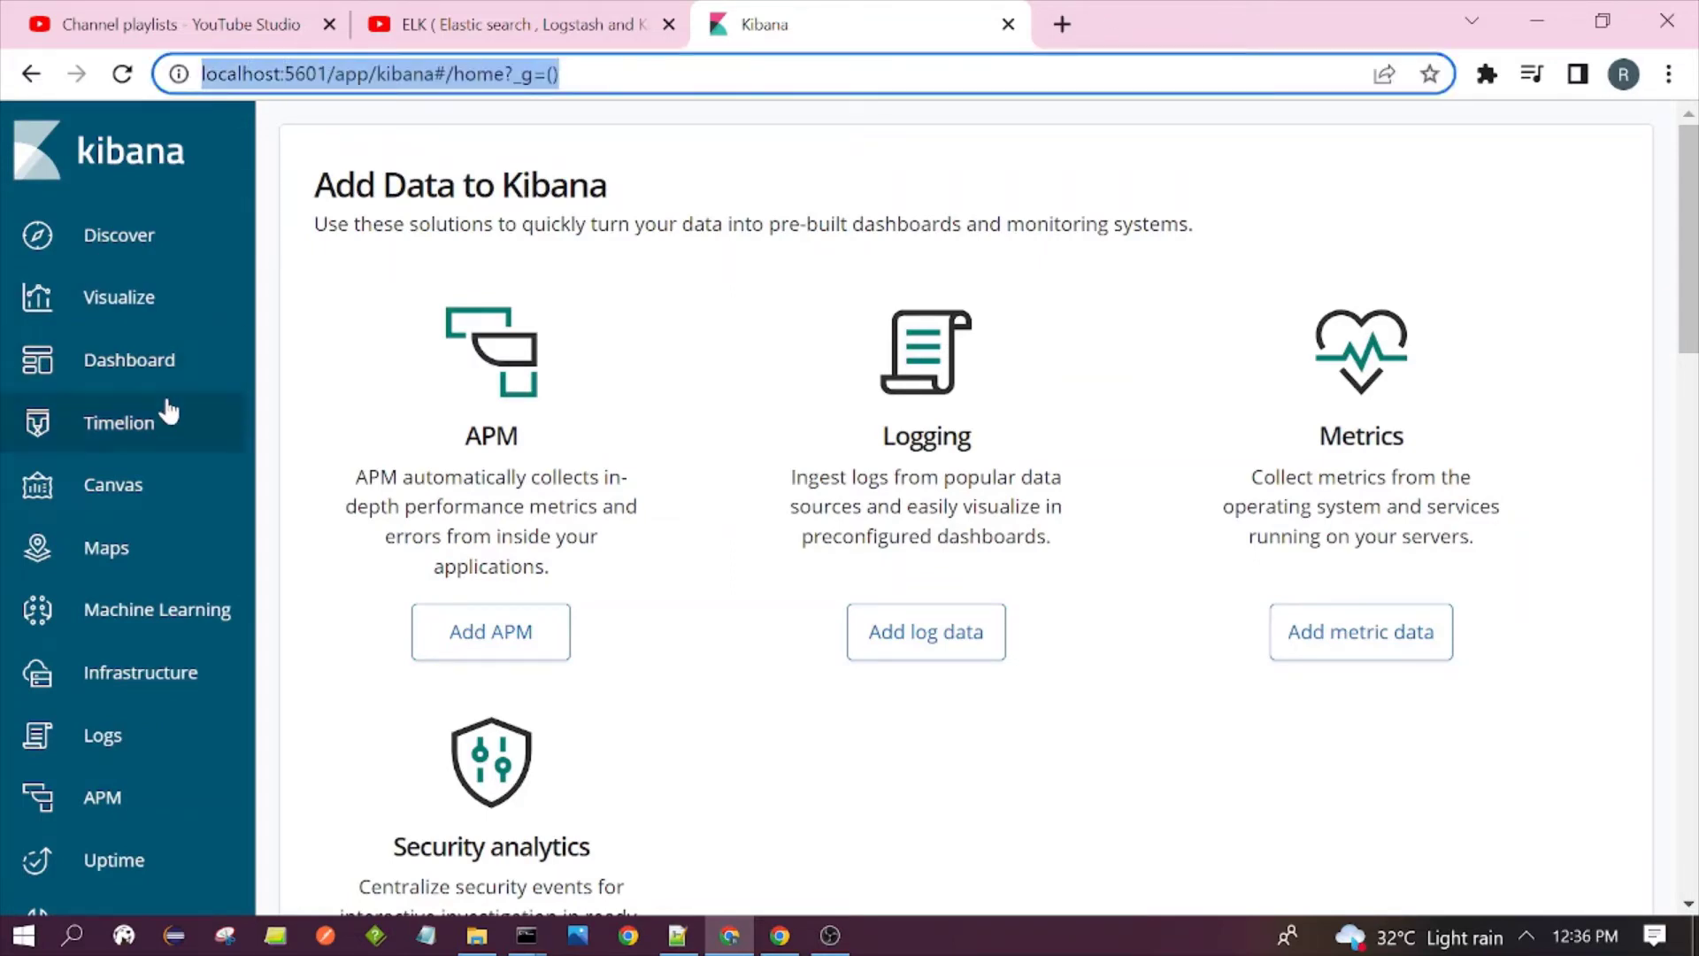
scroll(107, 639, "down", 6)
scroll(128, 639, "up", 3)
- Open localhost:9200 in another new browser tab
scroll(127, 638, "up", 4)
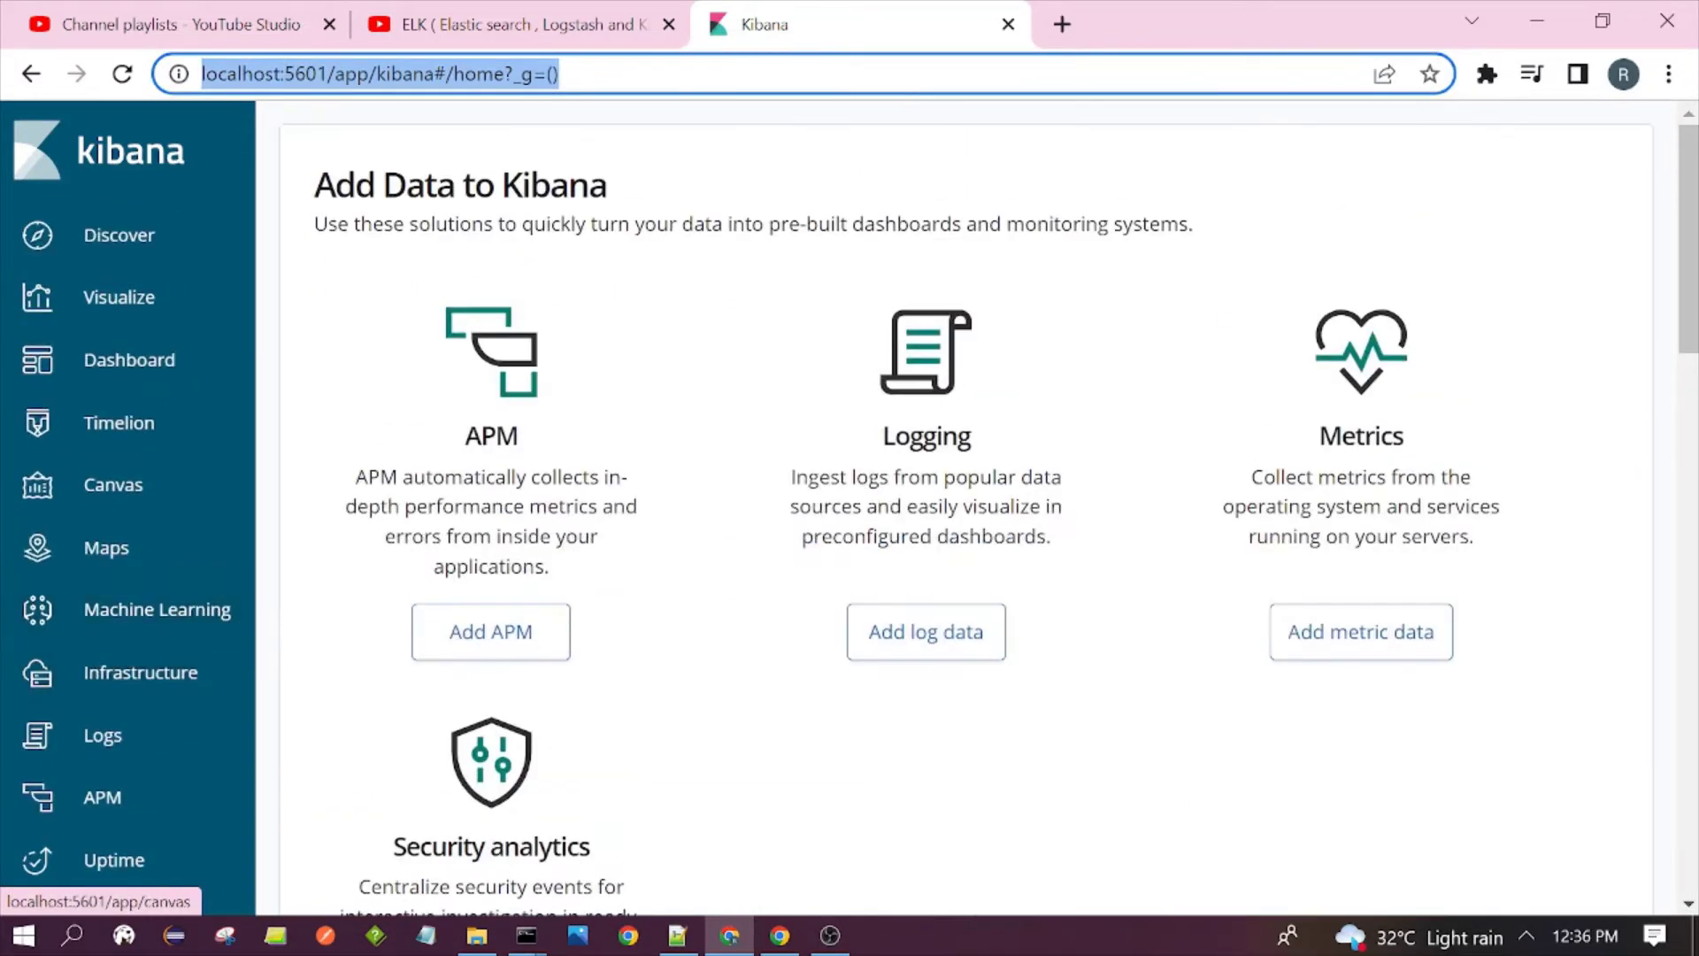
key("End")
left_click(1062, 24)
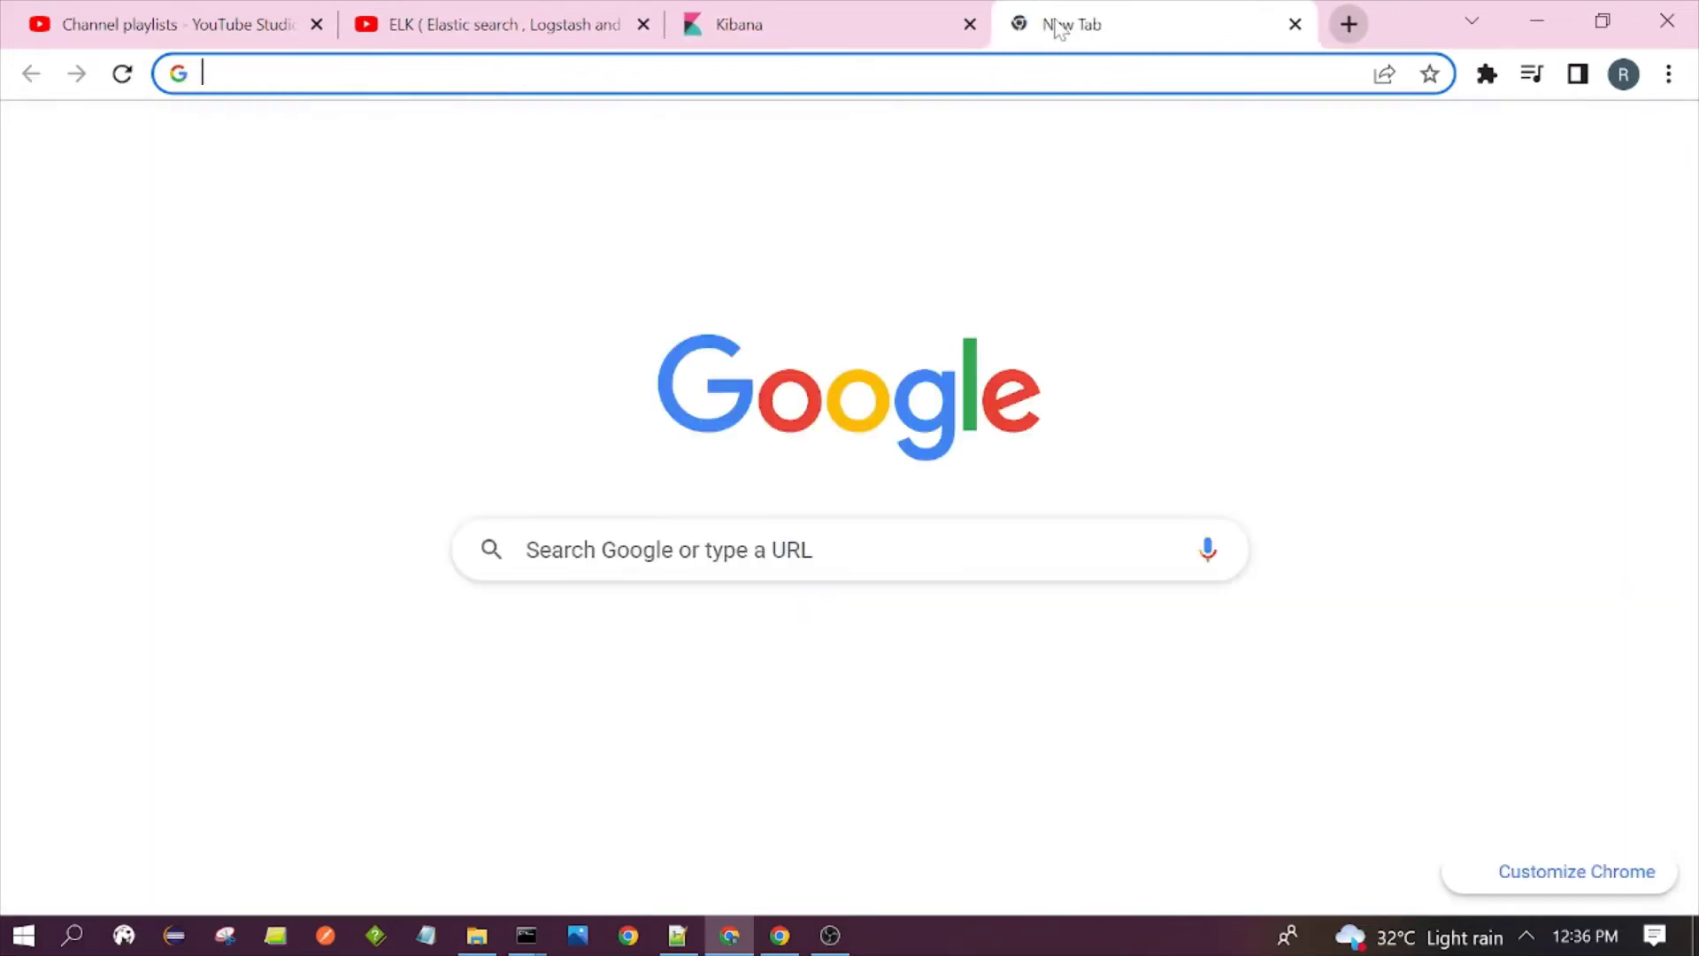
type("9200")
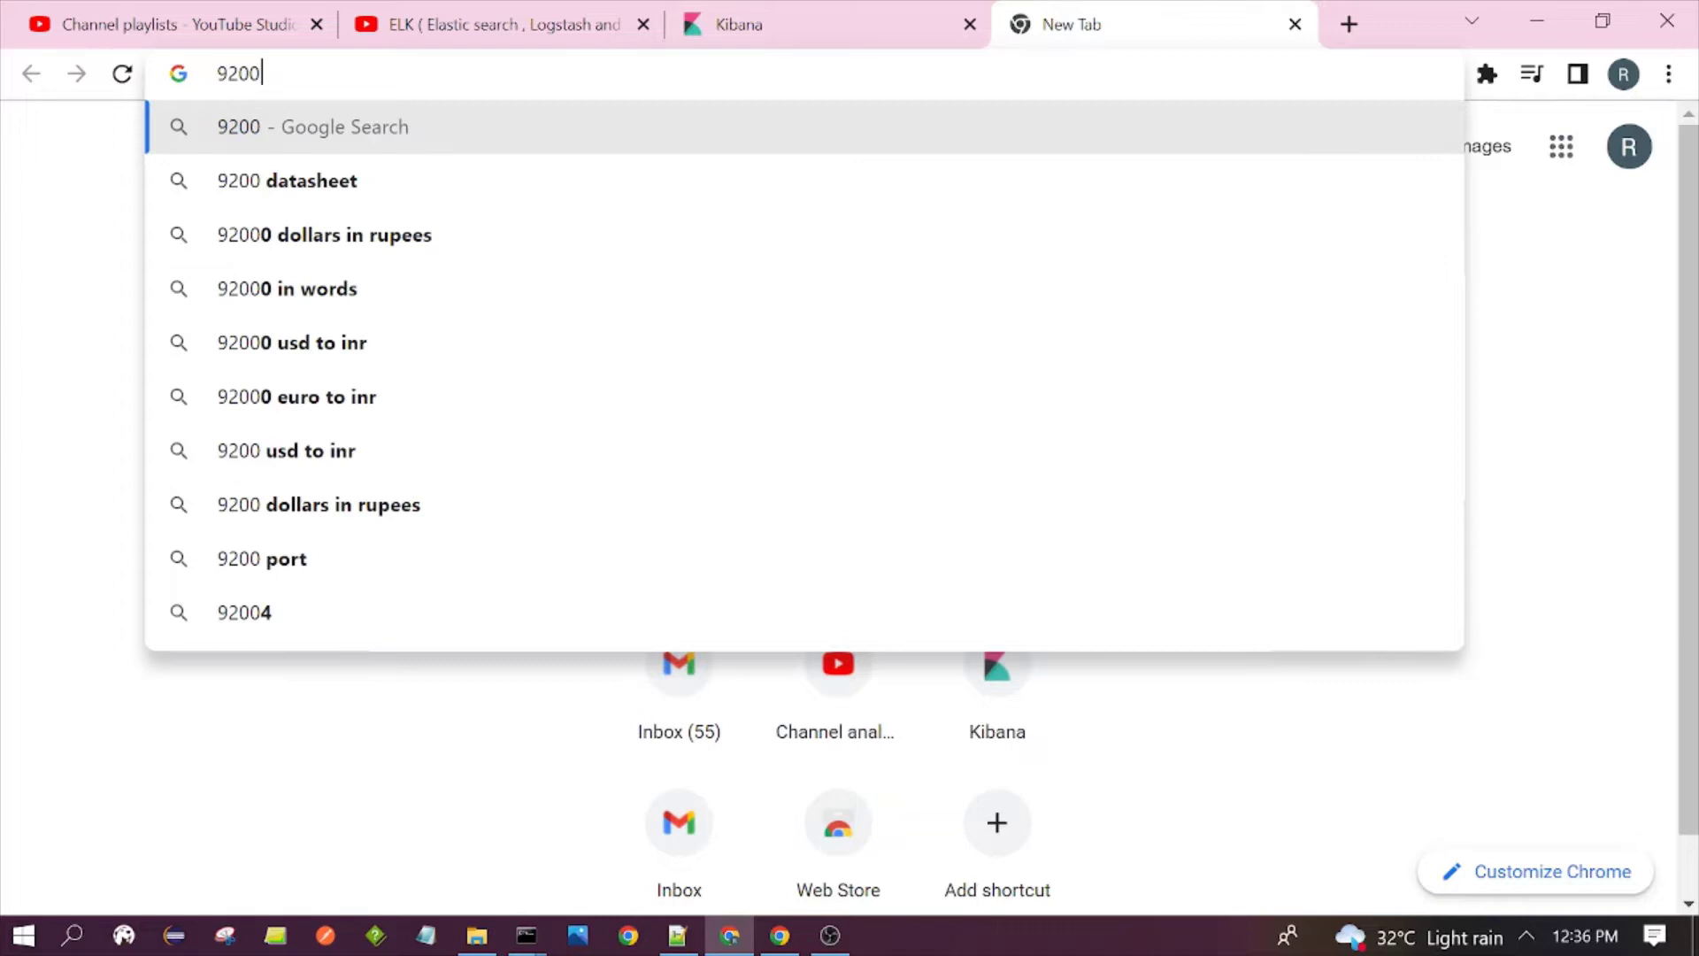
key("ctrl+a")
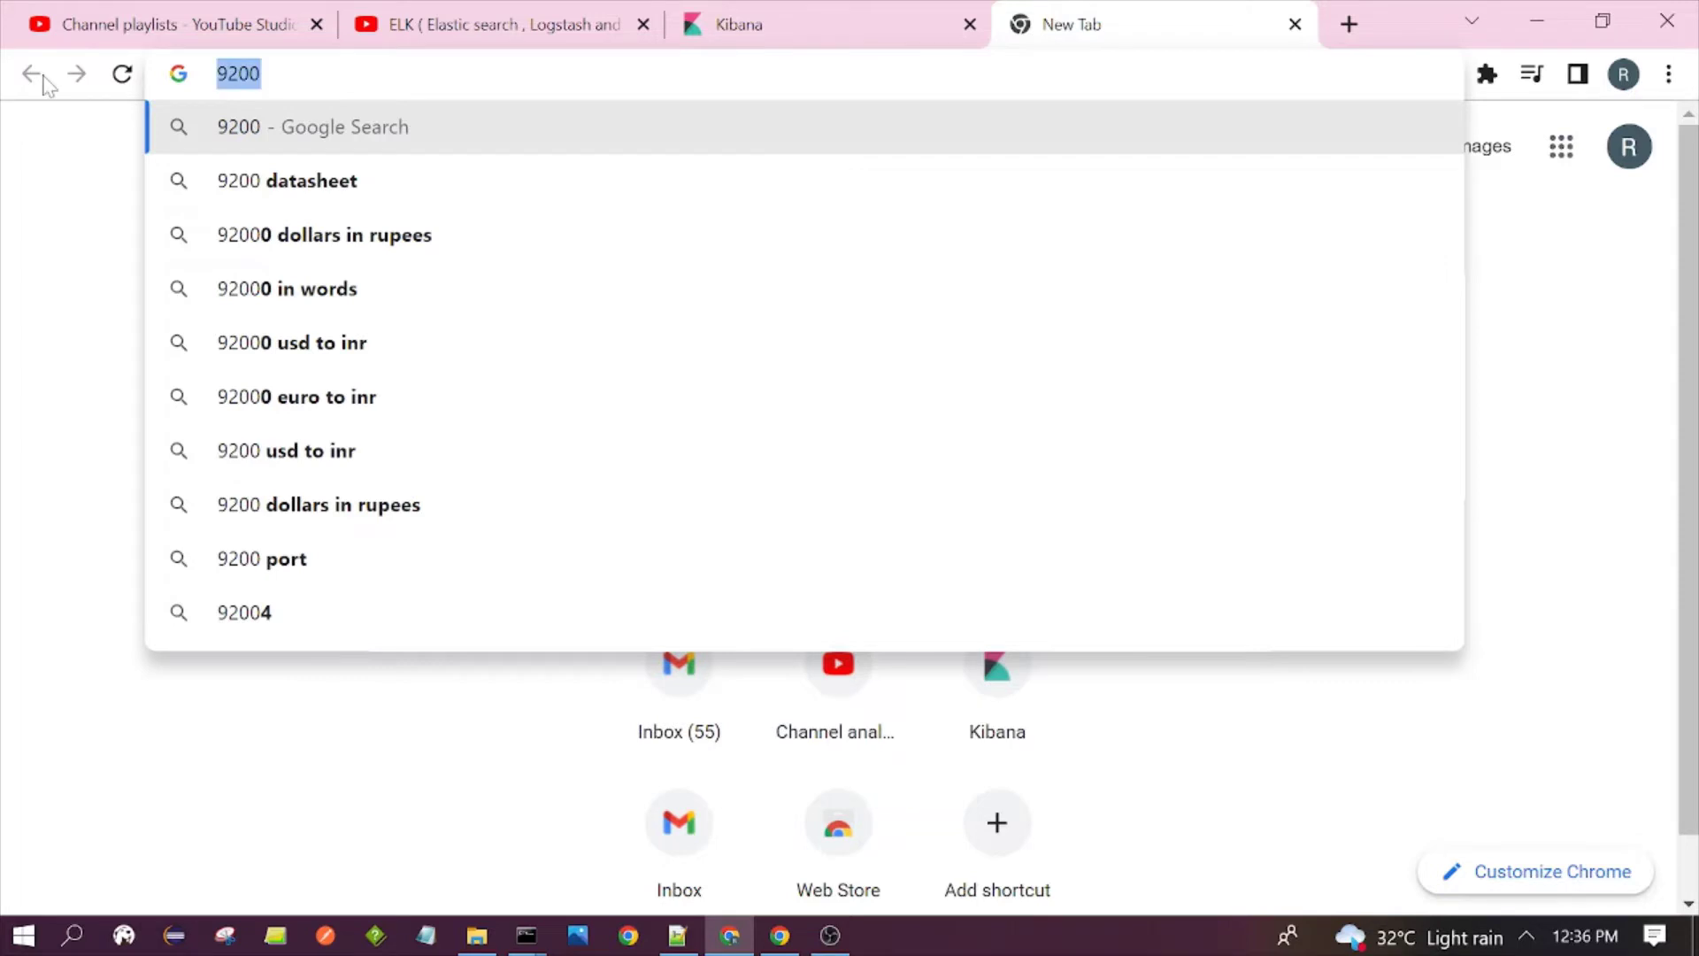
key("BackSpace")
type("localhost")
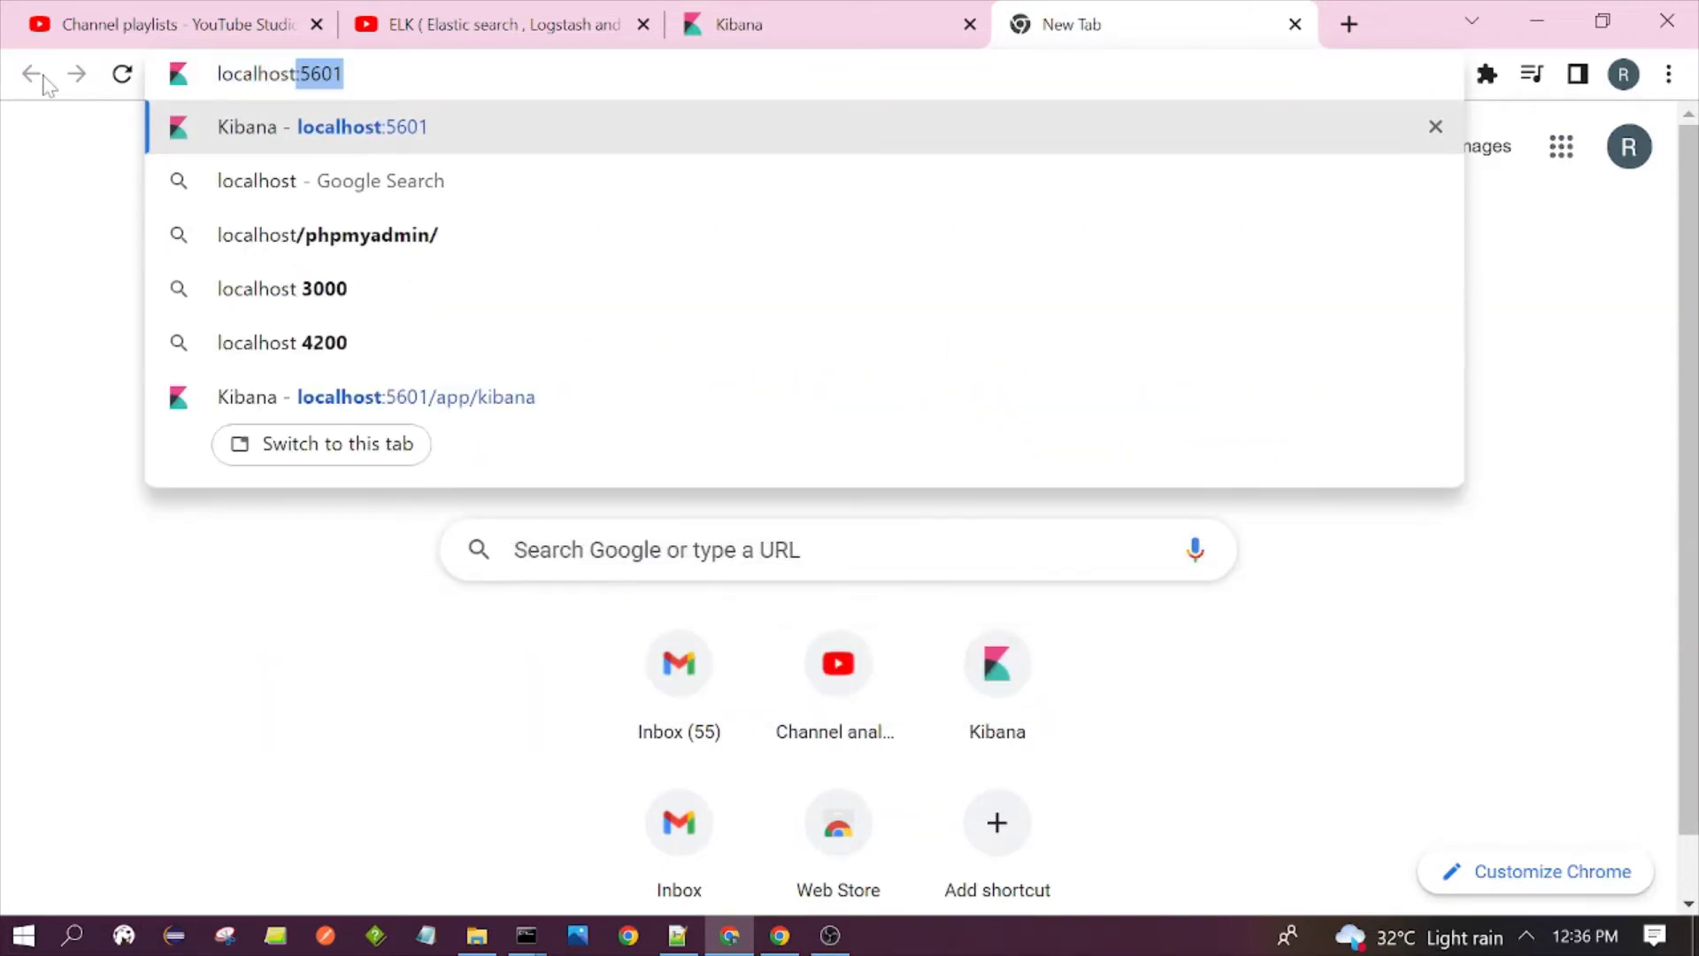
key("End")
key("BackSpace")
key("BackSpace")
key("BackSpace")
key("BackSpace")
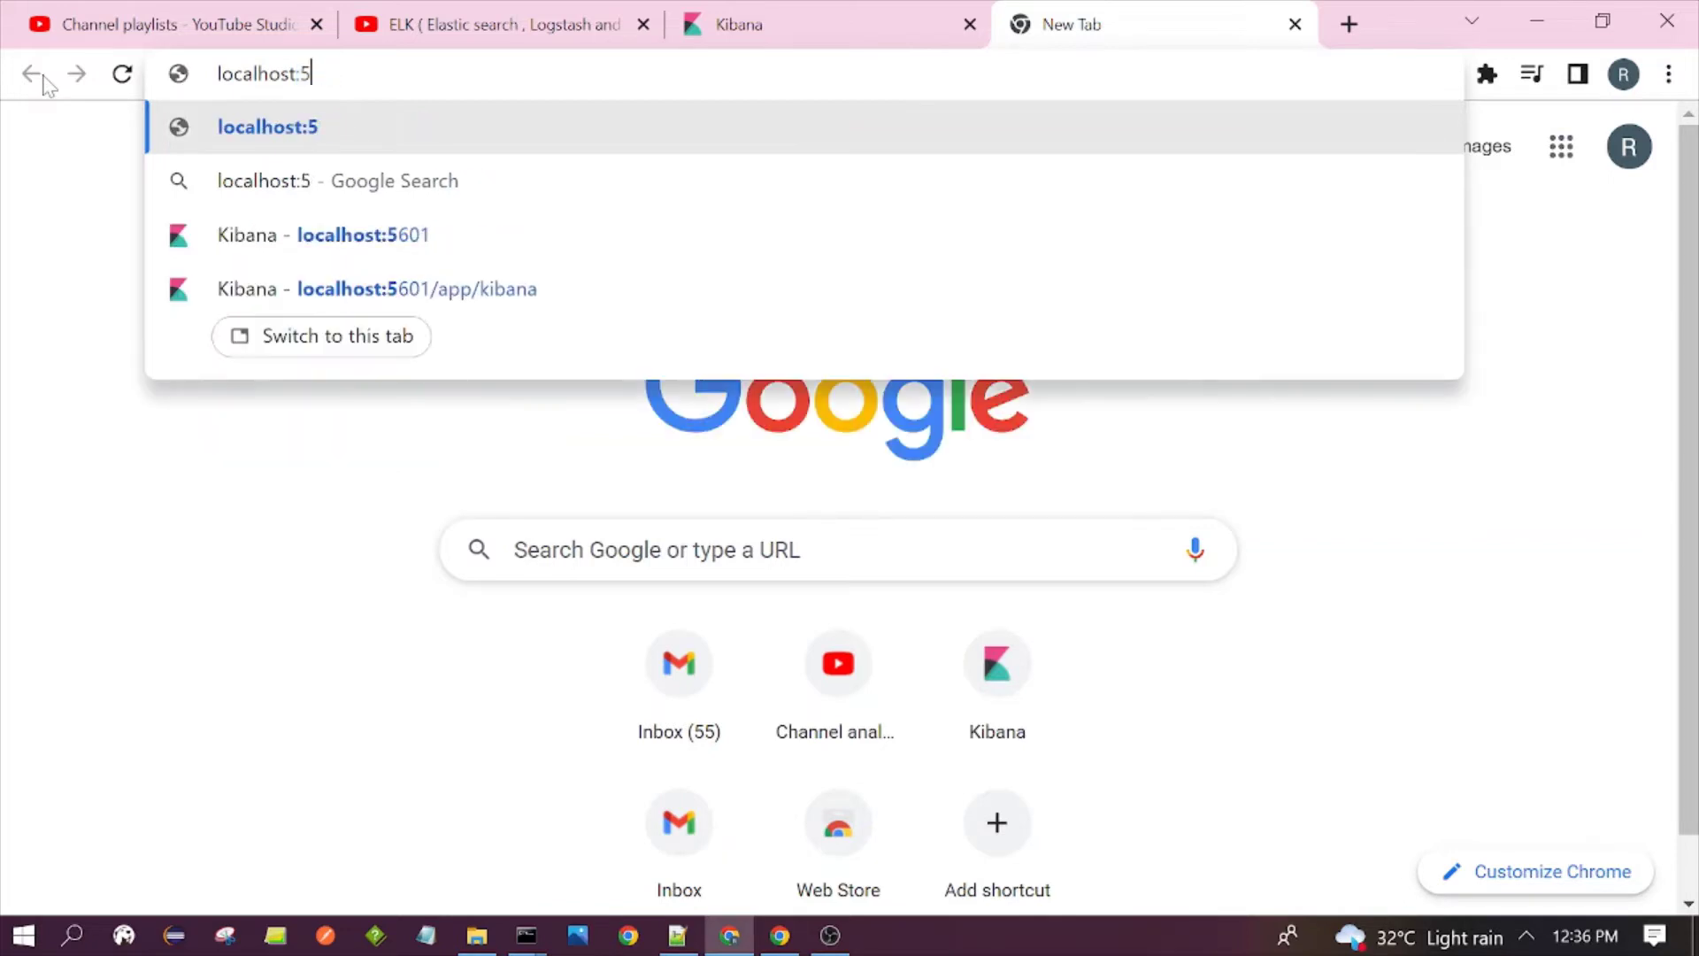
type("9200")
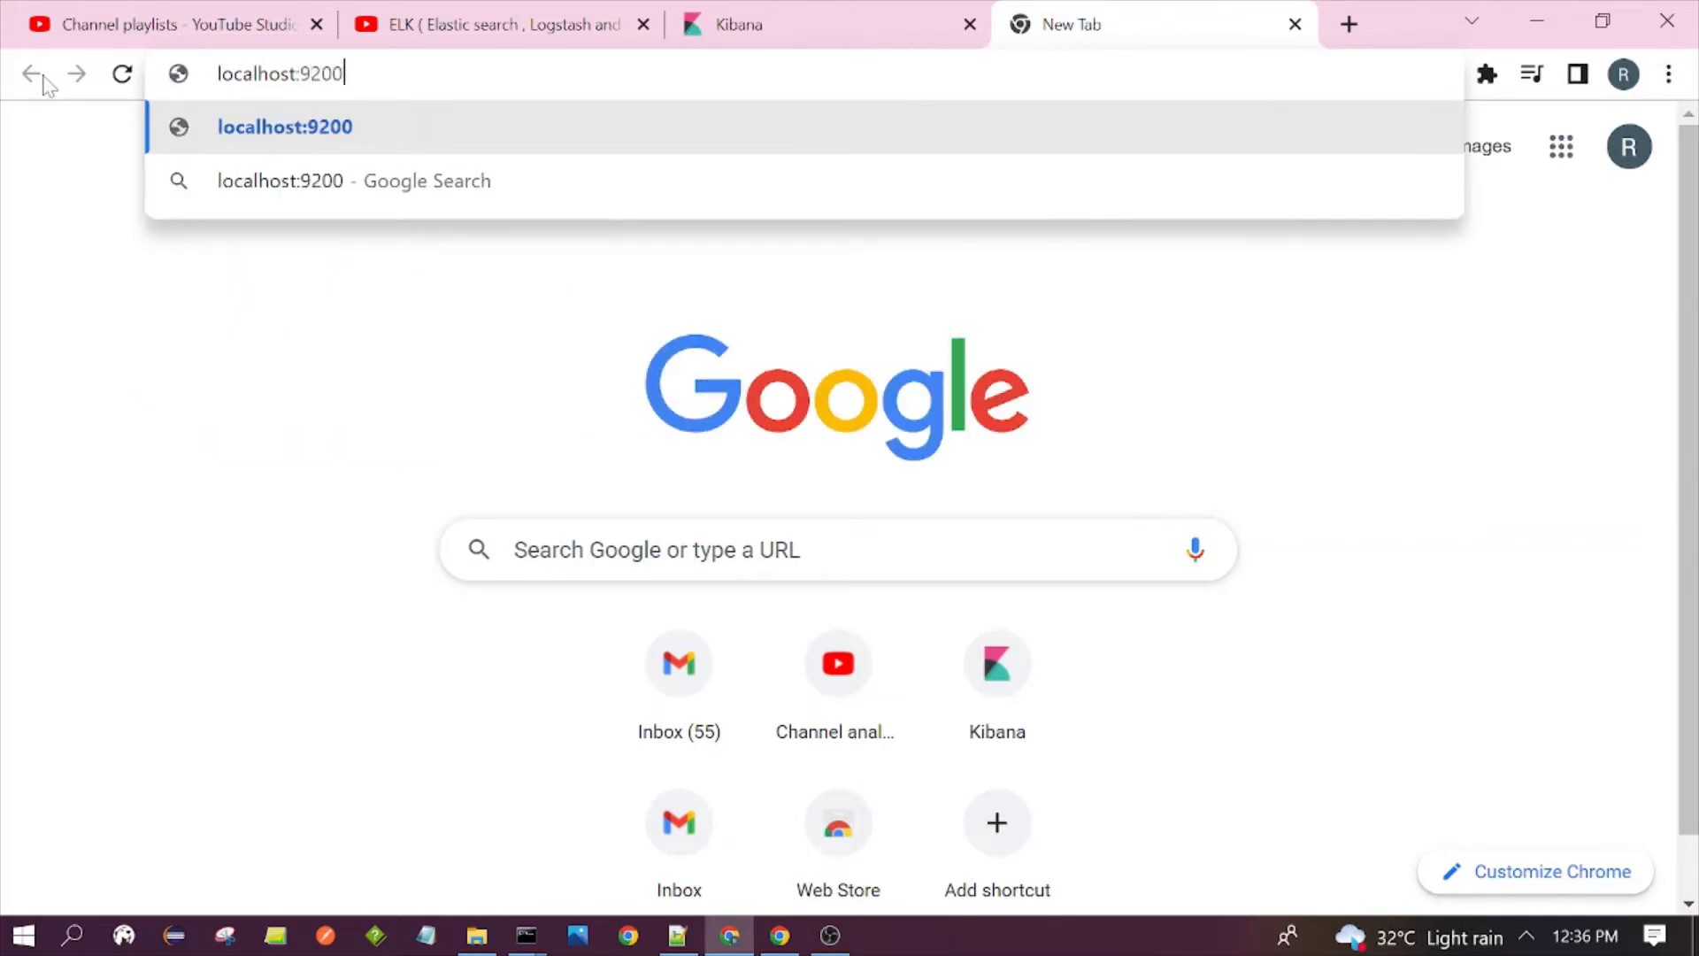
key("Return")
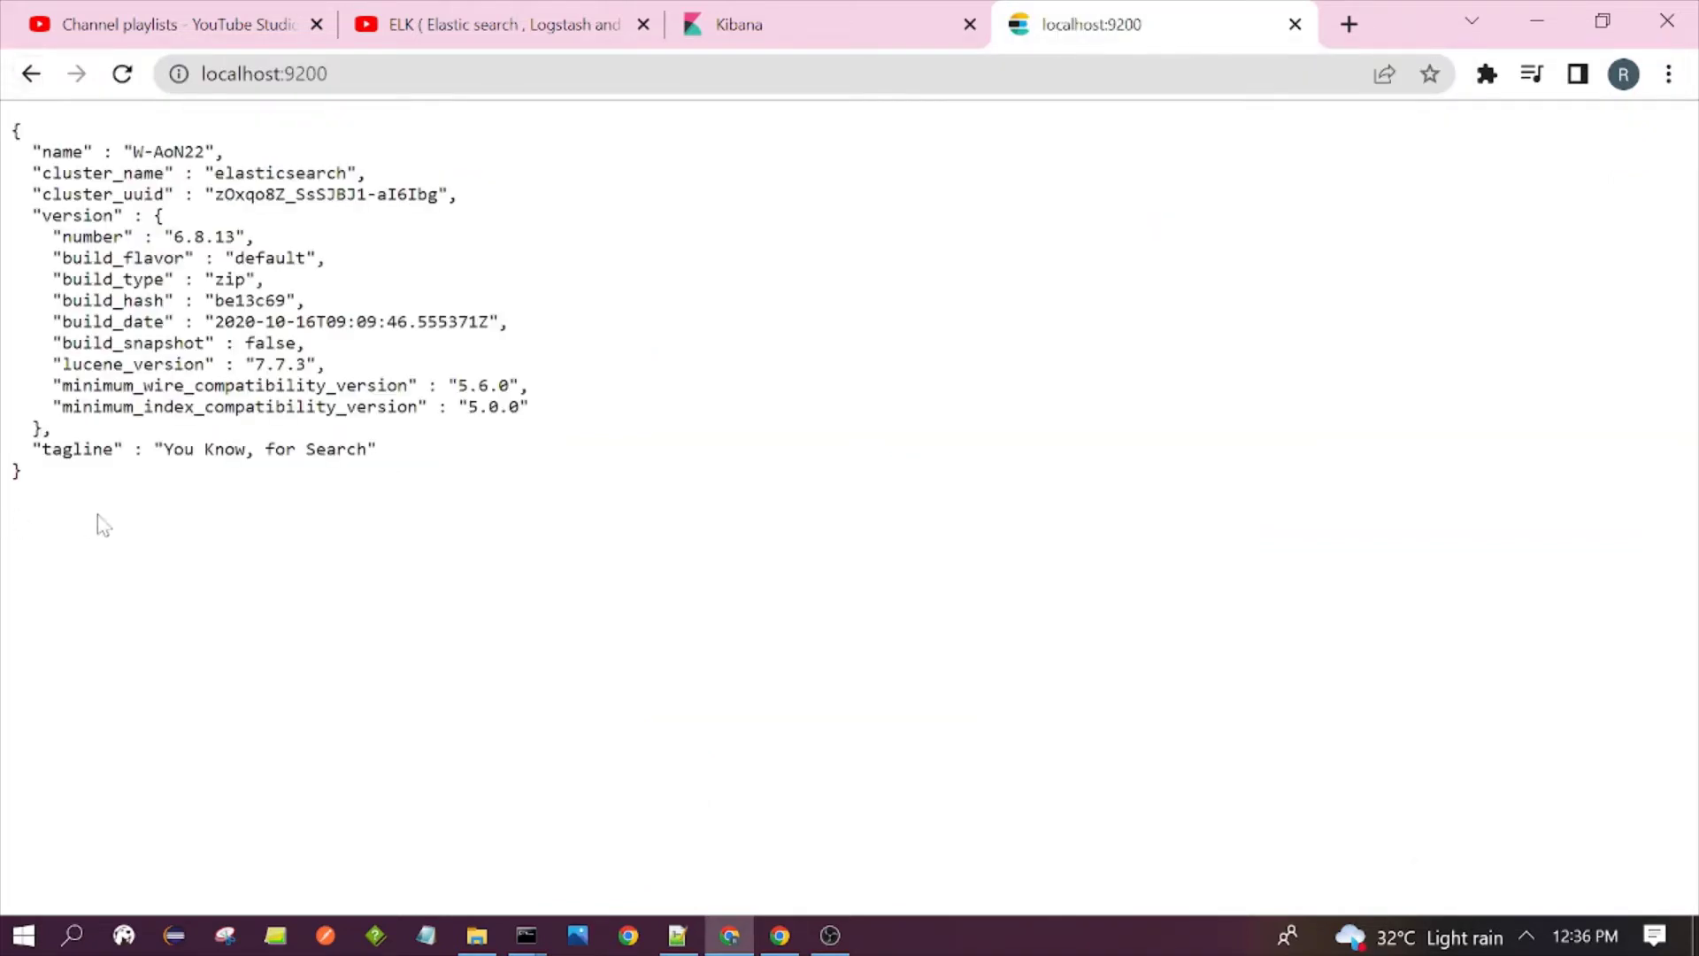
- Review the Elasticsearch 6.8.13 cluster info JSON returned at localhost:9200
left_click_drag(98, 523, 4, 84)
left_click(539, 524)
mouse_move(530, 938)
left_click(720, 848)
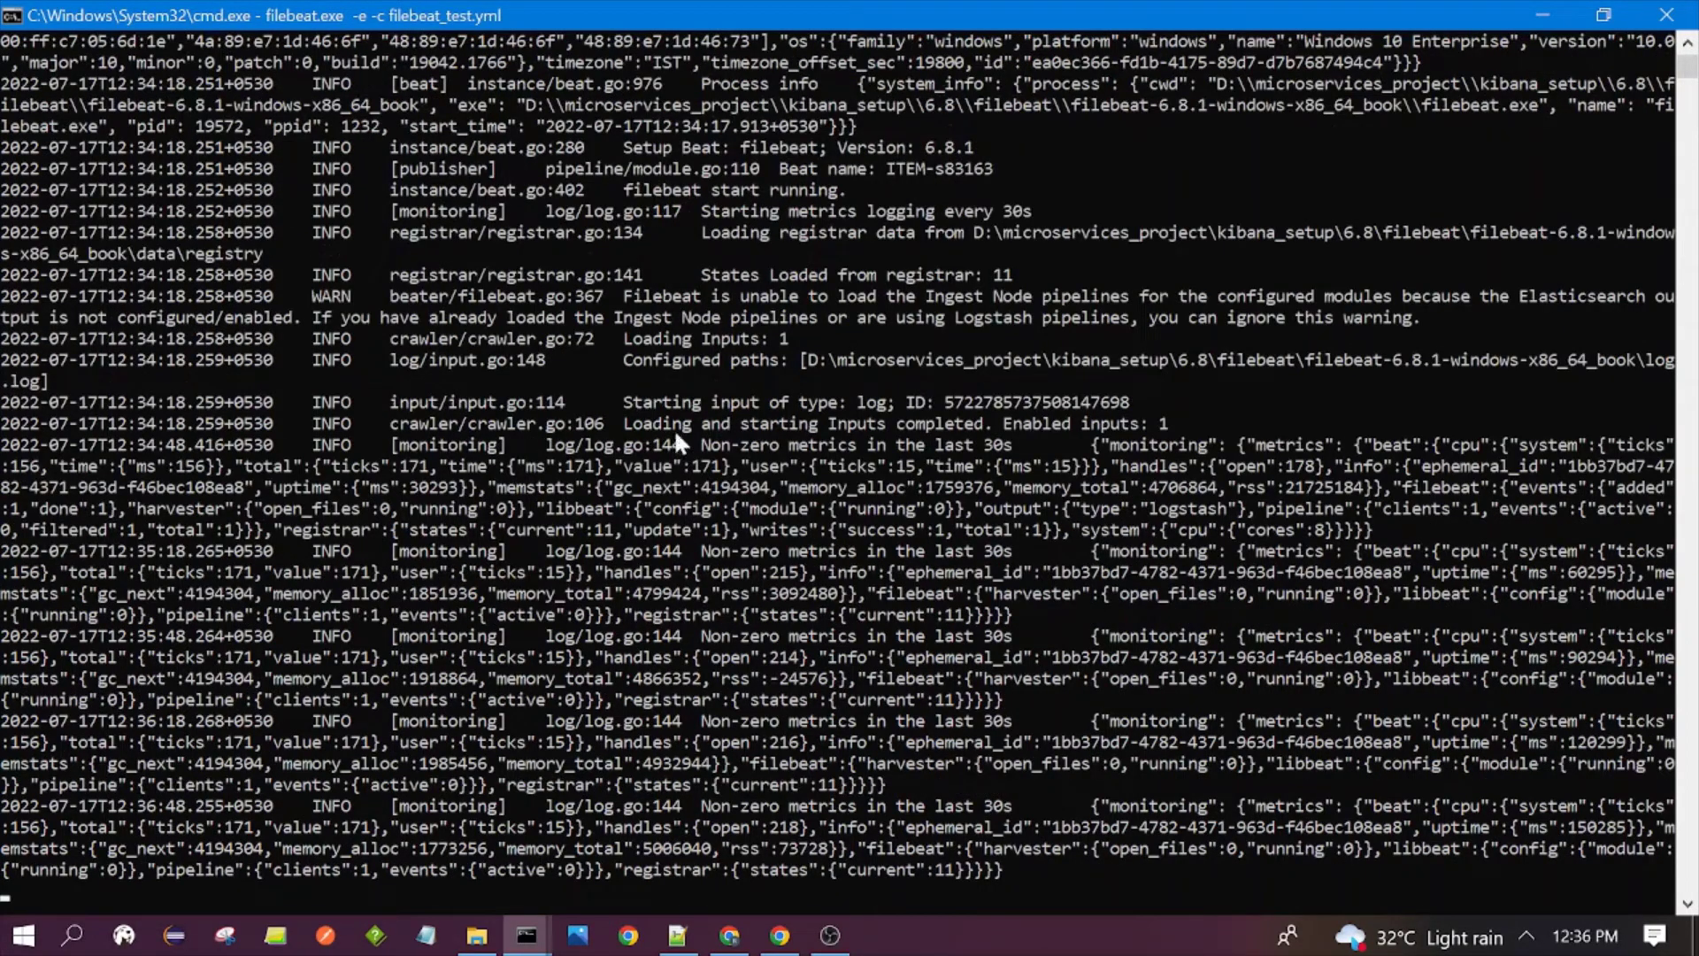
- Copy the configured paths entry from the filebeat console log
left_click_drag(628, 400, 1080, 428)
left_click(630, 360)
left_click_drag(628, 358, 1207, 361)
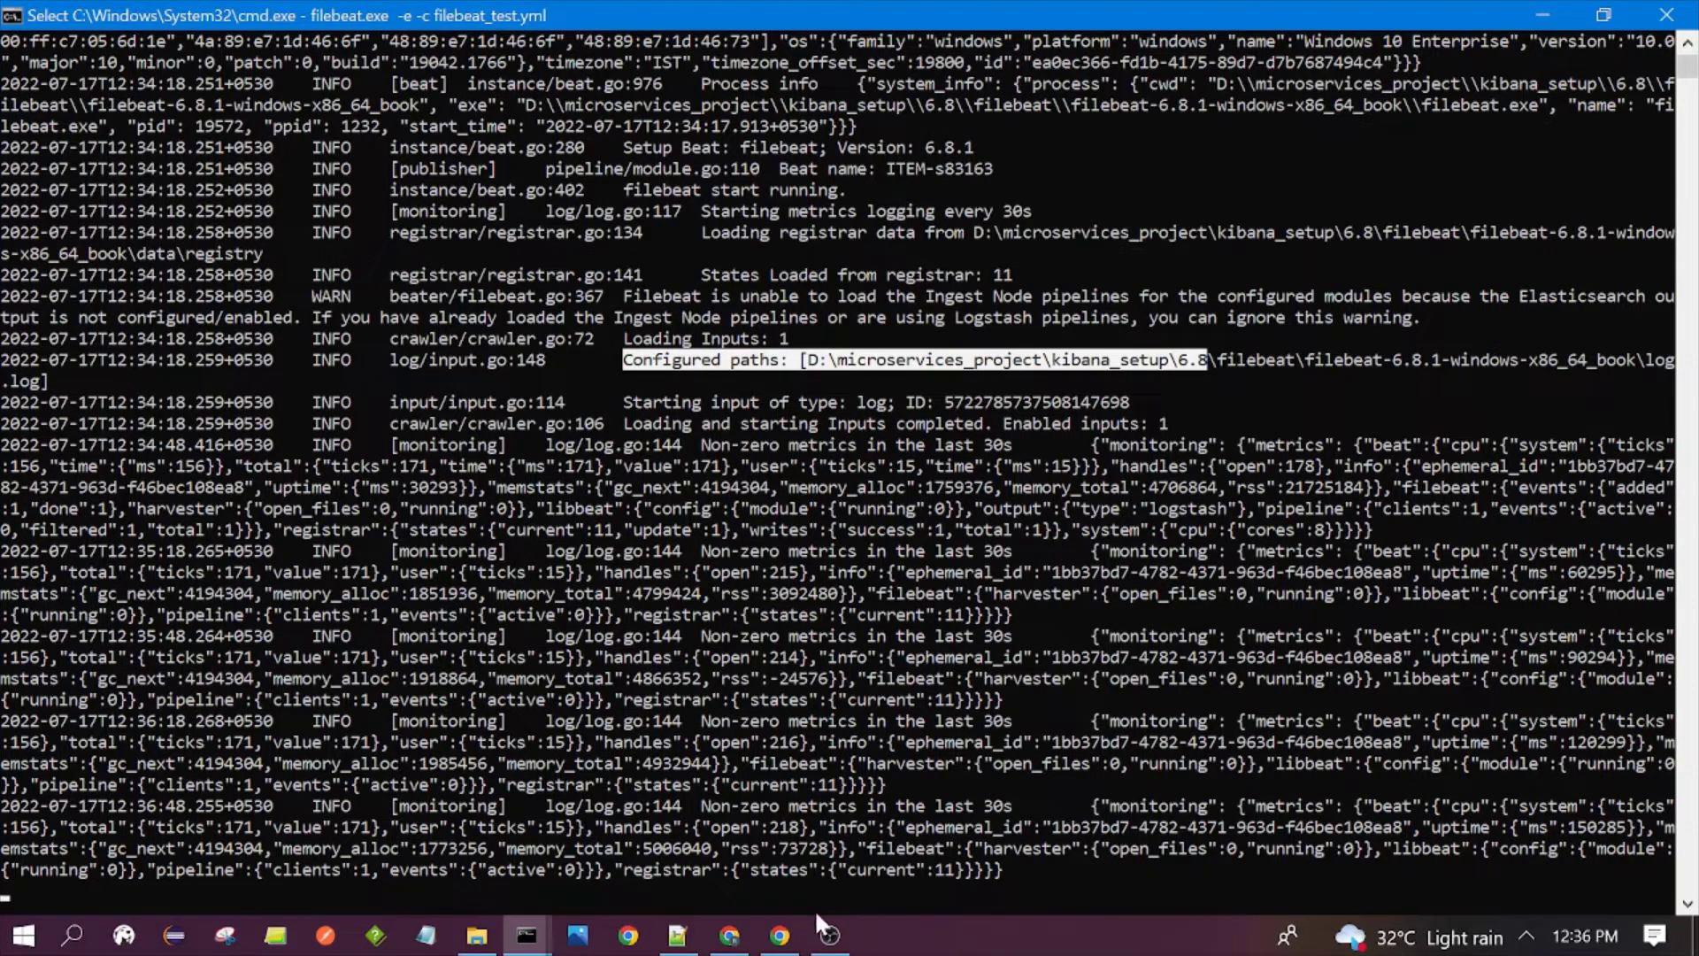
right_click(815, 370)
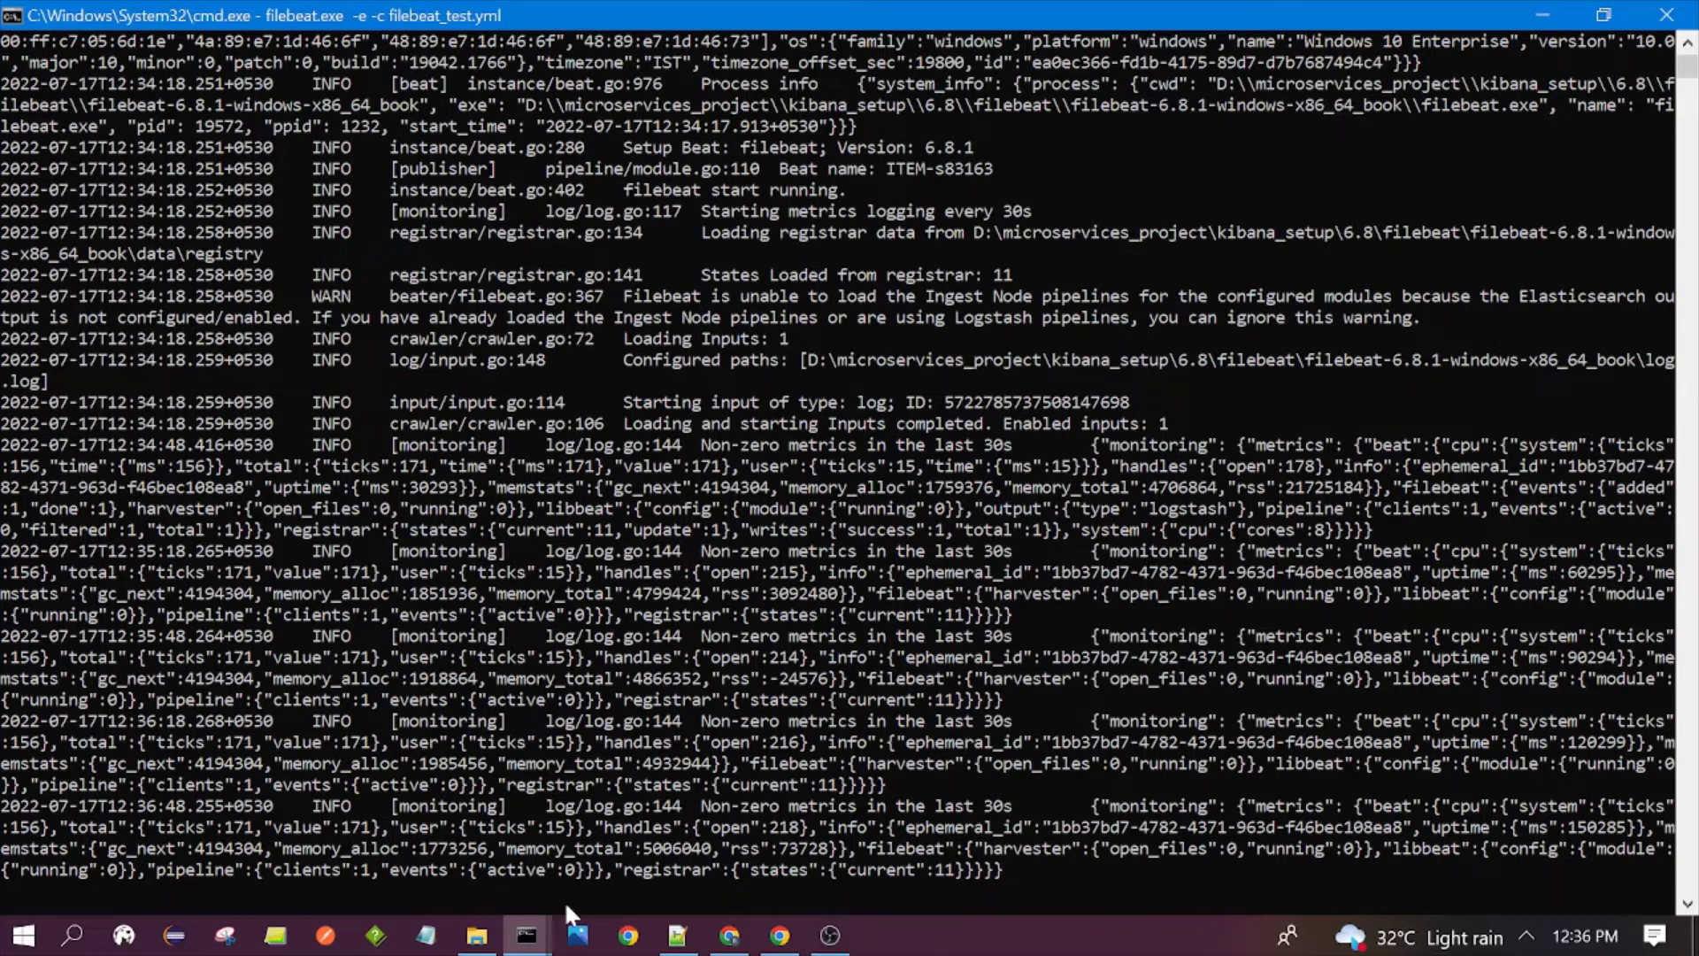
- Confirm the Logstash console shows its beats server started on port 5045
mouse_move(526, 934)
left_click(973, 850)
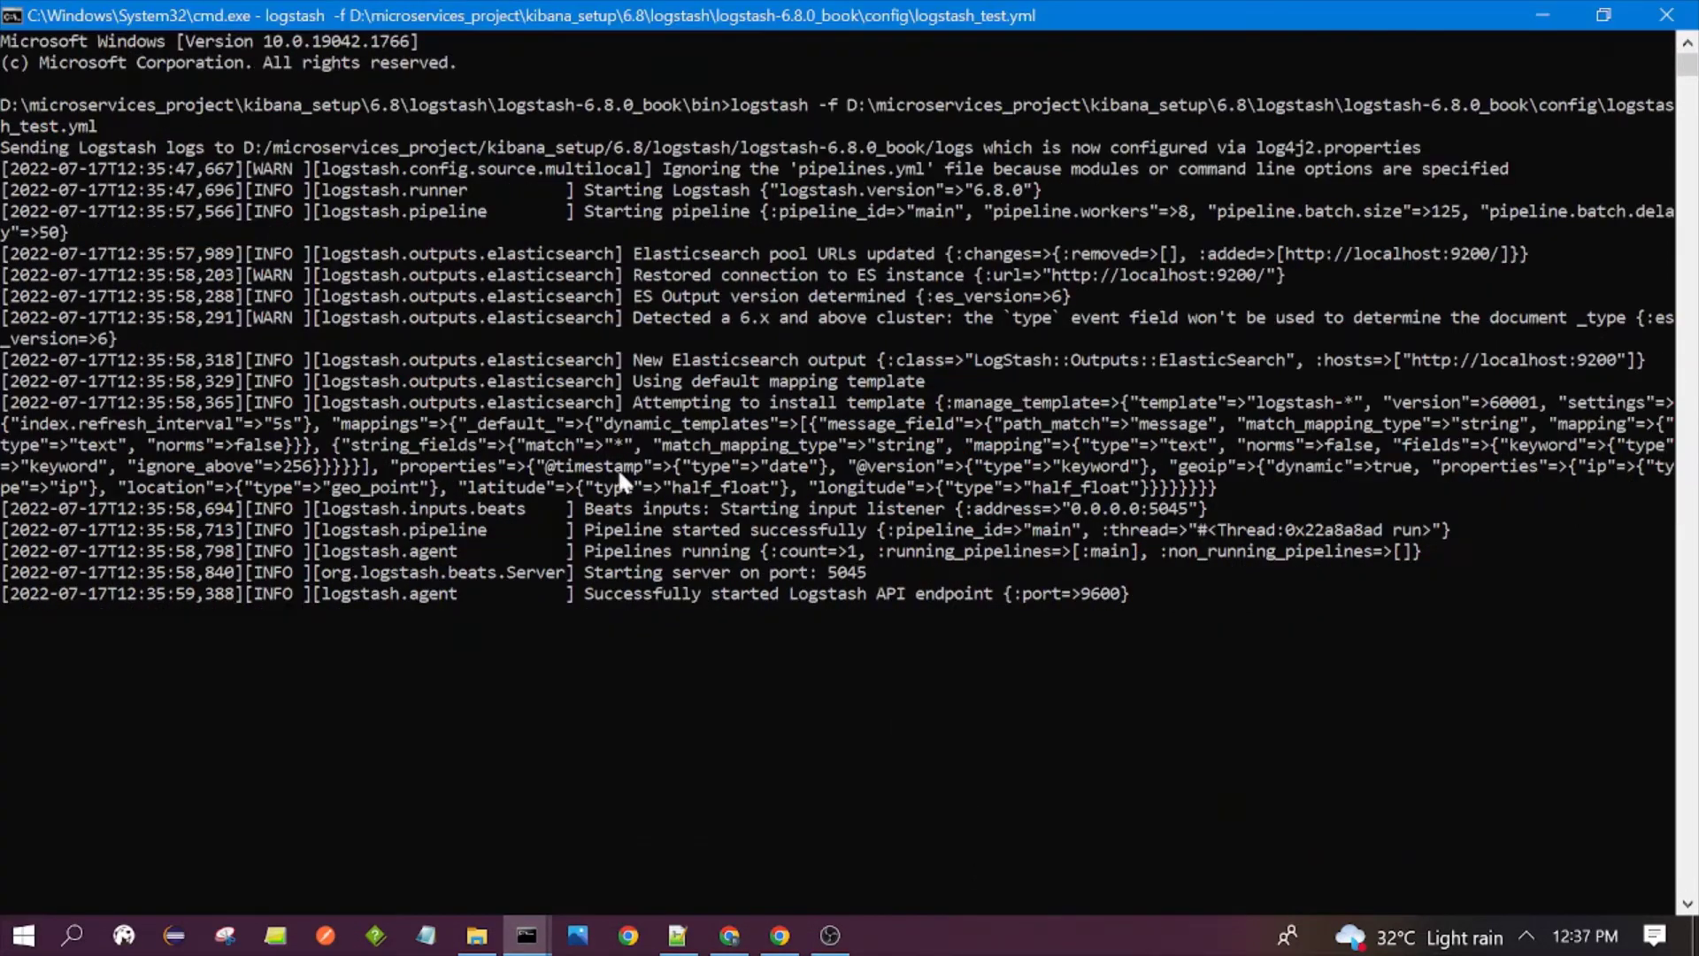
left_click_drag(586, 570, 869, 586)
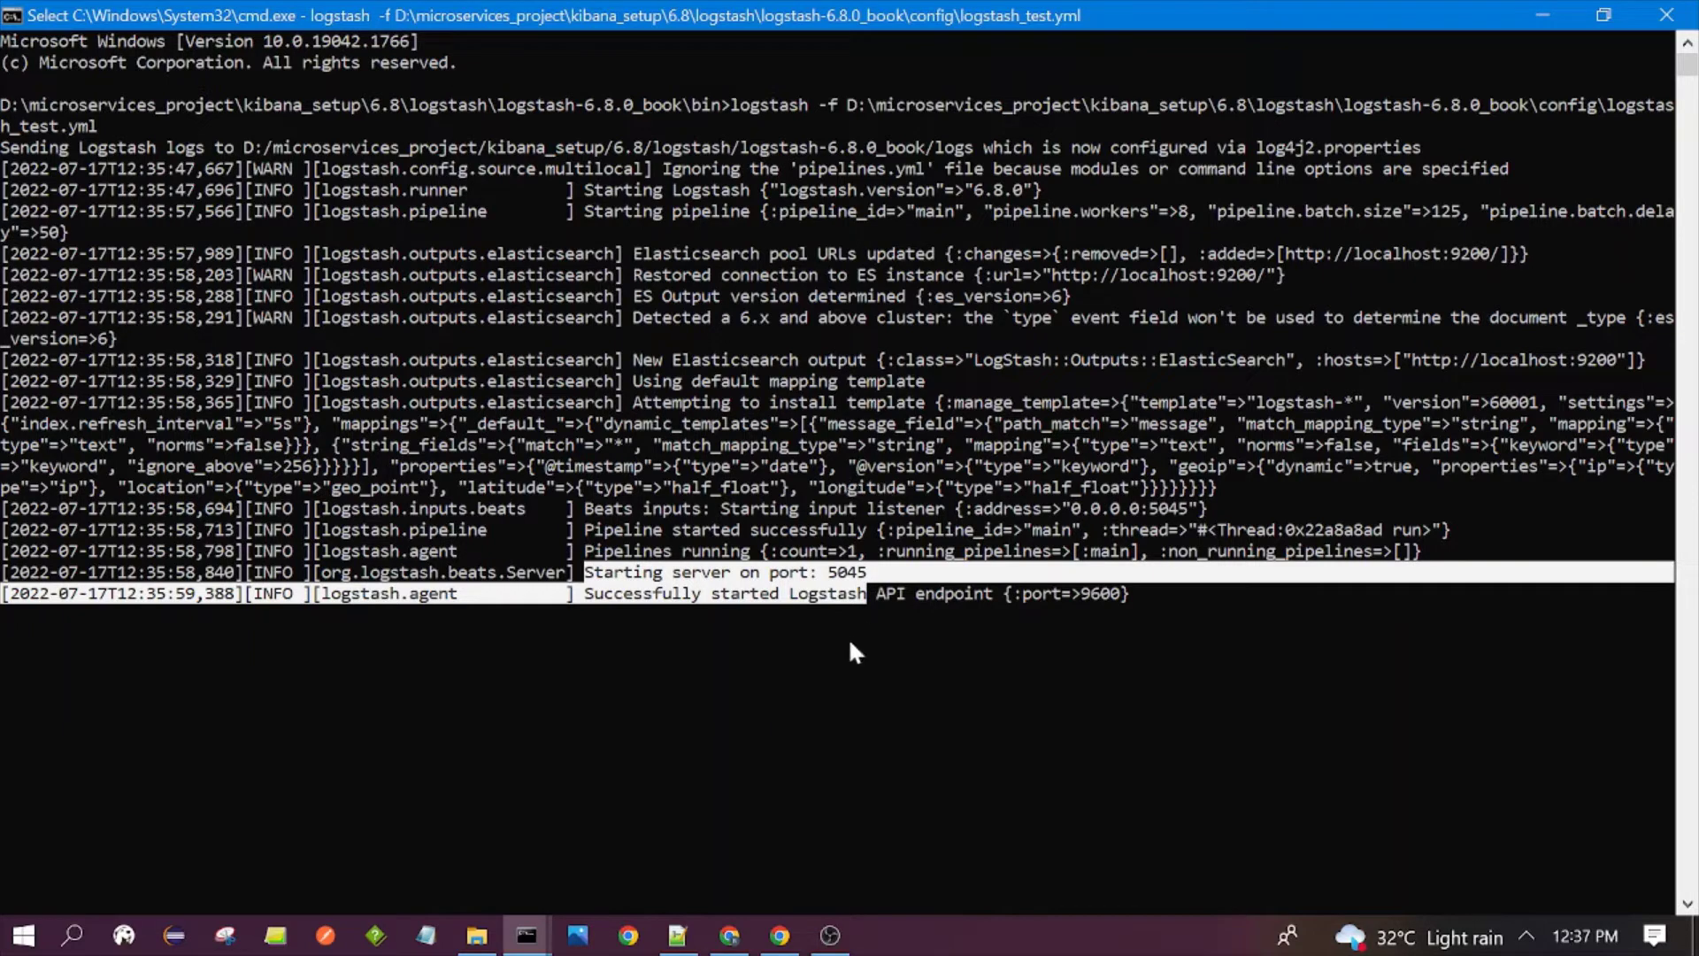
left_click(638, 572)
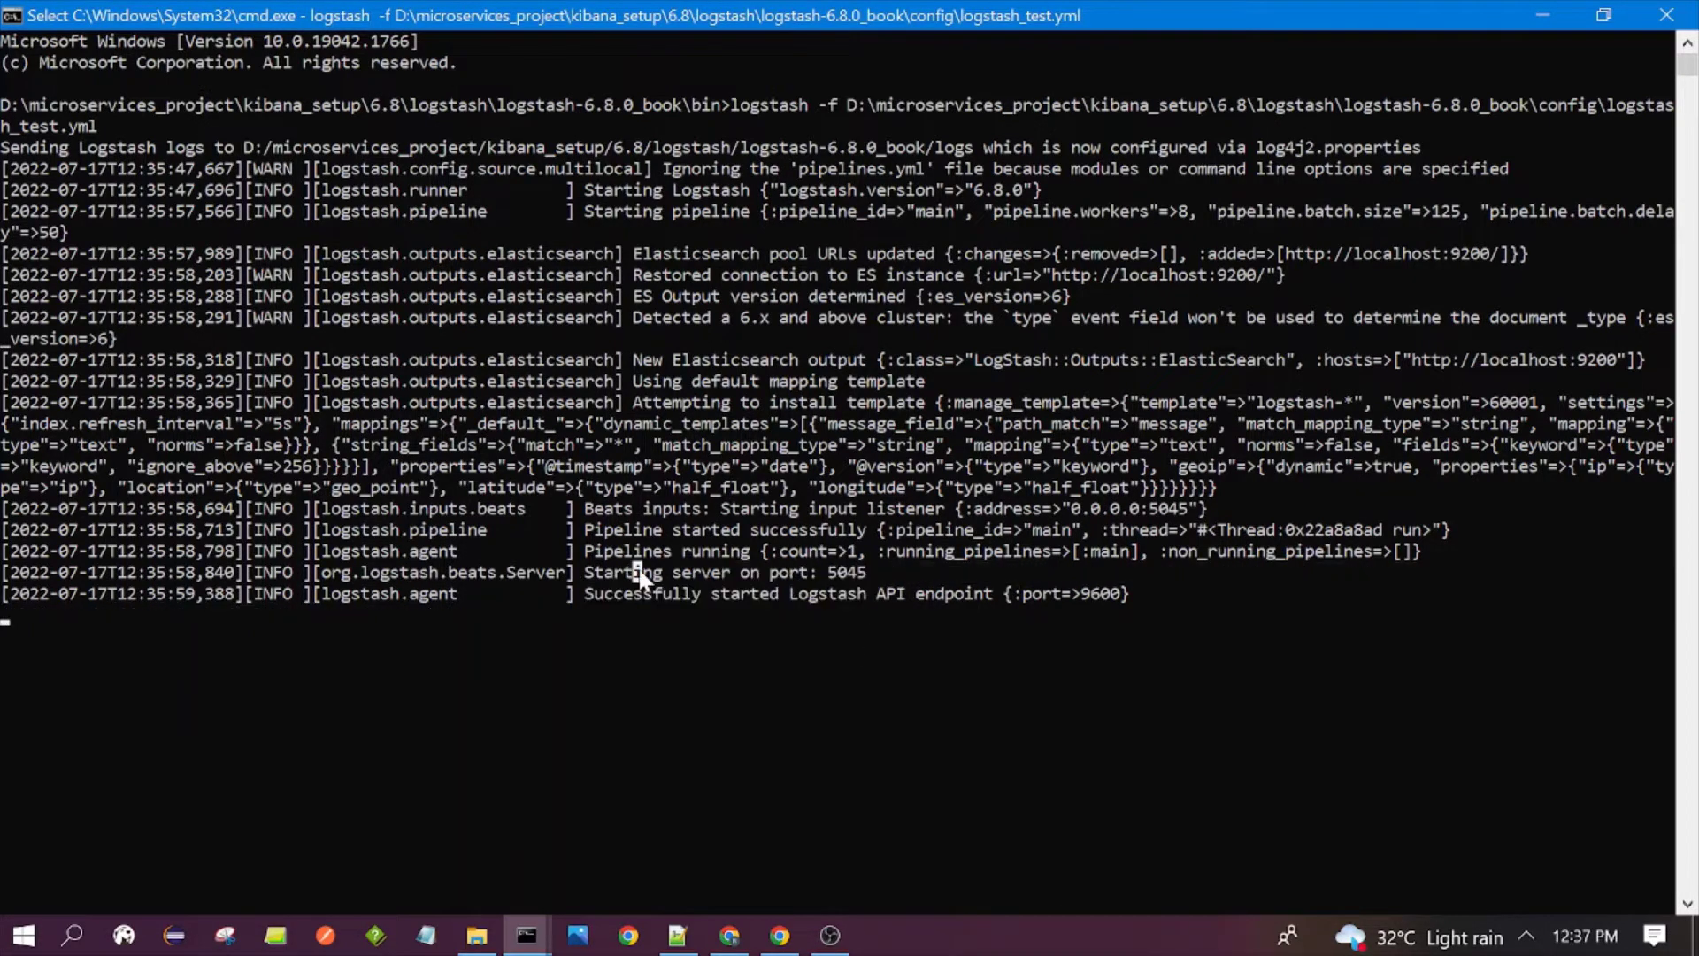
left_click(677, 935)
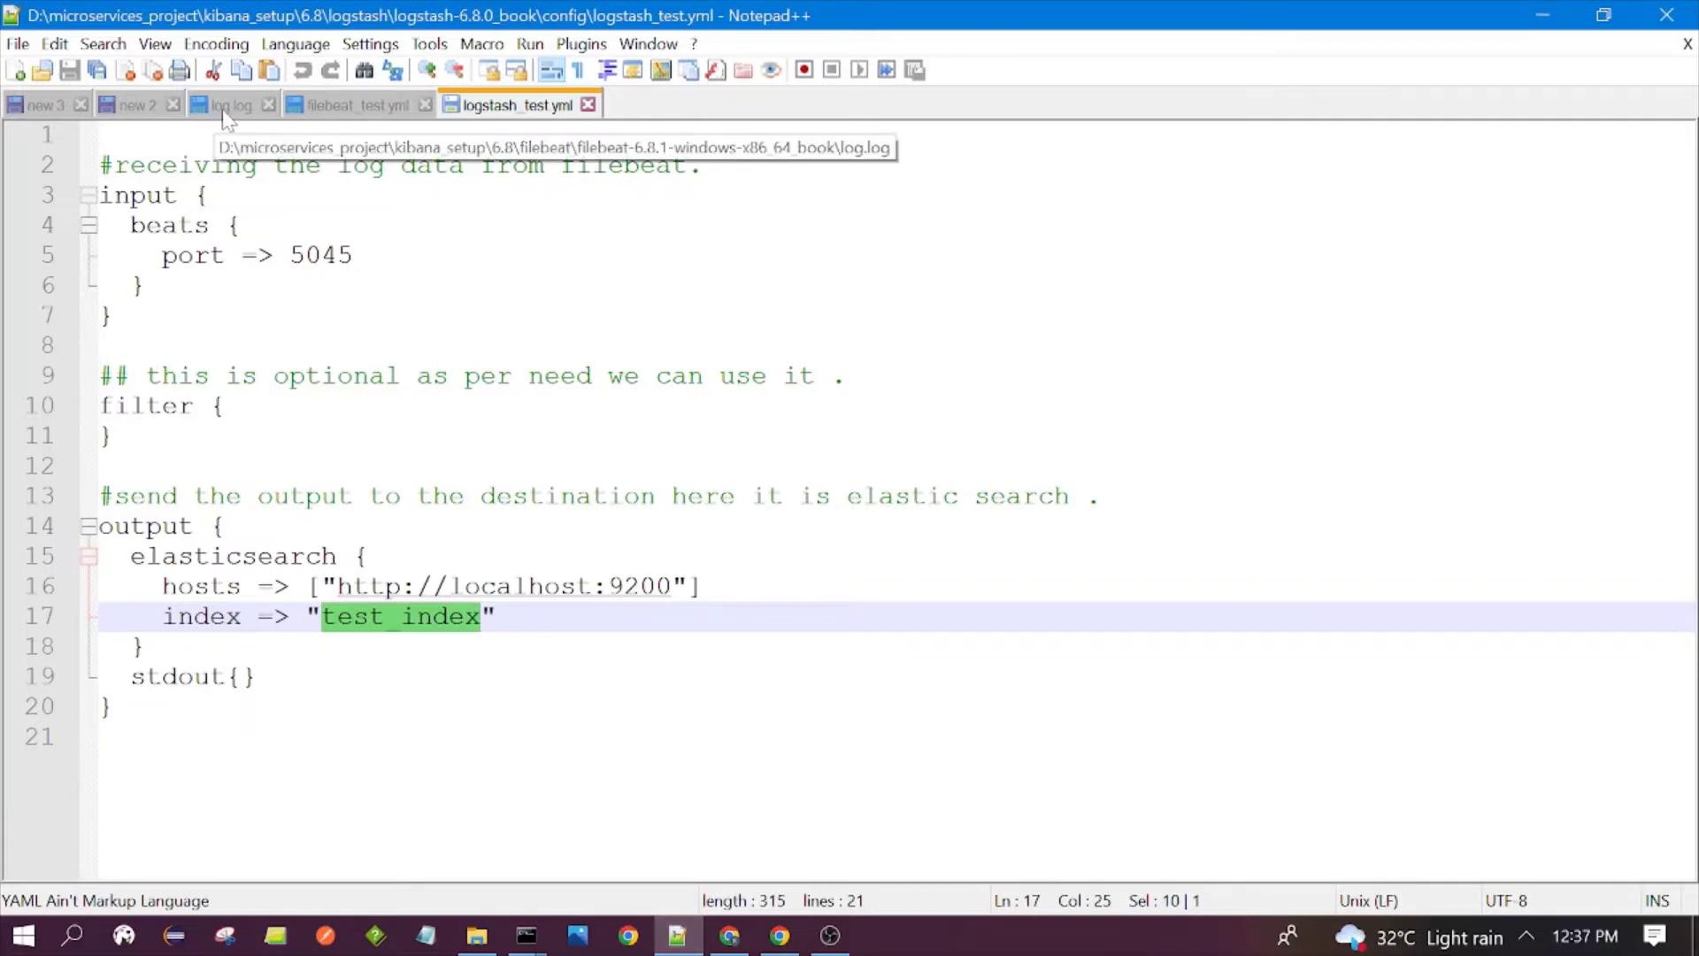
- Switch to the 'new 2' ELK notes and highlight 'filebeat' and 'log file' on line 4
left_click(224, 106)
left_click(134, 105)
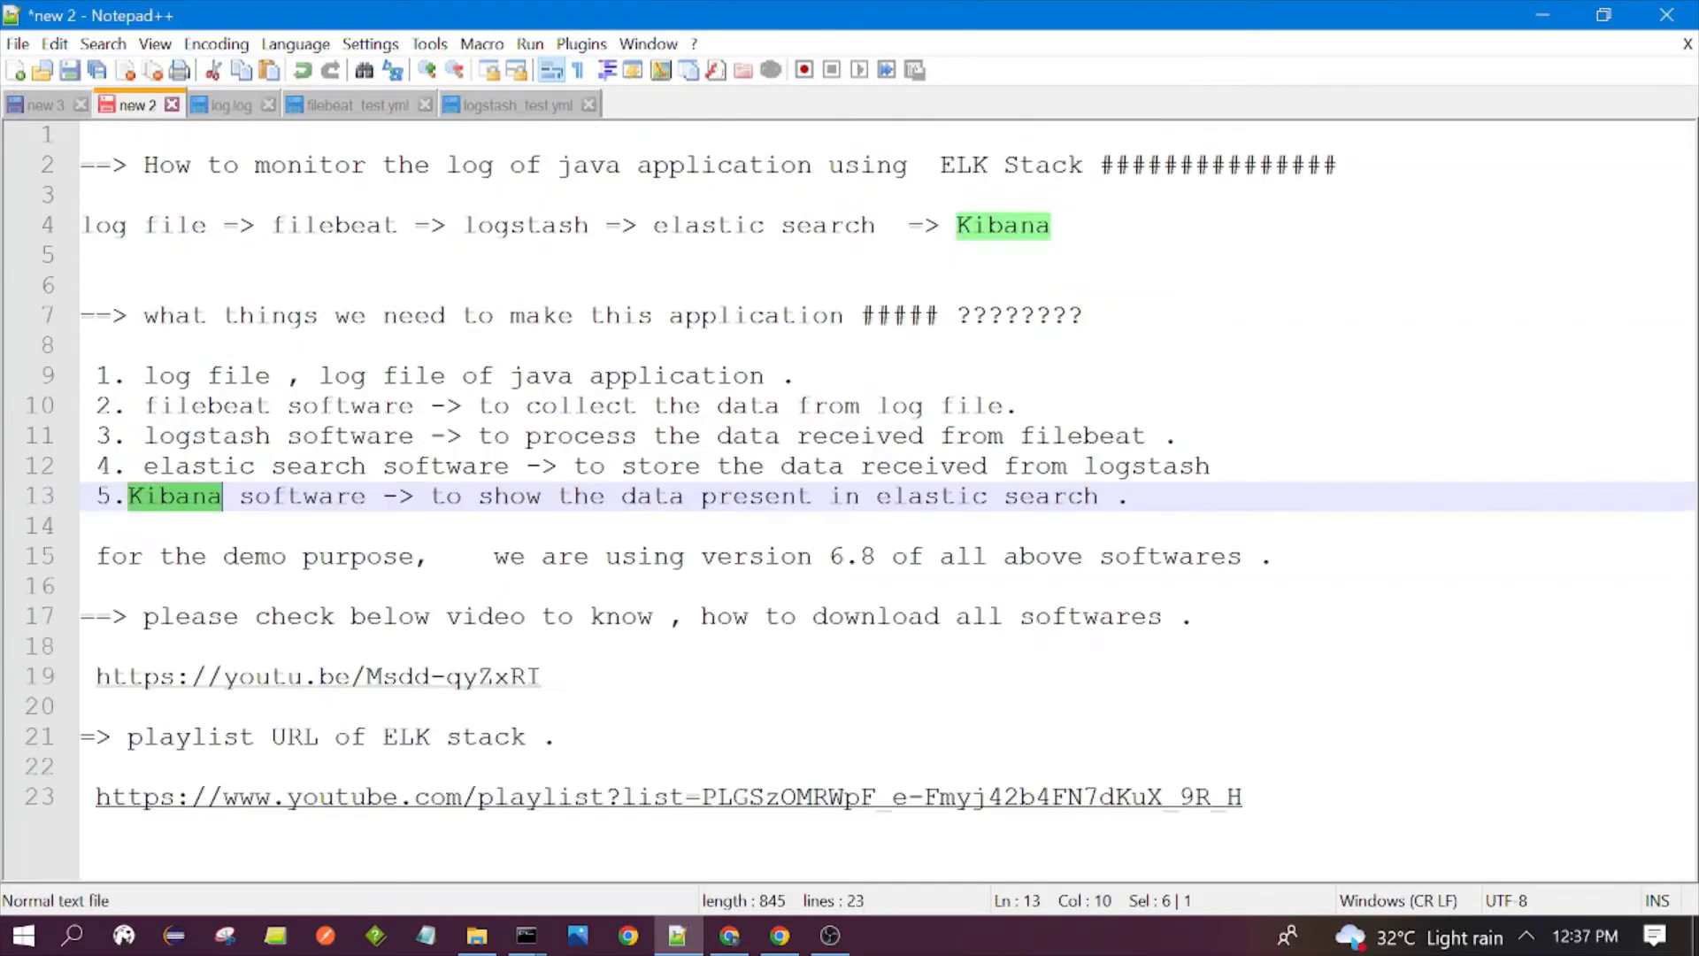
left_click(219, 376)
double_click(335, 226)
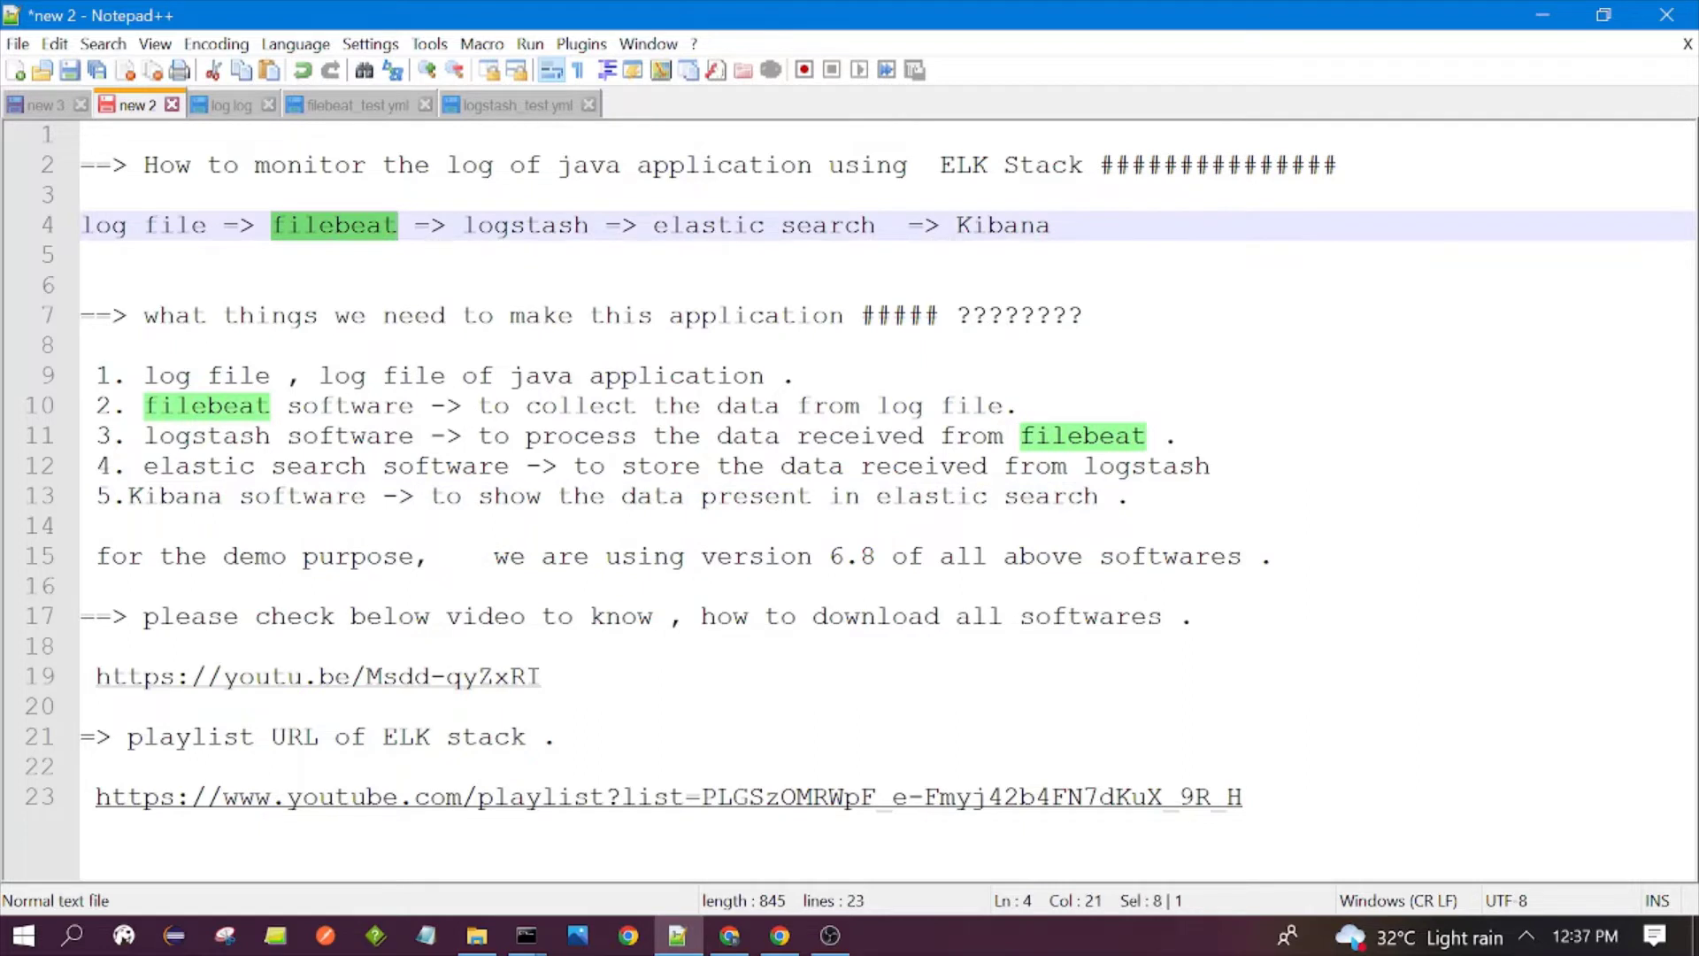
left_click_drag(207, 227, 83, 228)
left_click(104, 251)
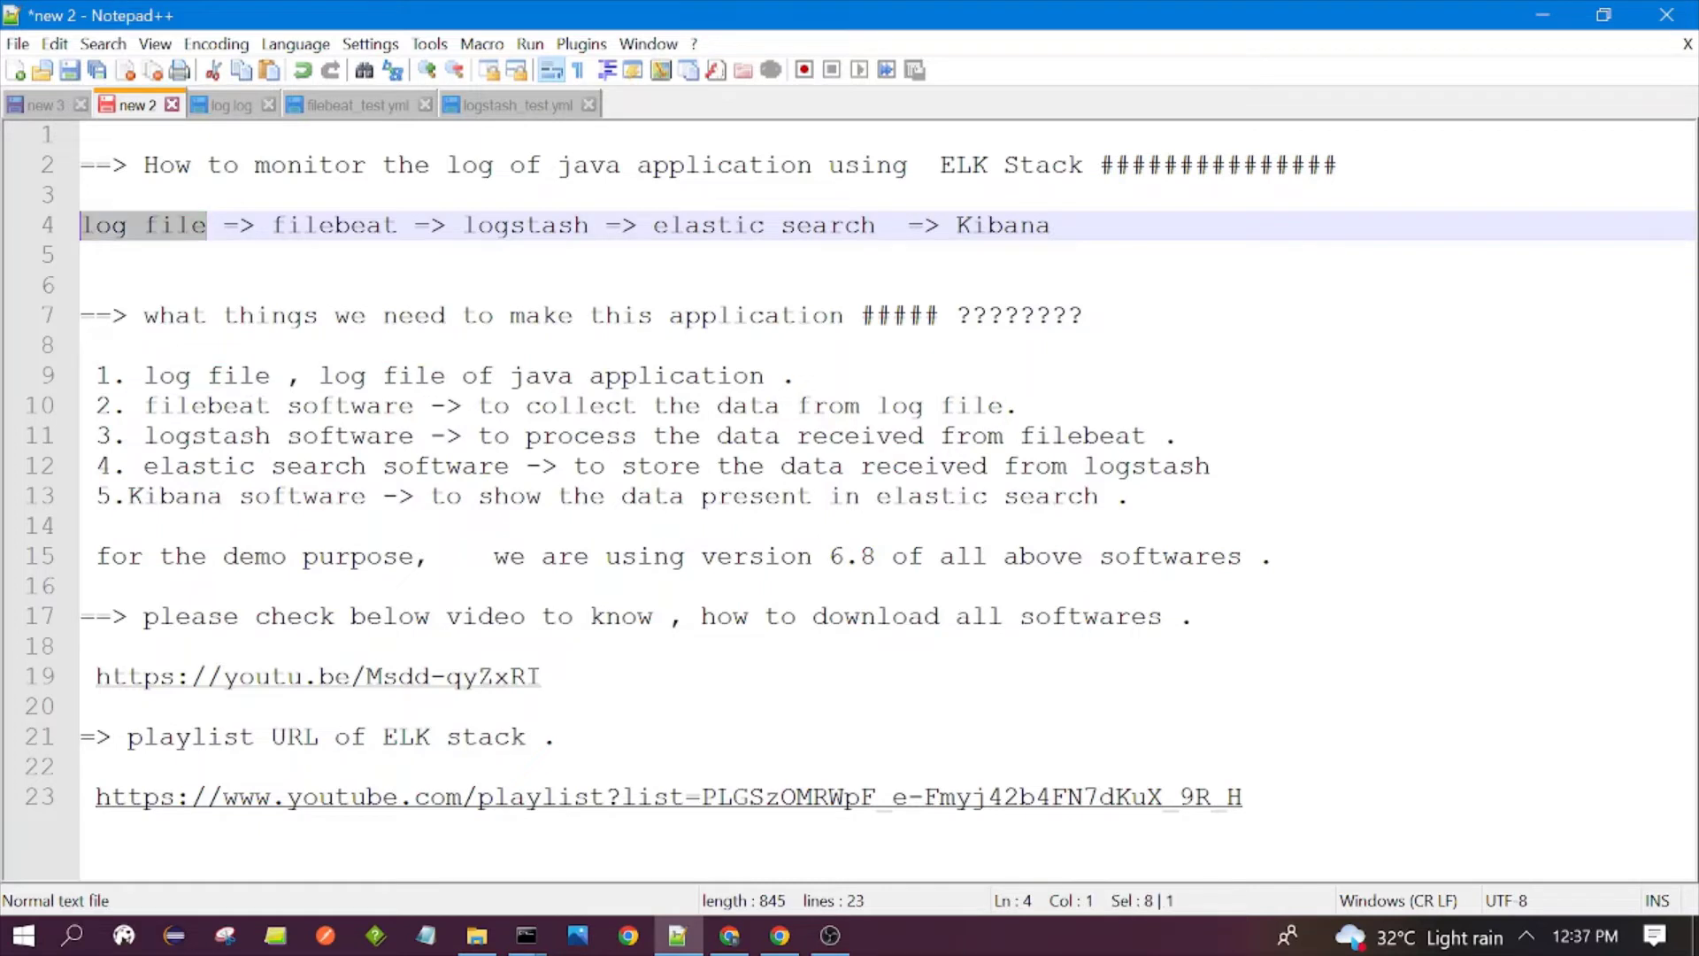
- Repeatedly highlight 'log file', the first stage of the pipeline line
left_click(142, 228)
left_click_drag(207, 226, 80, 226)
left_click(82, 256)
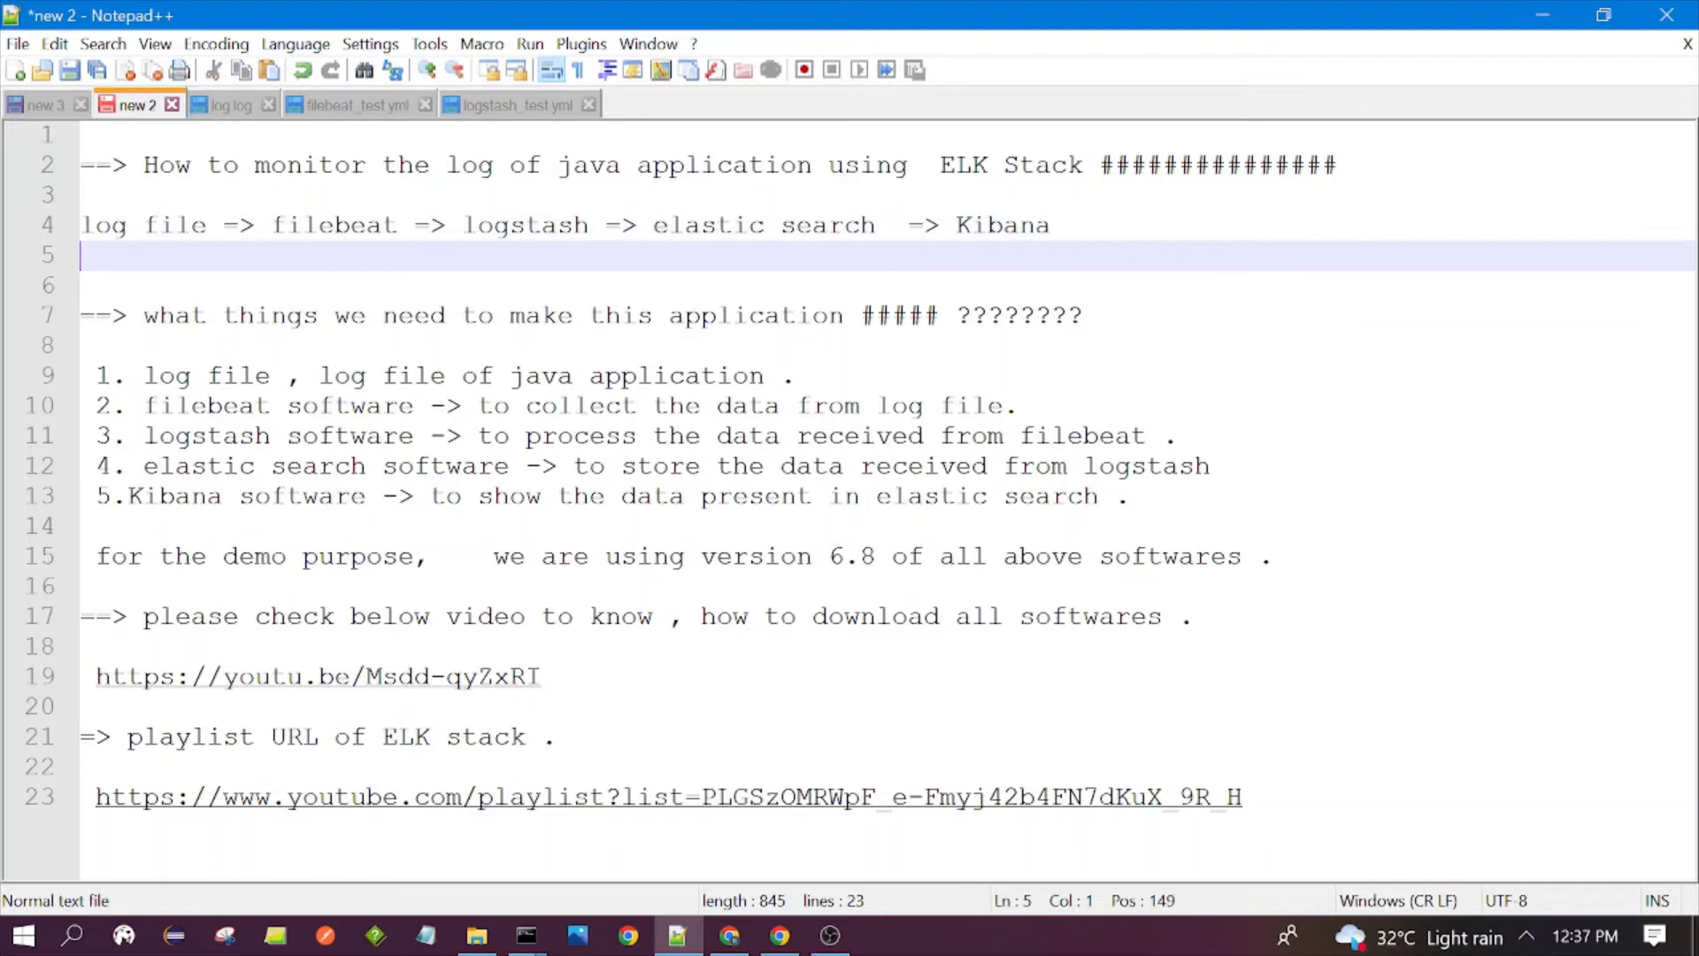
left_click_drag(207, 226, 82, 226)
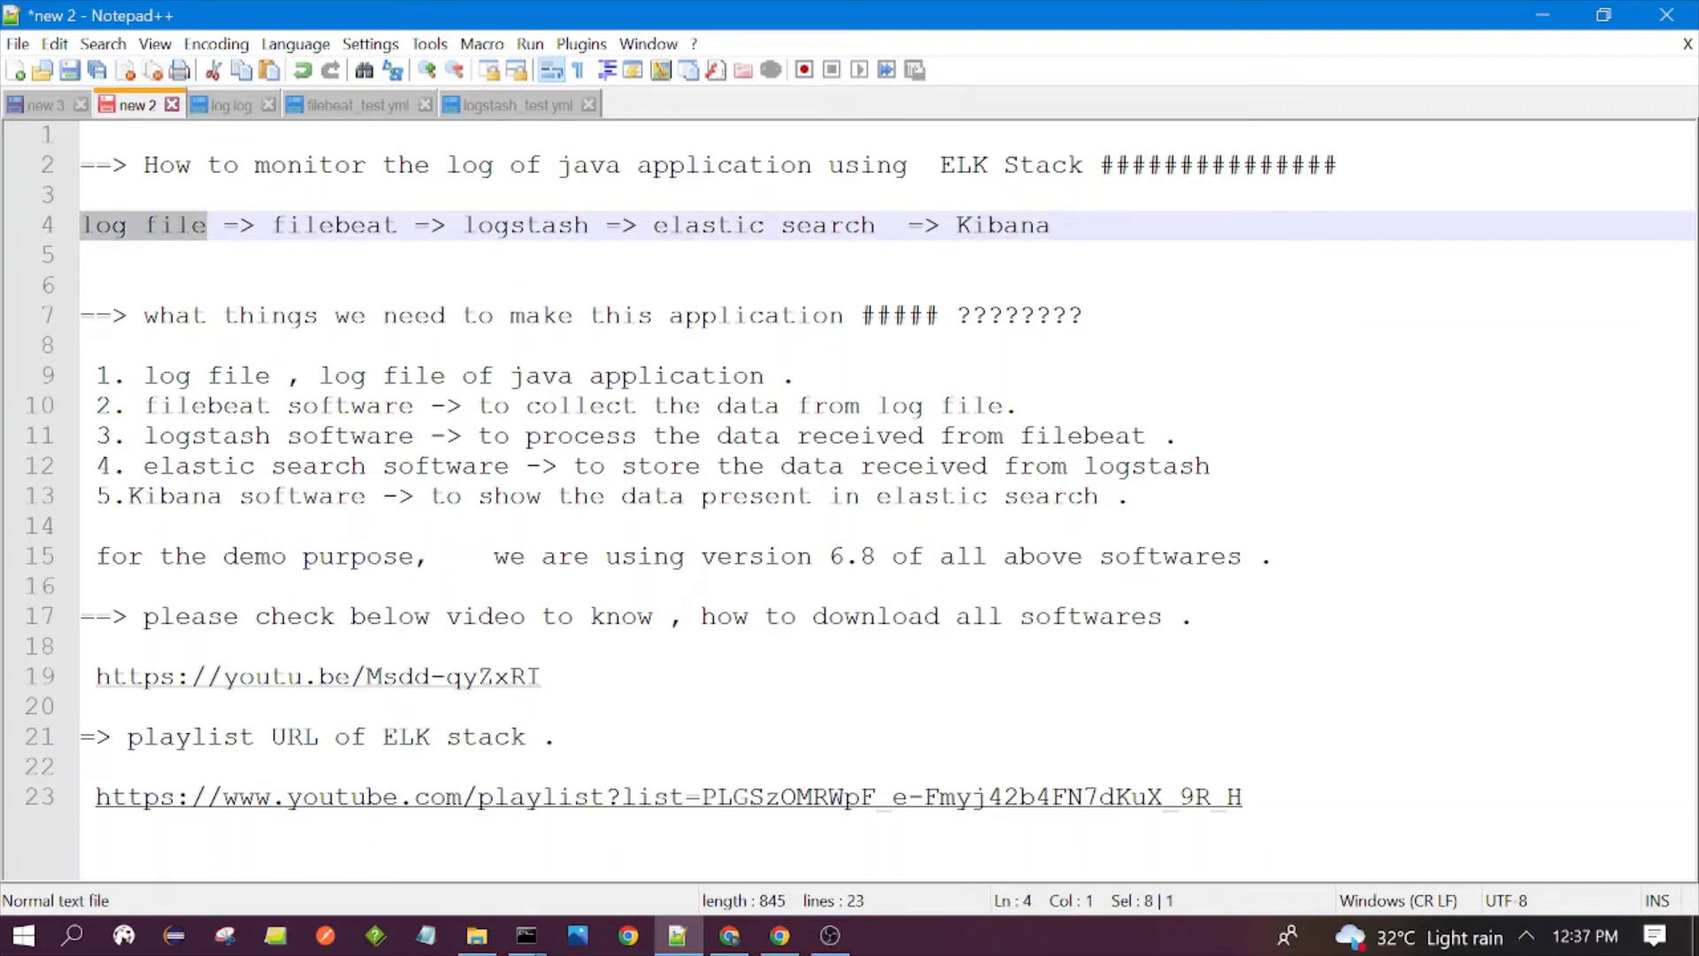
left_click(147, 236)
left_click(83, 256)
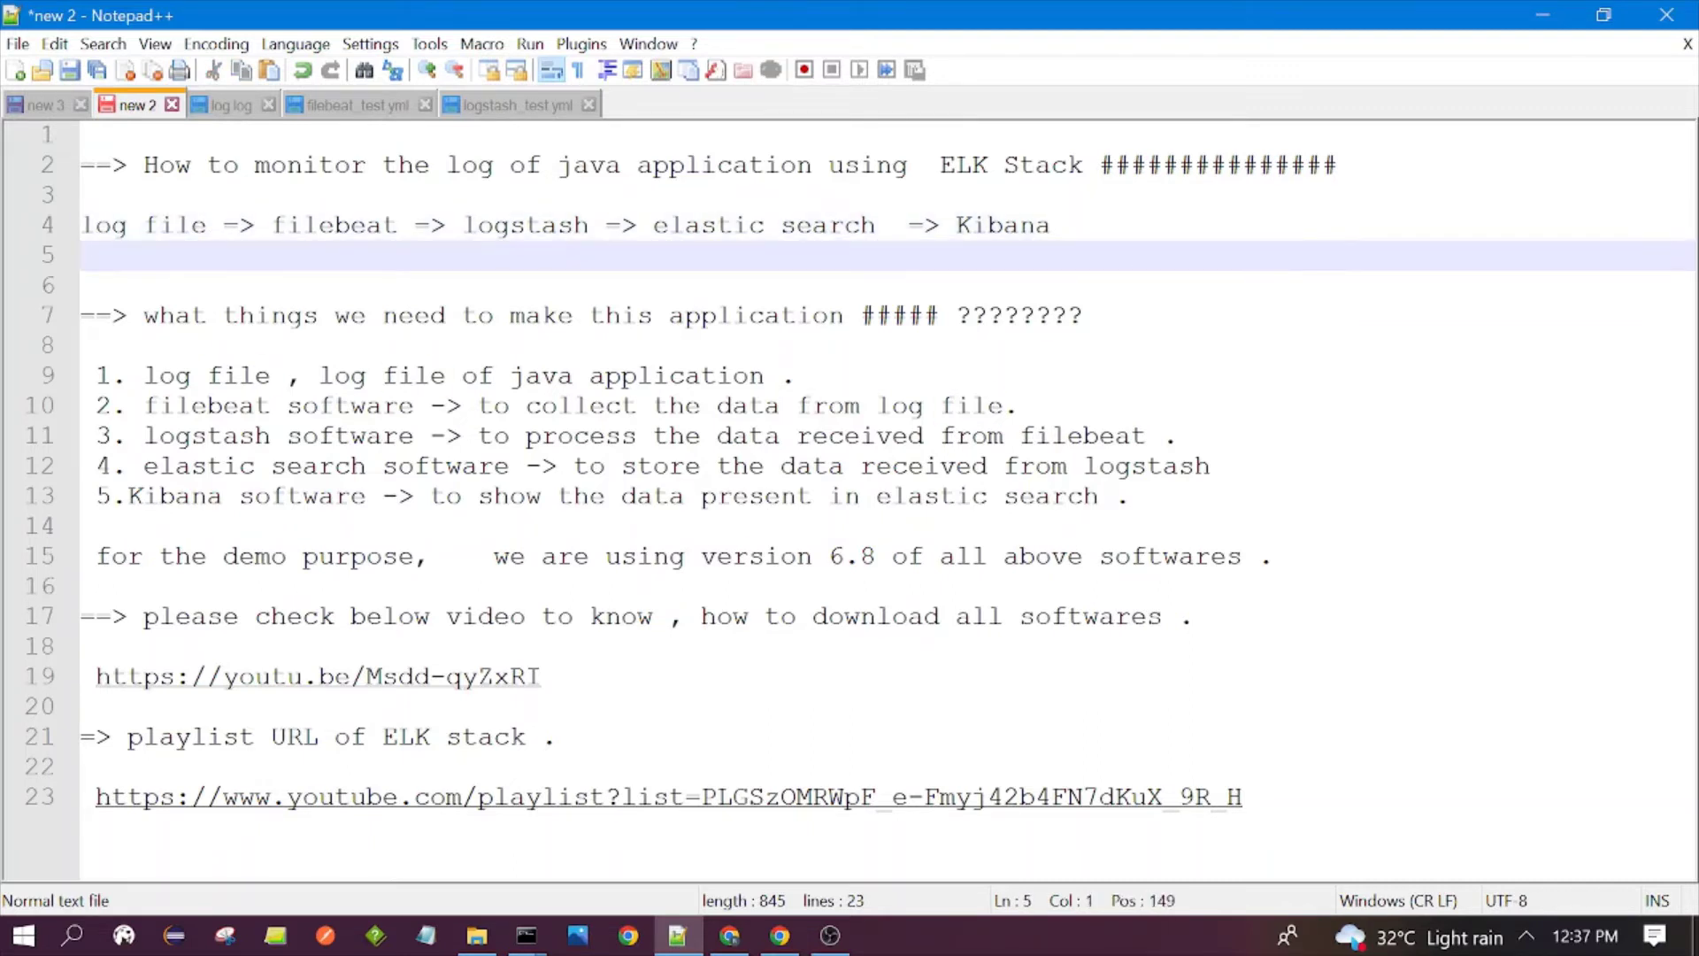
left_click_drag(208, 227, 96, 226)
left_click(82, 256)
- Highlight the filebeat and logstash stages on the pipeline line
double_click(335, 227)
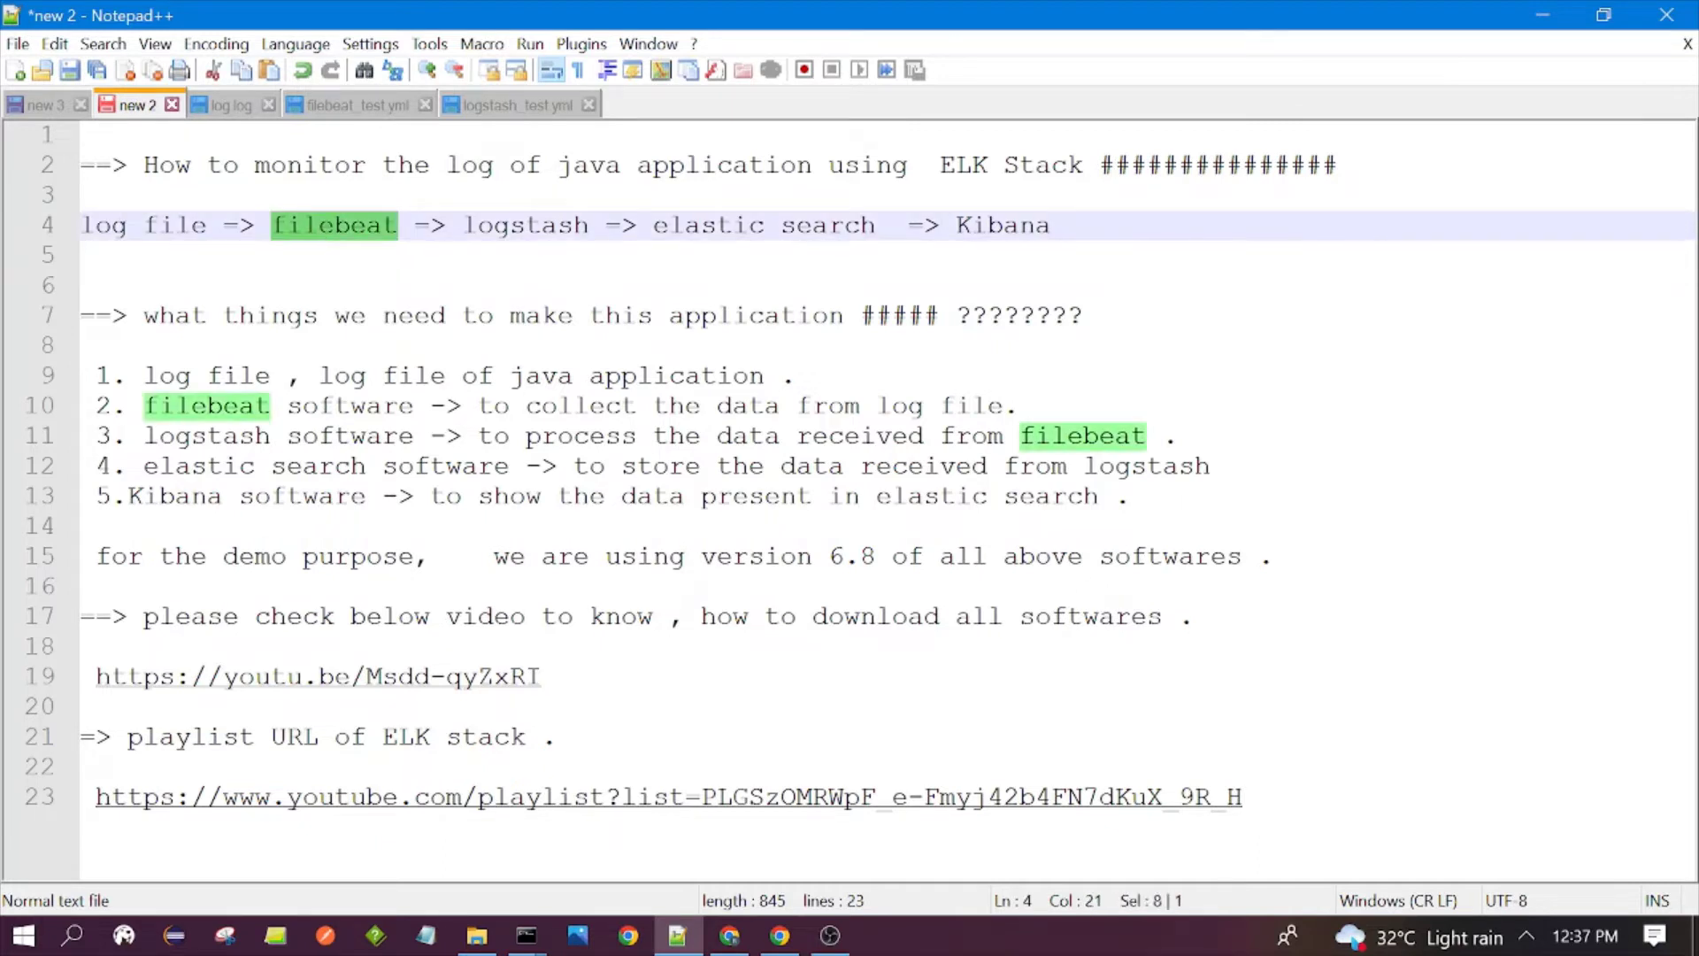
left_click_drag(207, 227, 81, 227)
left_click(318, 226)
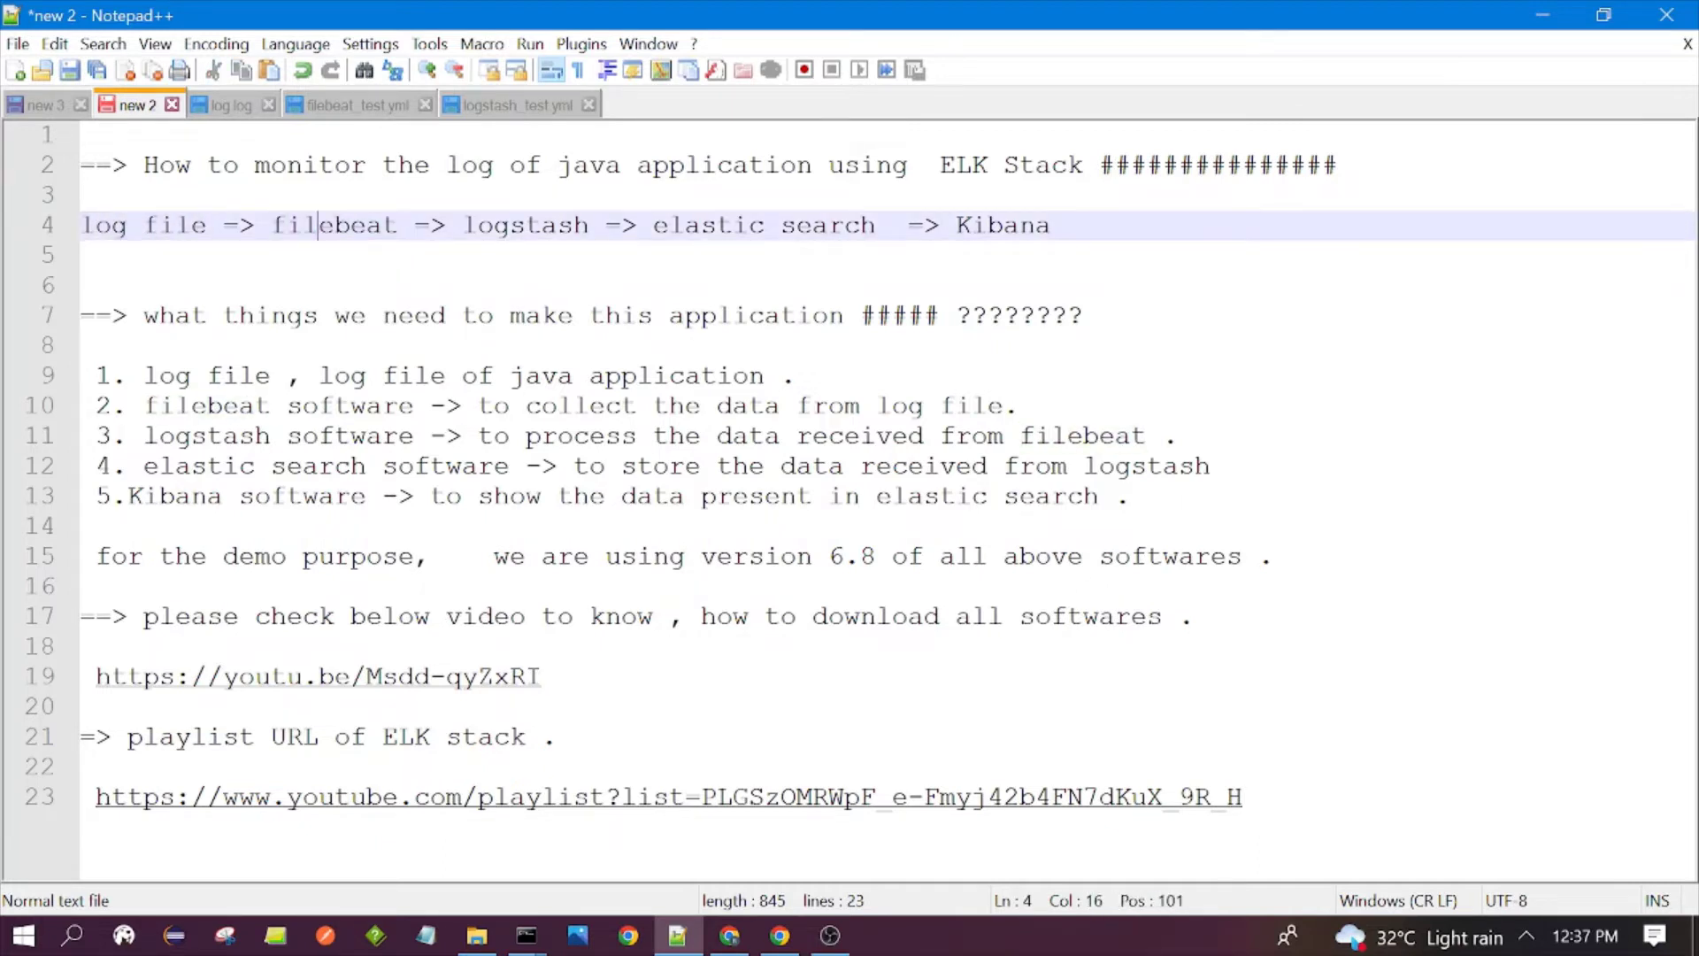
double_click(334, 227)
left_click(557, 226)
double_click(525, 227)
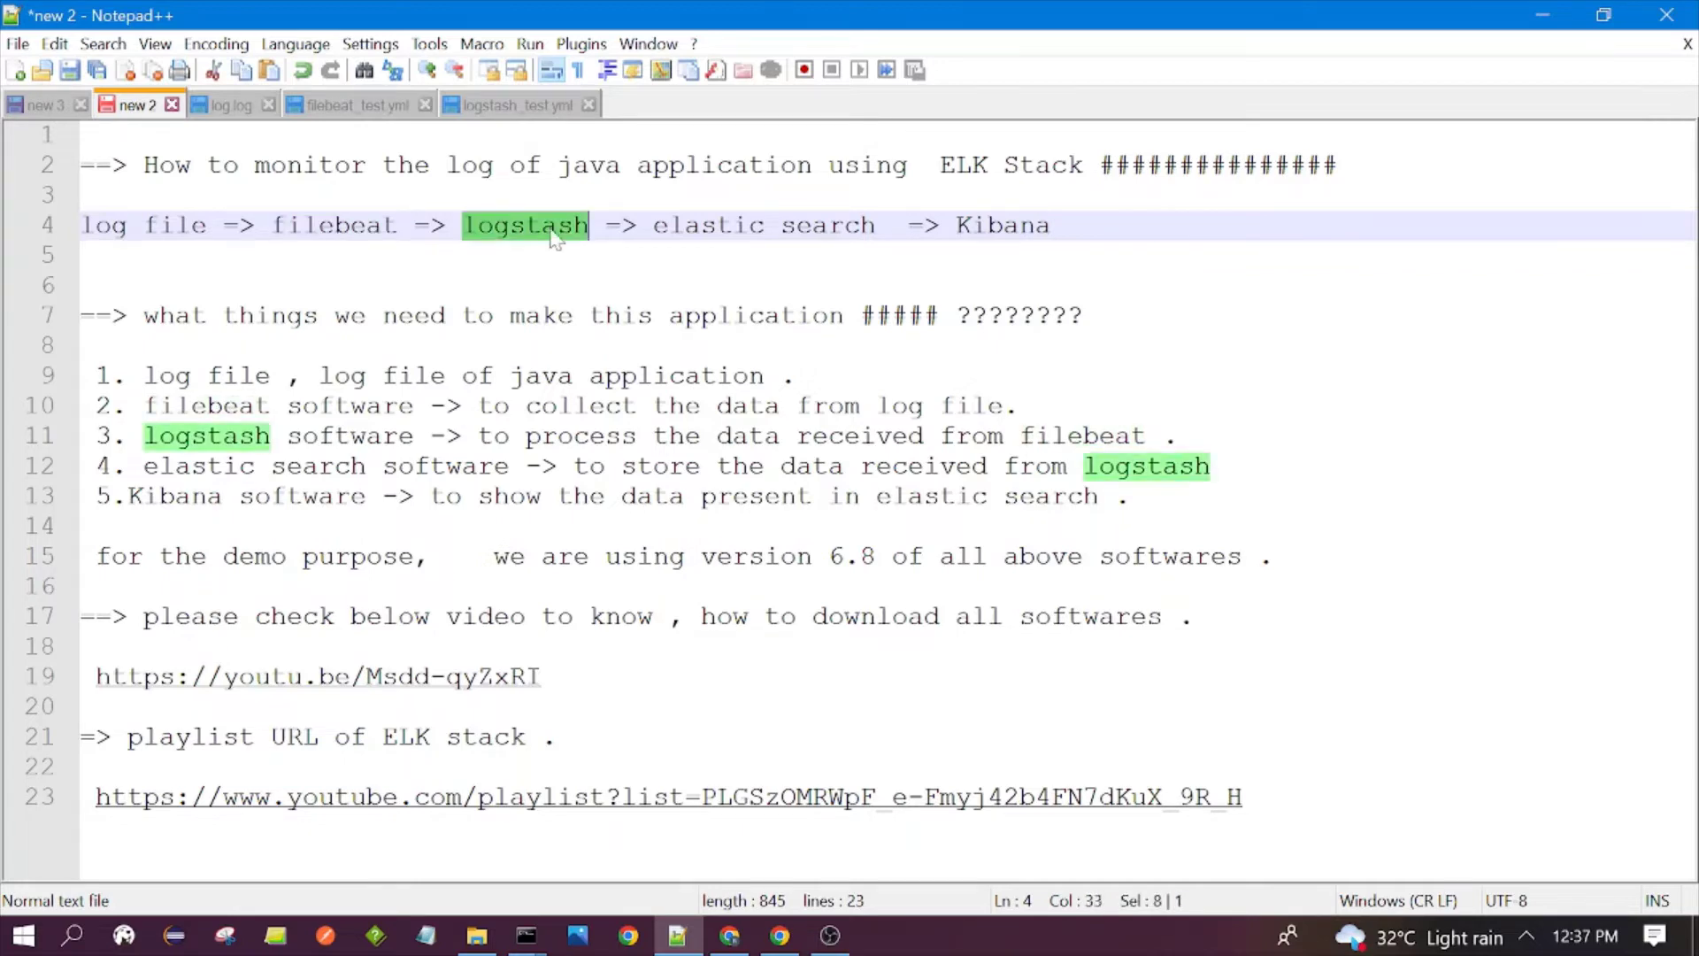
left_click(558, 226)
double_click(526, 227)
left_click(549, 255)
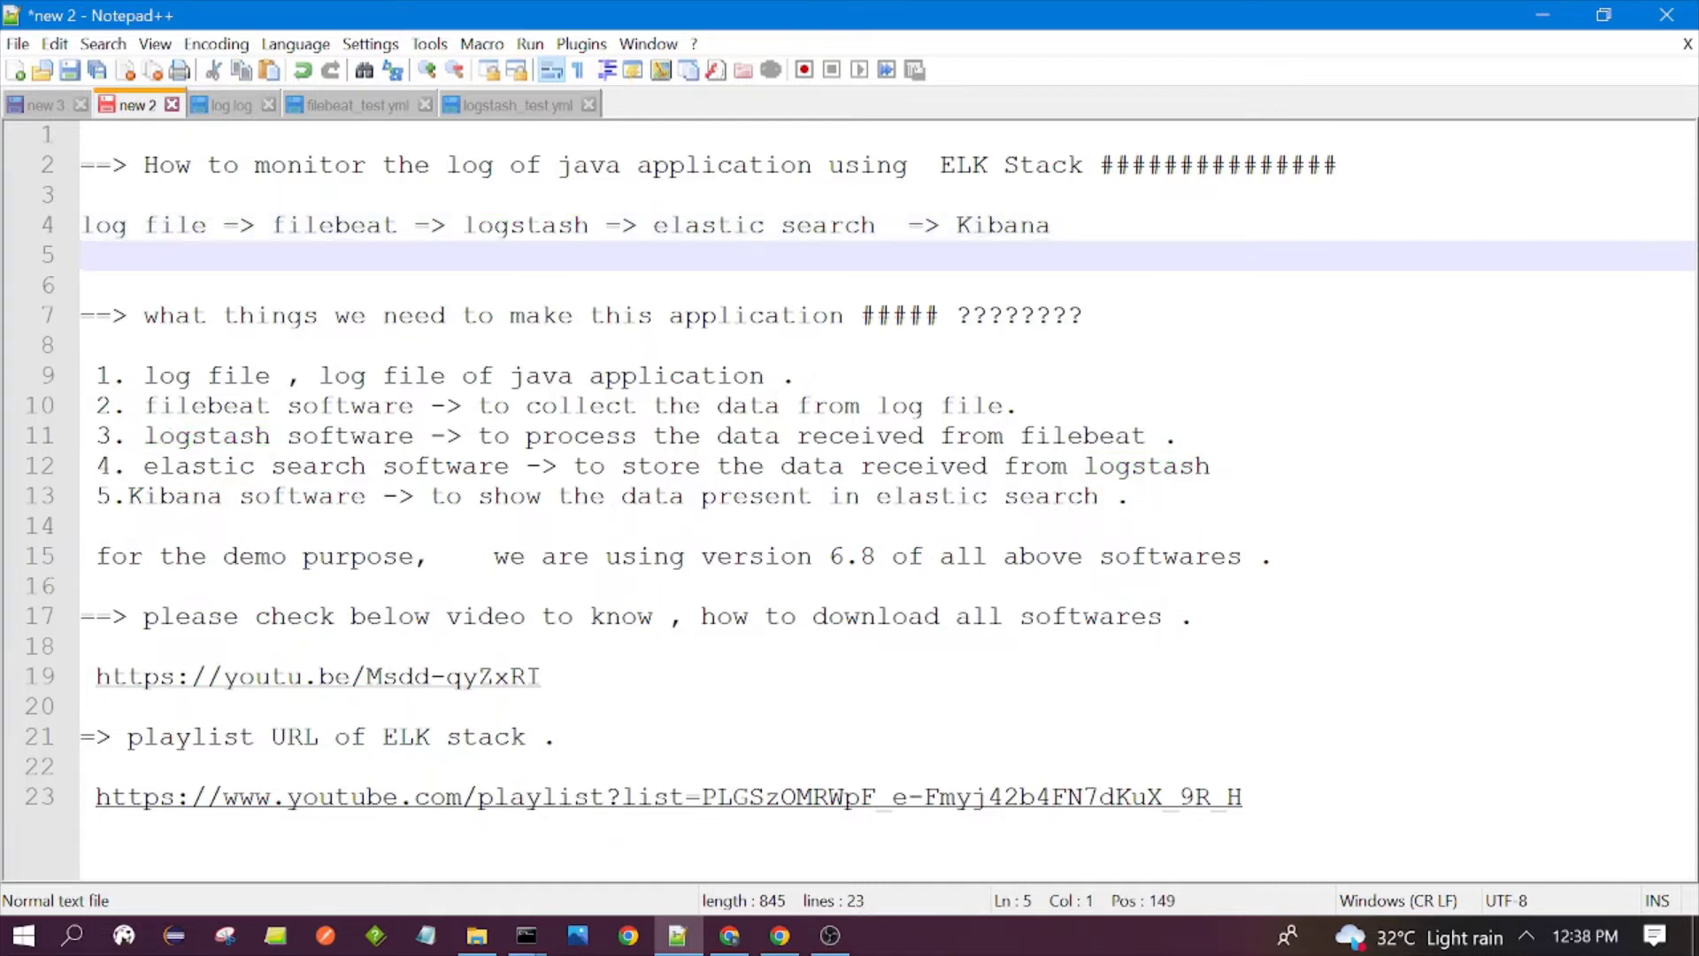
left_click(526, 115)
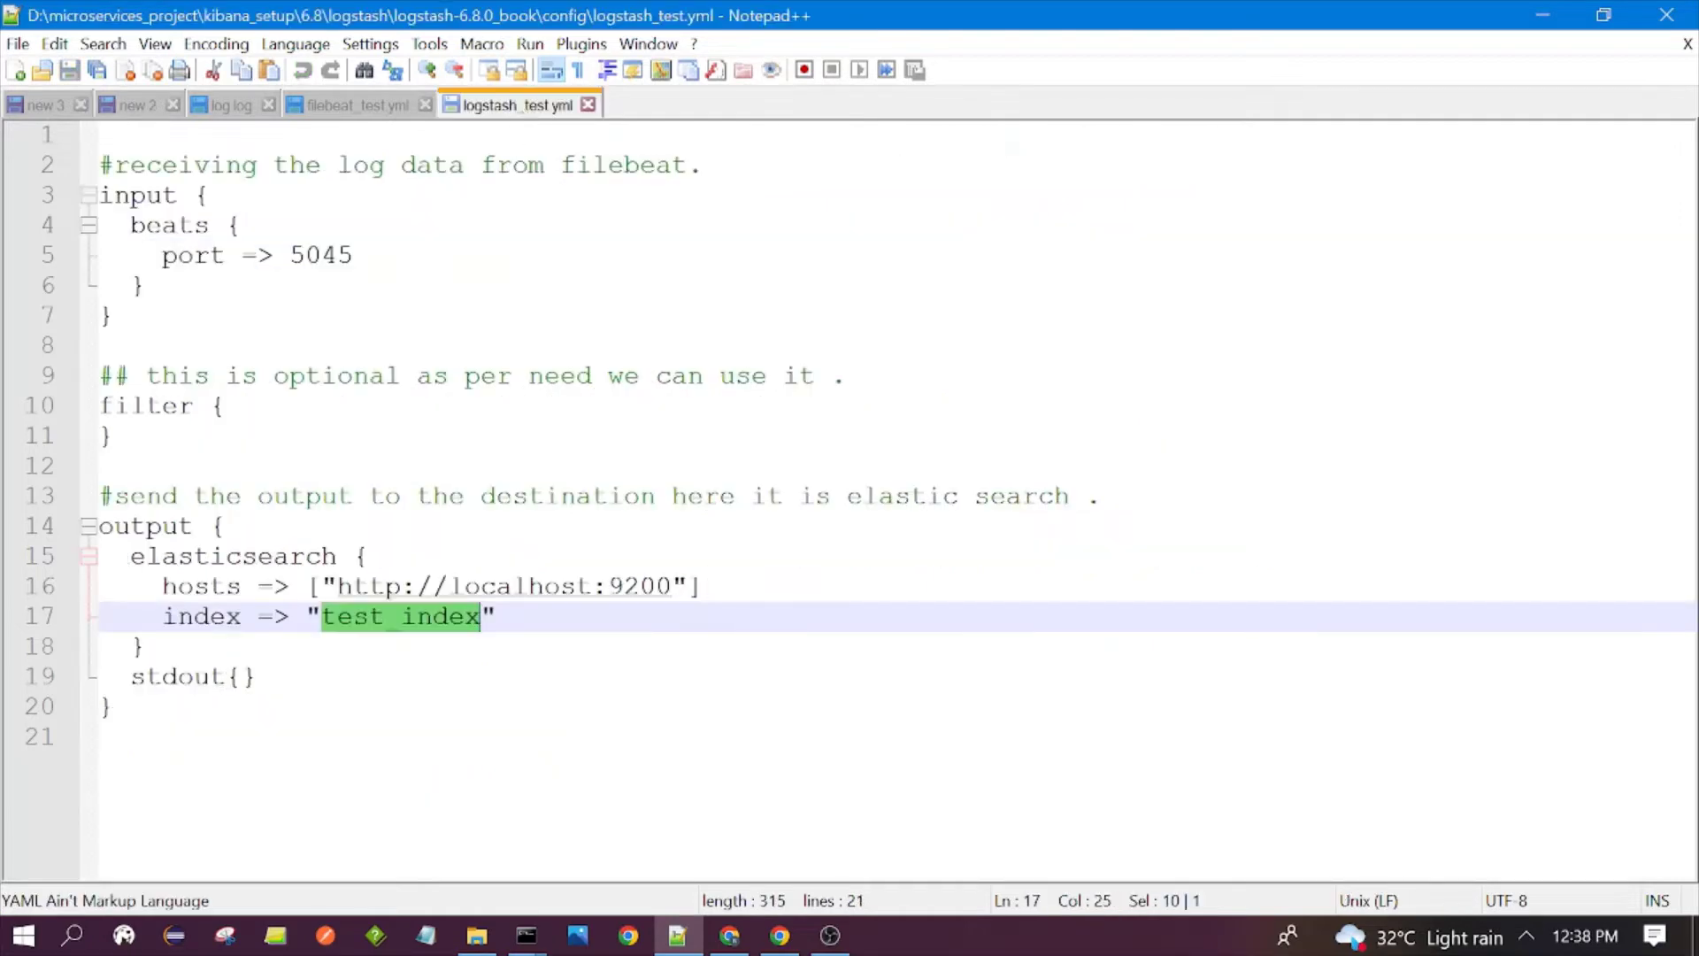
left_click_drag(99, 466, 99, 376)
left_click(146, 433)
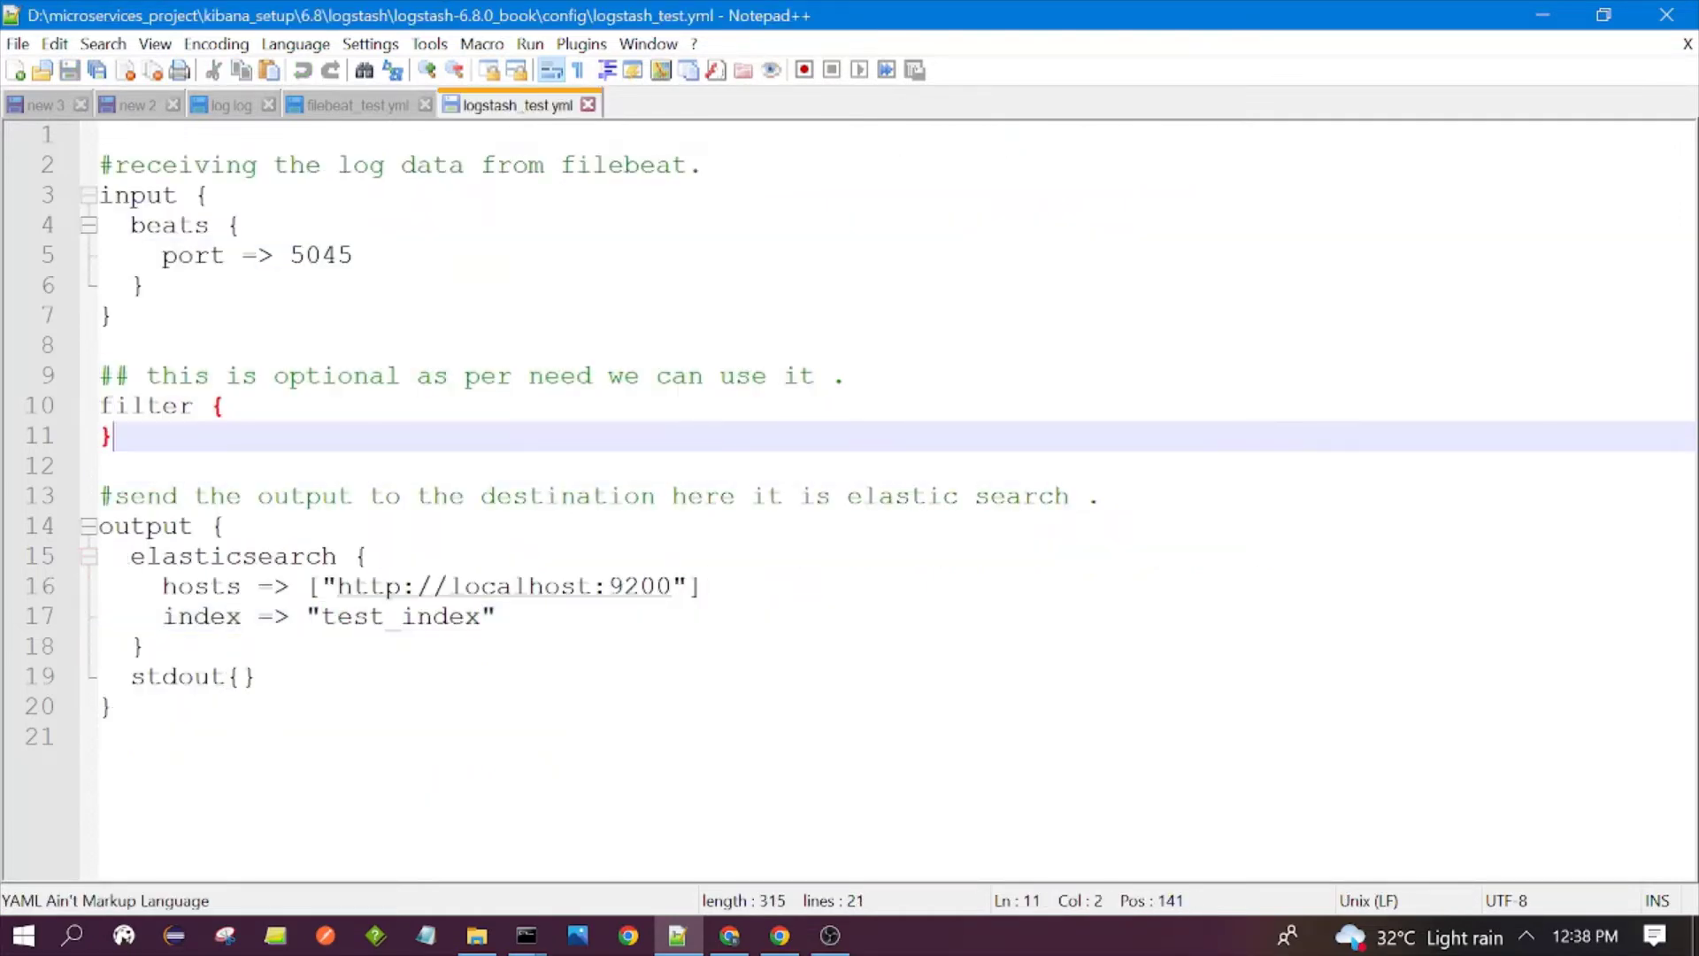
key("shift+Up")
key("shift+Up")
key("shift+Home")
left_click(142, 465)
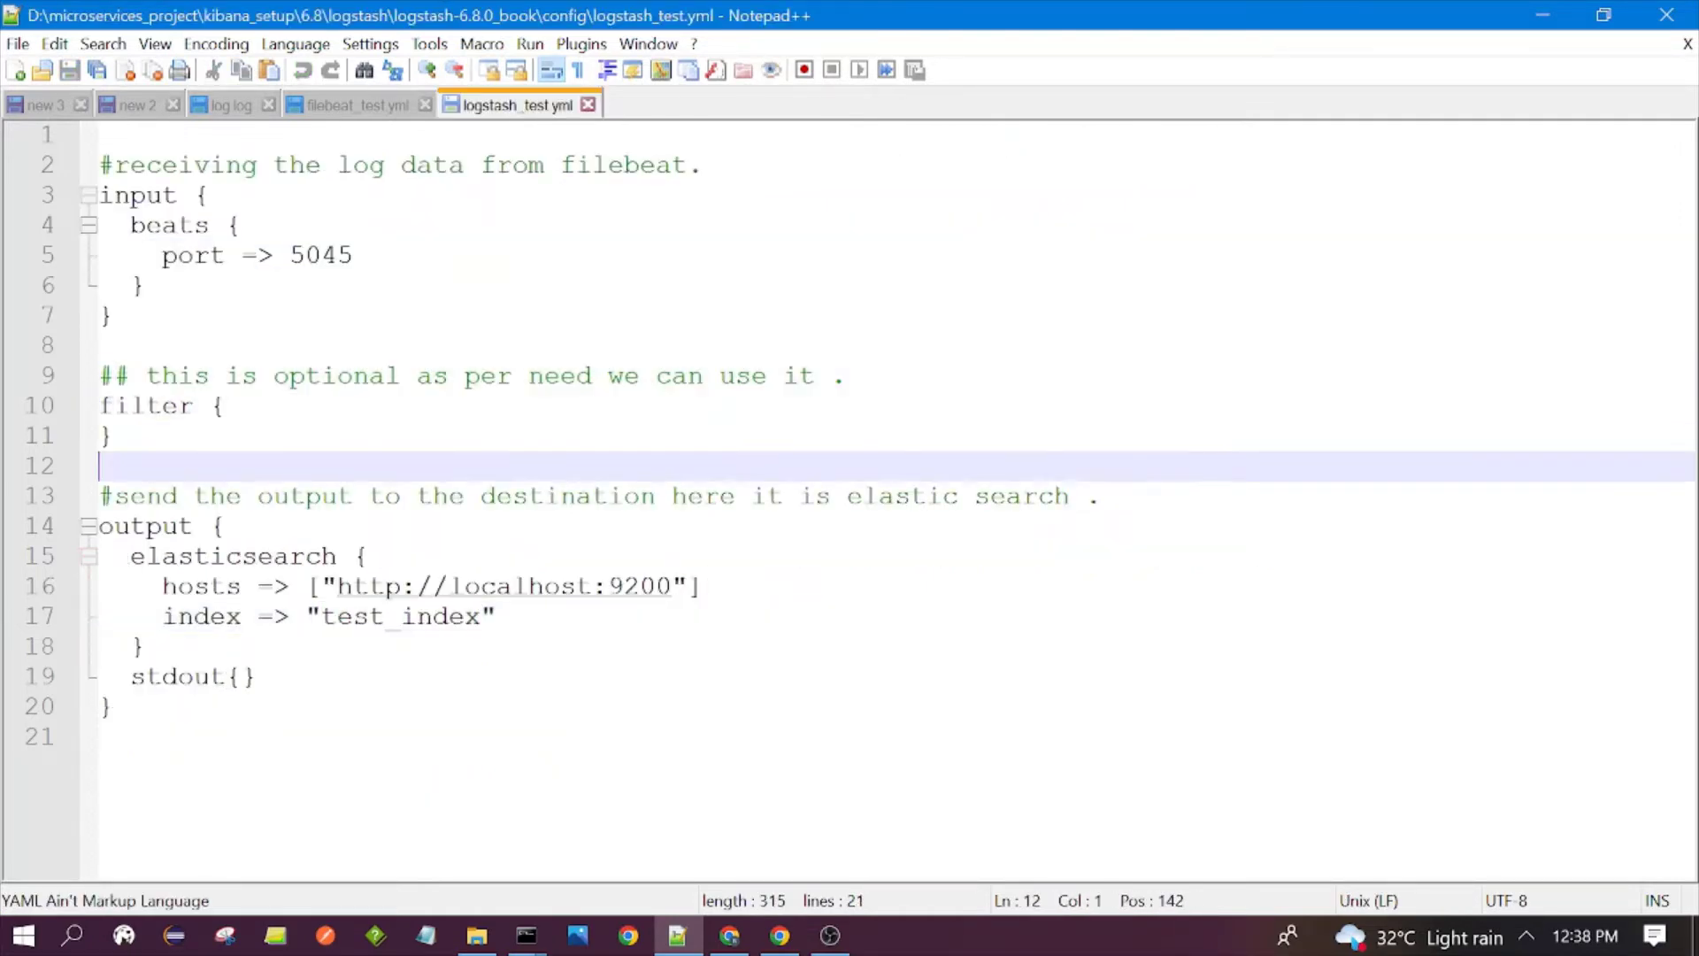
left_click(141, 435)
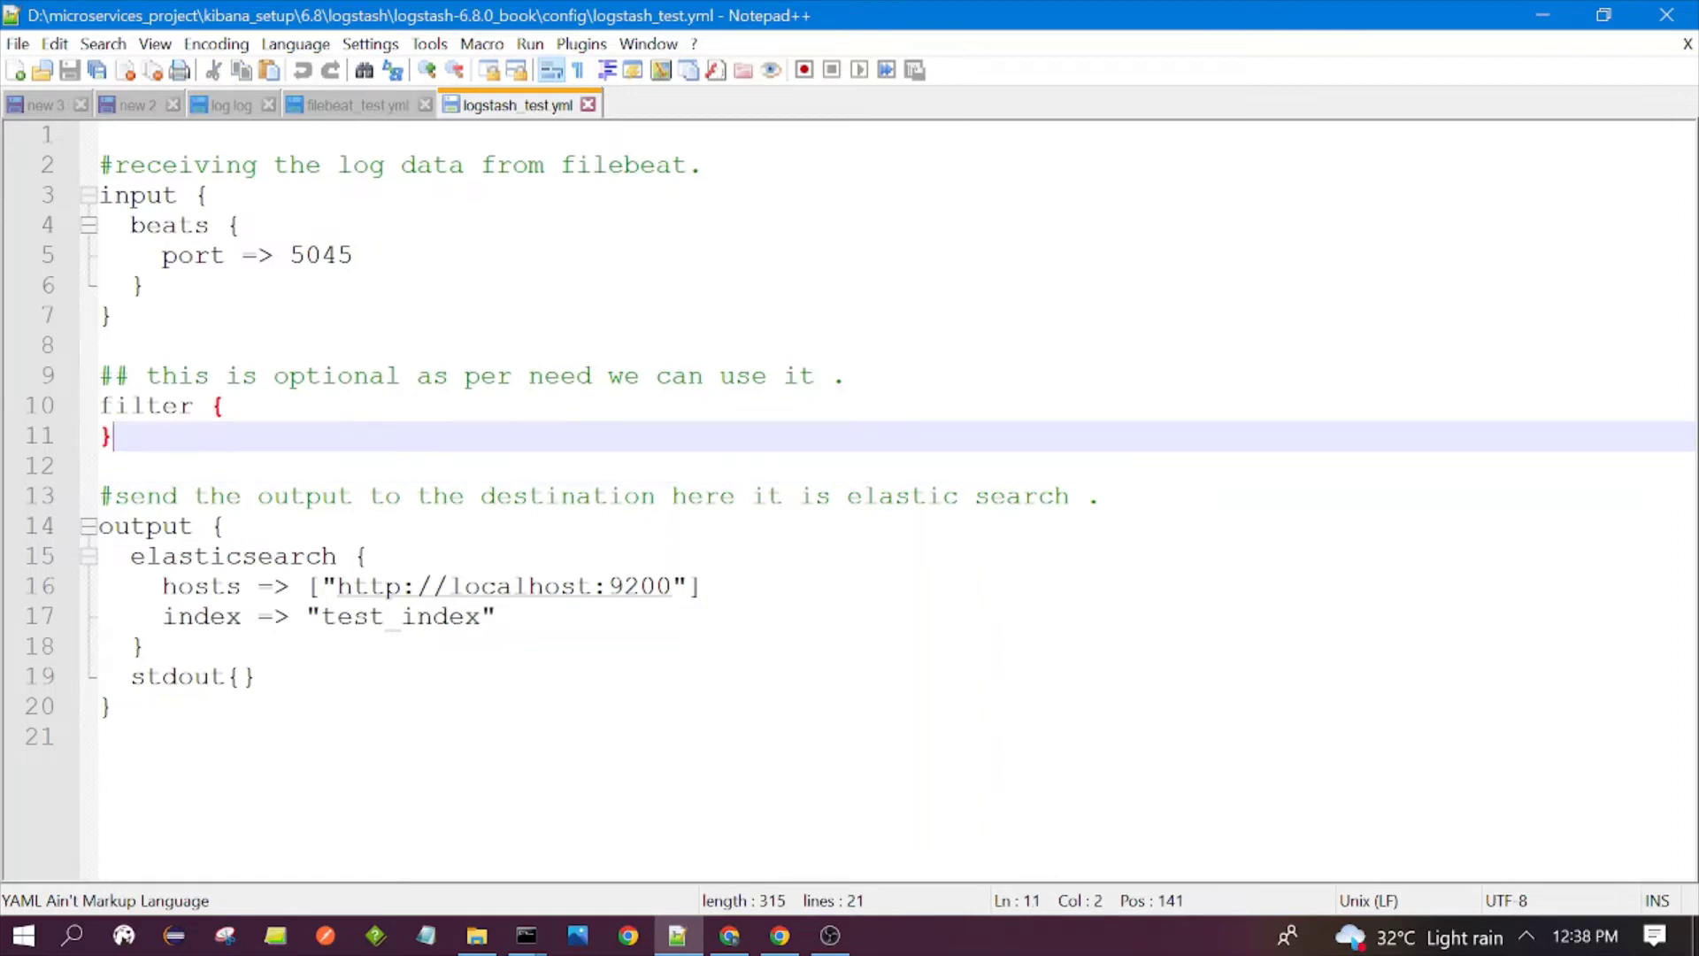
left_click(352, 103)
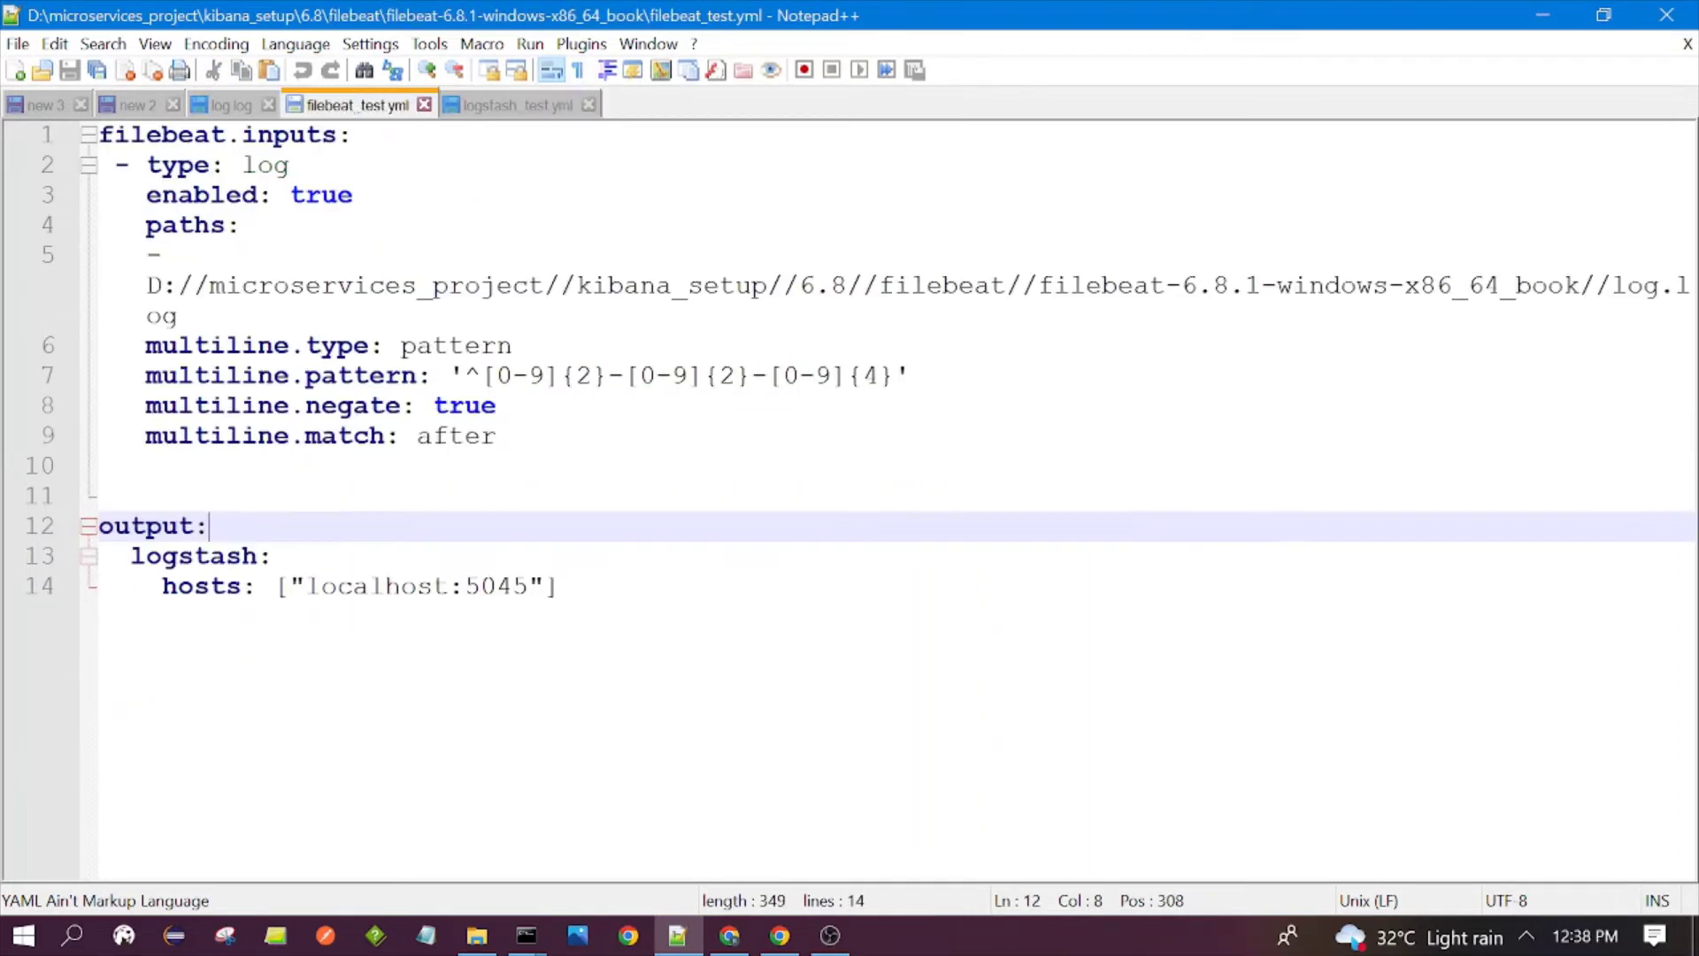
left_click(129, 105)
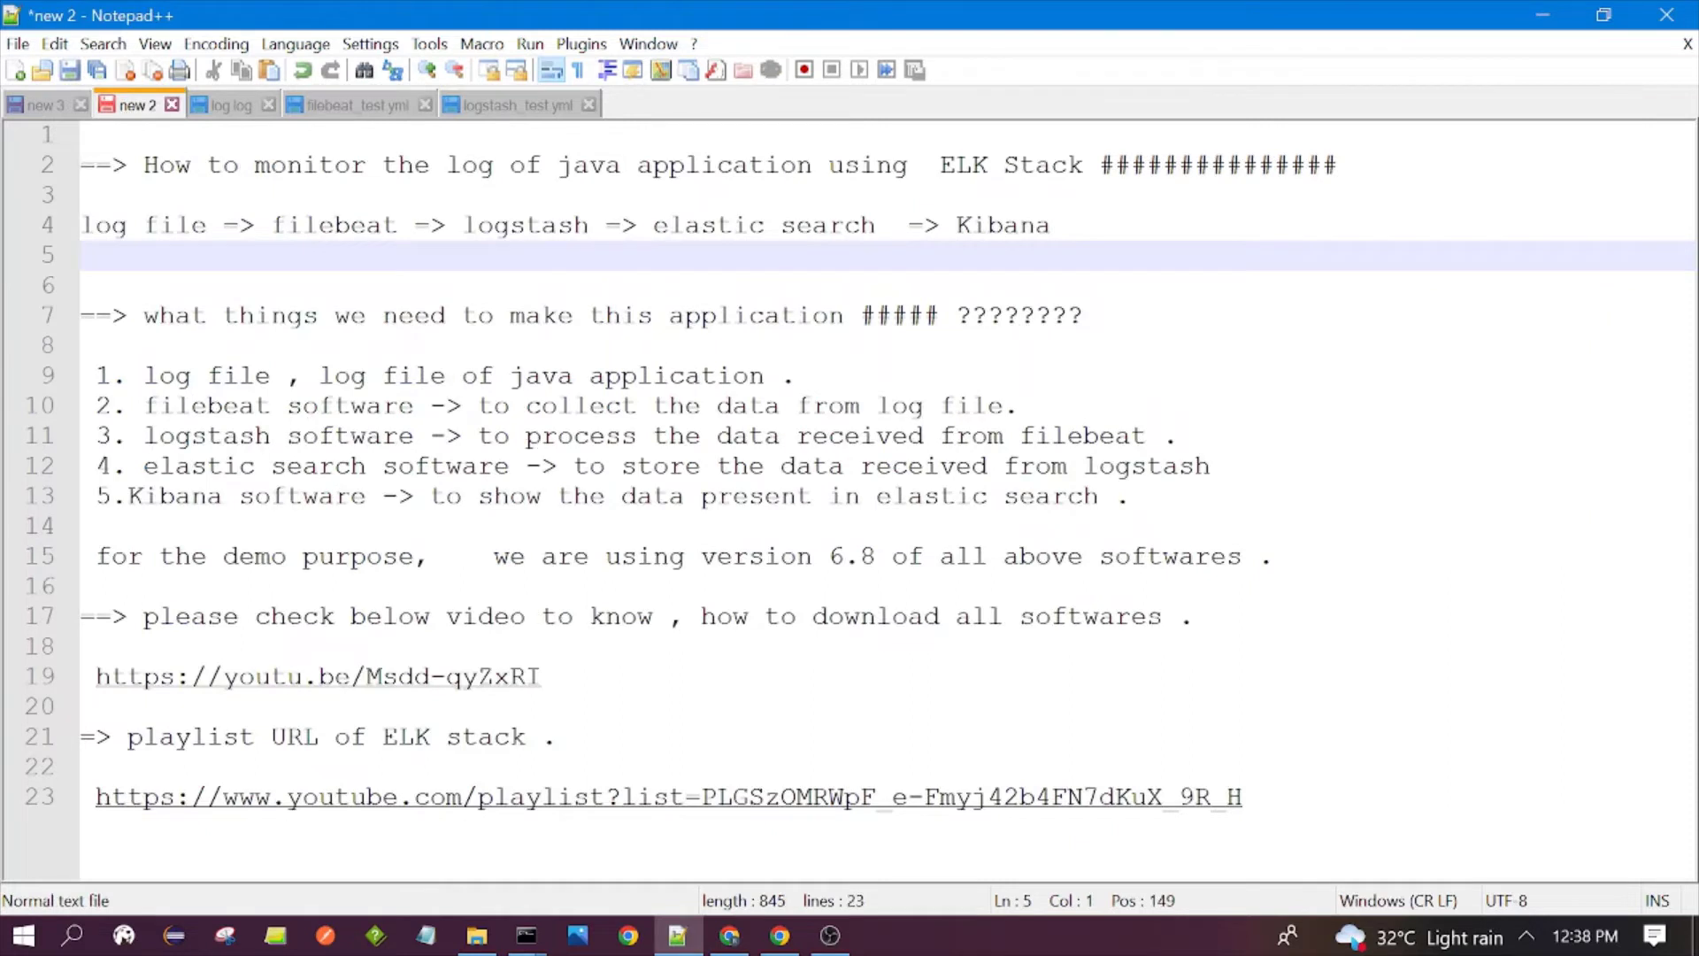
left_click_drag(462, 224, 860, 225)
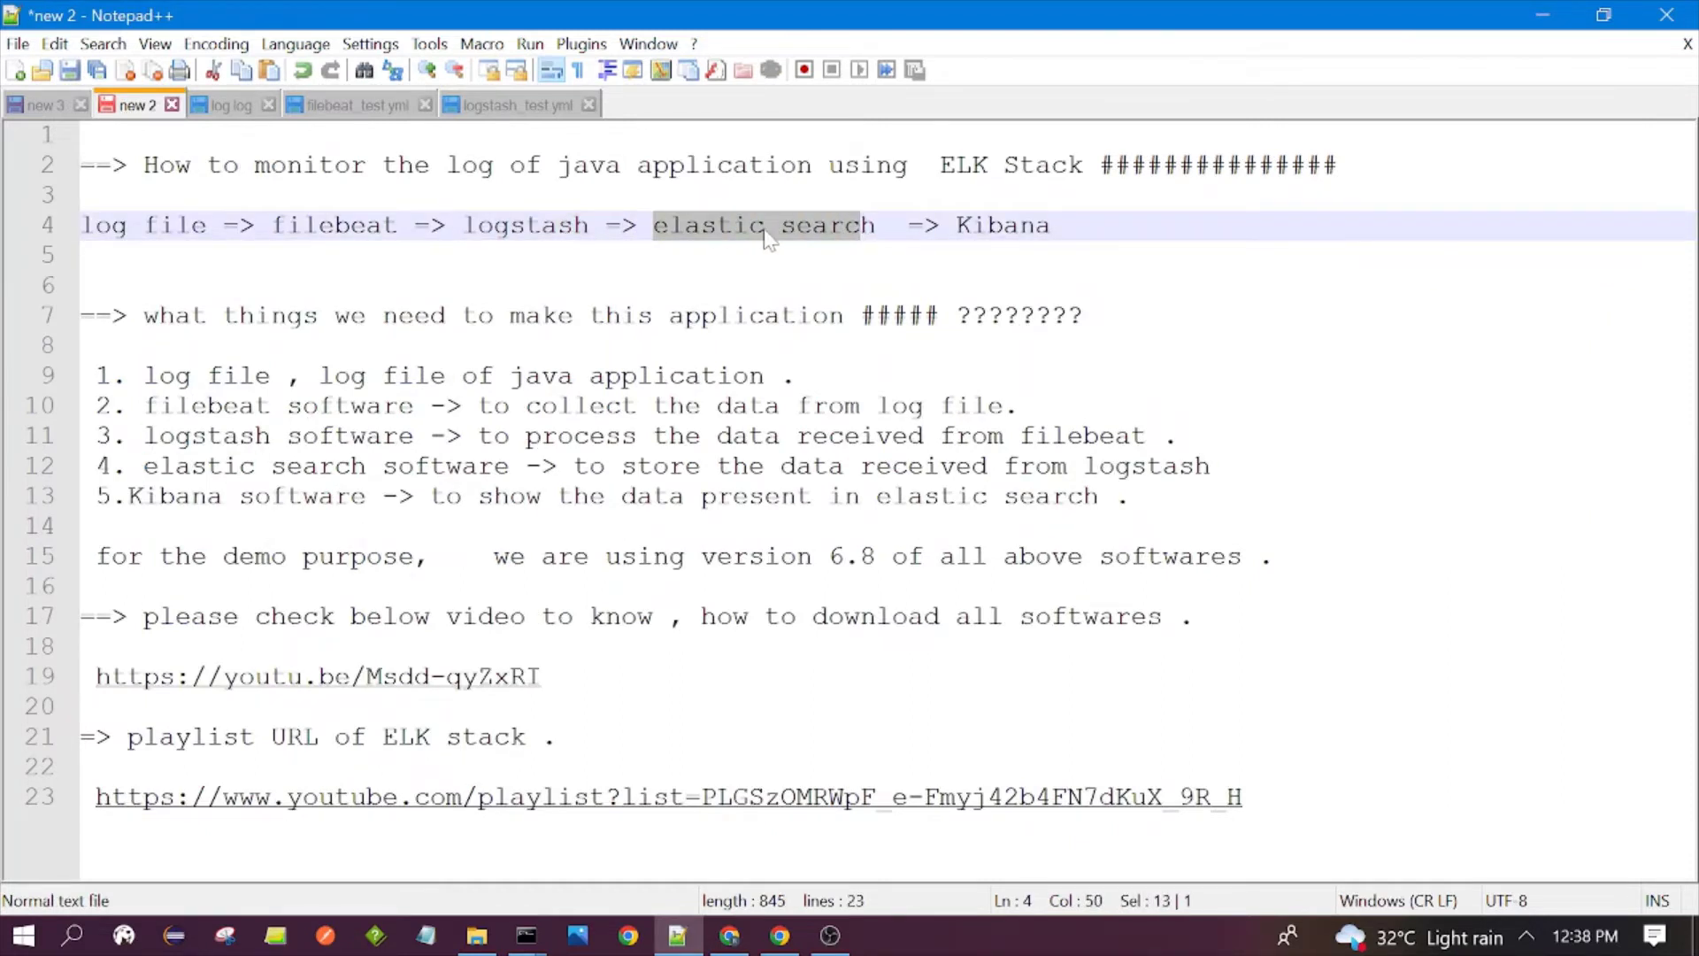
left_click(764, 225)
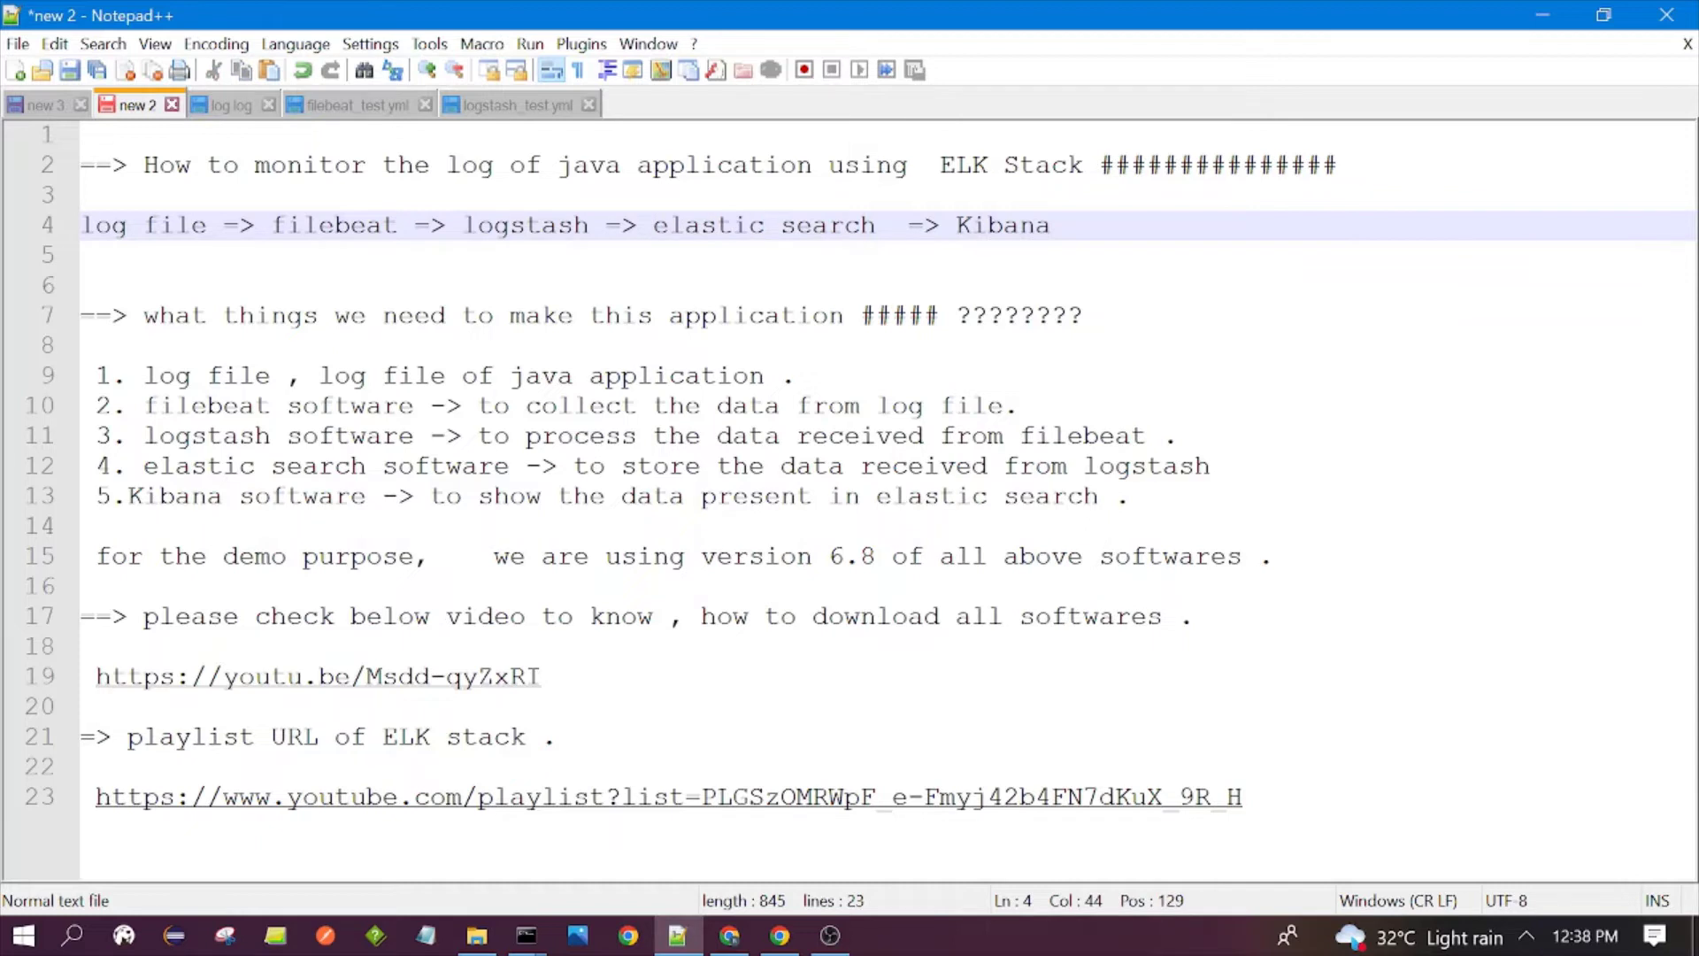
left_click_drag(653, 224, 876, 225)
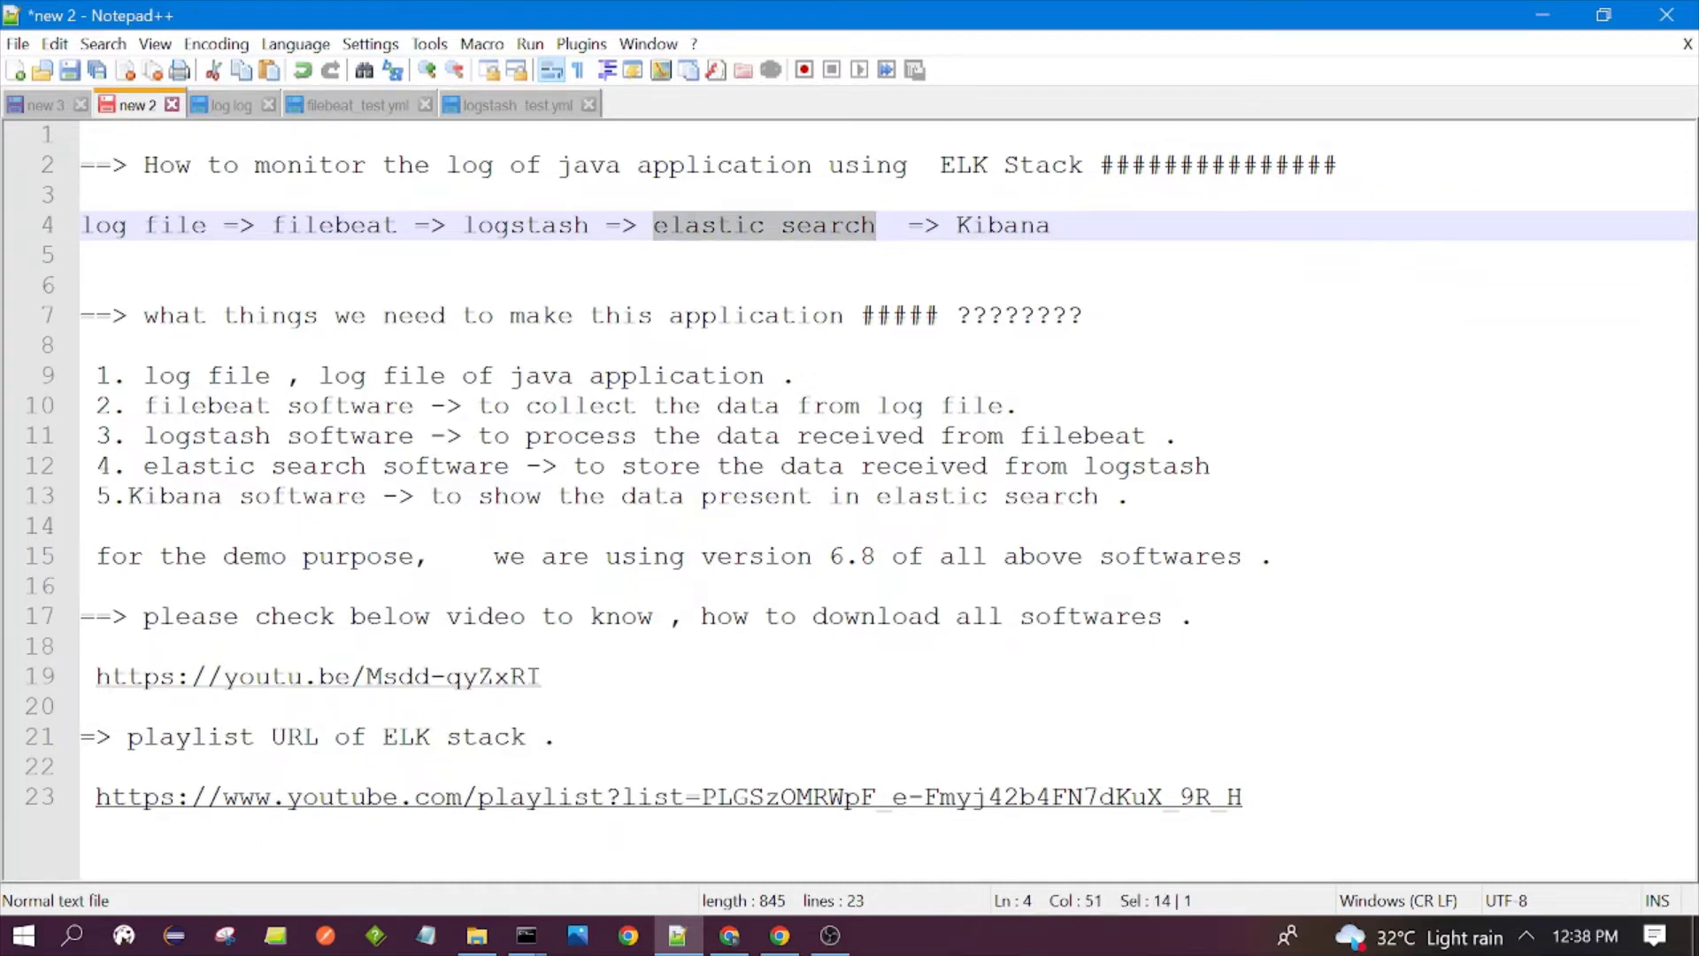
double_click(1000, 232)
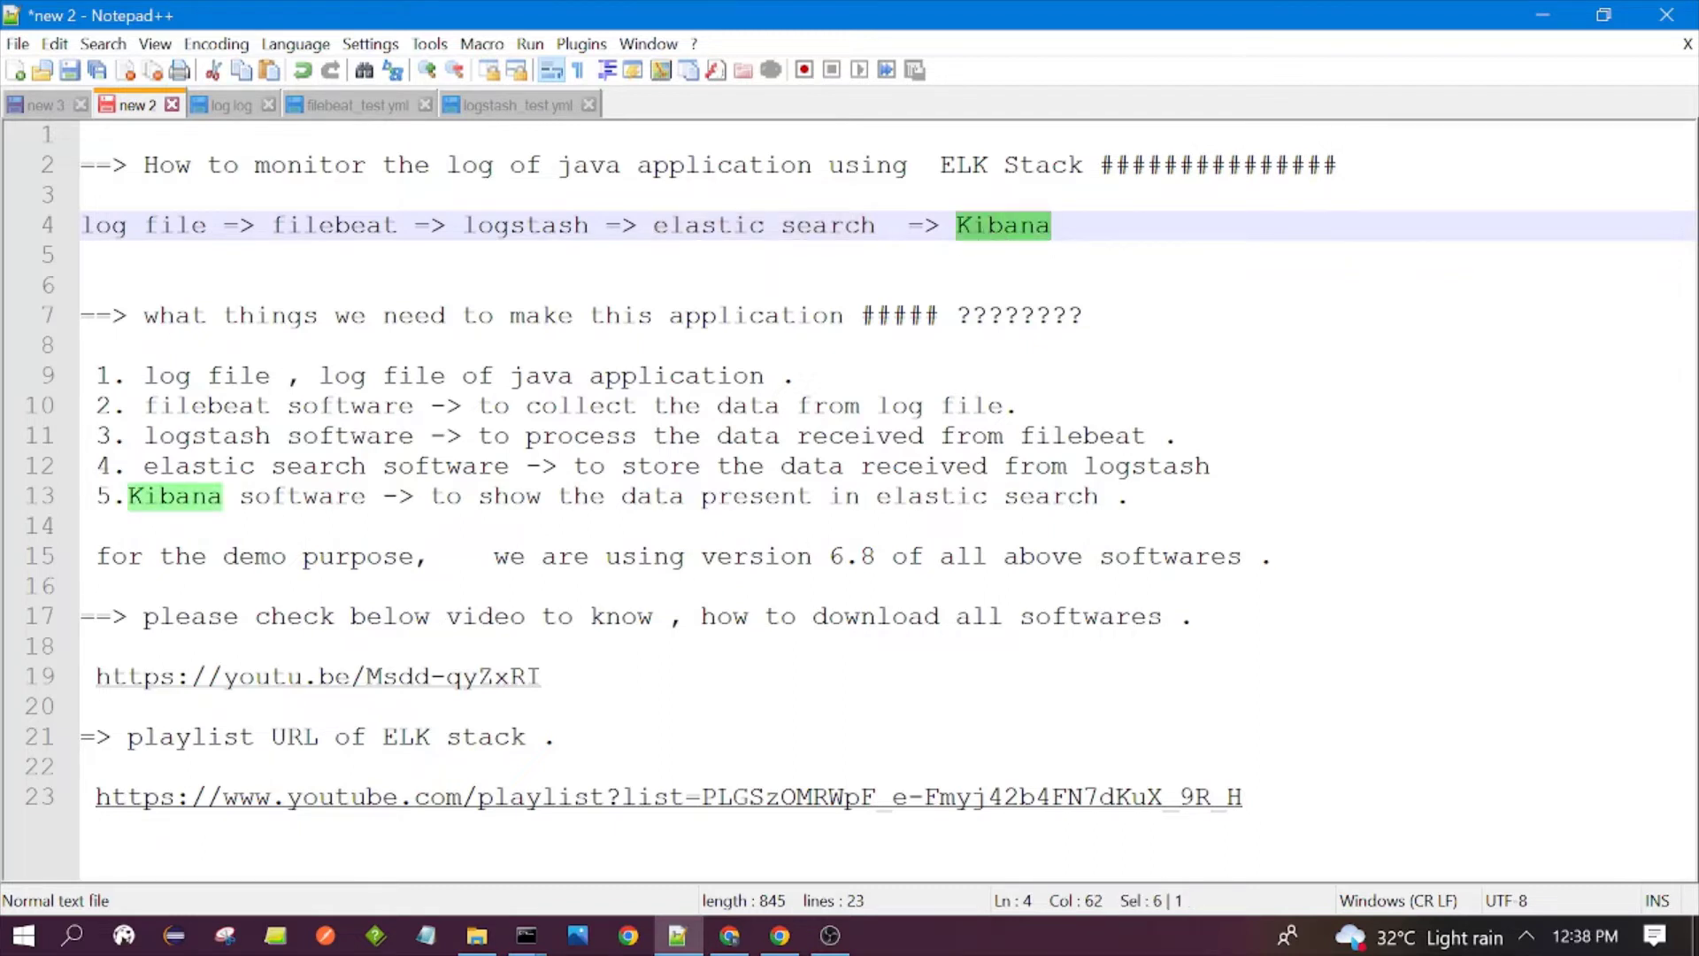
left_click_drag(653, 227, 876, 227)
left_click(500, 105)
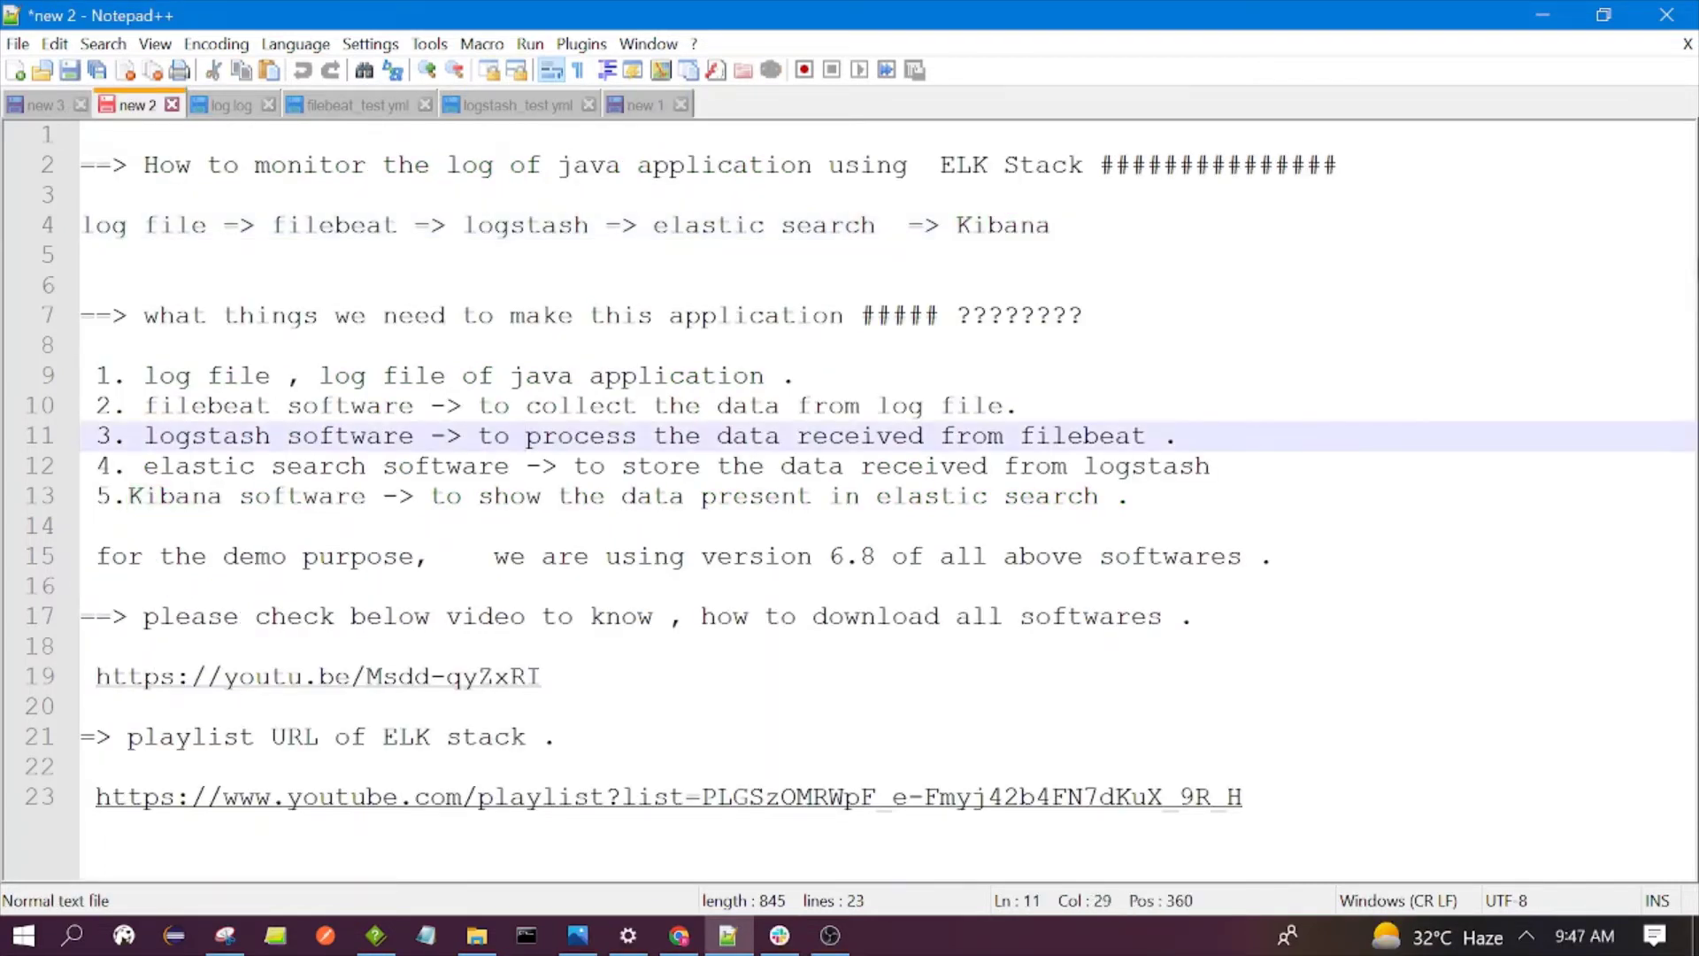
- Highlight 'log file' and 'Kibana' in the notes, then switch to logstash_test.yml
left_click_drag(207, 225, 81, 225)
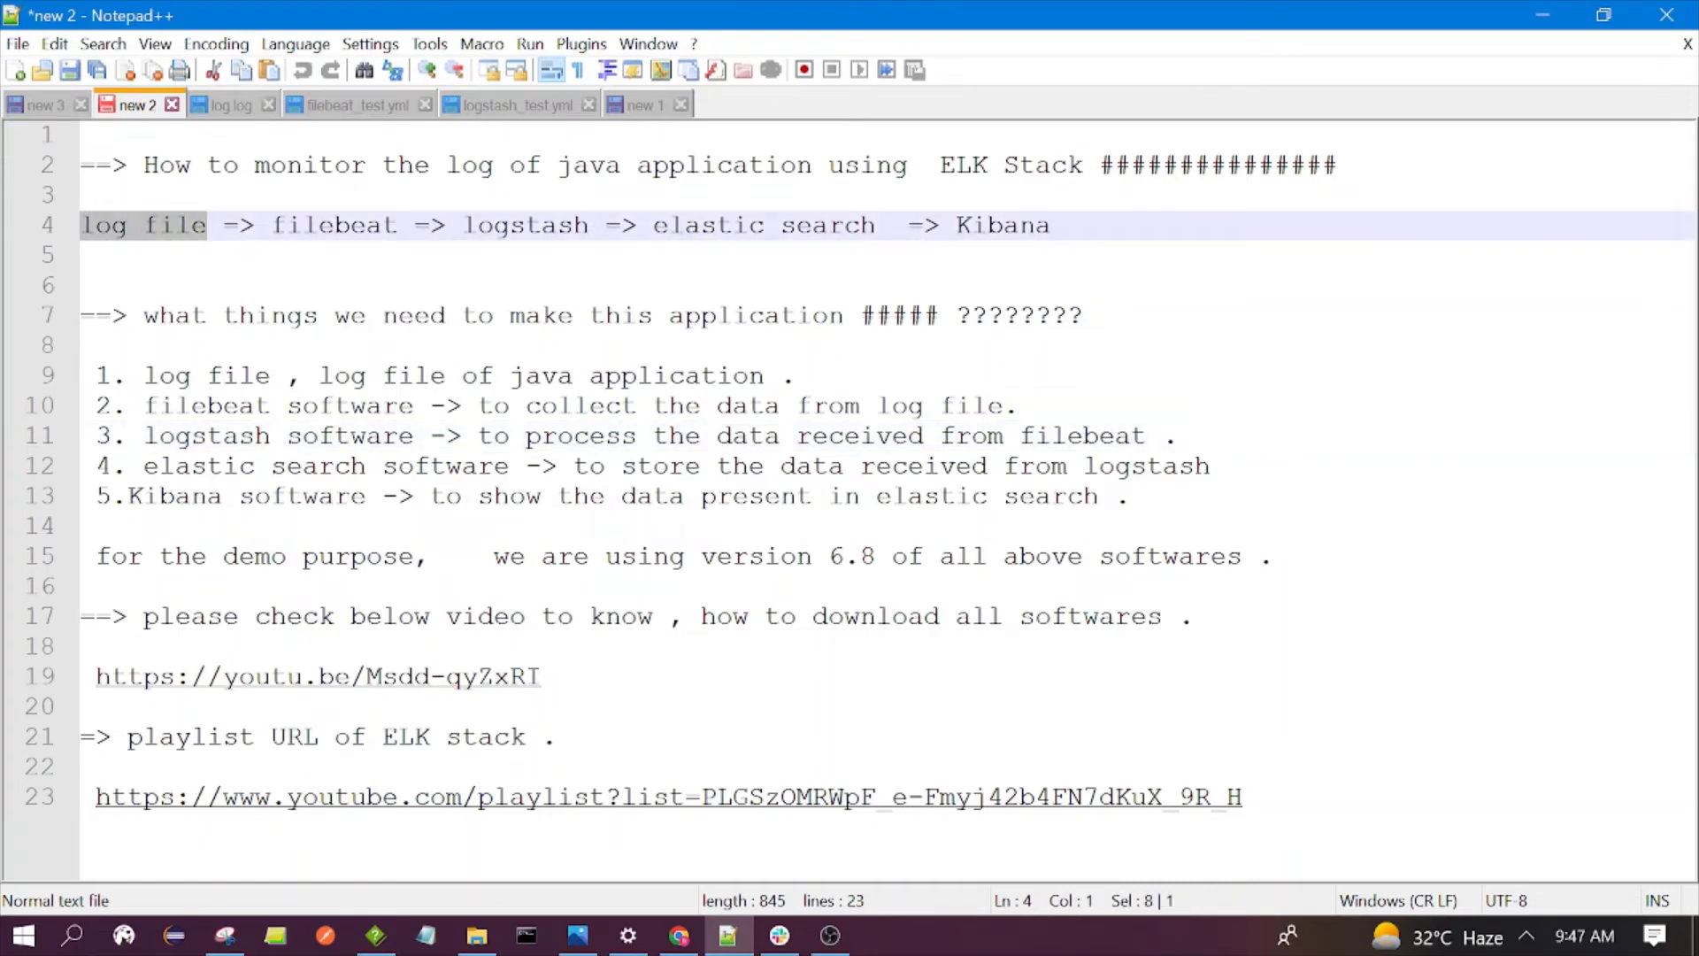
double_click(1003, 225)
left_click(354, 285)
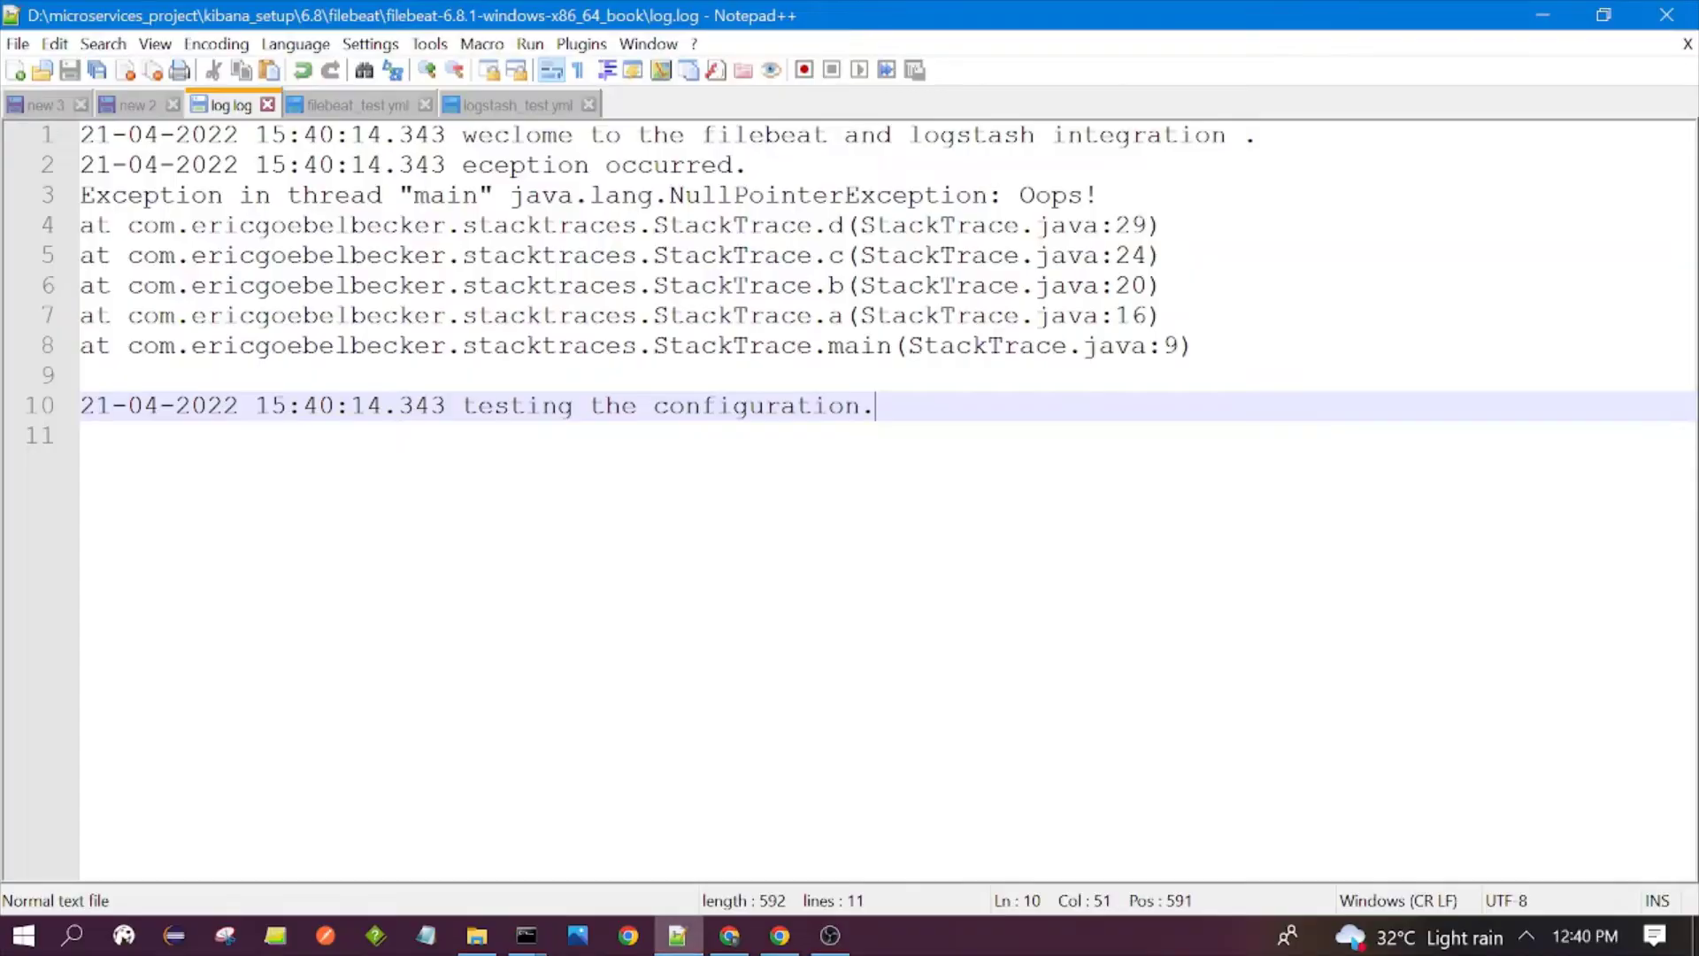
left_click(505, 105)
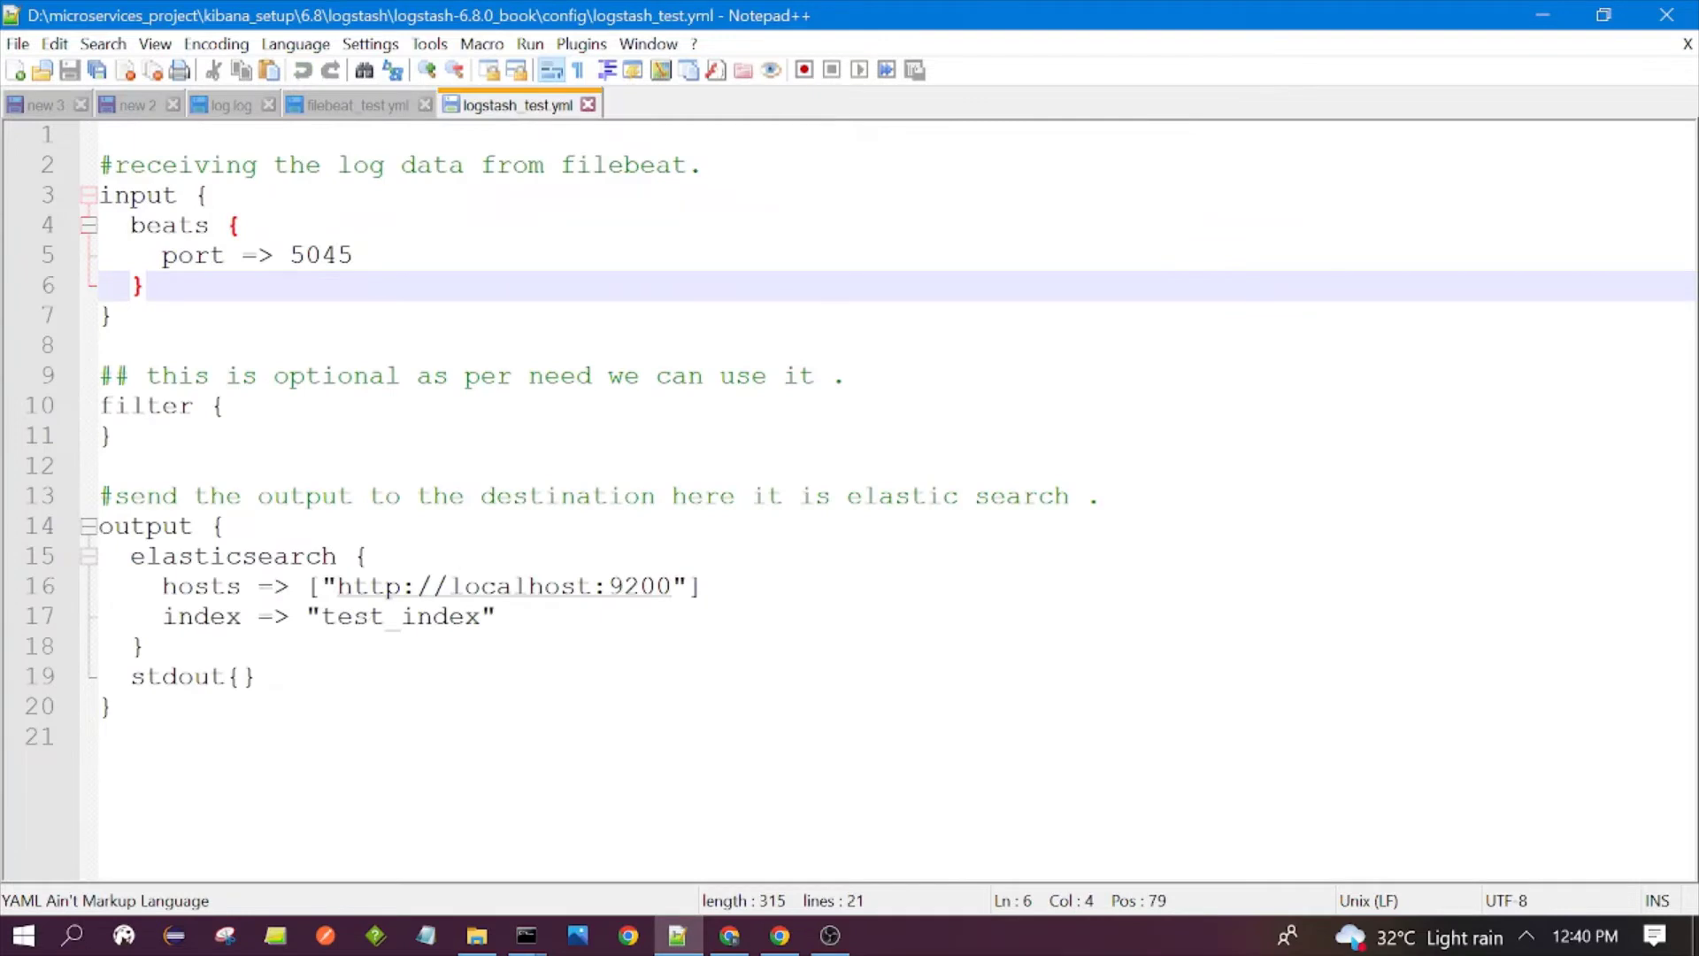
- Highlight the elasticsearch output block (lines 15–18) and the stdout{} line 19
left_click_drag(131, 677, 256, 676)
left_click(262, 677)
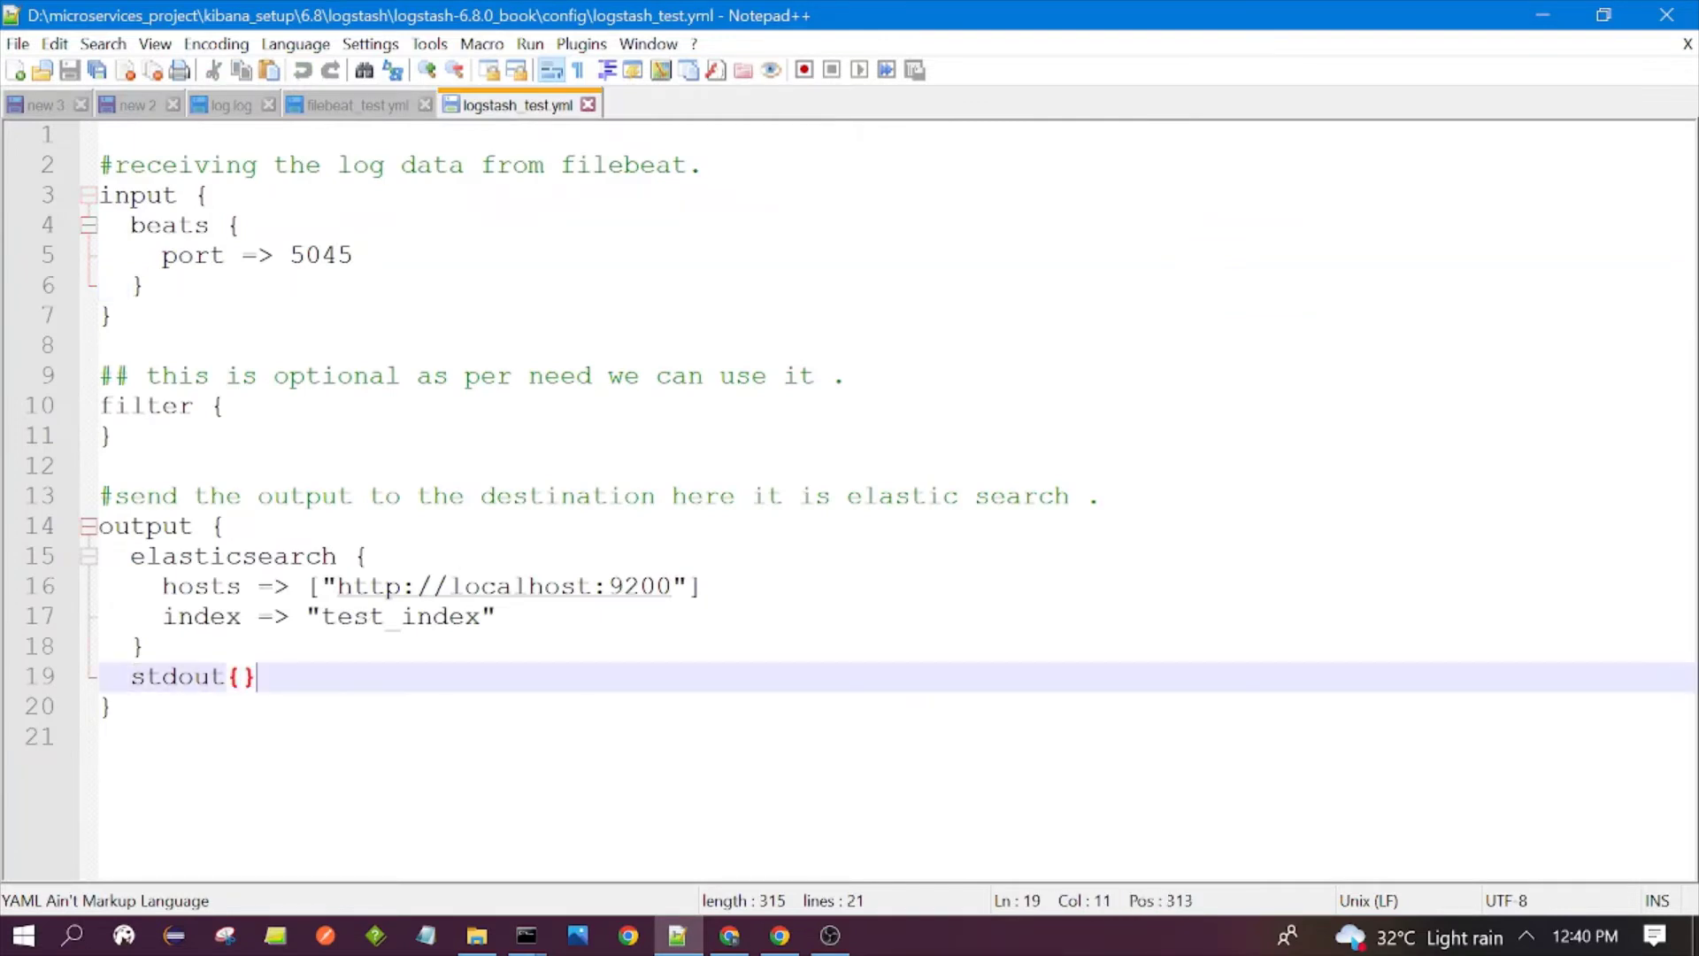
left_click_drag(115, 557, 149, 647)
left_click_drag(264, 677, 149, 651)
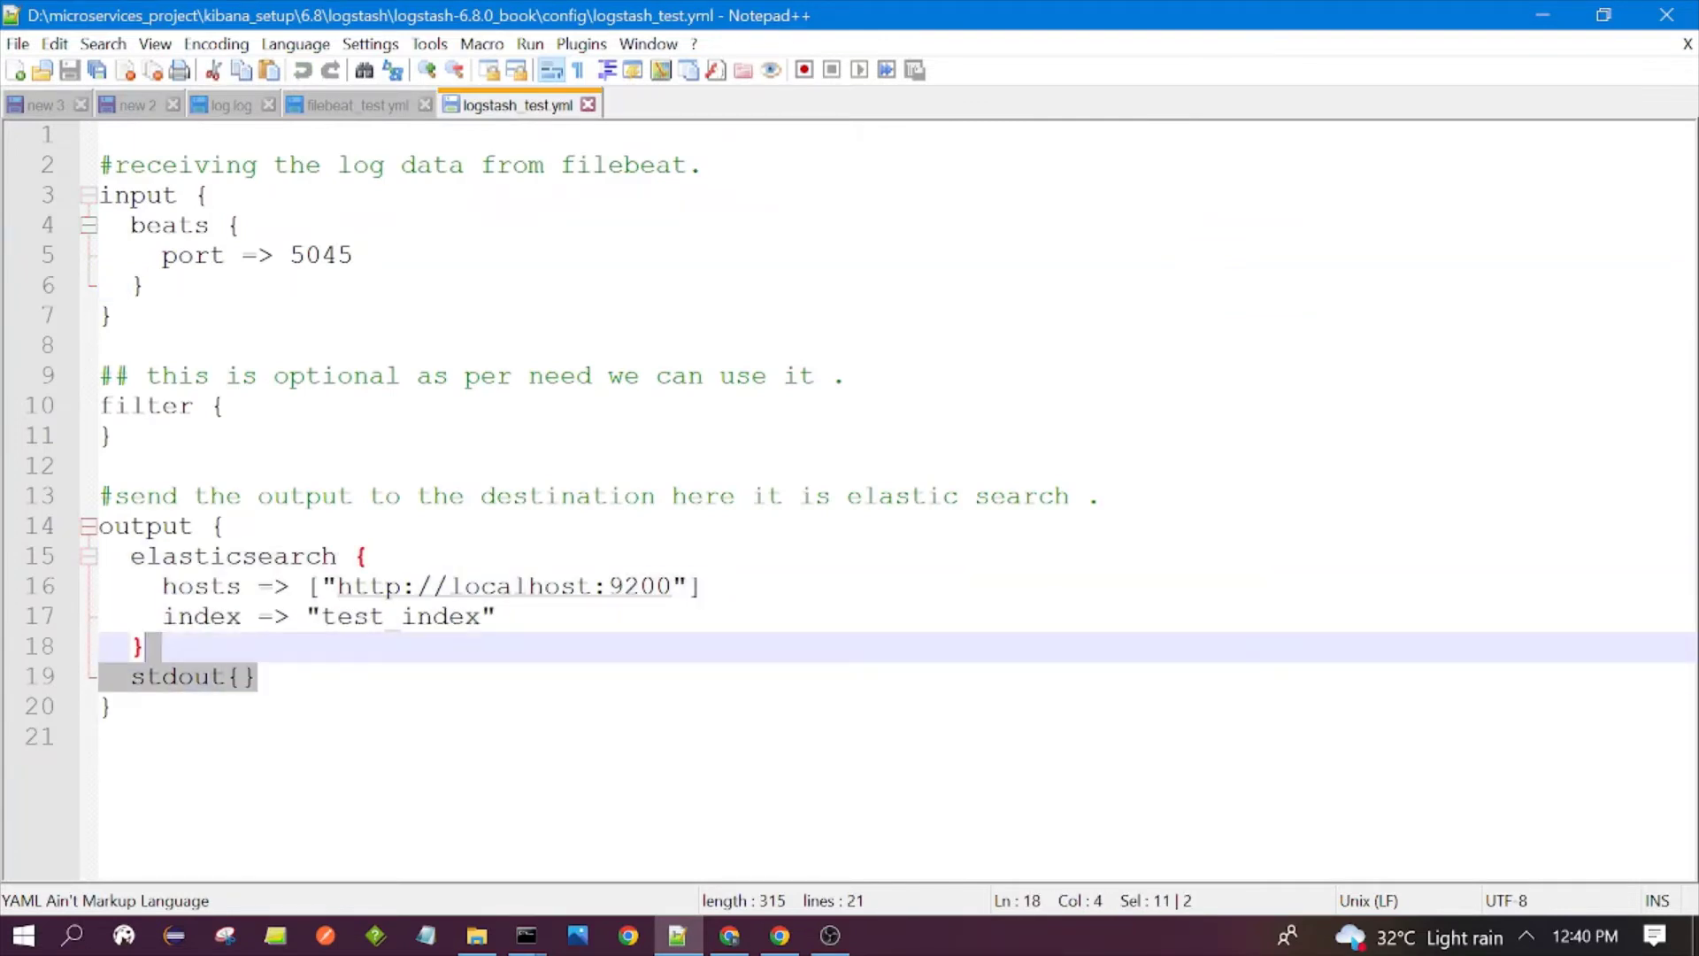
left_click_drag(131, 556, 149, 647)
left_click(258, 676)
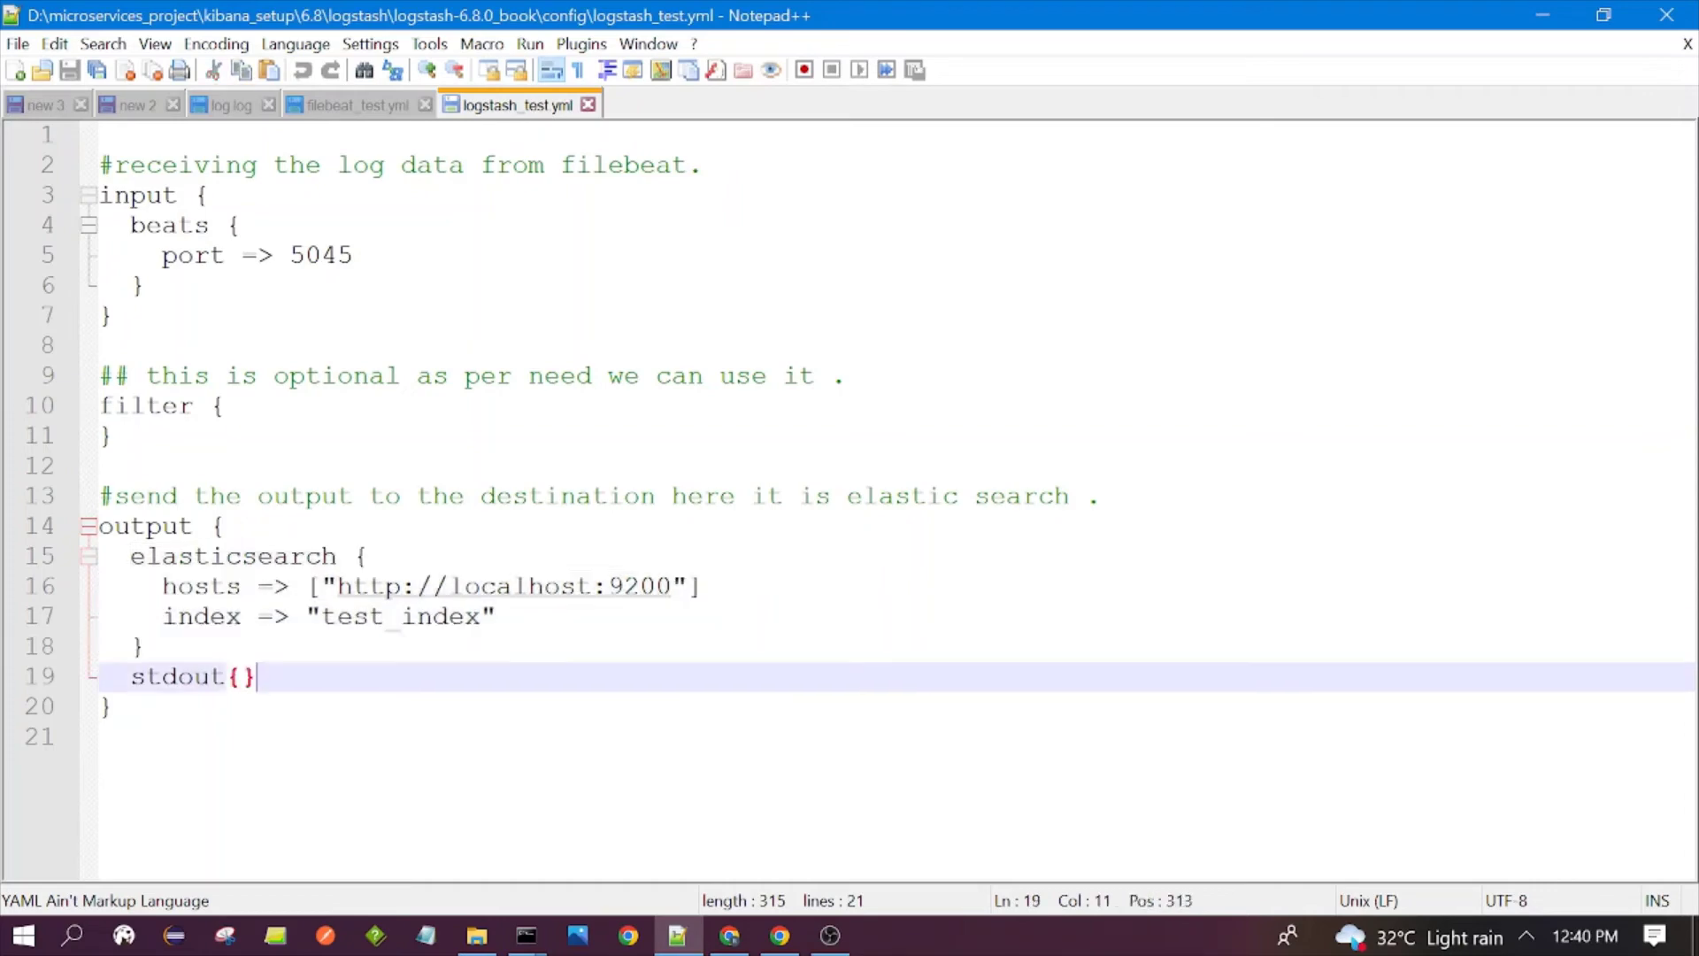
left_click_drag(258, 676, 130, 676)
left_click(176, 677)
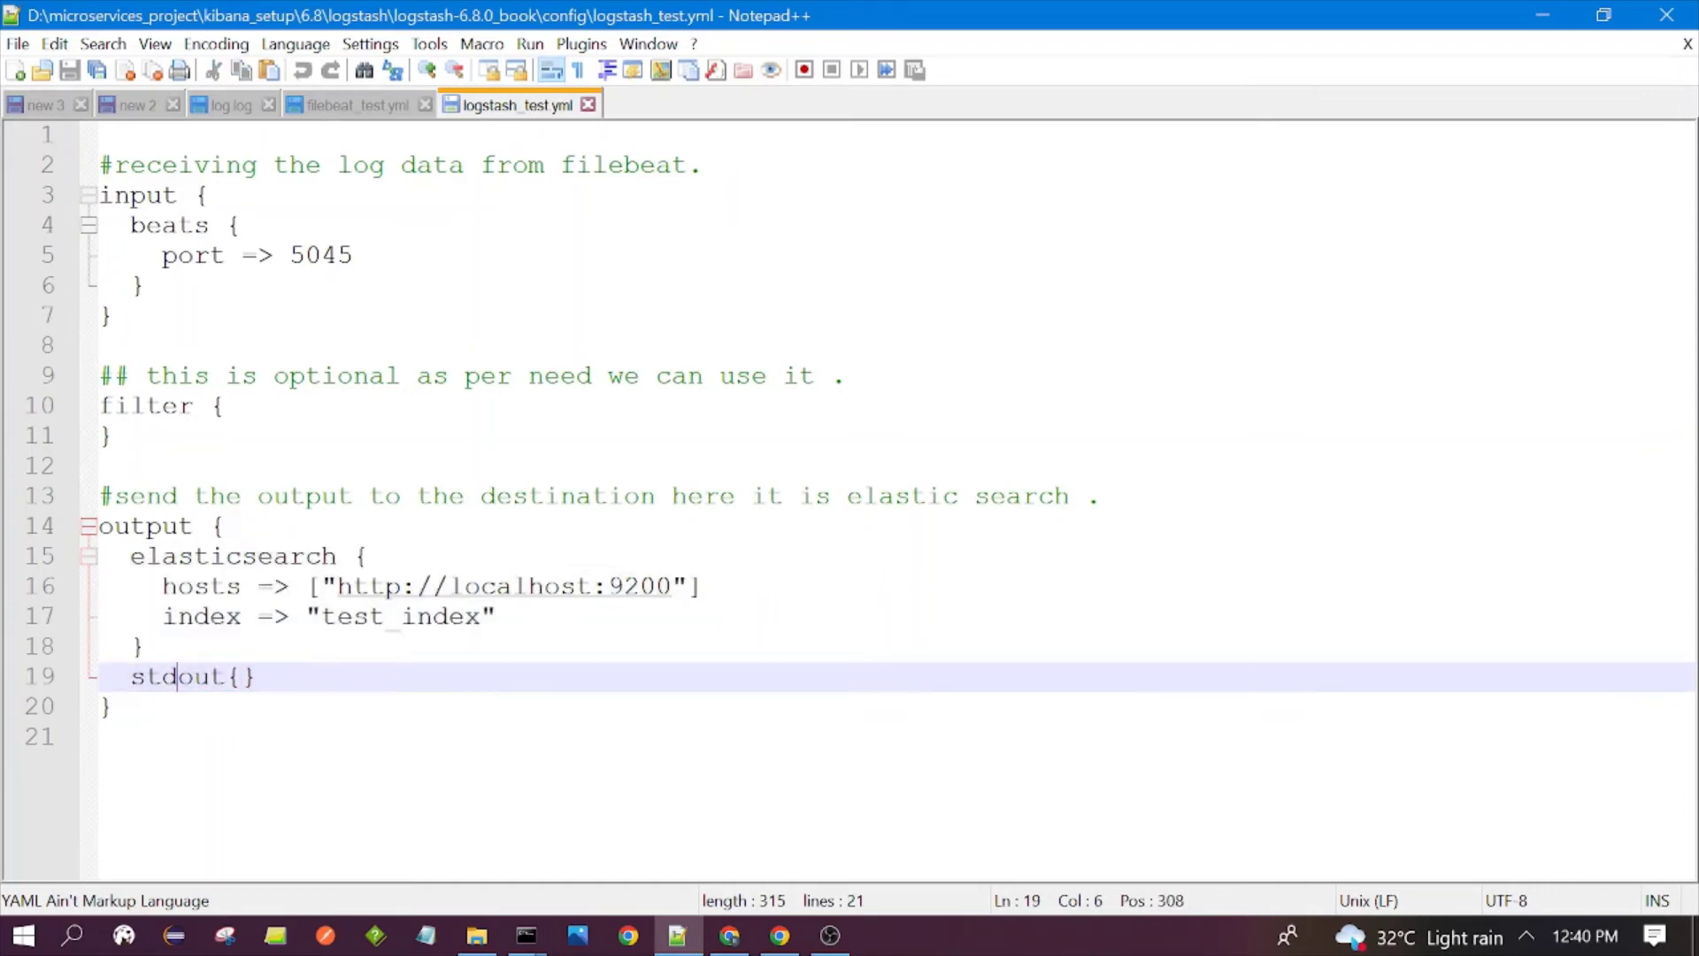
left_click_drag(258, 676, 115, 676)
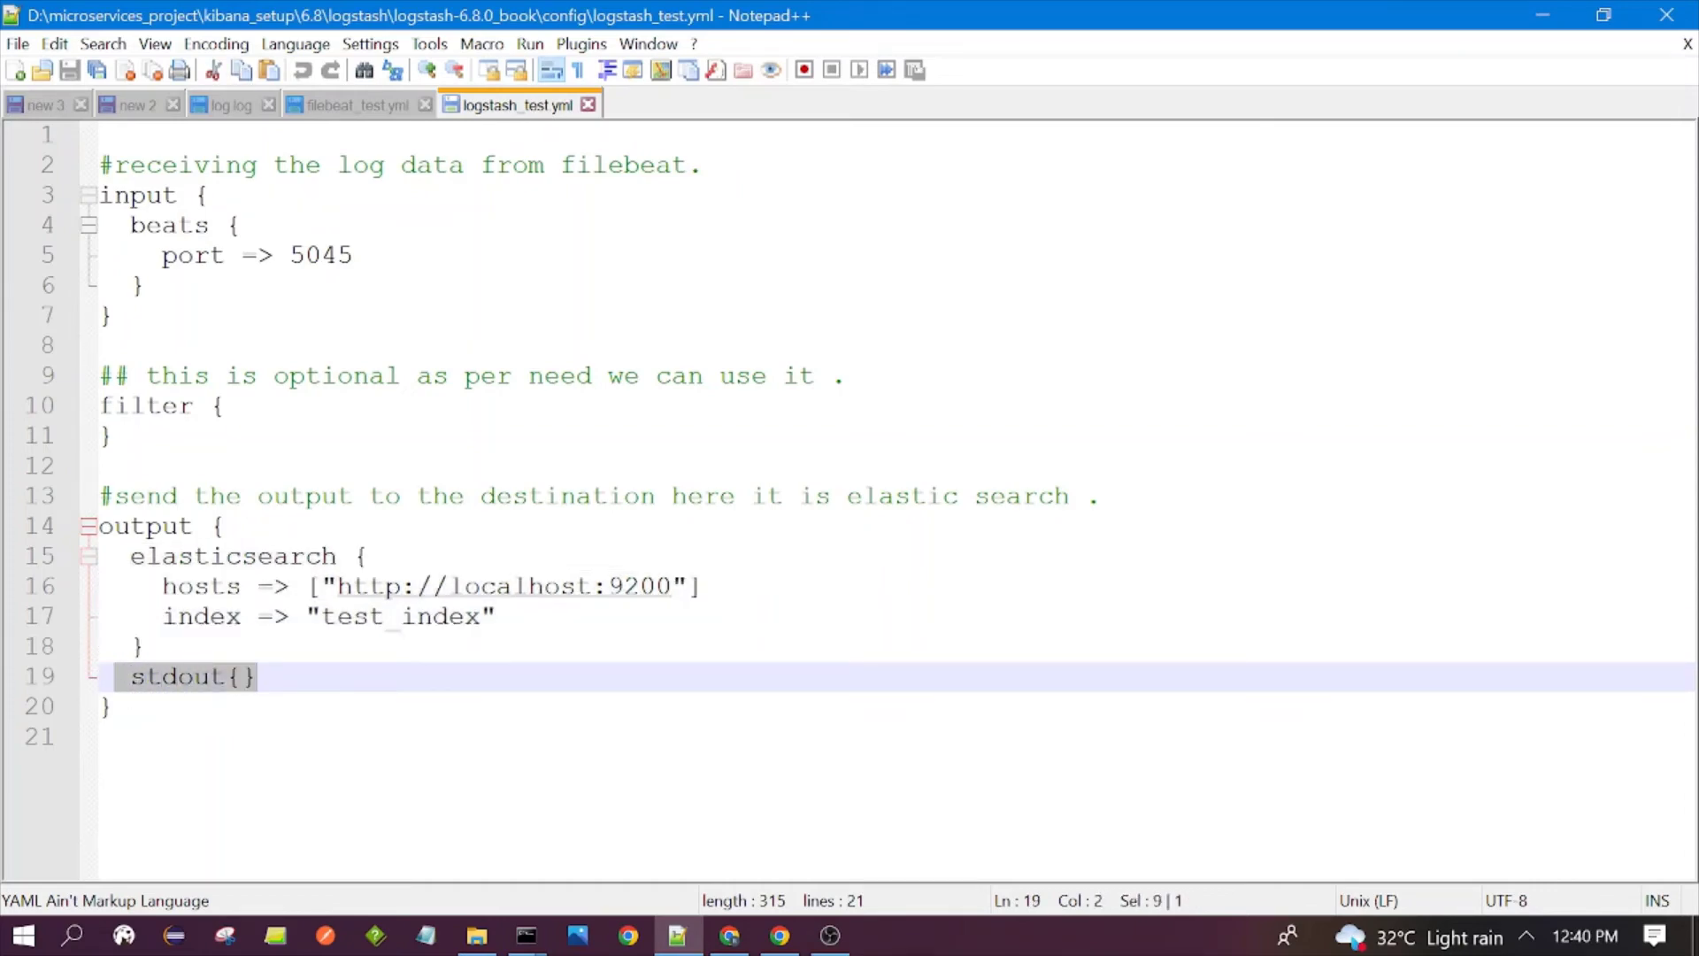
- Highlight the output's hosts and index settings and the test_index name
left_click_drag(130, 556, 146, 646)
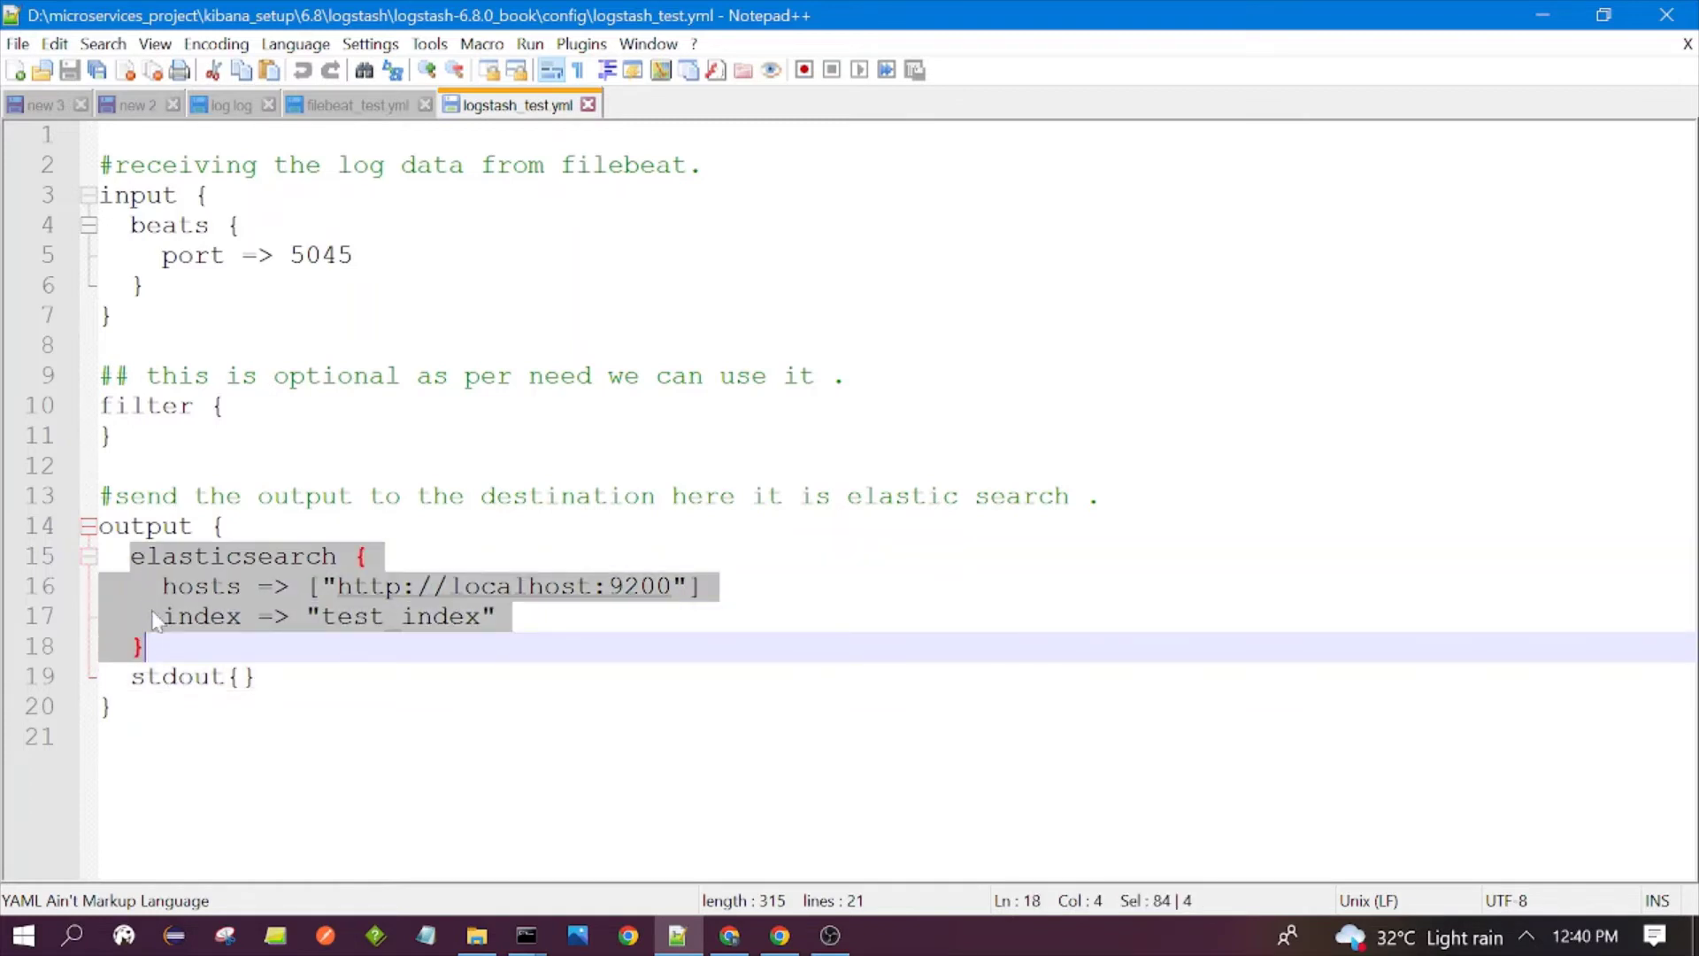
left_click_drag(130, 585, 146, 646)
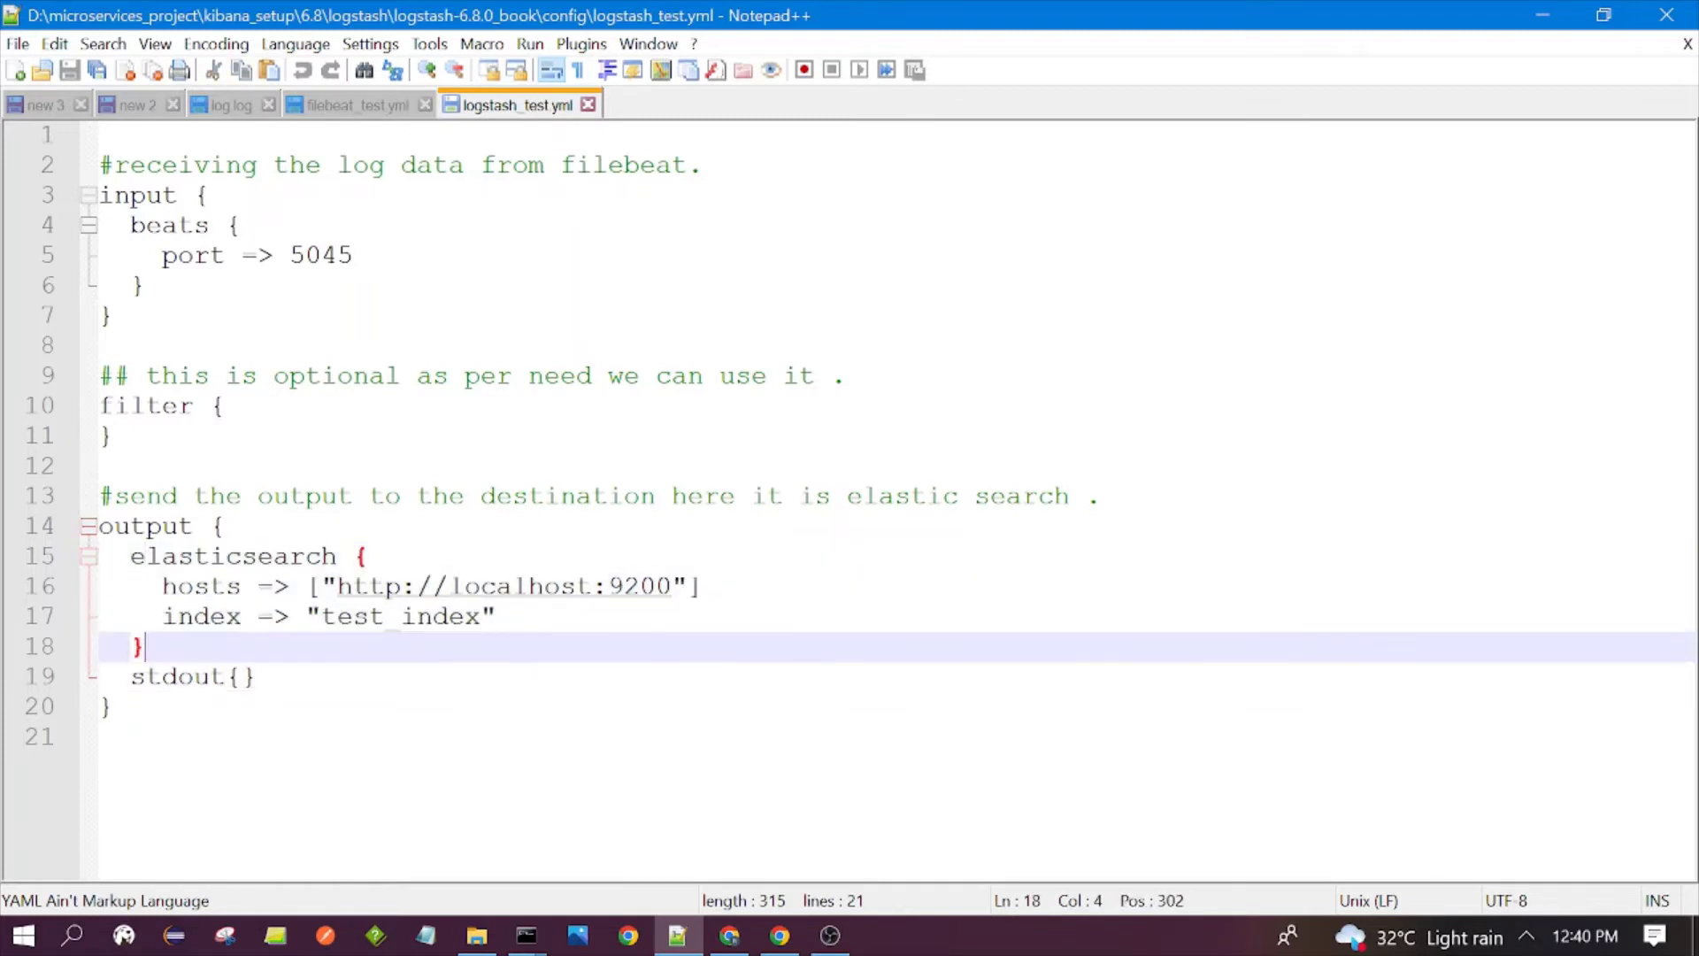
double_click(372, 617)
left_click(497, 617)
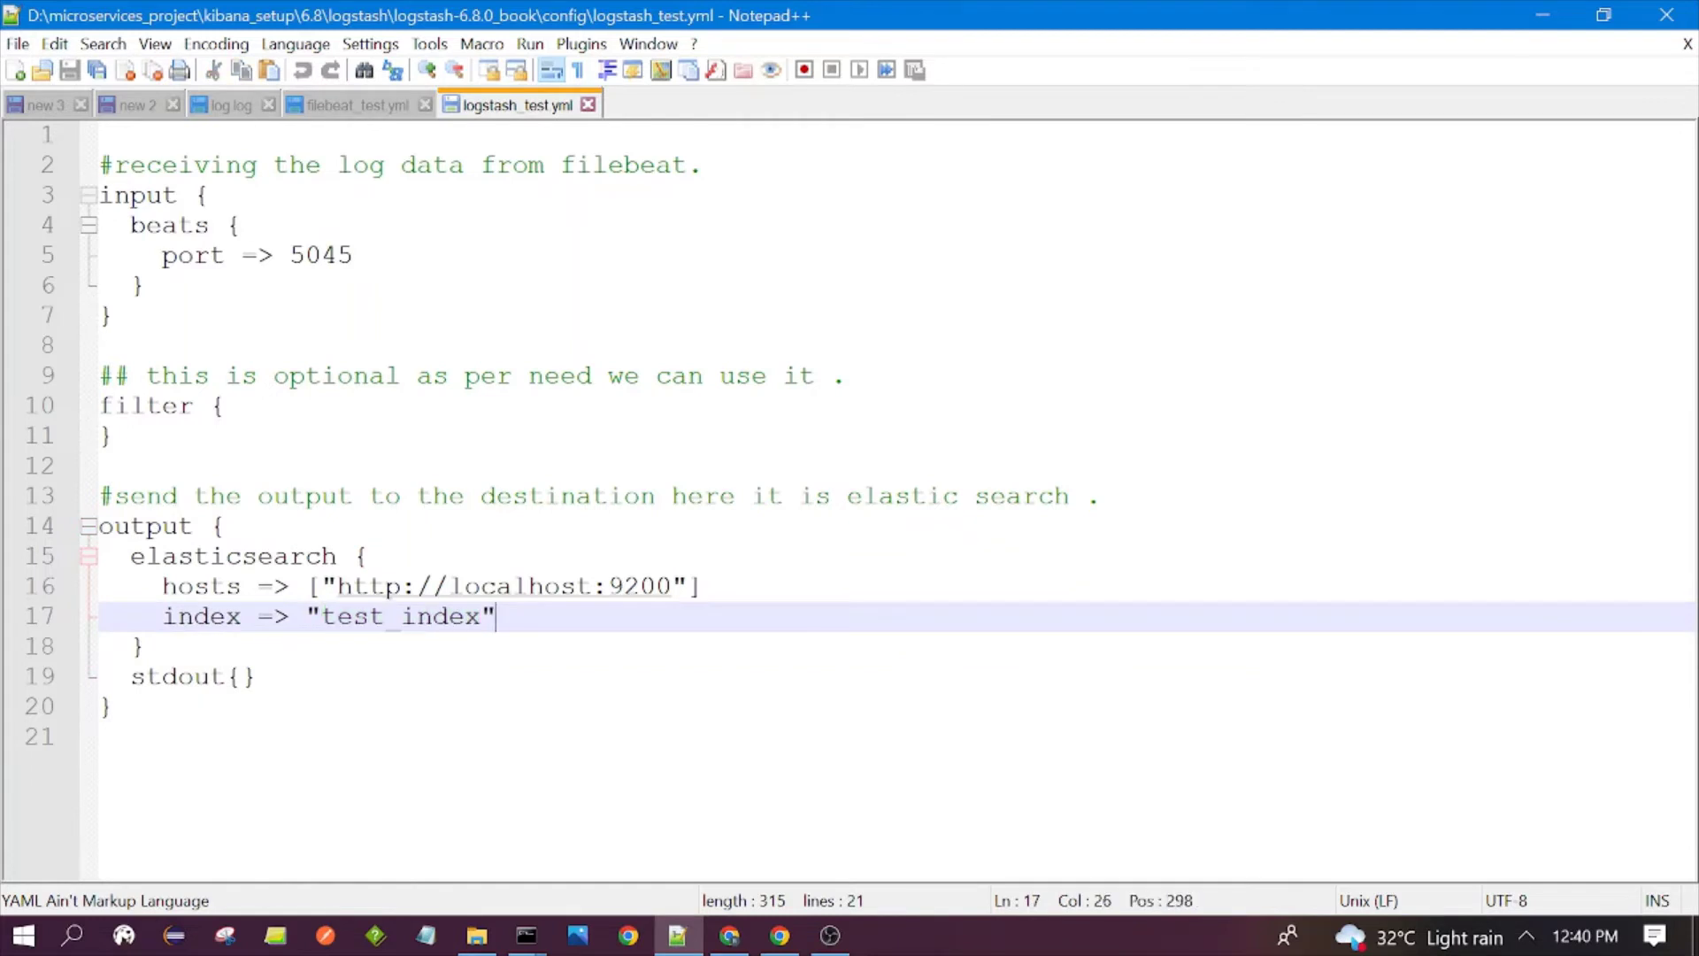
double_click(402, 618)
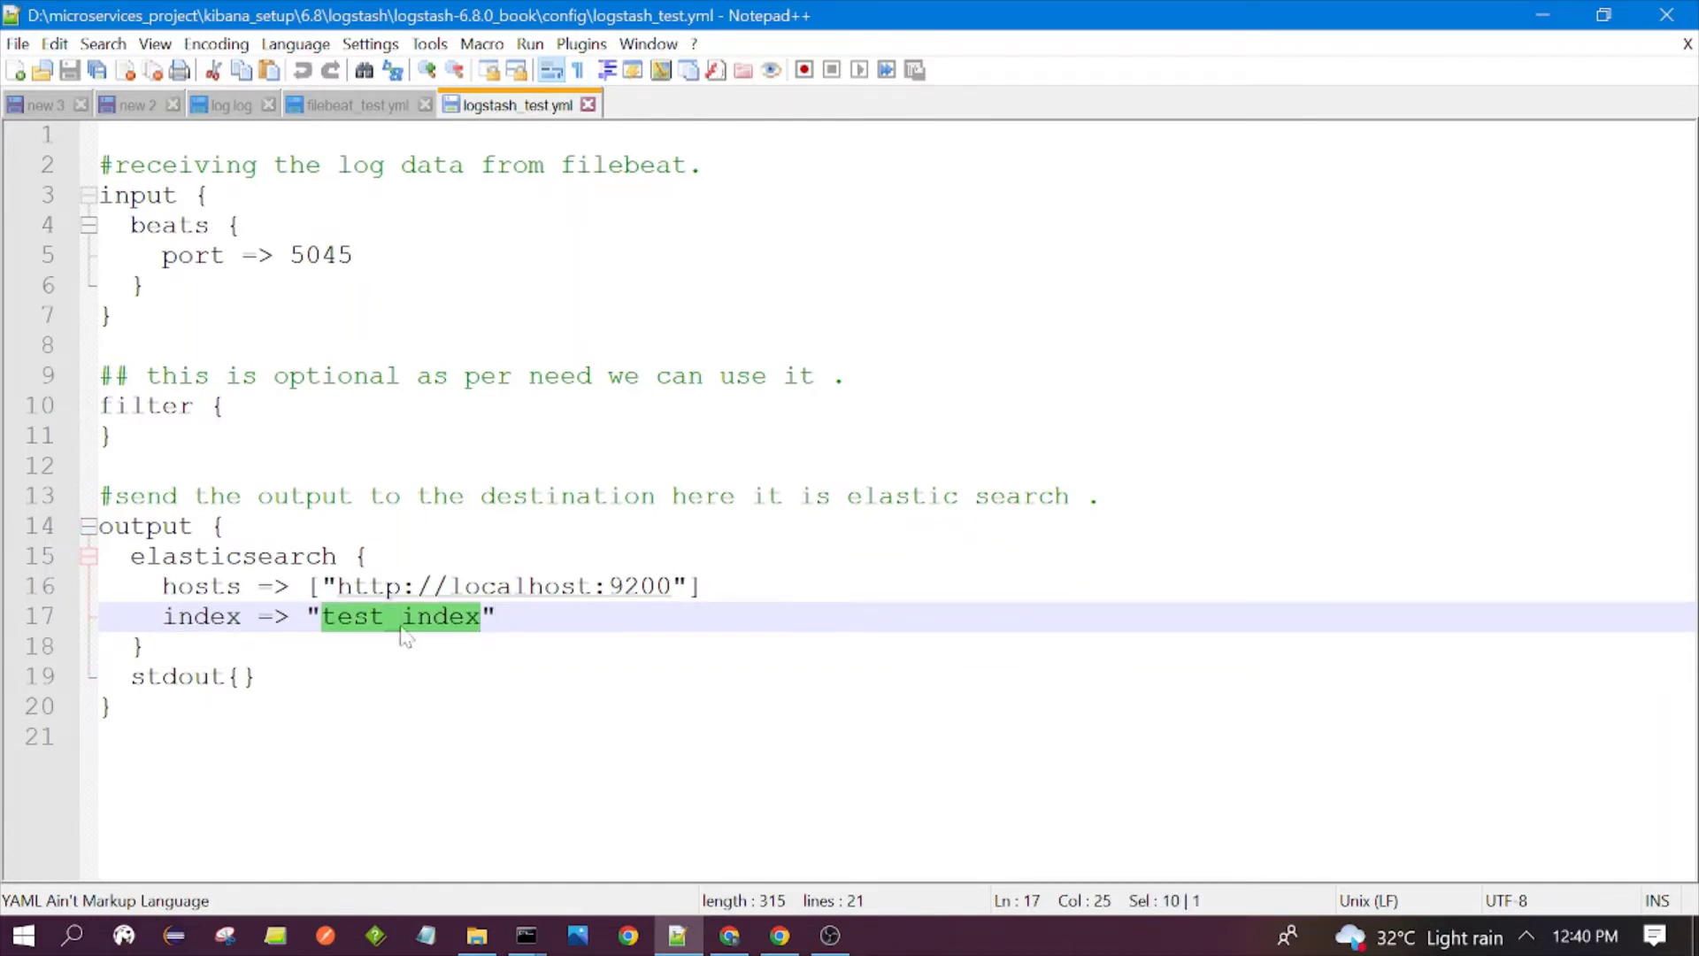
- Bring the running Logstash Command Prompt console to the front
left_click(400, 626)
left_click(529, 943)
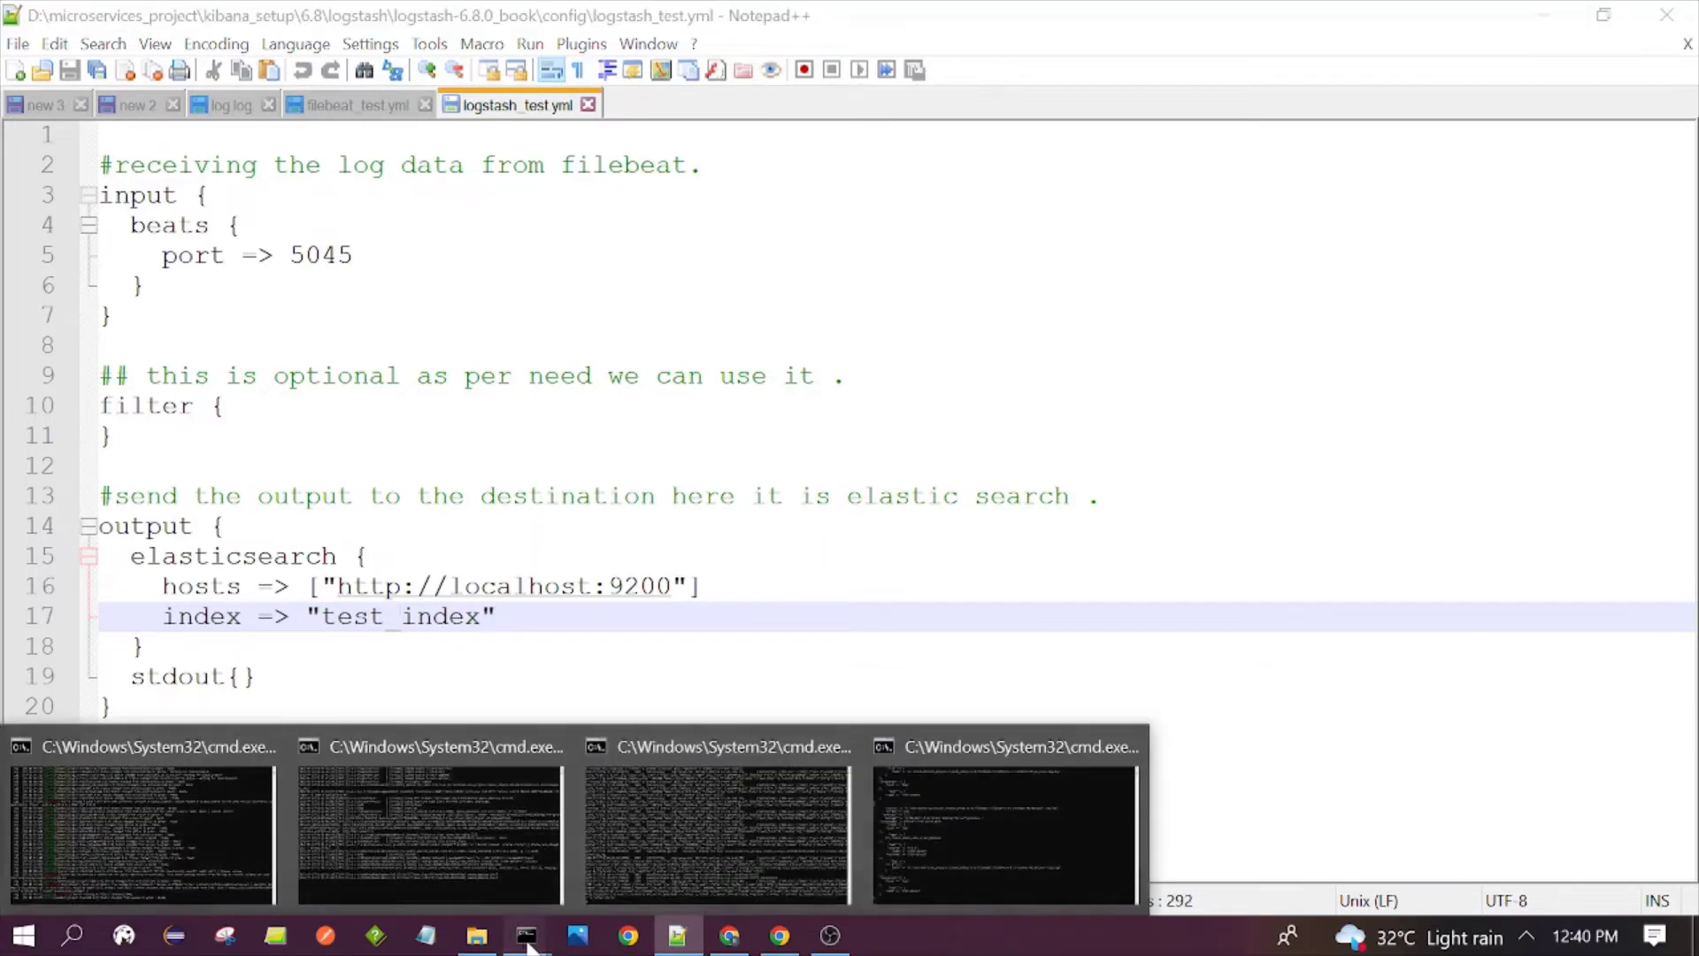
left_click(949, 840)
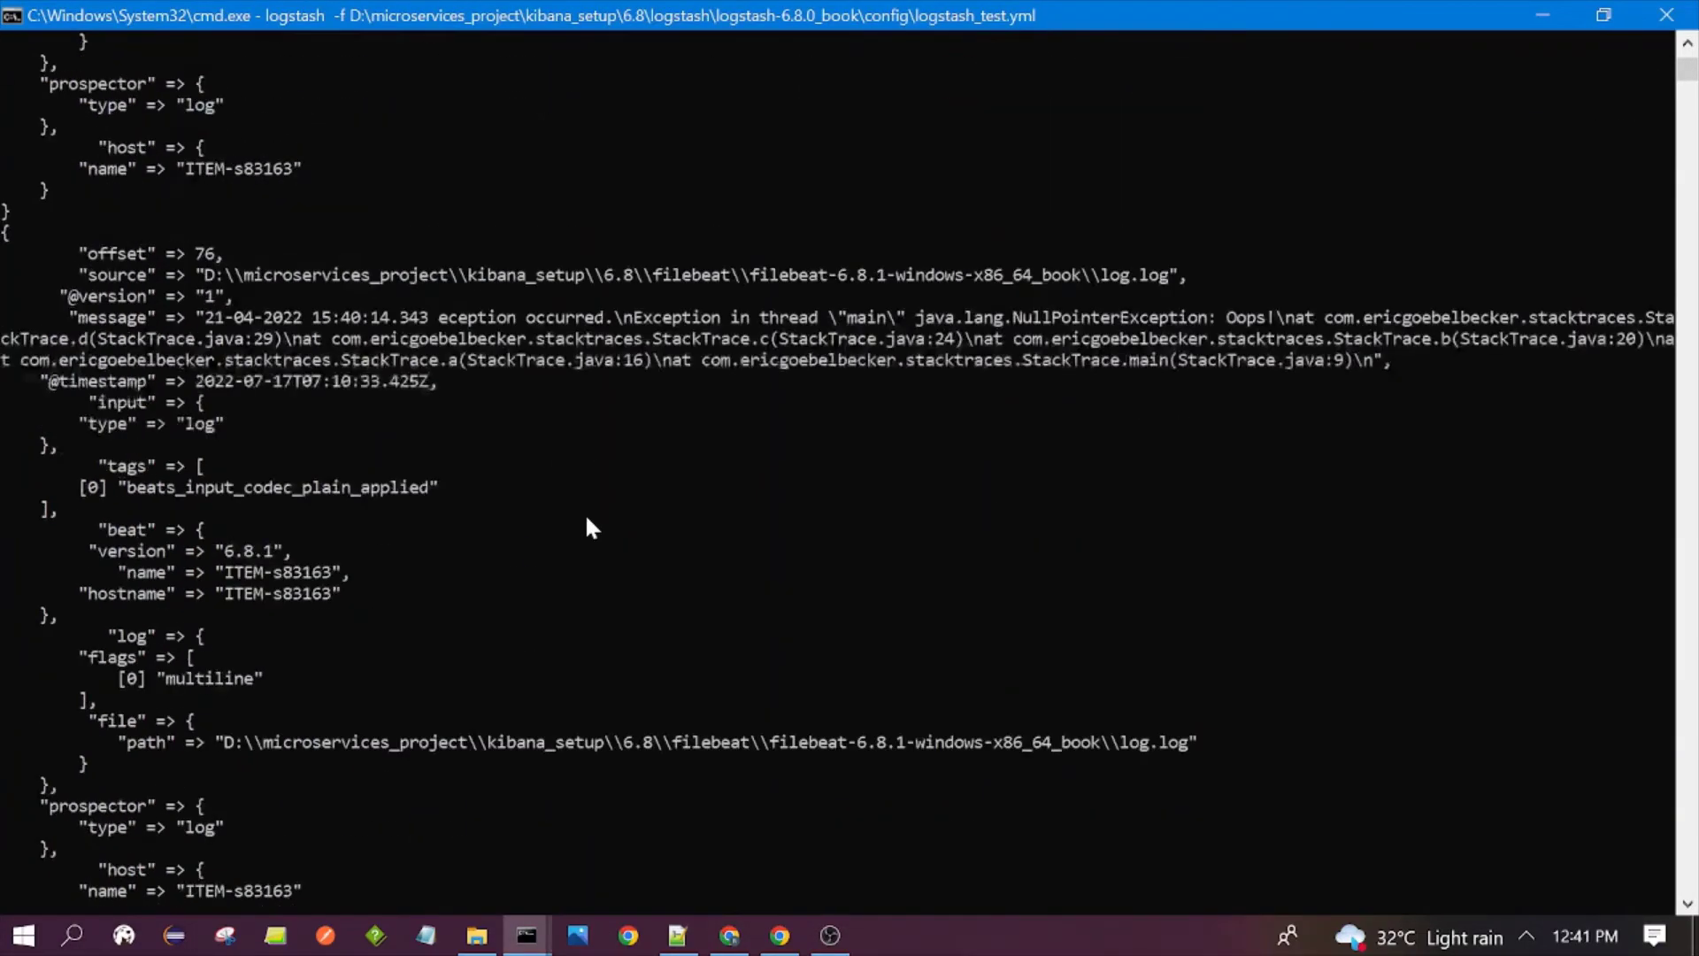
- Scroll the Logstash console and mark the printed event outputs, including the multiline exception
scroll(587, 522, "up", 9)
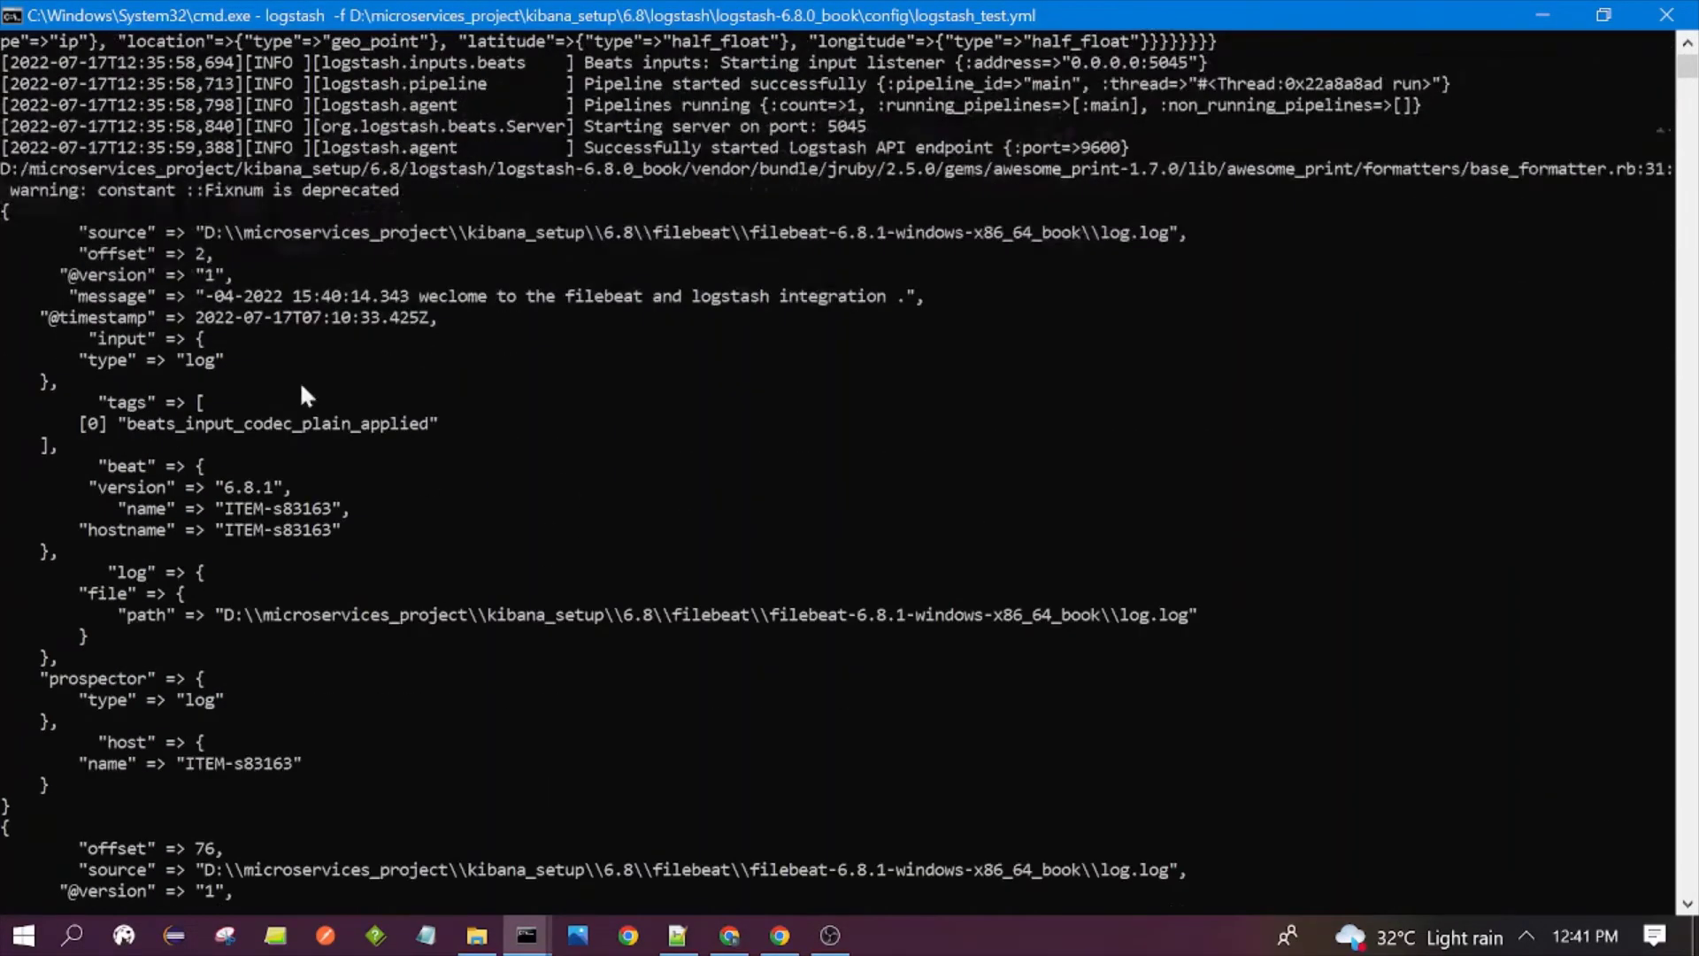
scroll(300, 388, "down", 2)
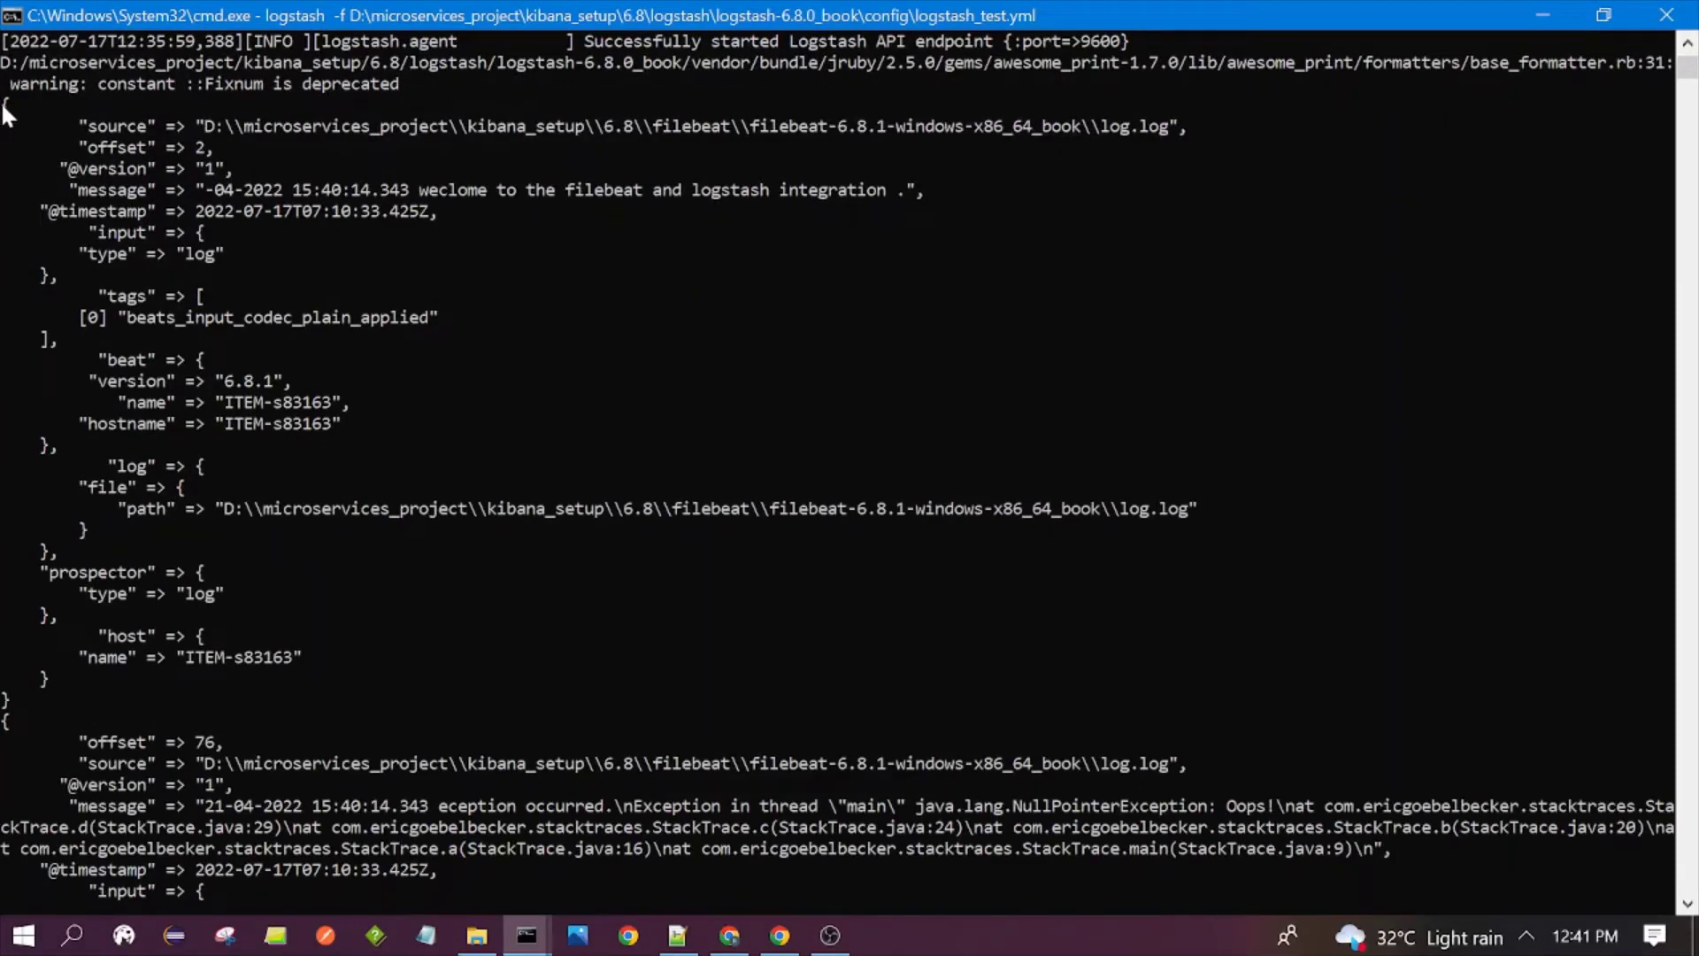
left_click_drag(2, 102, 22, 703)
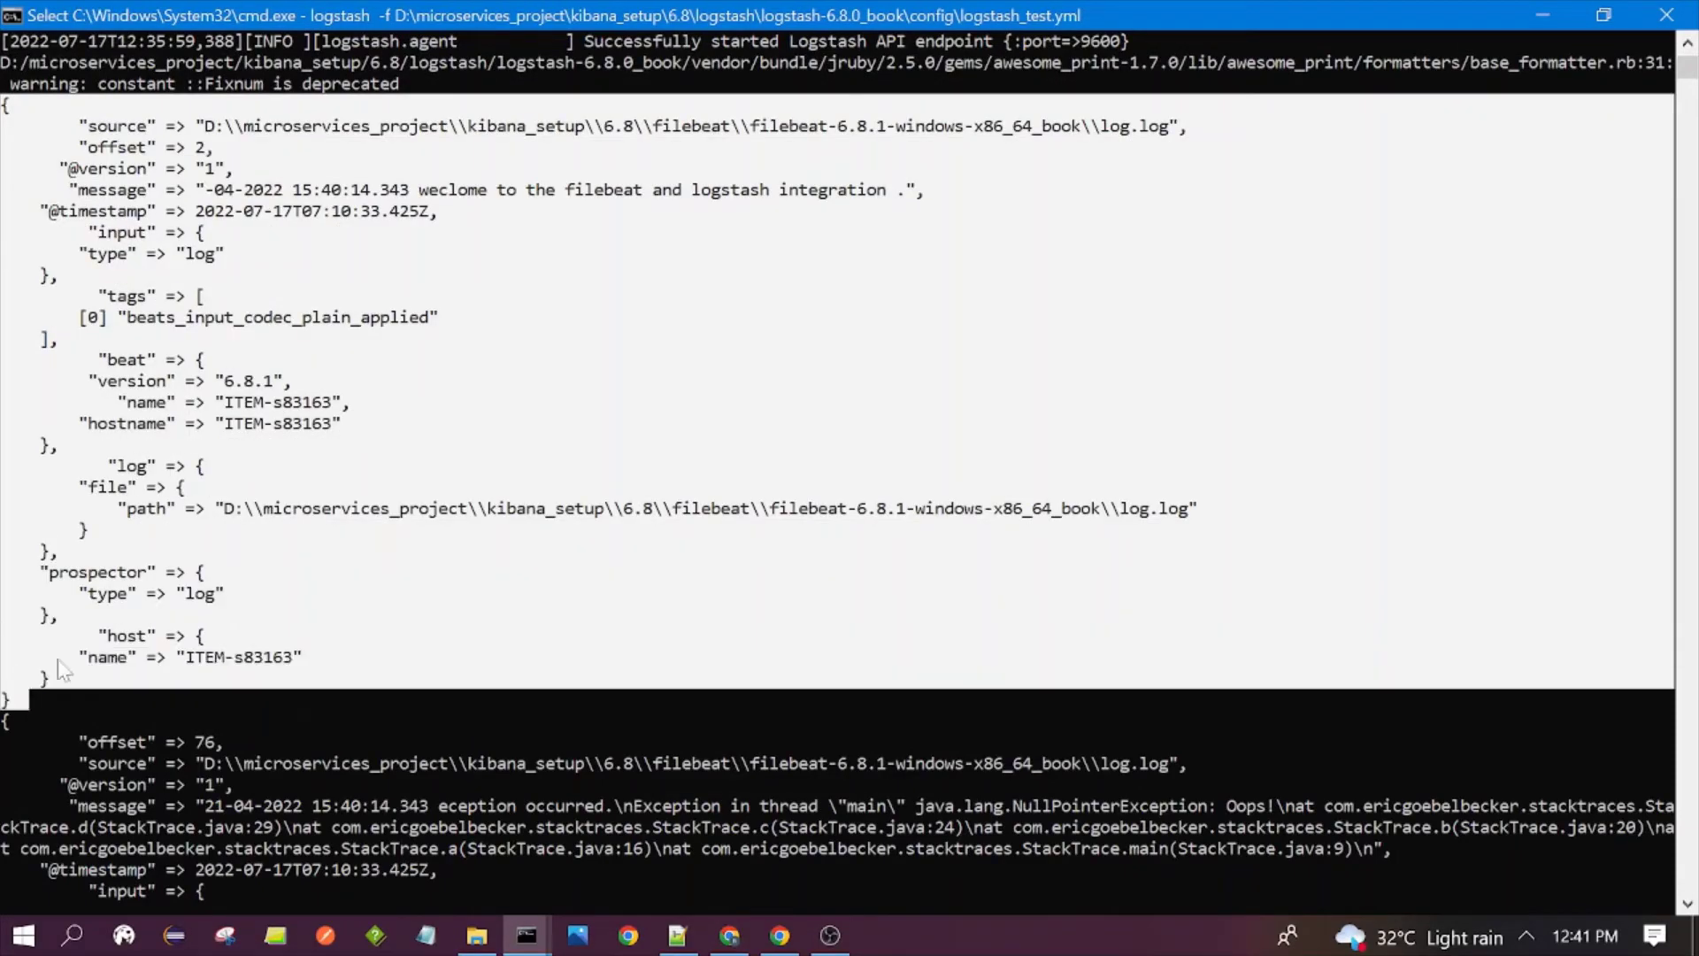
scroll(111, 527, "down", 2)
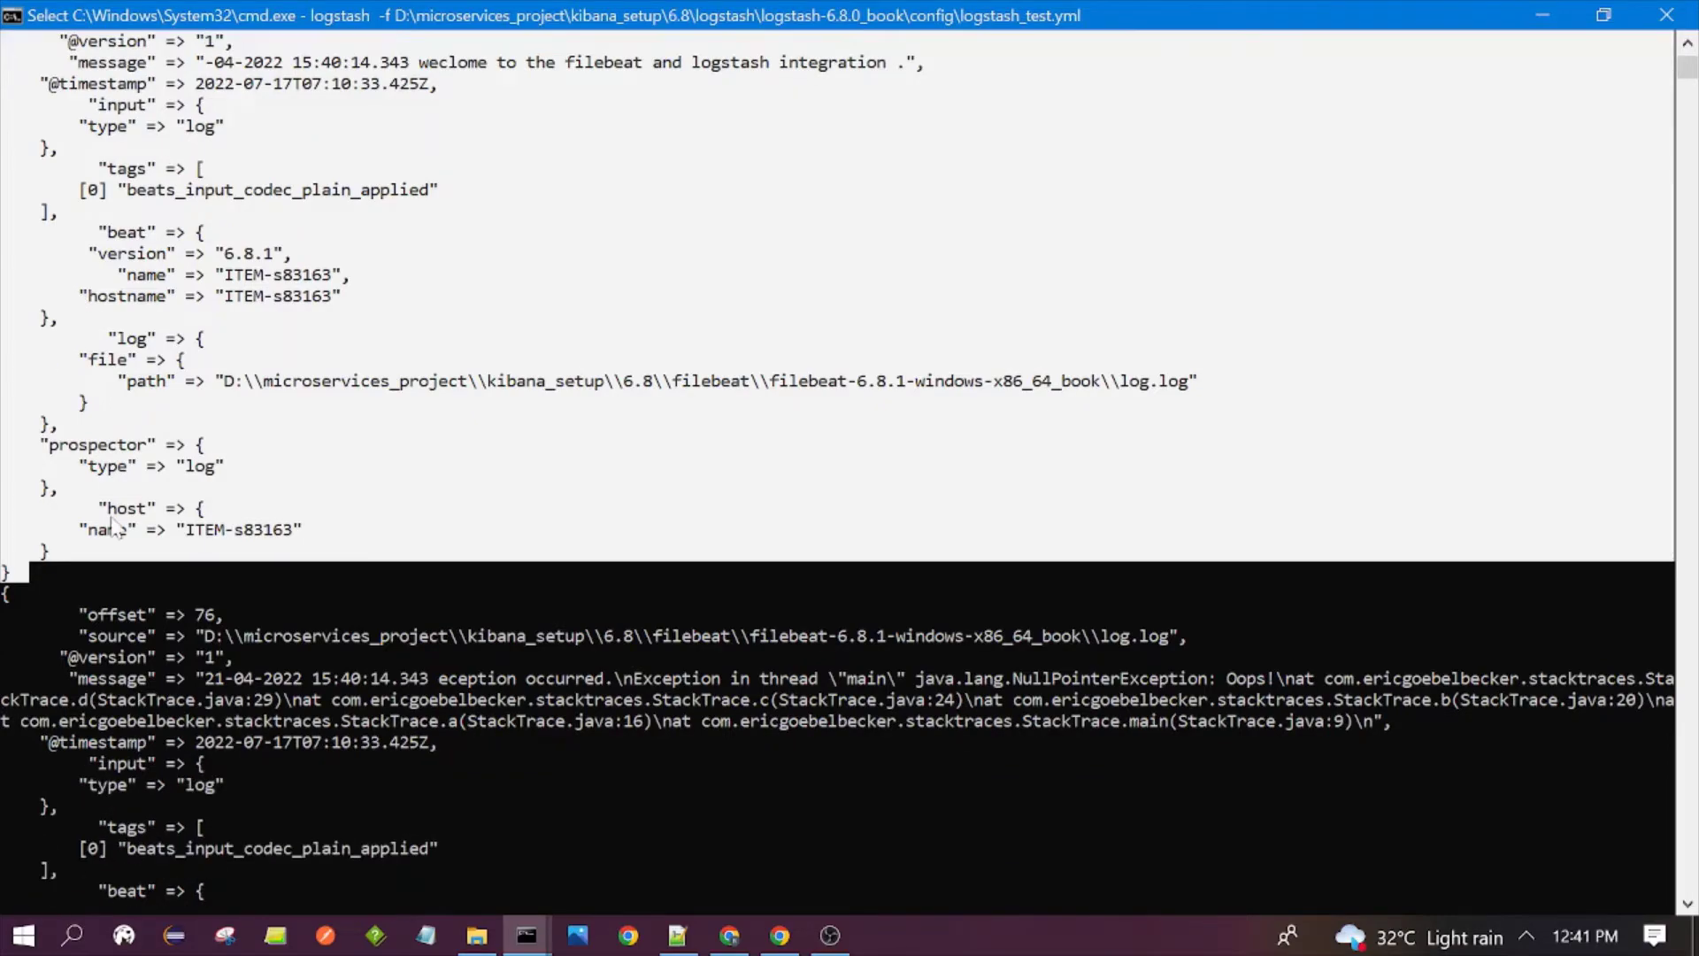
scroll(110, 526, "down", 5)
left_click_drag(2, 254, 104, 616)
- Clear the console selection and return to logstash_test.yml in Notepad++
scroll(180, 492, "up", 3)
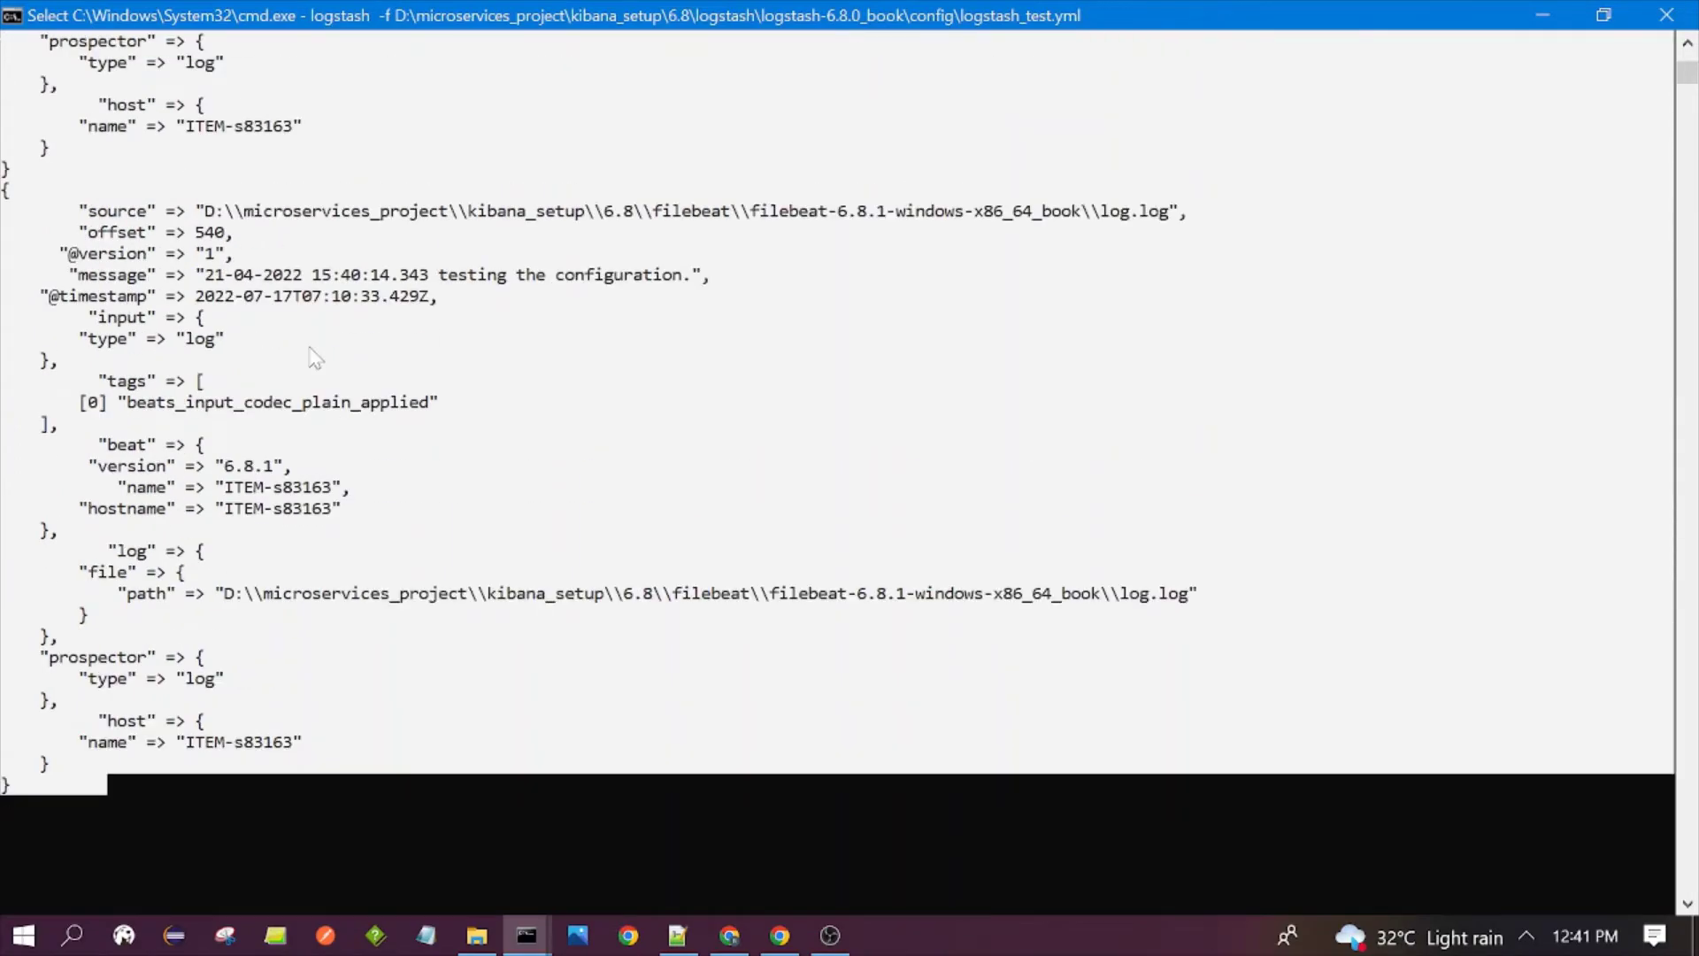
right_click(308, 345)
scroll(146, 407, "up", 14)
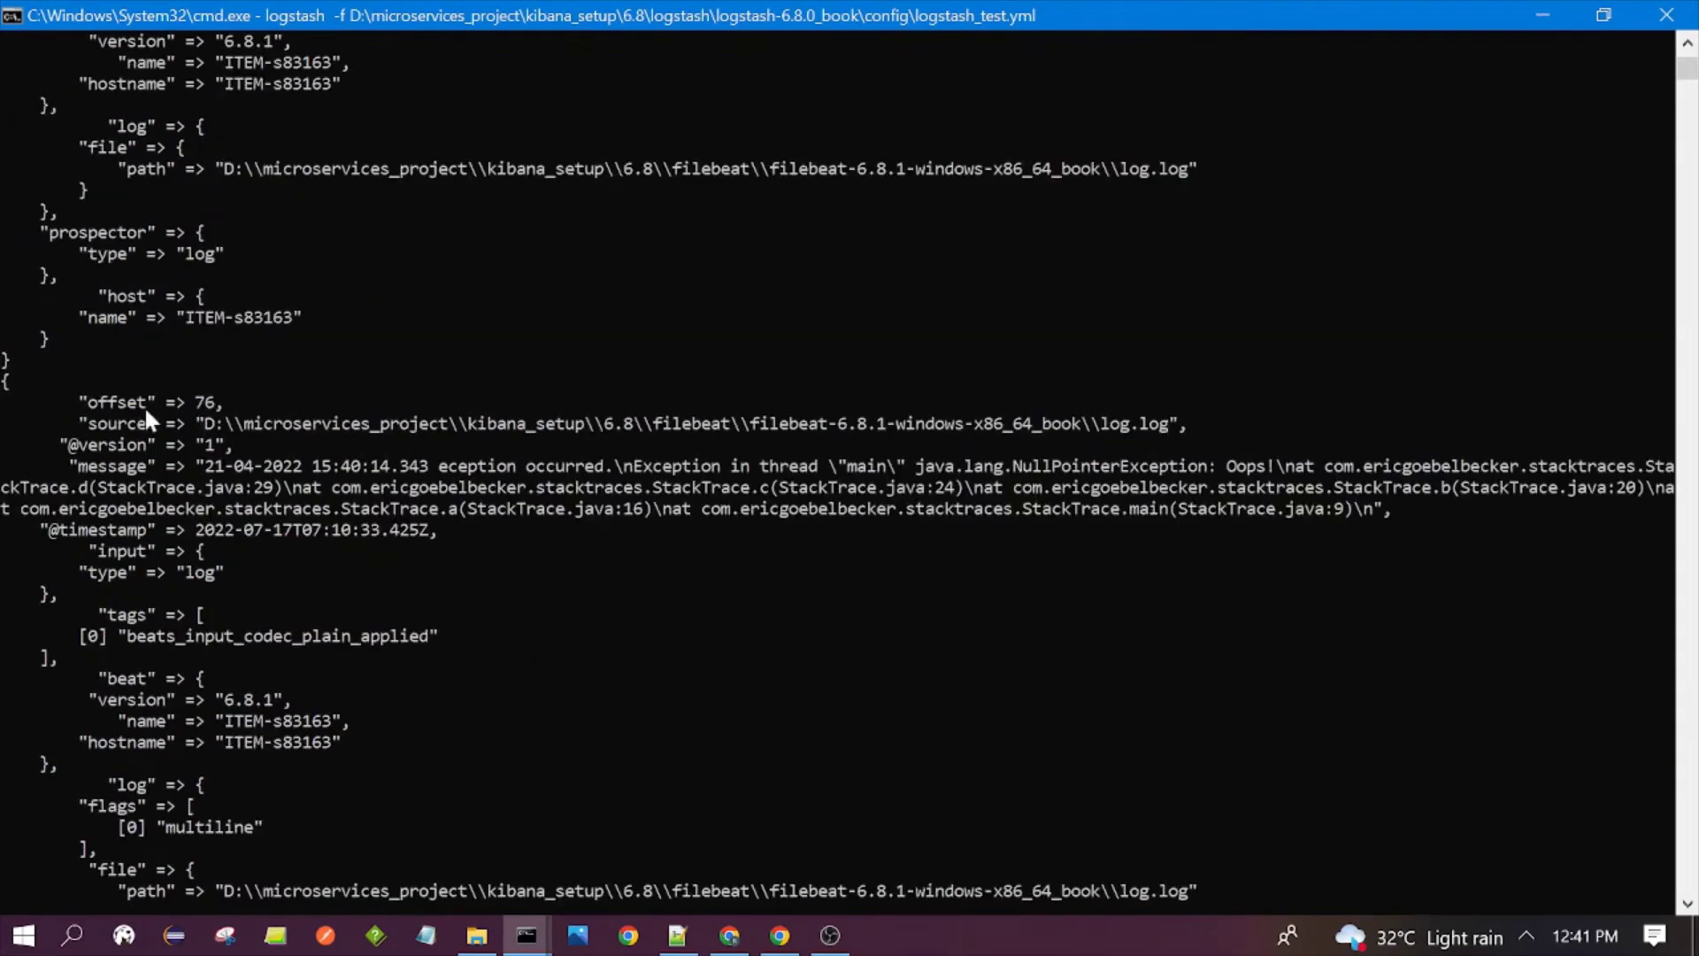
left_click(677, 936)
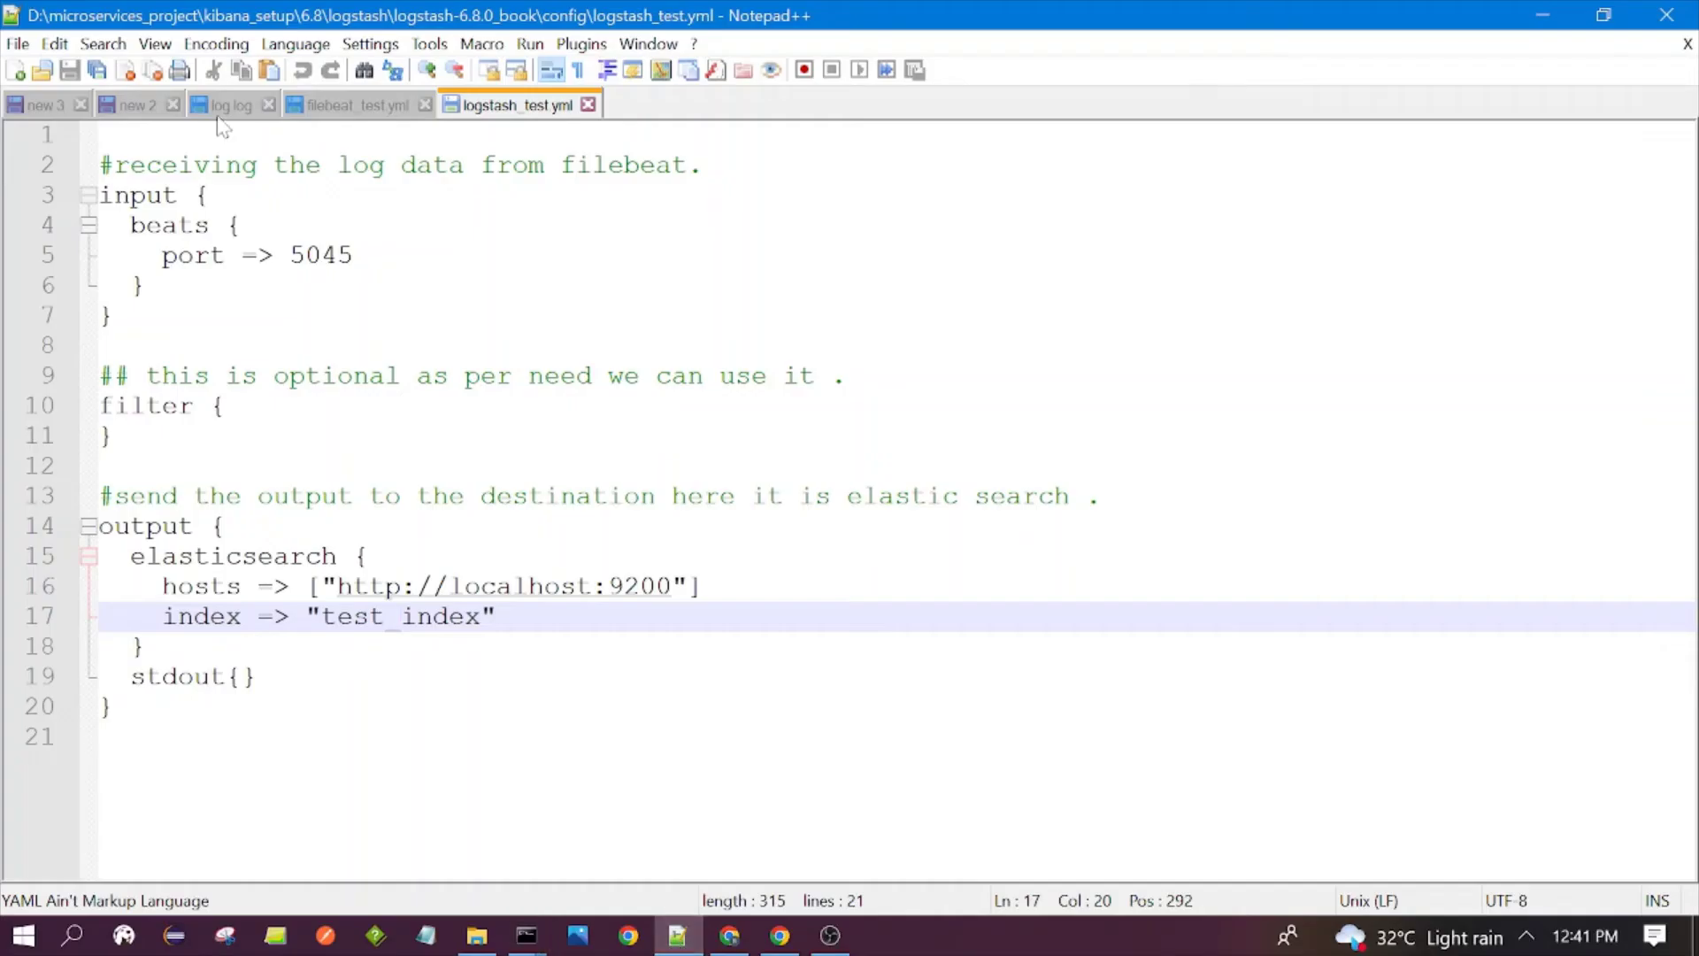
- In the 'new 2' notes, highlight the log file-to-logstash span and the word filebeat
left_click(152, 108)
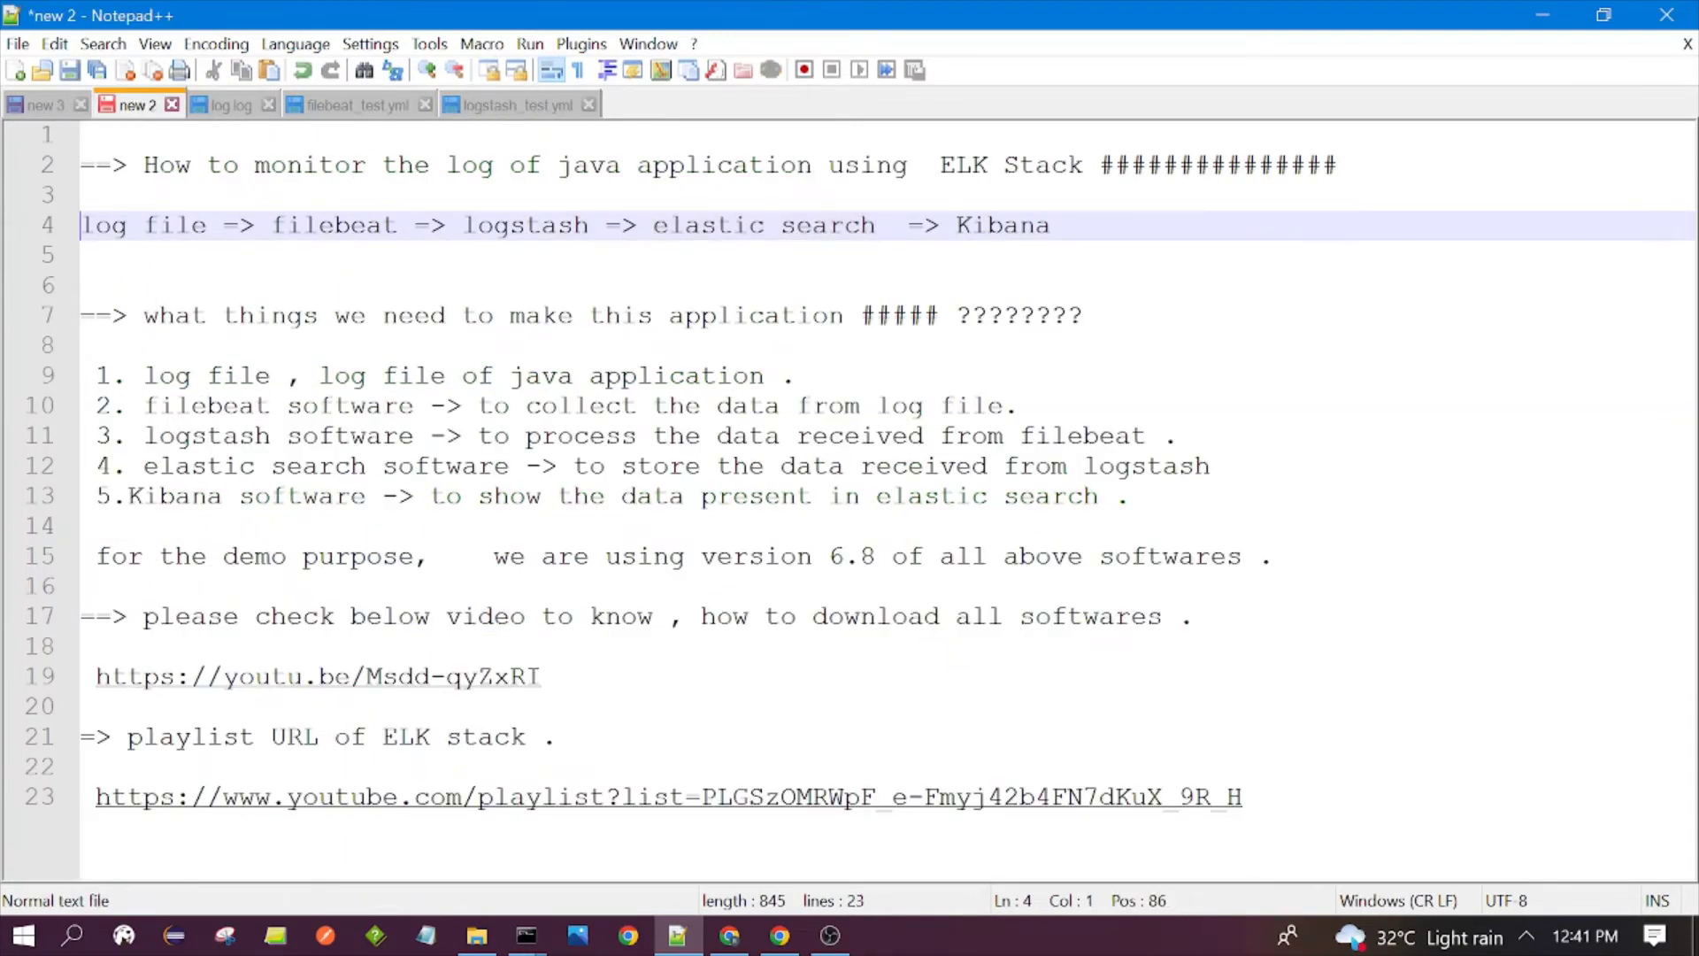
left_click_drag(81, 225, 589, 225)
left_click(495, 255)
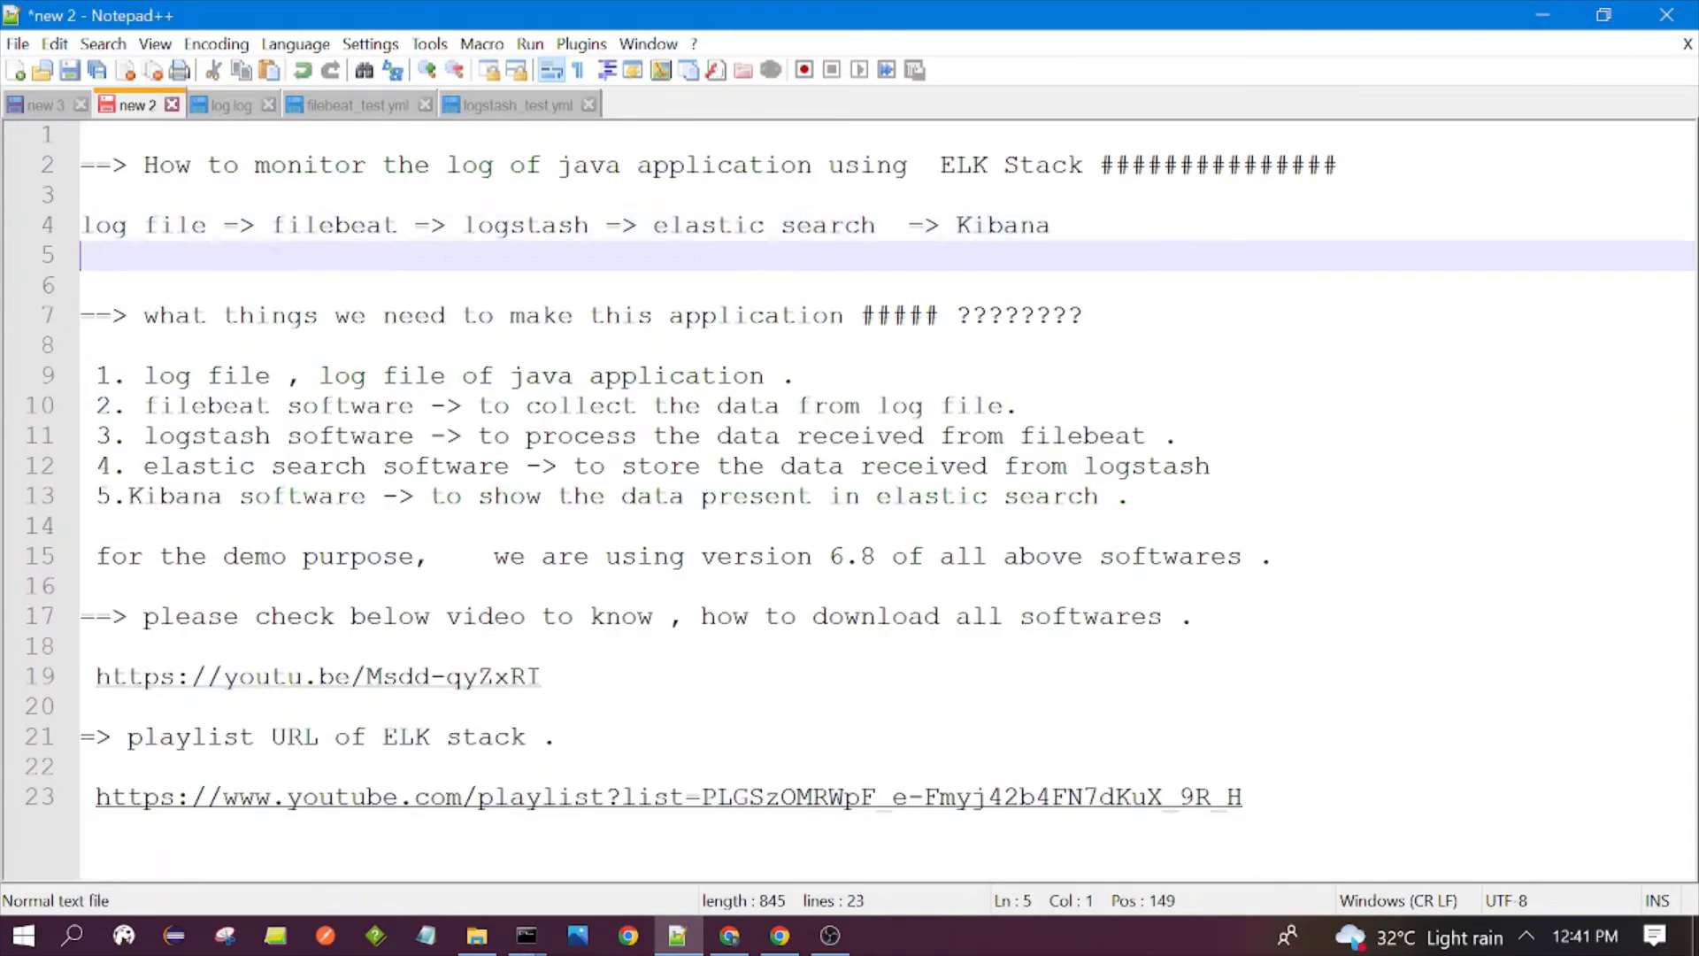
double_click(334, 226)
left_click(95, 226)
- Highlight 'logstash' in the flow, then bring the Logstash console back
double_click(515, 227)
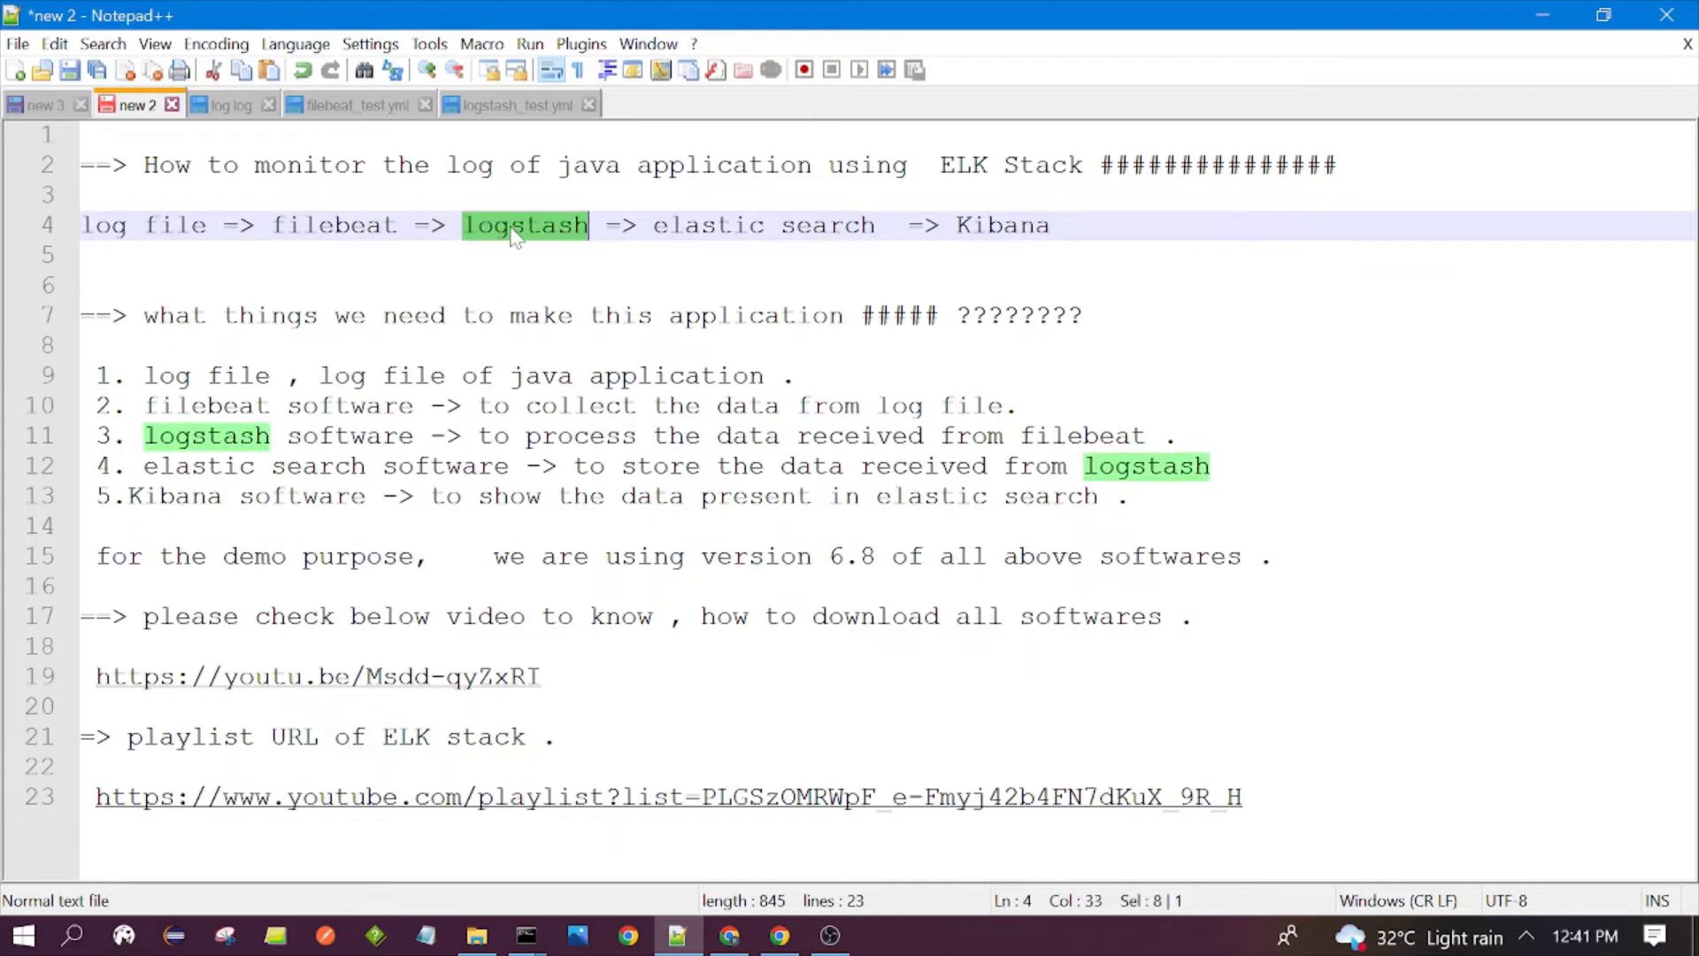
left_click(511, 226)
left_click(527, 935)
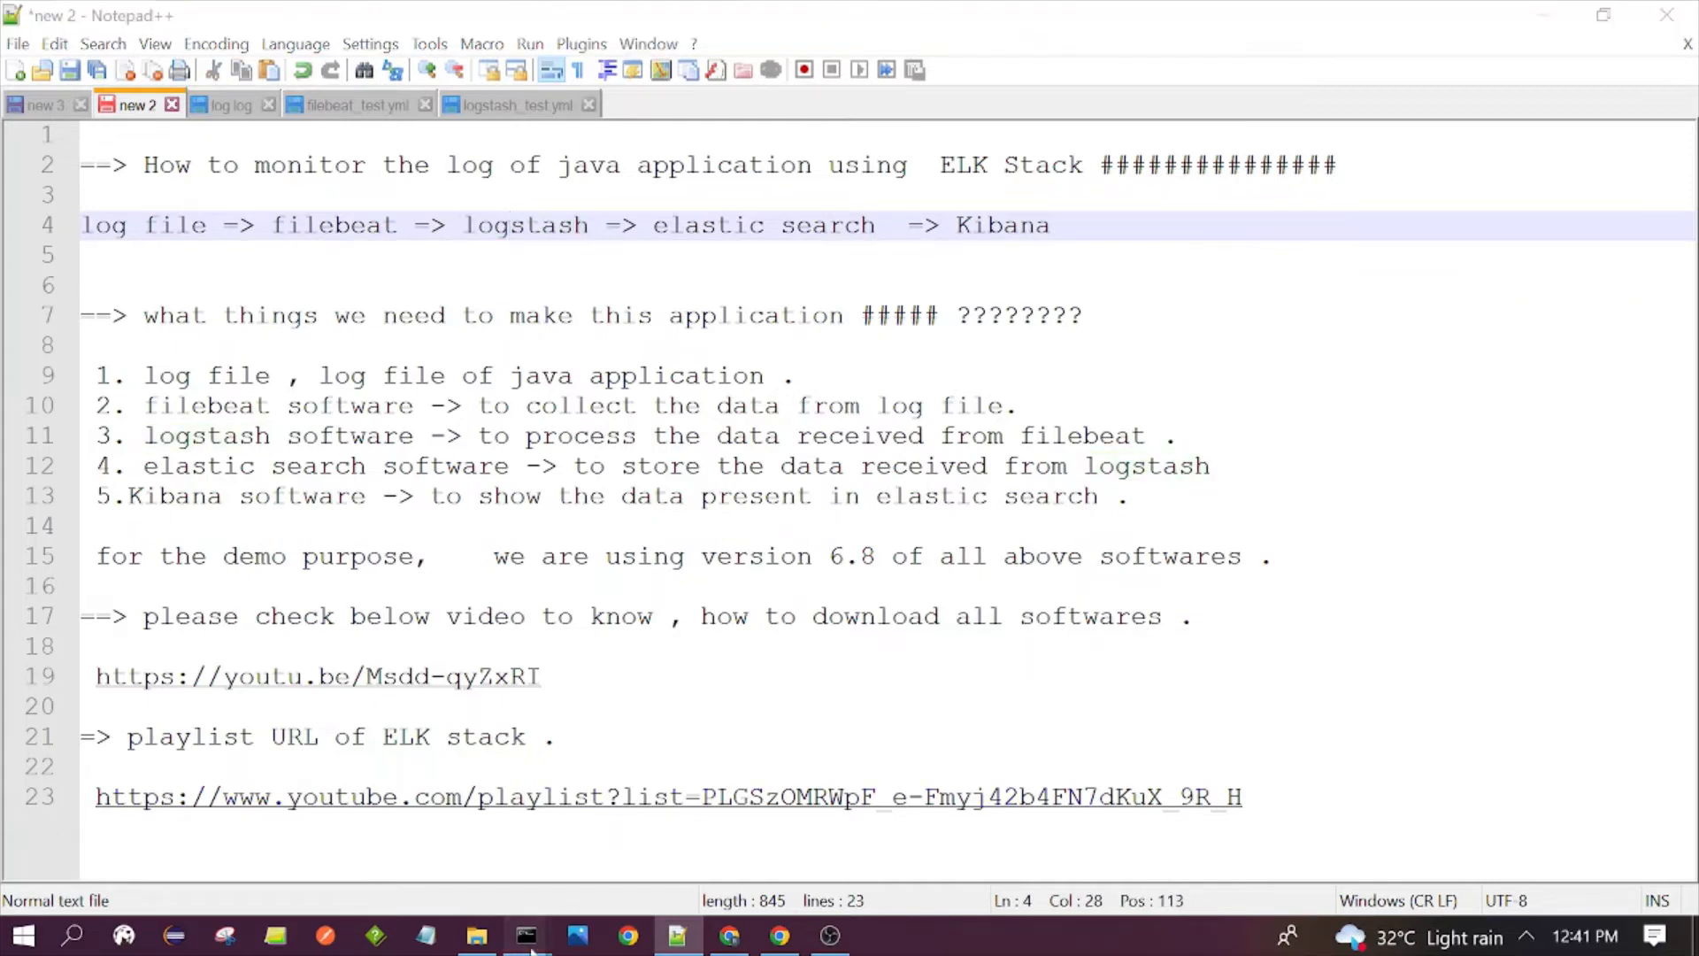
left_click(952, 830)
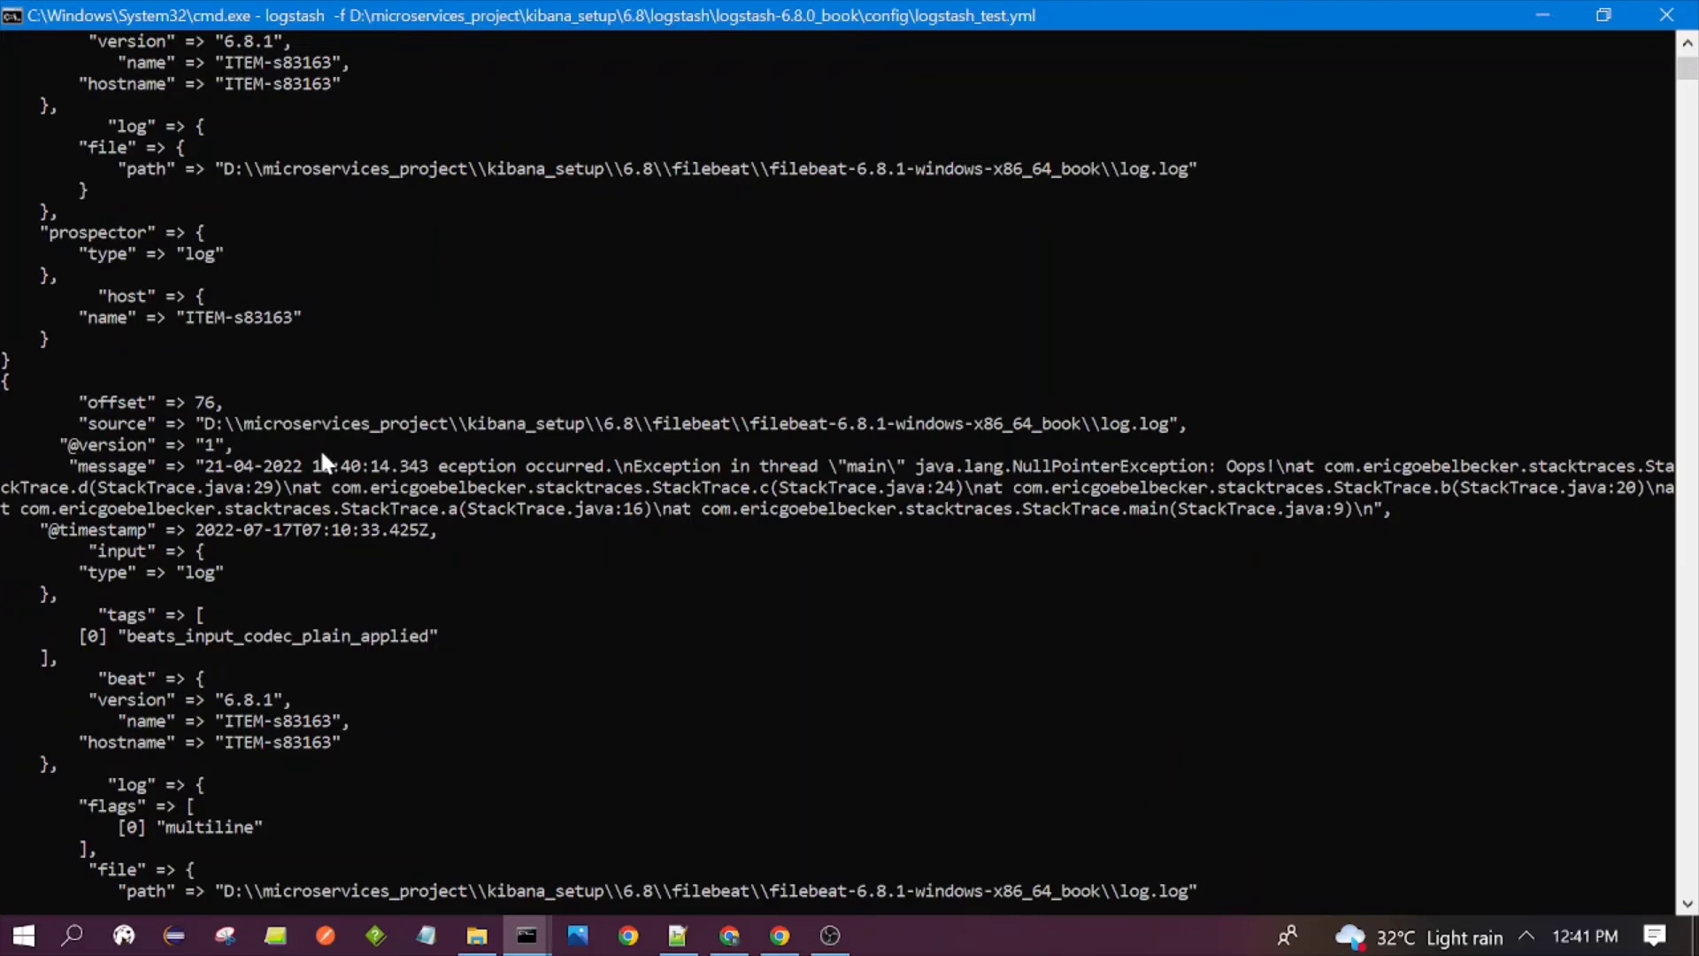
mouse_move(675, 942)
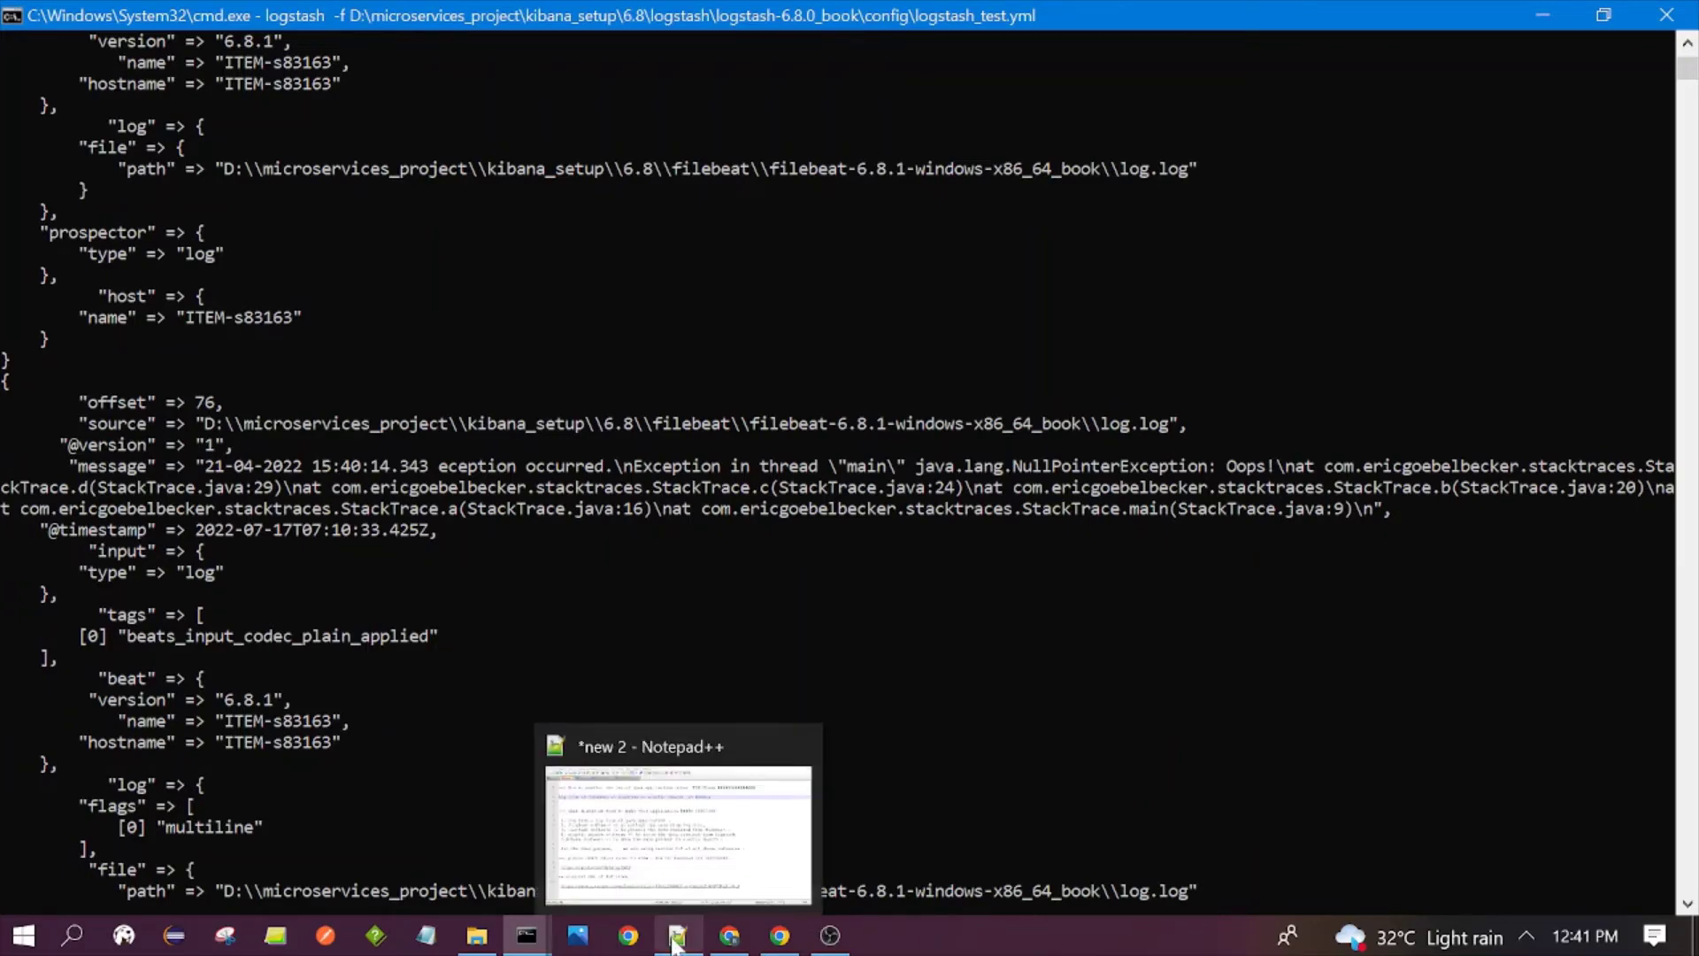
scroll(471, 550, "down", 7)
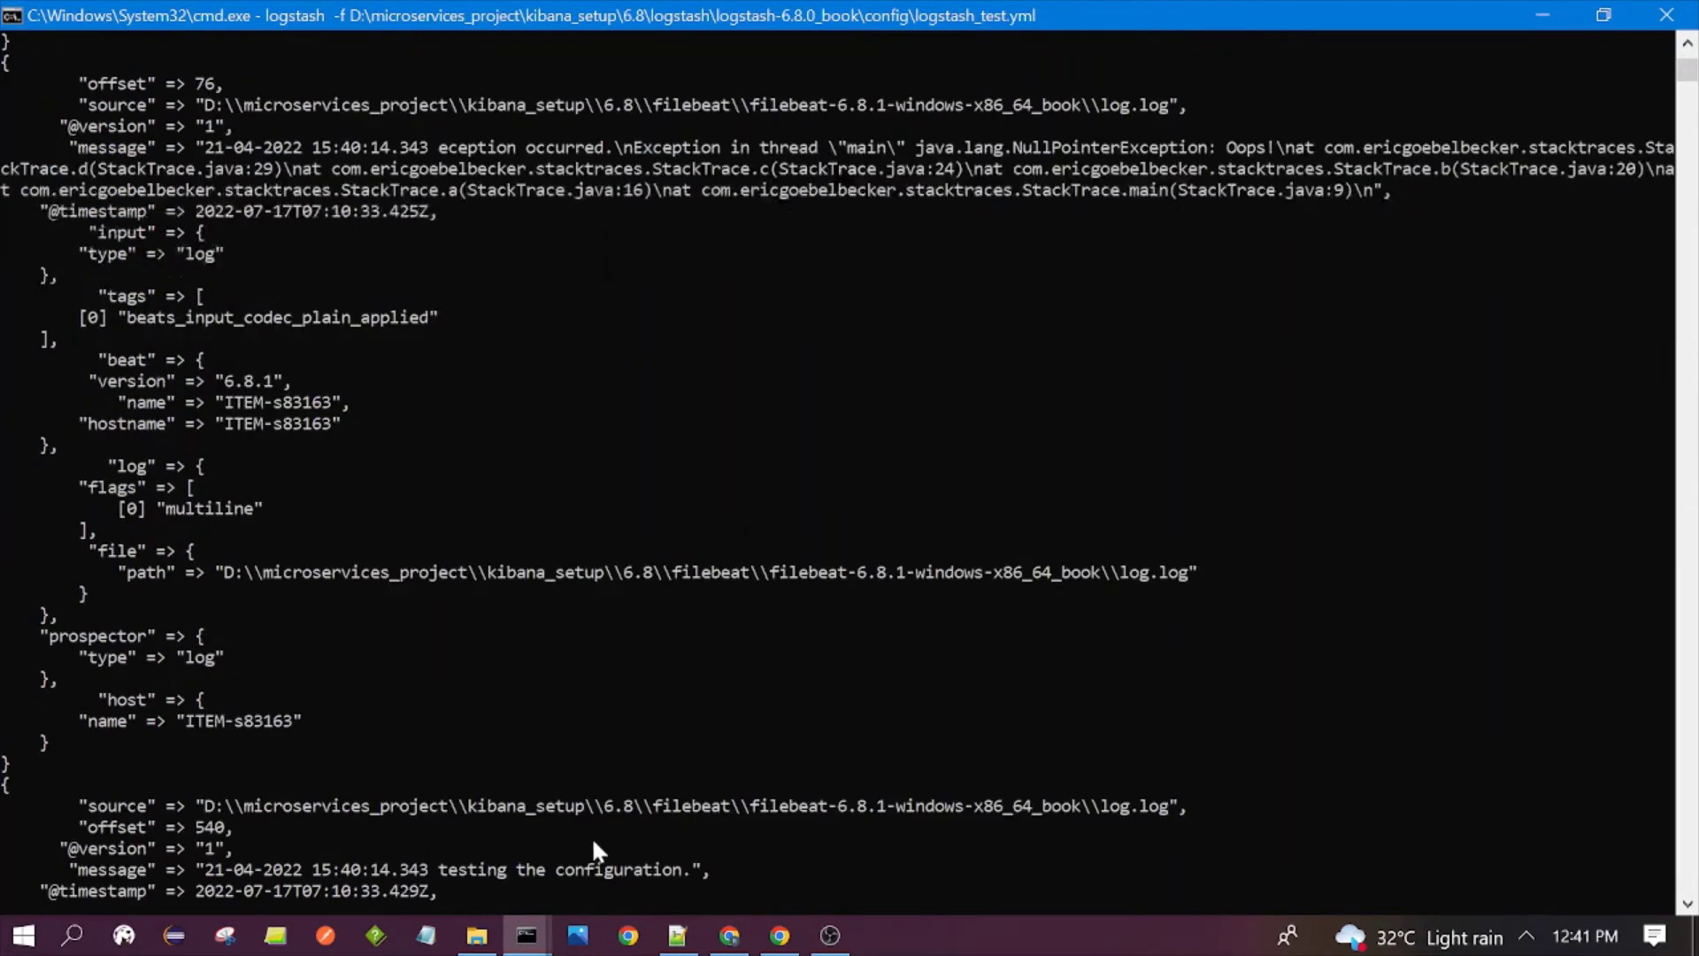
scroll(591, 843, "down", 9)
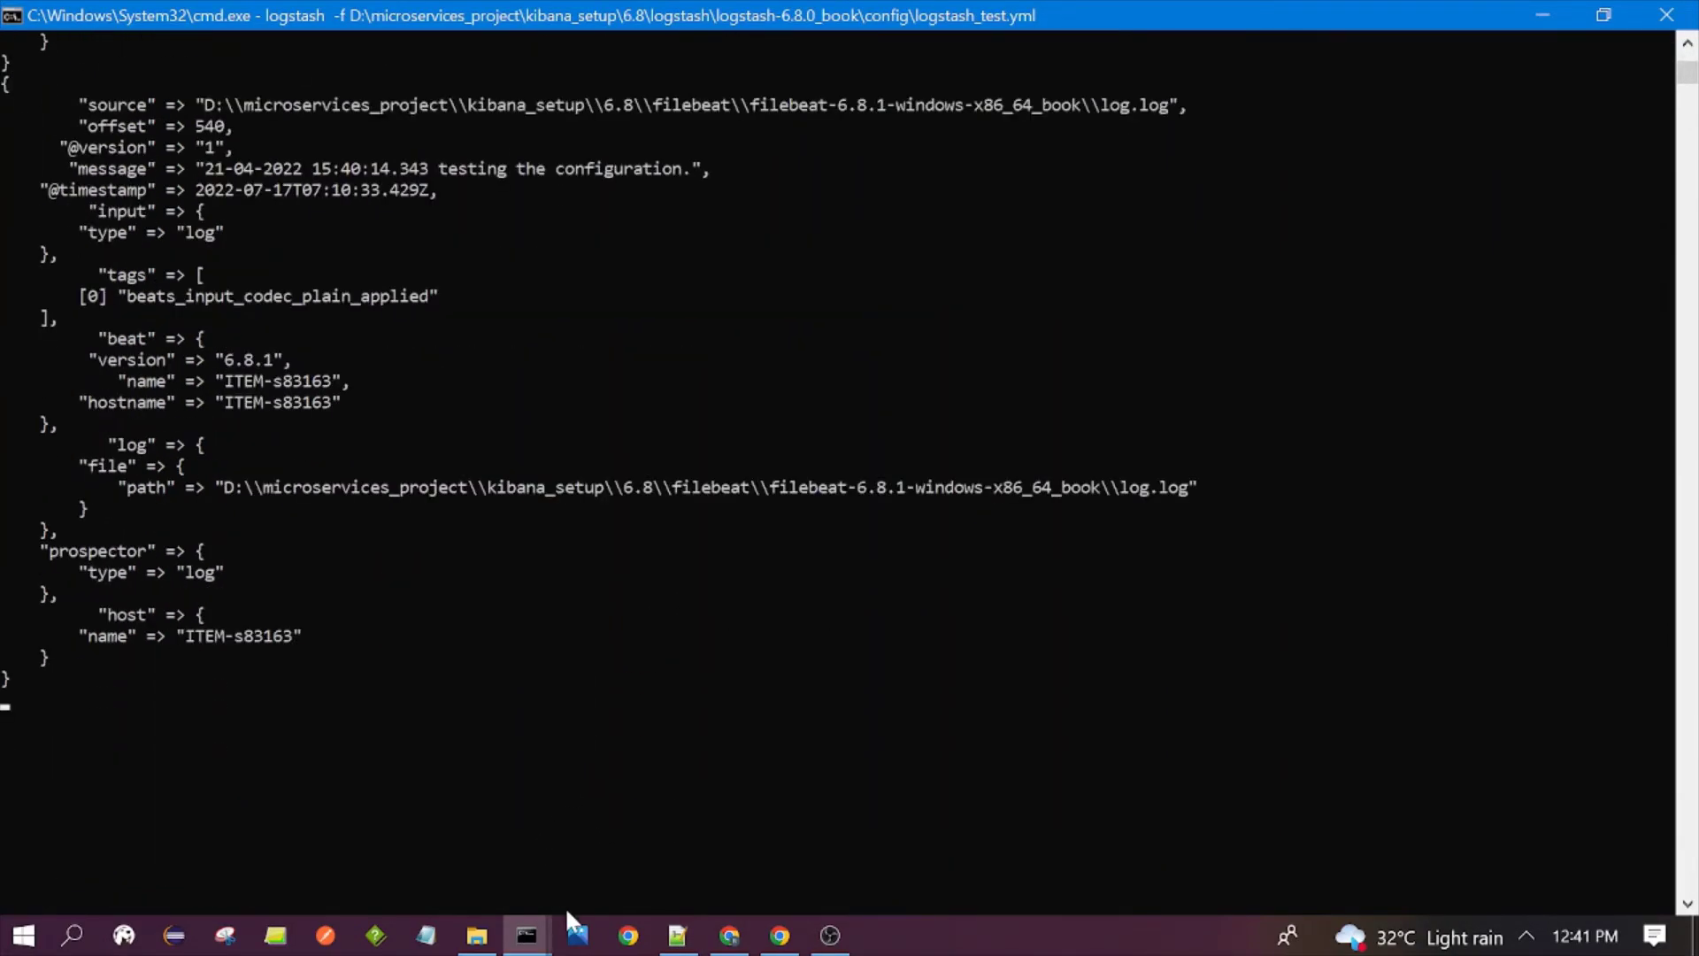
- Check Kibana's Index Management lists test_index with 3 docs, then return to Notepad++
left_click(729, 935)
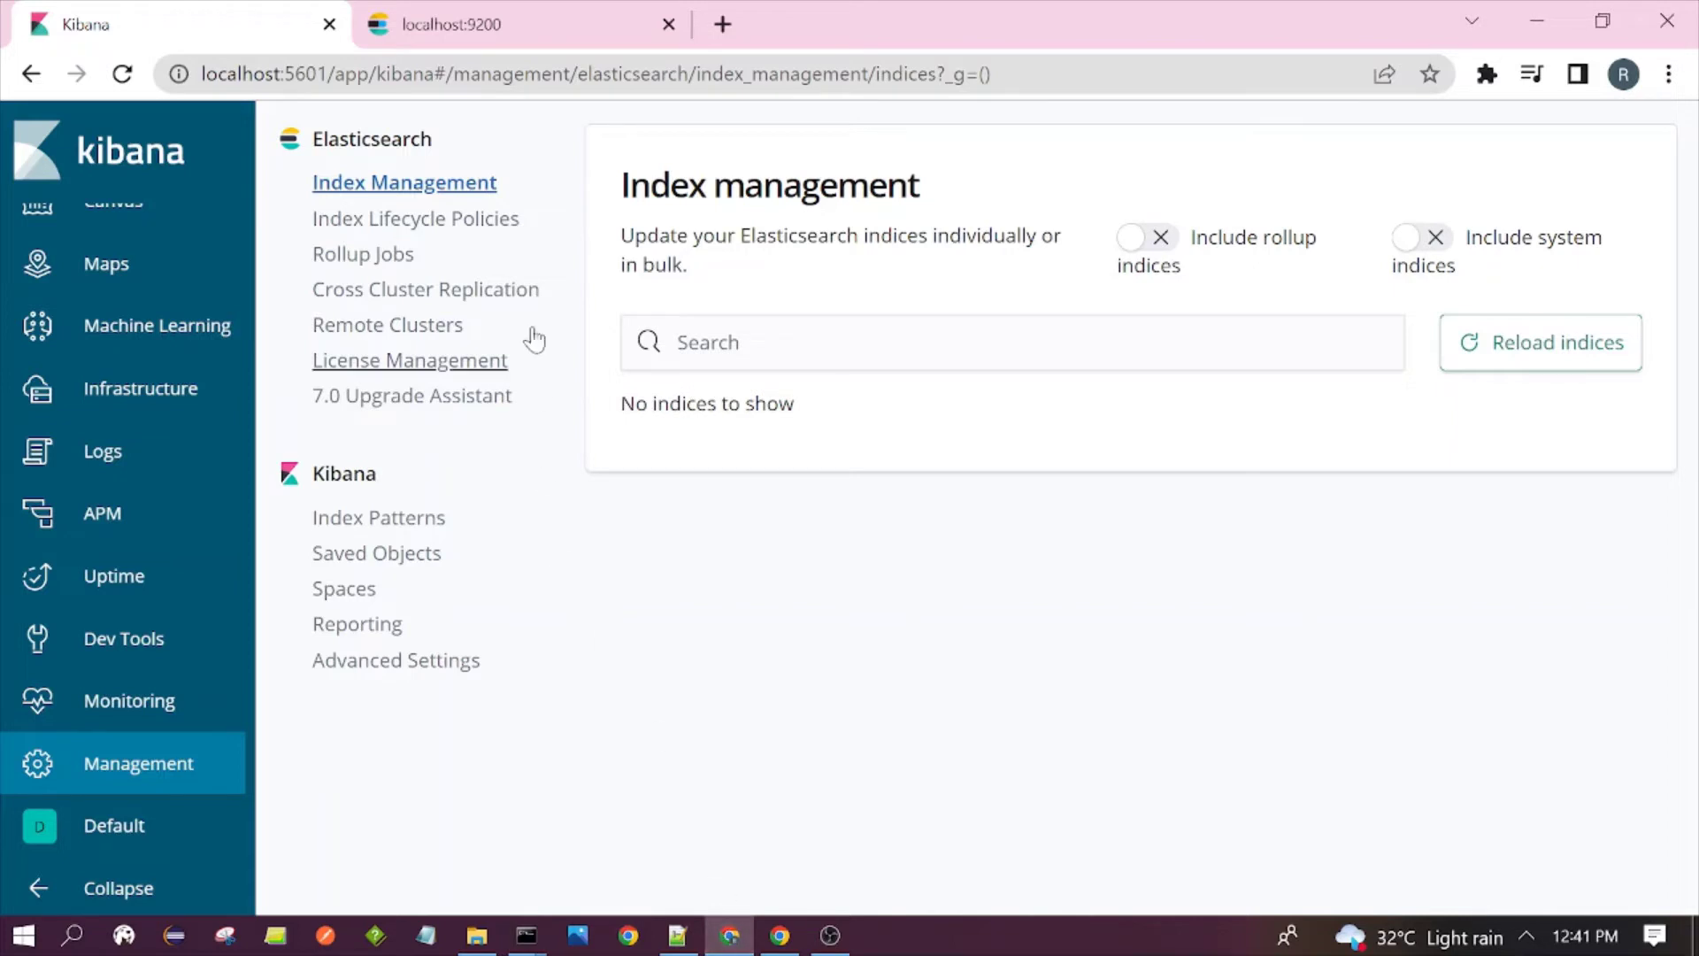
left_click(135, 774)
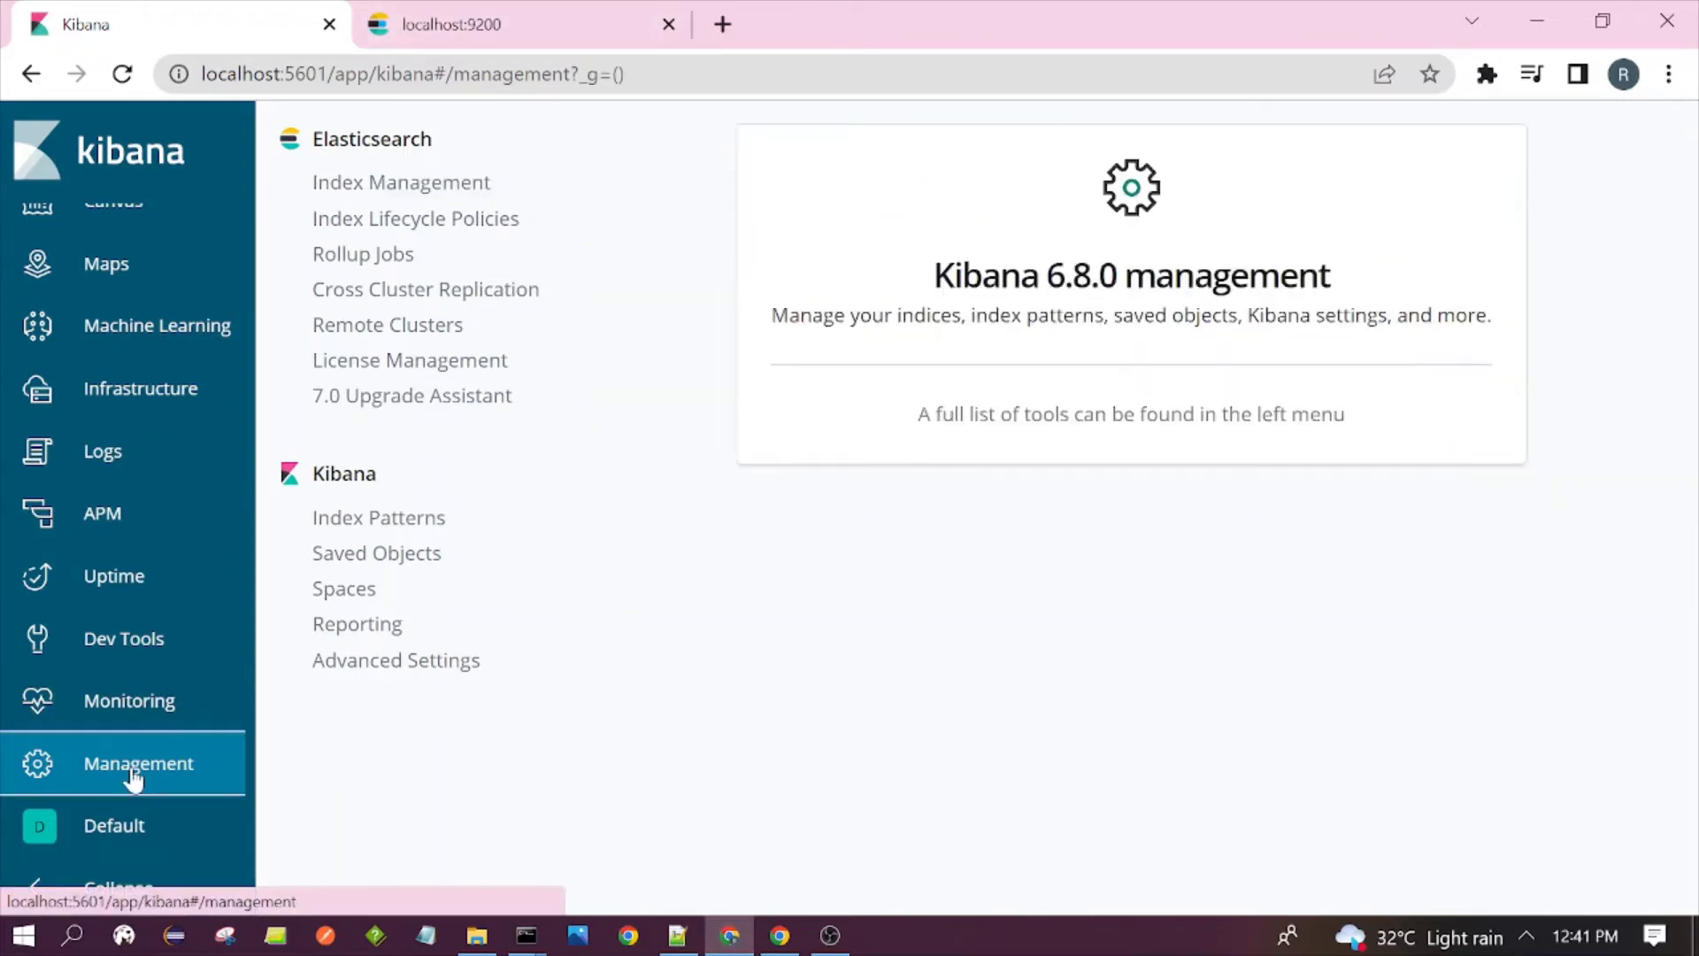
left_click(403, 189)
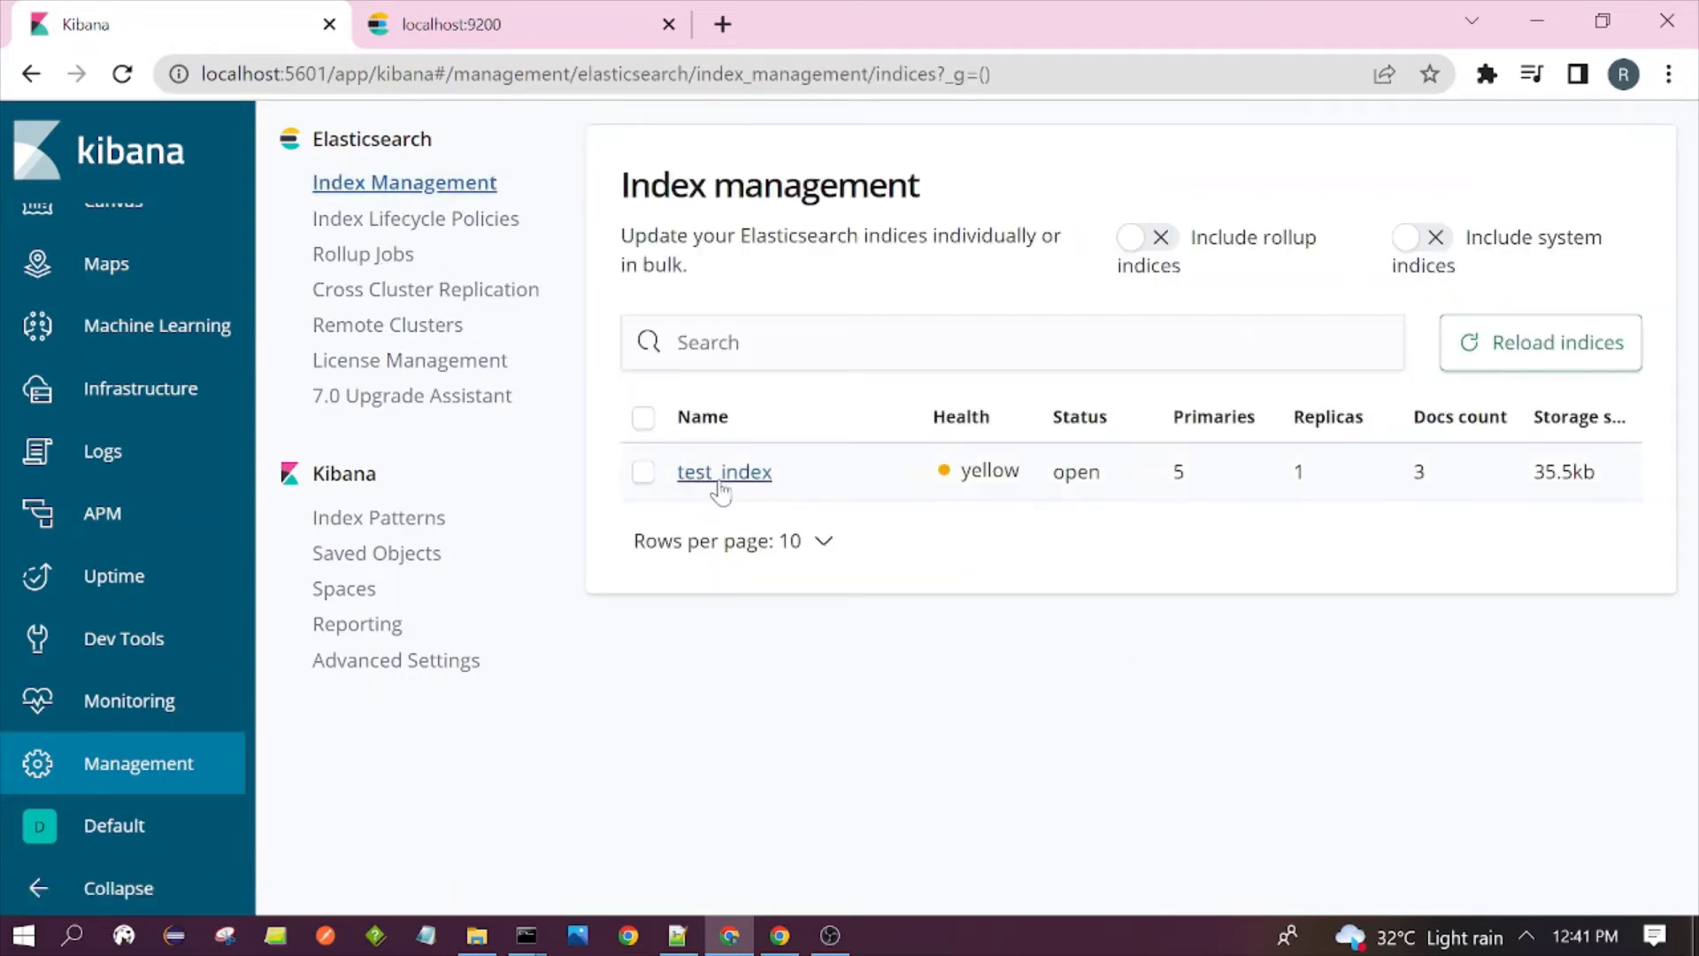
left_click(677, 935)
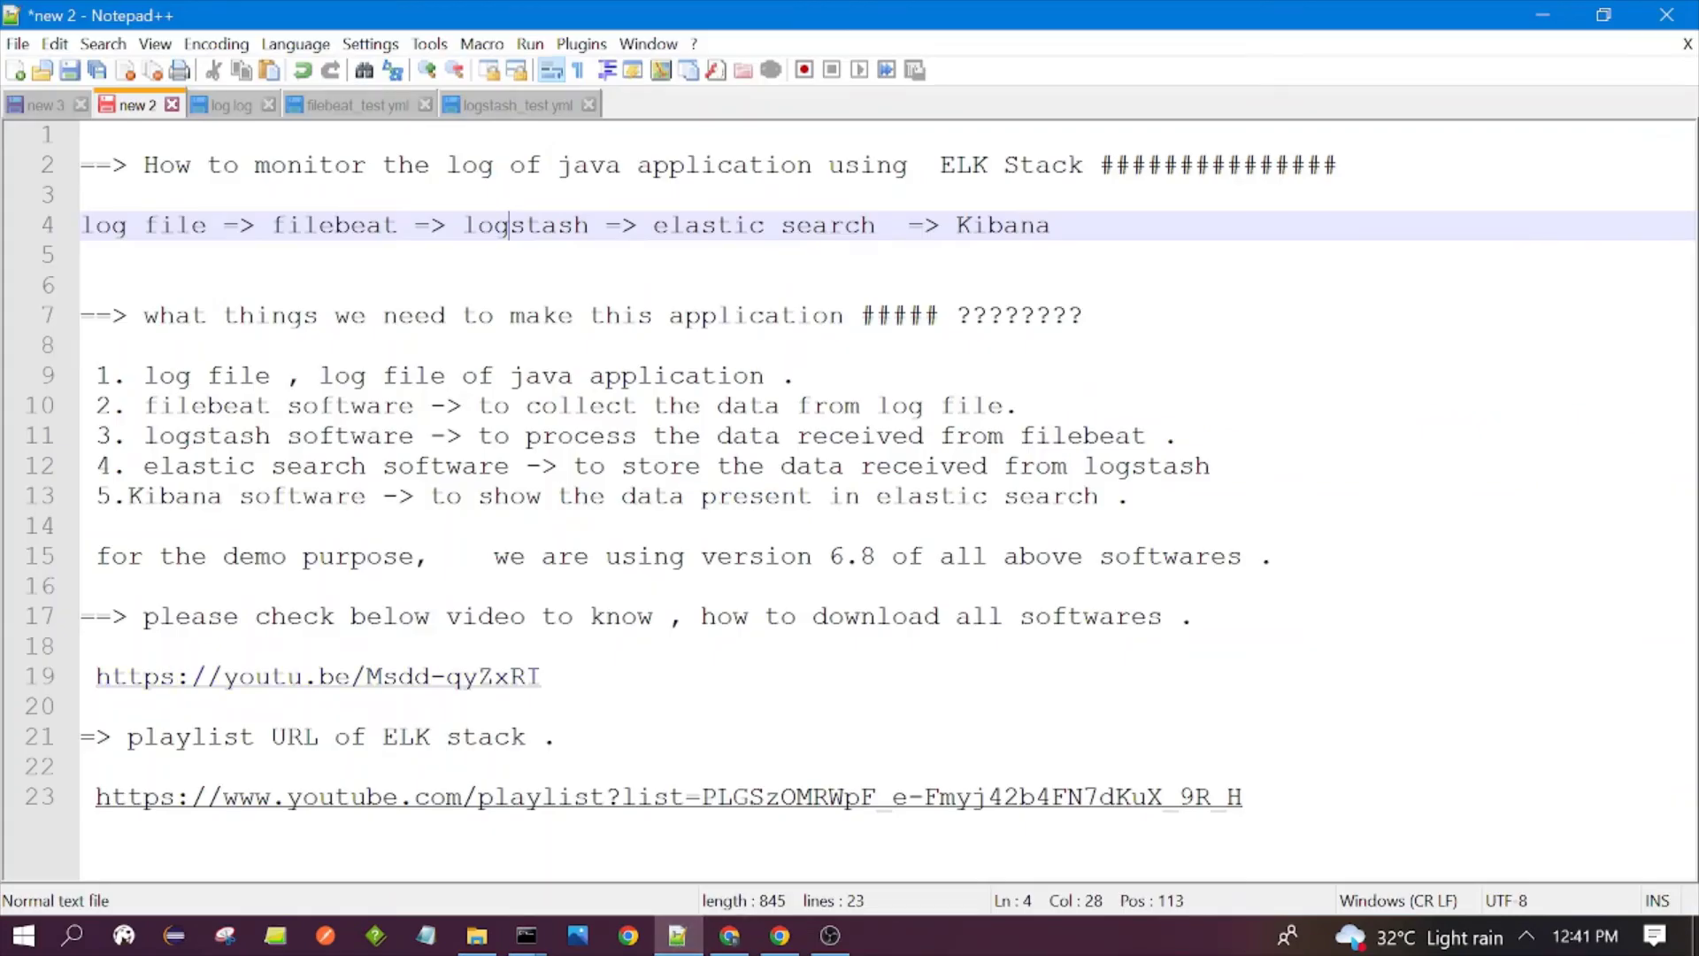
- Highlight the test_index index name in logstash_test.yml, briefly glancing at Kibana
left_click(367, 106)
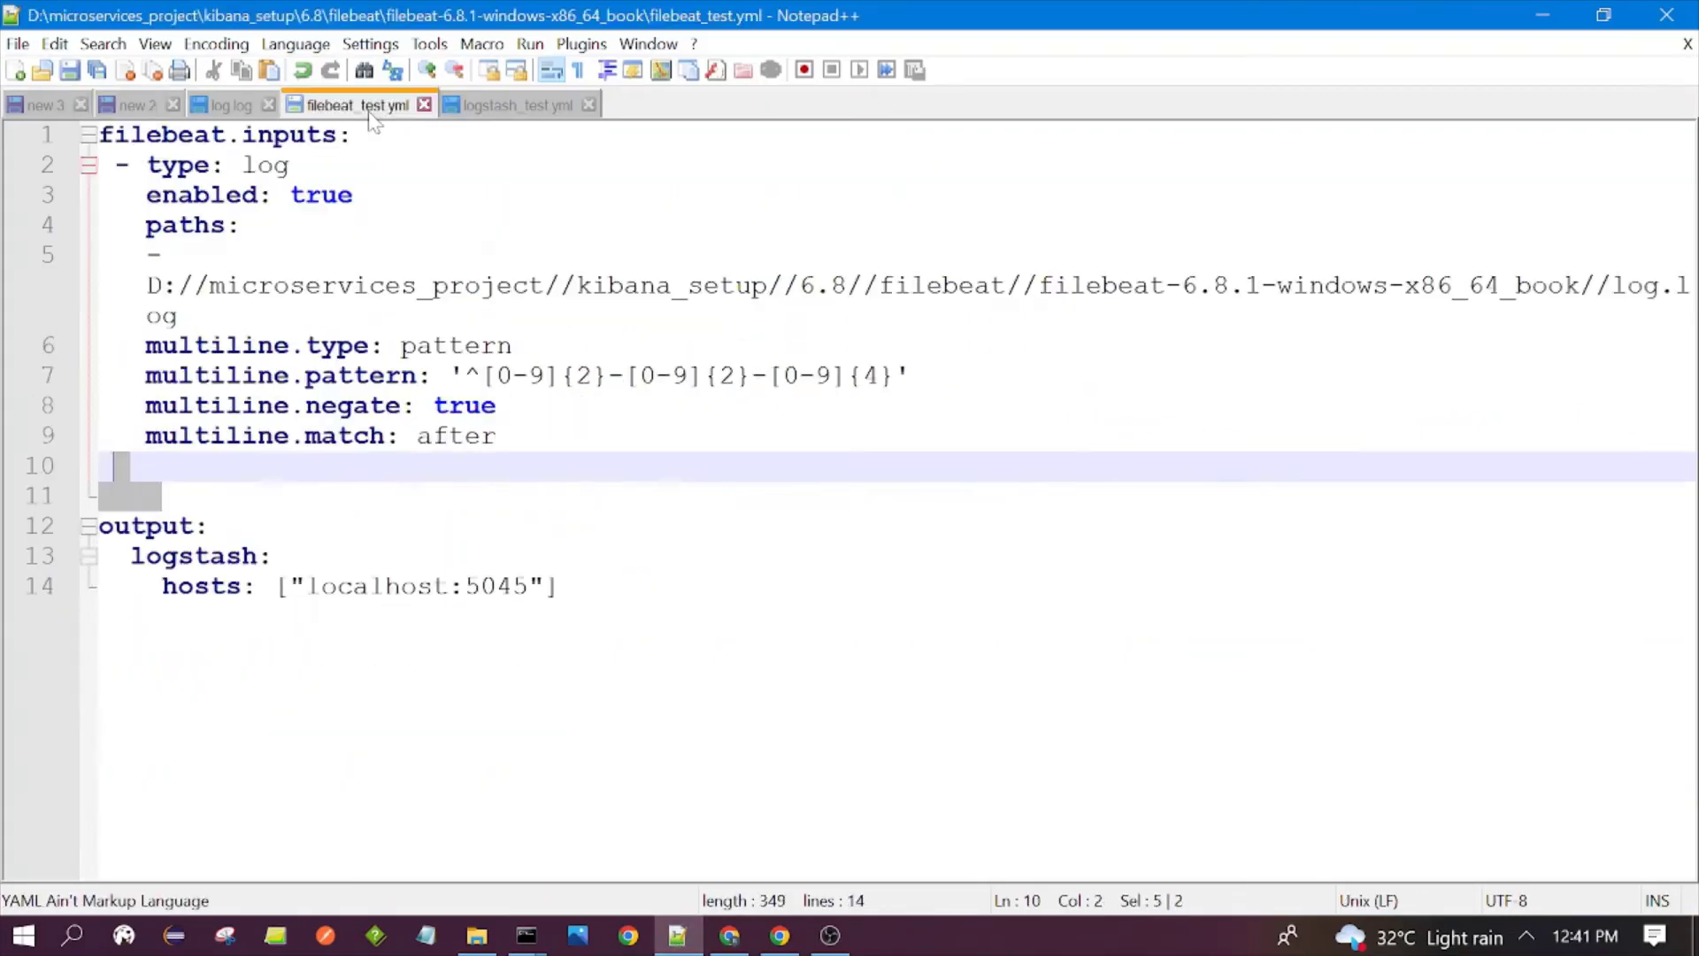
left_click(505, 104)
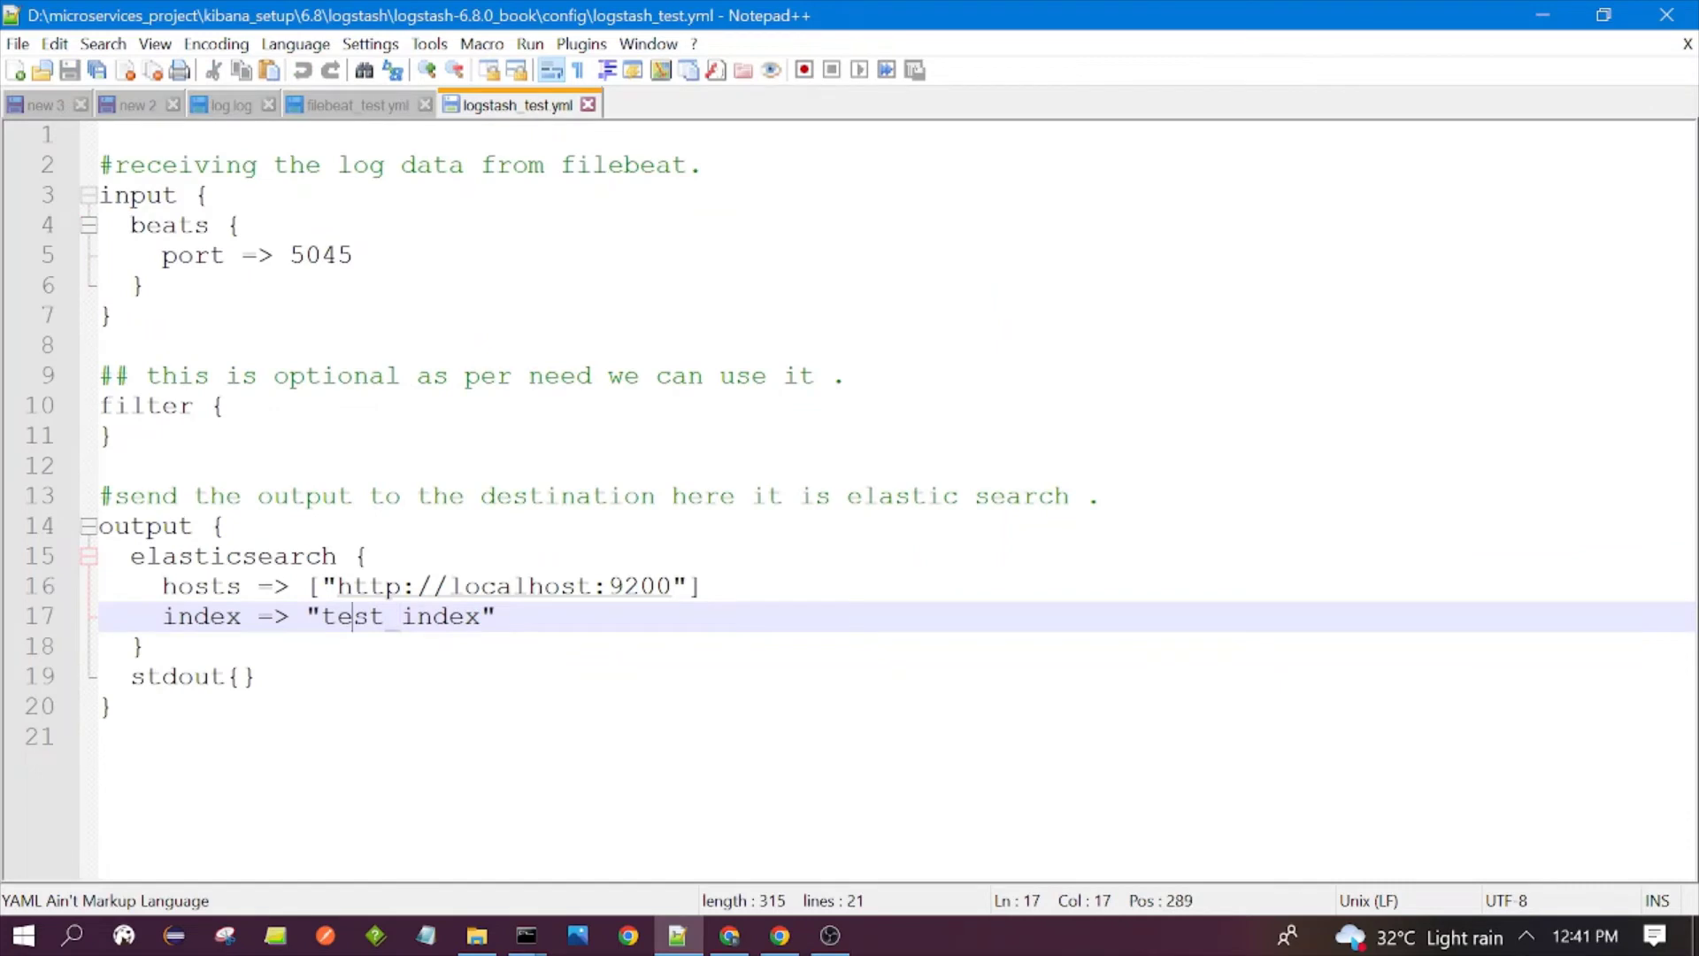
double_click(357, 616)
left_click(354, 620)
double_click(379, 623)
left_click(359, 638)
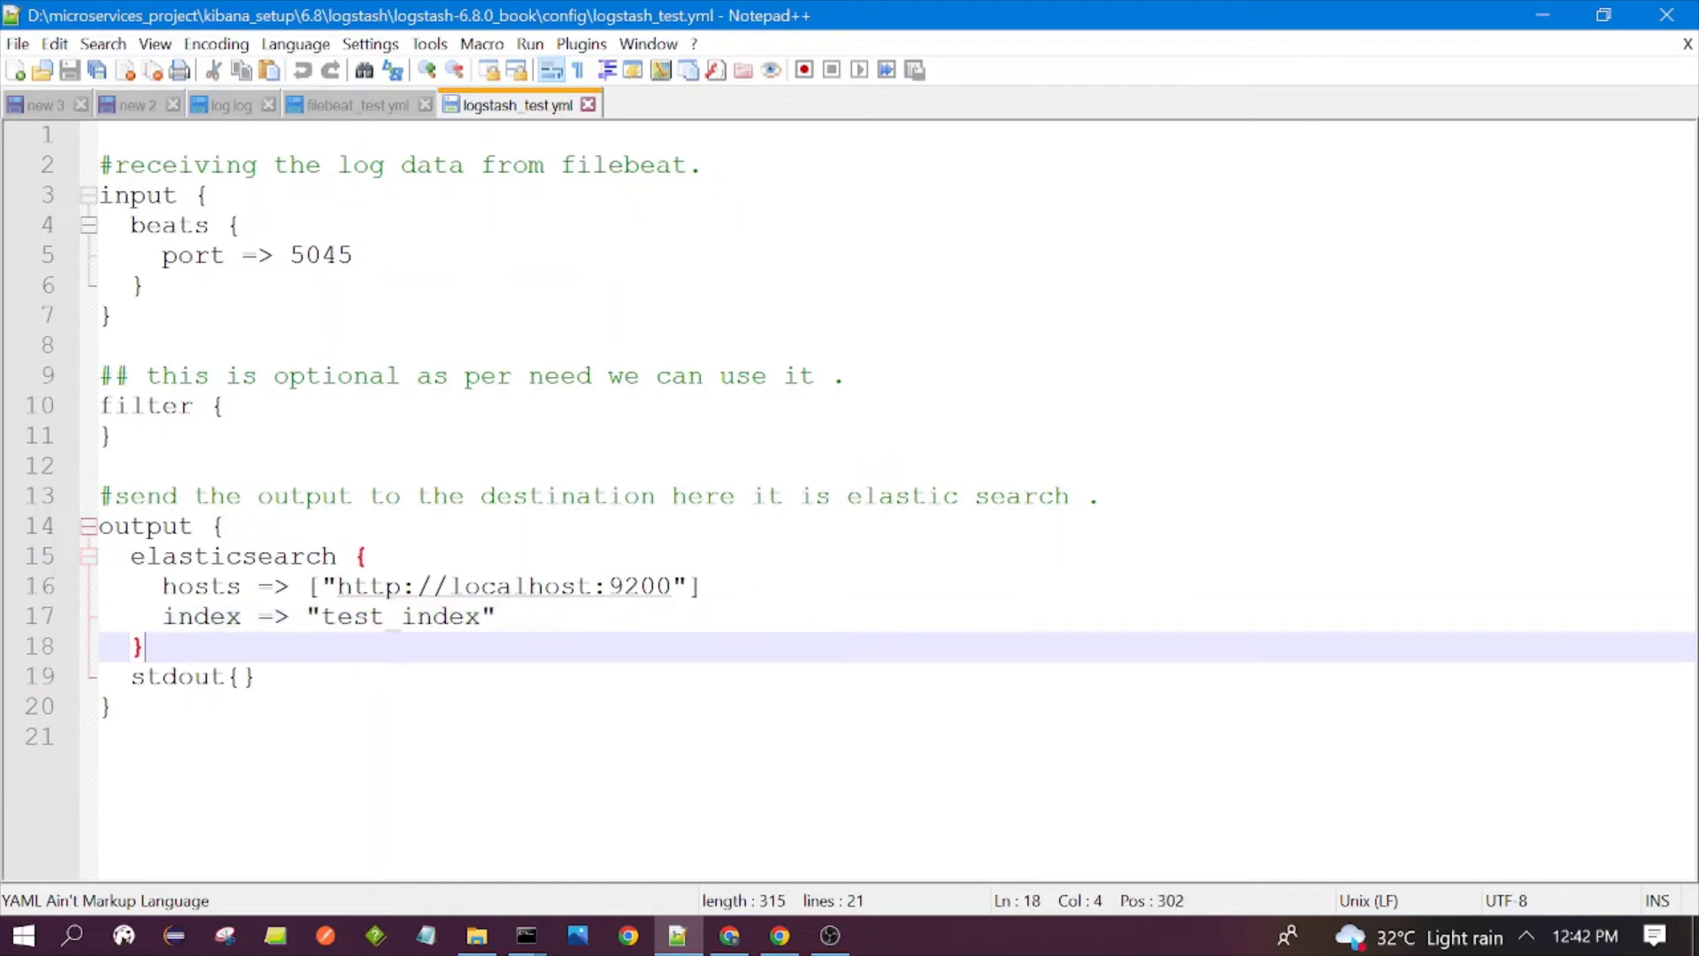
left_click_drag(322, 618, 481, 616)
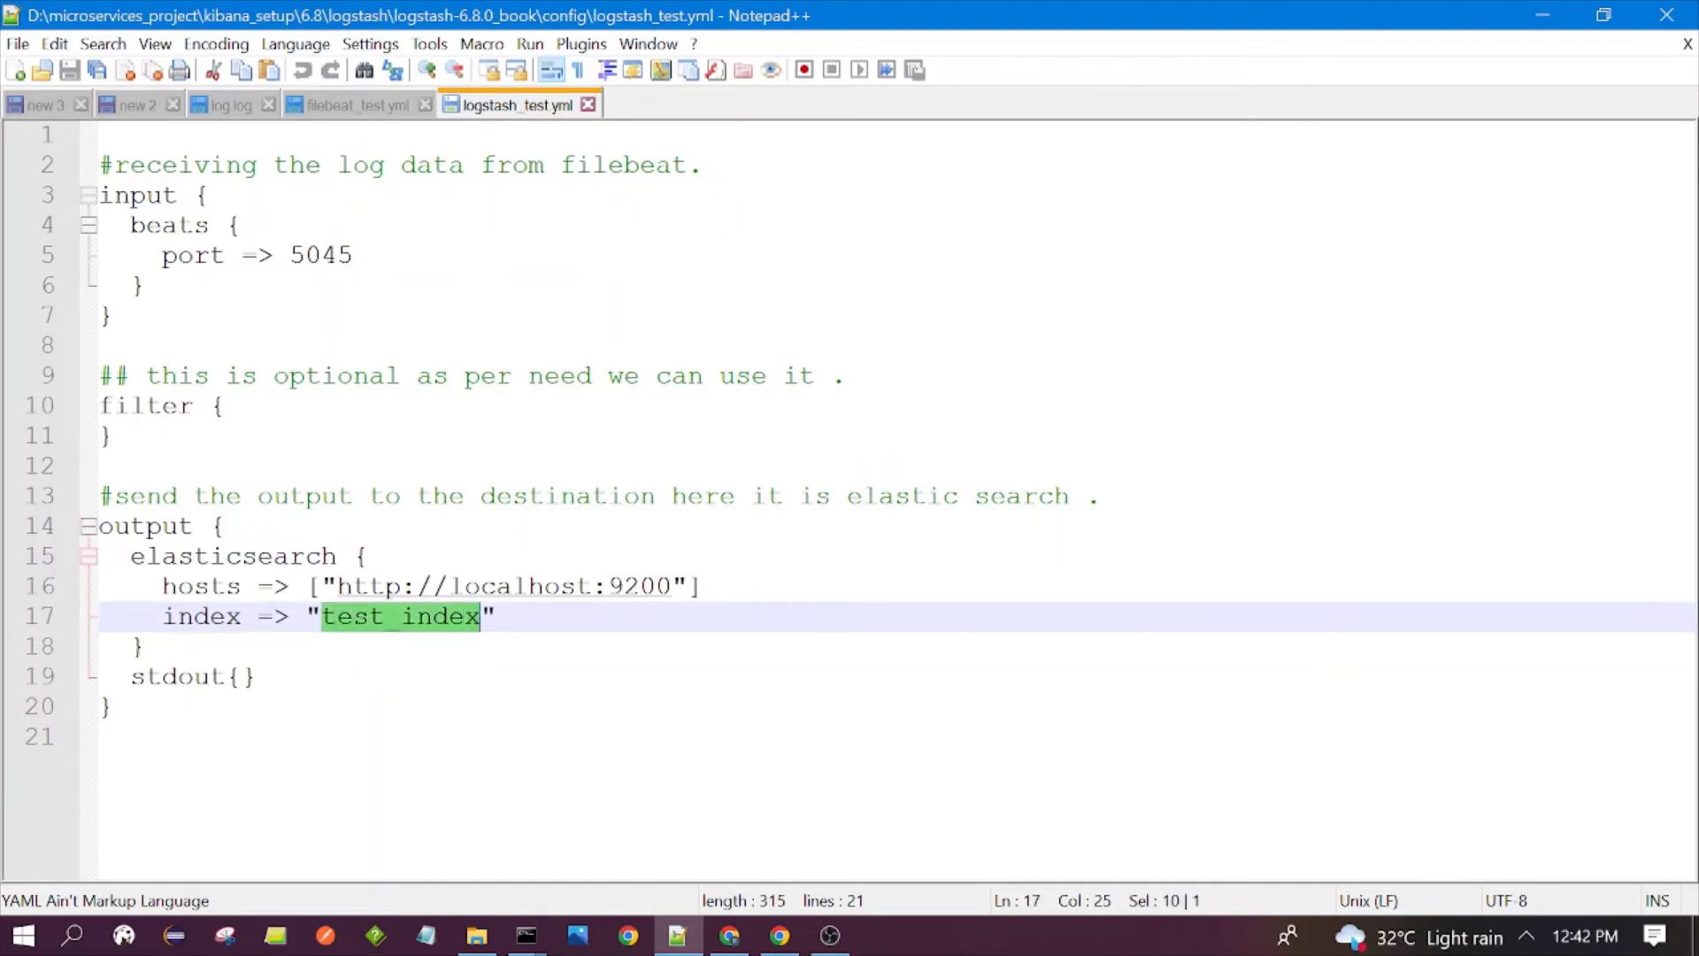
left_click(143, 646)
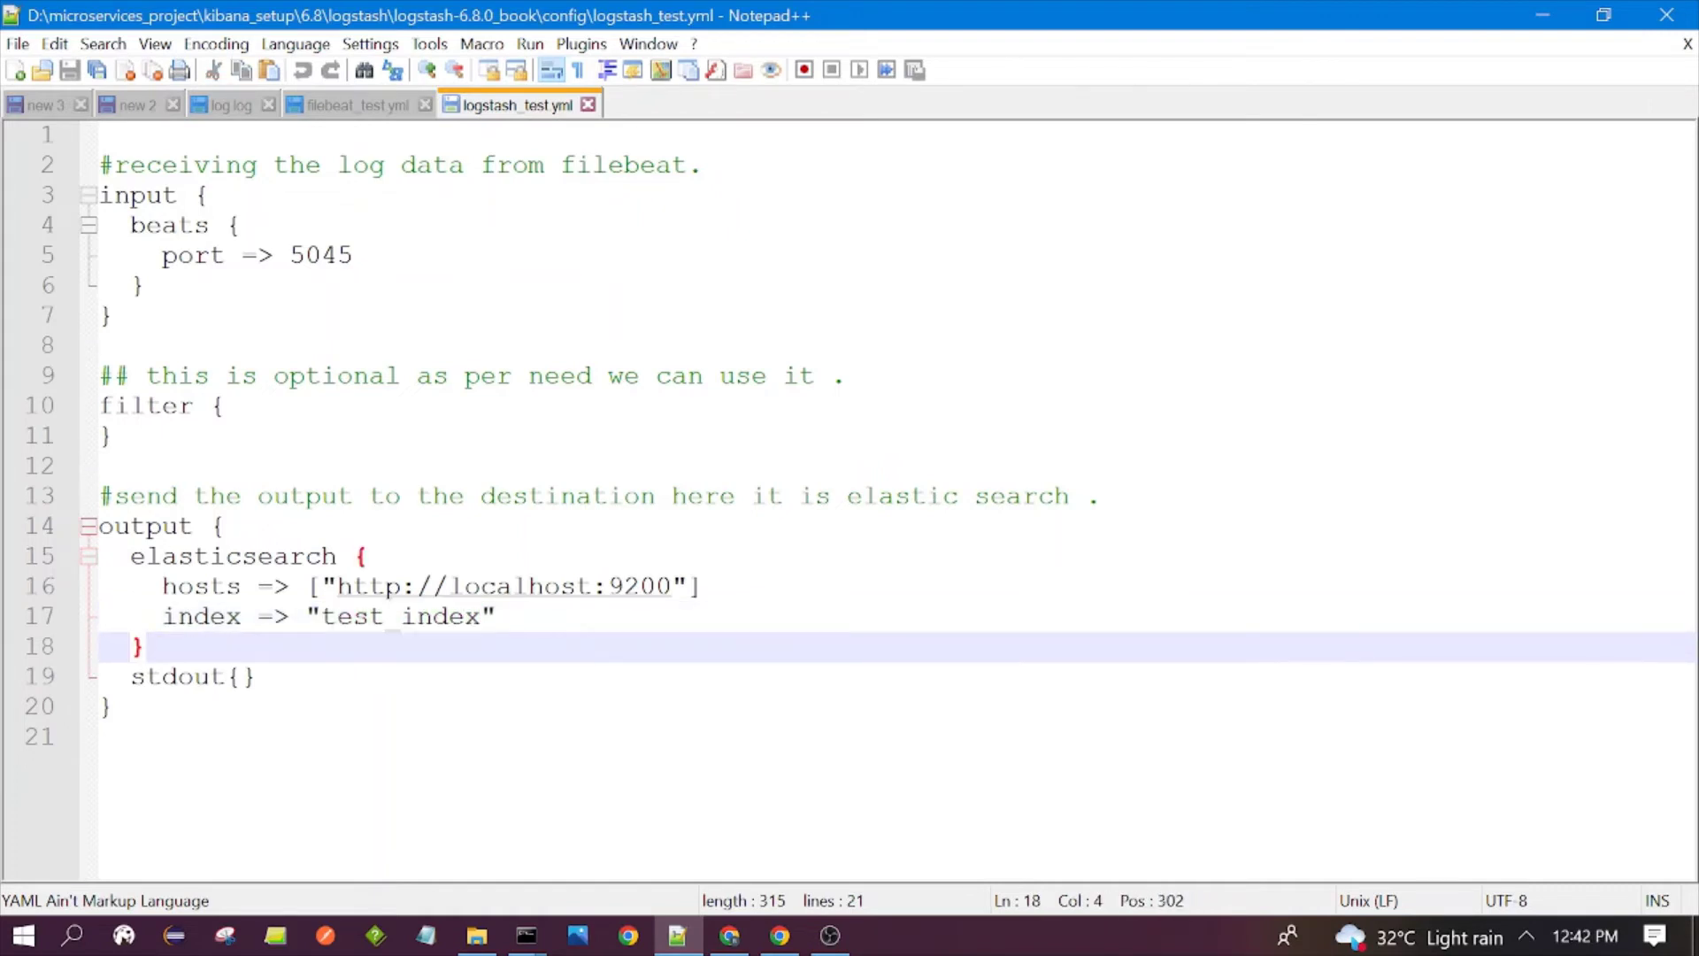
left_click(729, 935)
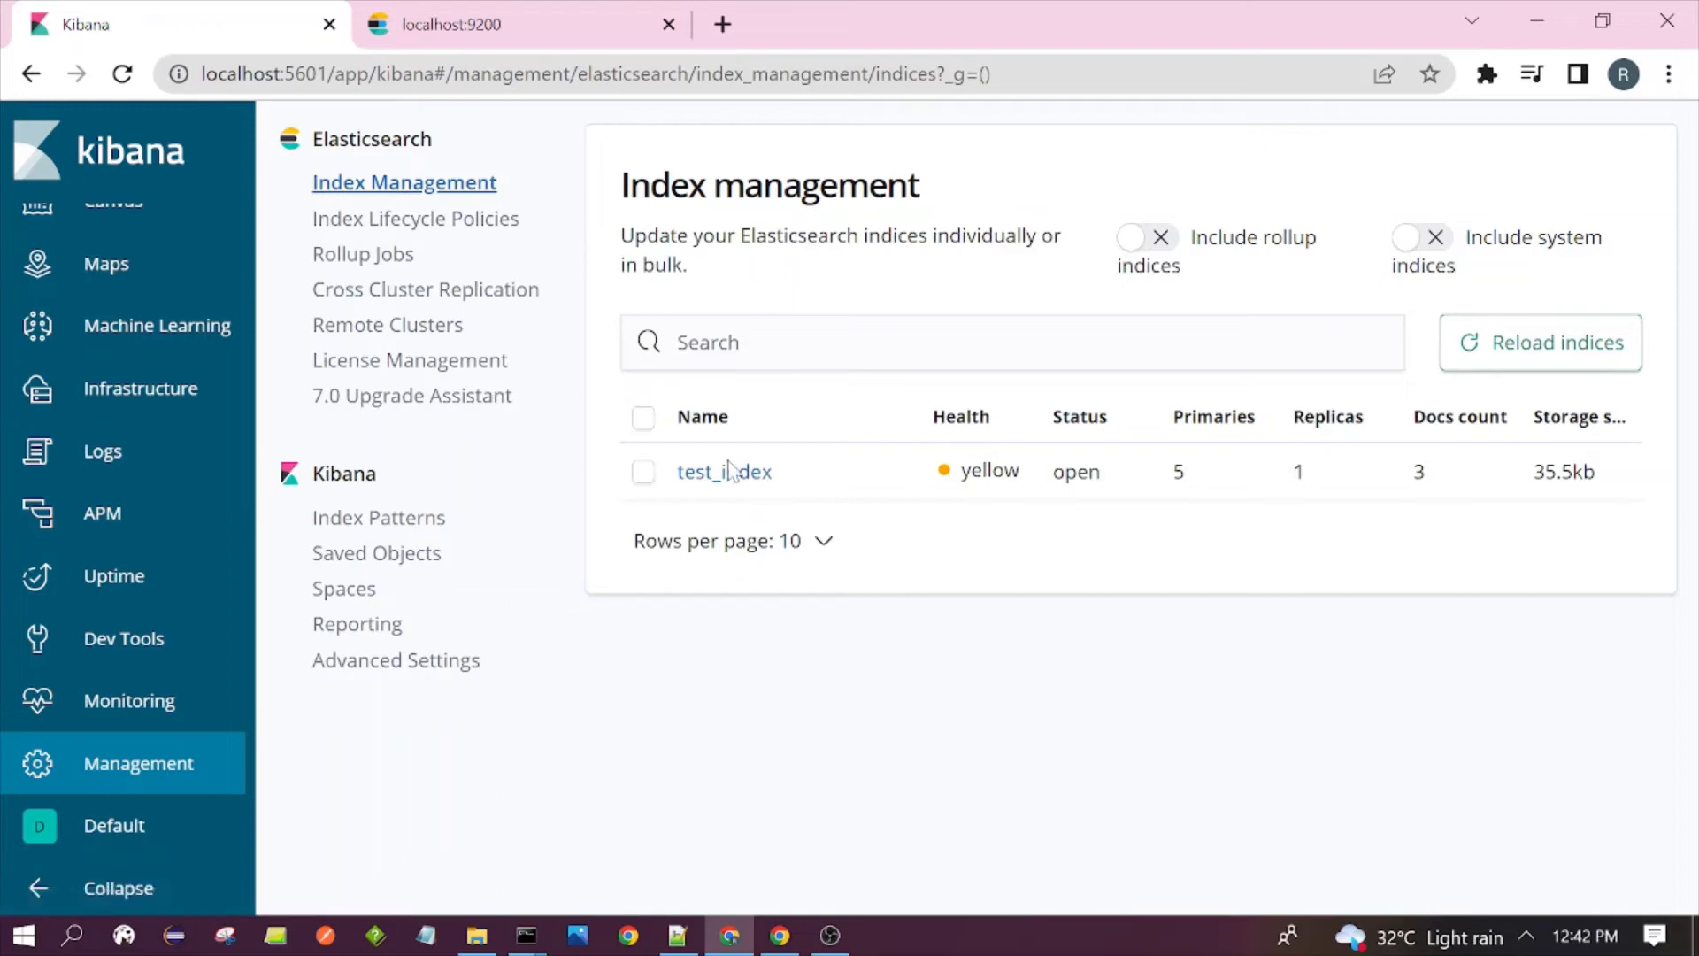
left_click(680, 936)
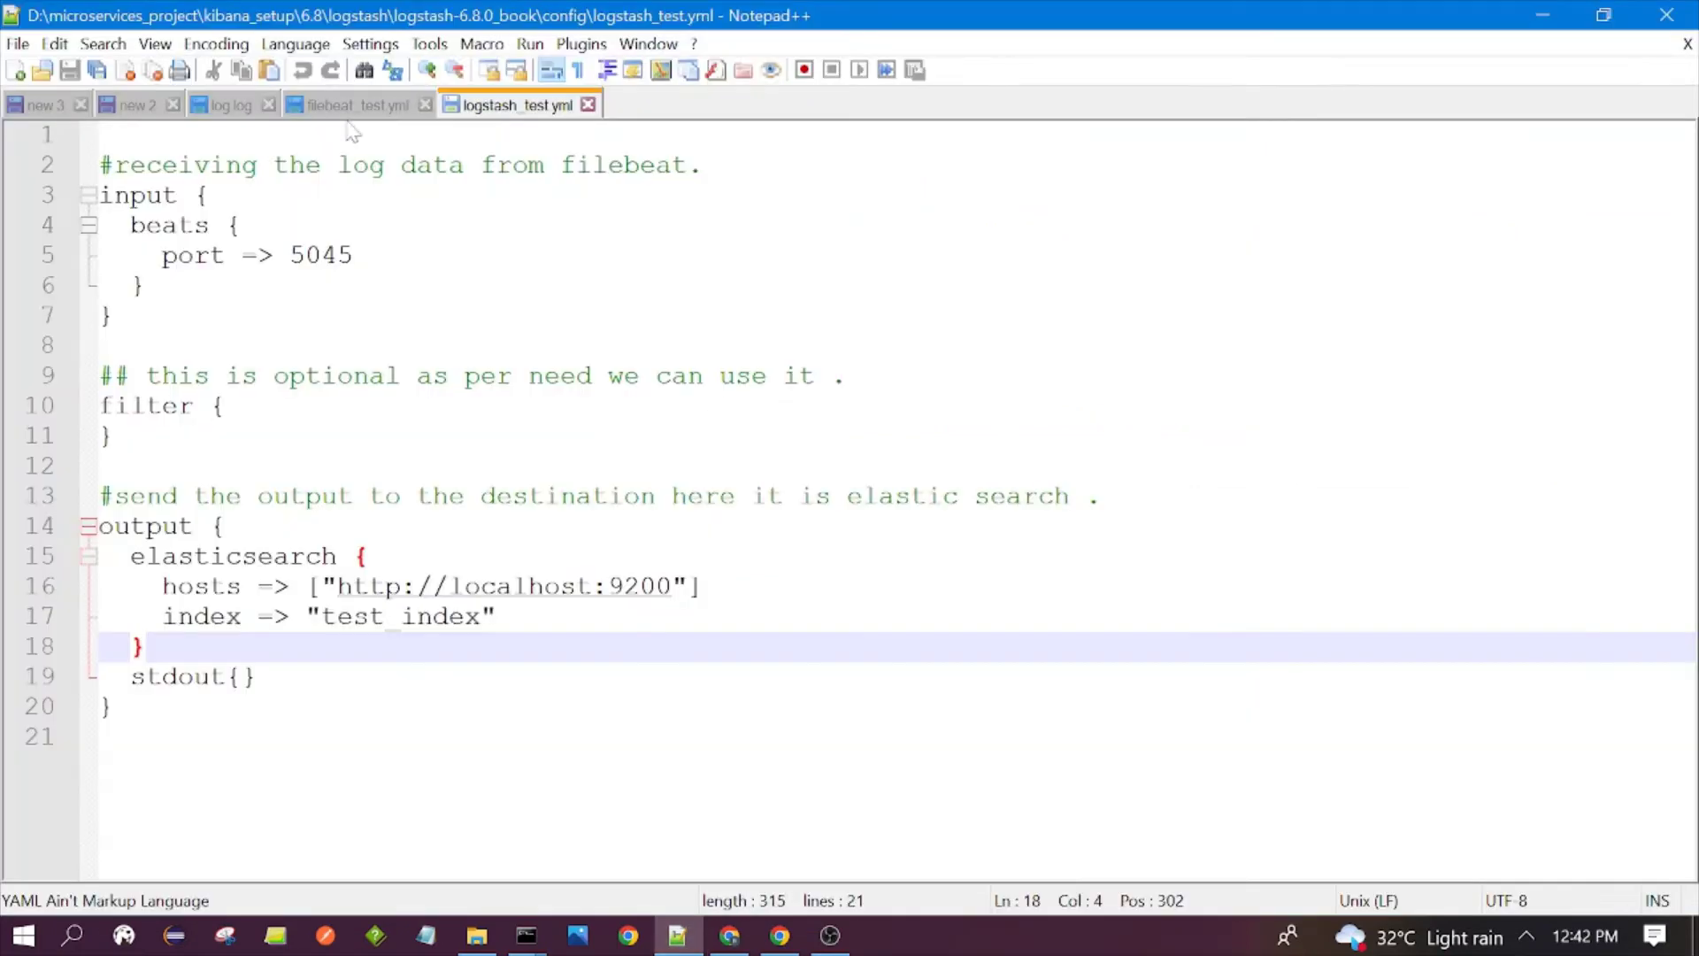
- Select 'elastic', 'Kibana' and the whole pipeline line 4 in the notes, then return to Kibana
left_click(137, 108)
left_click(84, 256)
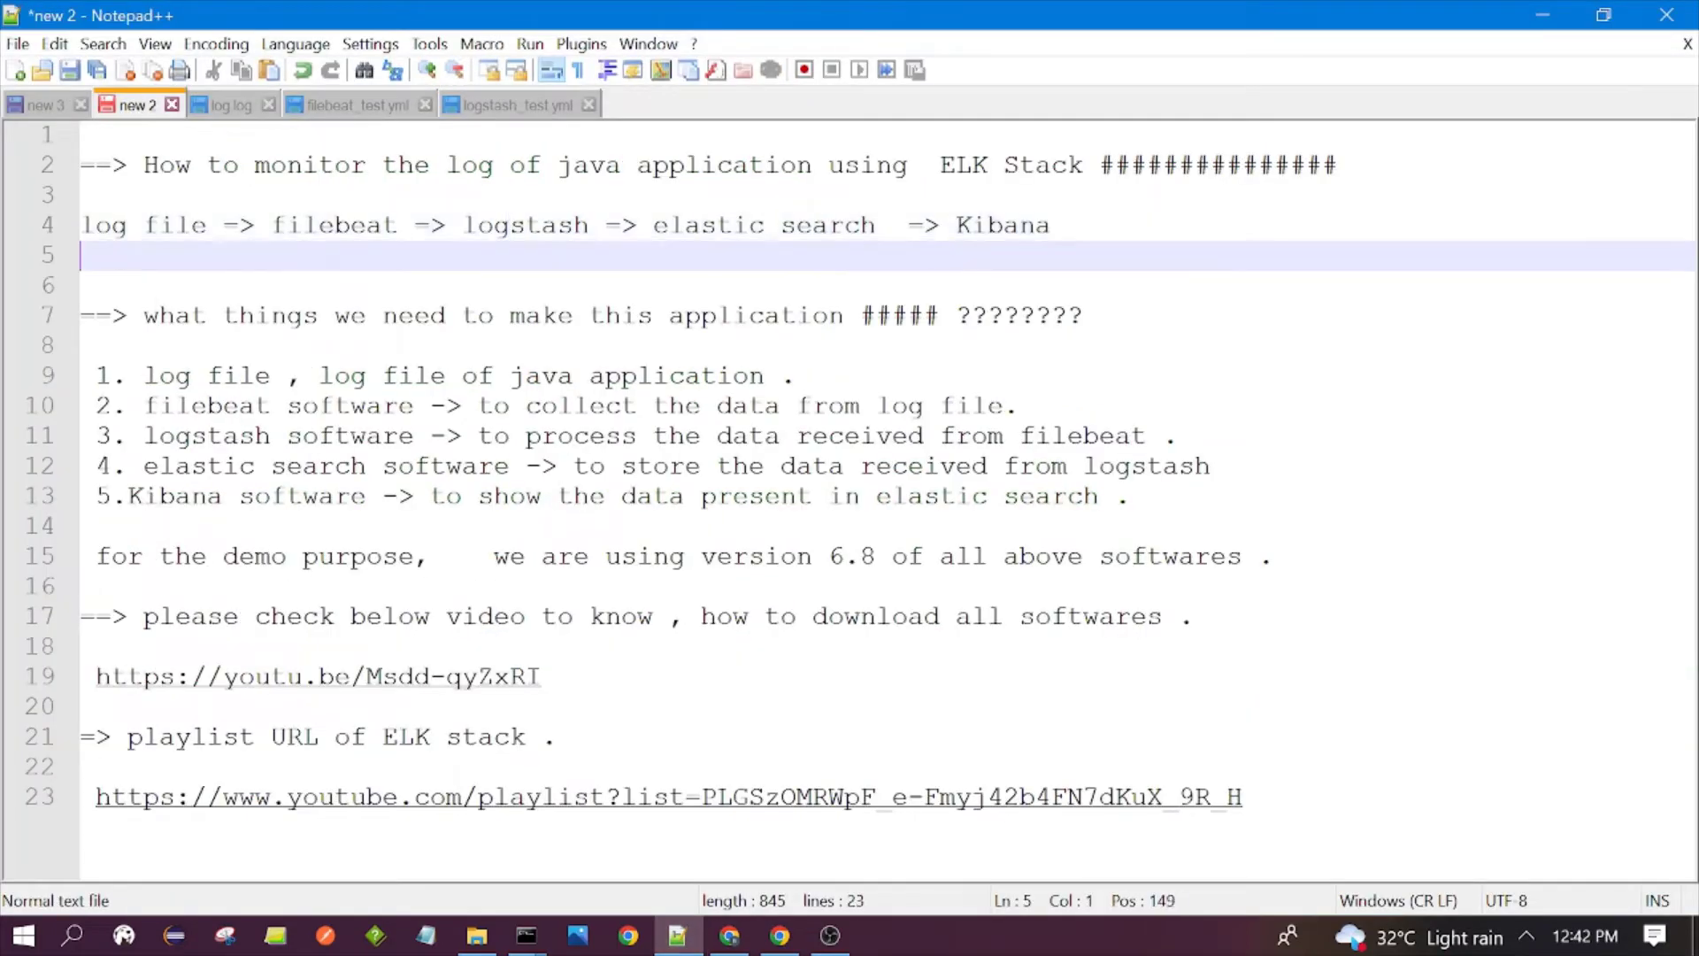
double_click(719, 230)
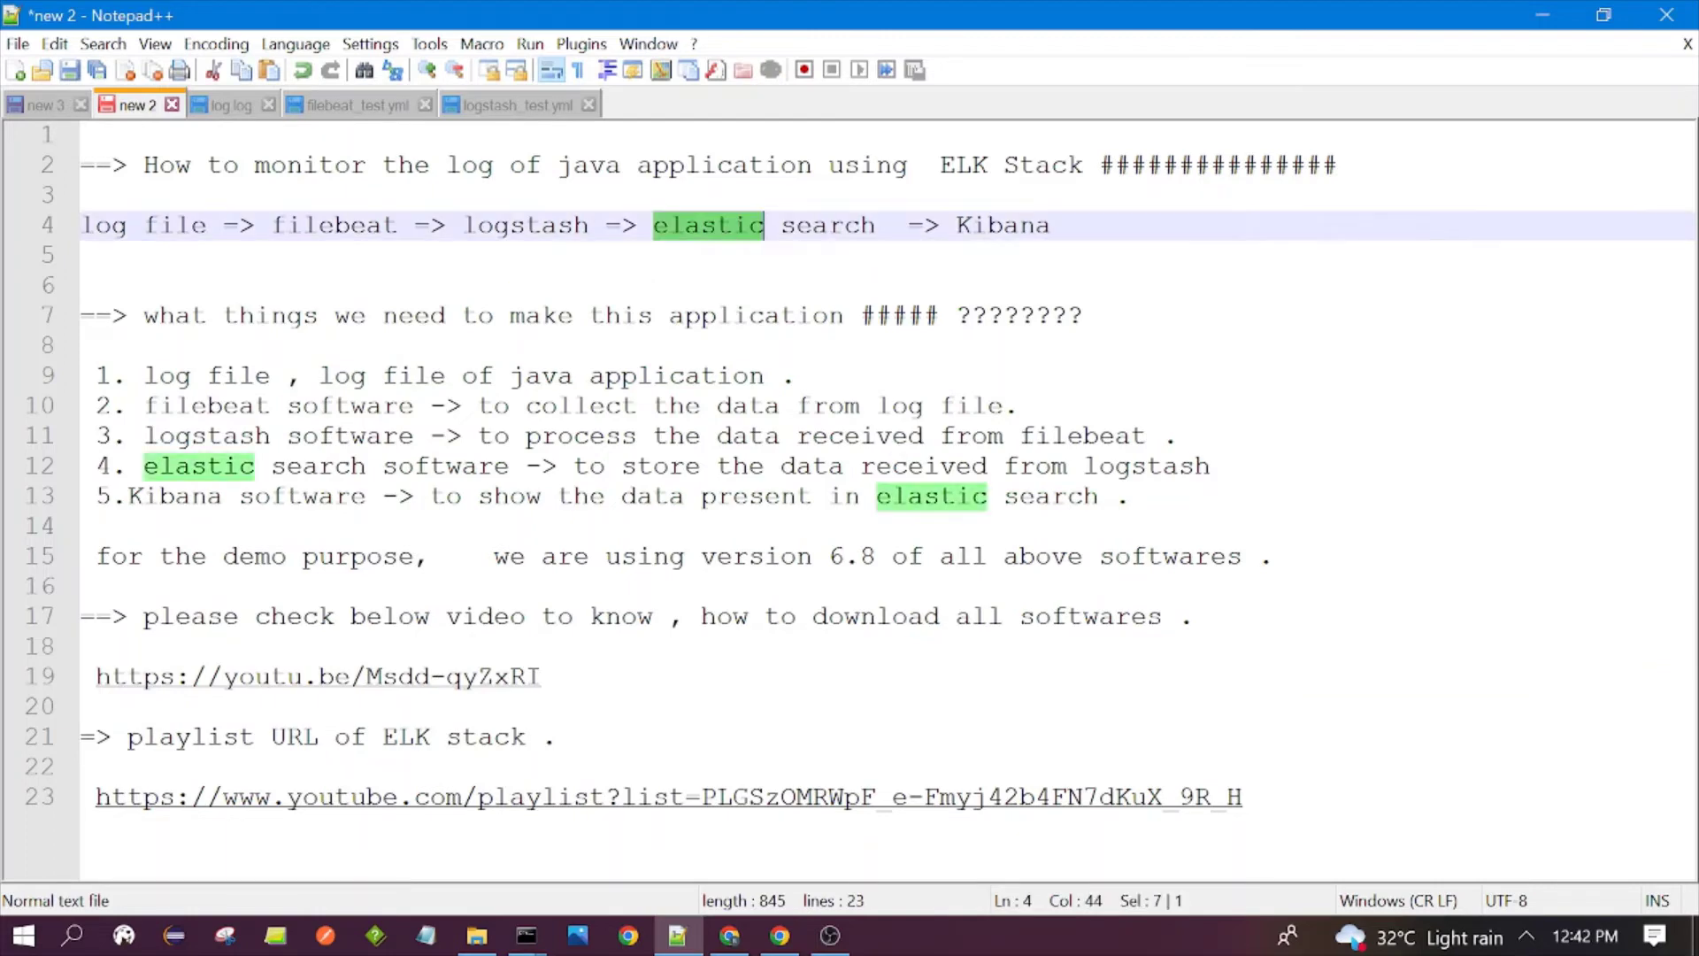
double_click(1042, 230)
left_click(1048, 230)
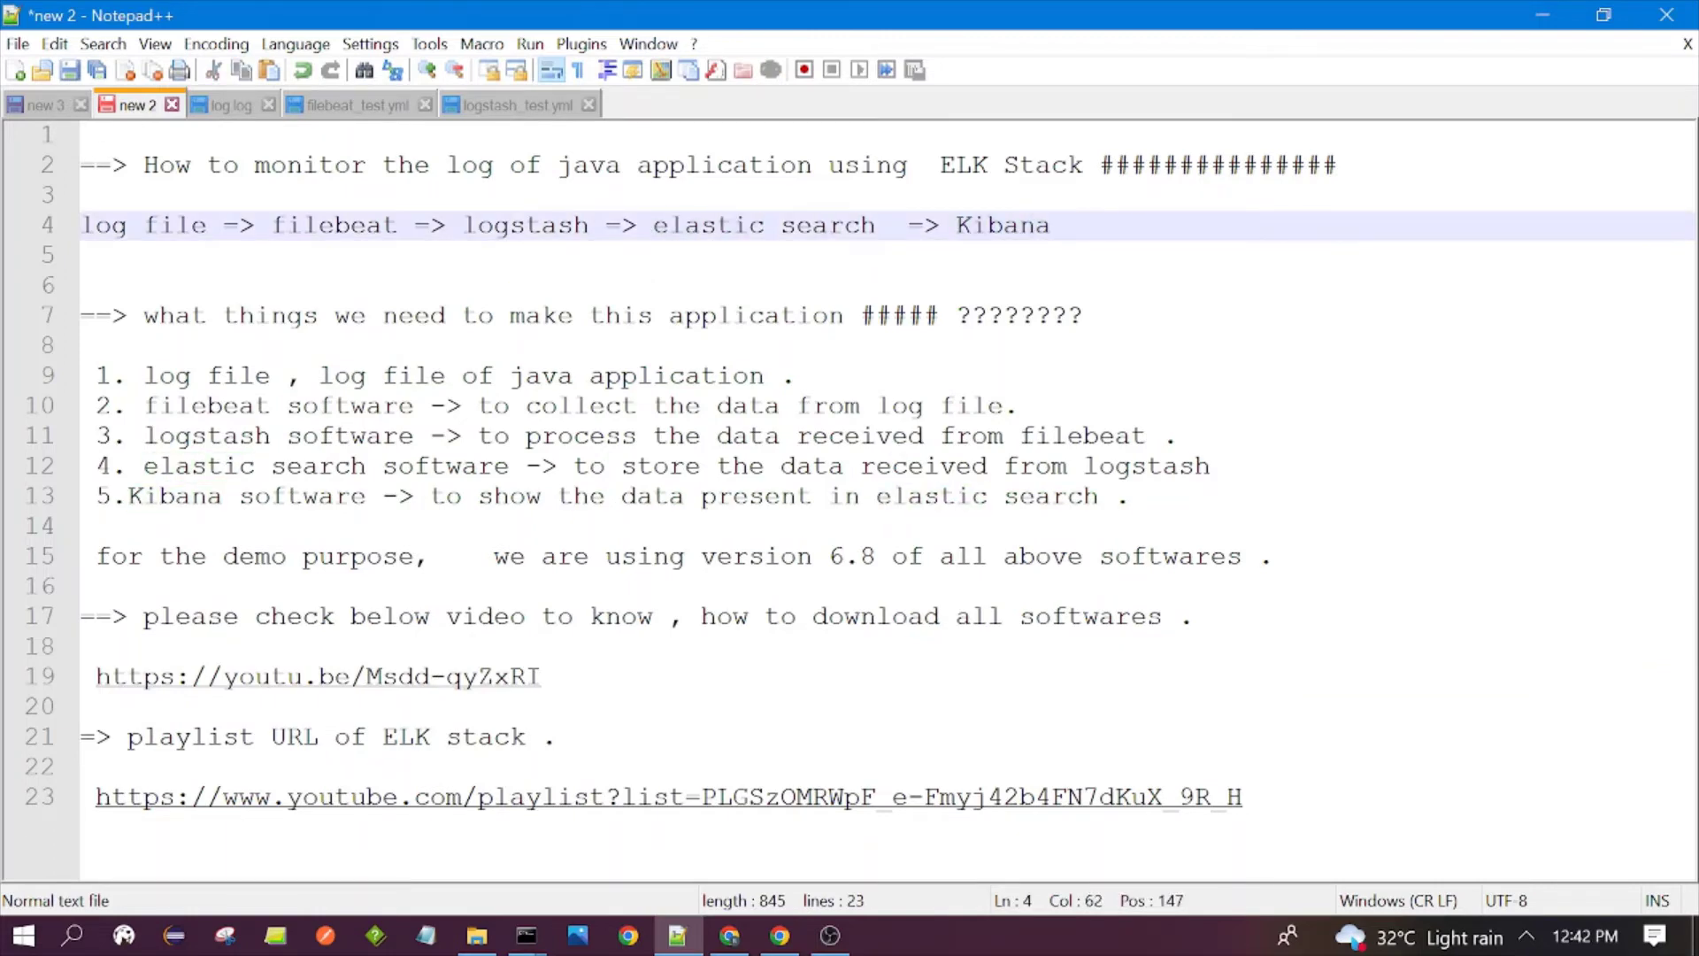
left_click_drag(81, 225, 1052, 224)
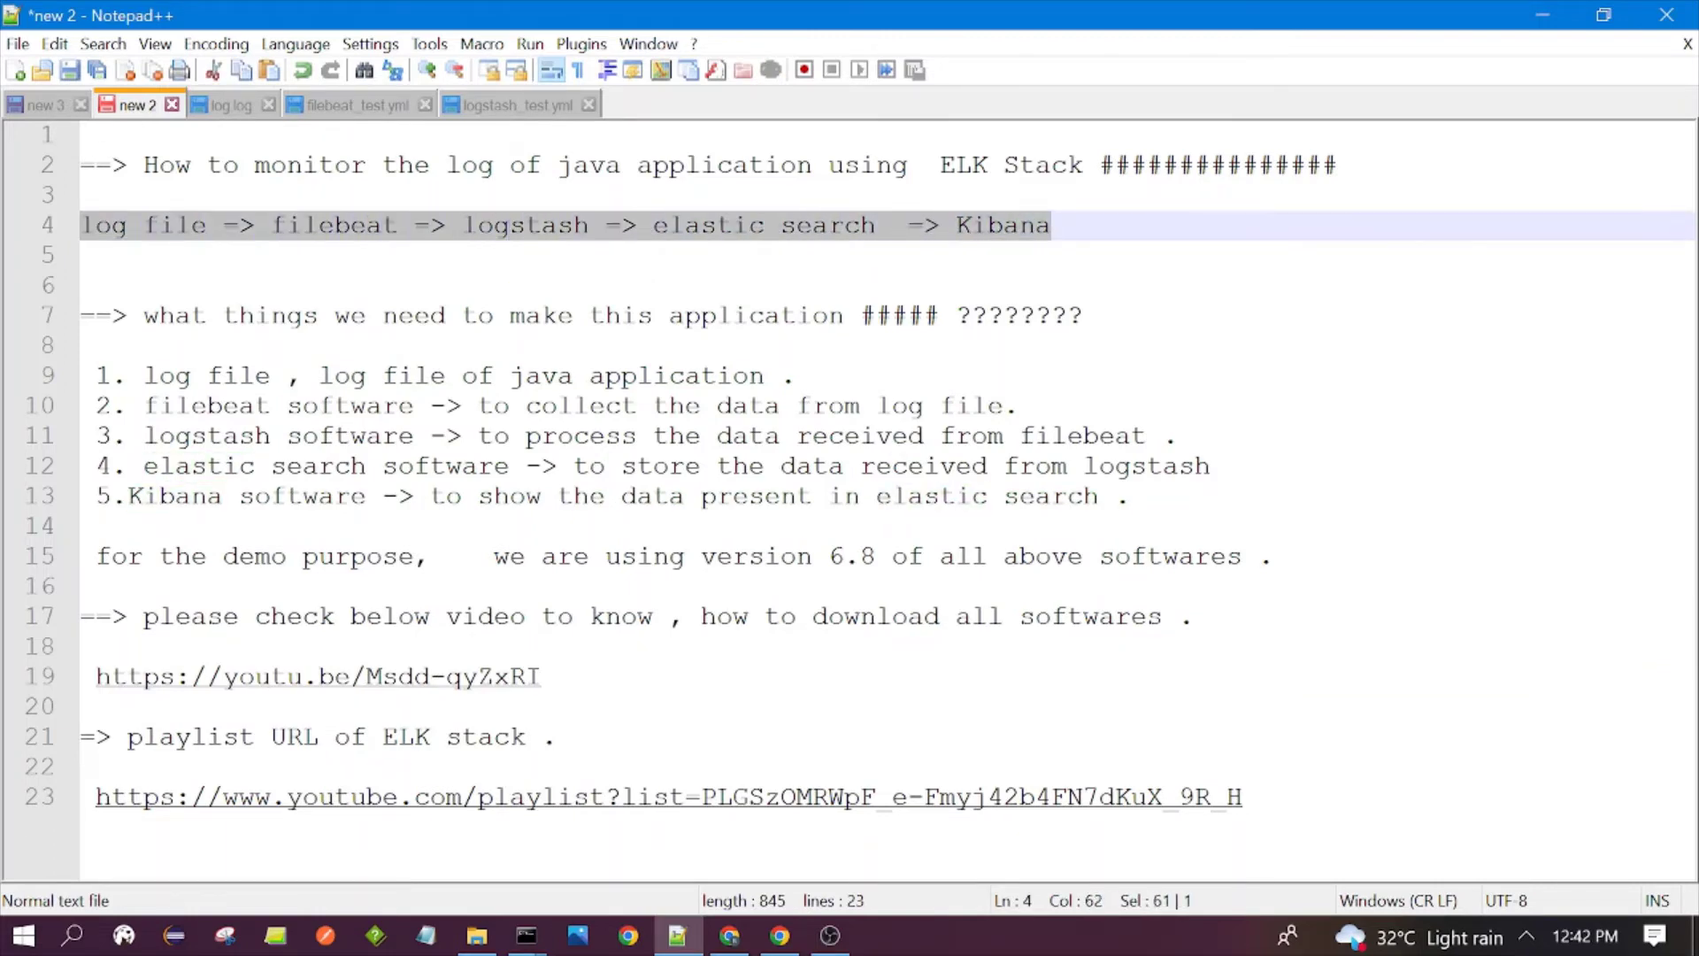
left_click(729, 935)
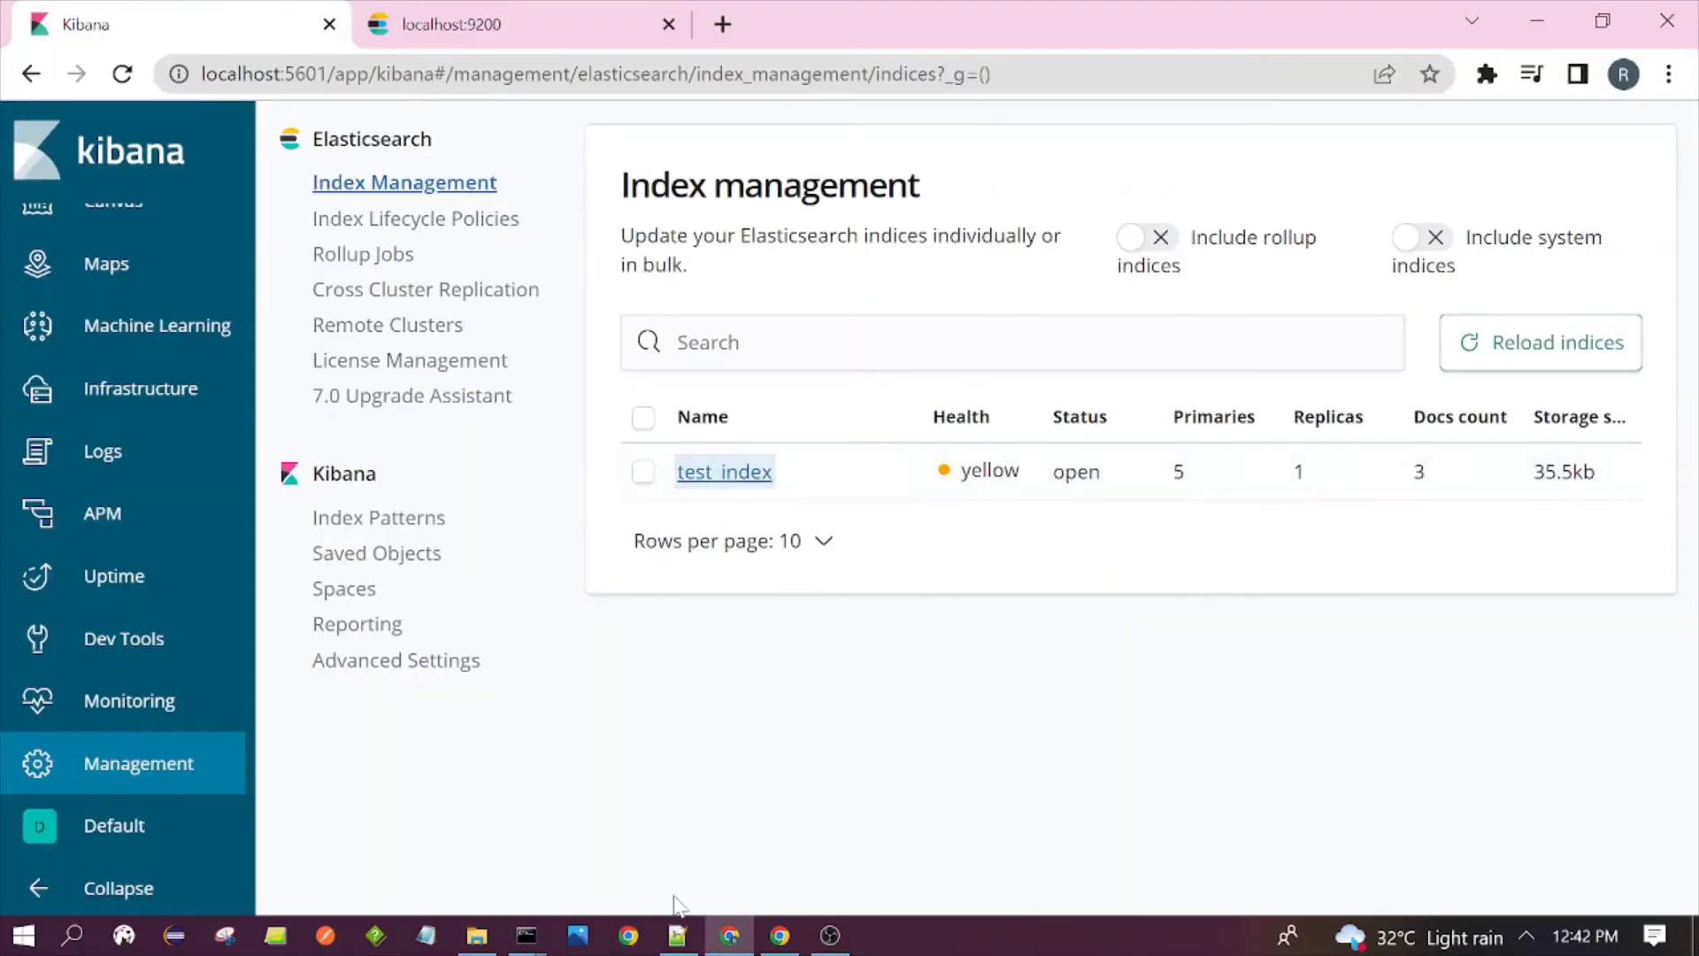
- Open Kibana's Index Patterns page with the create index pattern form
mouse_move(678, 940)
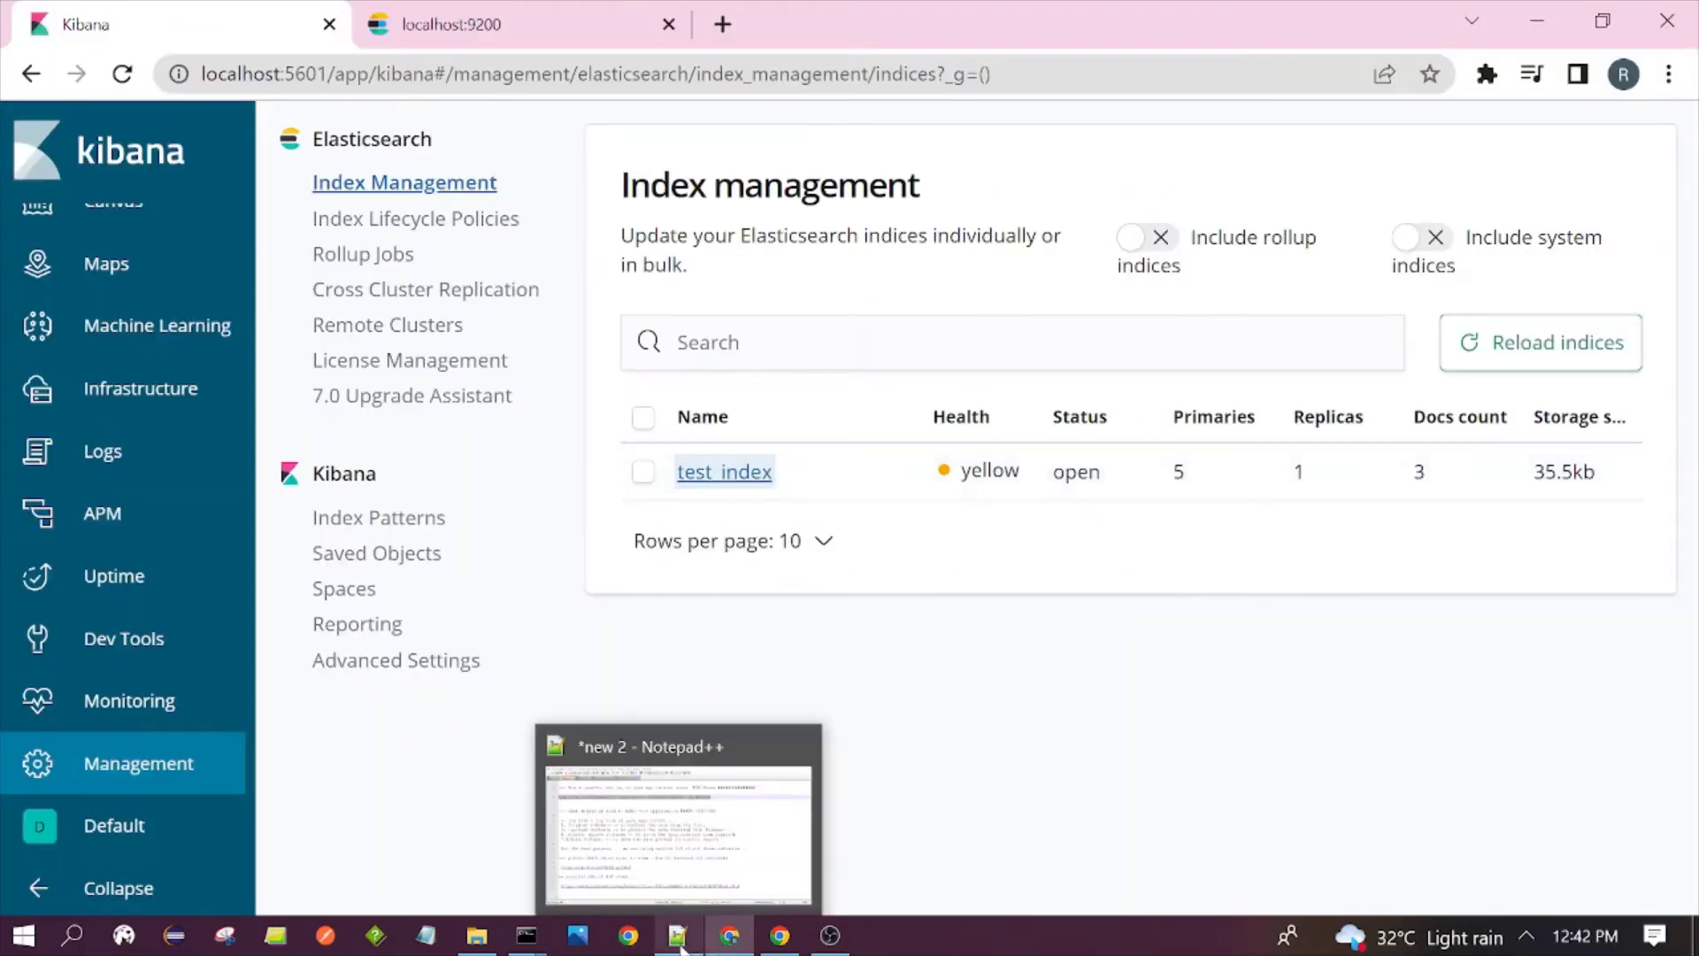
left_click(561, 626)
left_click(378, 520)
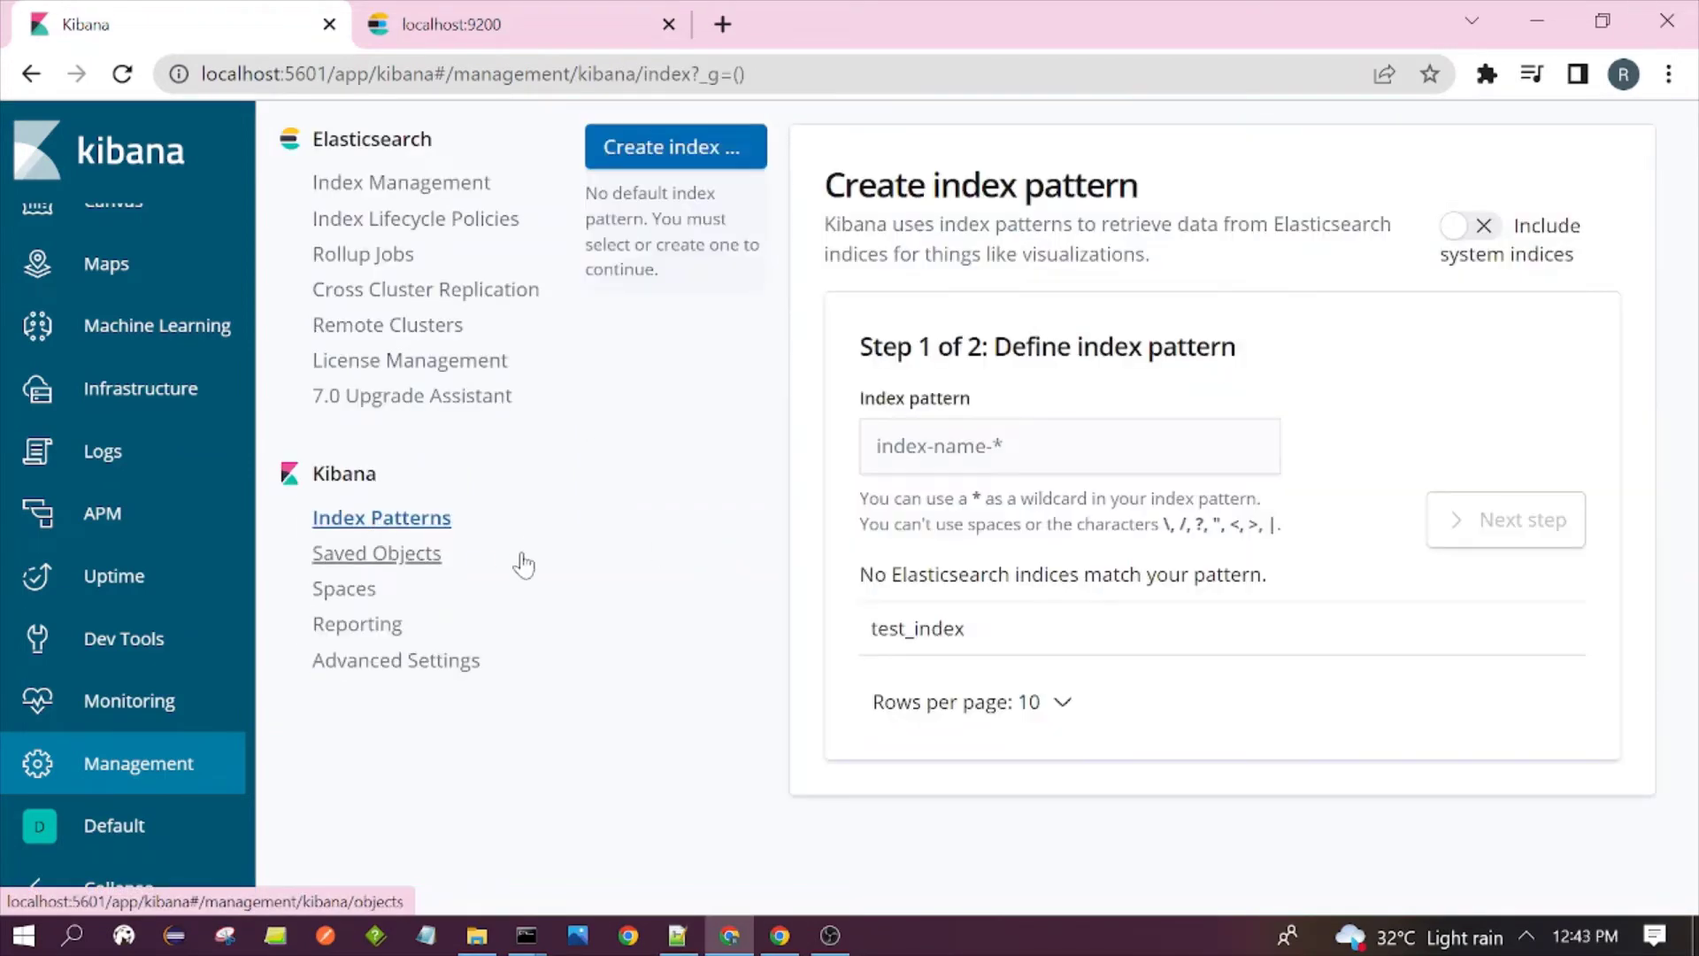
left_click(348, 531)
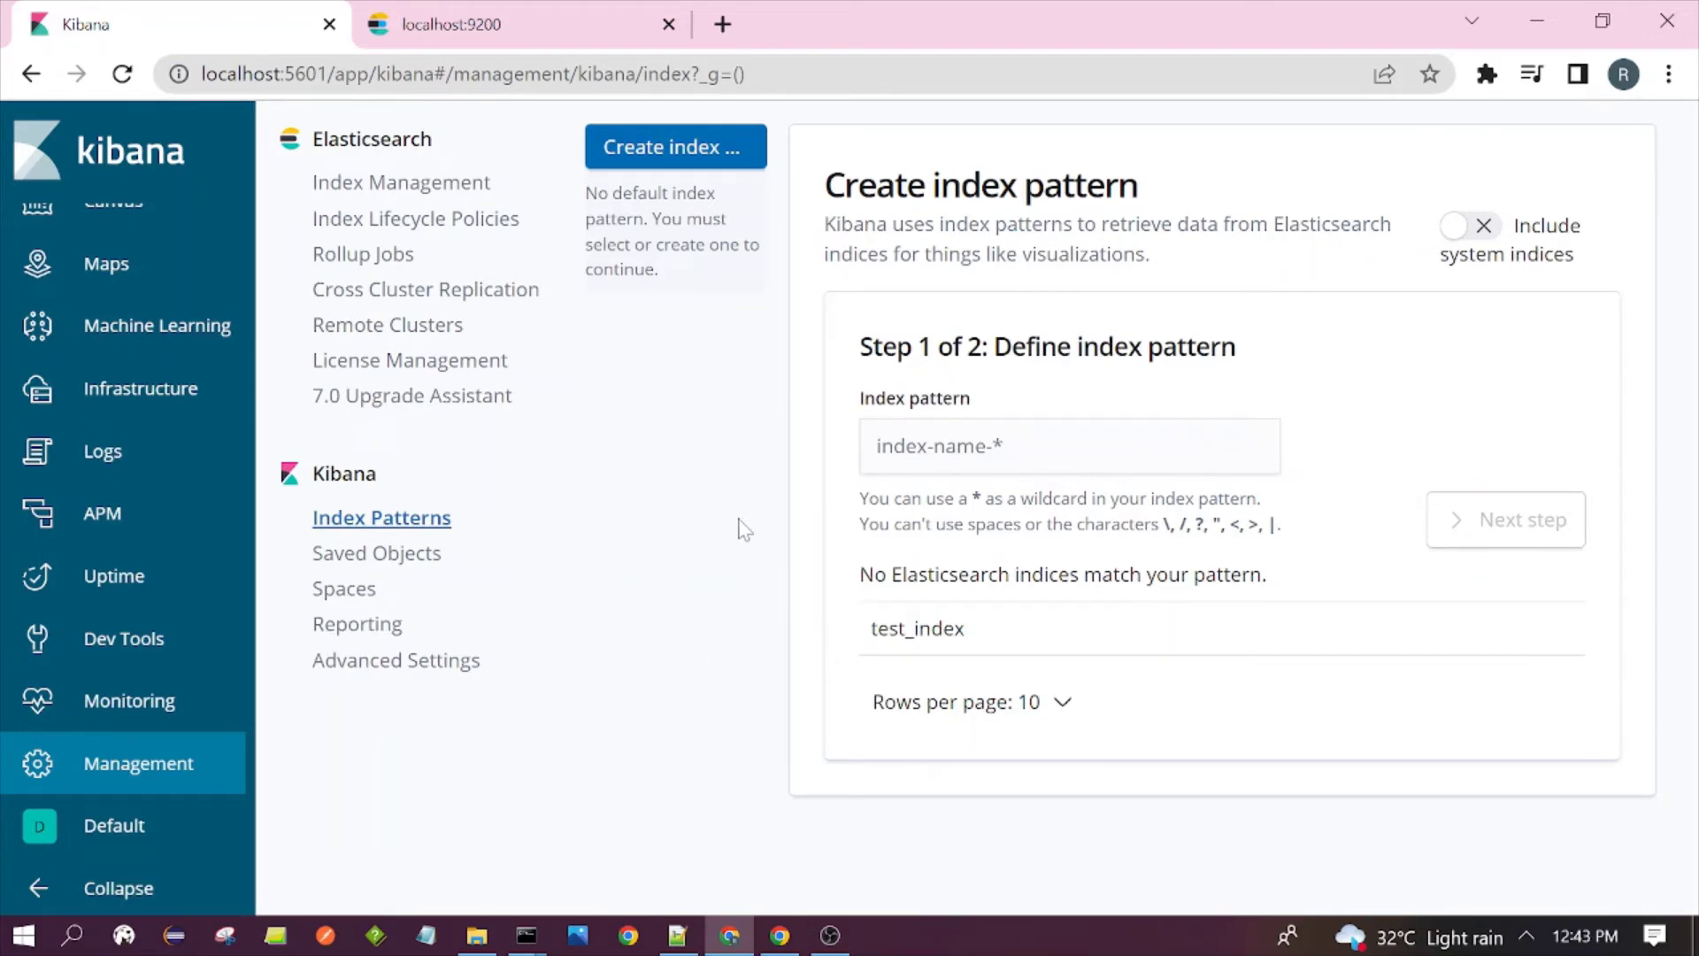
- Enter test_index as the index pattern name
left_click(956, 447)
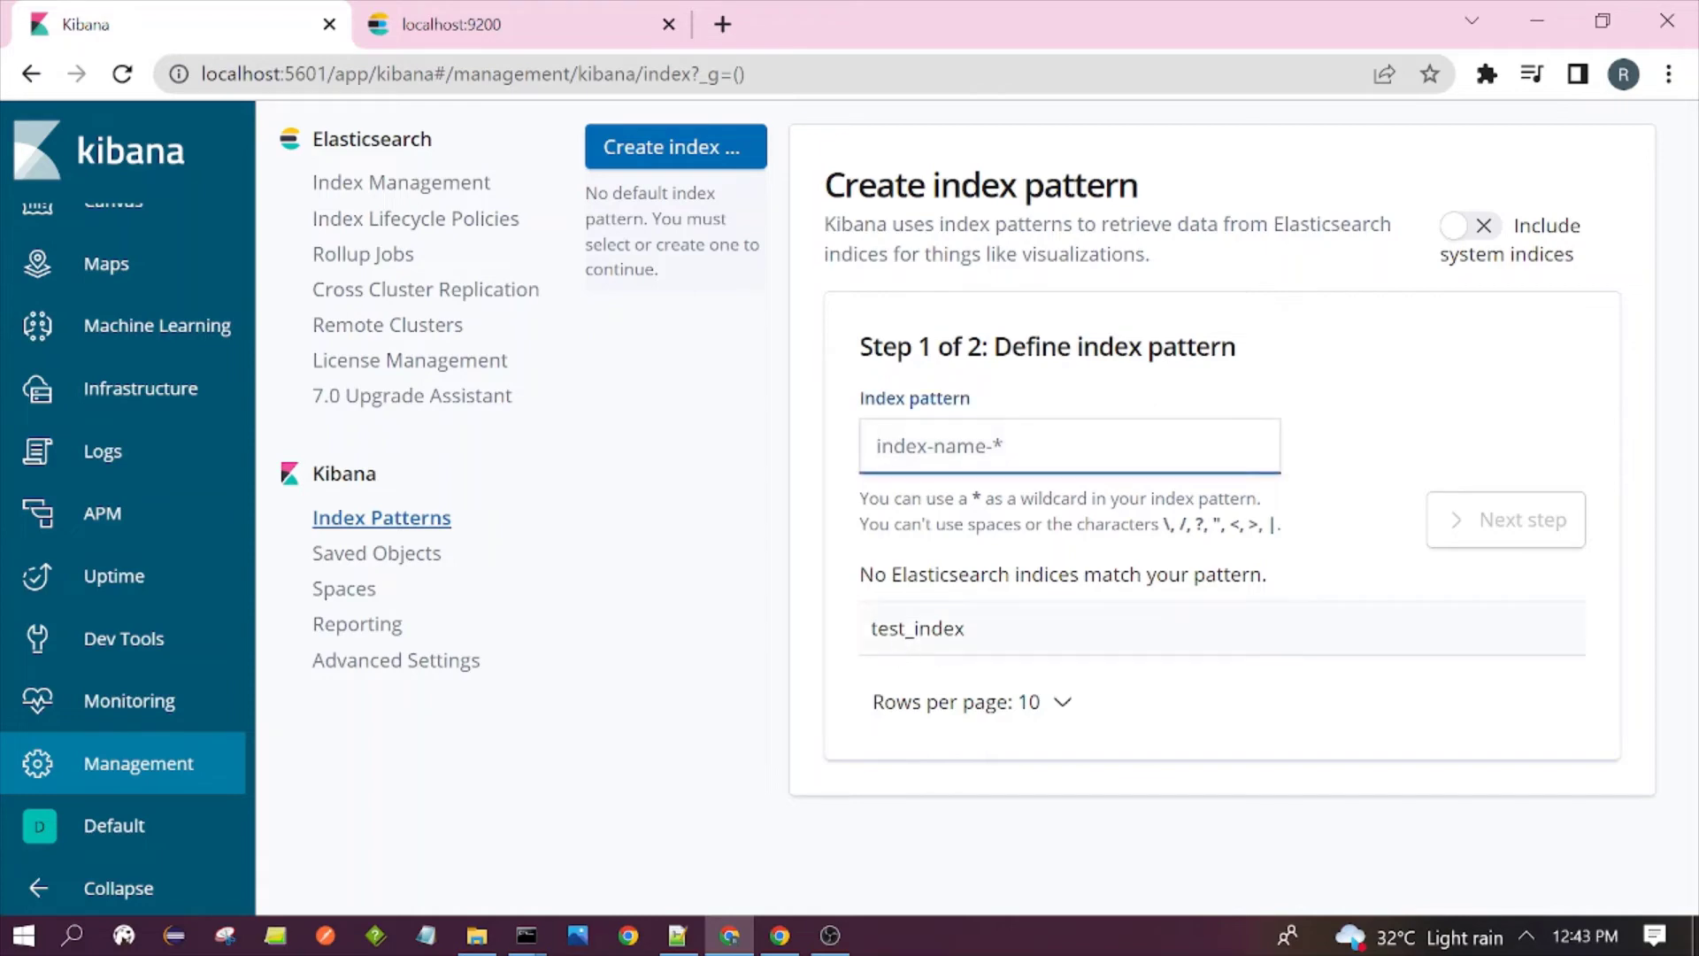
left_click_drag(872, 632, 985, 634)
key("ctrl+c")
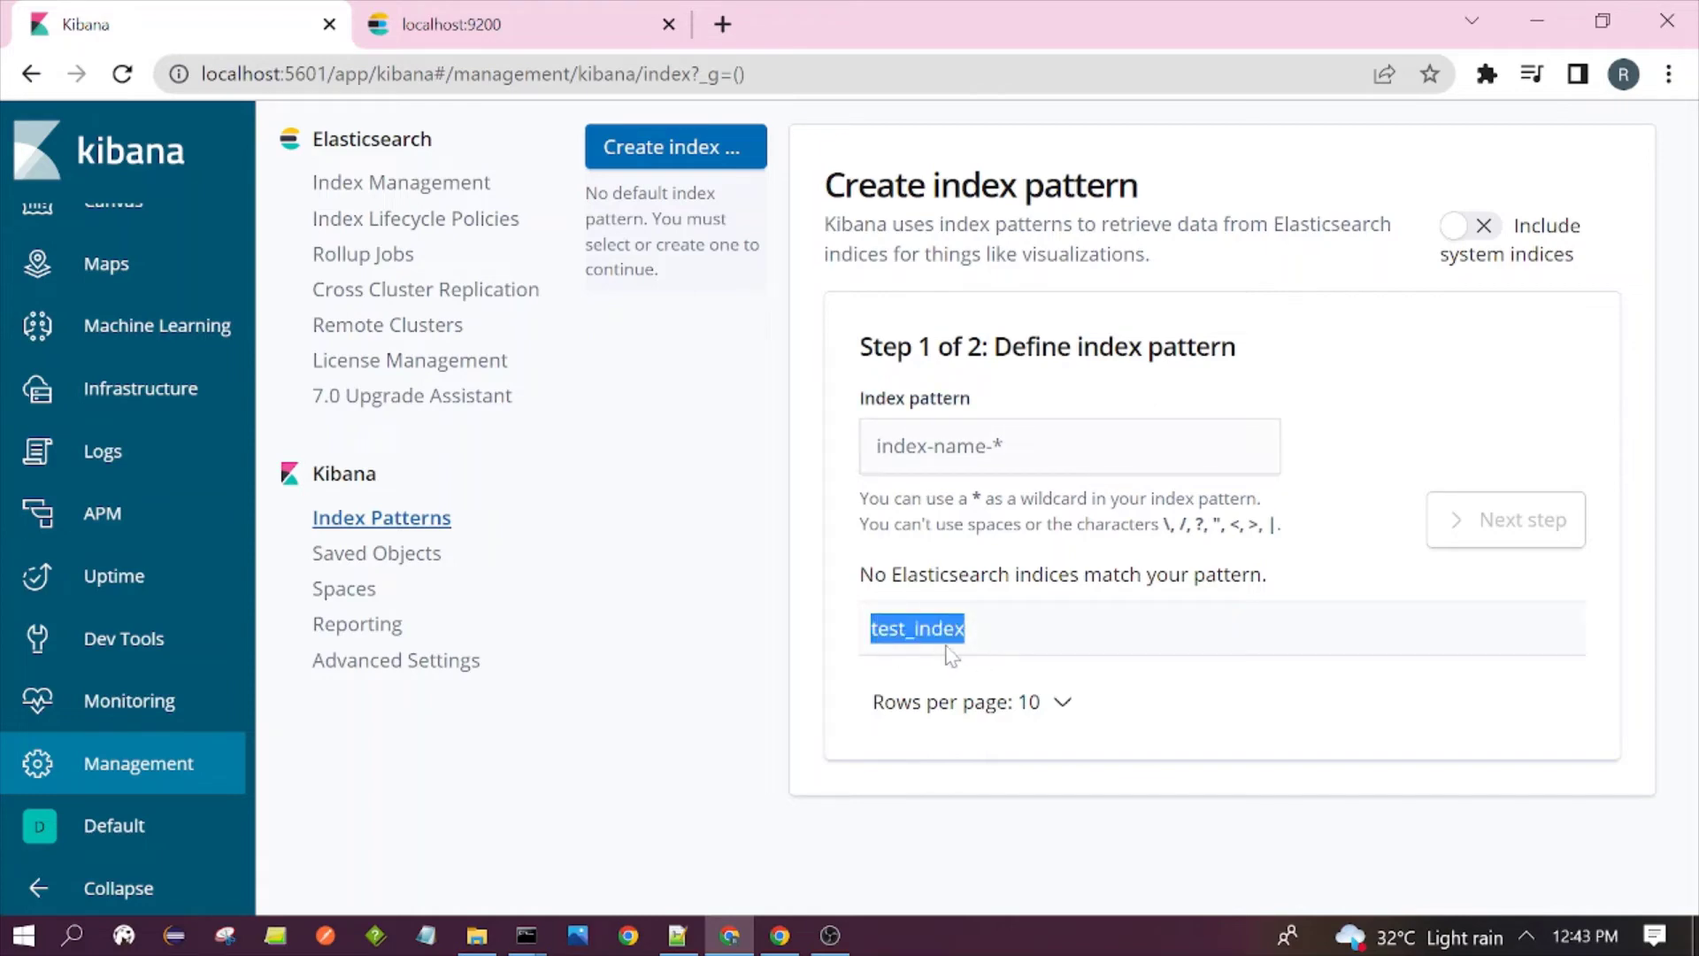
left_click(851, 479)
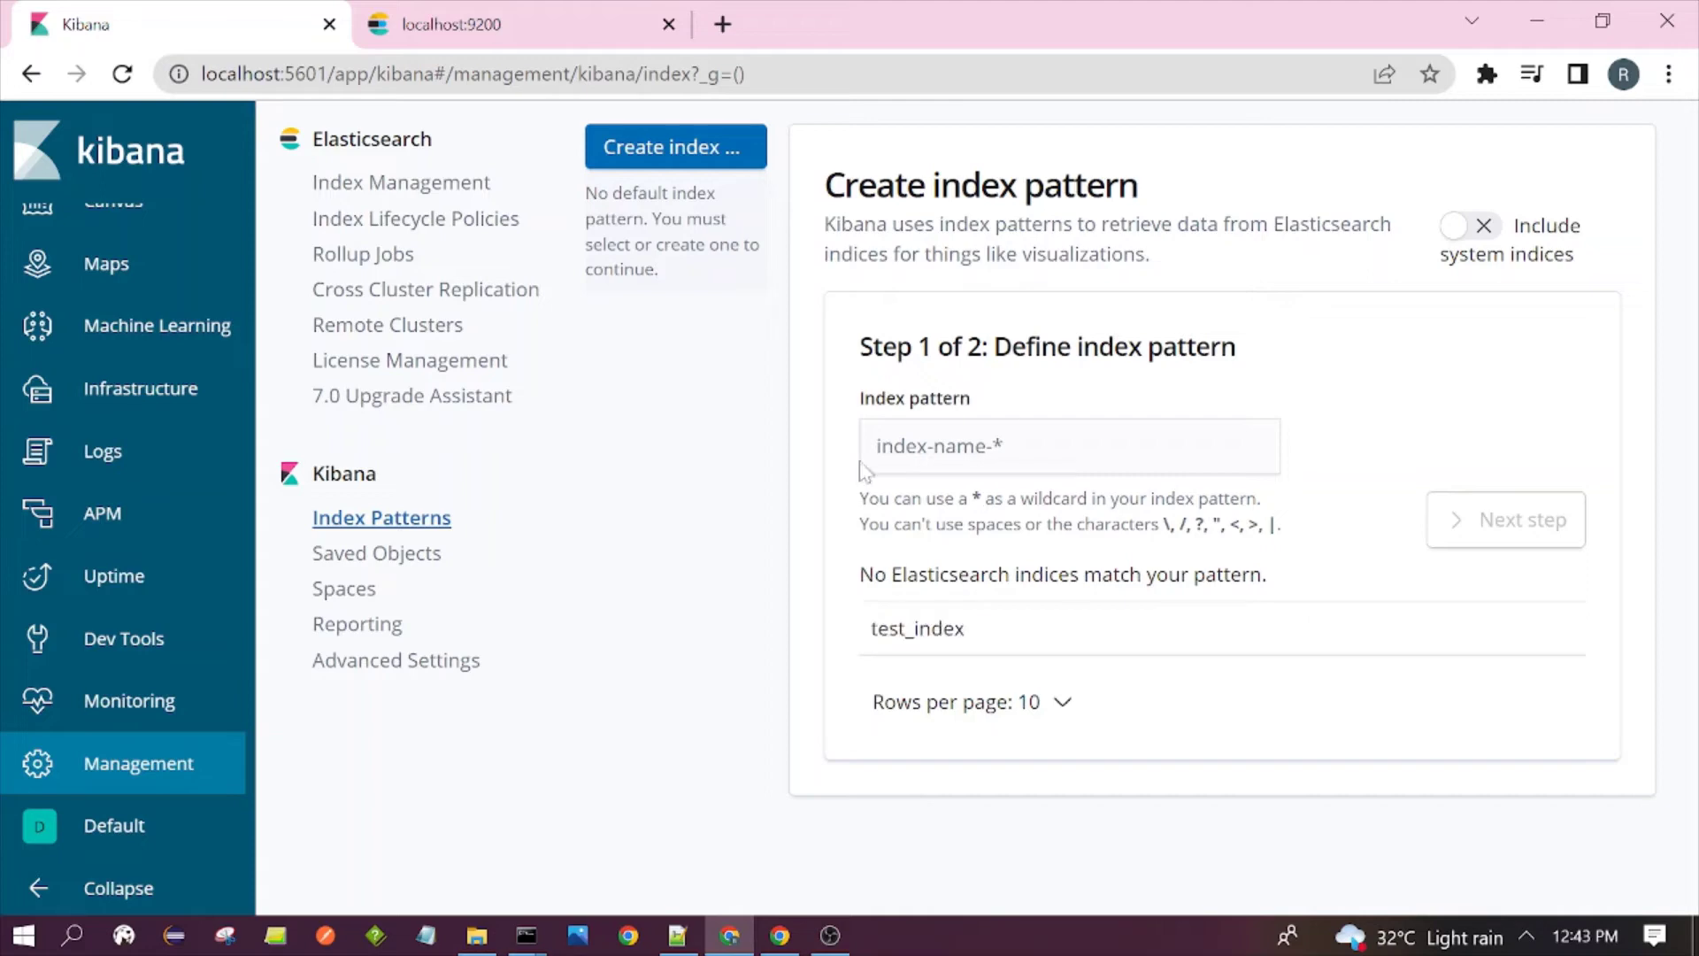
left_click(929, 447)
key("ctrl+v")
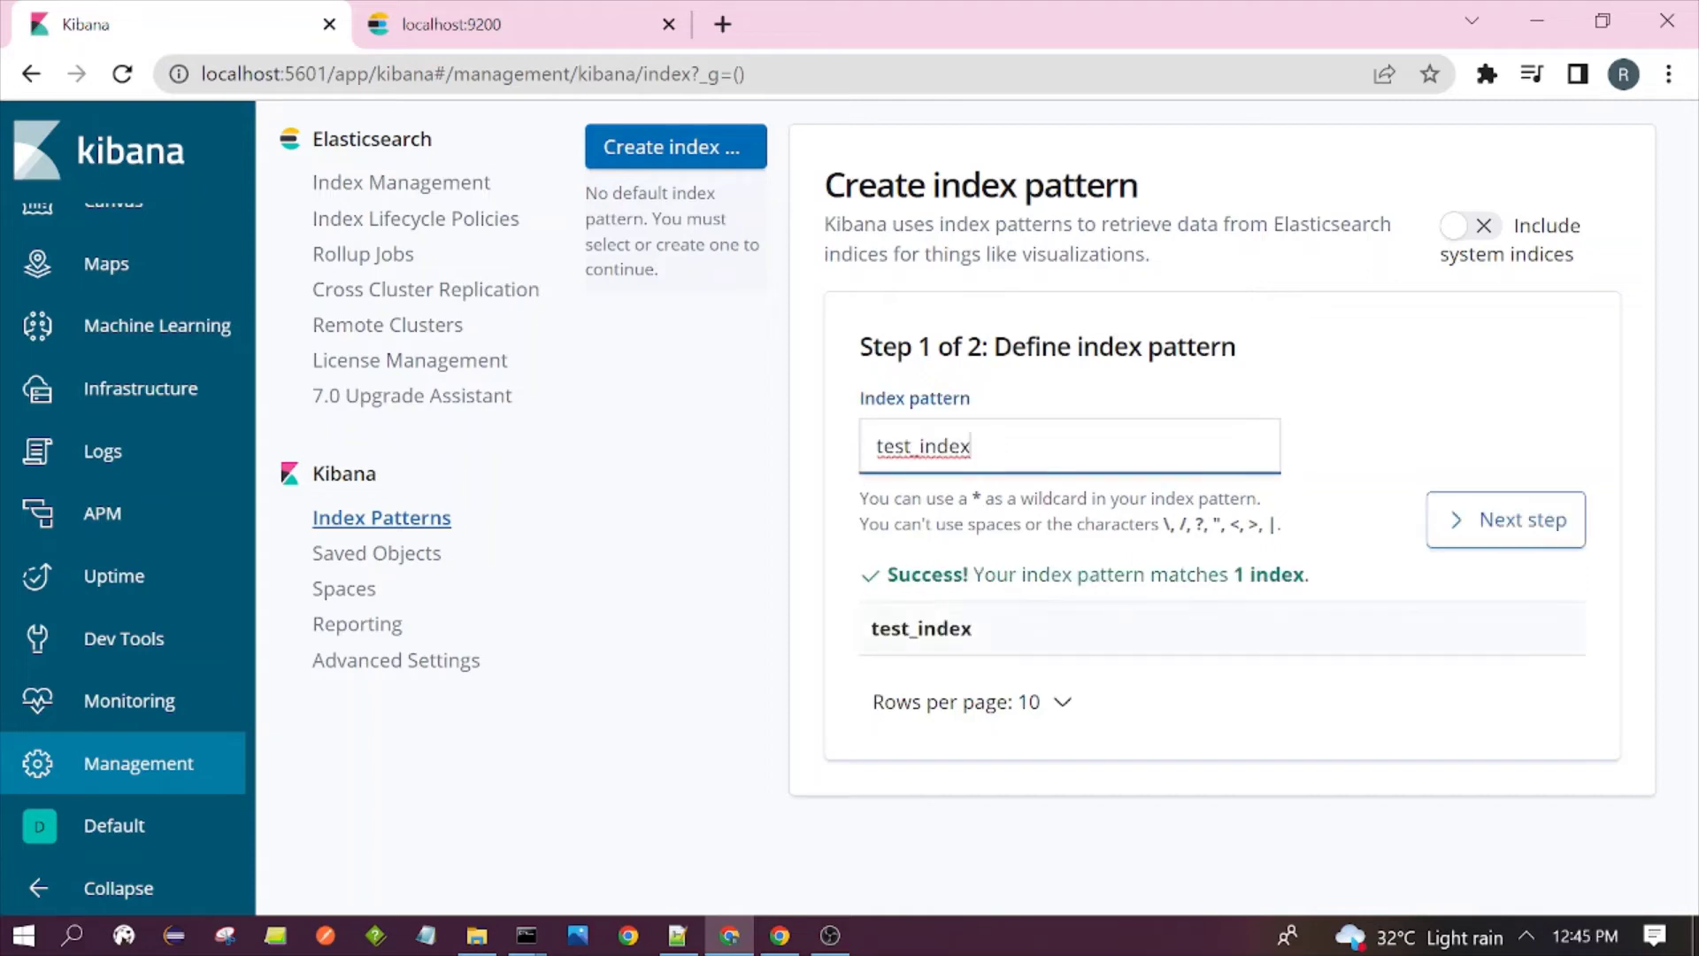
key("ctrl+a")
left_click(1460, 520)
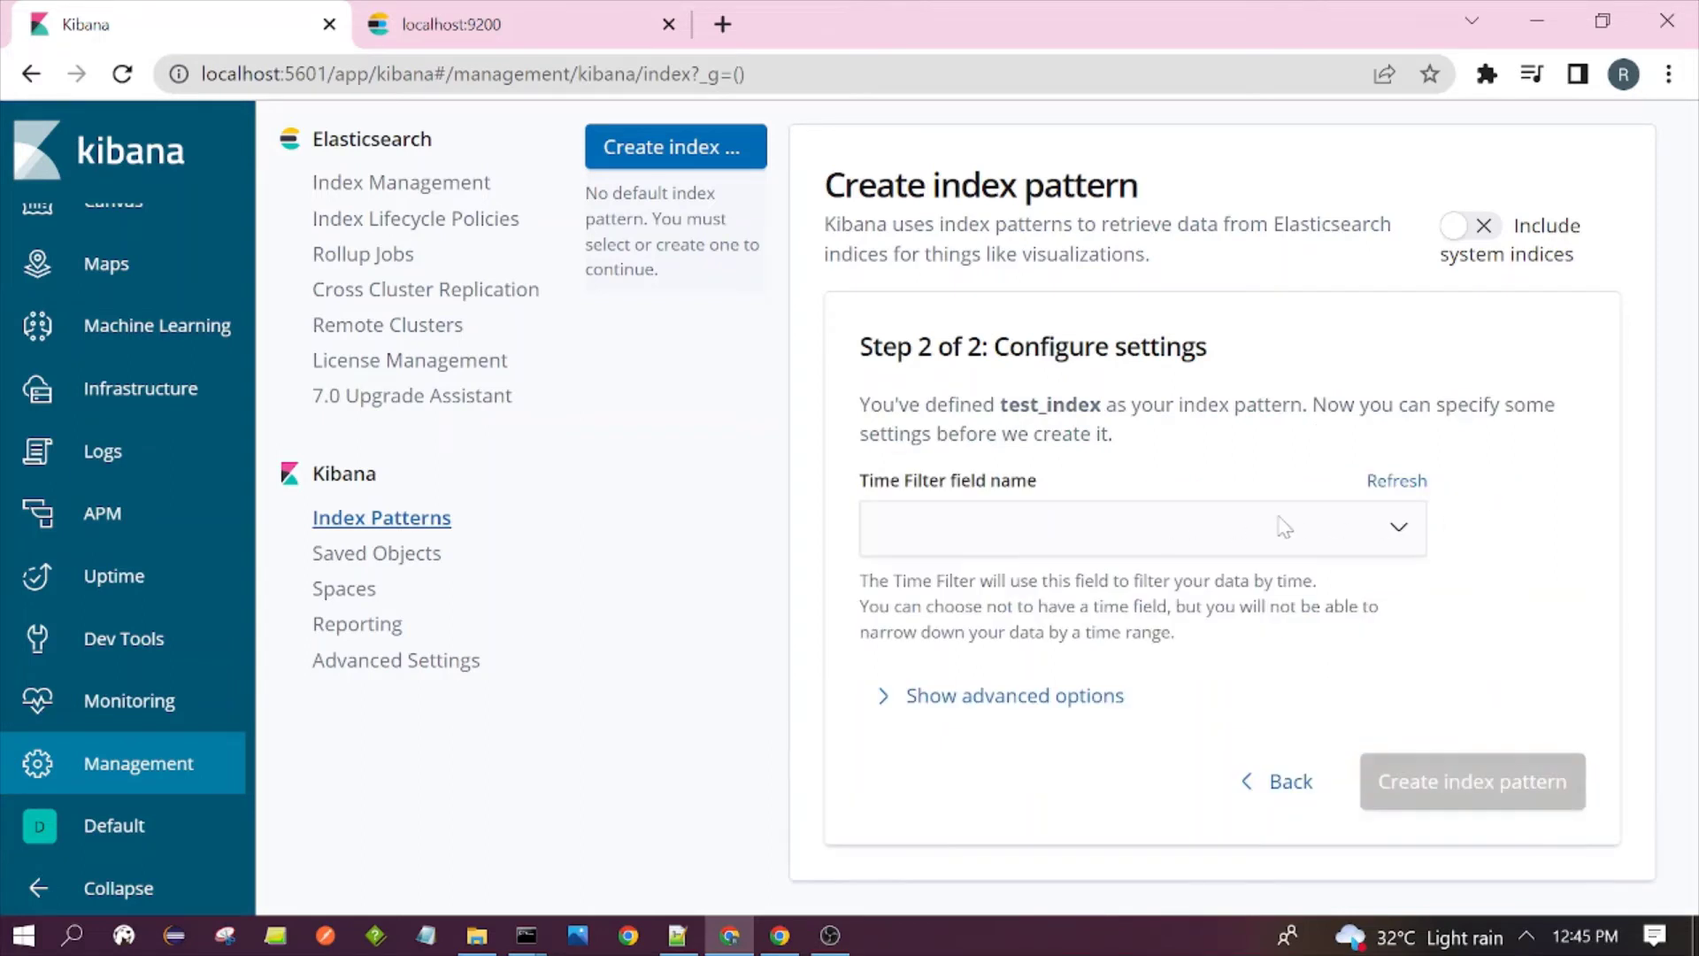
left_click(1360, 538)
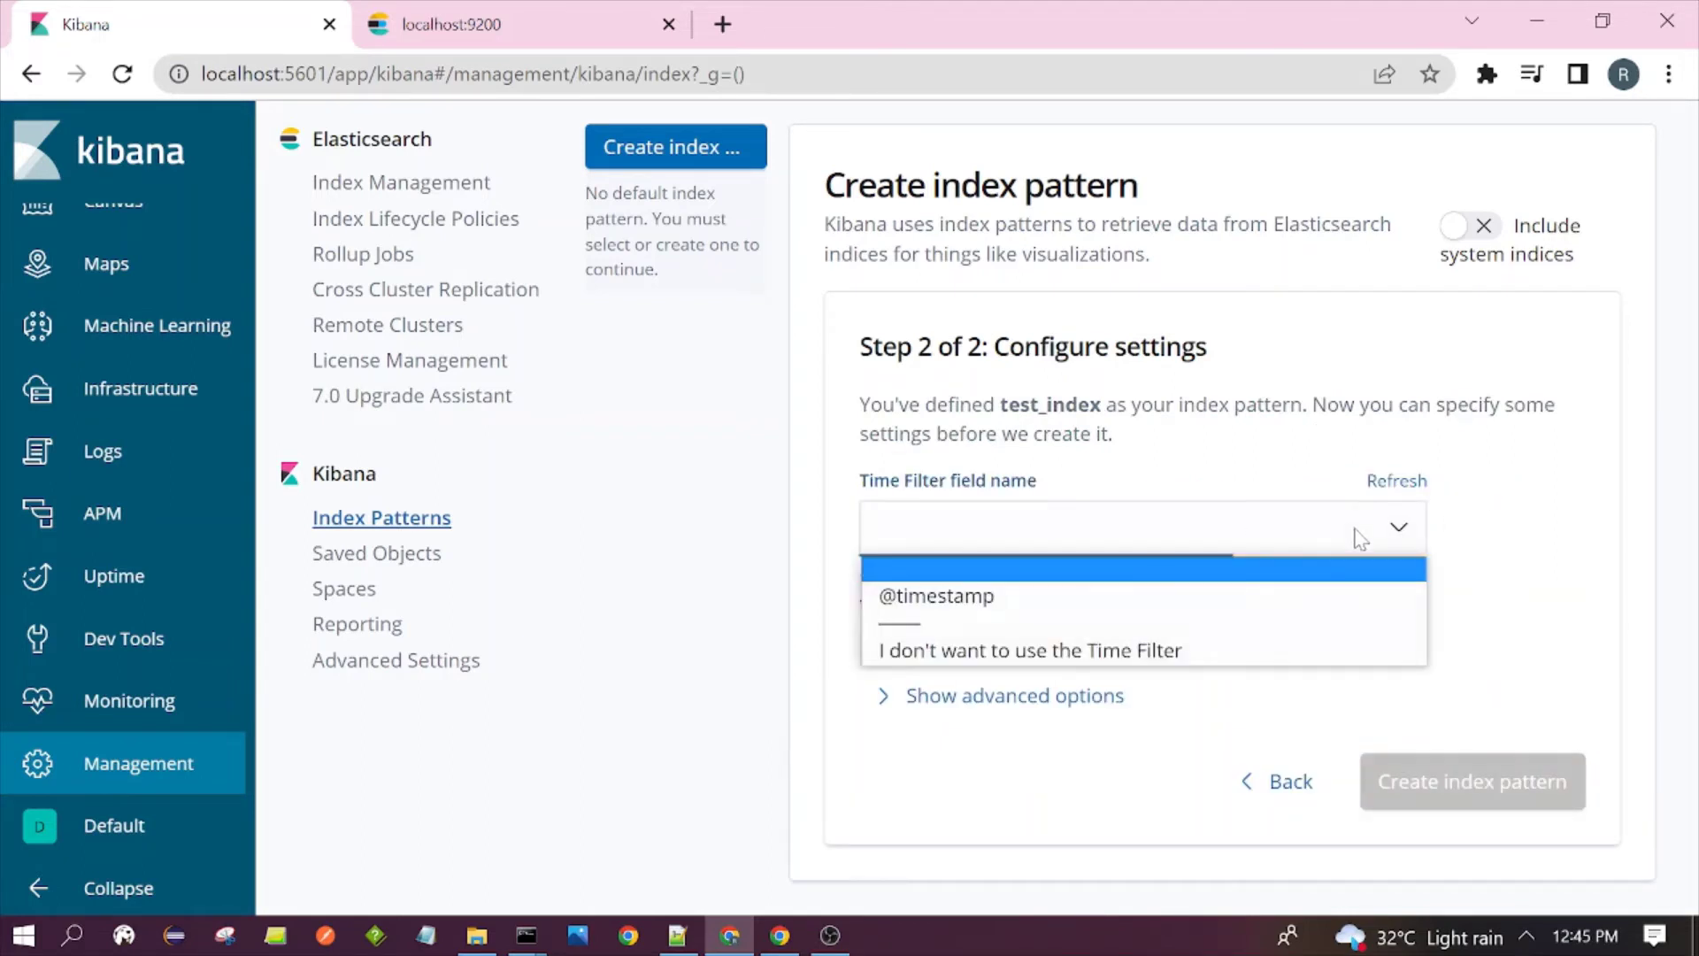
left_click(974, 598)
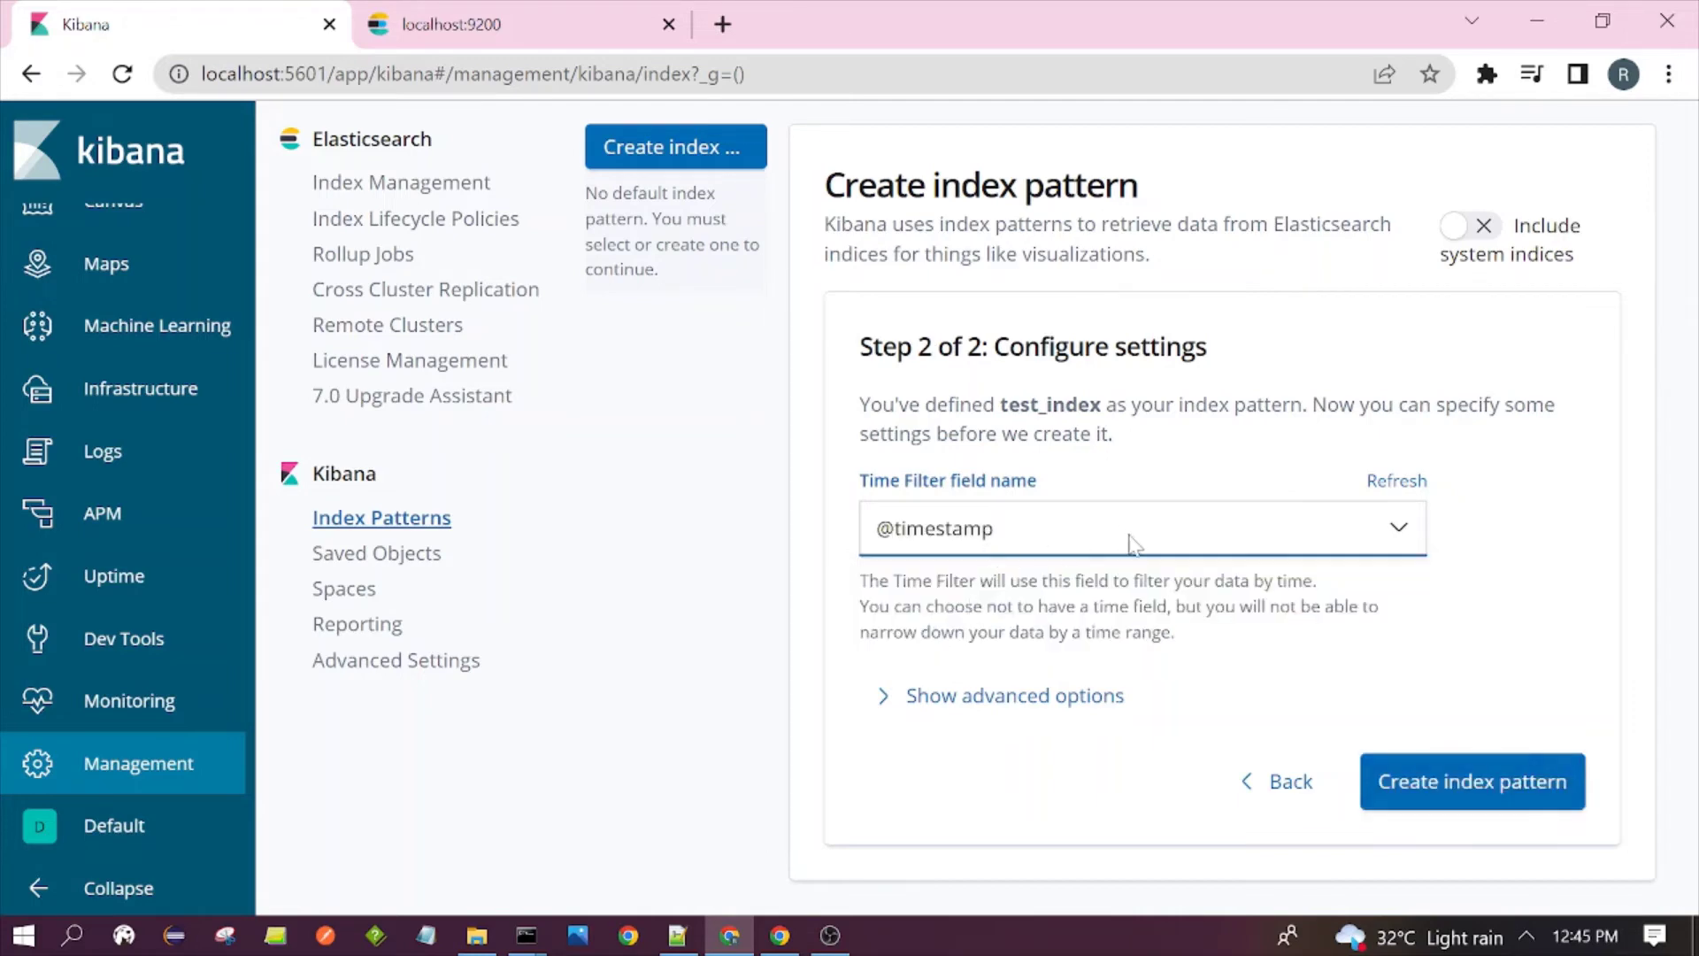
left_click(527, 935)
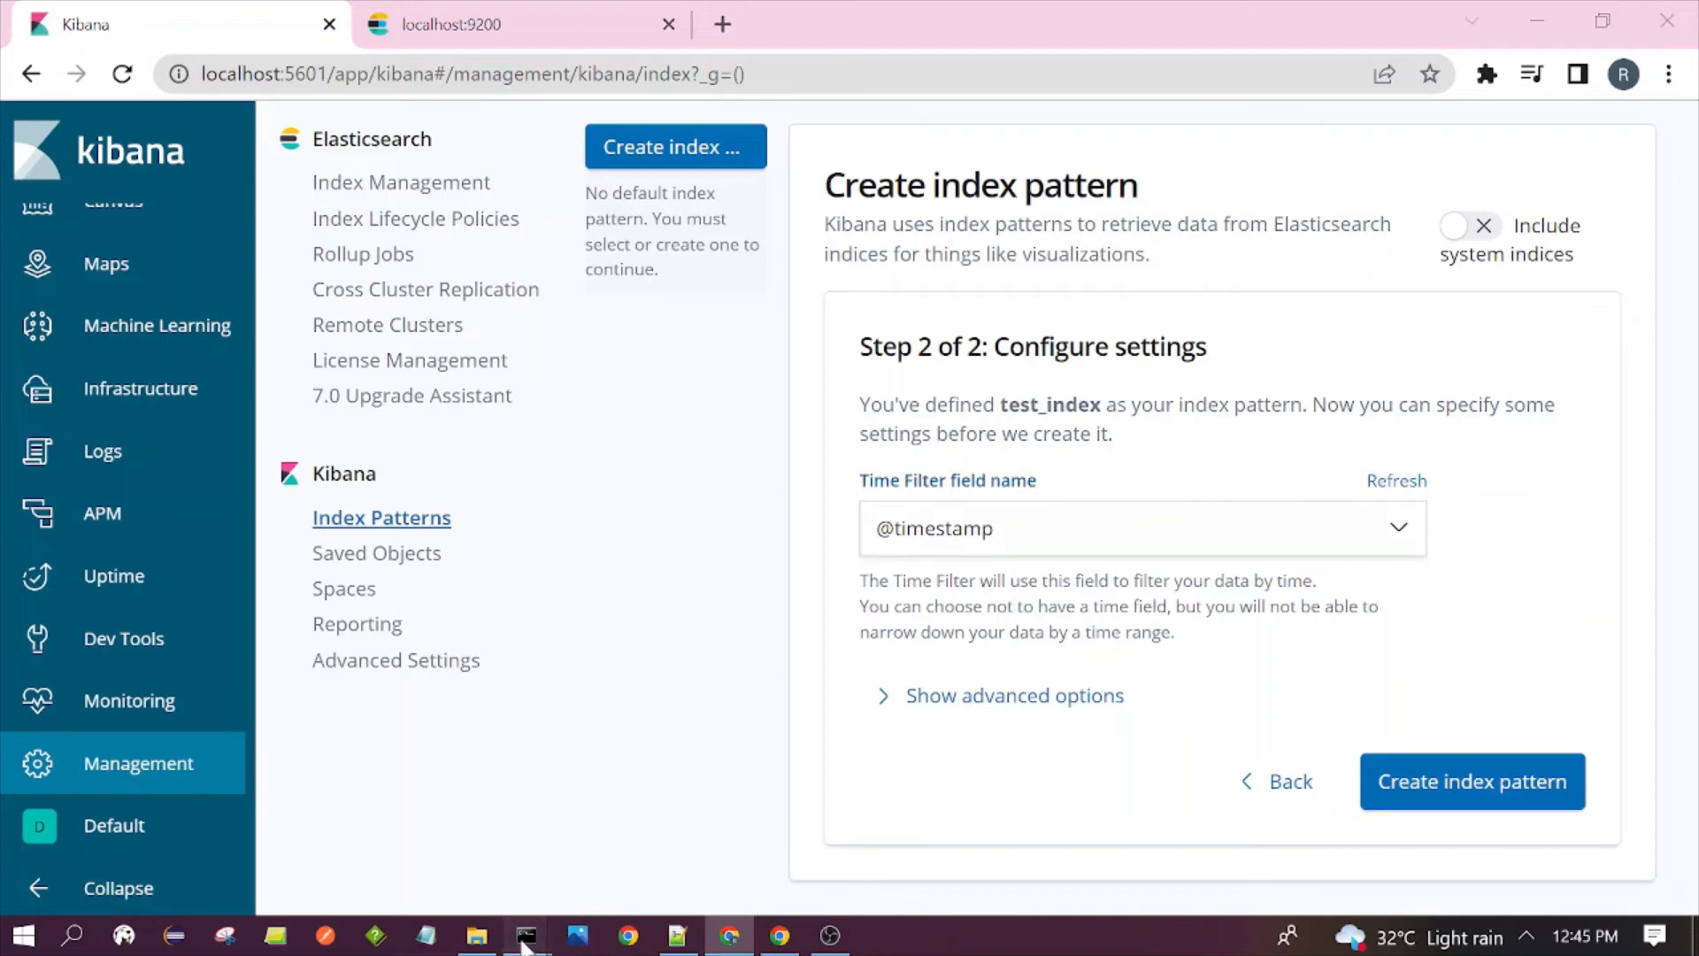
left_click(962, 821)
scroll(371, 390, "up", 2)
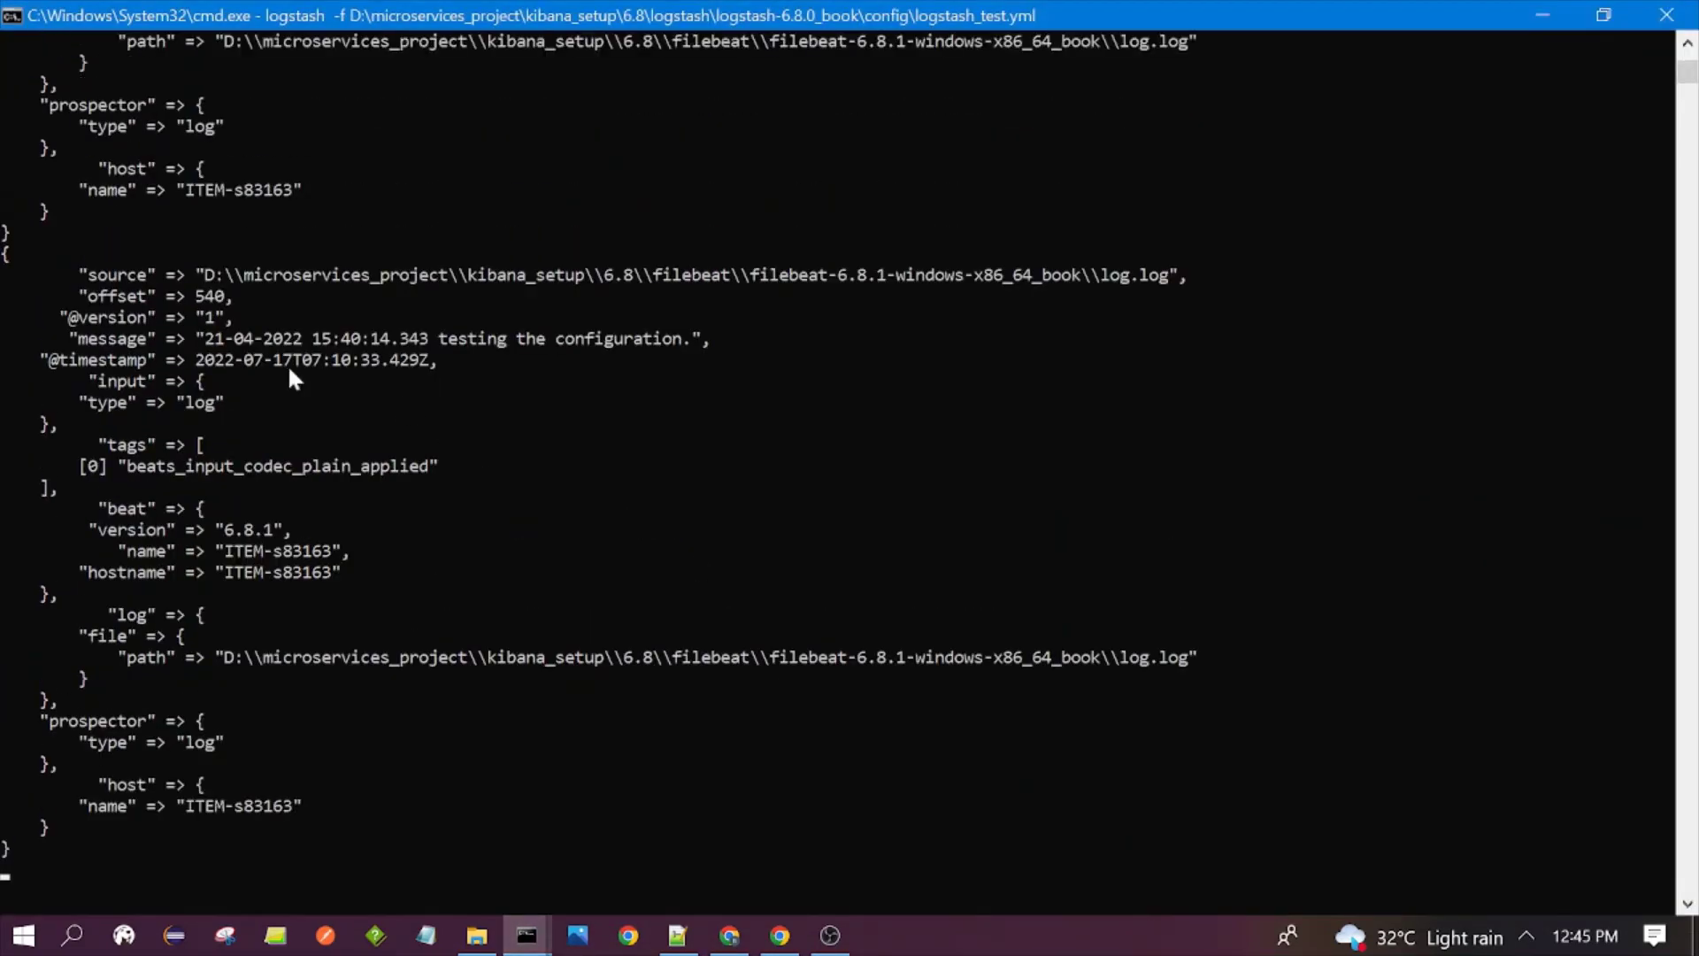
scroll(7, 260, "down", 1)
left_click_drag(3, 196, 10, 788)
scroll(217, 690, "up", 2)
scroll(217, 690, "up", 10)
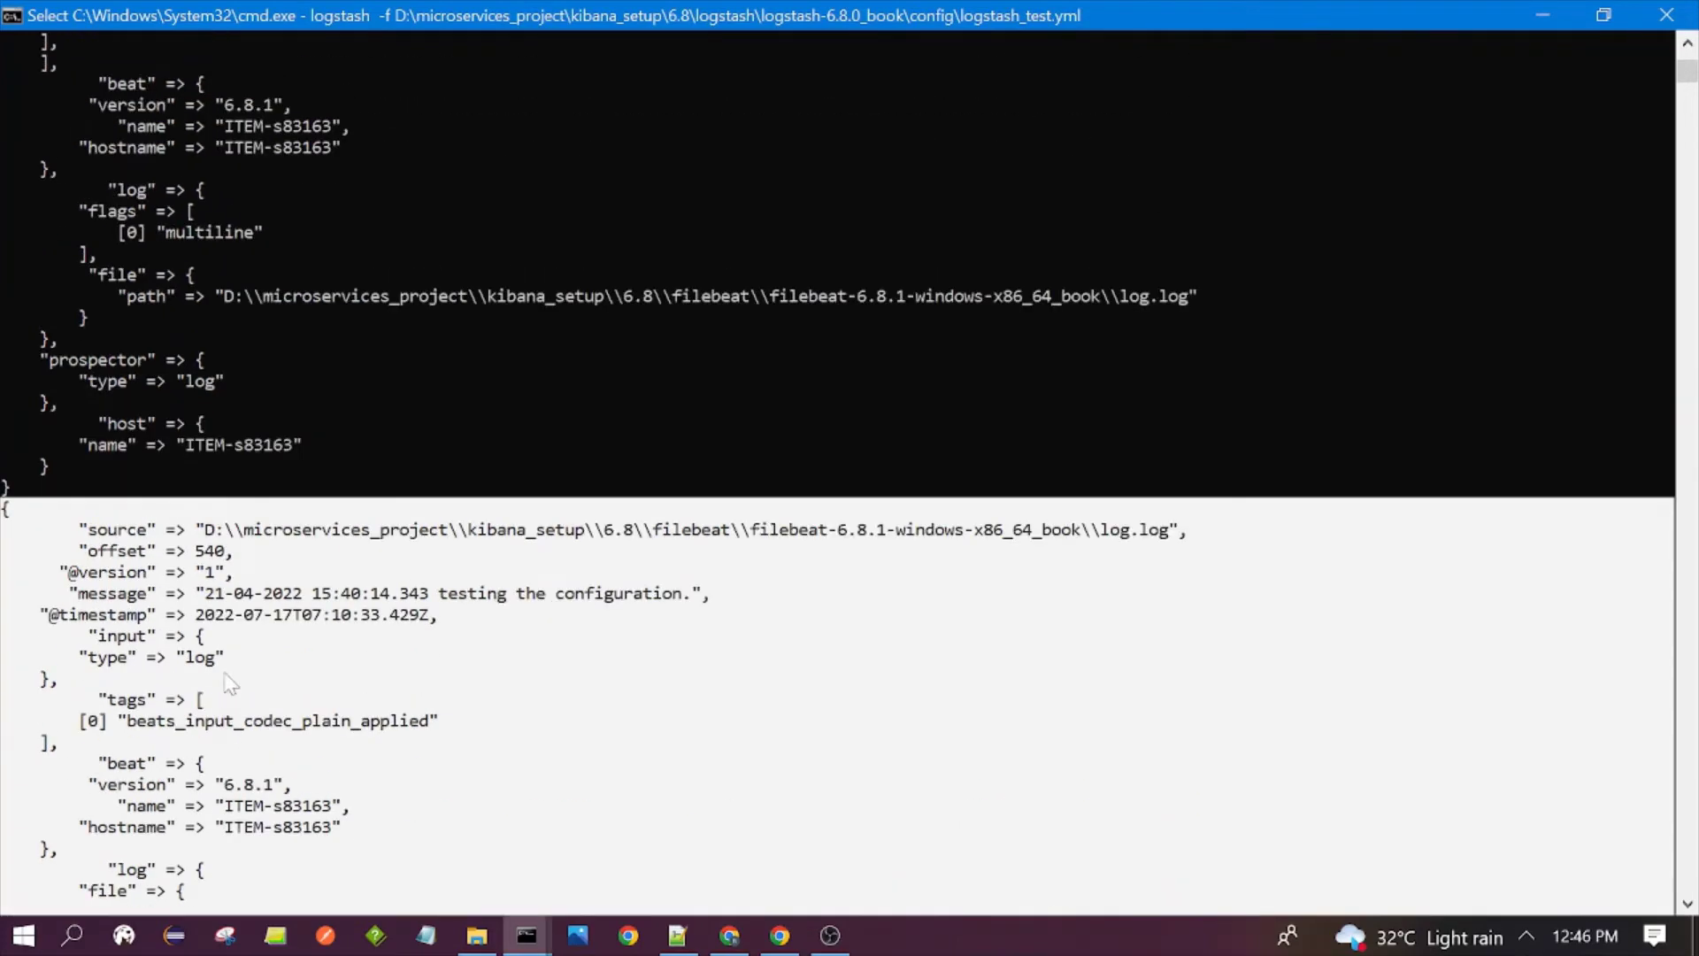
scroll(200, 668, "down", 10)
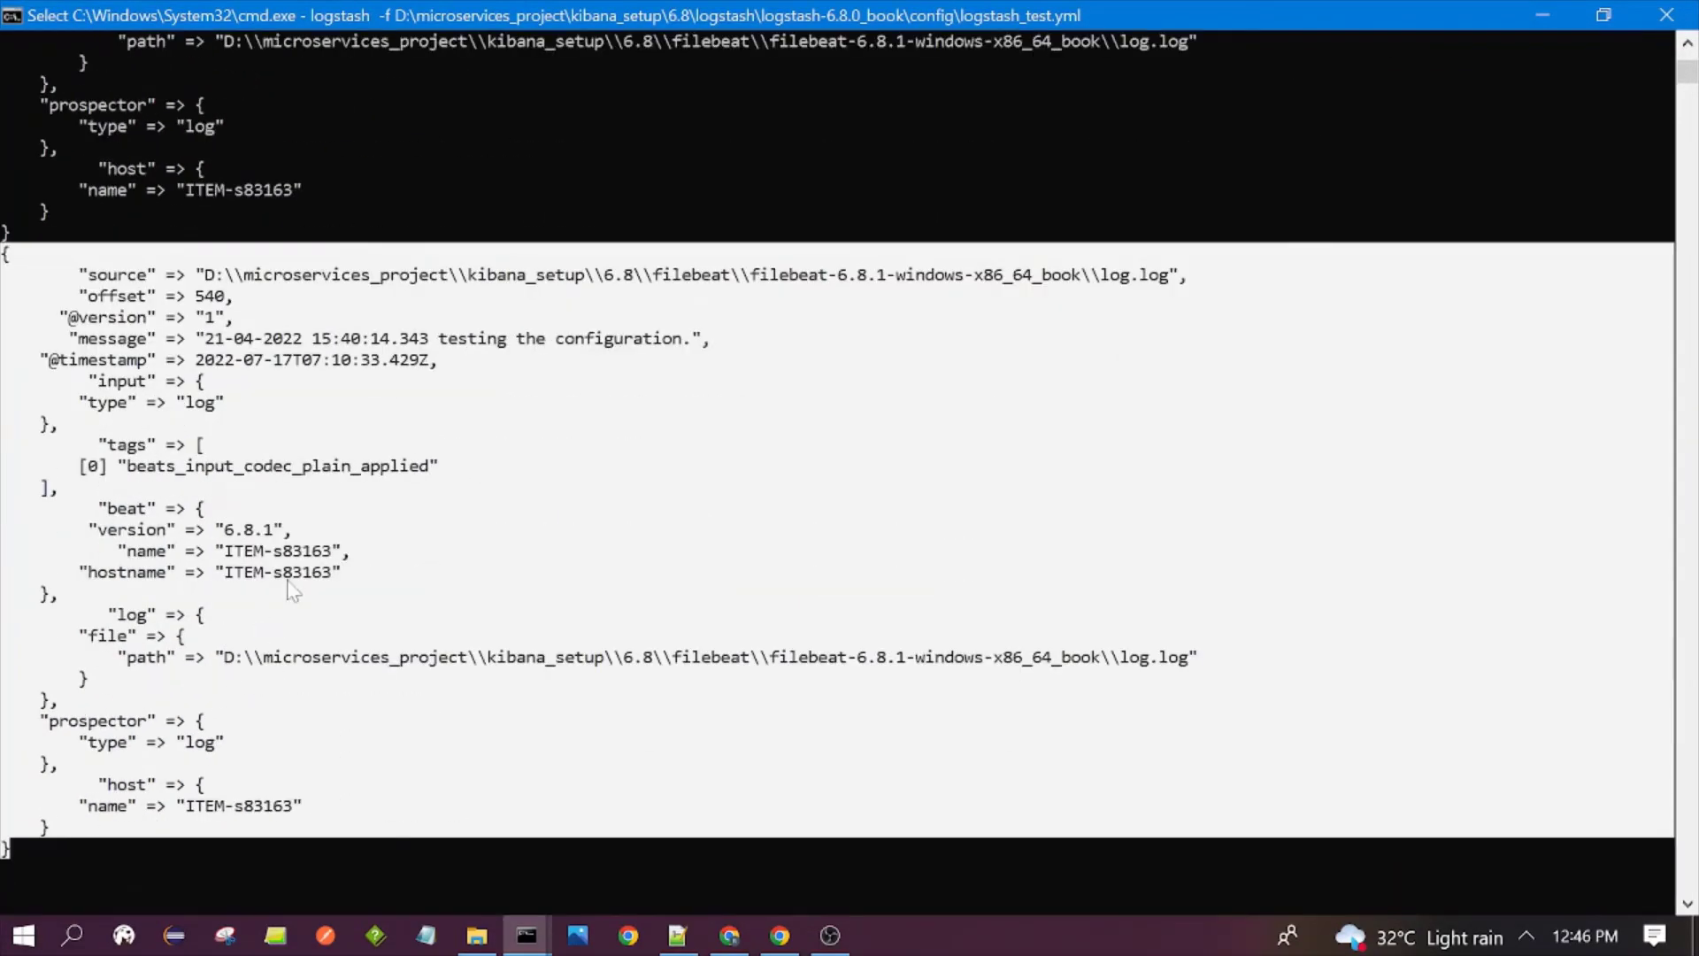
left_click(298, 488)
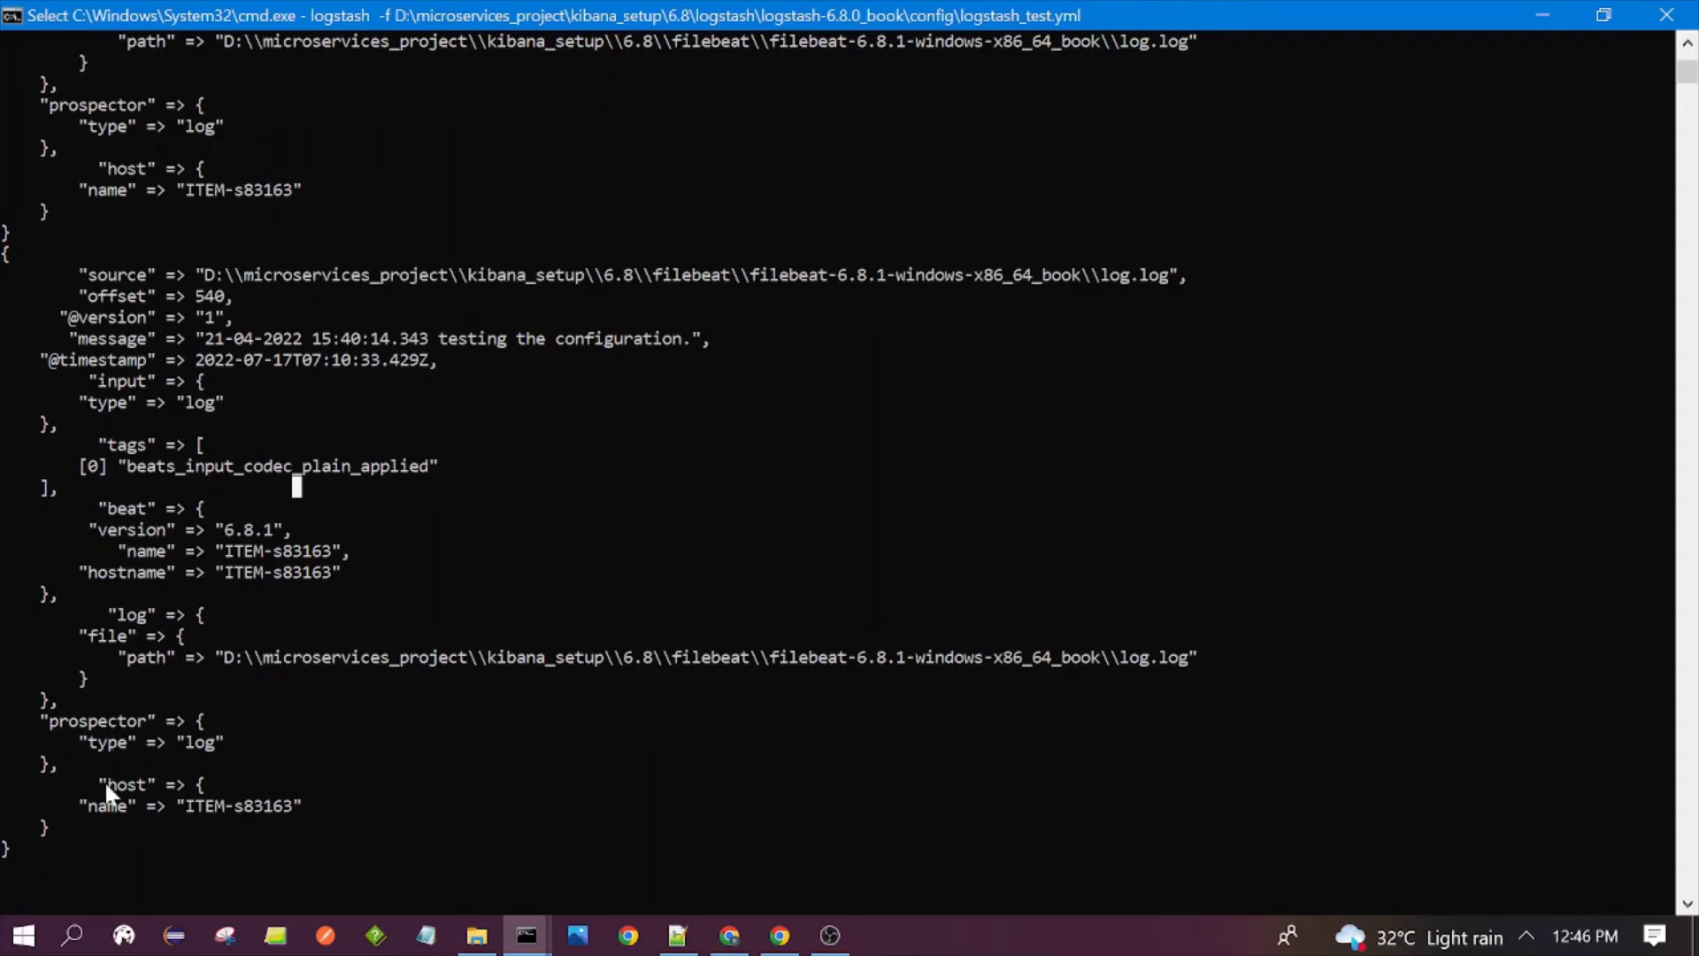
left_click_drag(61, 338, 699, 351)
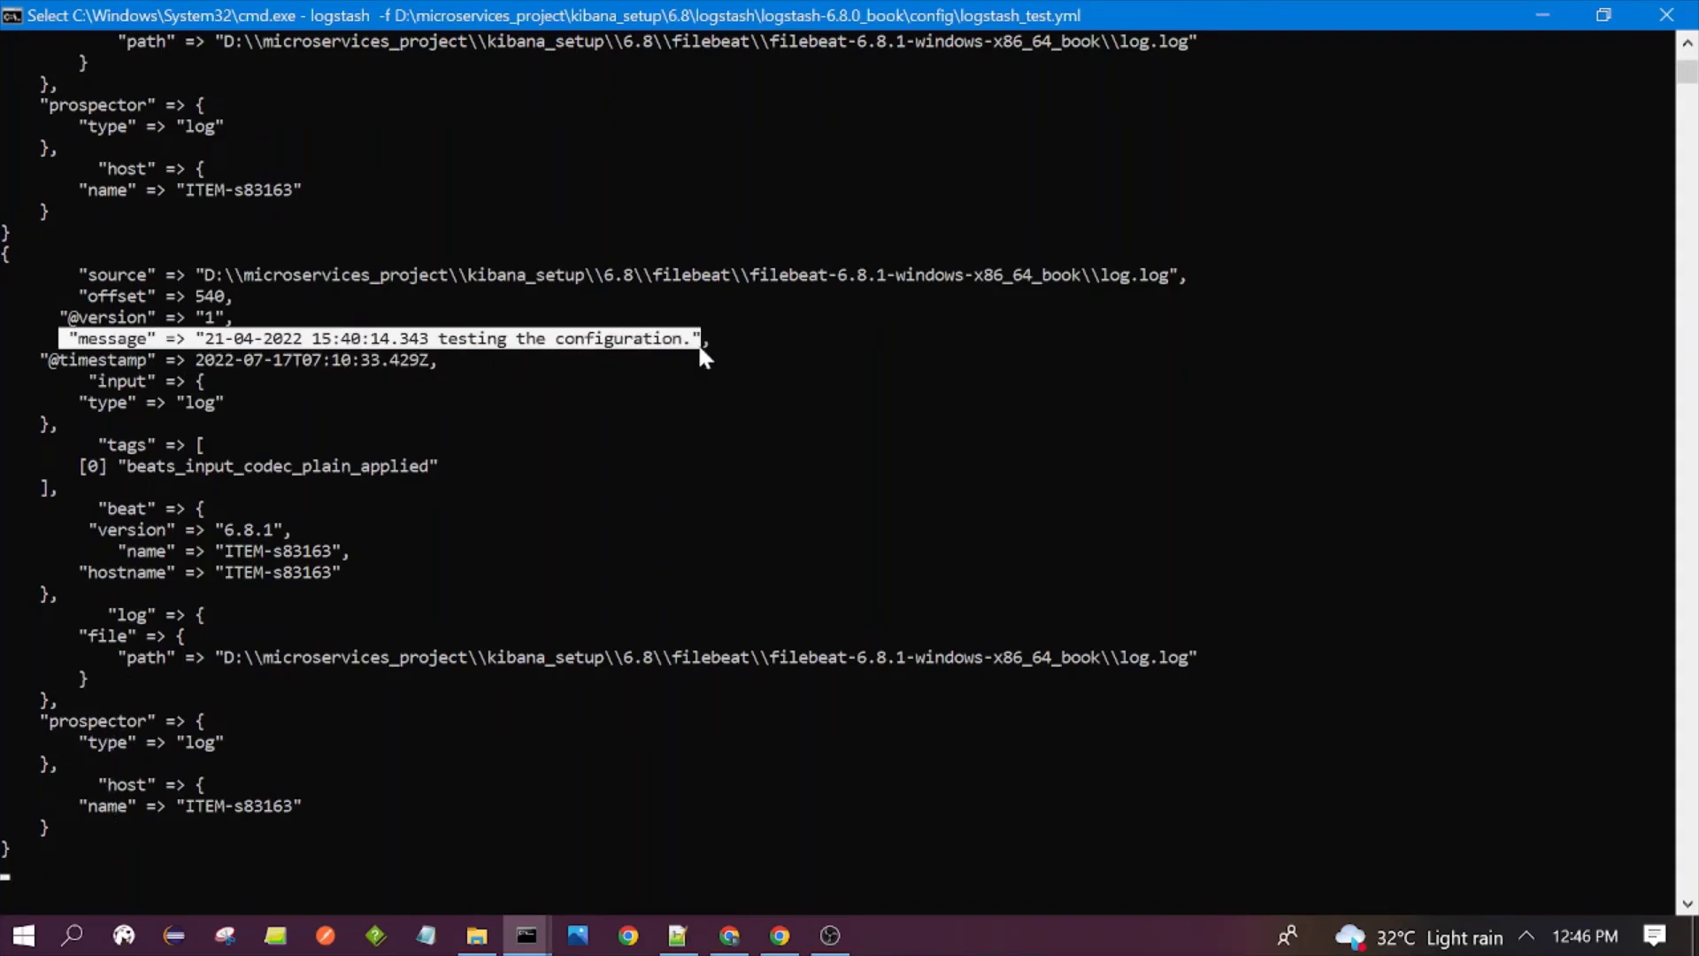
left_click(690, 922)
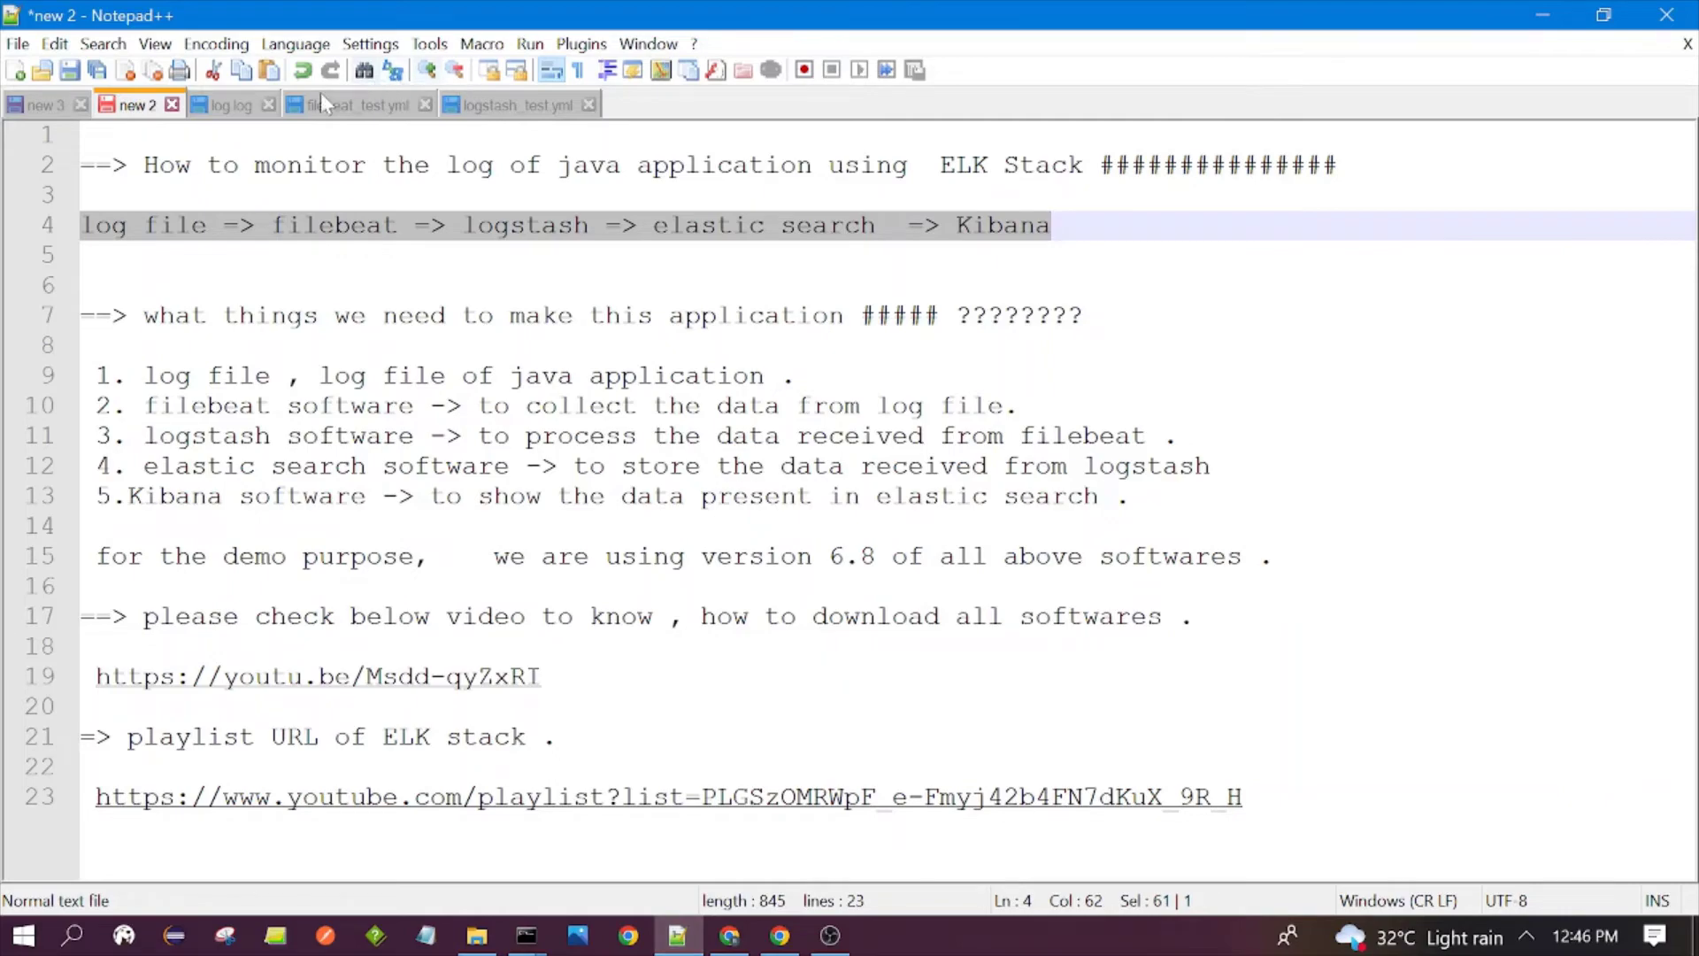
left_click(232, 104)
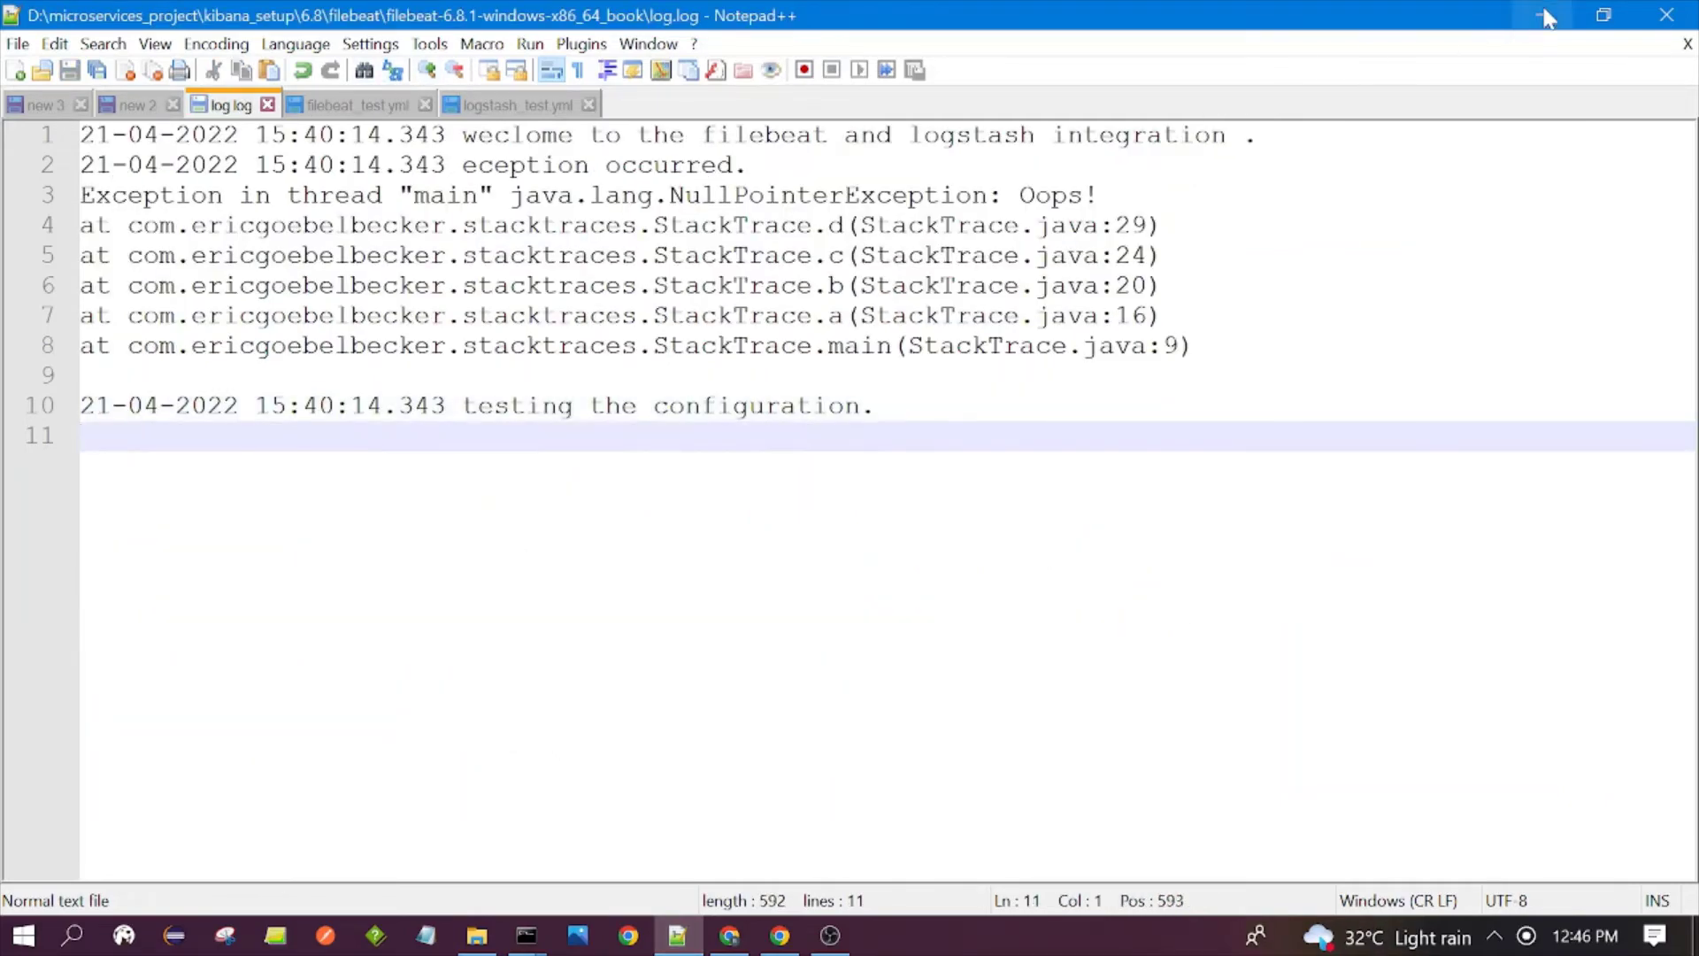
left_click(1542, 15)
scroll(426, 463, "up", 1)
left_click_drag(126, 426, 440, 434)
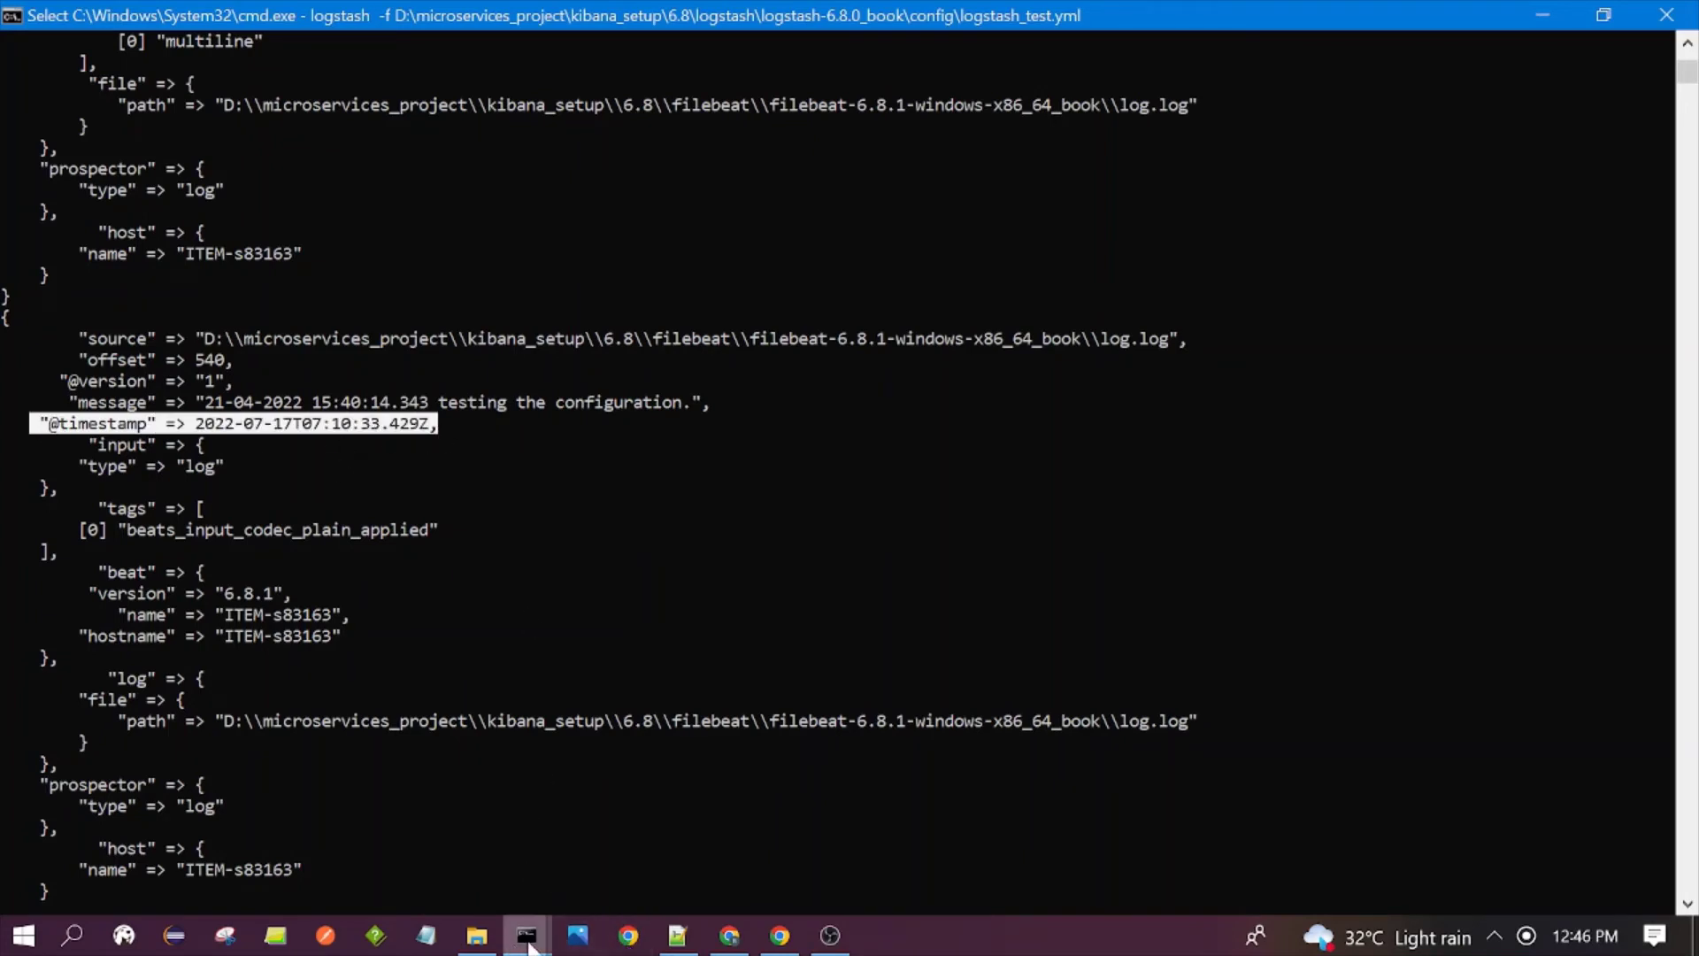
left_click(740, 945)
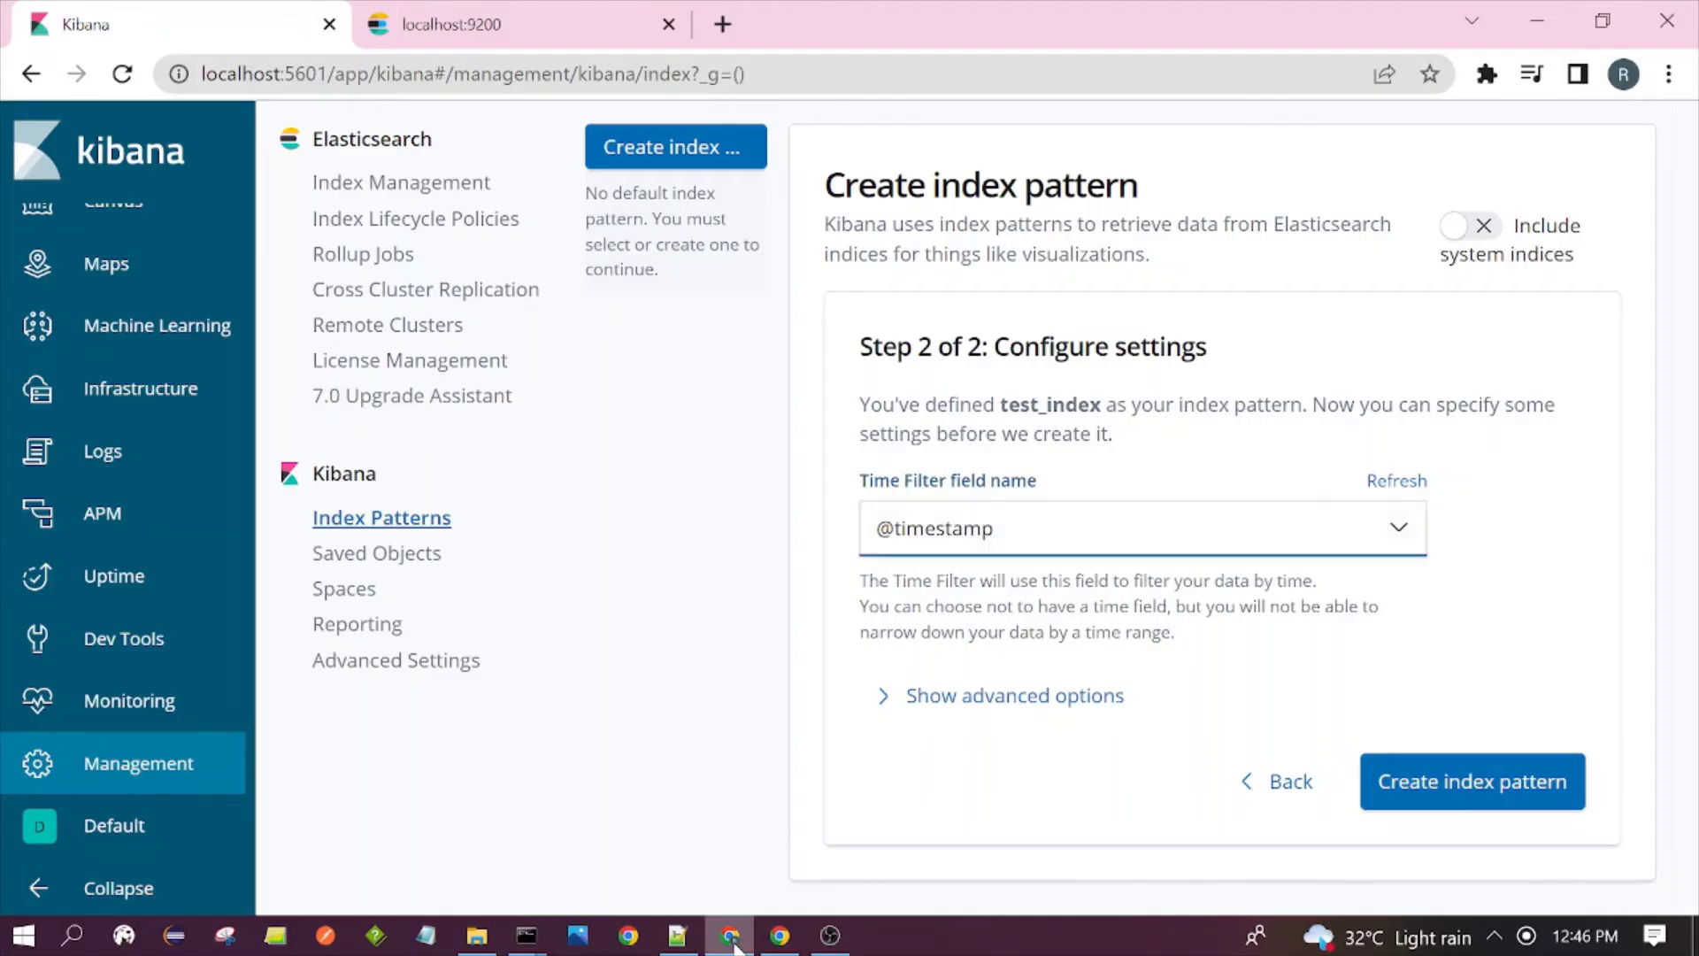
- Select the last Logstash console event, then create the test_index index pattern in Kibana
left_click(740, 945)
left_click_drag(32, 323, 81, 662)
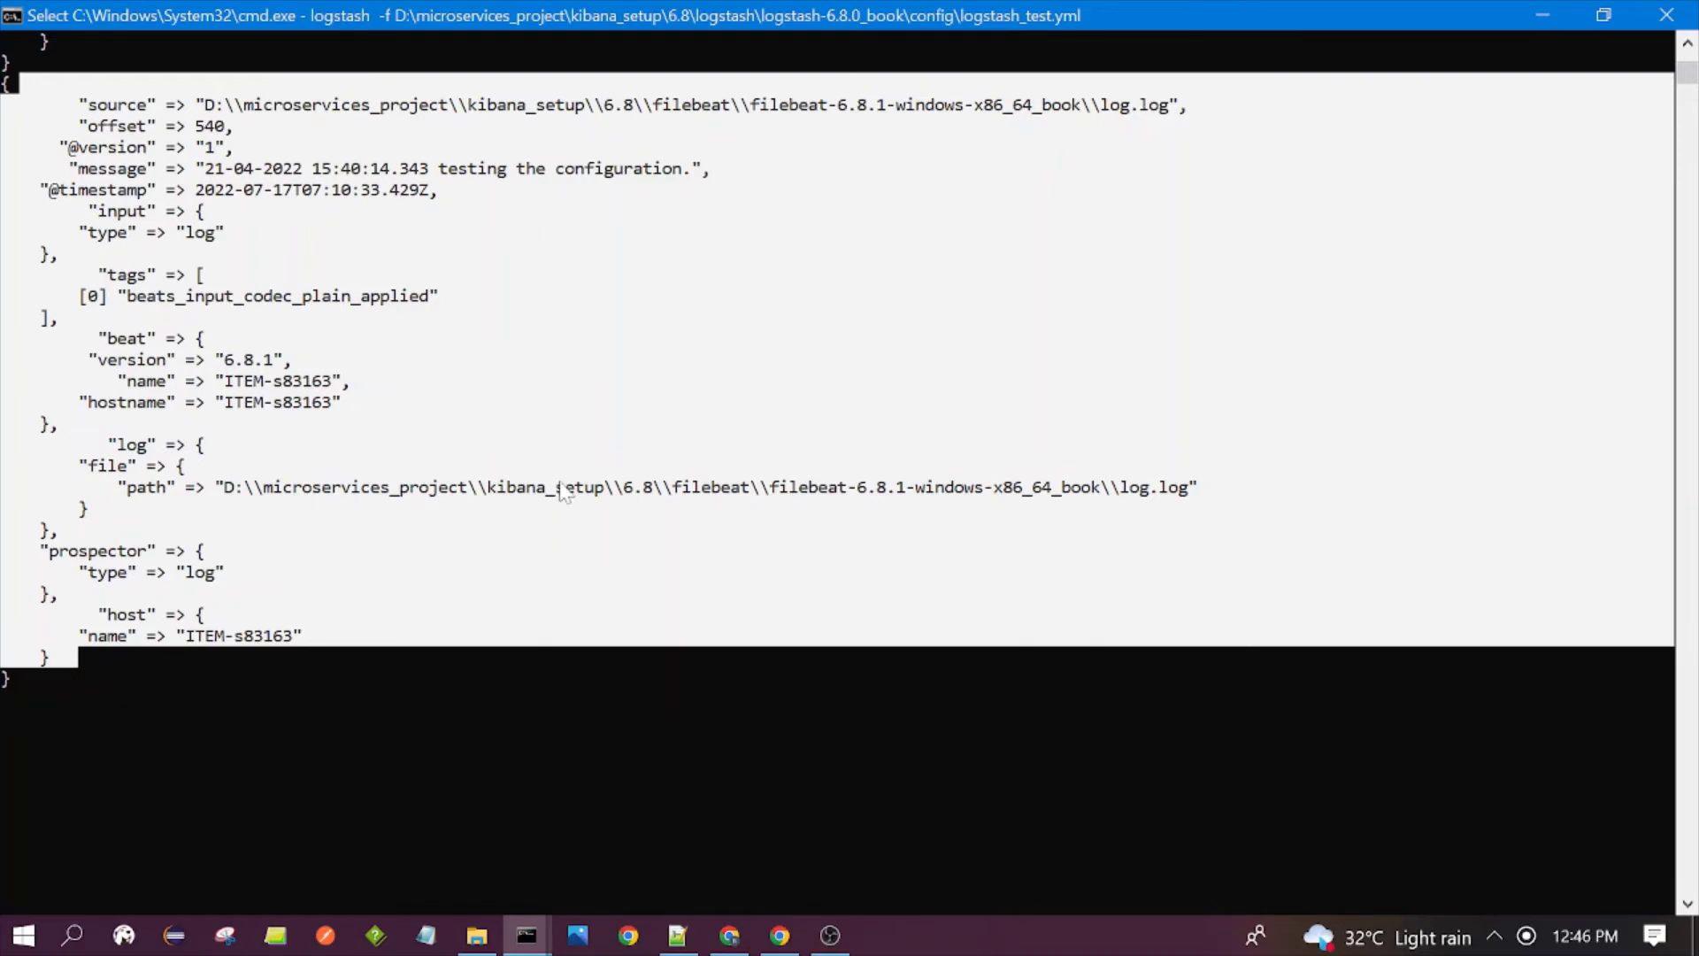
left_click(740, 943)
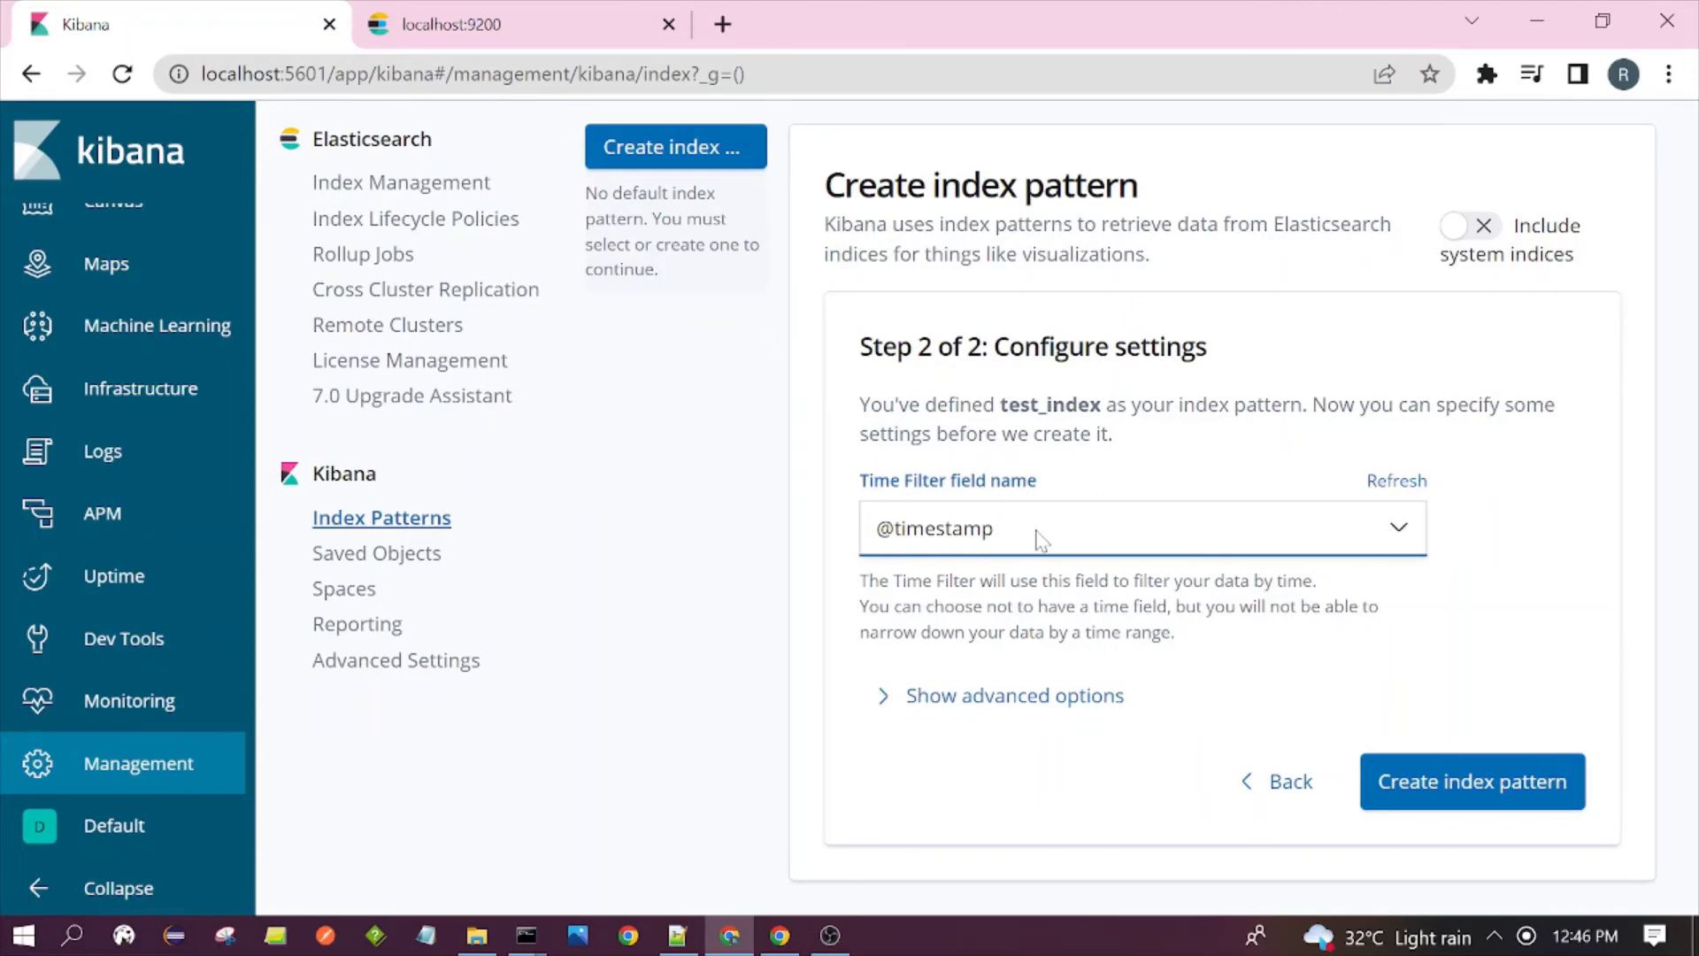
left_click(1456, 790)
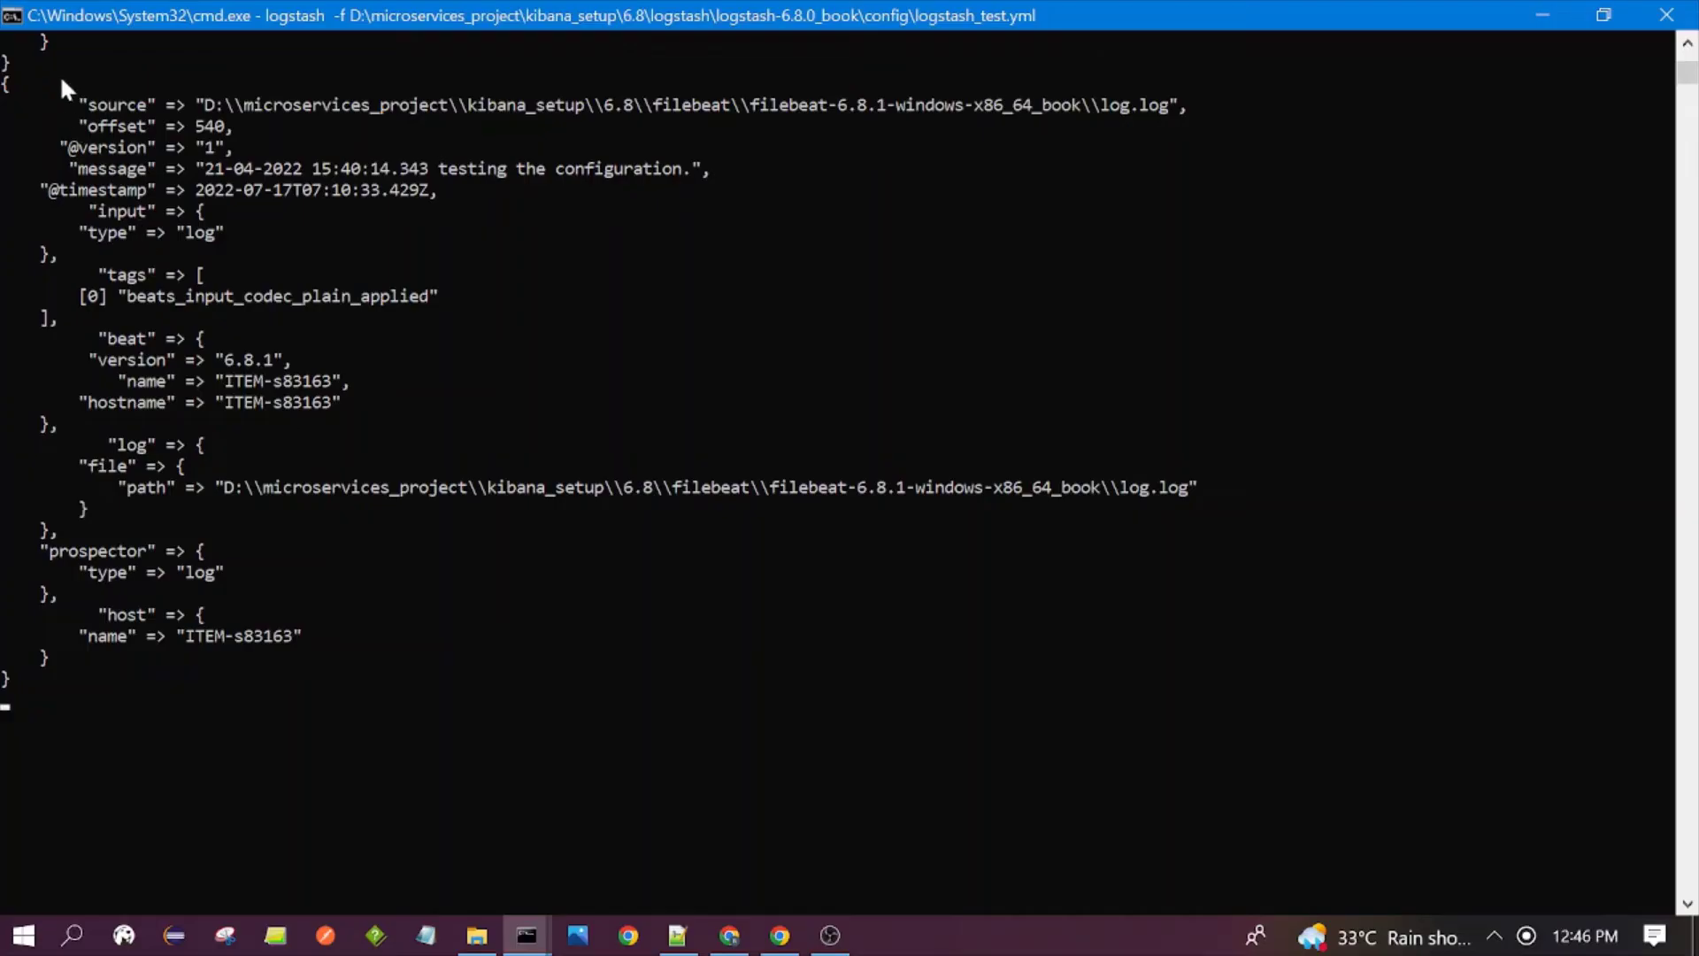
left_click(727, 939)
- Scroll through and highlight the test_index pattern's list of indexed fields
scroll(955, 593, "up", 3)
scroll(920, 389, "down", 3)
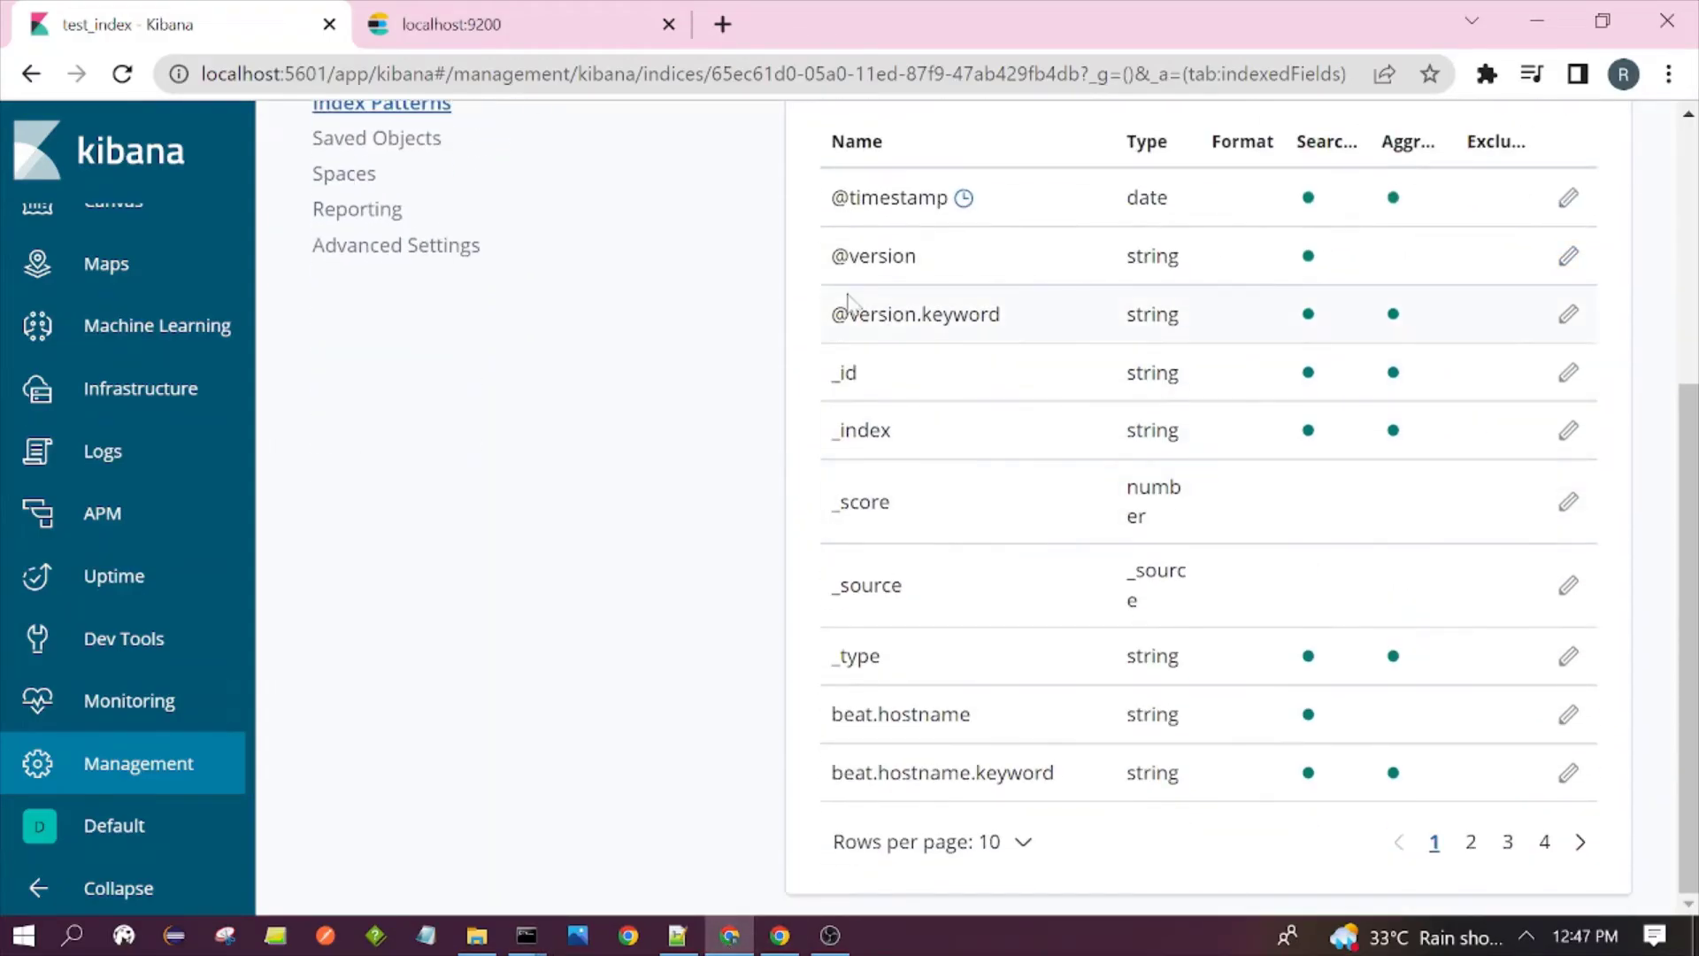
left_click_drag(831, 197, 947, 820)
left_click(1067, 805)
scroll(989, 579, "up", 3)
scroll(984, 586, "down", 2)
scroll(938, 571, "up", 2)
scroll(876, 530, "down", 2)
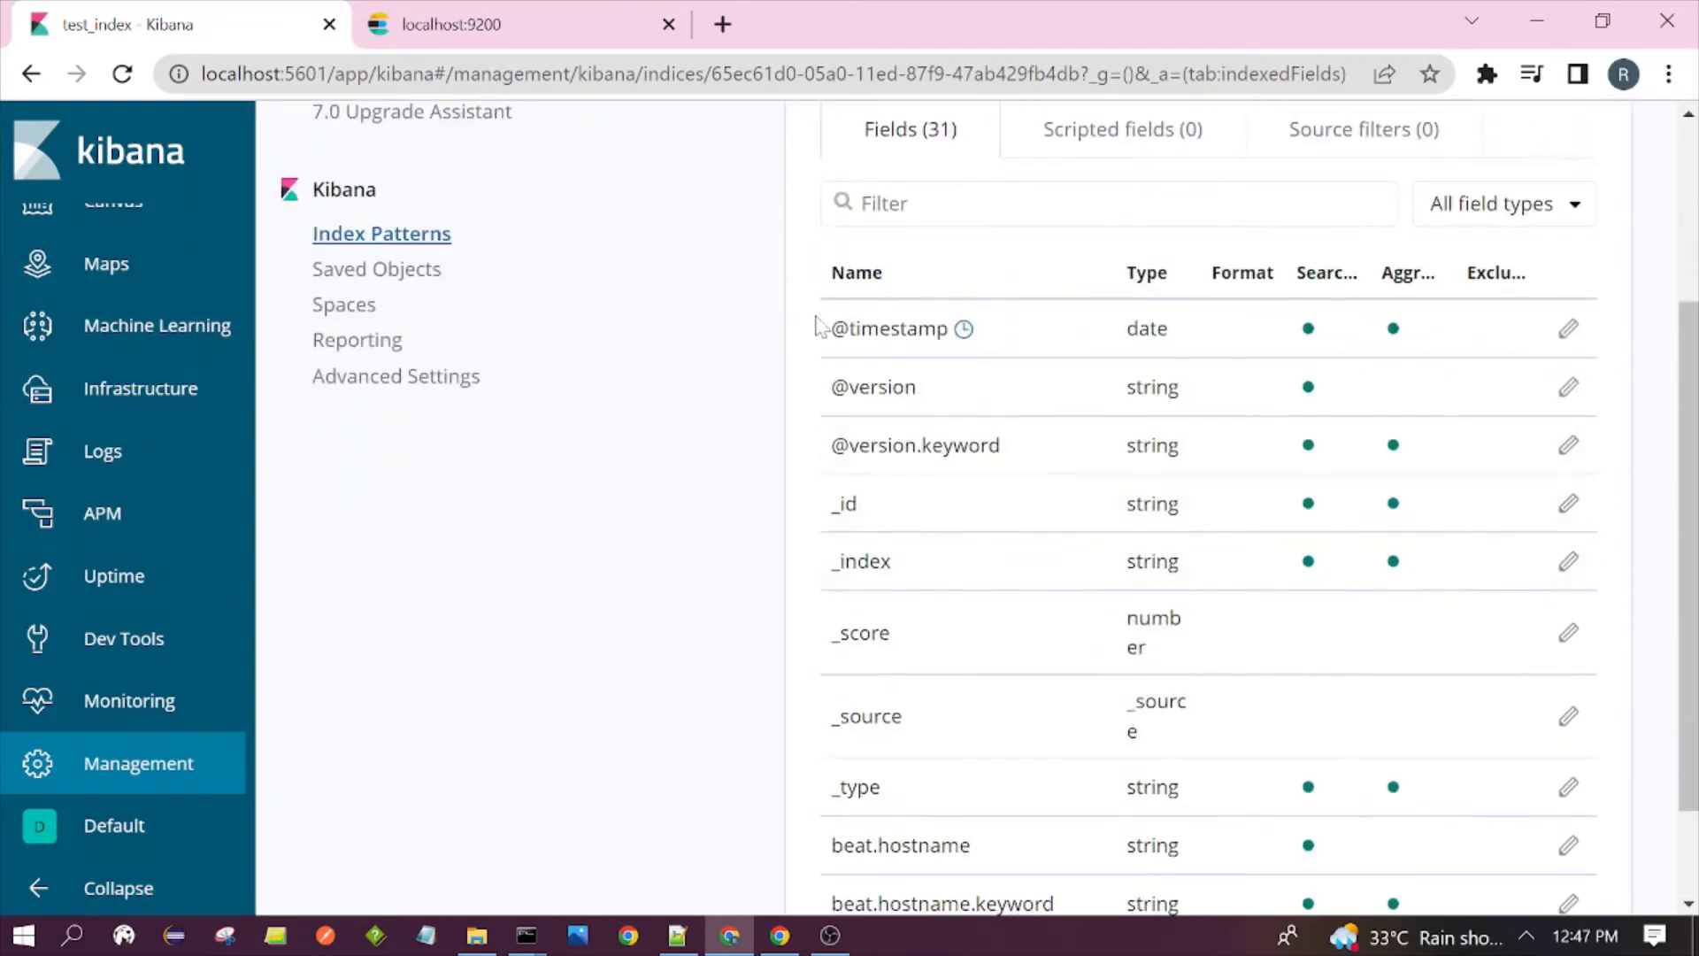
scroll(880, 769, "up", 3)
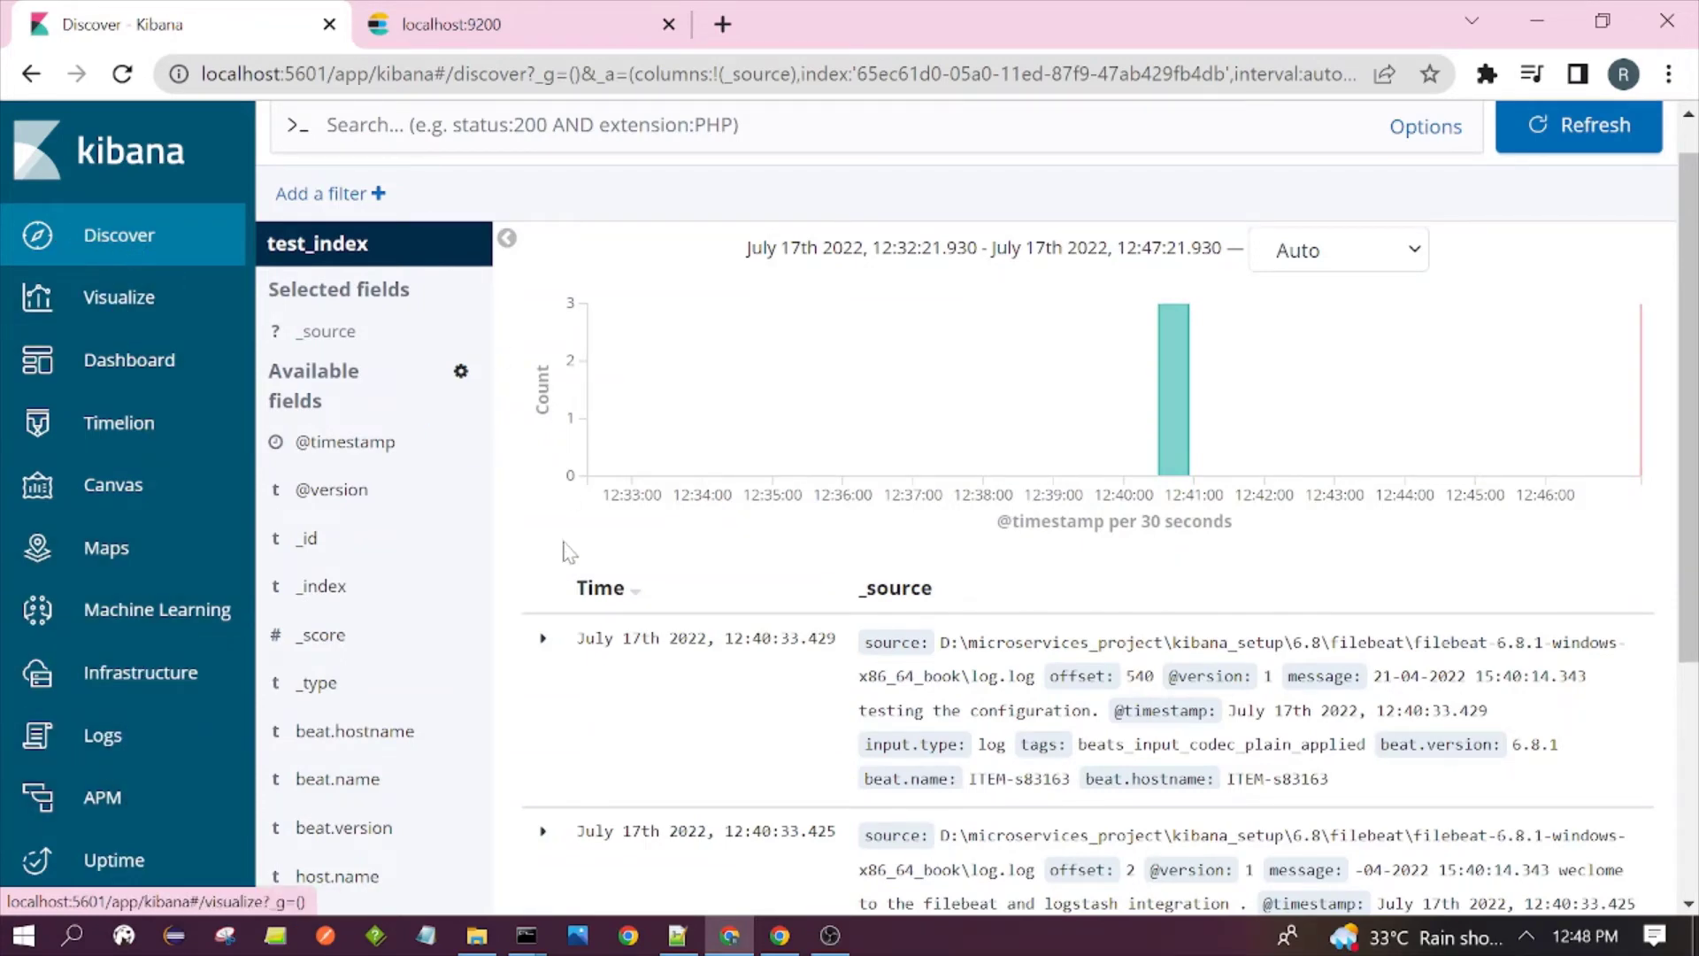
scroll(566, 549, "up", 2)
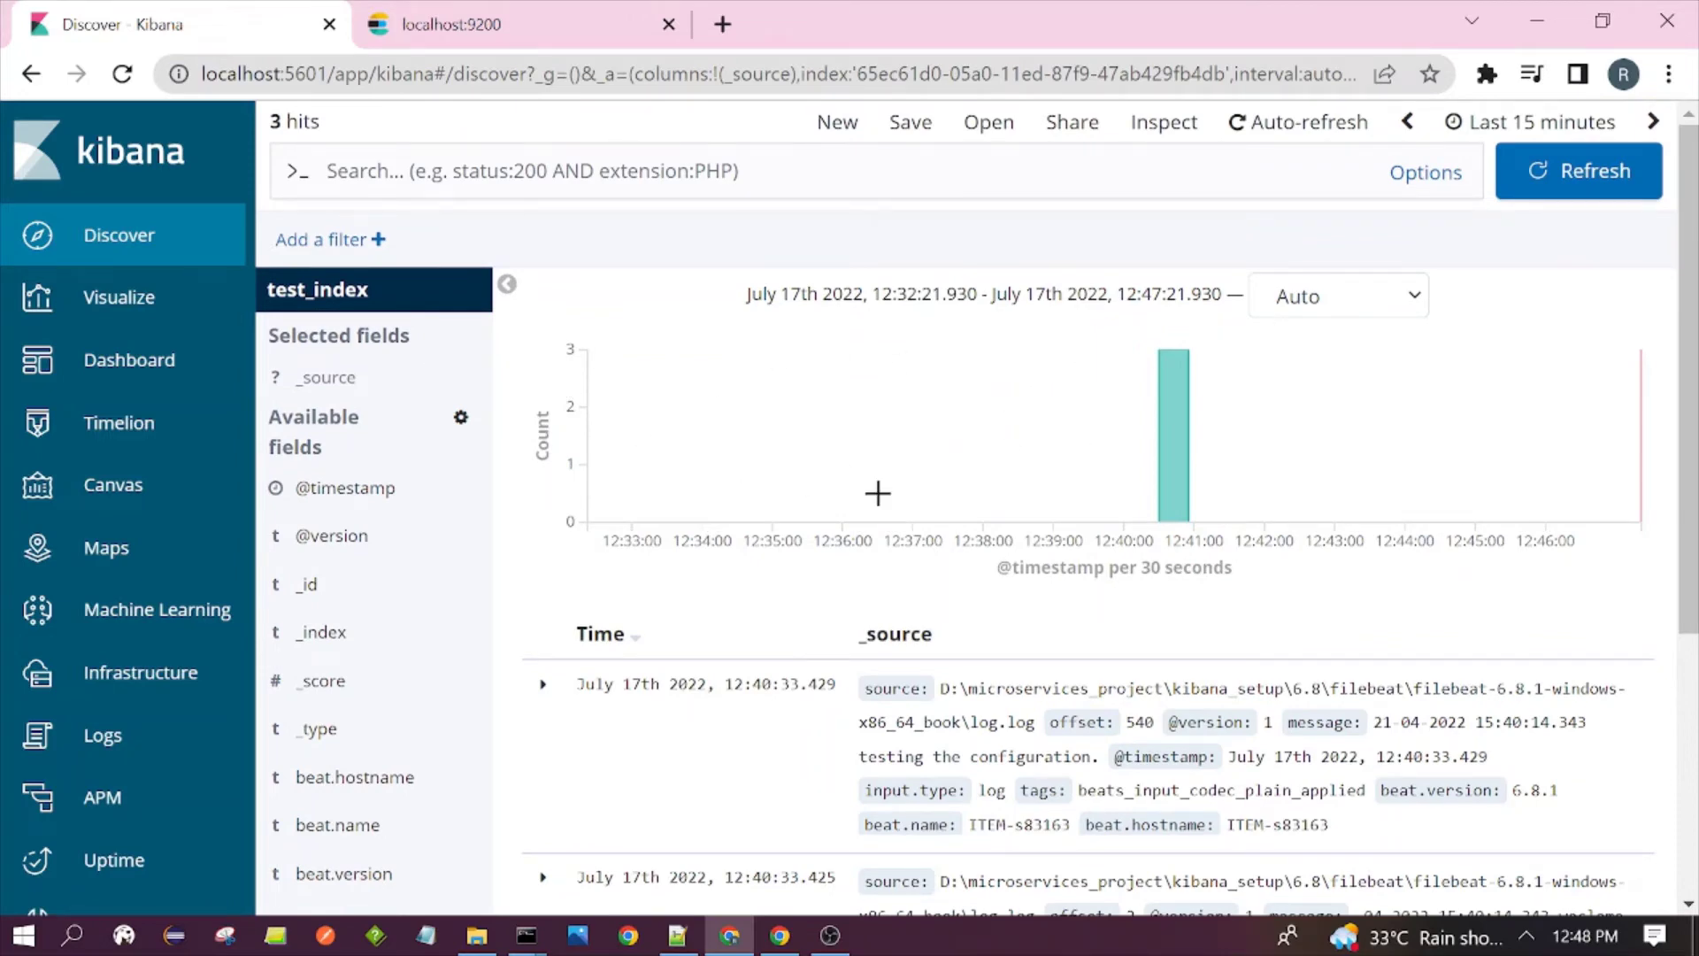
scroll(1504, 398, "down", 5)
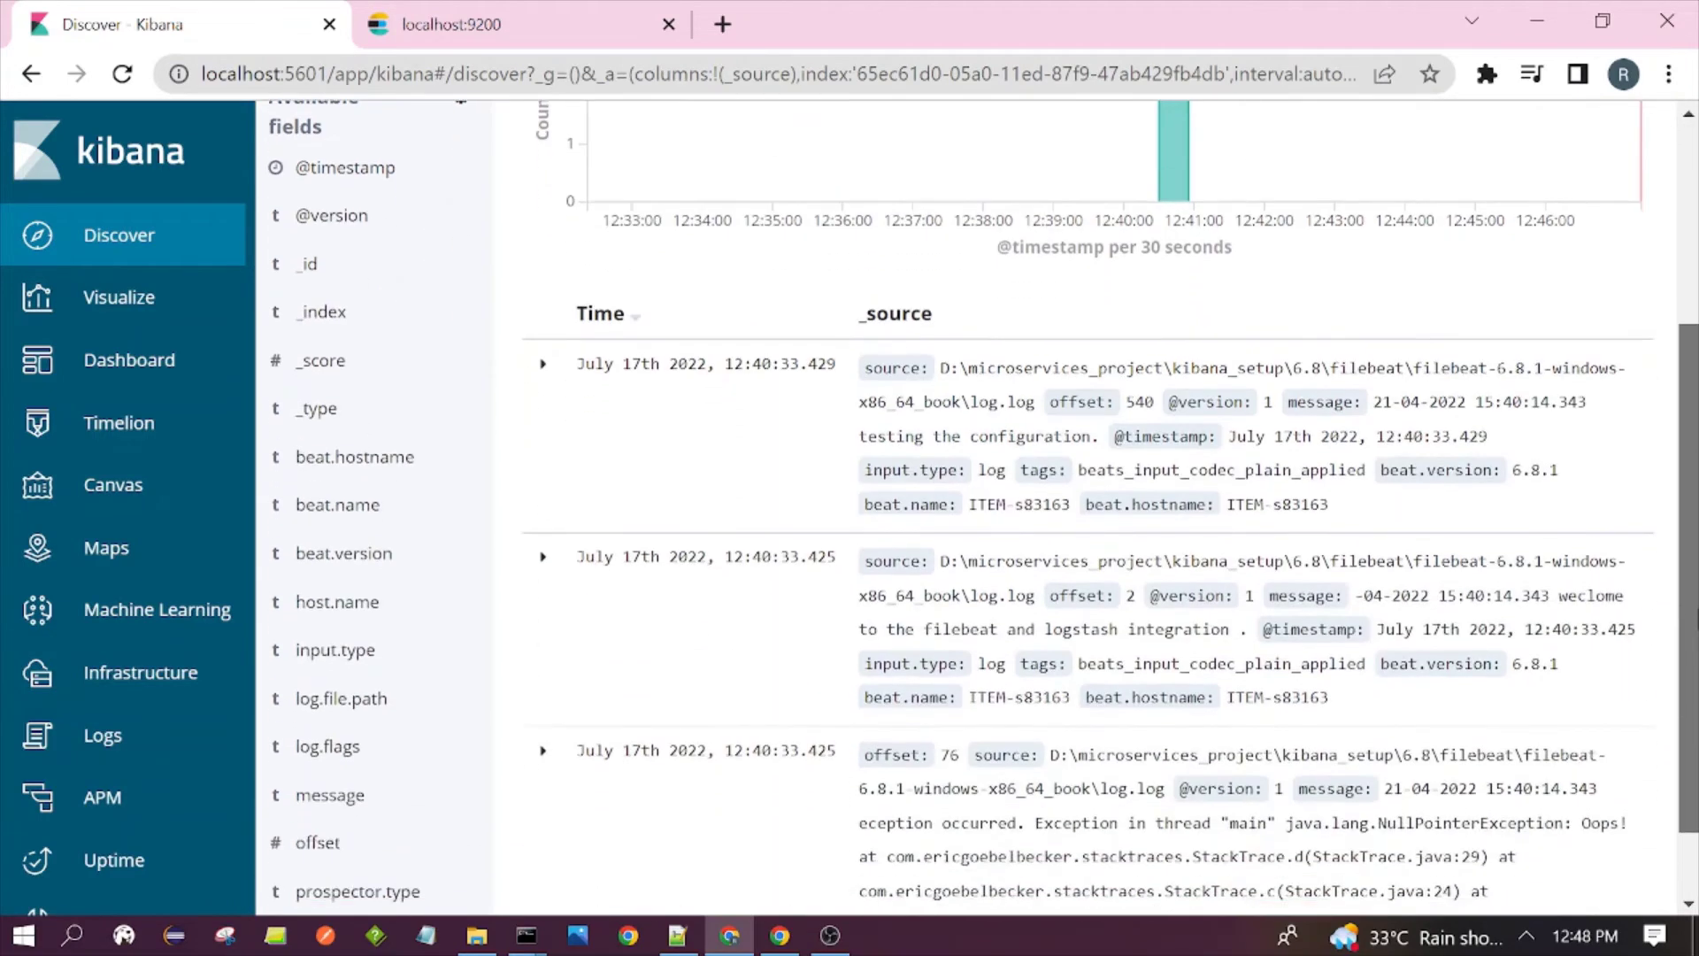
scroll(1603, 348, "up", 5)
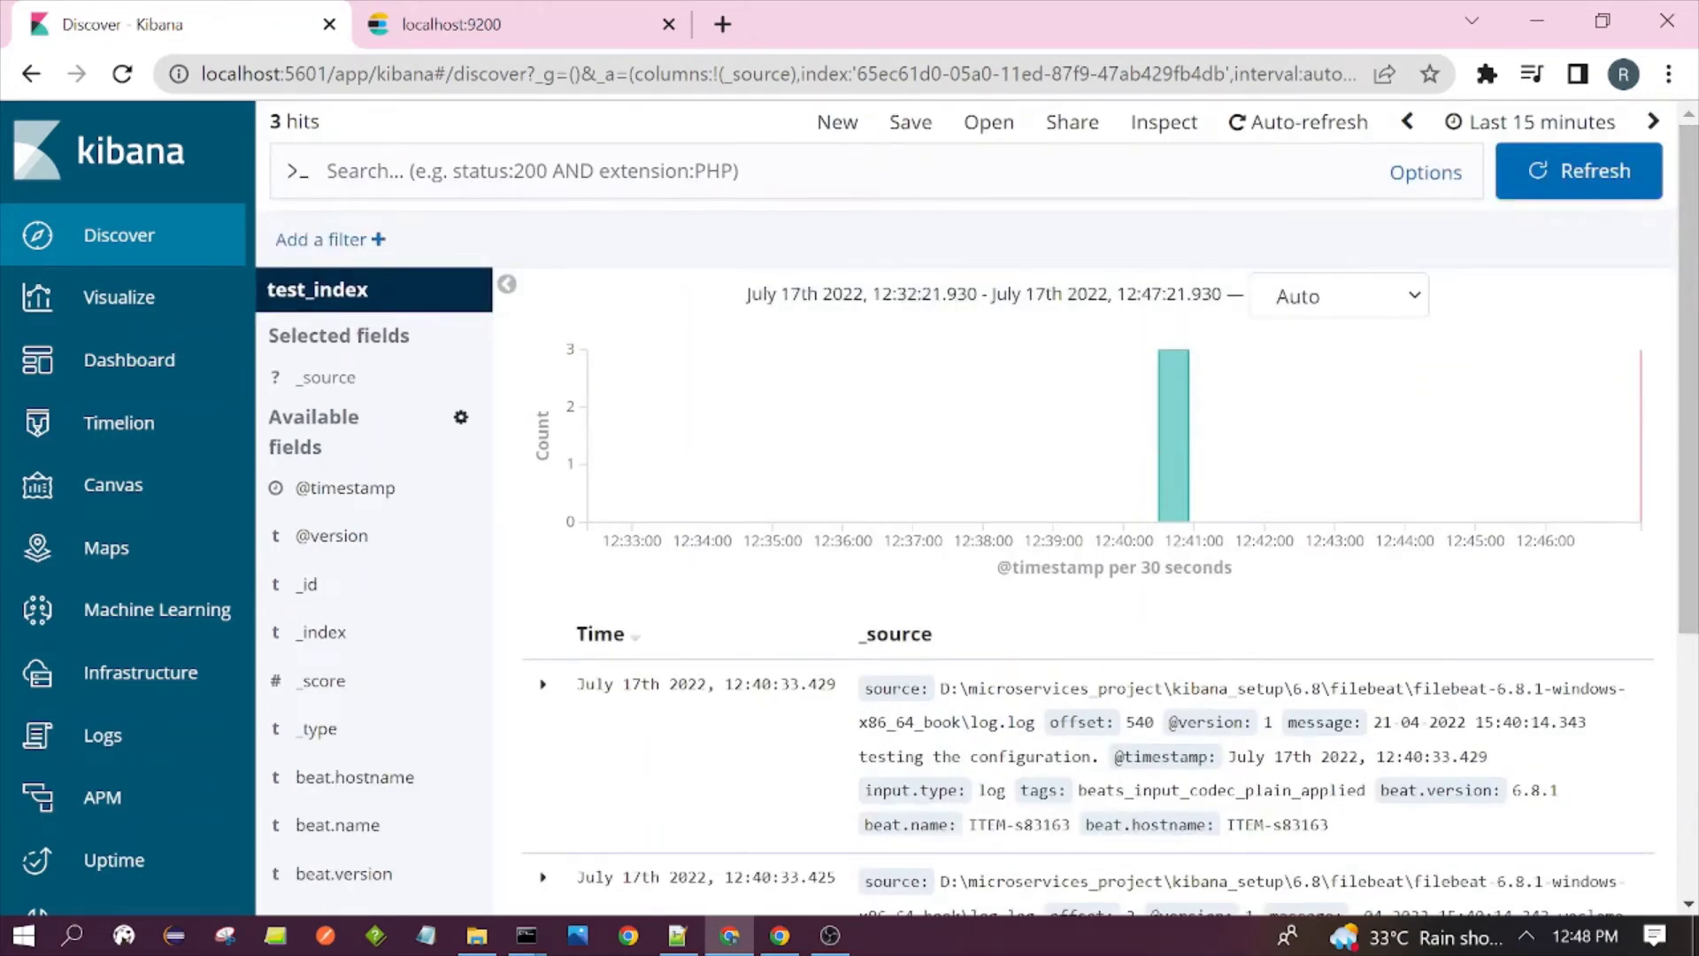
left_click_drag(383, 310, 270, 311)
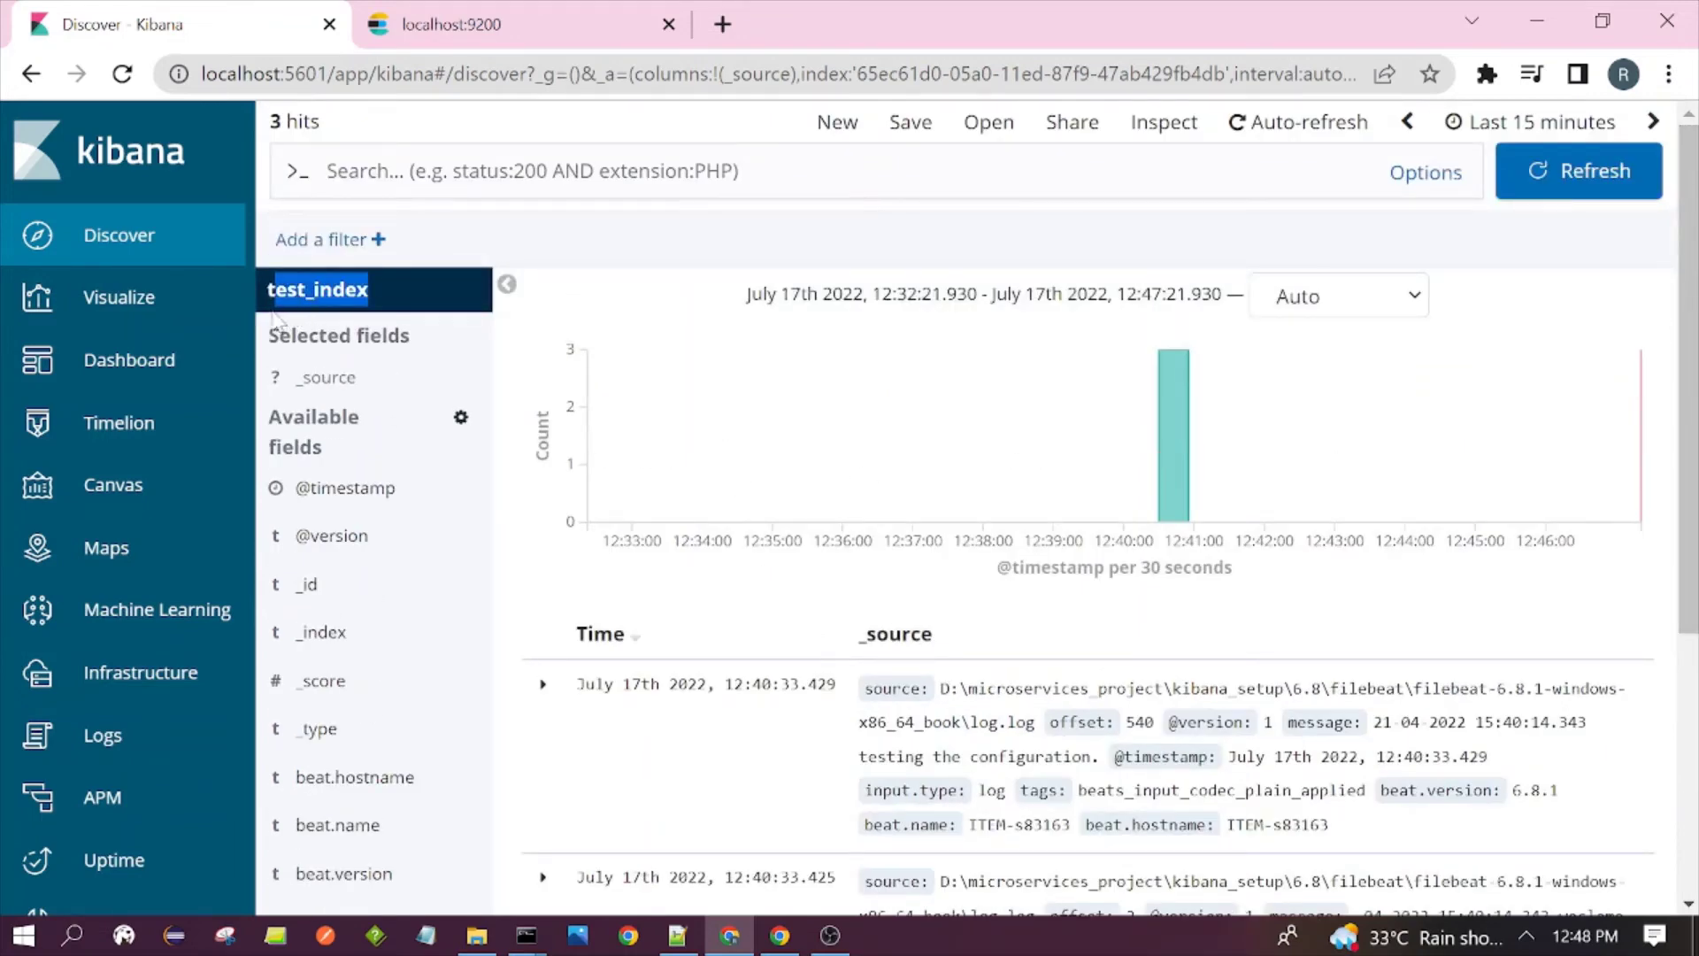
left_click(819, 237)
scroll(1058, 619, "down", 5)
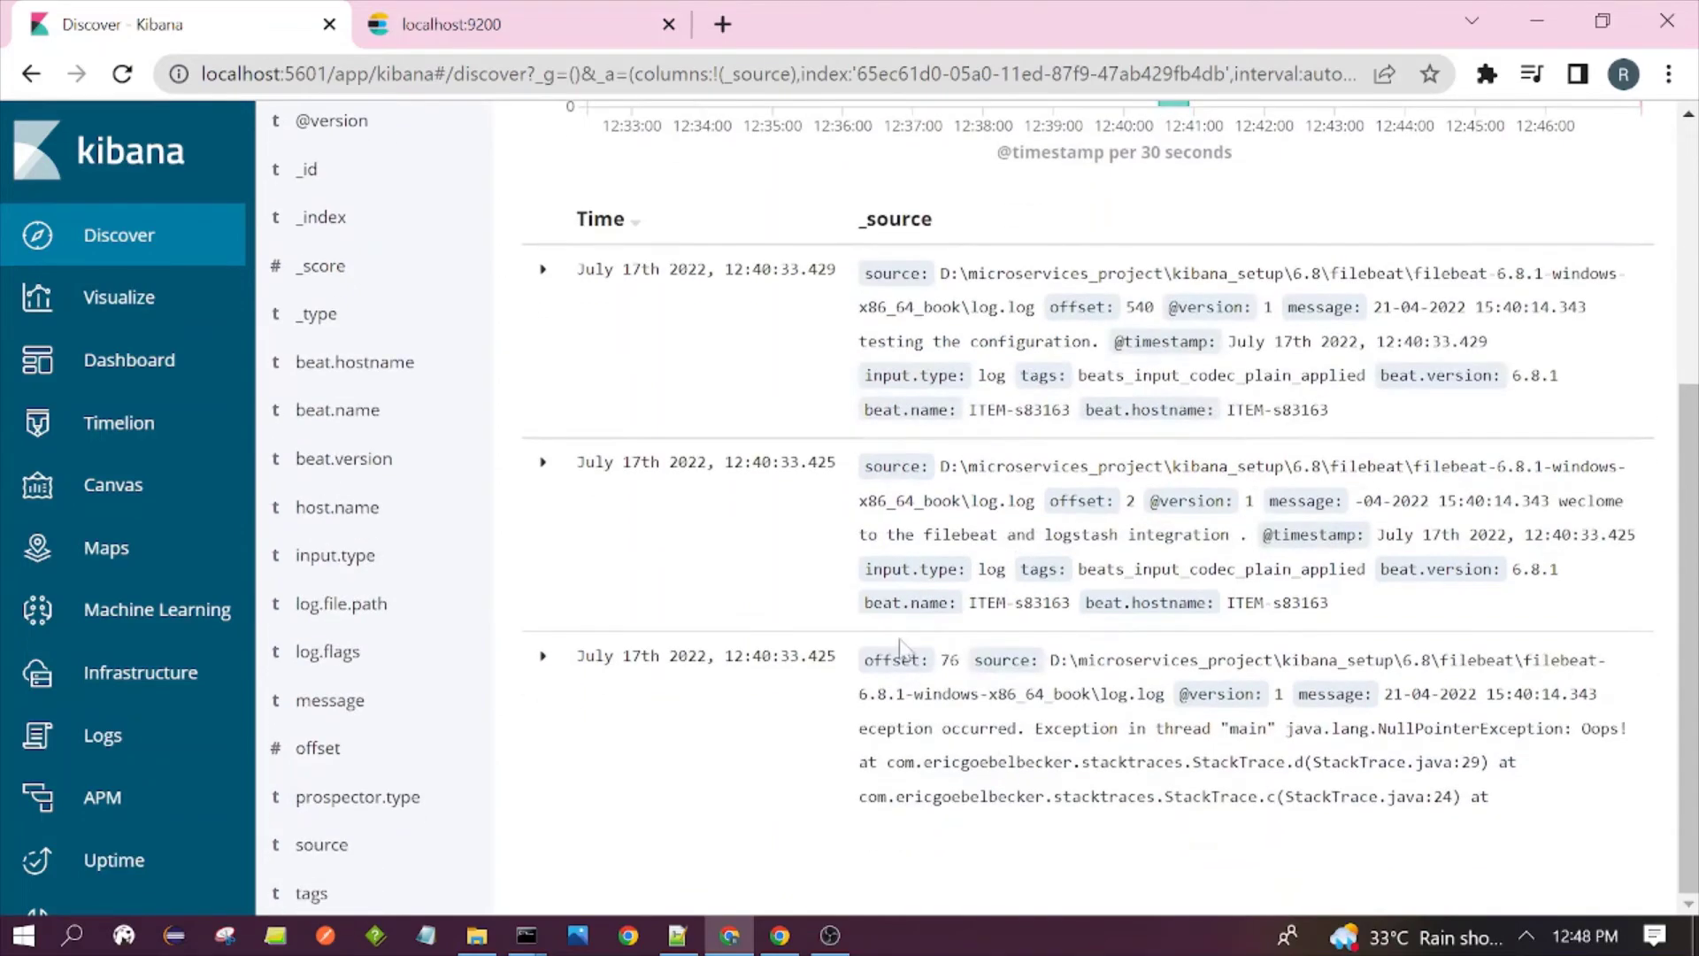
scroll(1058, 531, "up", 4)
scroll(607, 333, "down", 4)
left_click_drag(576, 269, 1344, 409)
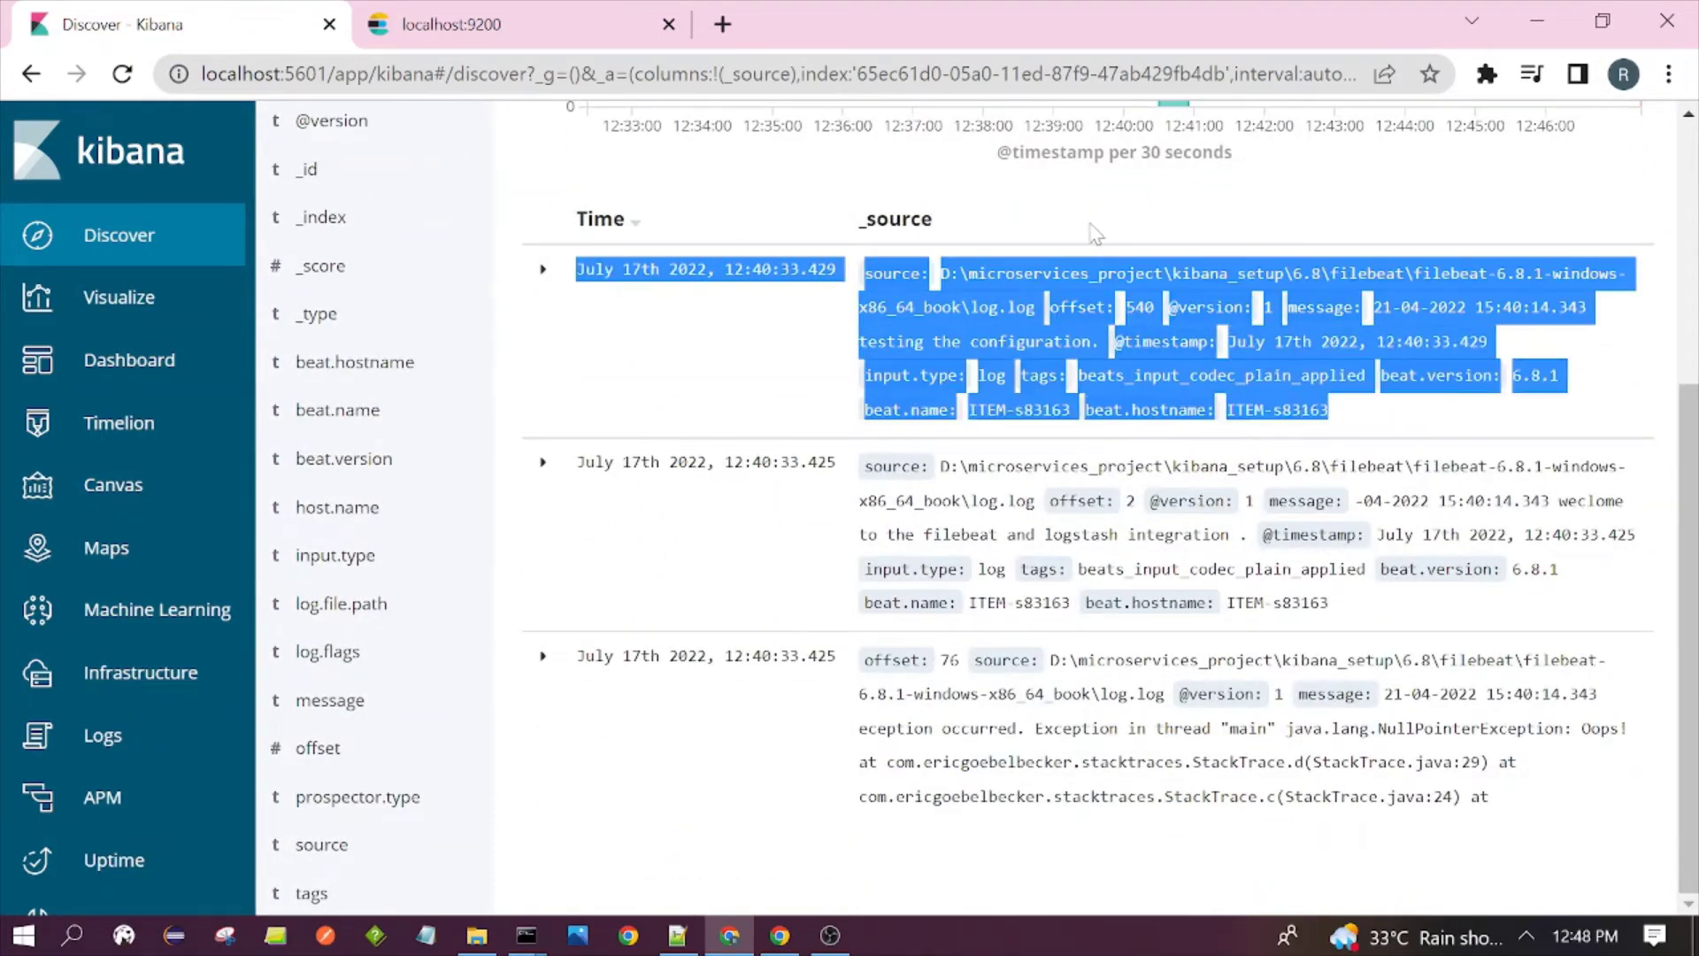
left_click(1094, 229)
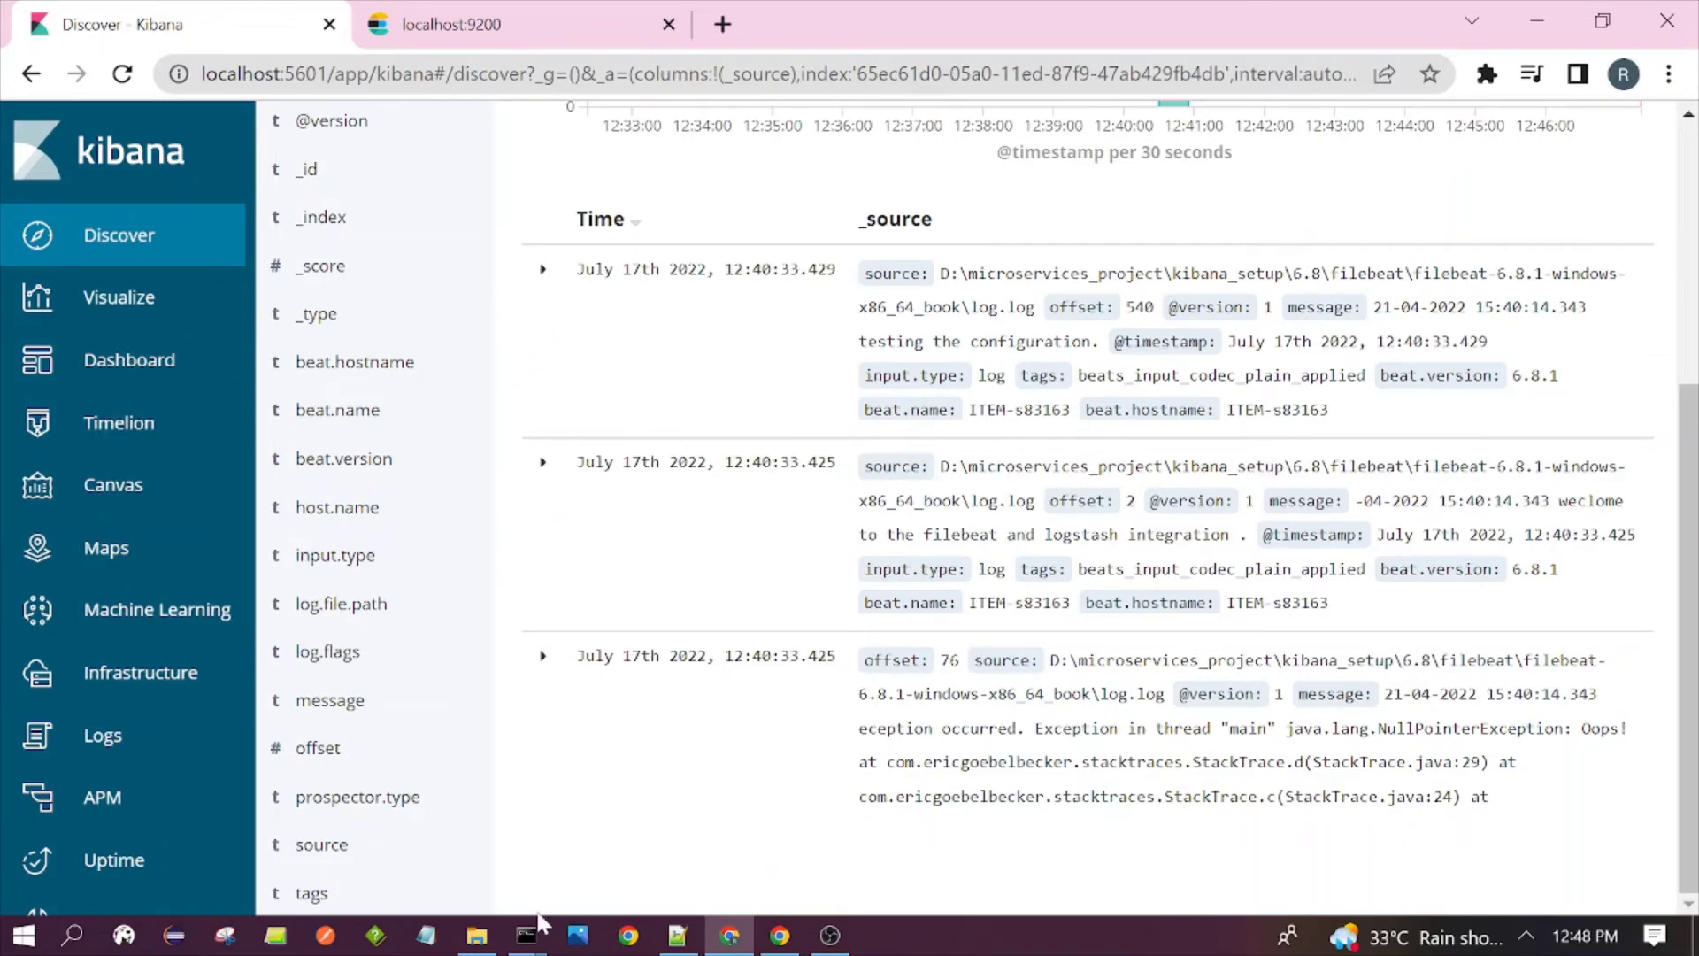
mouse_move(531, 933)
left_click(915, 816)
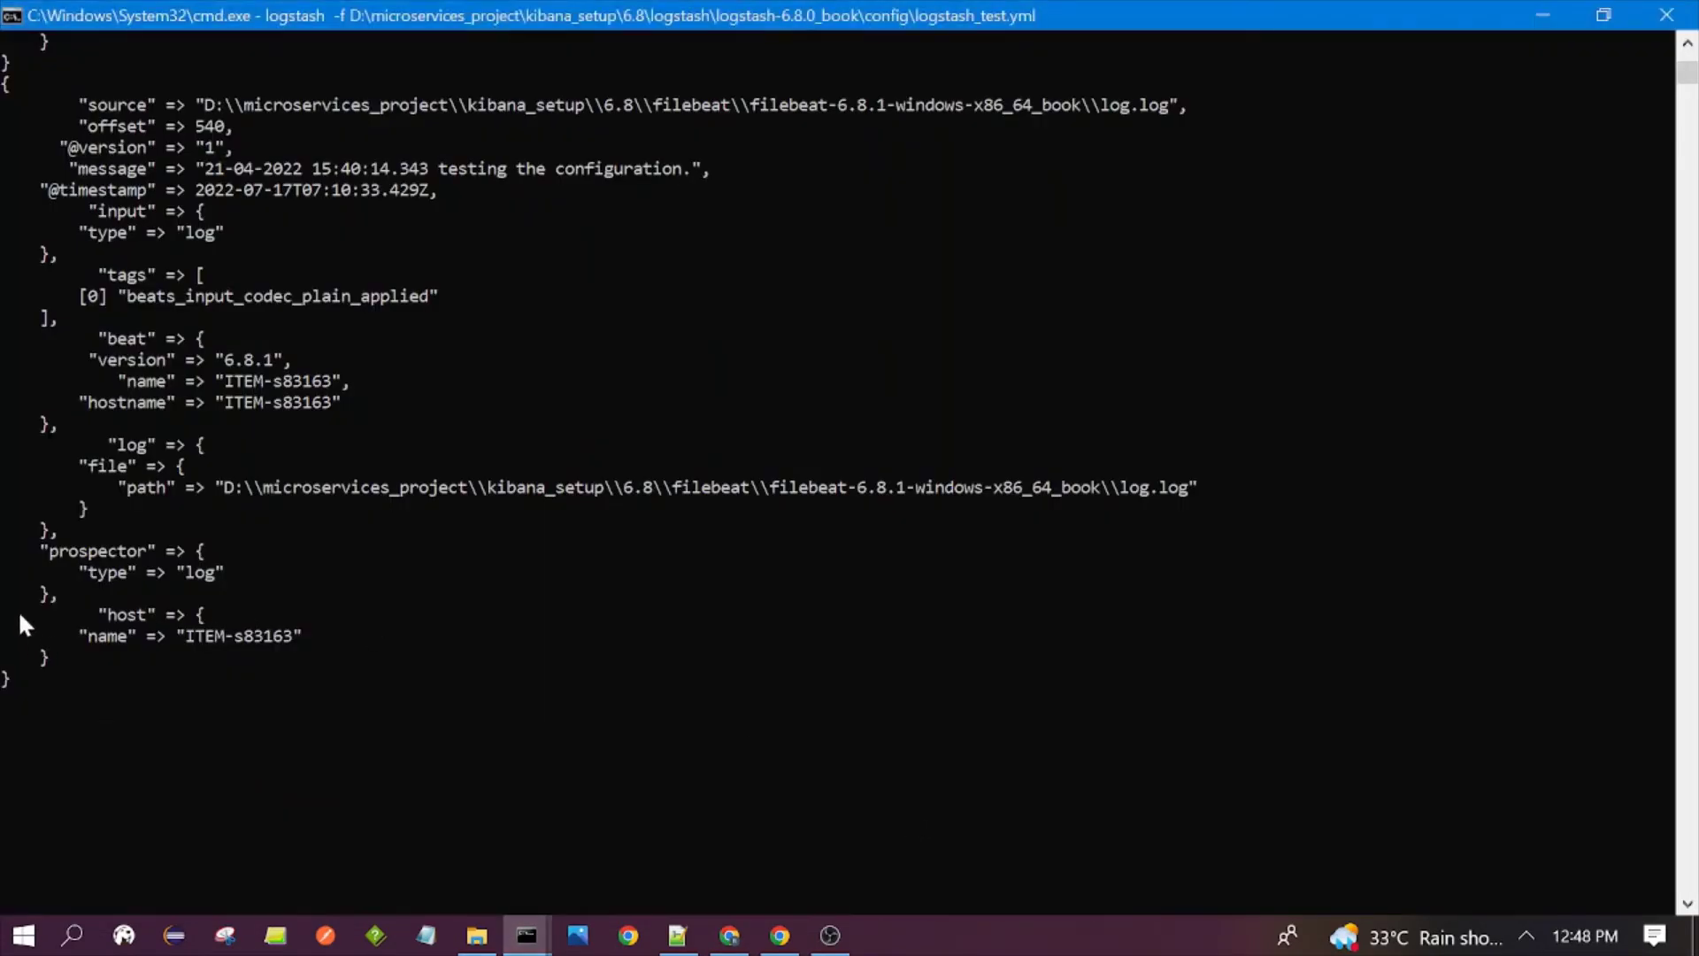
scroll(22, 624, "up", 6)
scroll(7, 478, "down", 2)
scroll(4, 424, "up", 4)
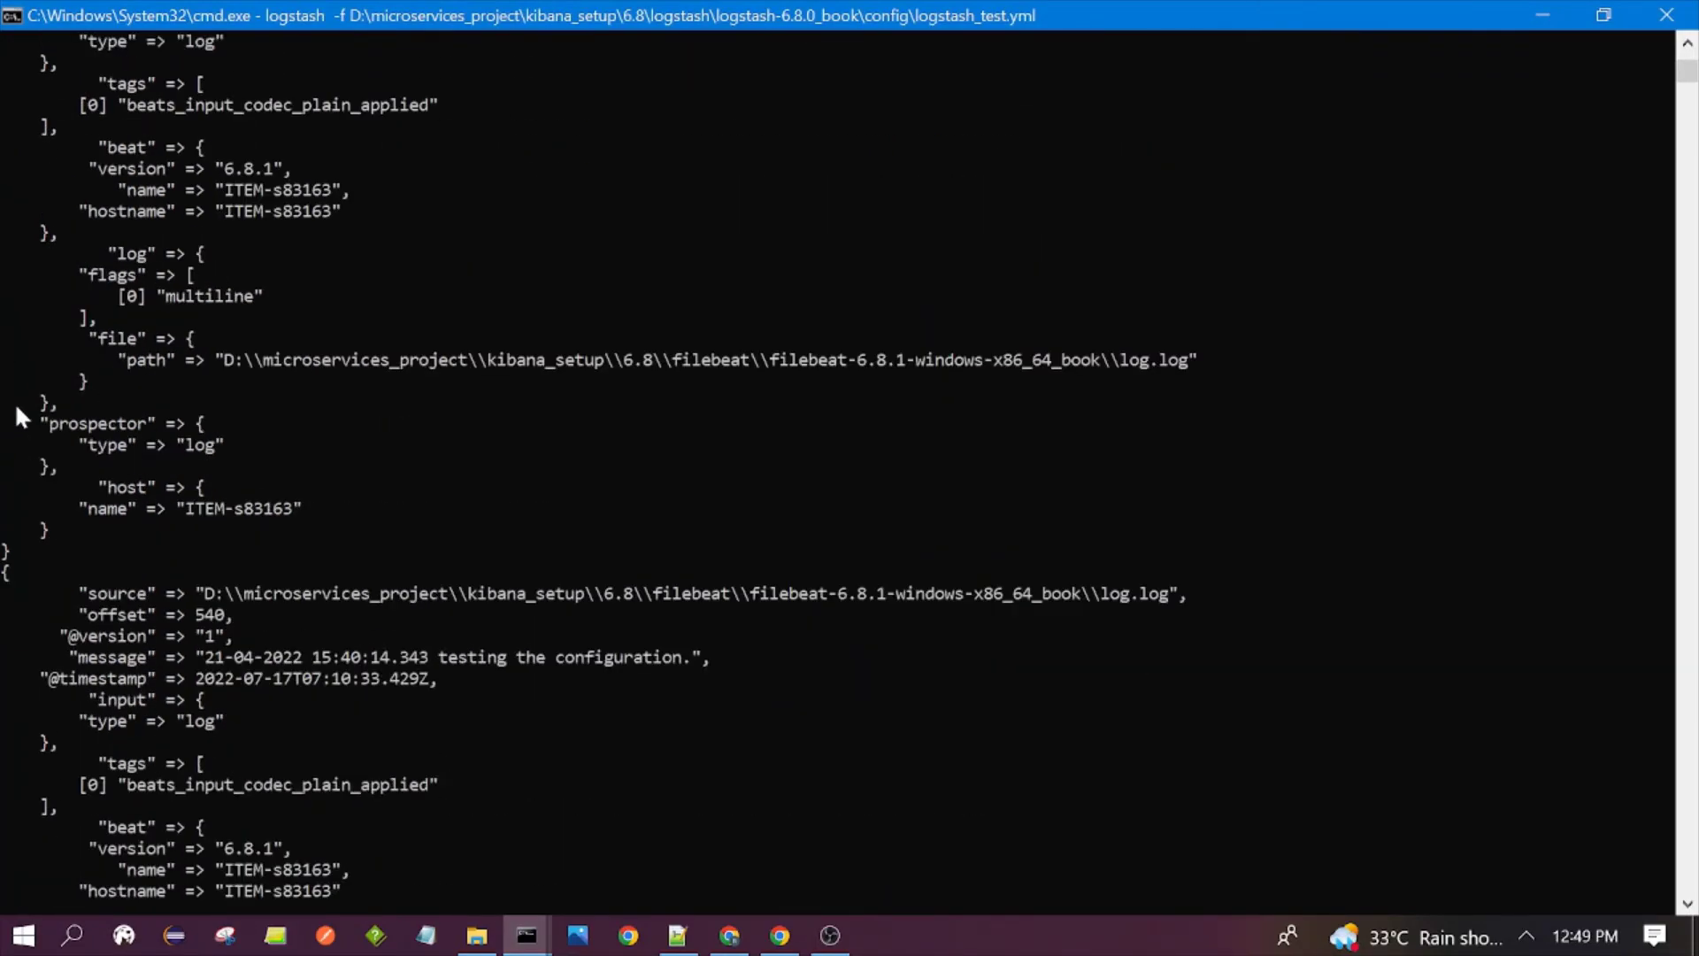
scroll(14, 402, "up", 20)
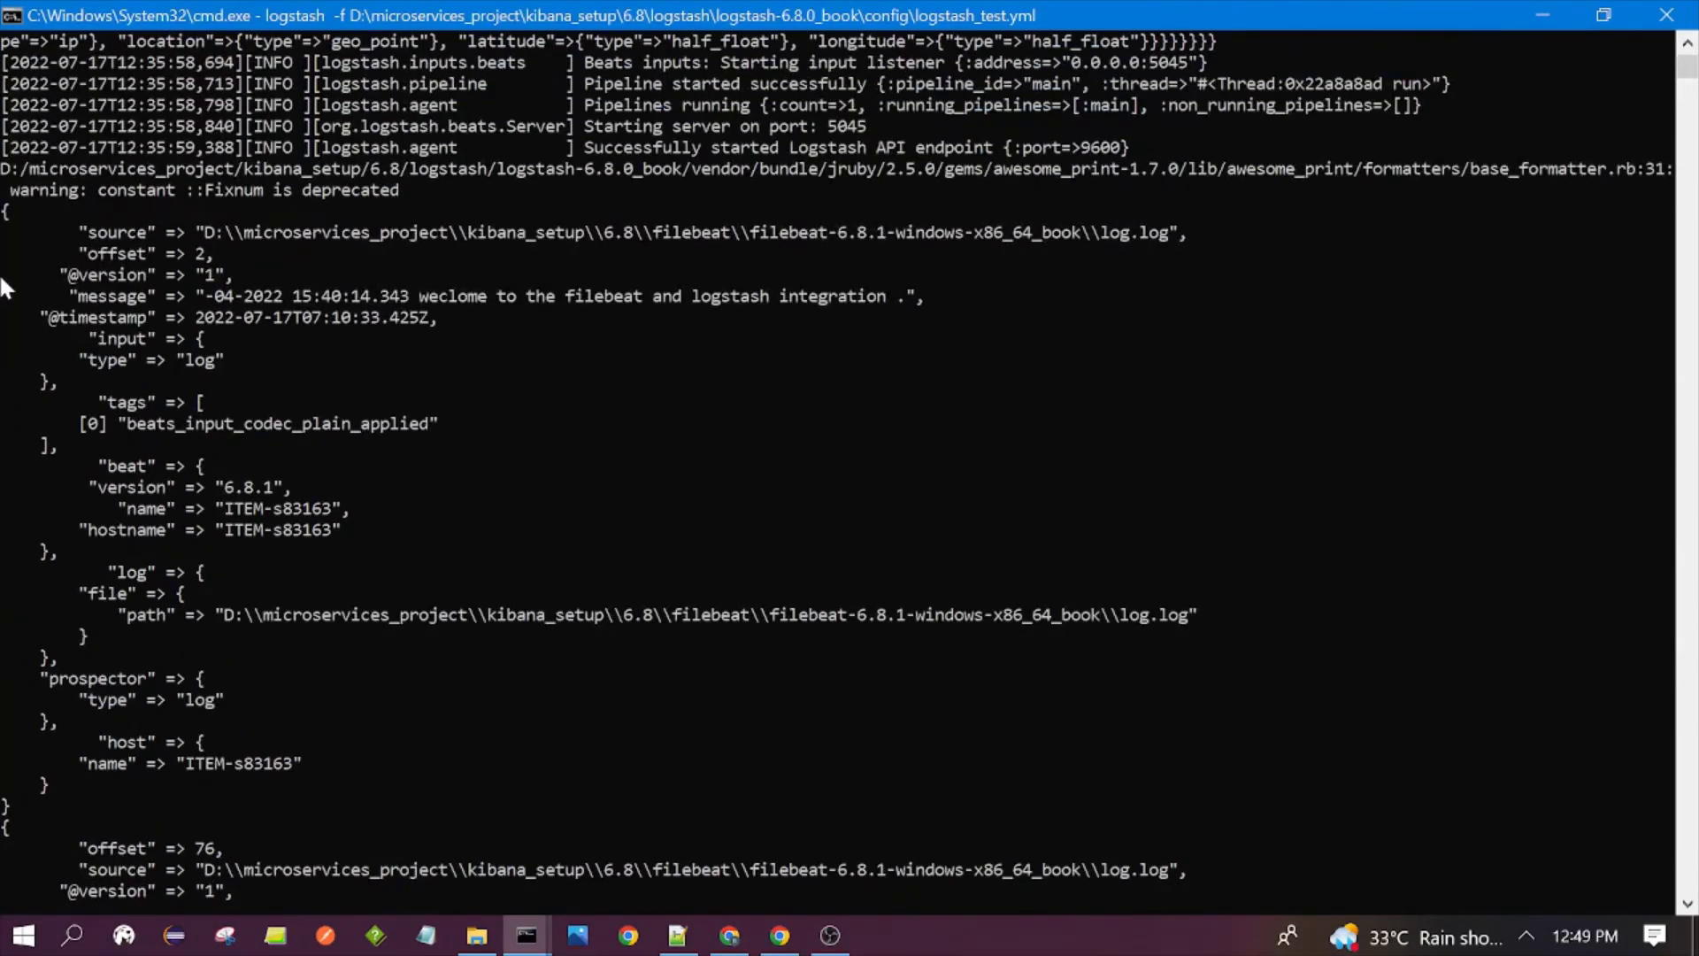
left_click_drag(4, 215, 26, 807)
scroll(325, 657, "down", 8)
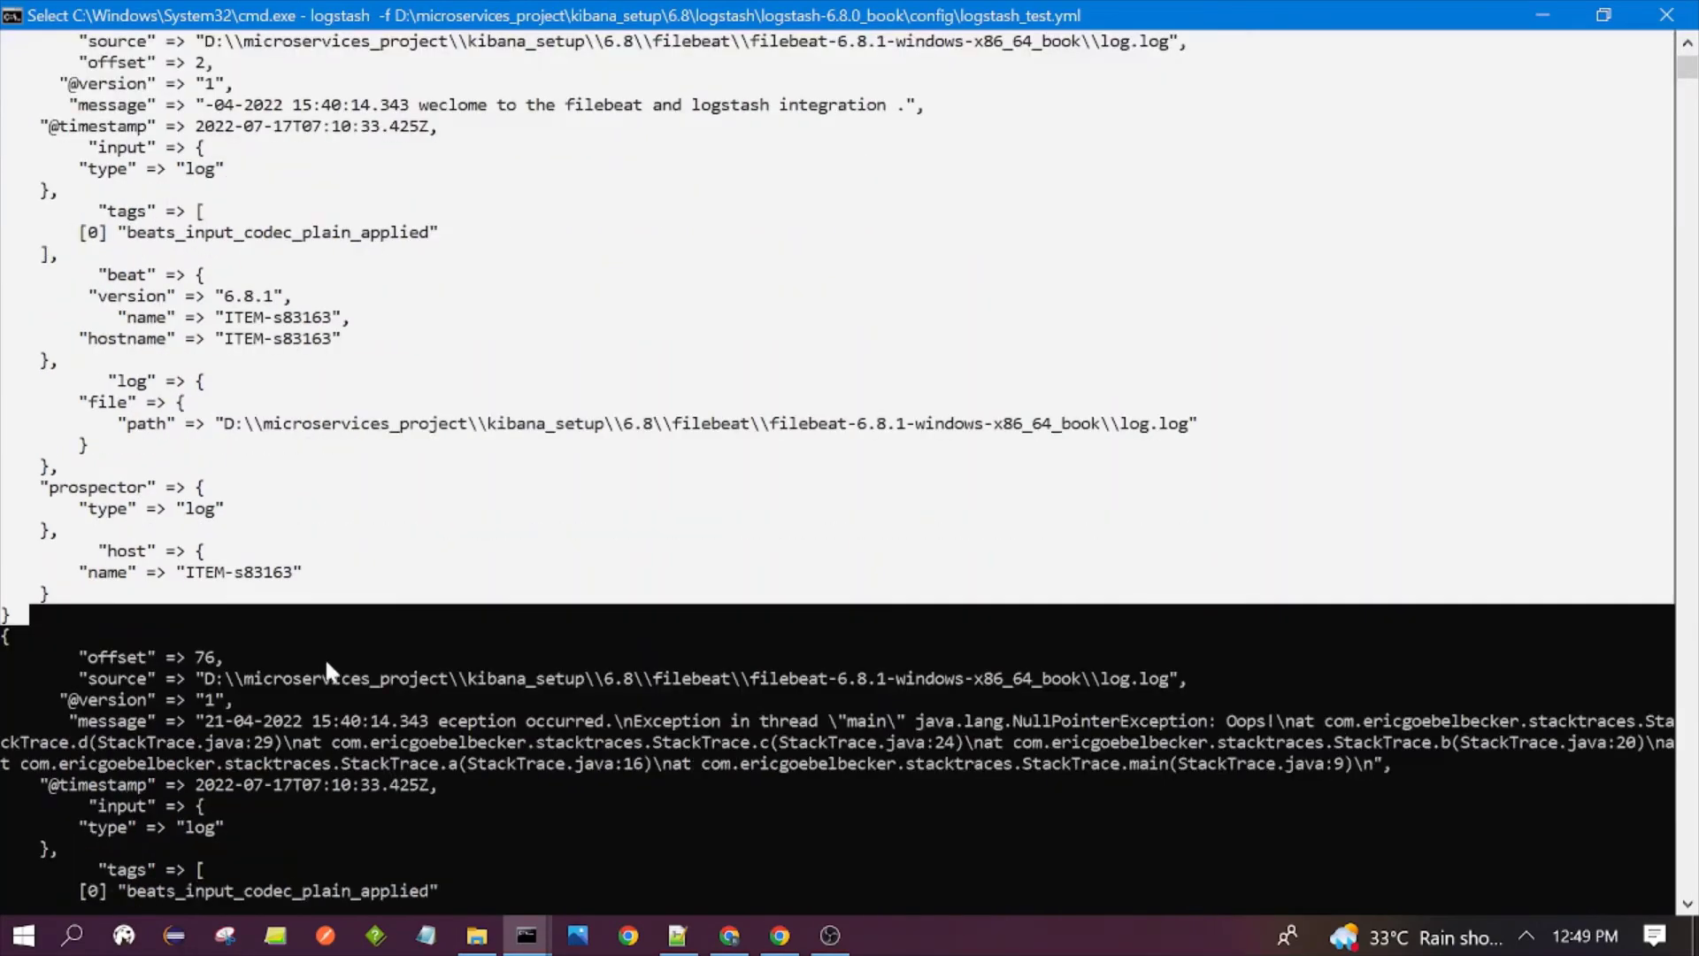
left_click_drag(4, 321, 16, 677)
scroll(190, 593, "down", 7)
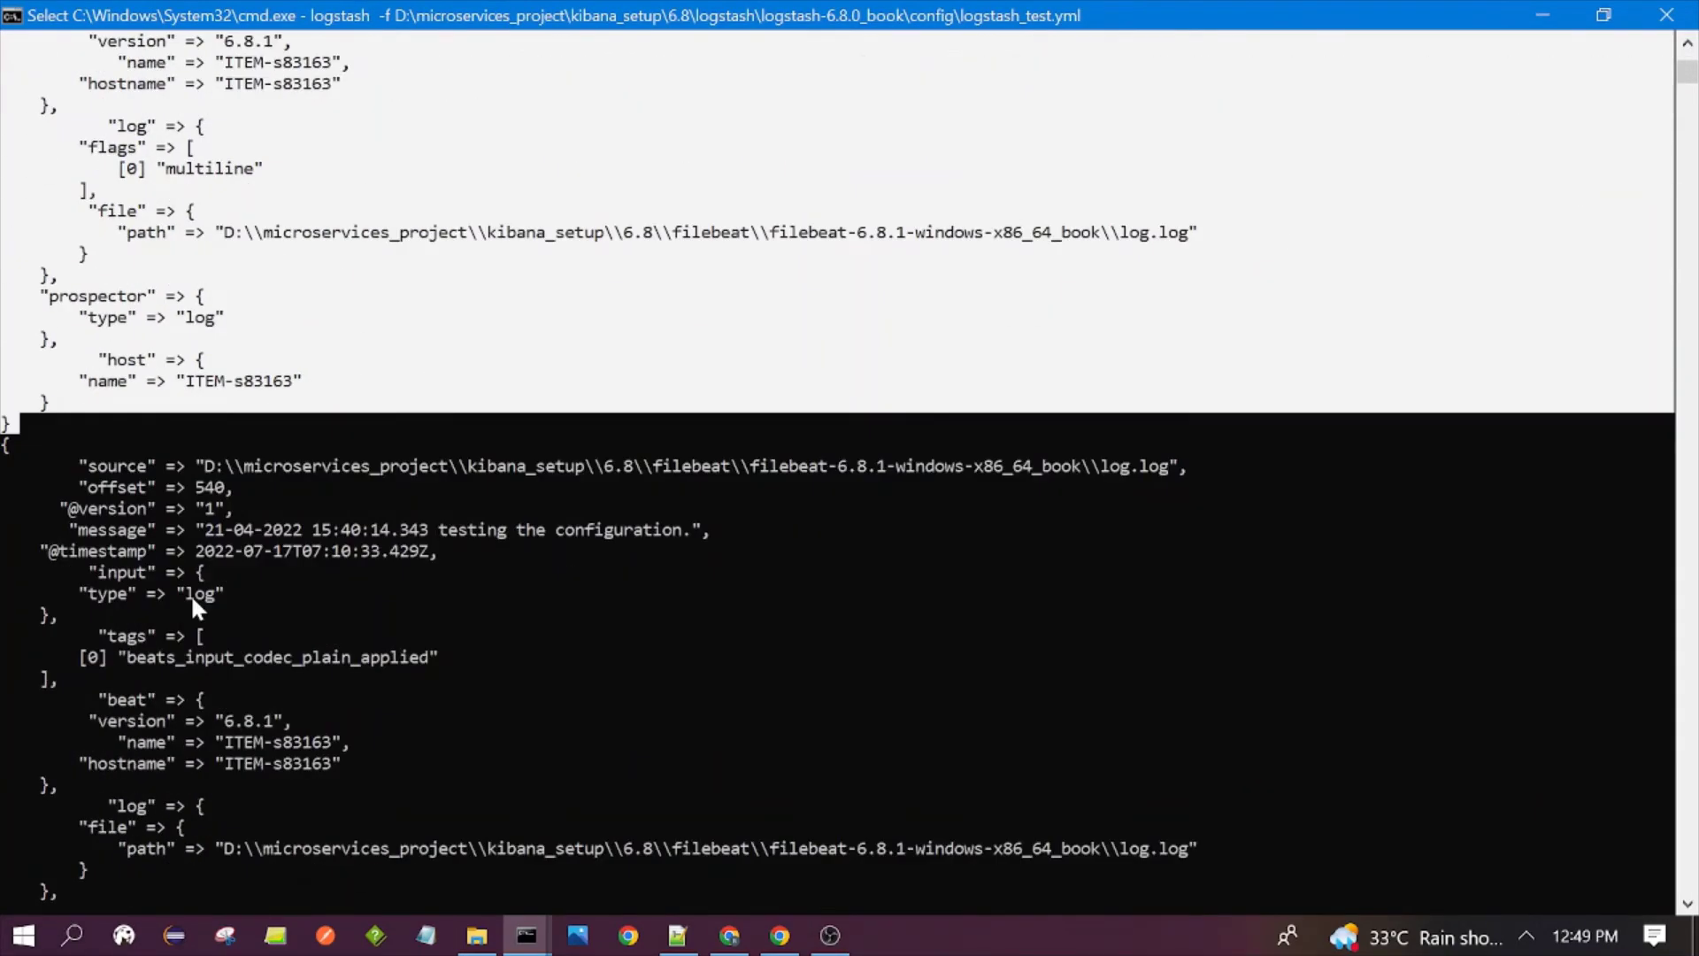
left_click_drag(5, 274, 19, 871)
left_click(729, 938)
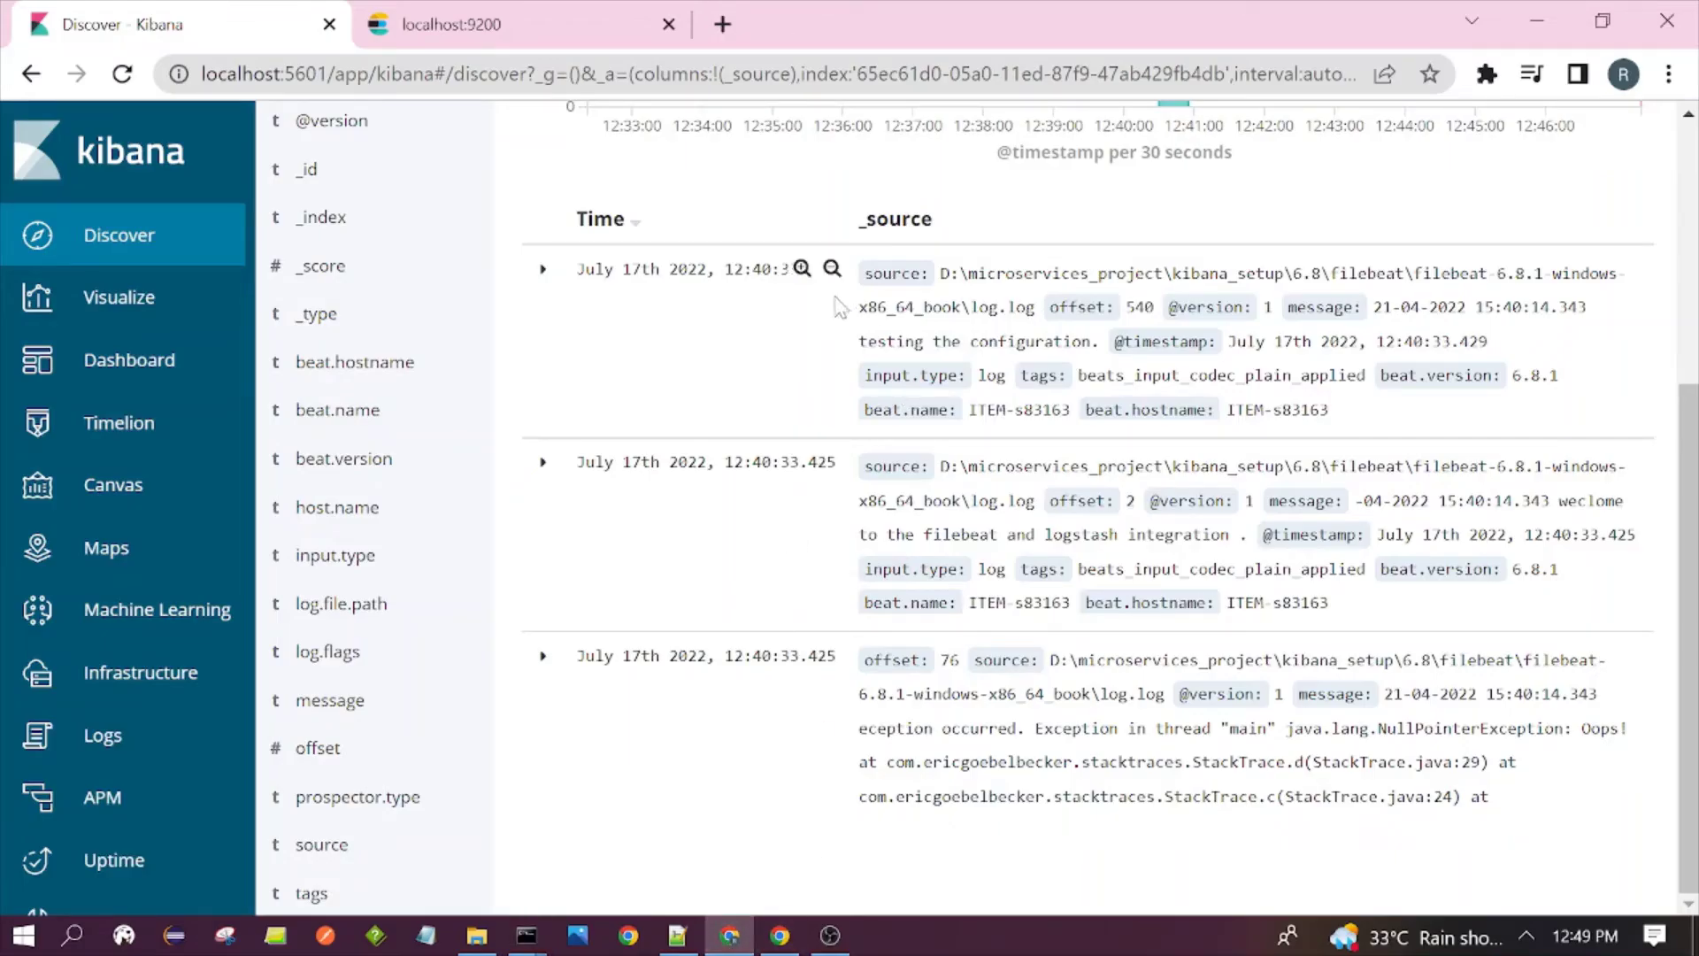
- Highlight the three event rows, then expand the first 'testing the configuration.' event
left_click_drag(576, 268, 1360, 422)
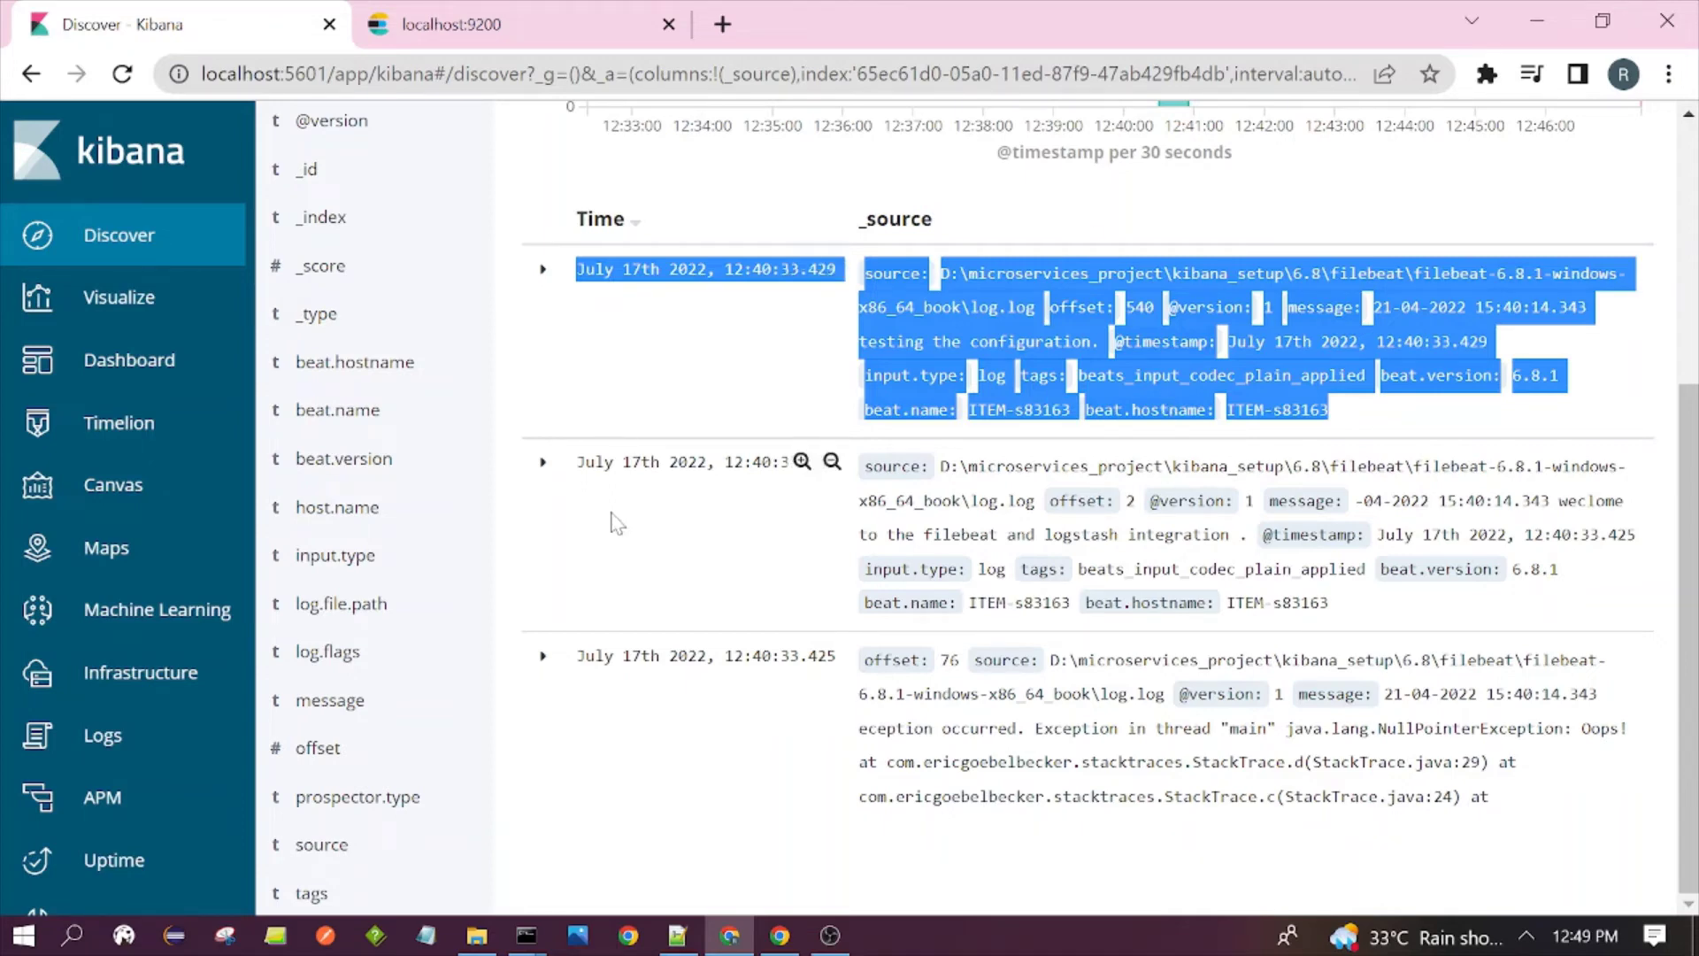
left_click_drag(558, 462, 1281, 602)
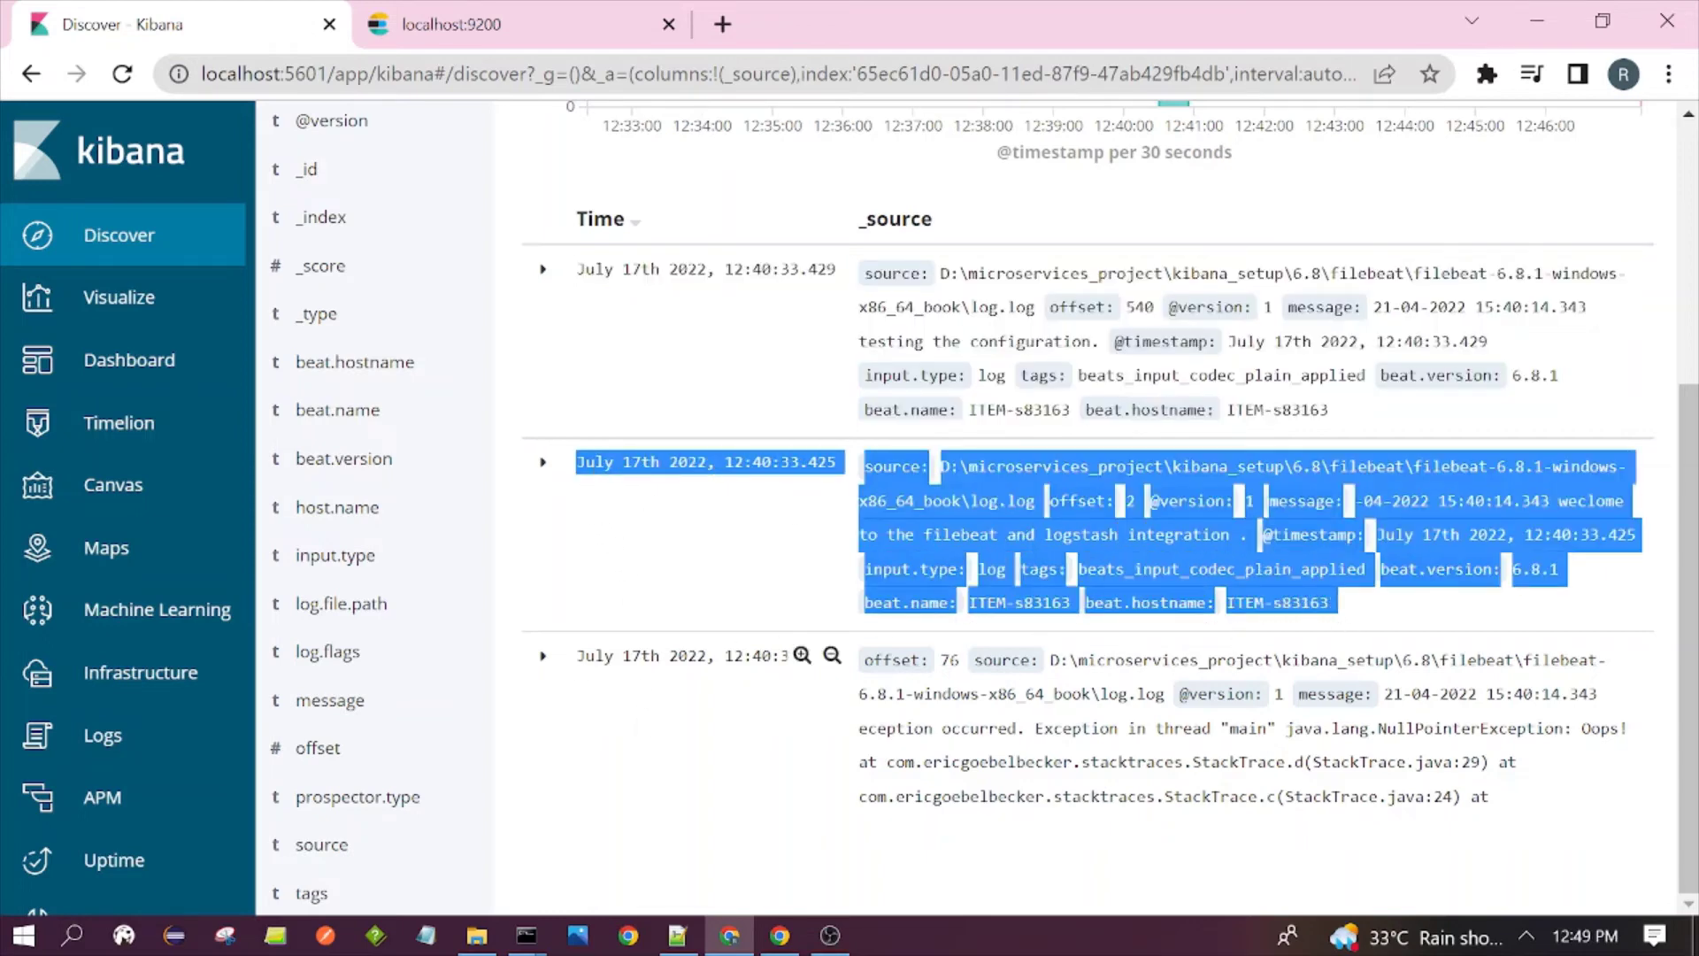
left_click_drag(557, 656, 1502, 816)
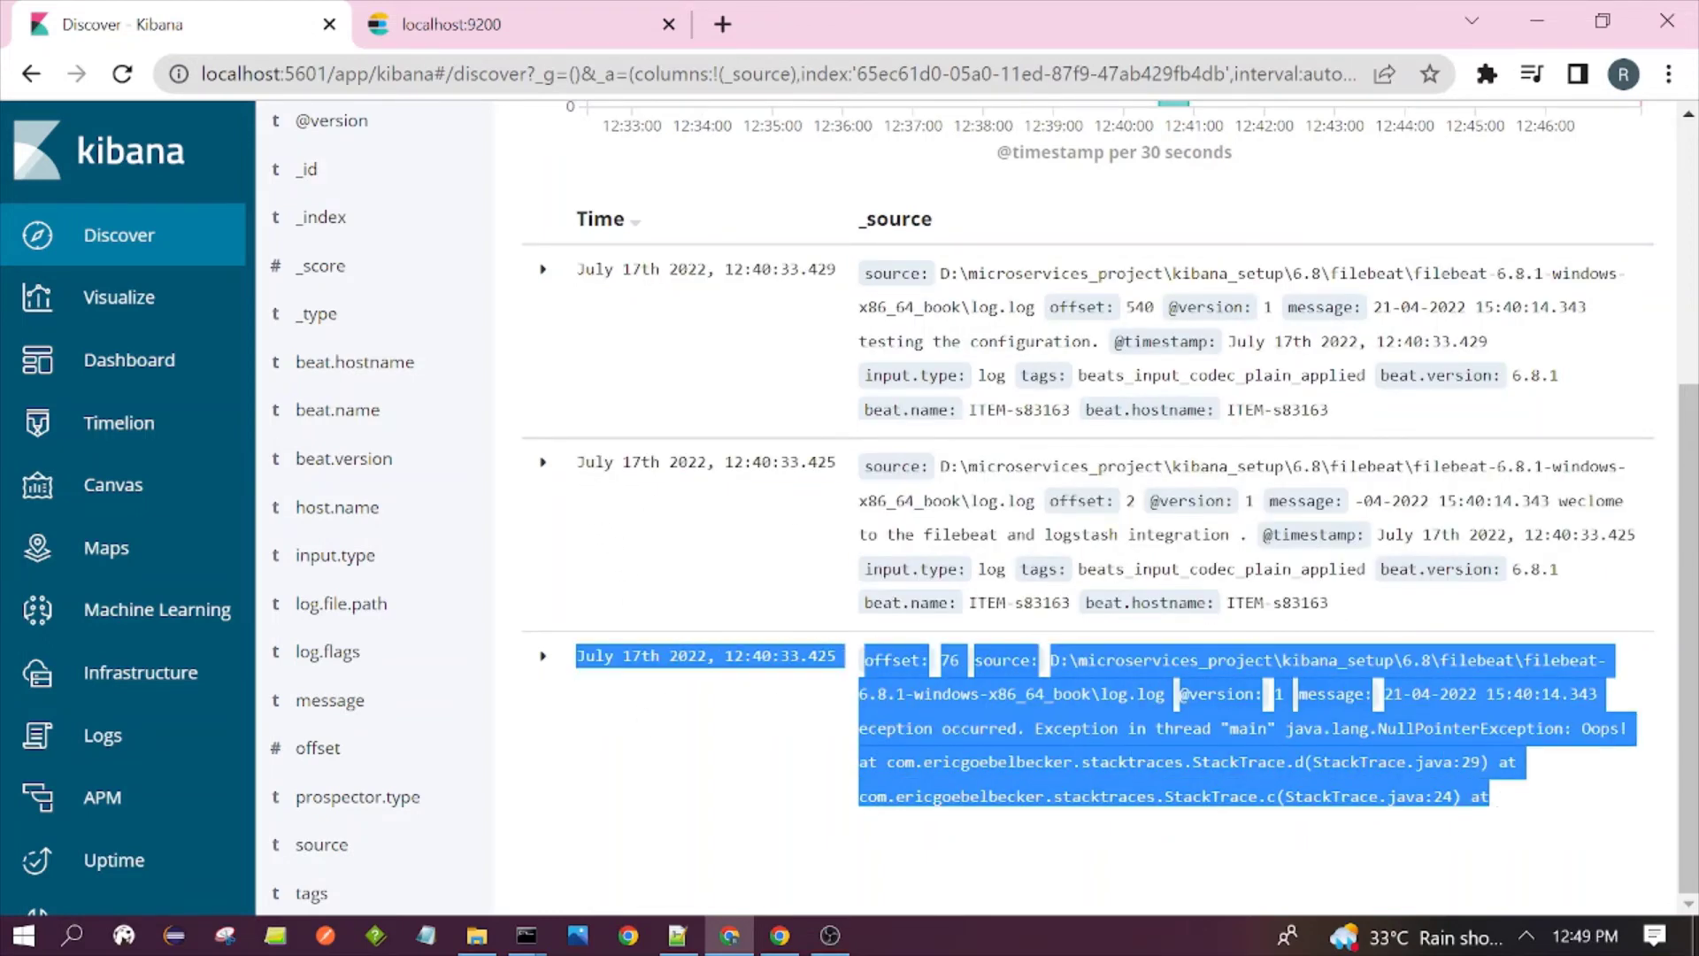
left_click(1133, 225)
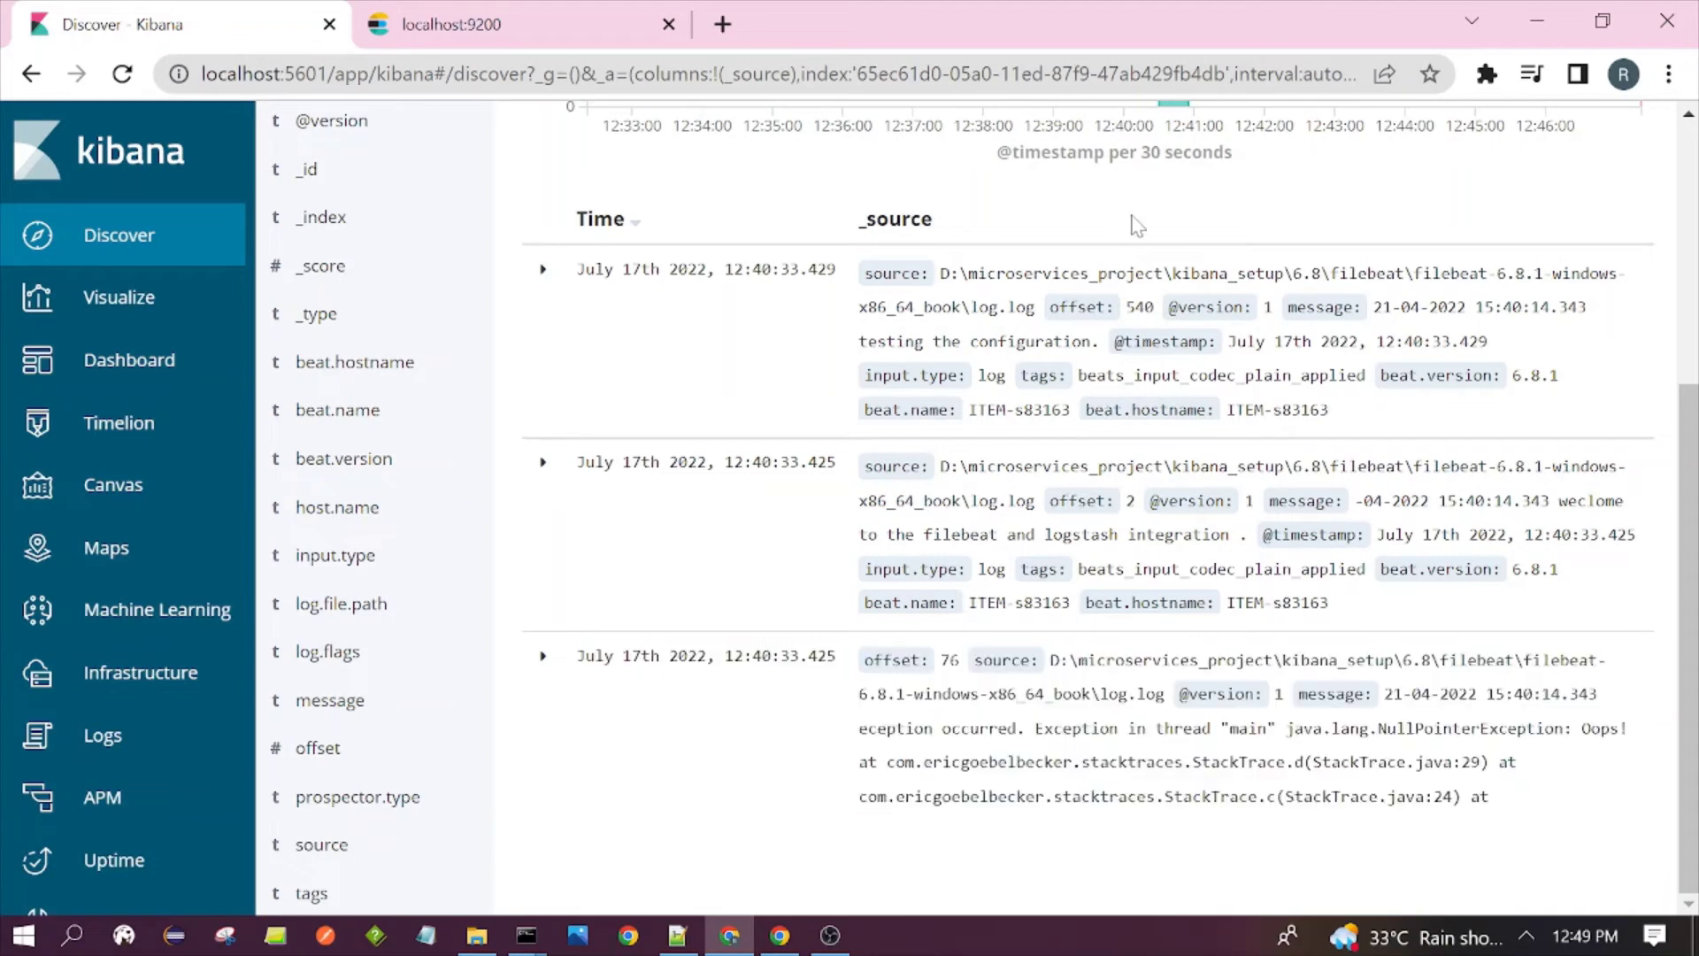
left_click(542, 274)
- Show the expanded event document as JSON in Kibana and scroll through it
scroll(1017, 544, "down", 4)
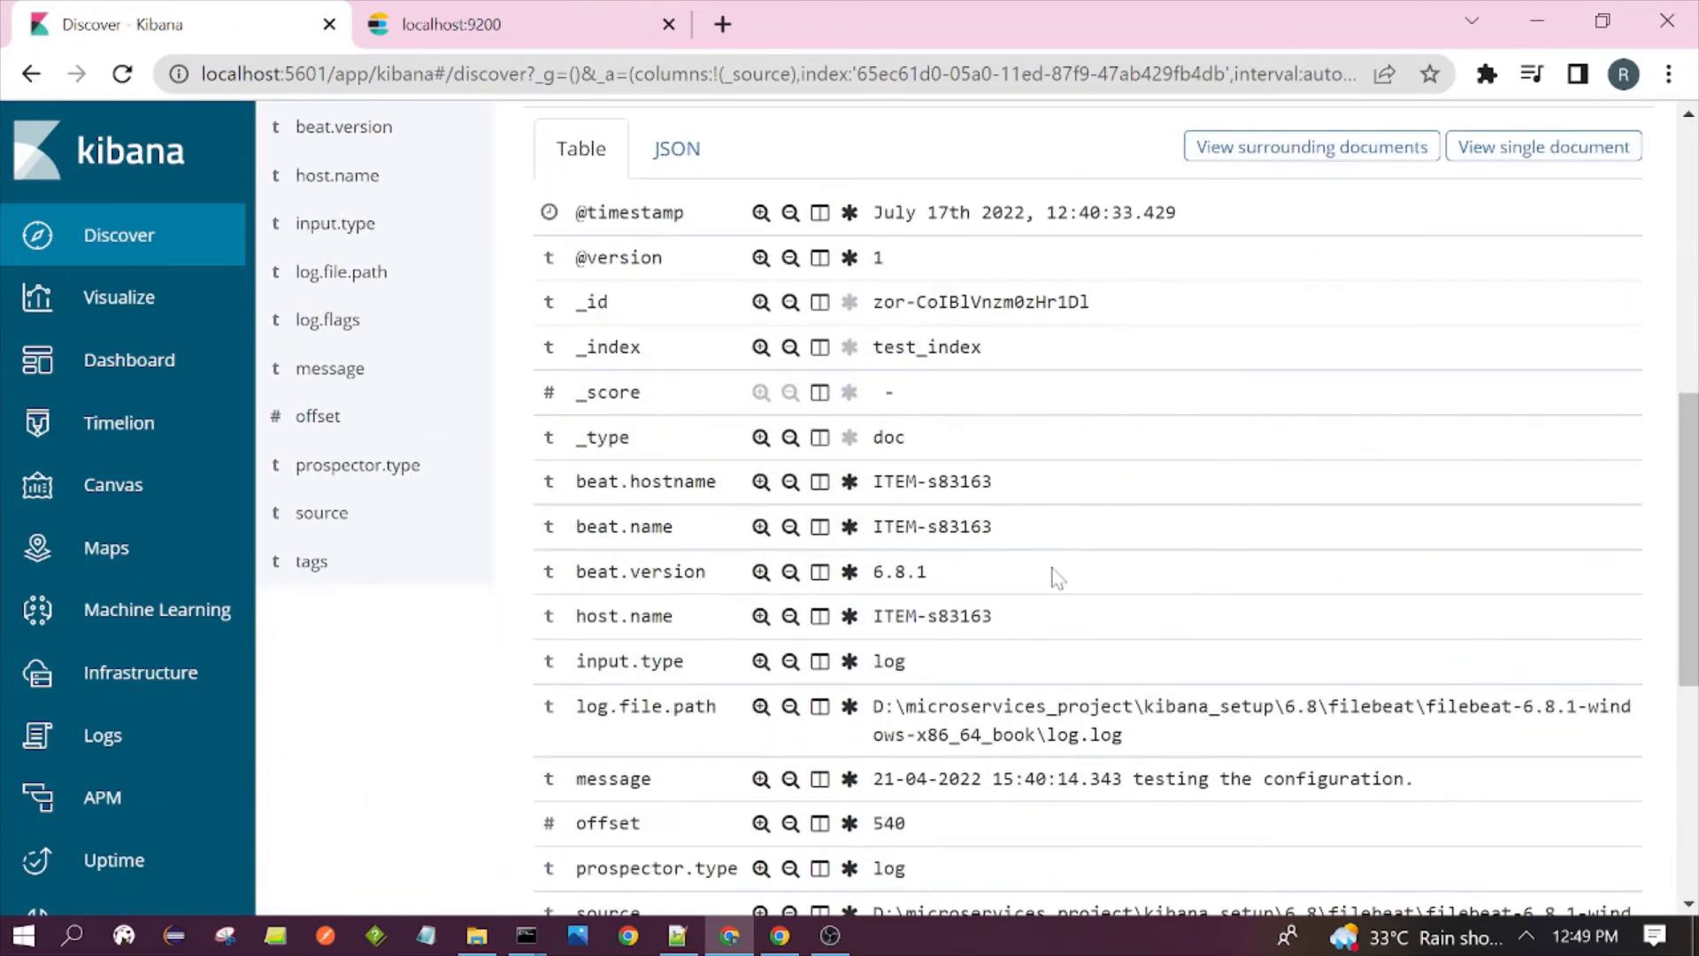
left_click(688, 164)
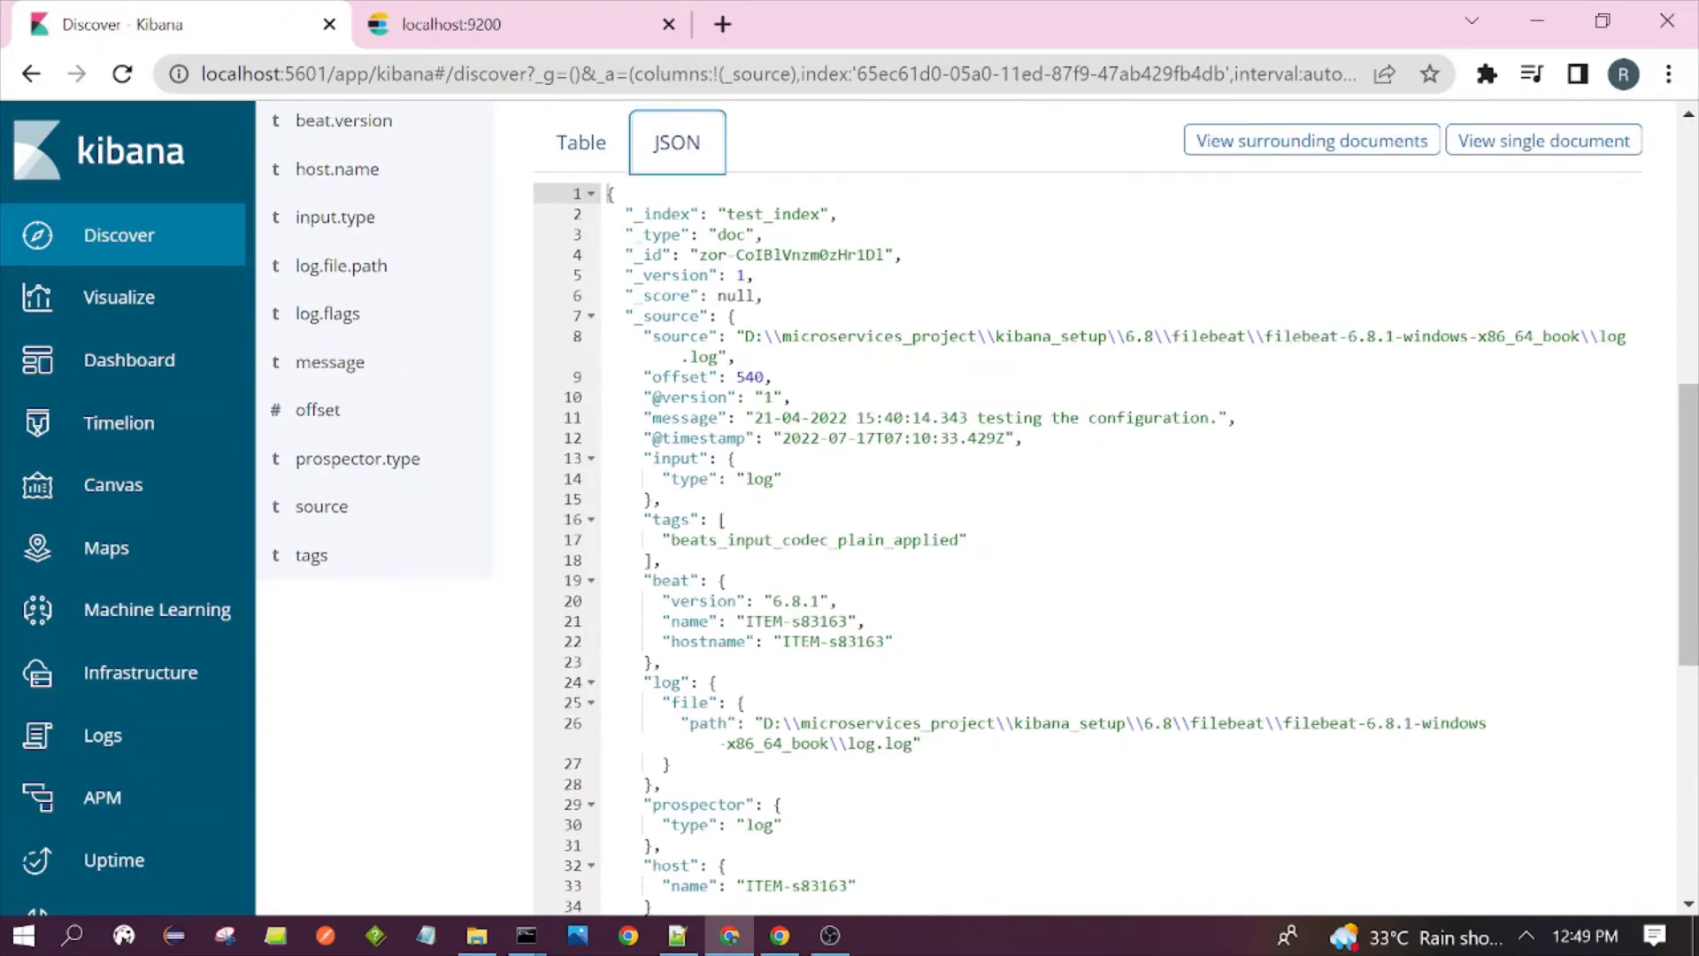
scroll(690, 353, "down", 3)
scroll(690, 354, "up", 4)
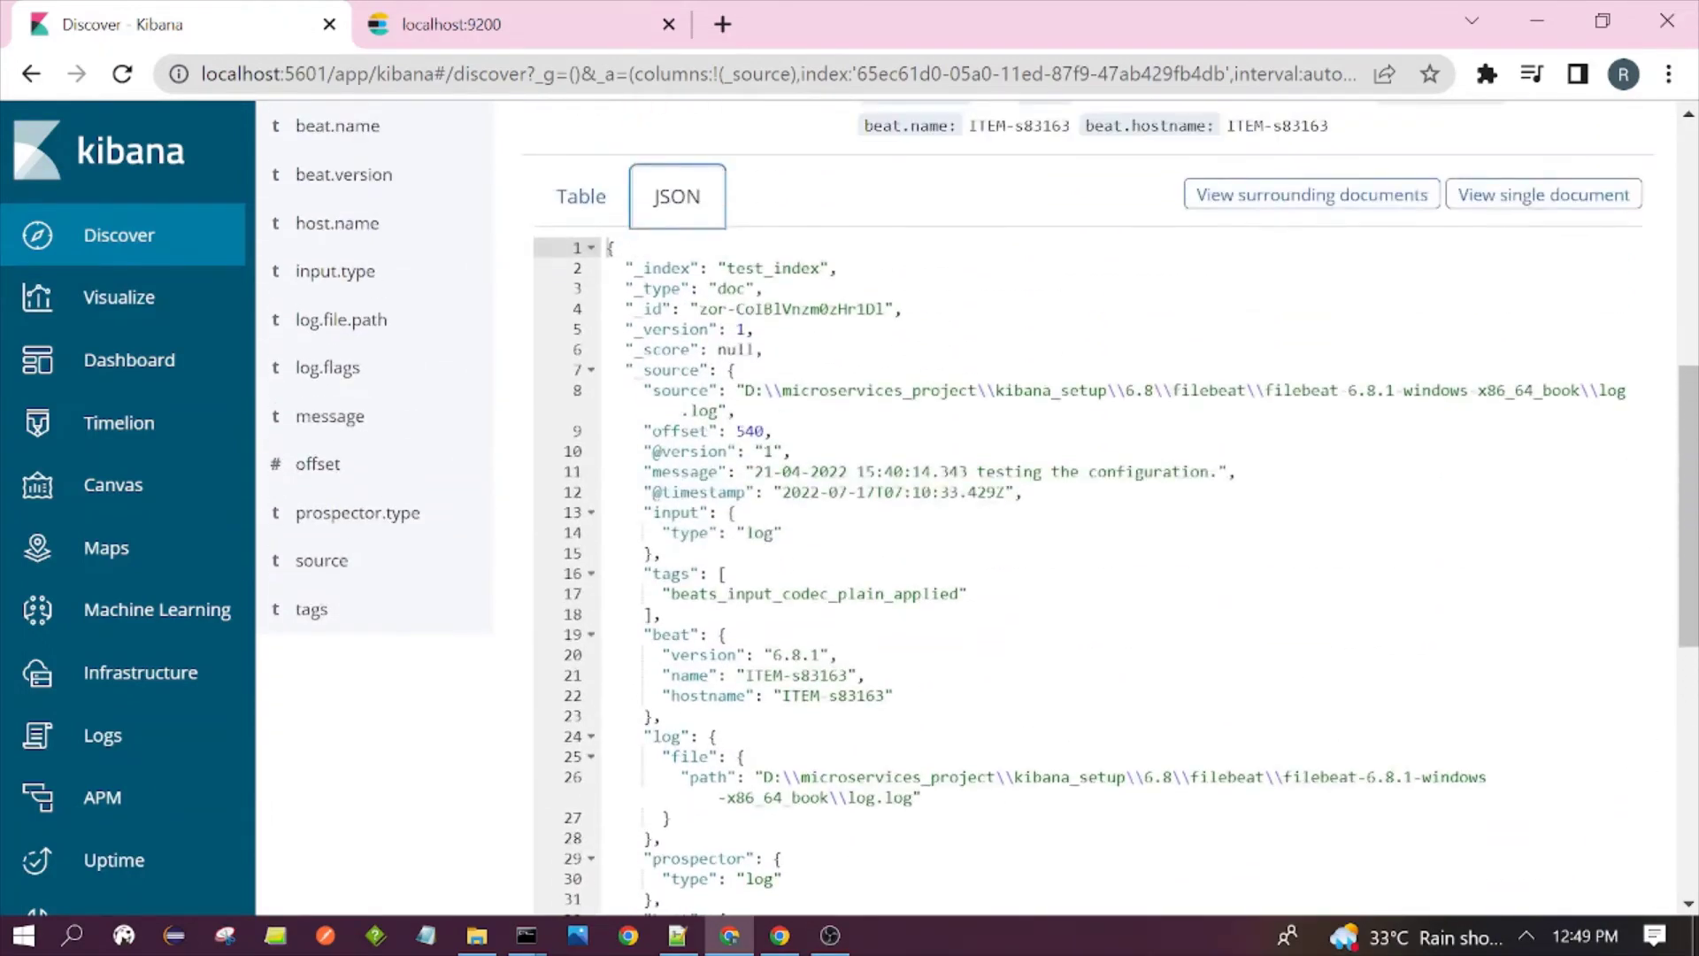
left_click_drag(607, 248, 730, 864)
scroll(726, 531, "down", 8)
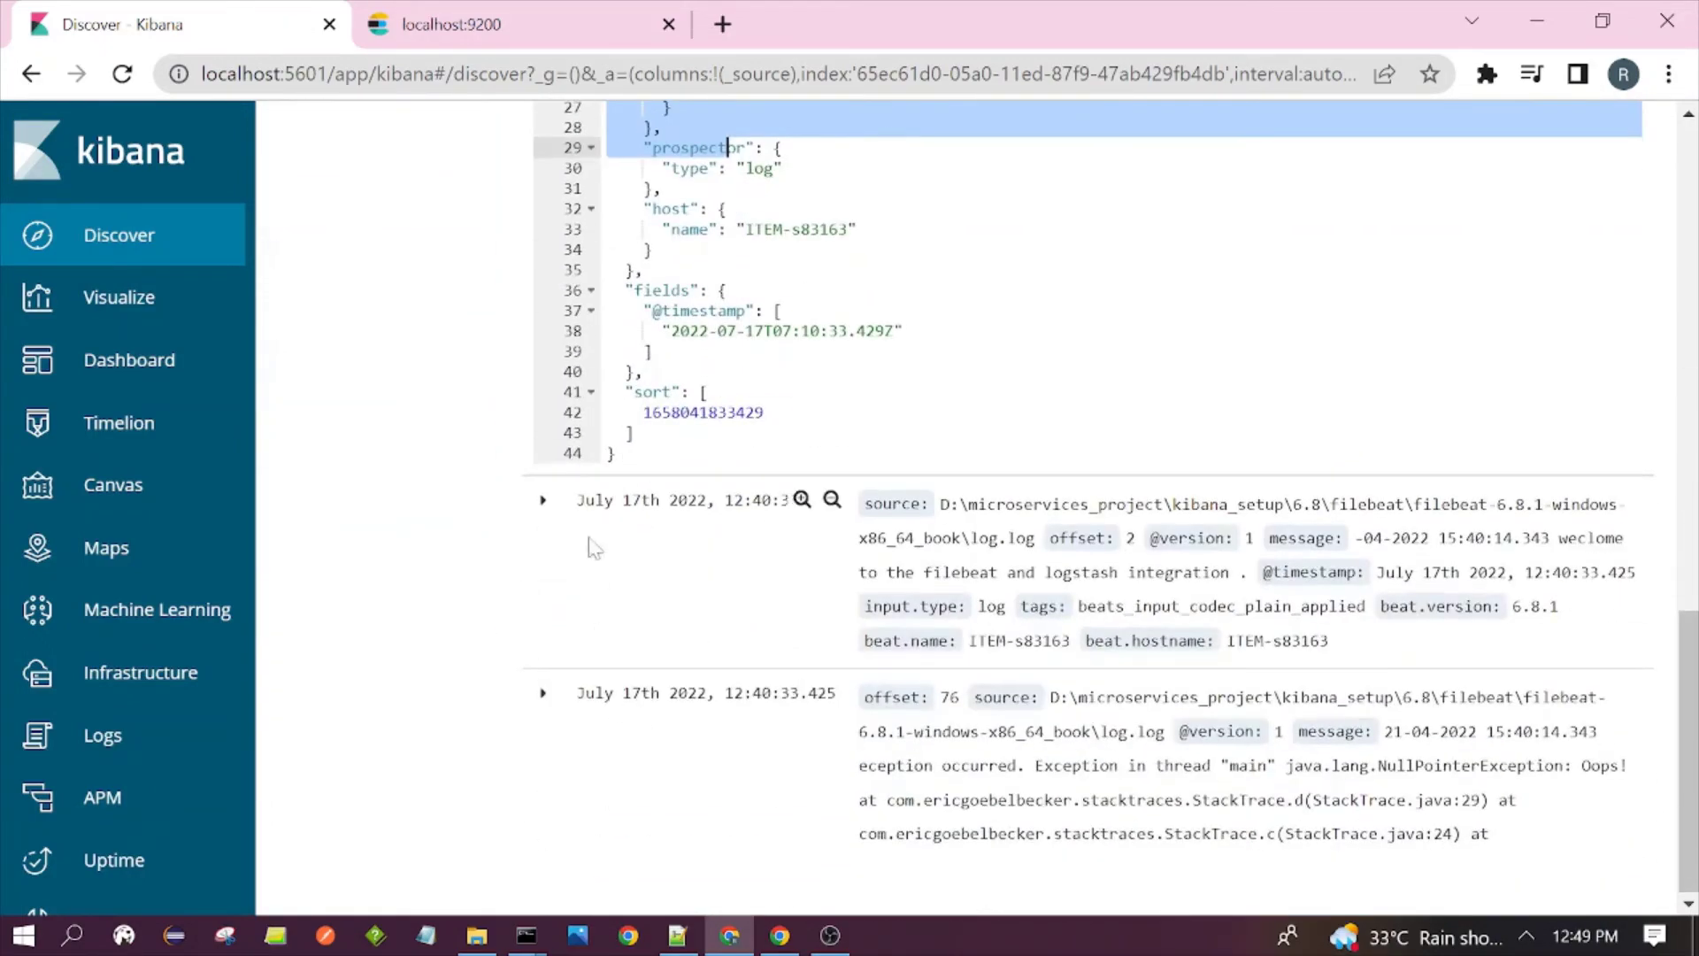
scroll(727, 148, "up", 9)
left_click(699, 404)
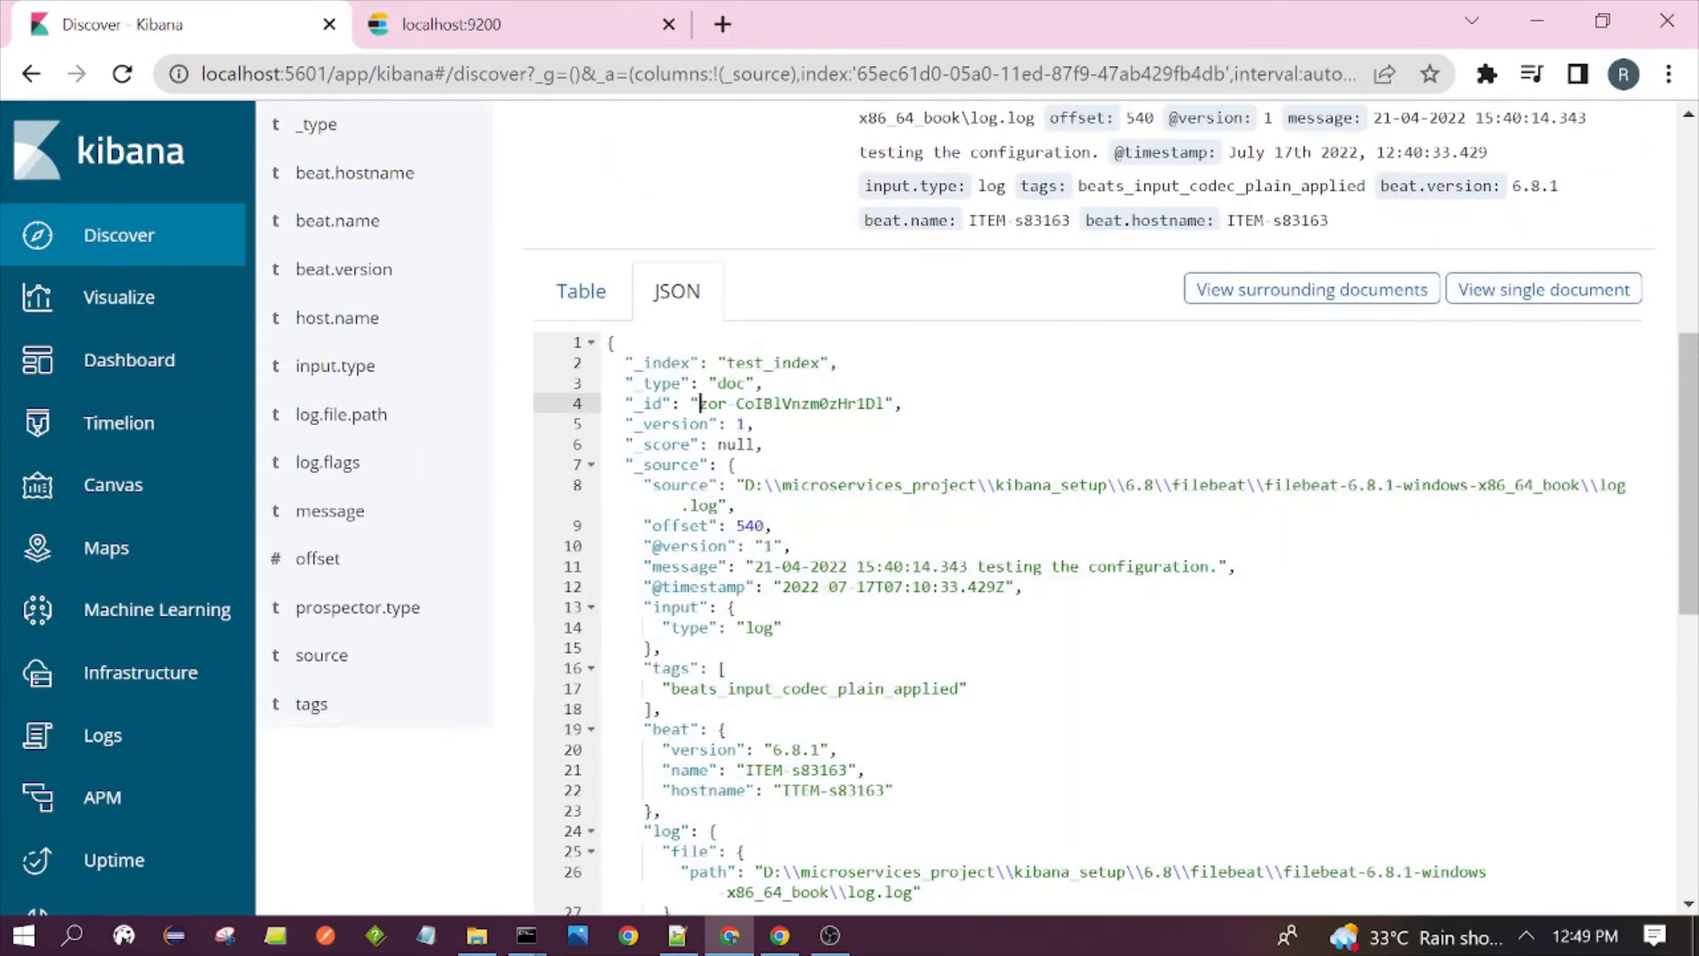
- Highlight the index name test_index and the message line in the event JSON
left_click_drag(625, 363, 822, 363)
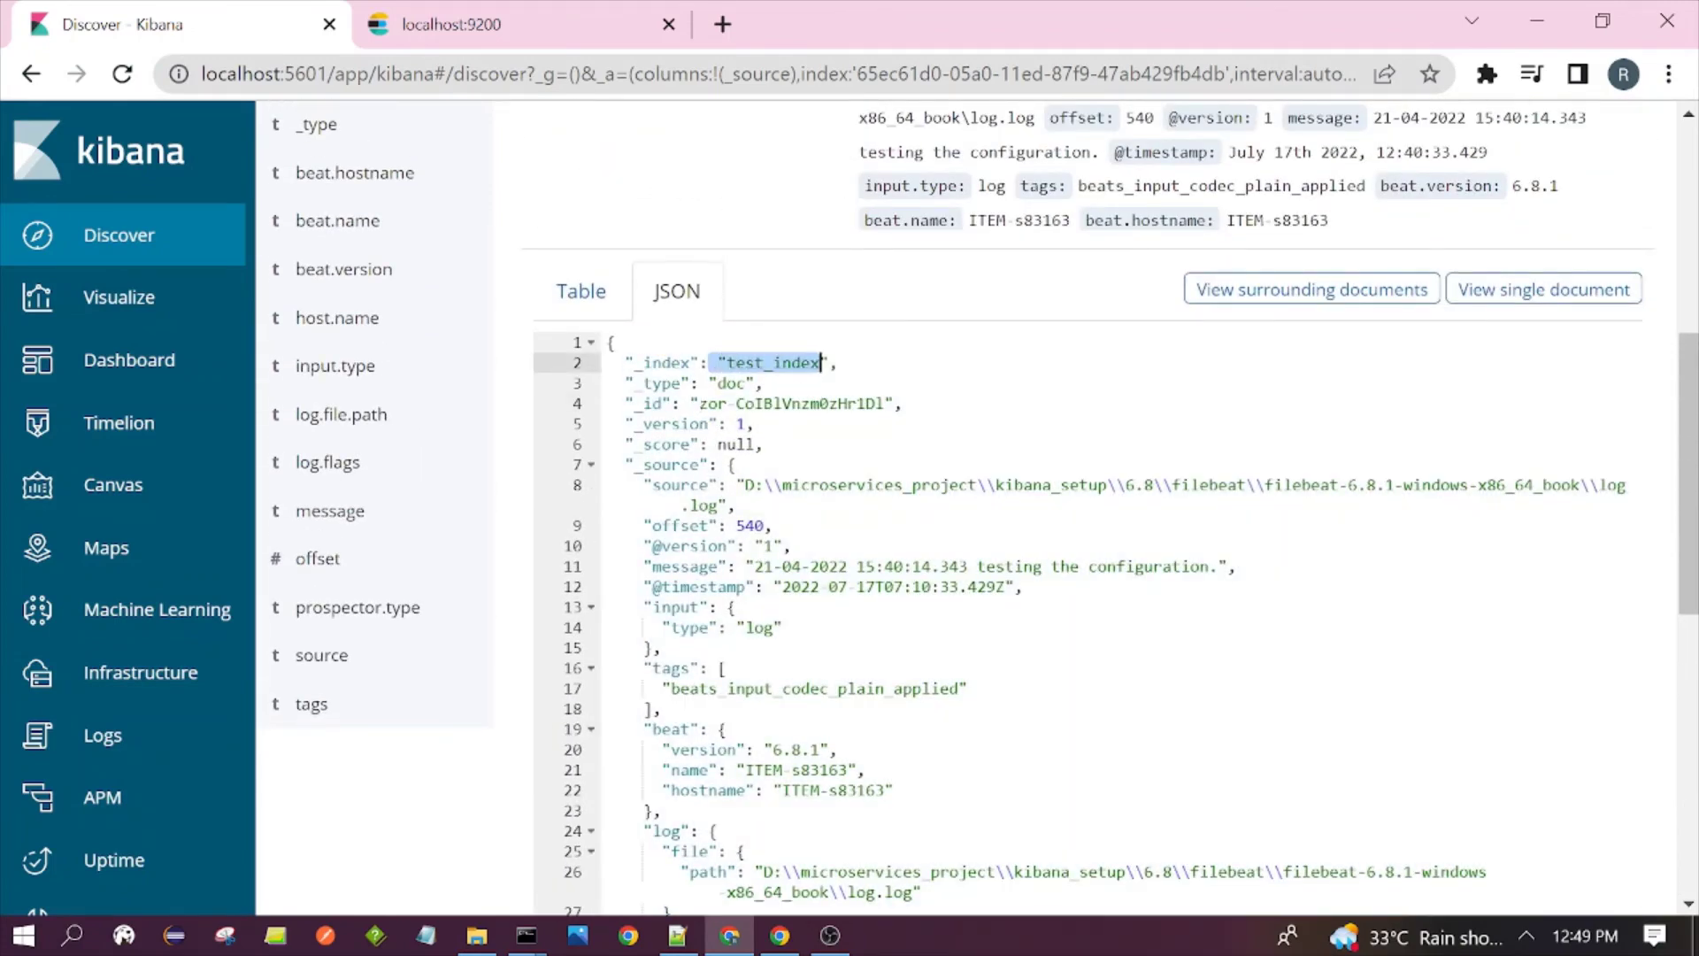
left_click_drag(617, 383, 764, 383)
left_click_drag(755, 444, 738, 464)
scroll(738, 465, "down", 2)
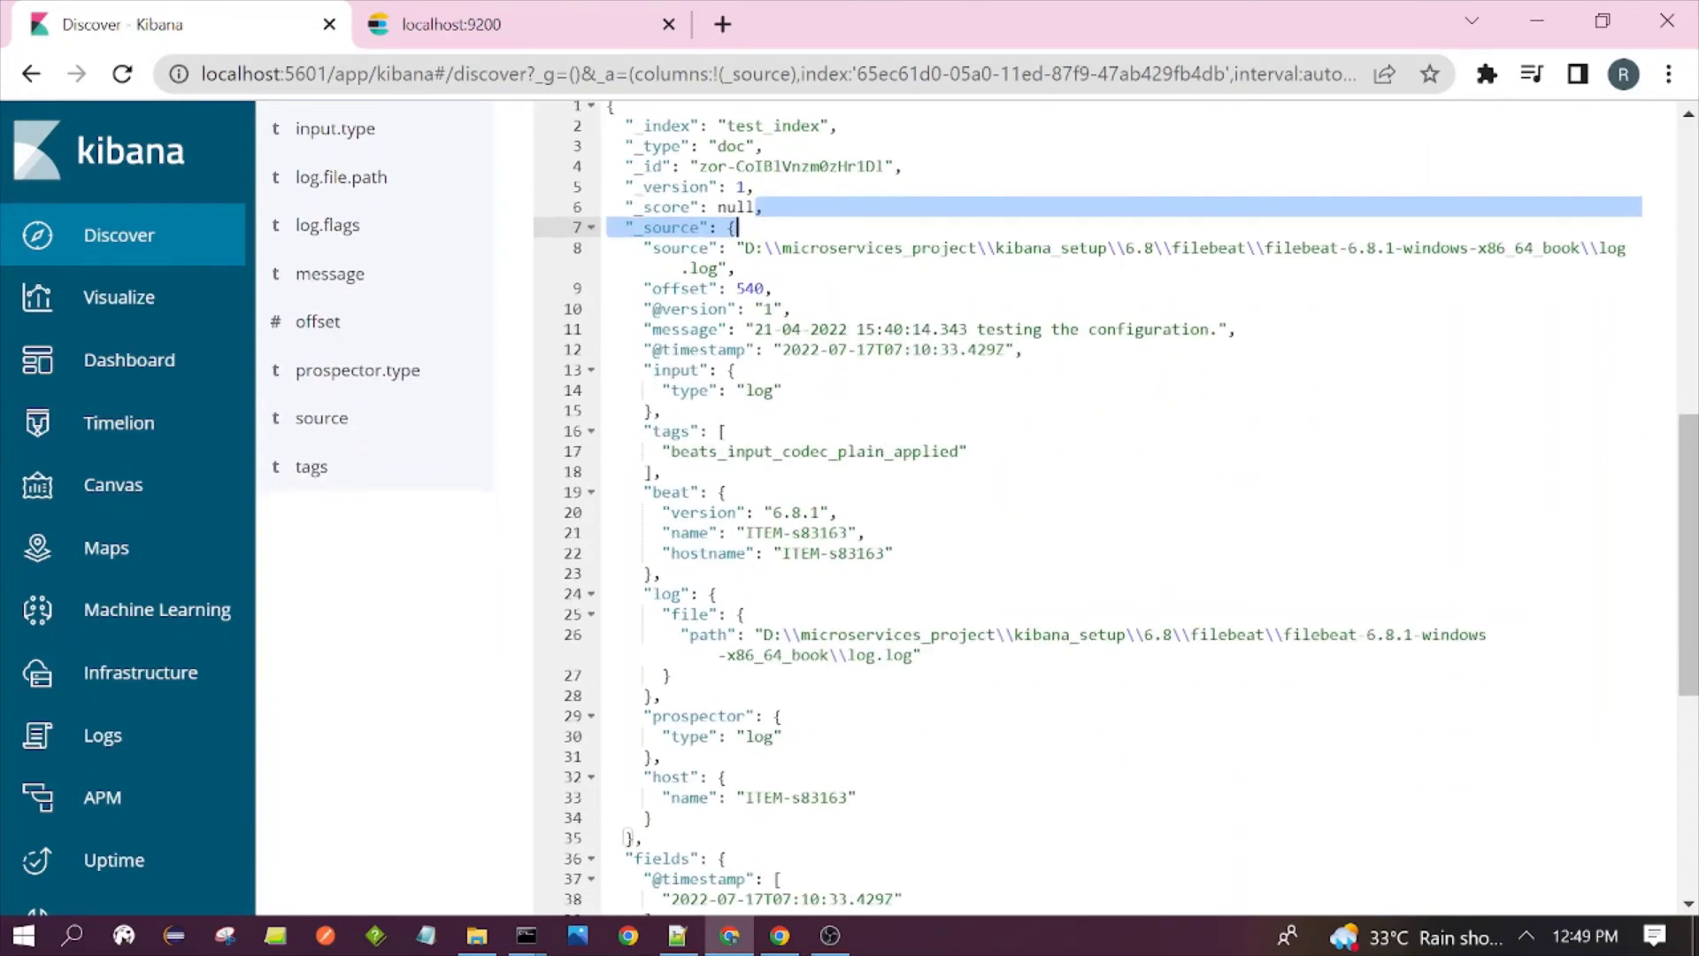
scroll(980, 508, "down", 3)
scroll(981, 508, "up", 2)
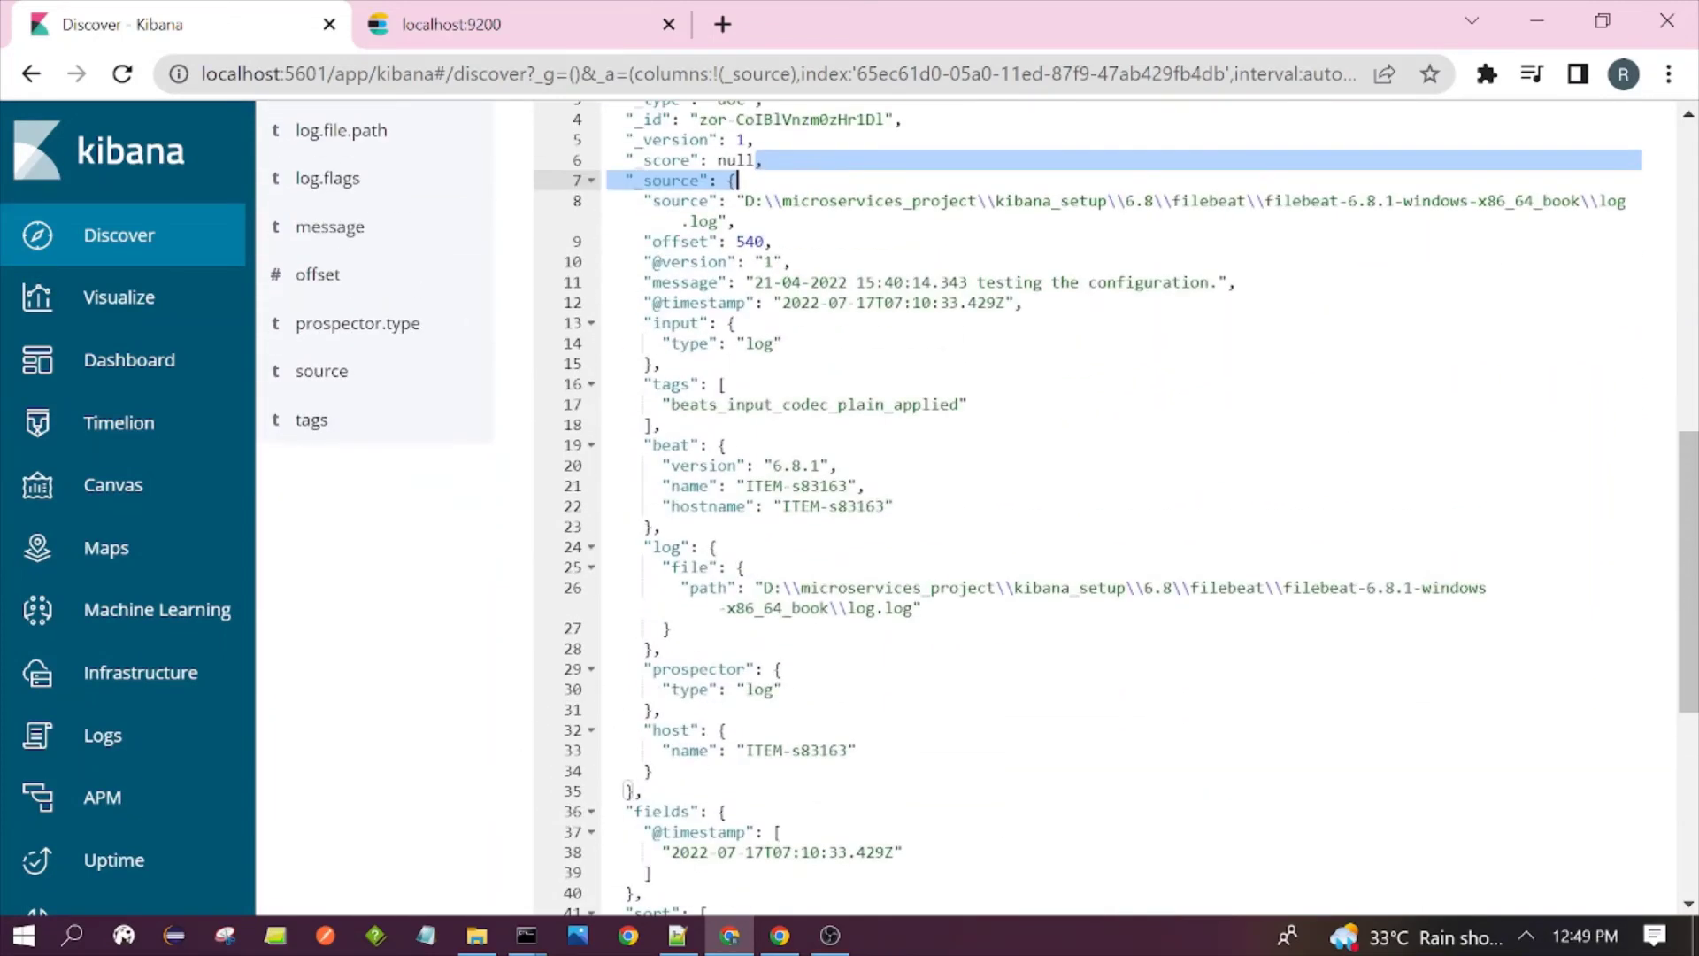
left_click_drag(644, 281, 1229, 282)
scroll(1236, 282, "up", 9)
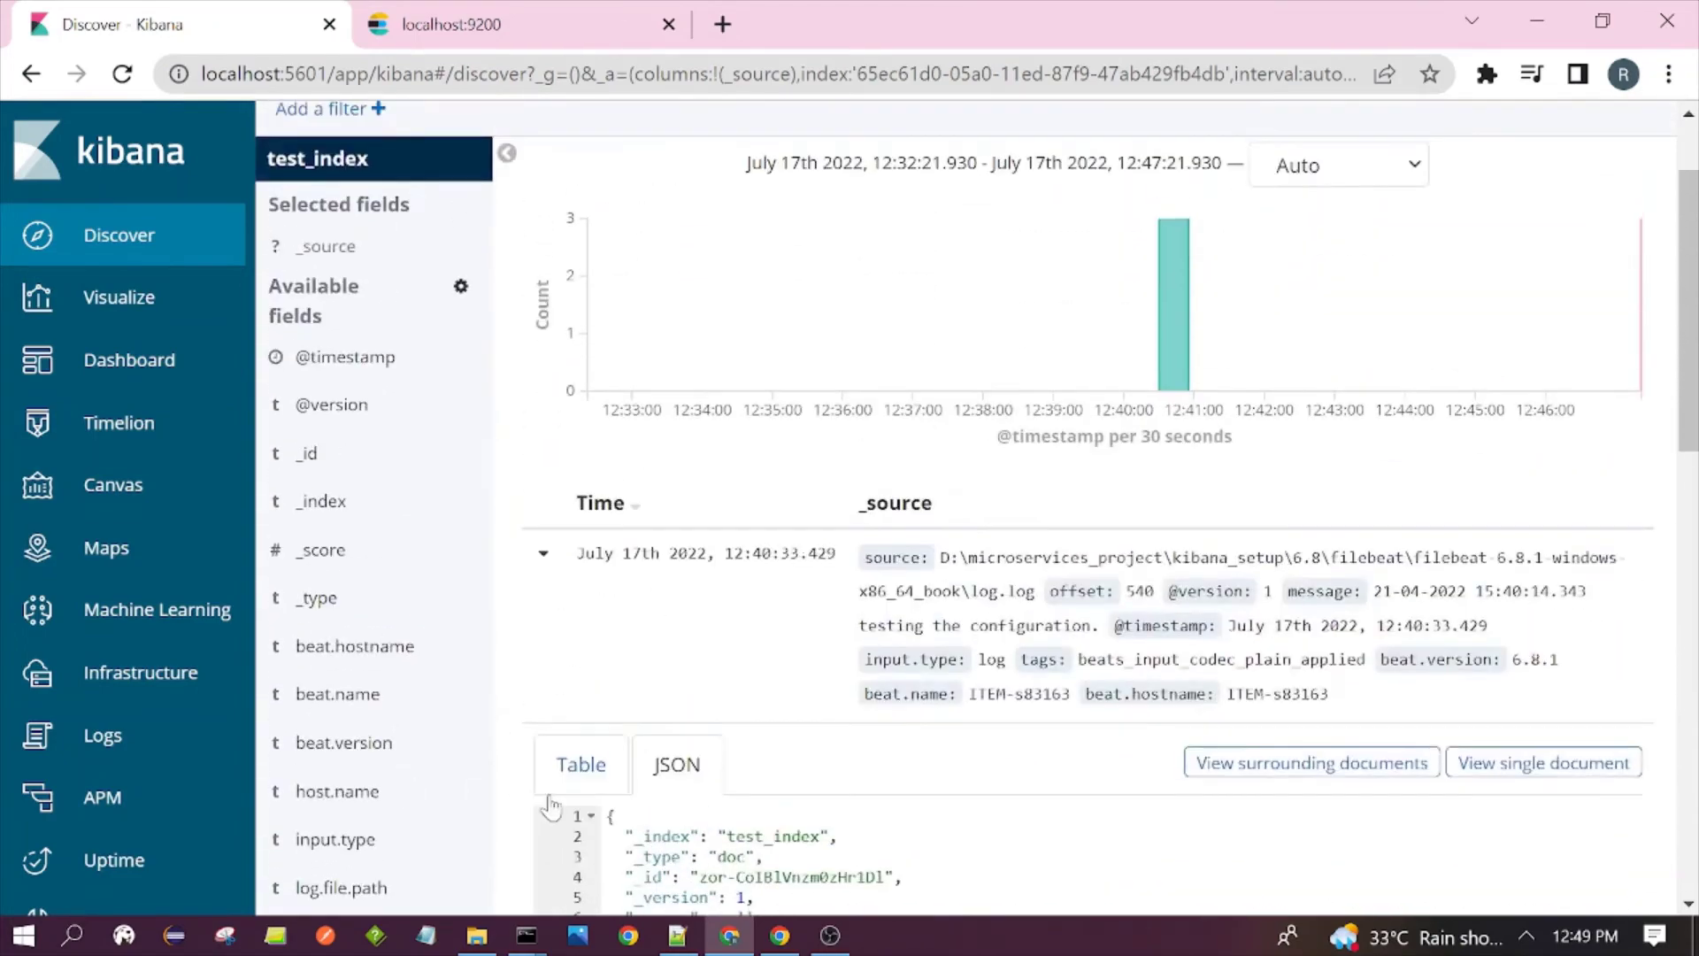
- Collapse the first event to list all three entries, then bring up log.log in Notepad++
left_click(543, 553)
scroll(748, 717, "down", 3)
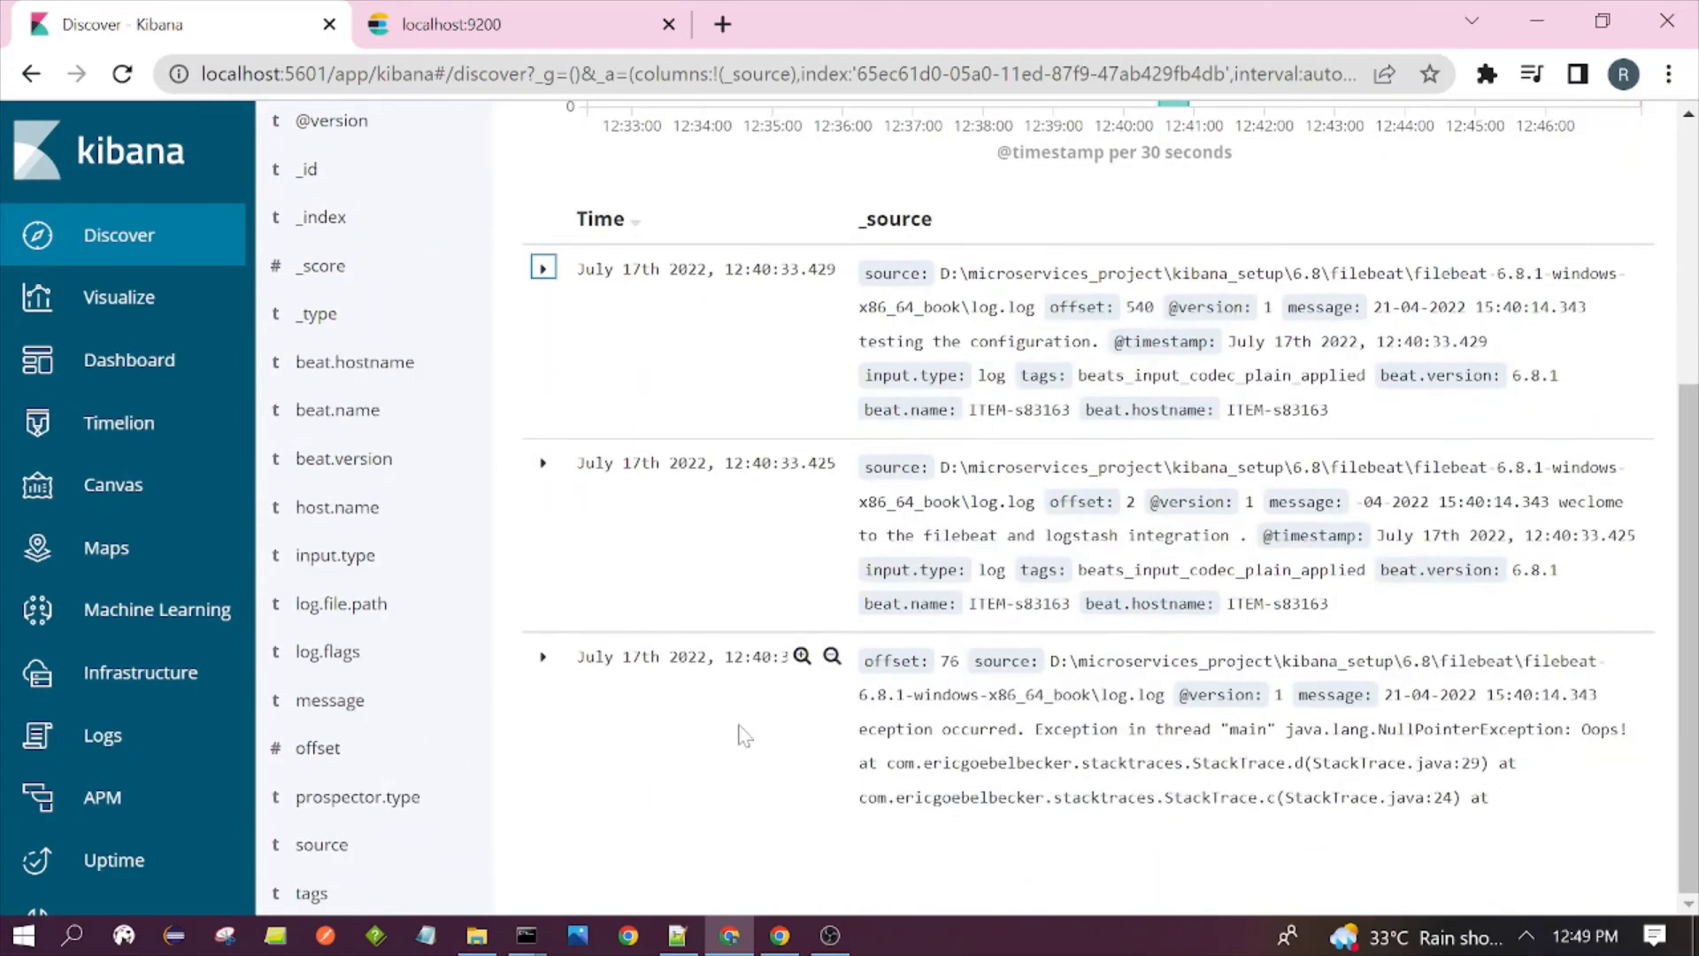
left_click(677, 935)
left_click_drag(1256, 135, 80, 135)
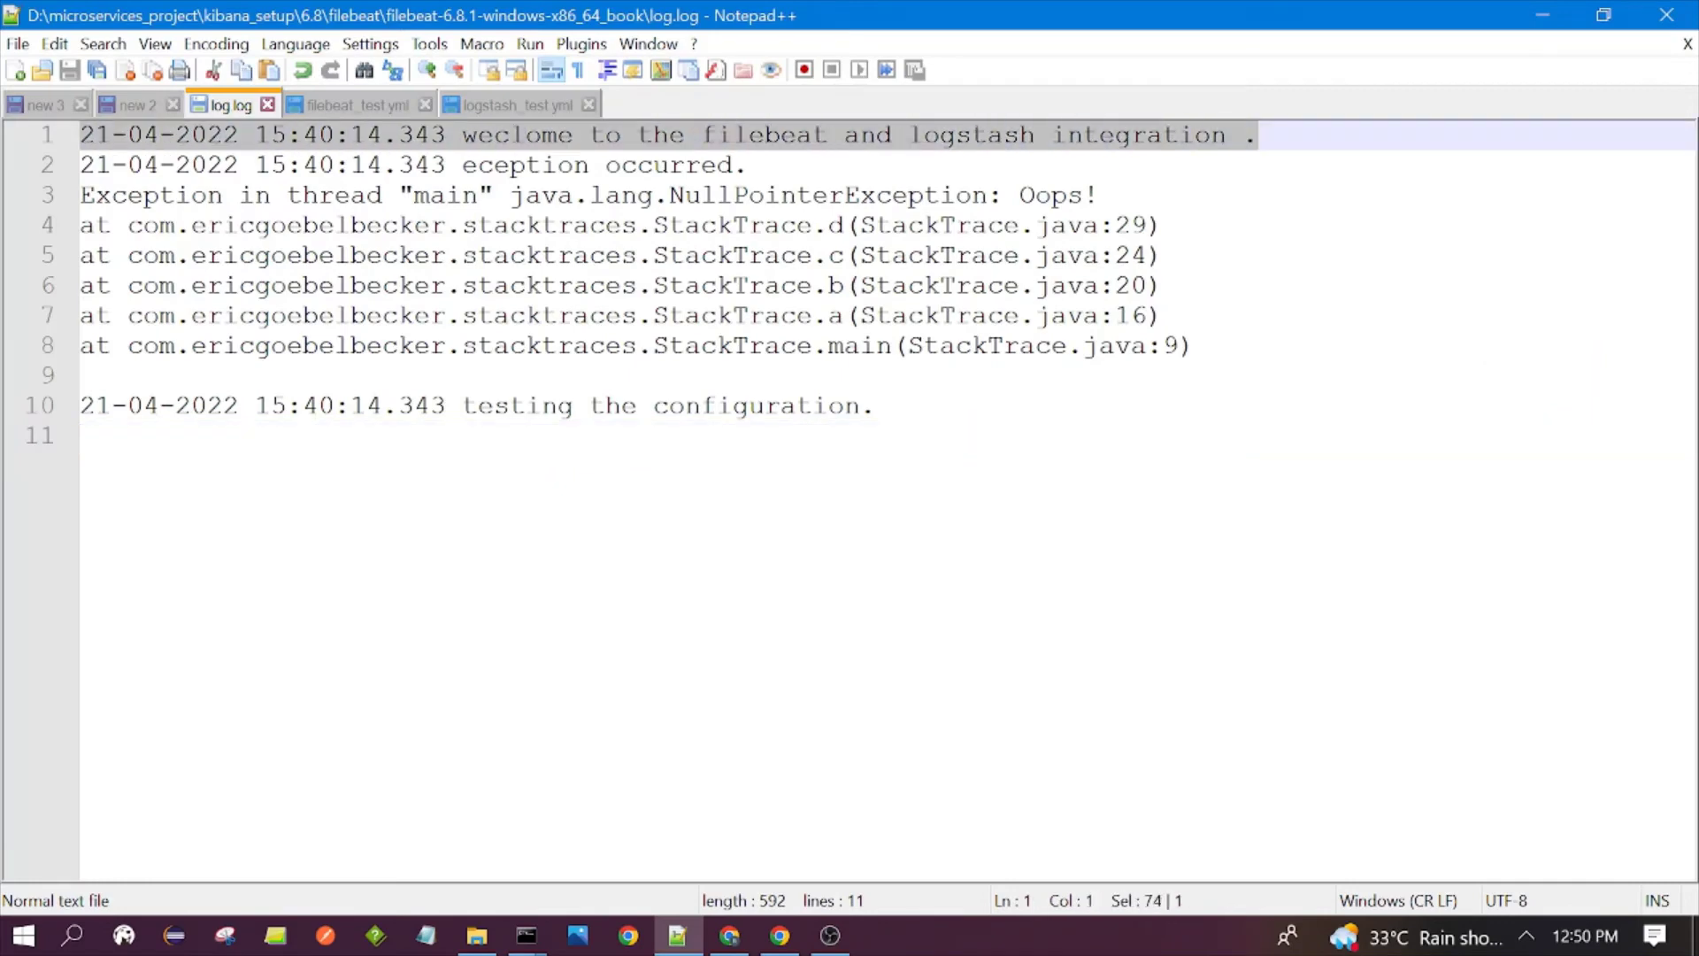
left_click(876, 406)
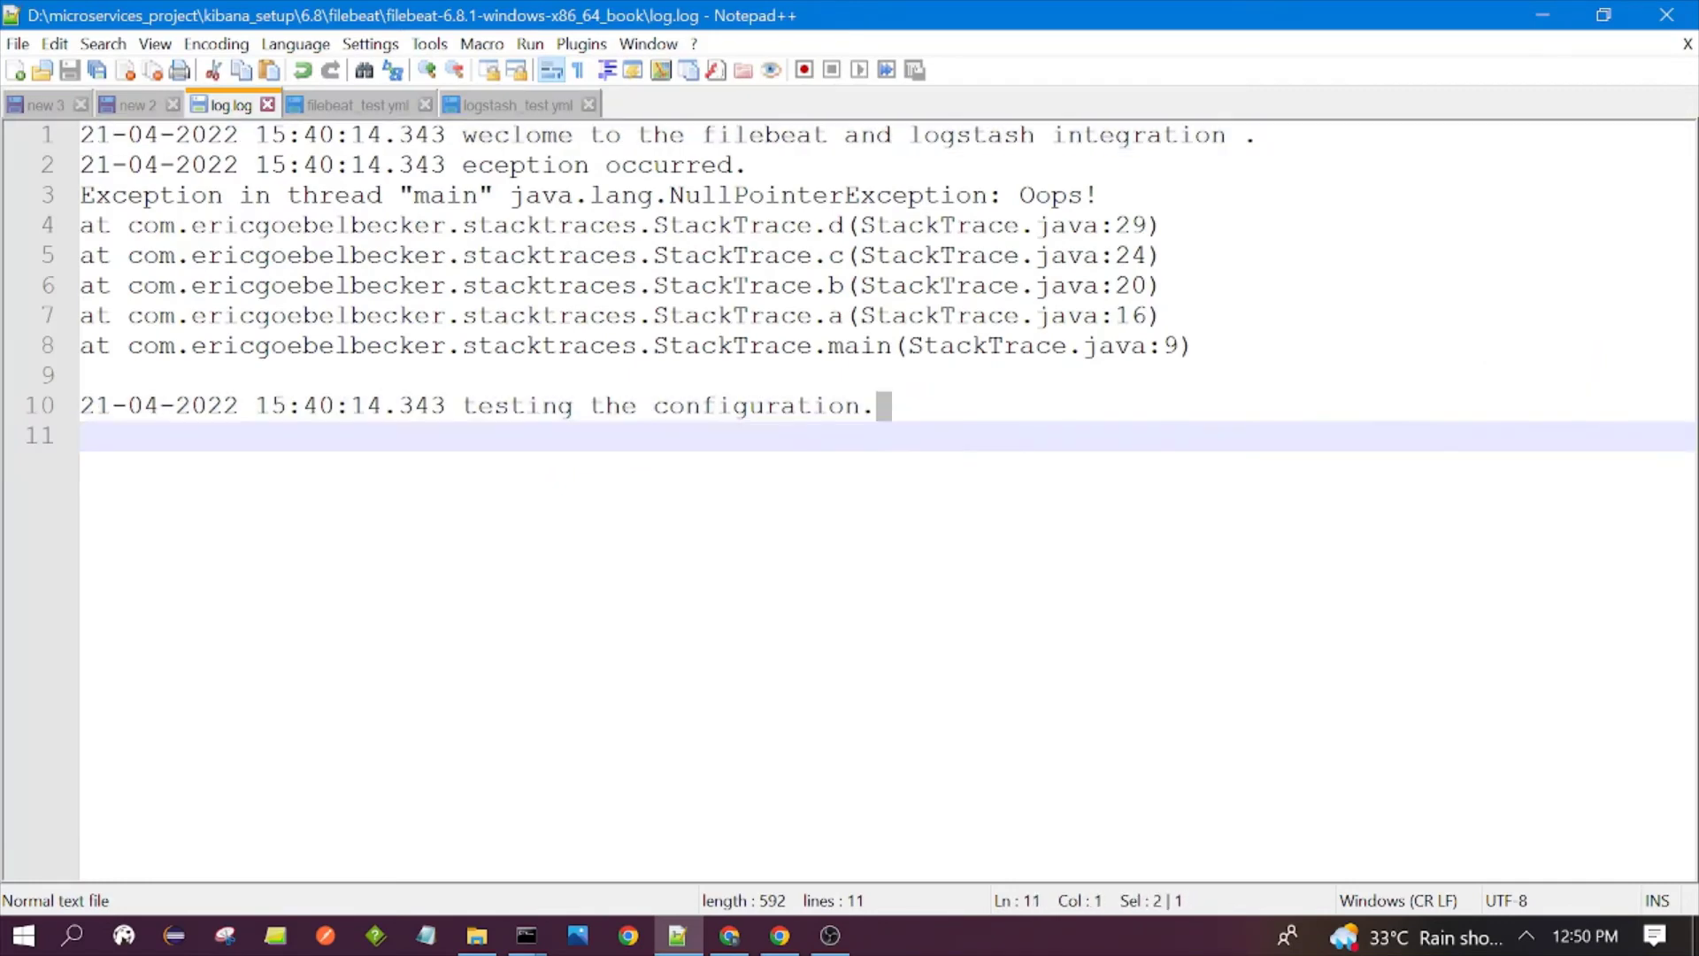
left_click_drag(1194, 347, 81, 164)
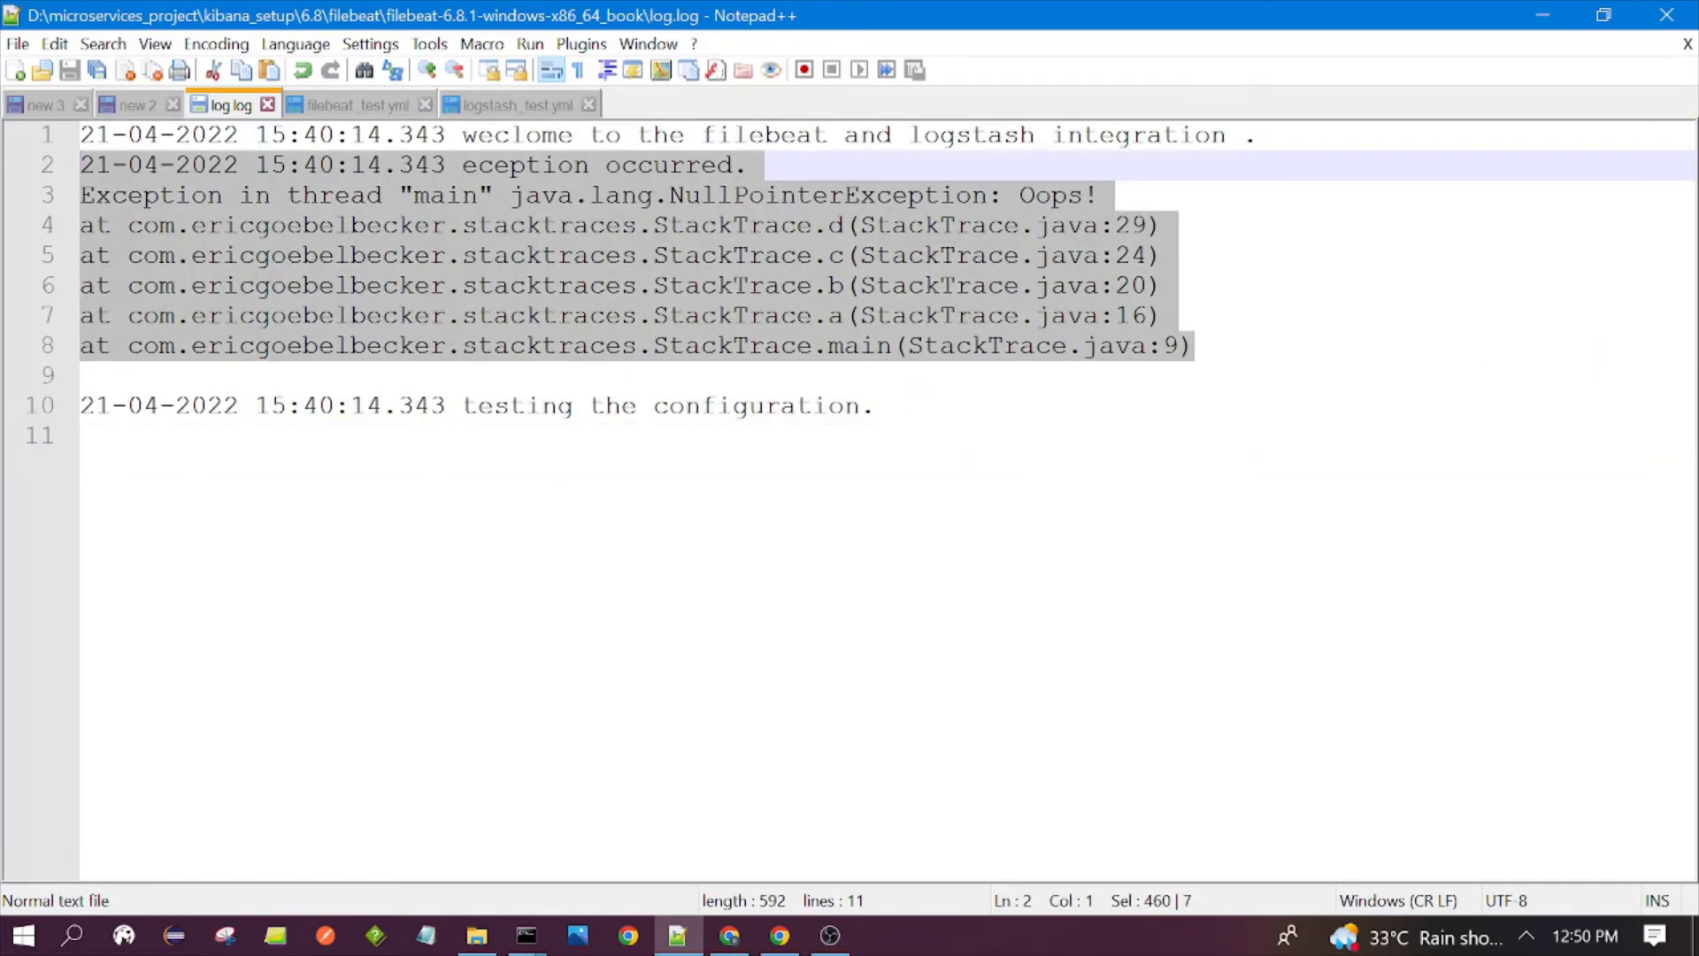
left_click_drag(1257, 135, 80, 135)
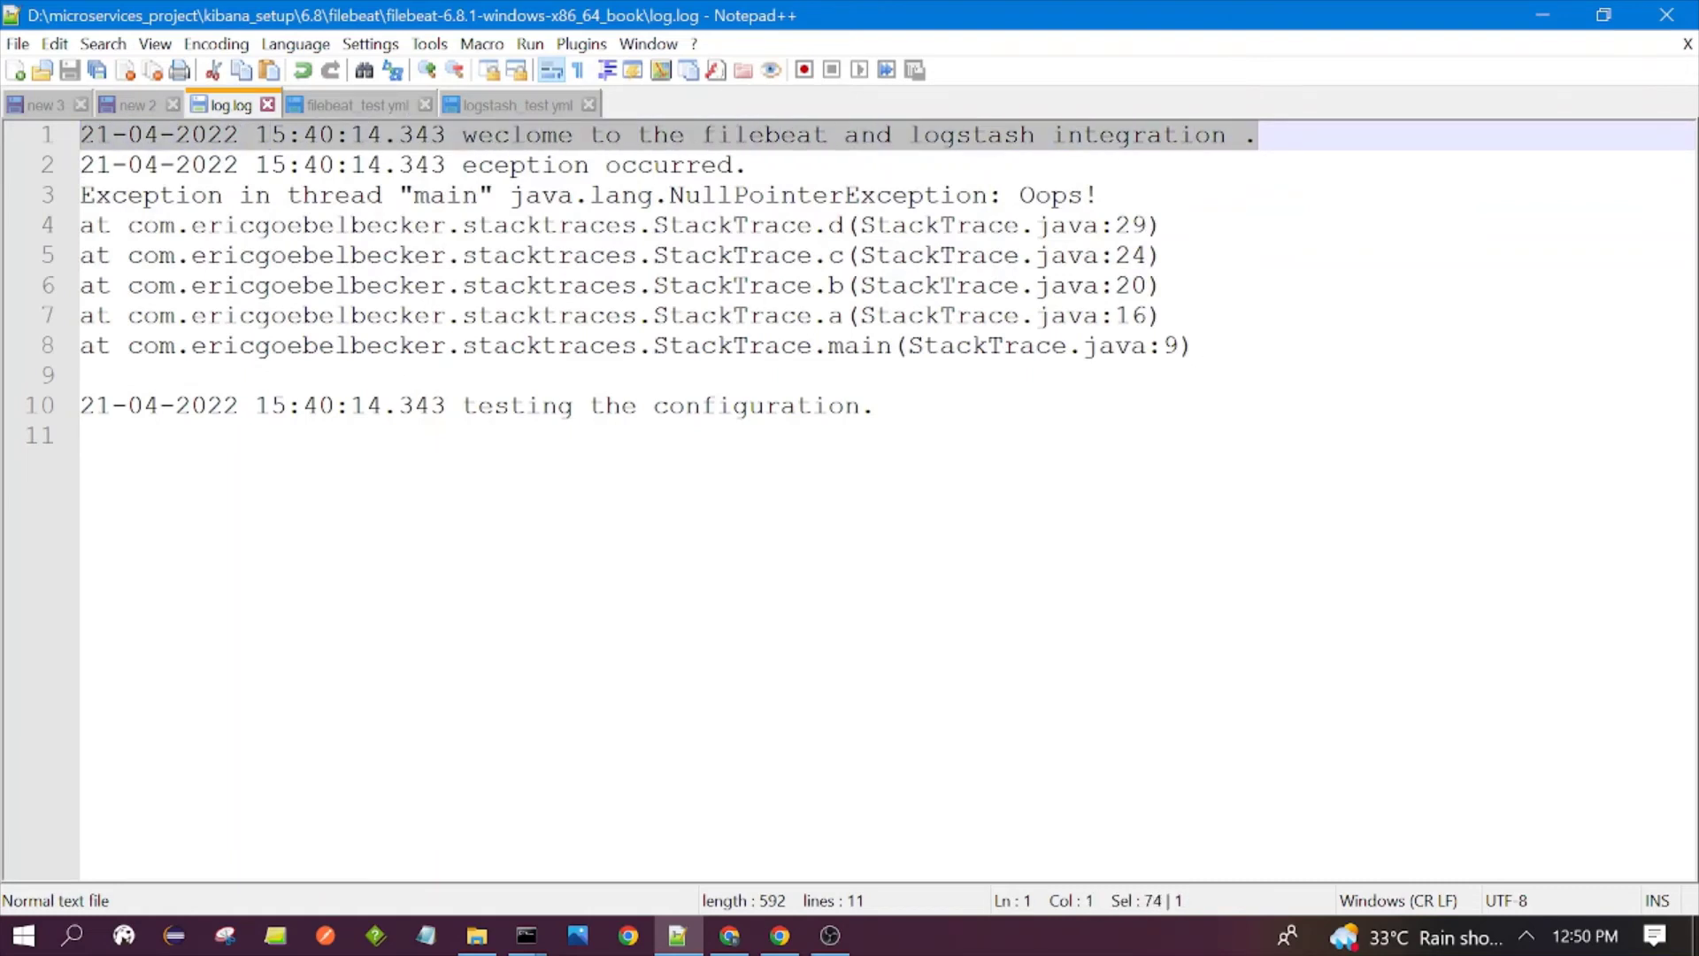
left_click_drag(1194, 347, 82, 177)
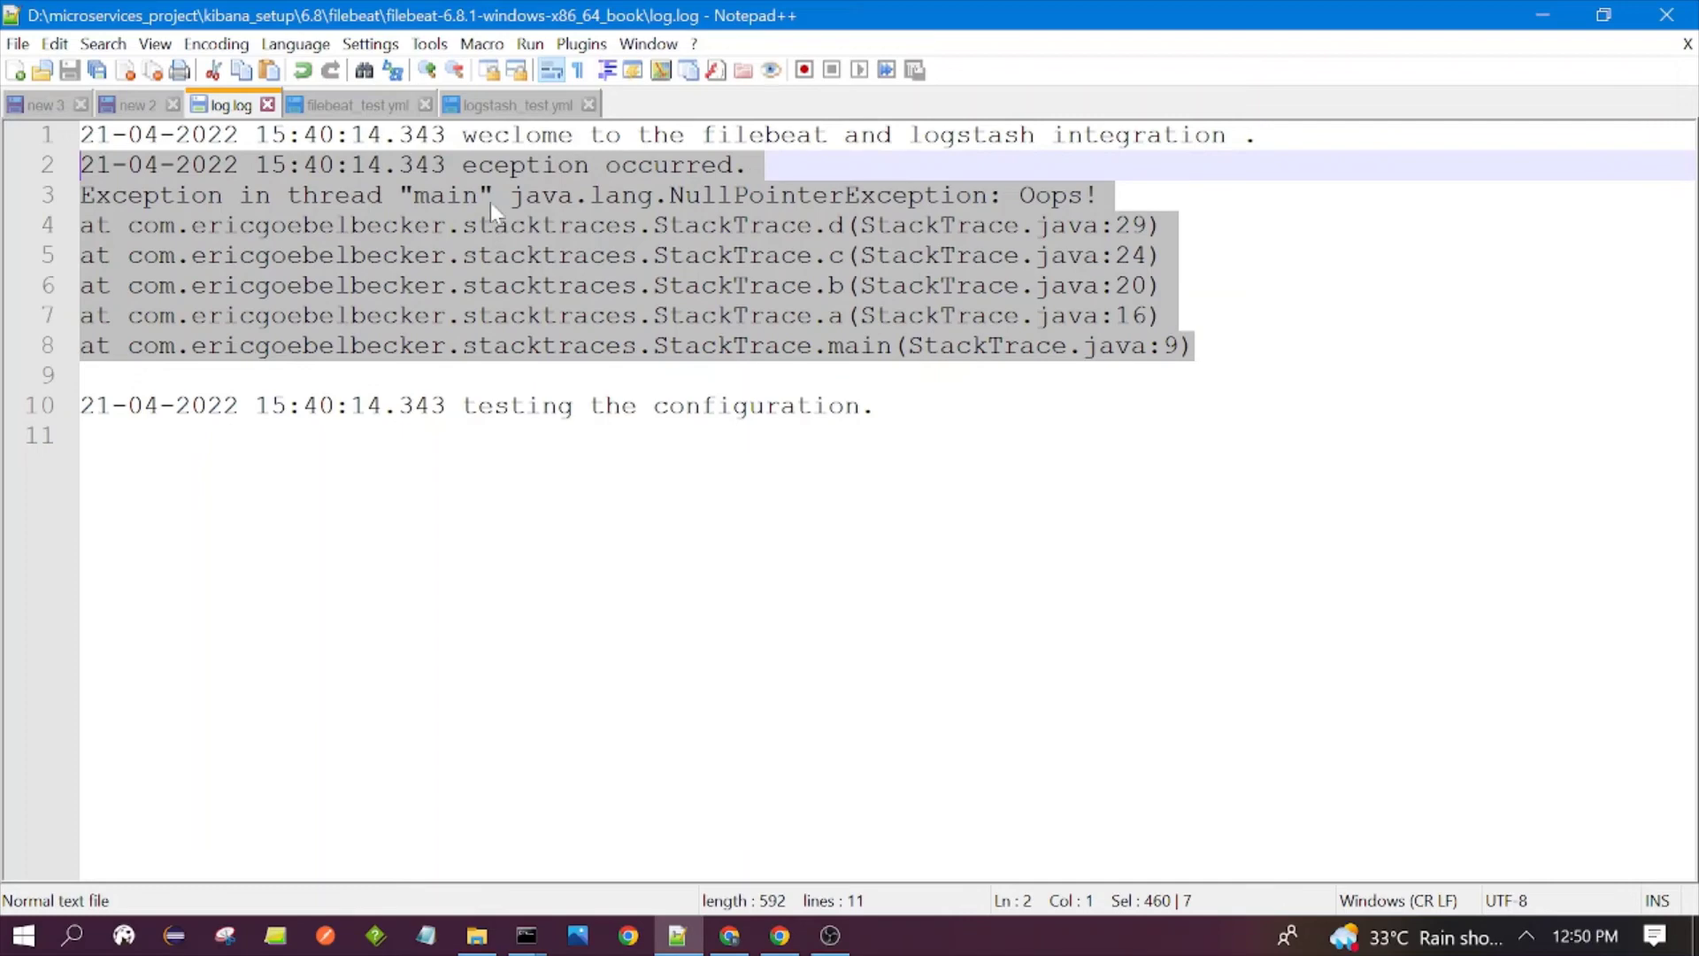
left_click(375, 108)
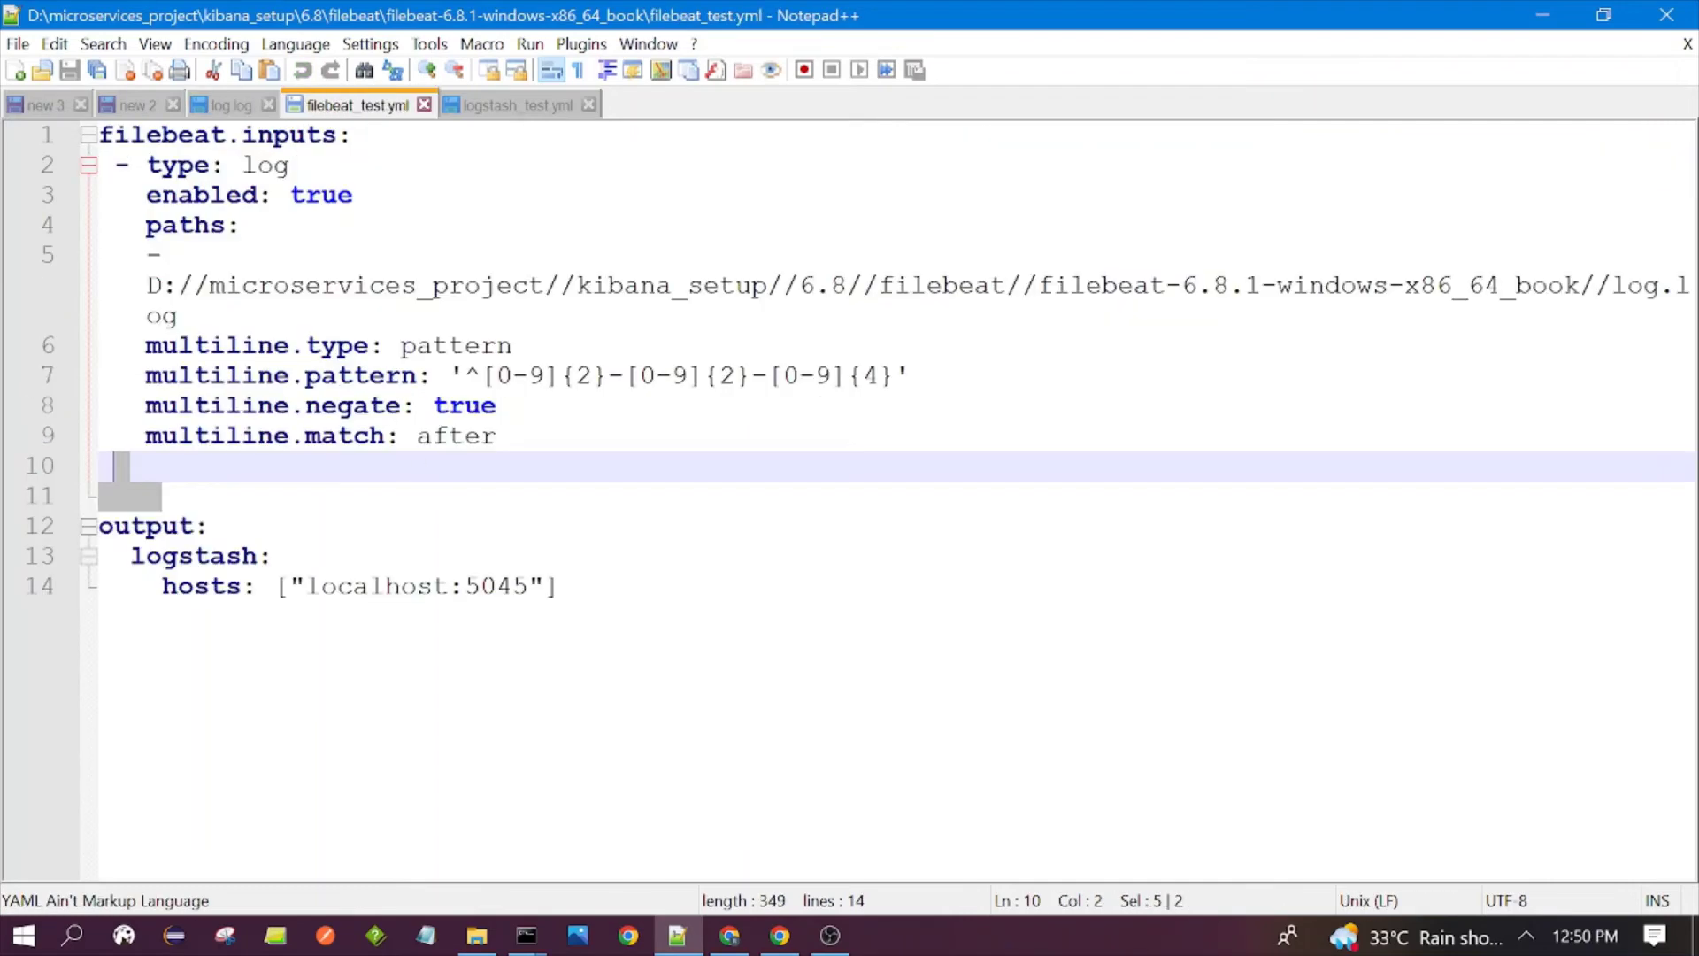
left_click_drag(121, 466, 145, 345)
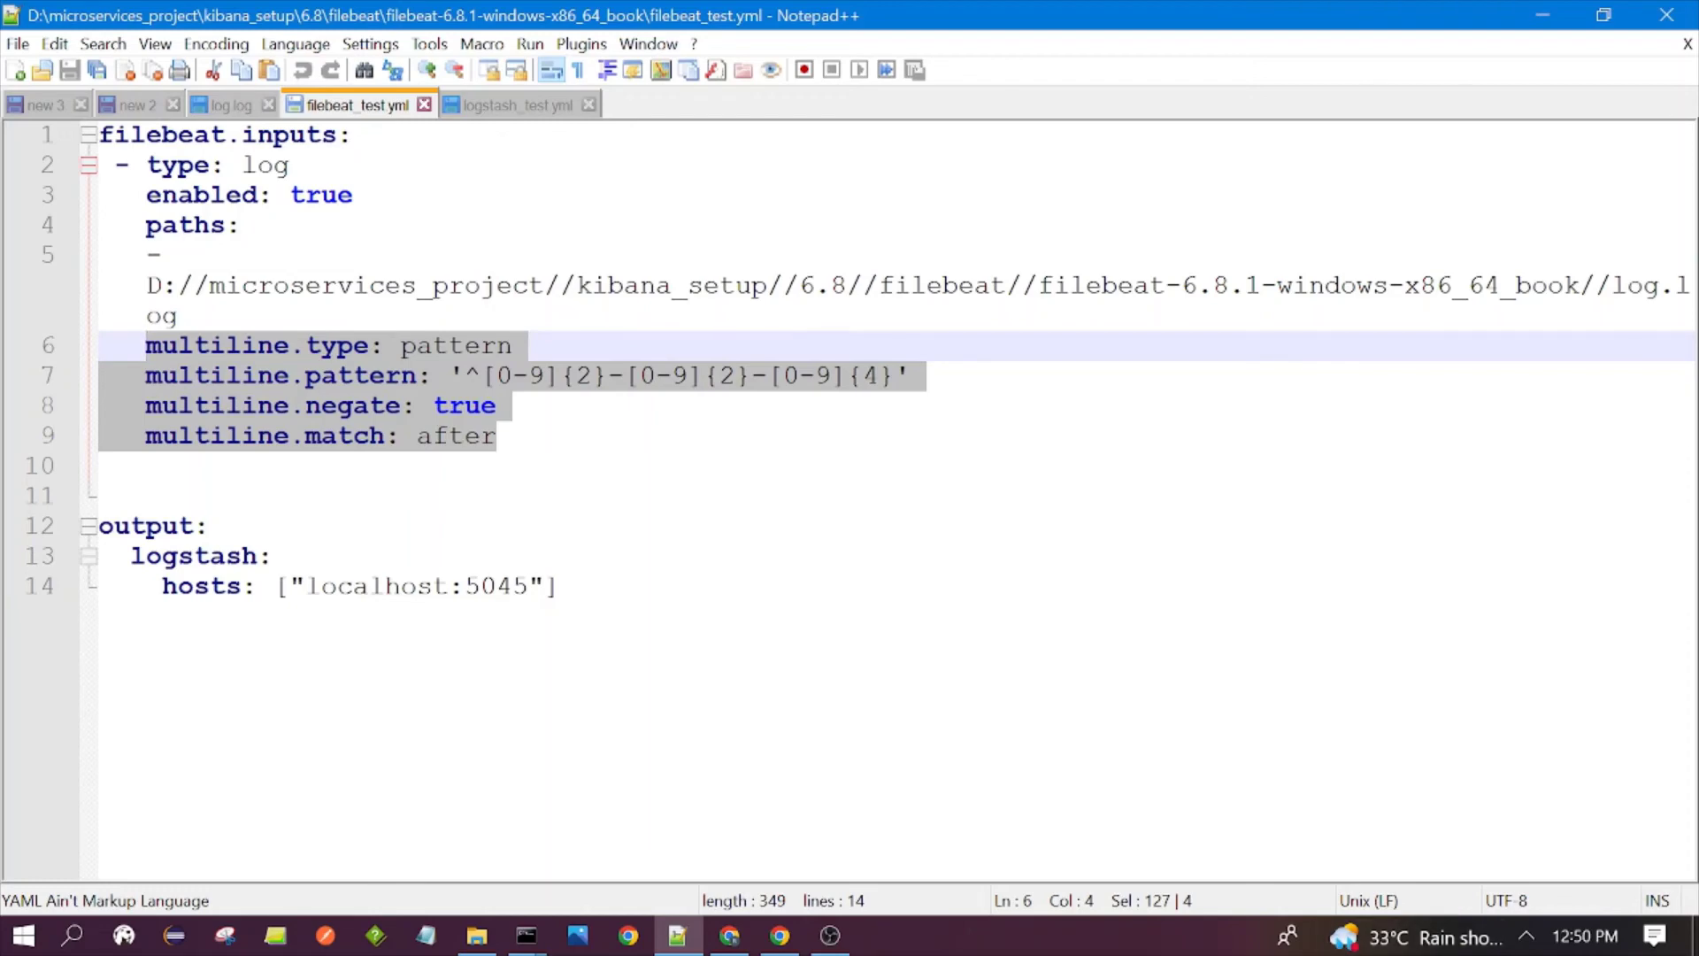
left_click(497, 442)
left_click(234, 105)
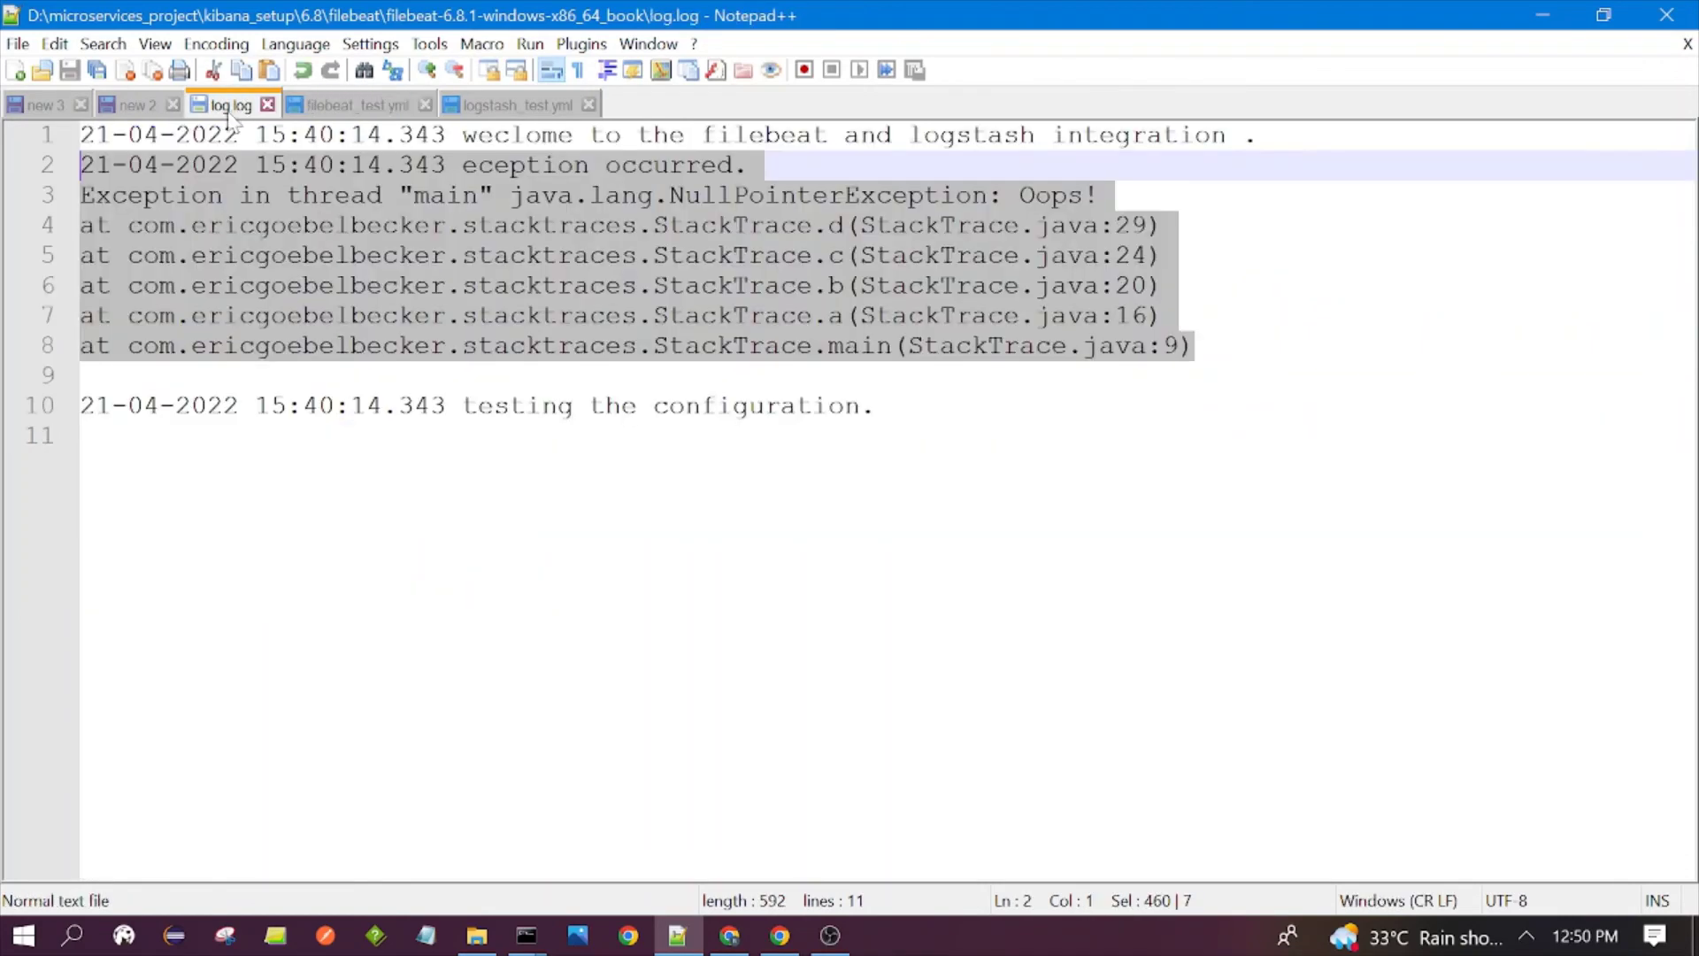
left_click(784, 352)
left_click_drag(1196, 349, 60, 204)
left_click(455, 228)
left_click(1177, 316)
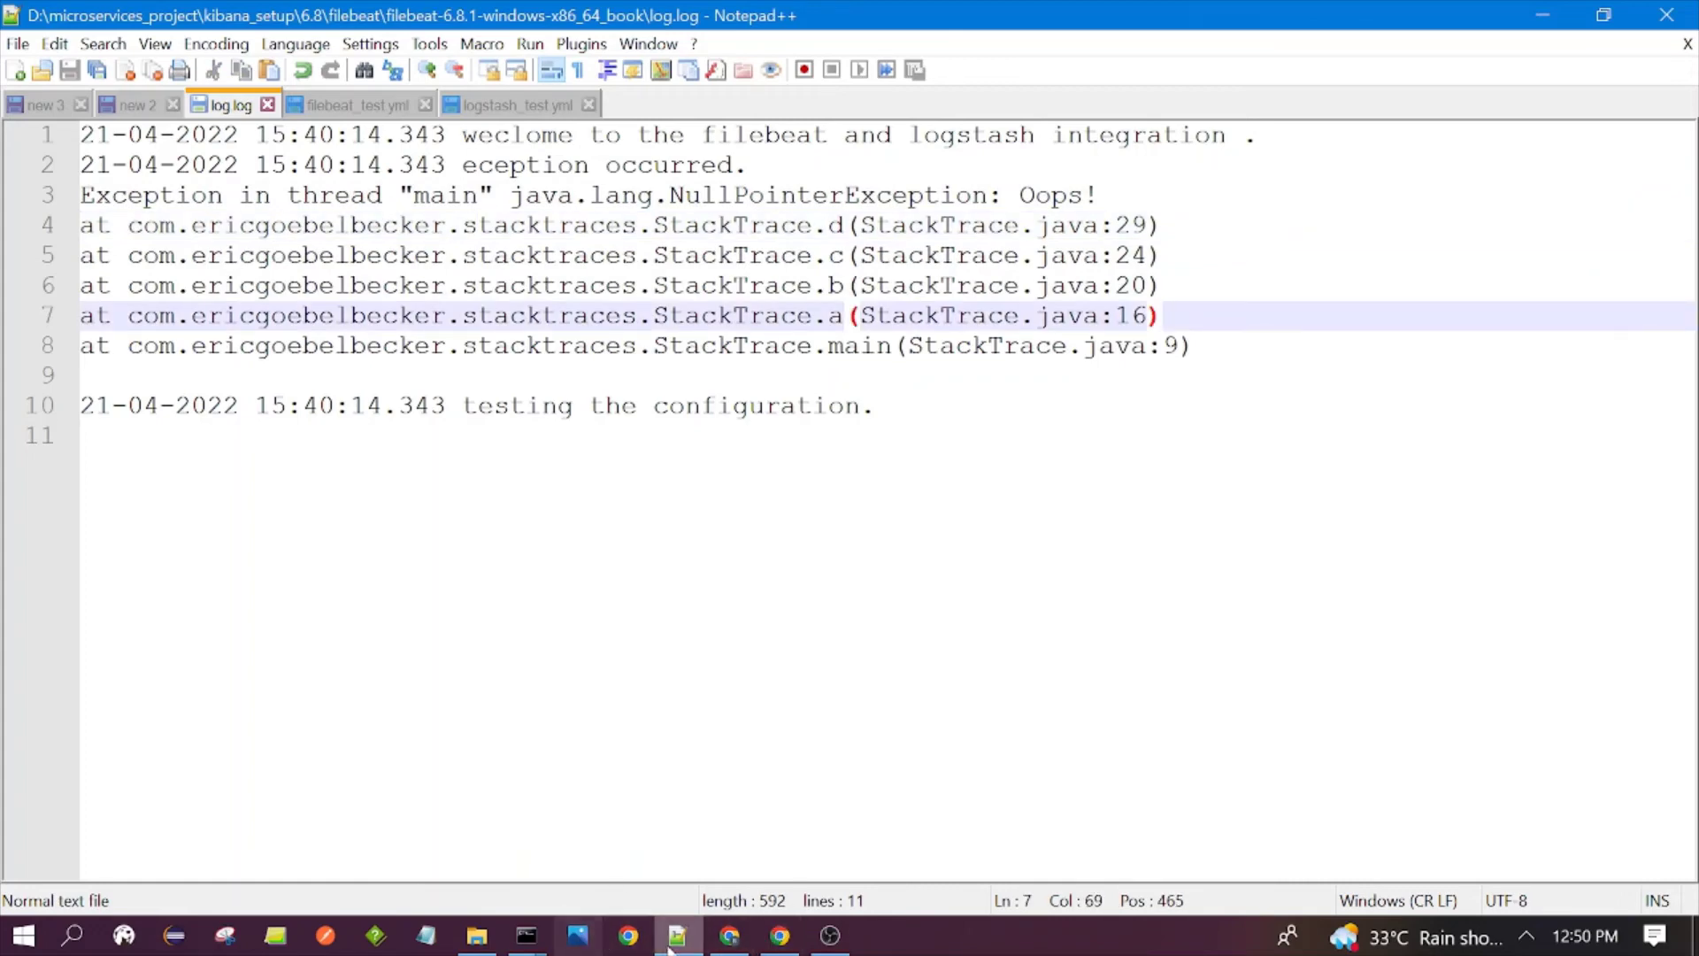
left_click(729, 935)
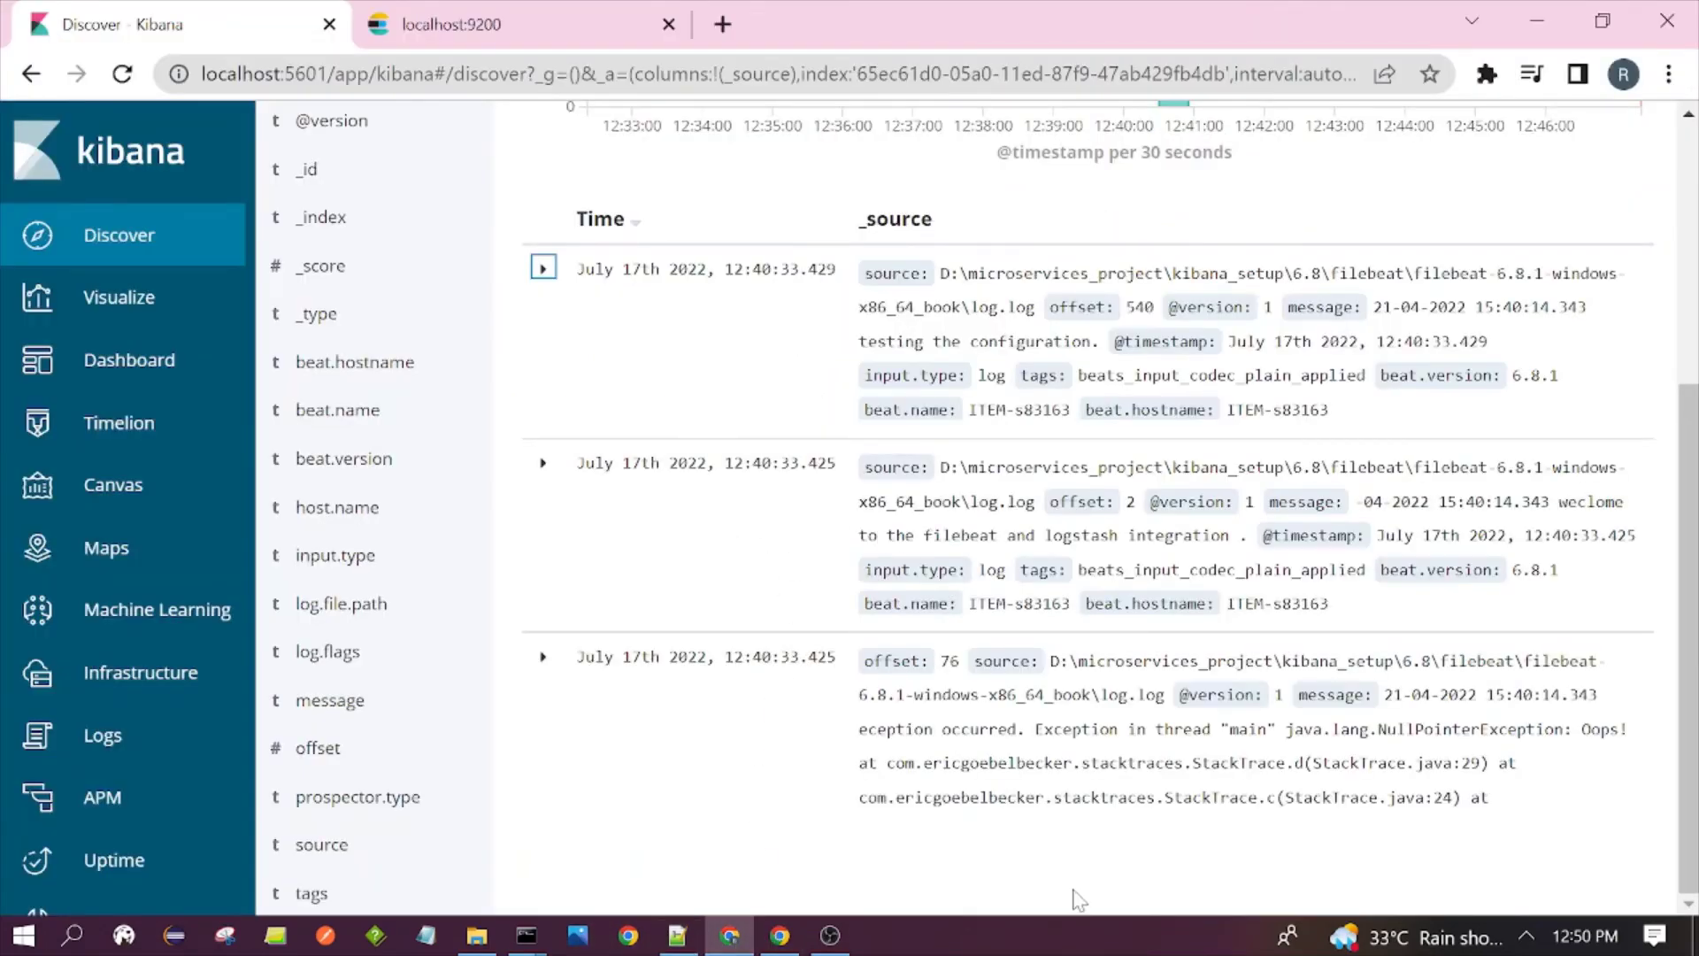
- Expand the exception event, select its multiline message, then bring the Elasticsearch console forward
left_click(543, 657)
scroll(1088, 504, "down", 10)
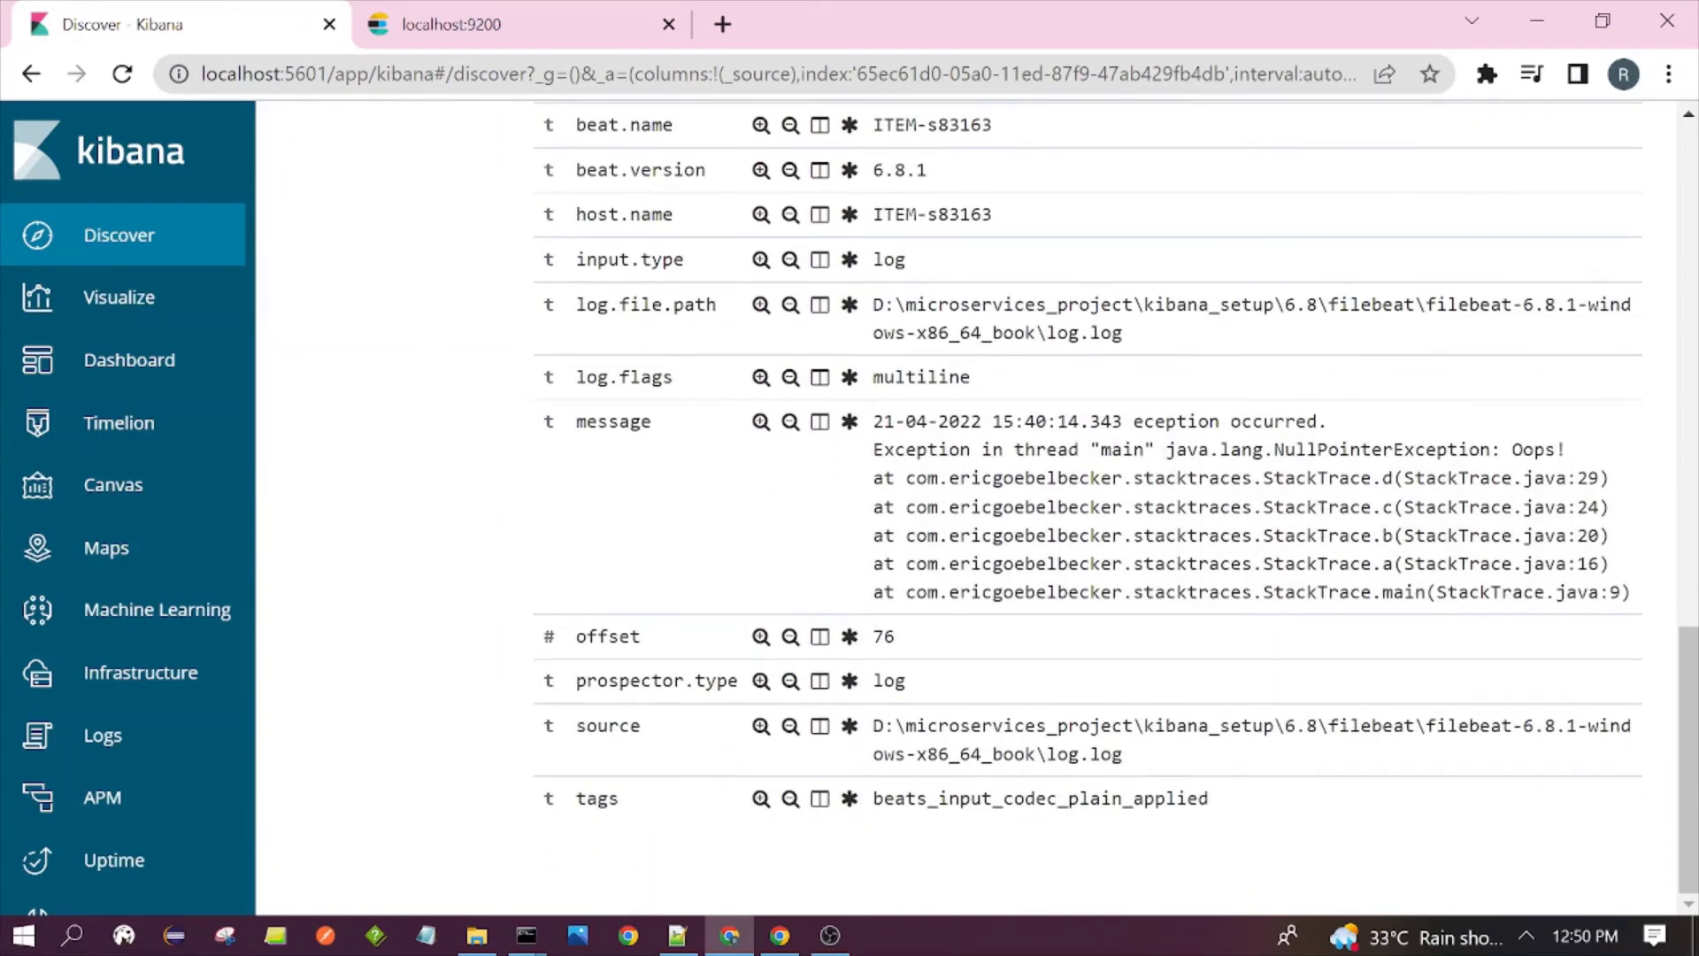
left_click_drag(874, 415, 1644, 607)
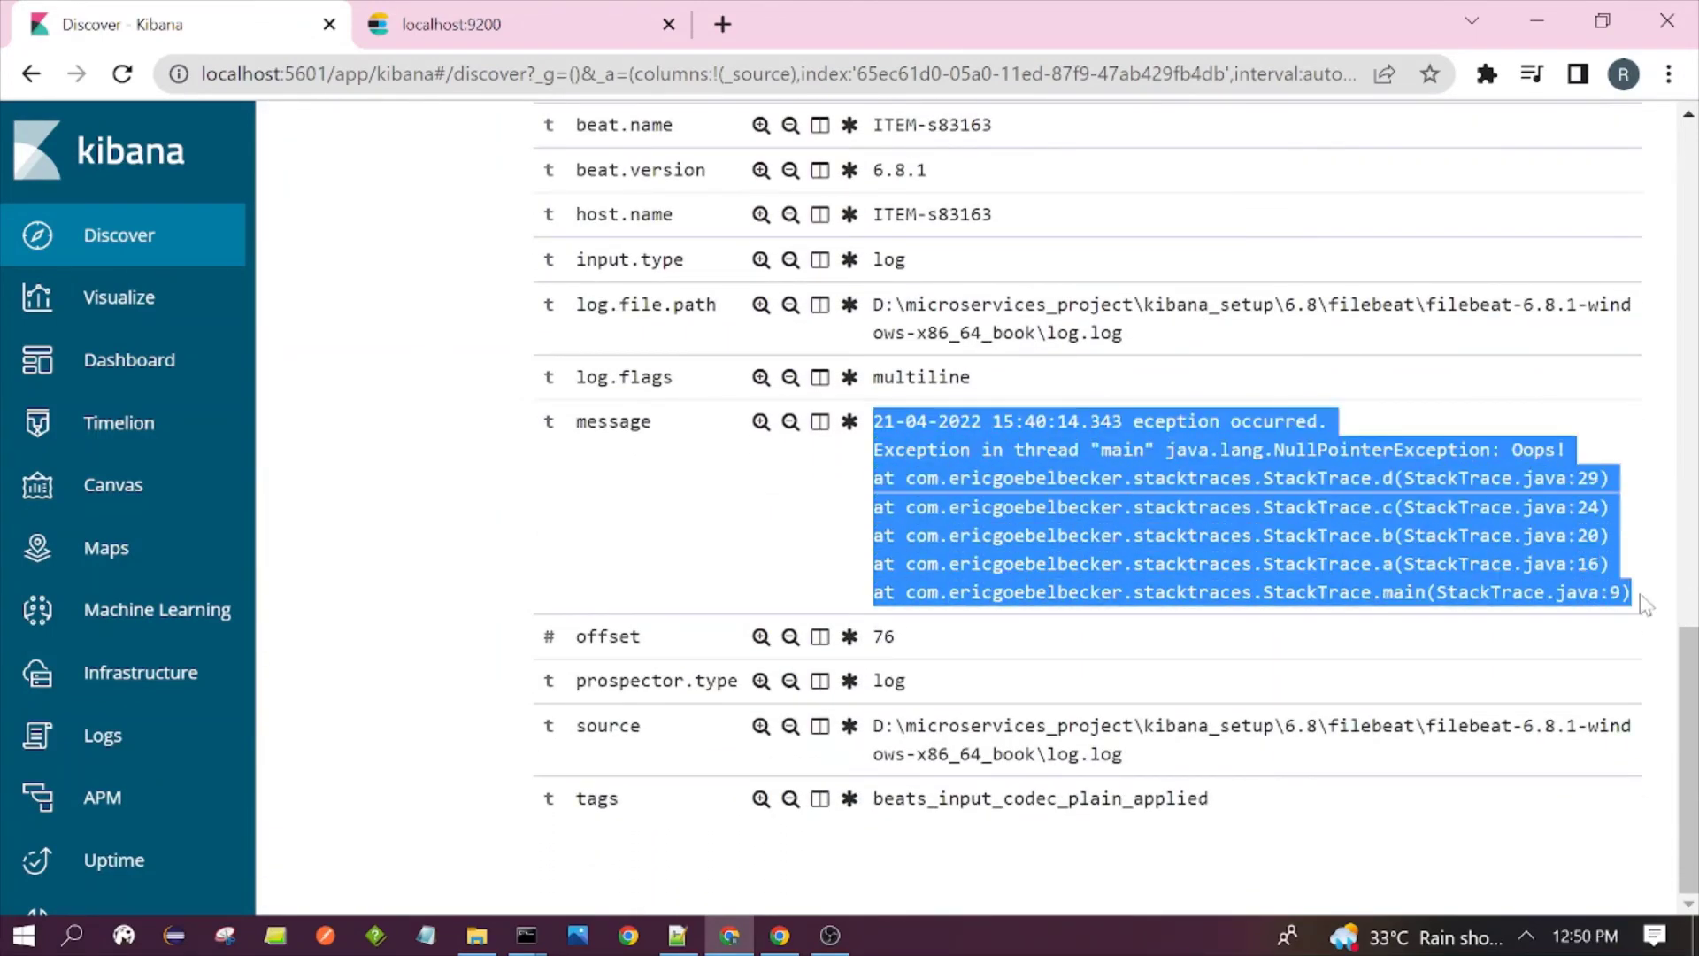
left_click(526, 935)
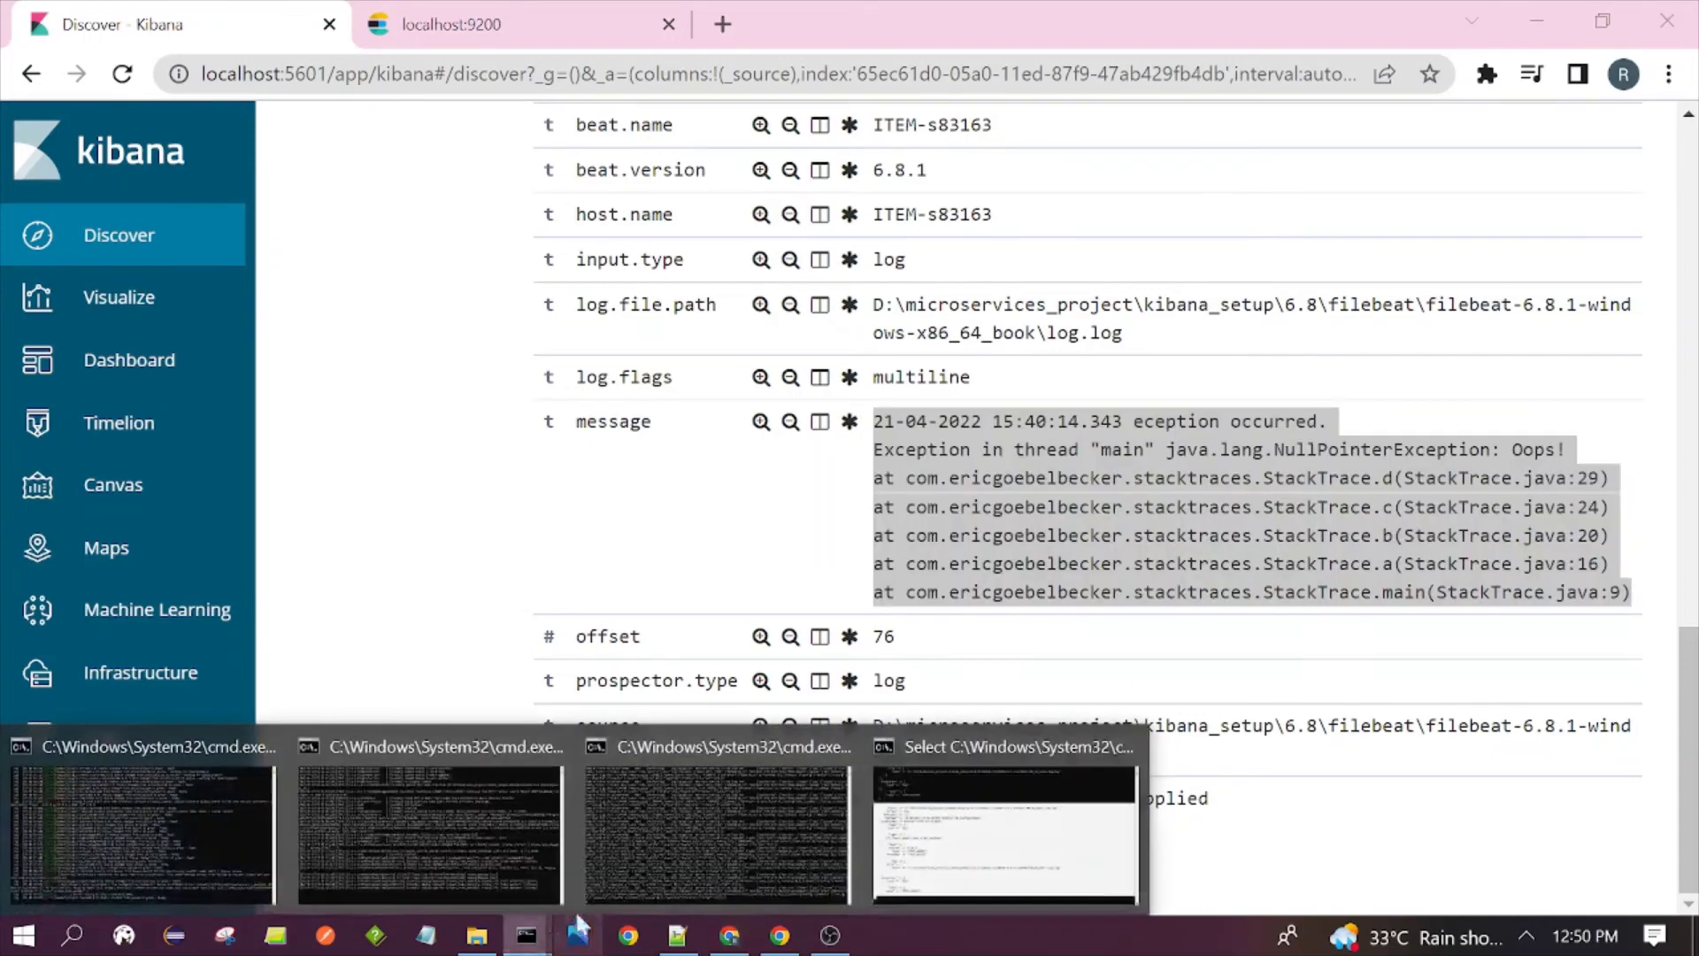
left_click(662, 828)
- Inspect the combined exception message in the Logstash console output, then return to log.log
left_click(526, 935)
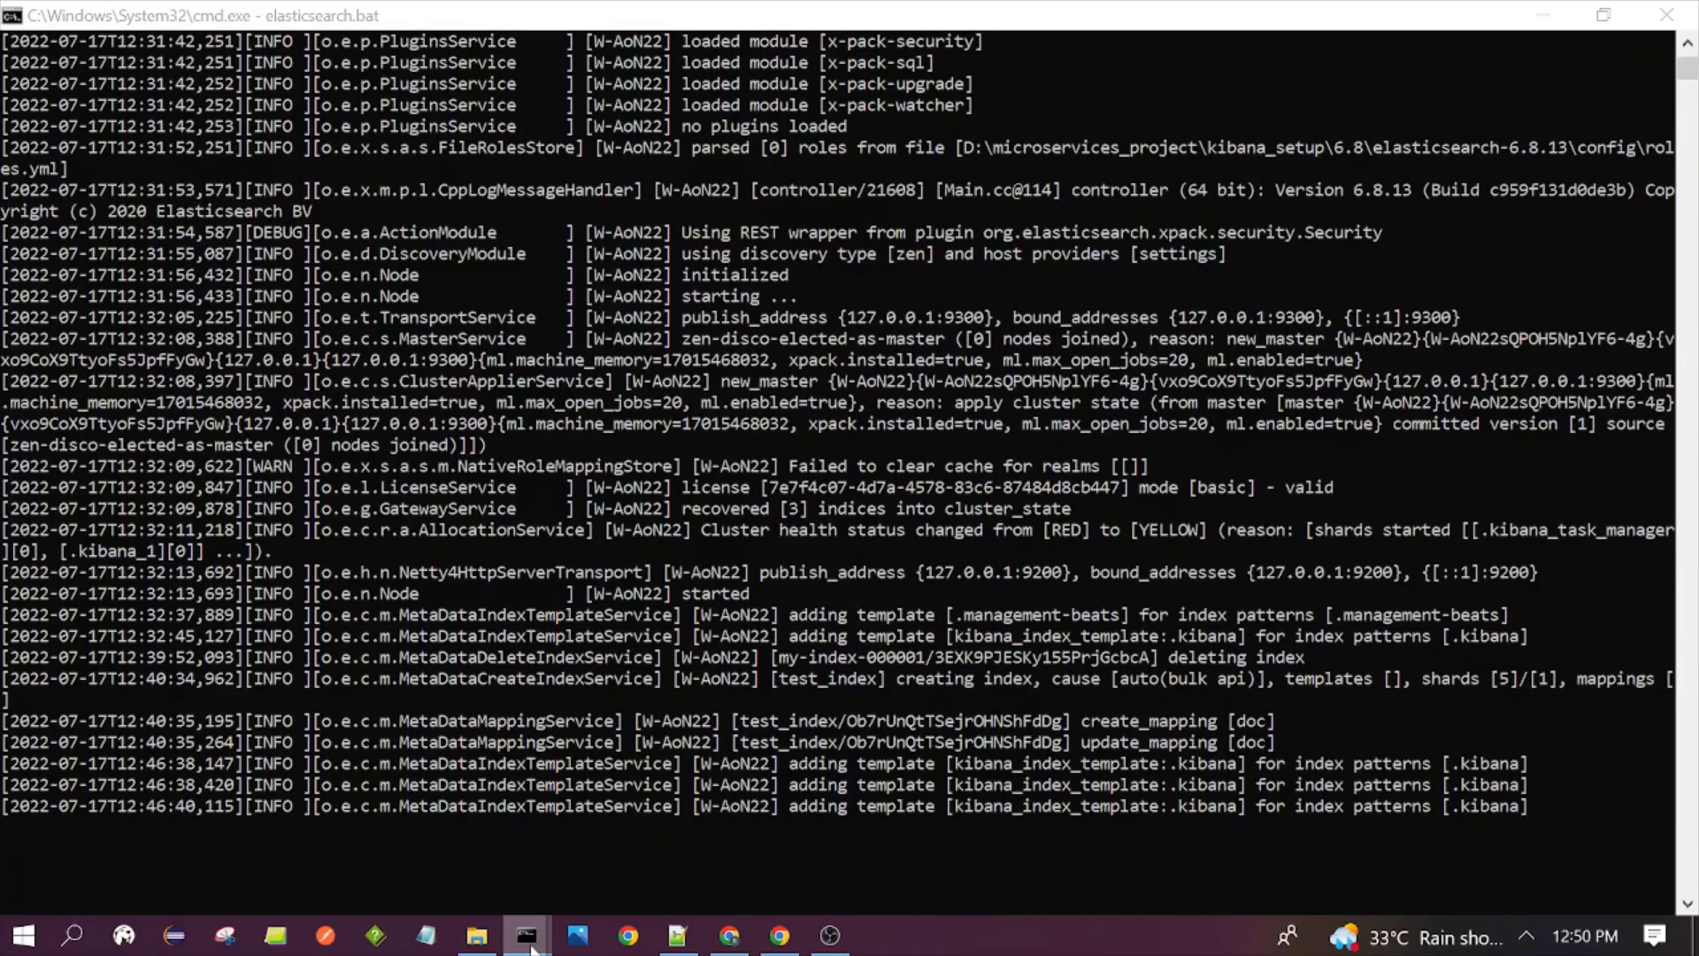
left_click(986, 821)
scroll(527, 520, "up", 12)
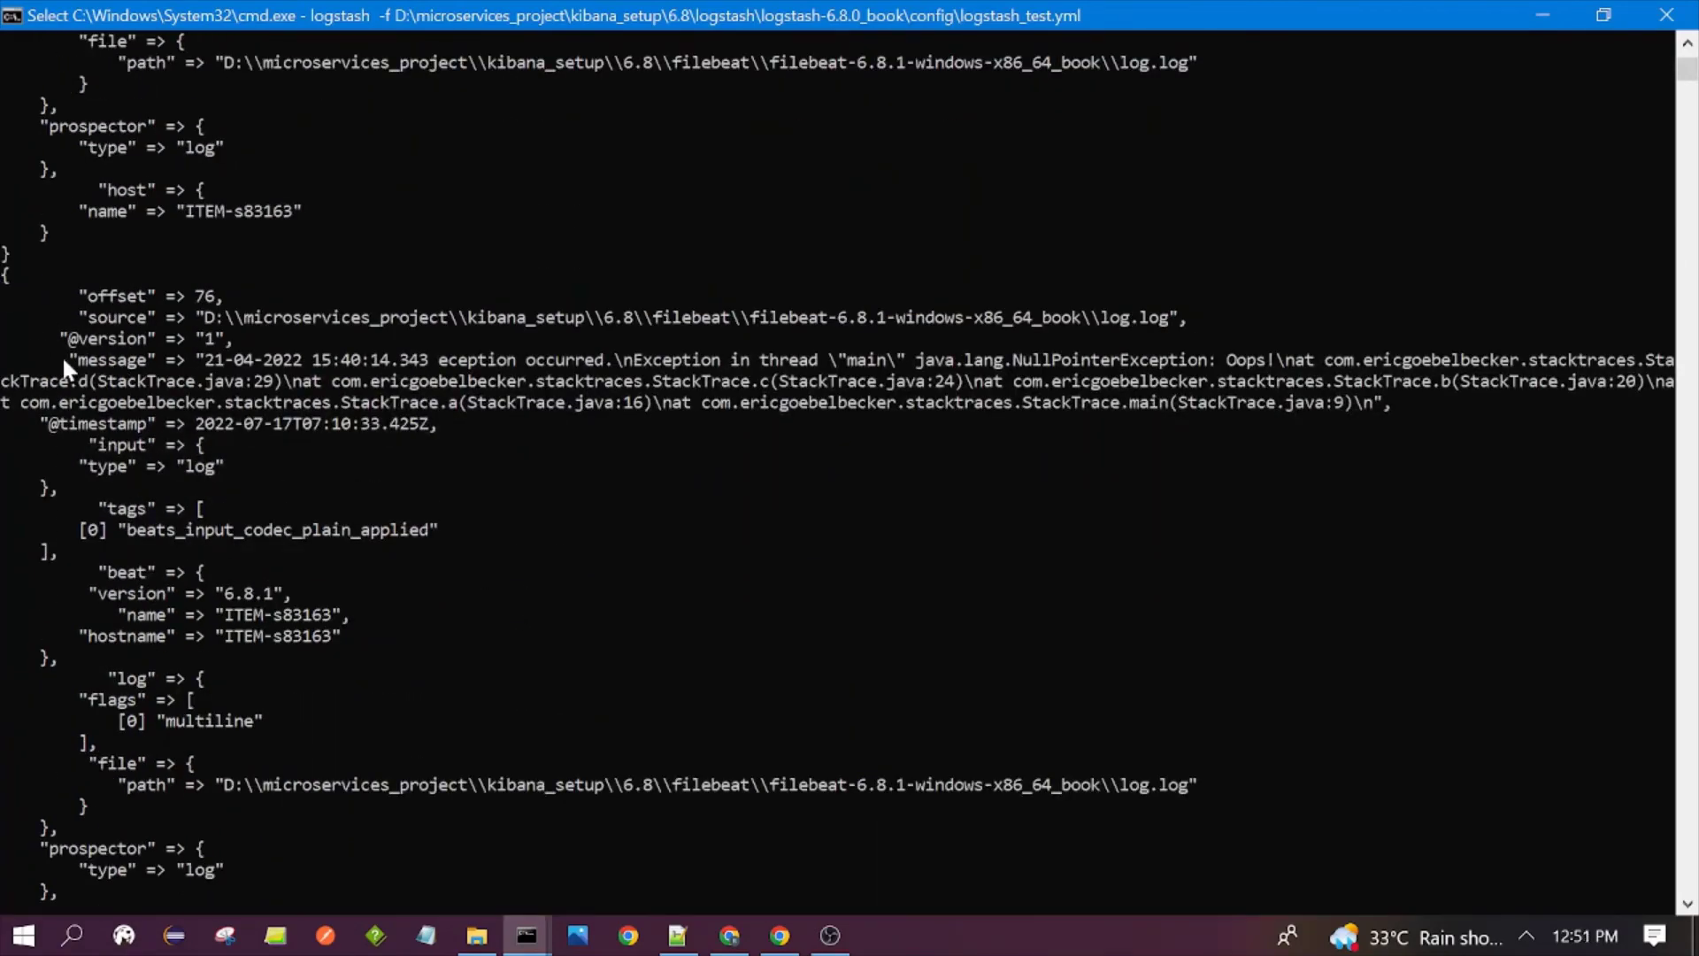
left_click_drag(62, 353, 455, 429)
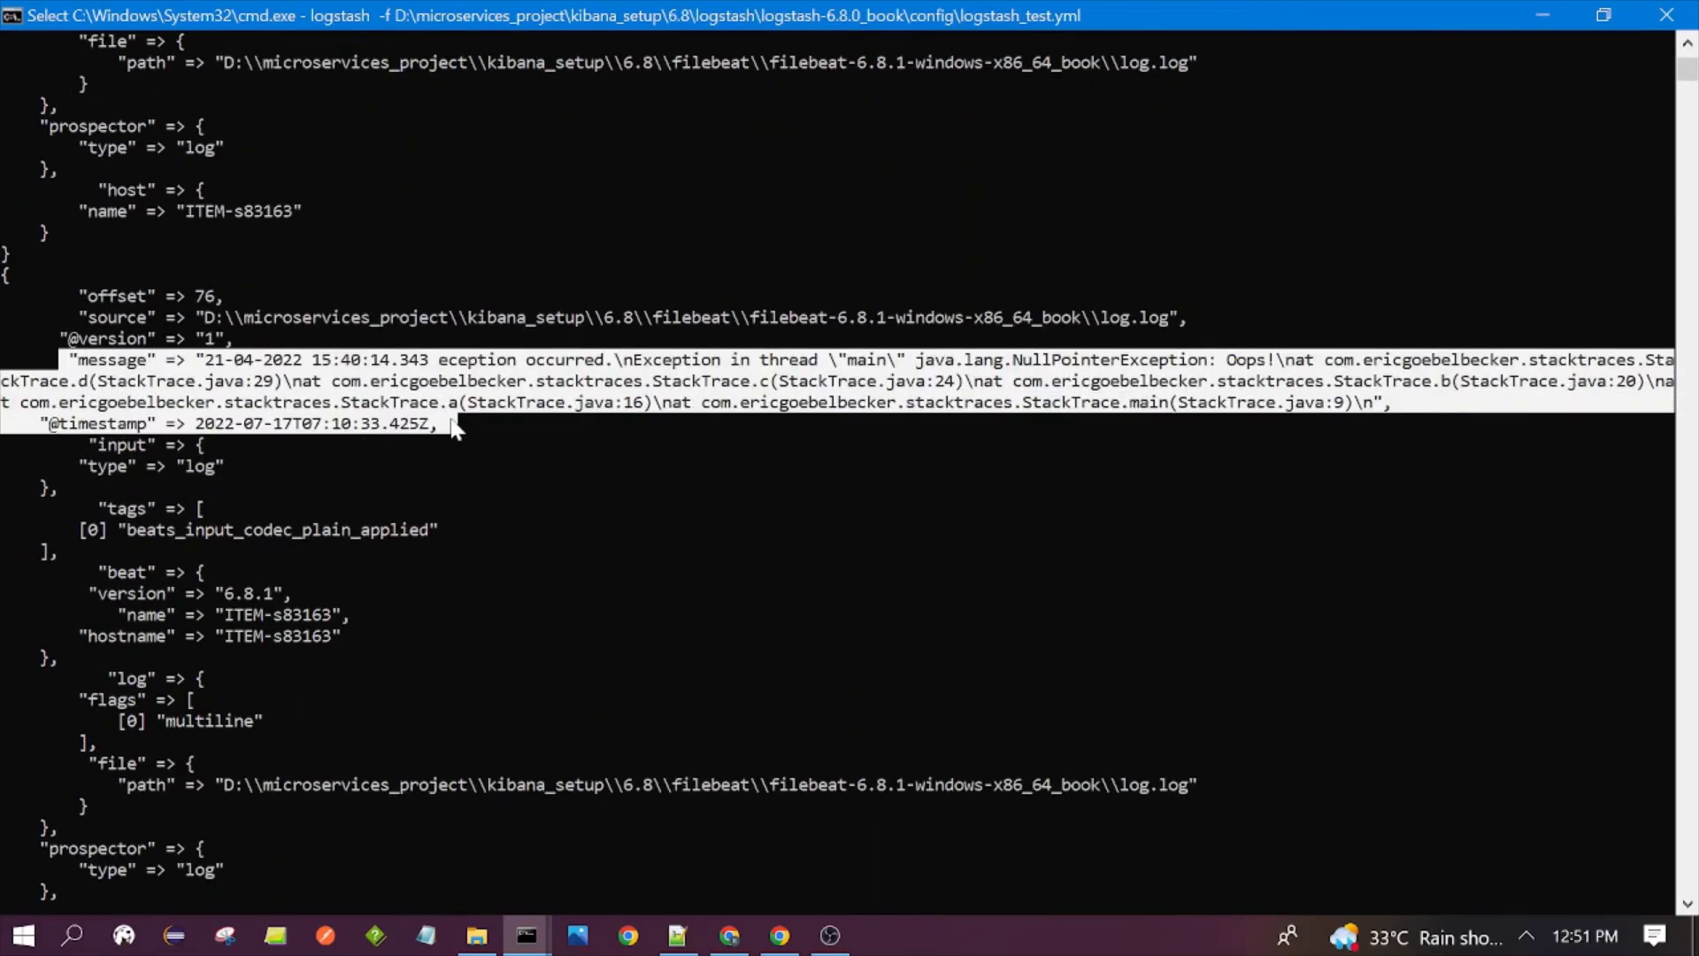
left_click(317, 383)
left_click_drag(62, 358, 446, 435)
left_click(170, 381)
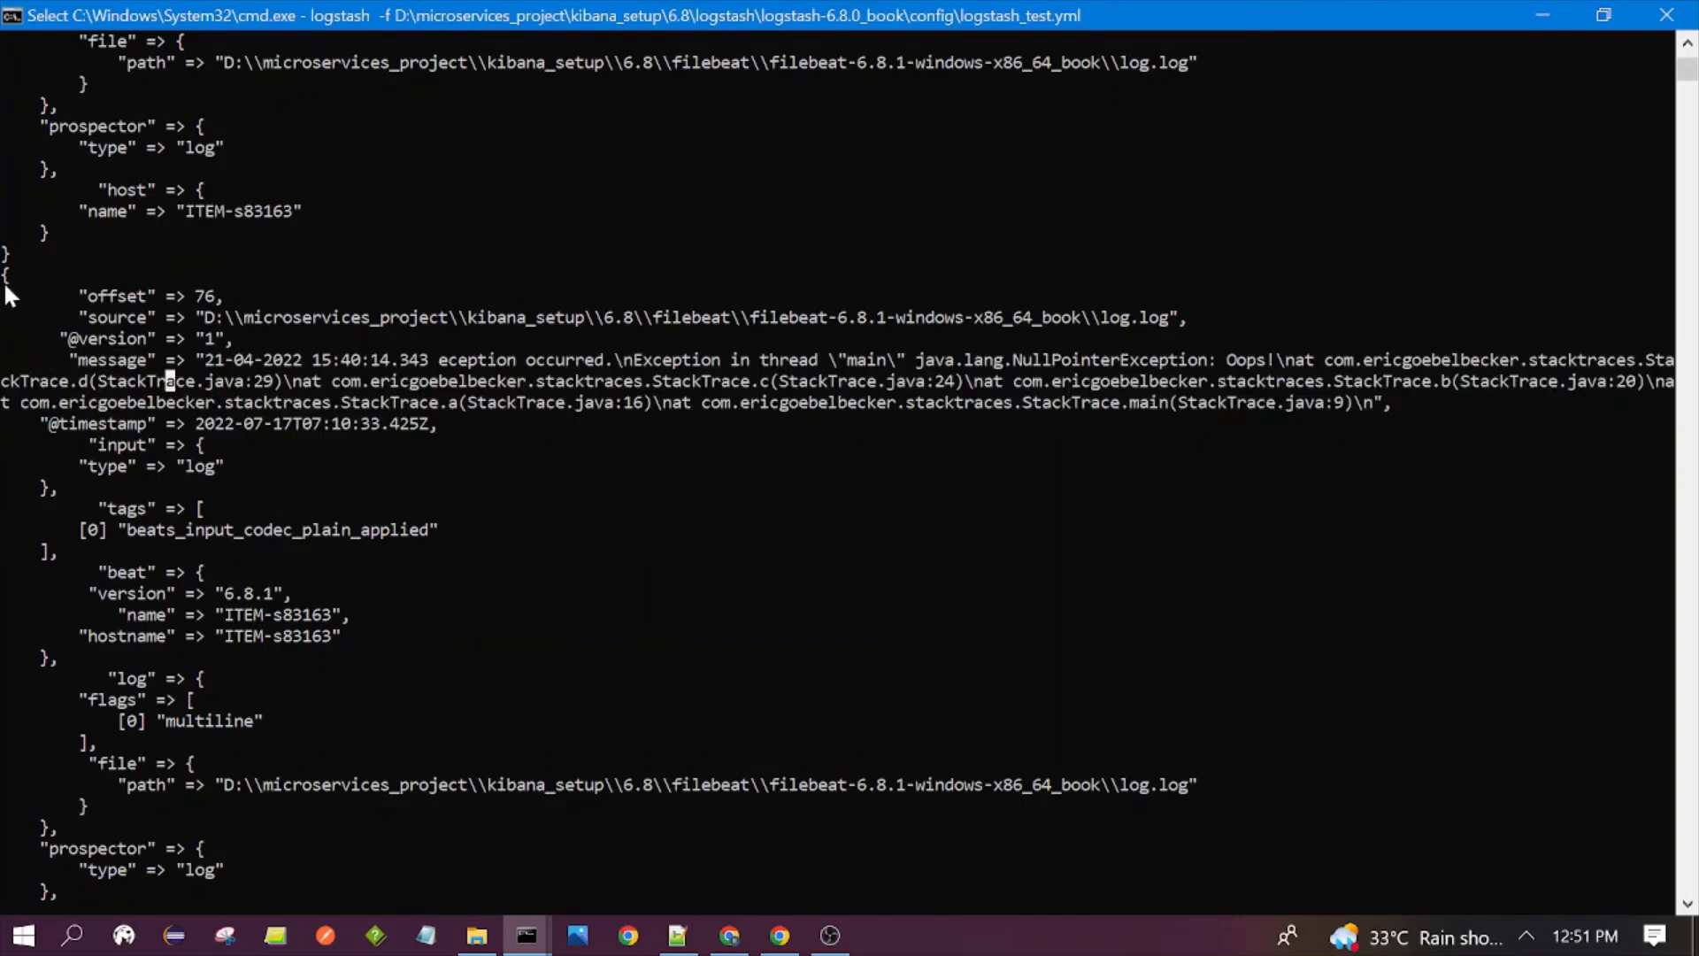
left_click_drag(4, 280, 7, 612)
key("alt+Tab")
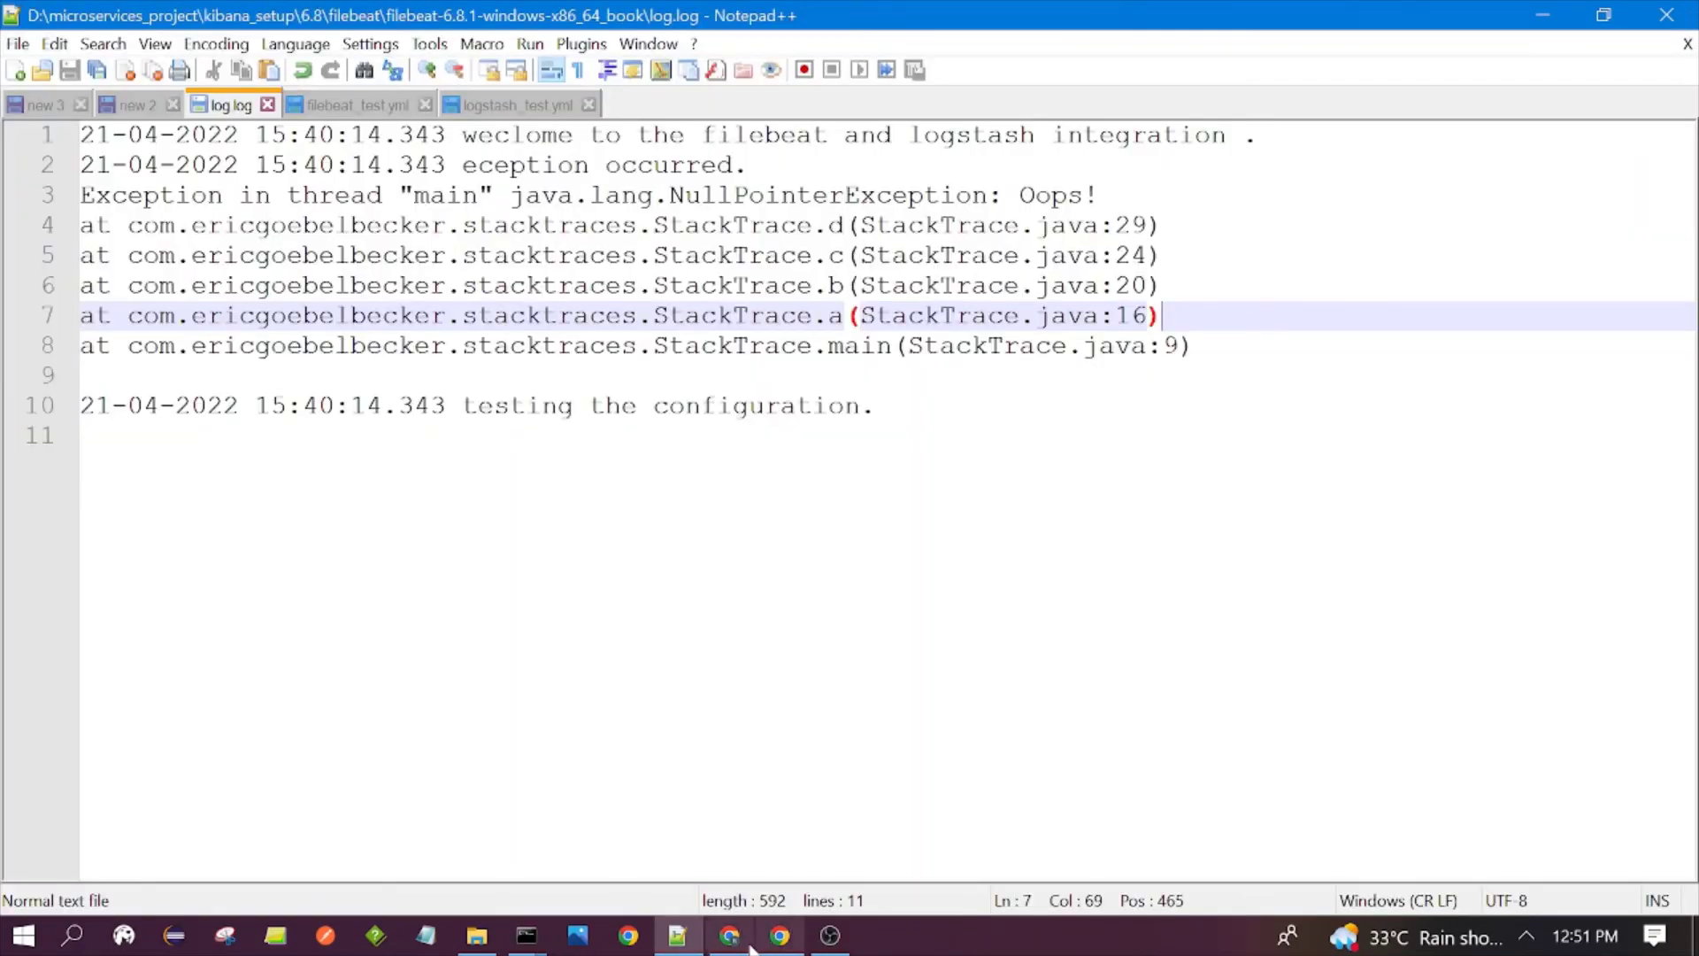
- Place the caret on empty line 9 of log.log, then return to Kibana Discover
mouse_move(742, 943)
left_click(81, 376)
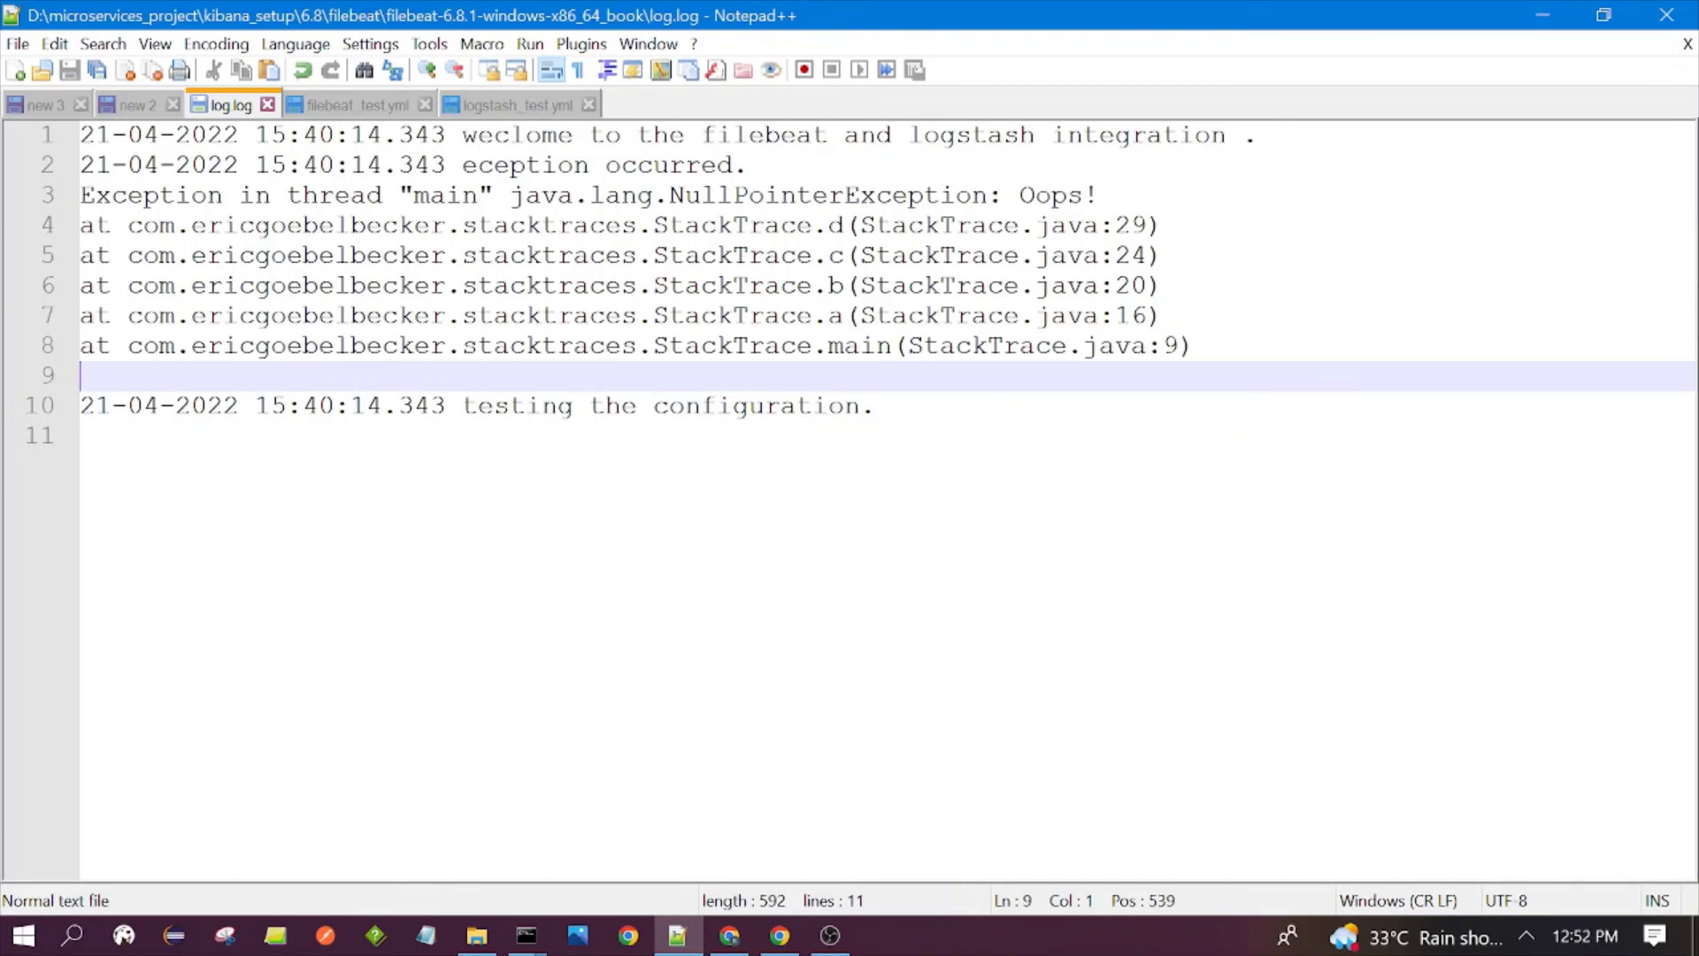
left_click(729, 935)
scroll(659, 486, "down", 3)
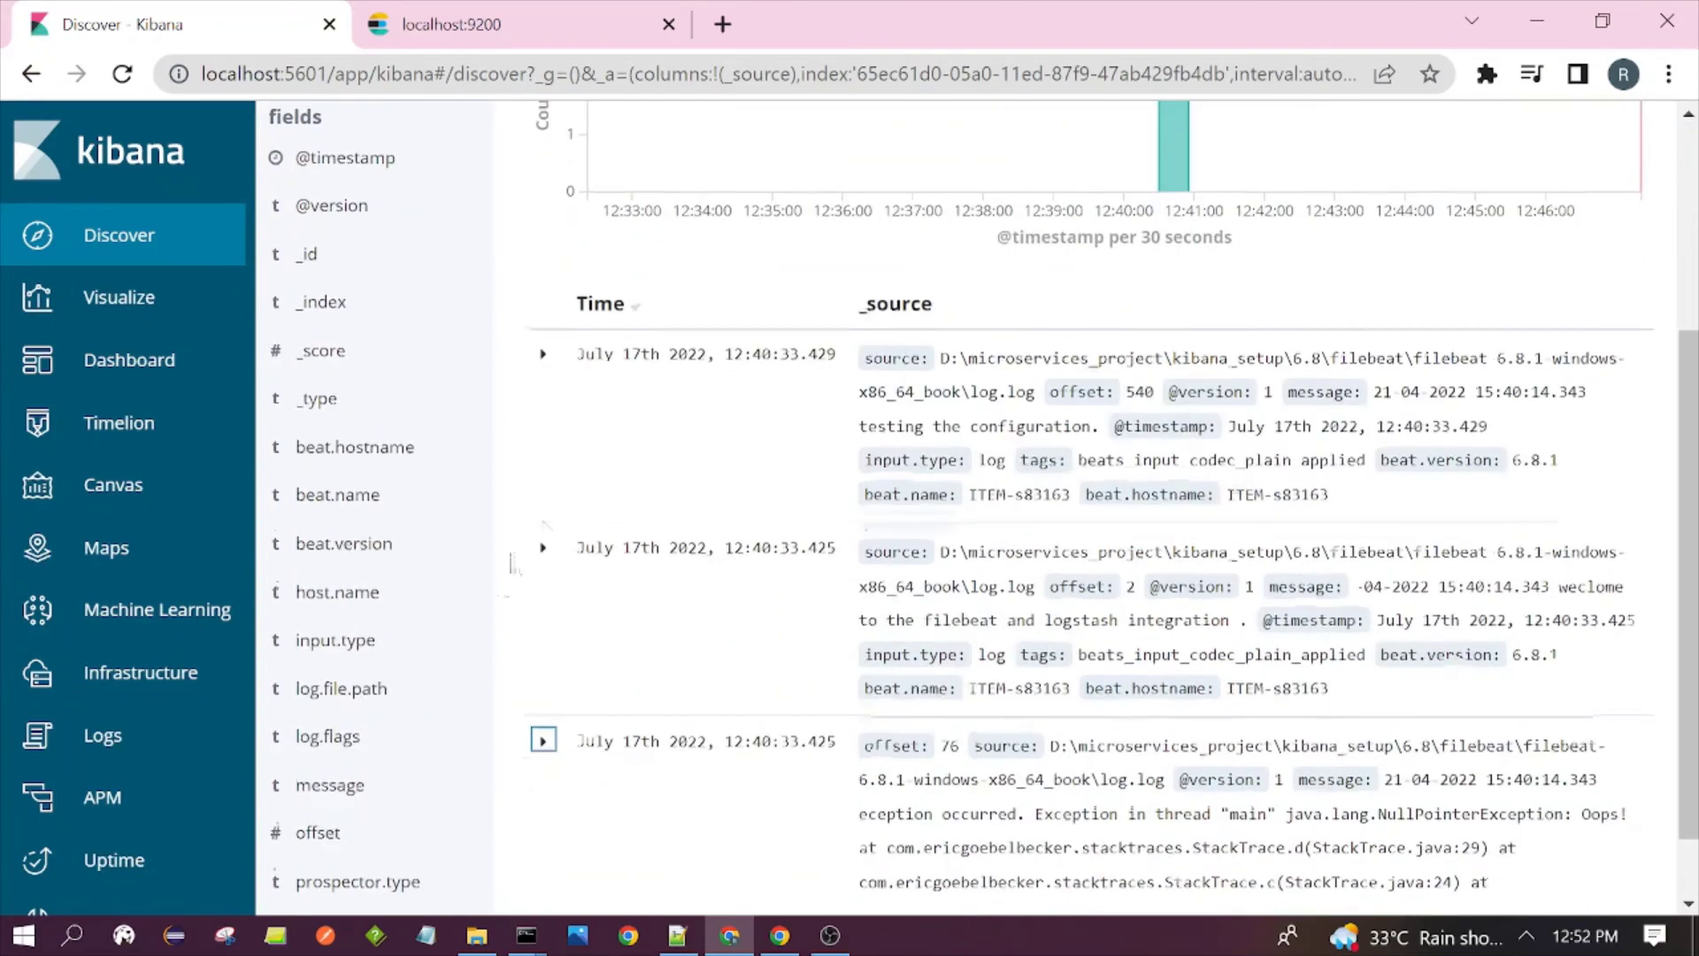
- Scroll through the three test_index hits from the Last 15 minutes in Discover
scroll(513, 565, "up", 3)
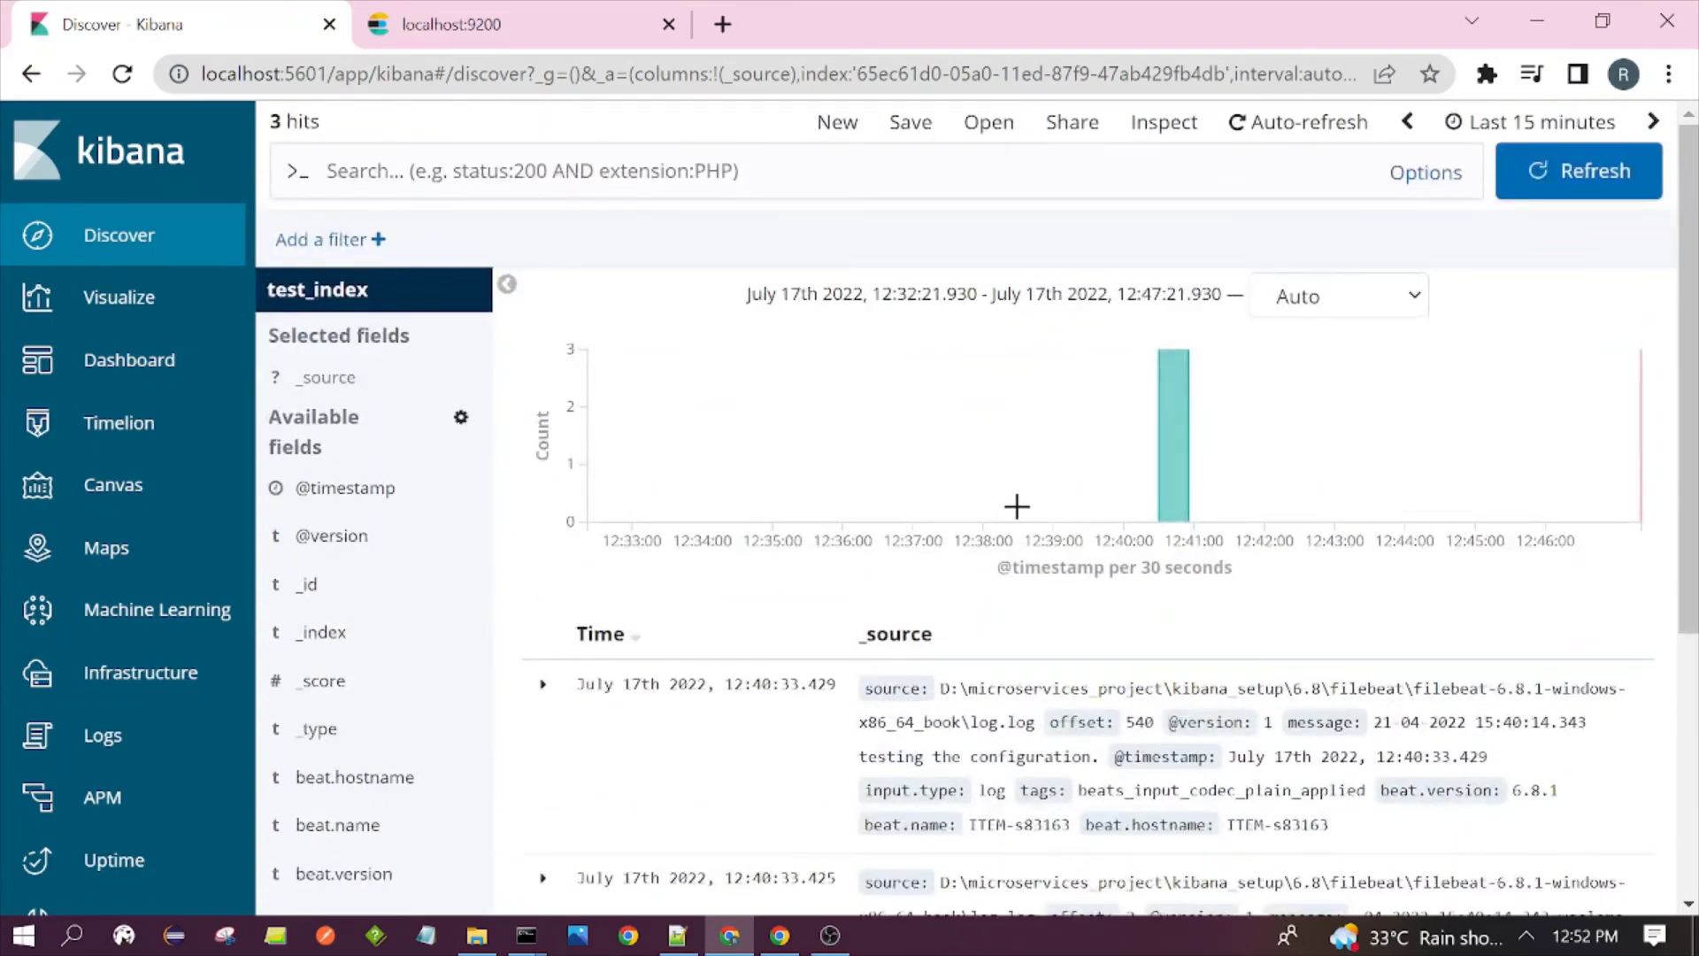
scroll(522, 577, "down", 3)
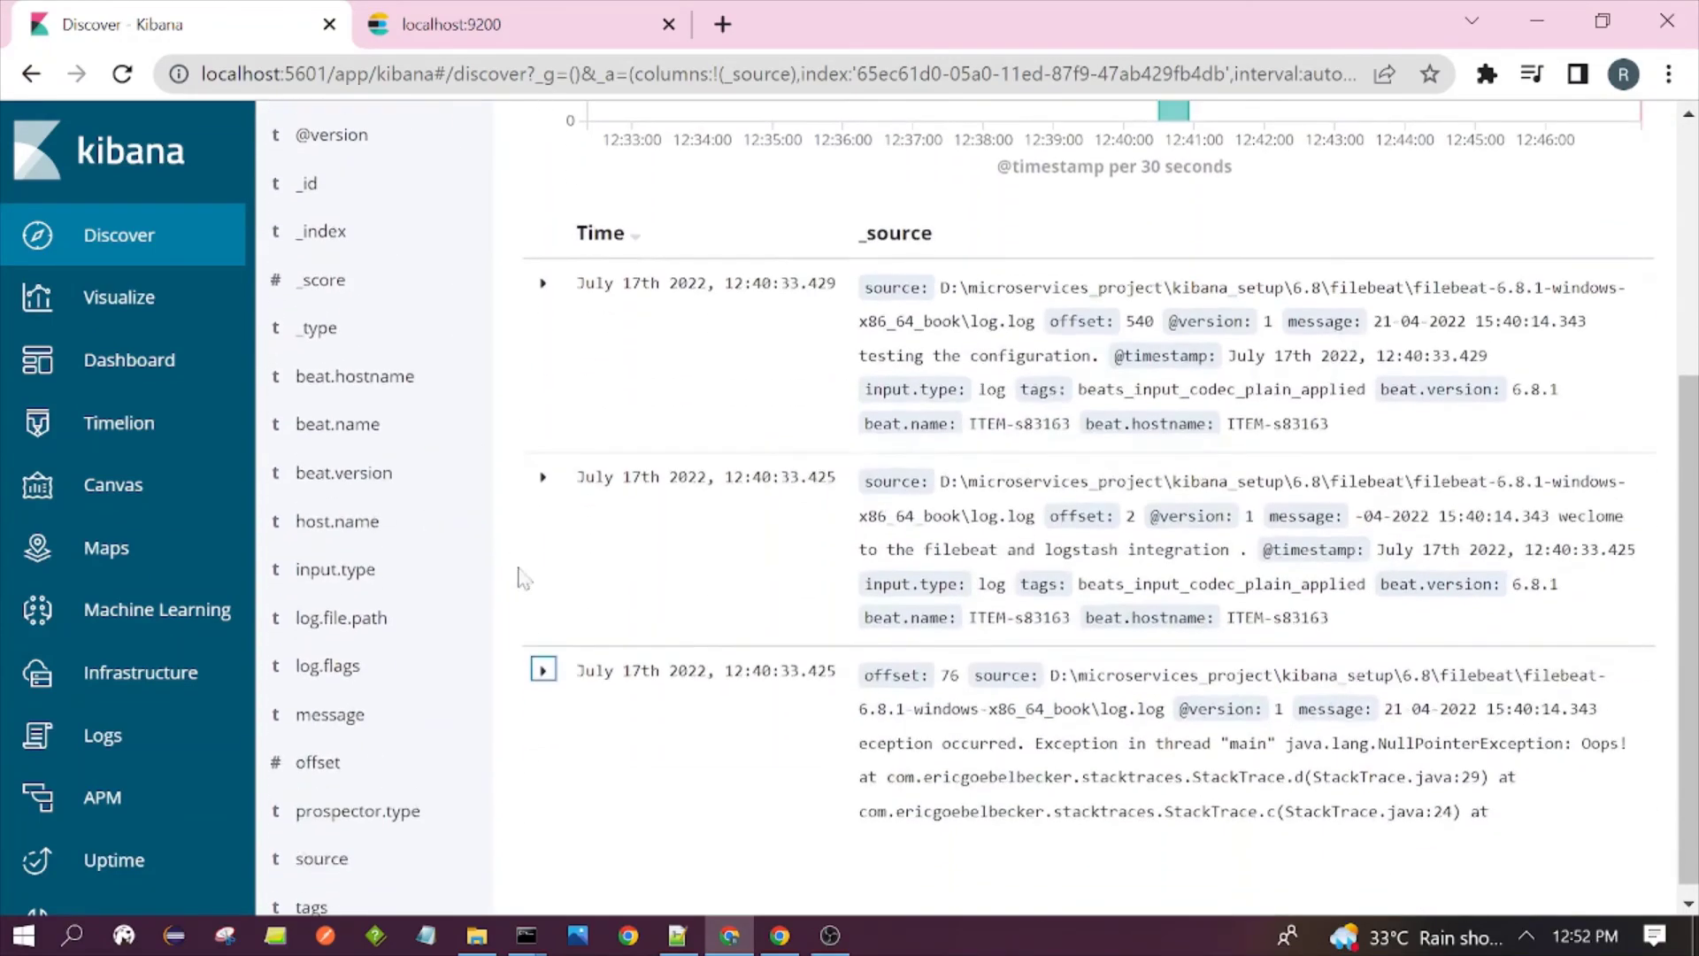
scroll(708, 504, "up", 1)
scroll(637, 469, "down", 1)
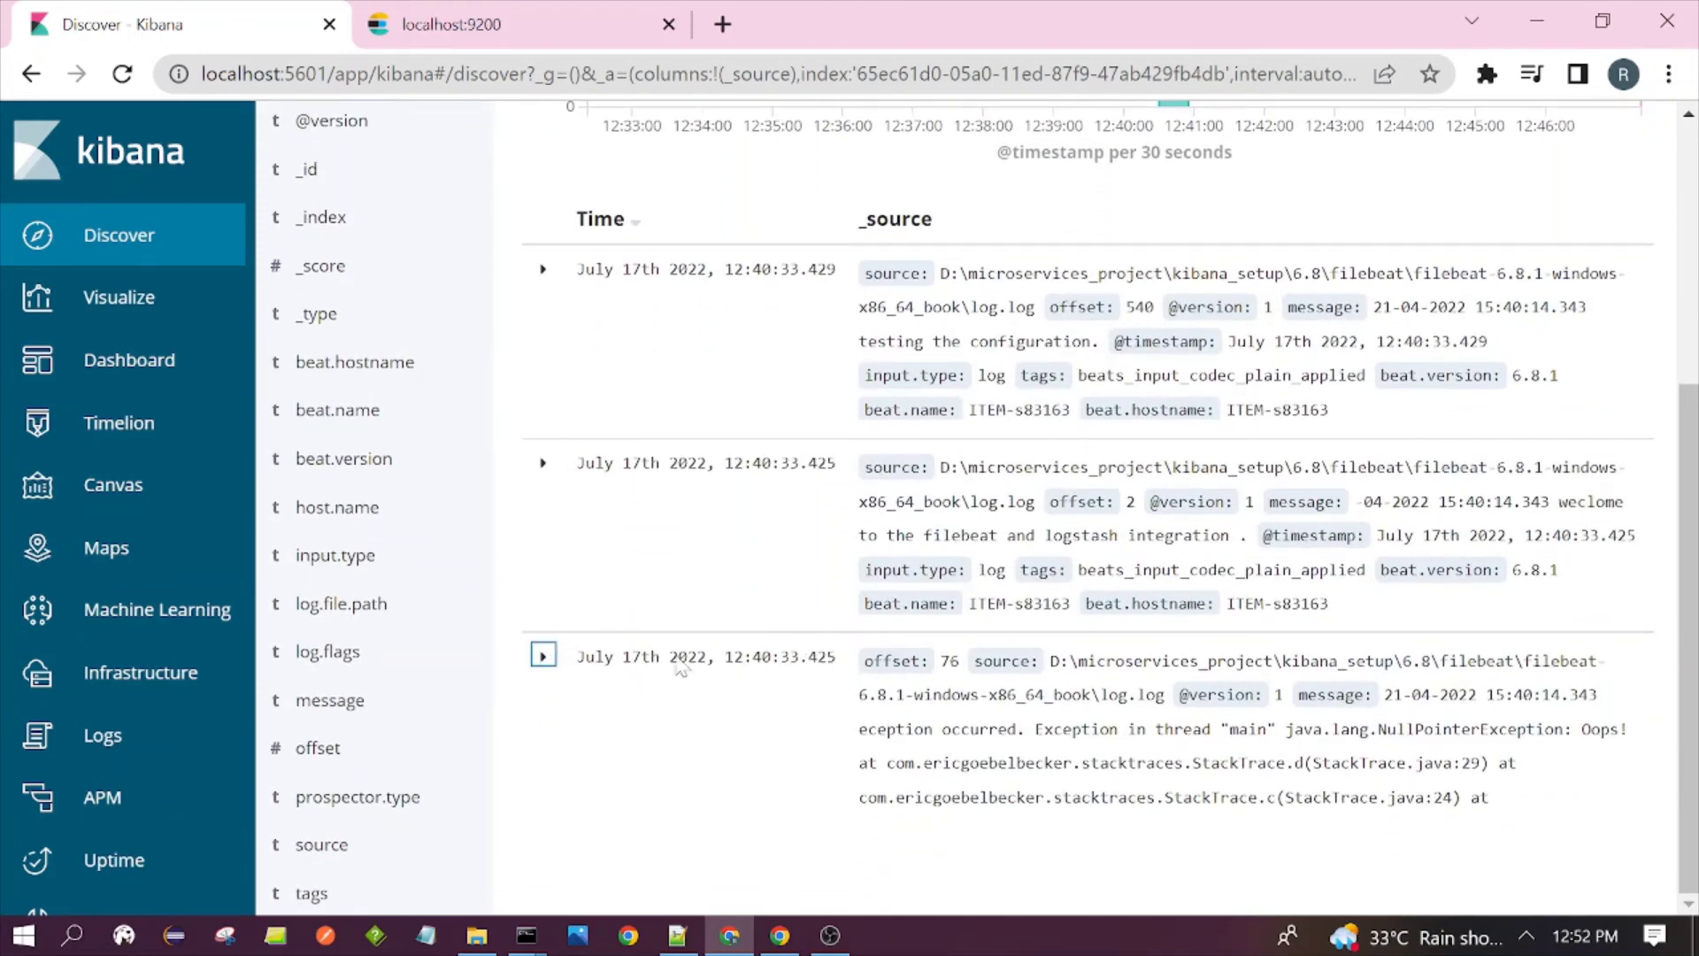
scroll(681, 668, "up", 3)
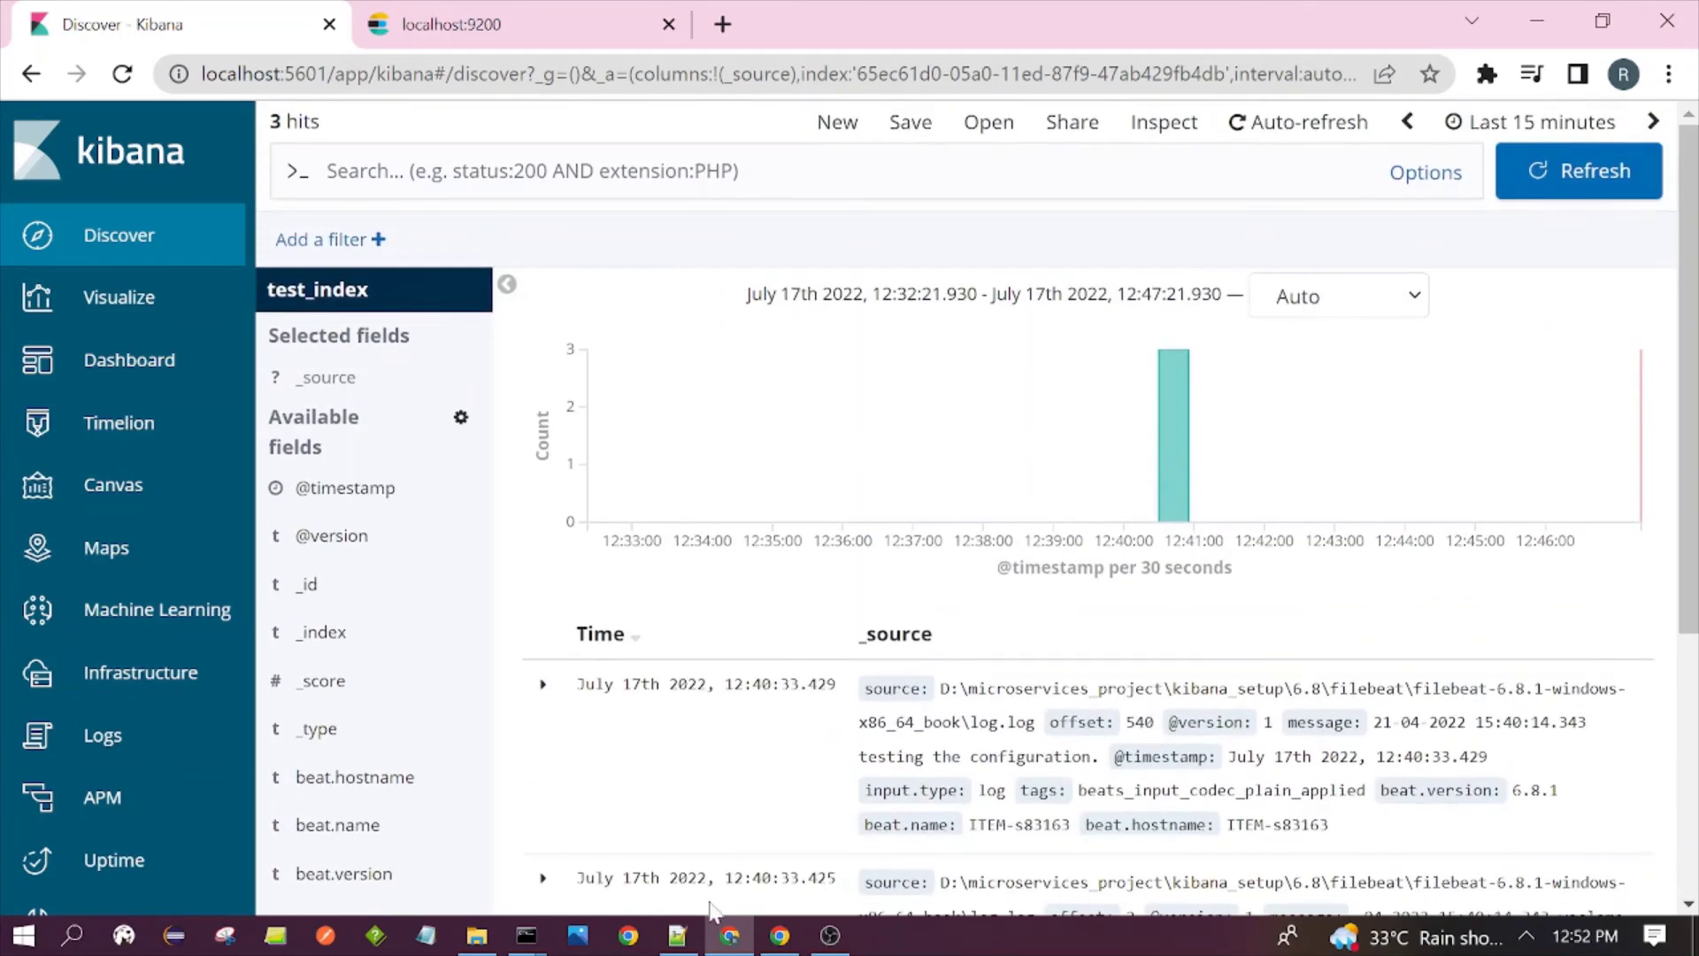
scroll(1009, 469, "down", 3)
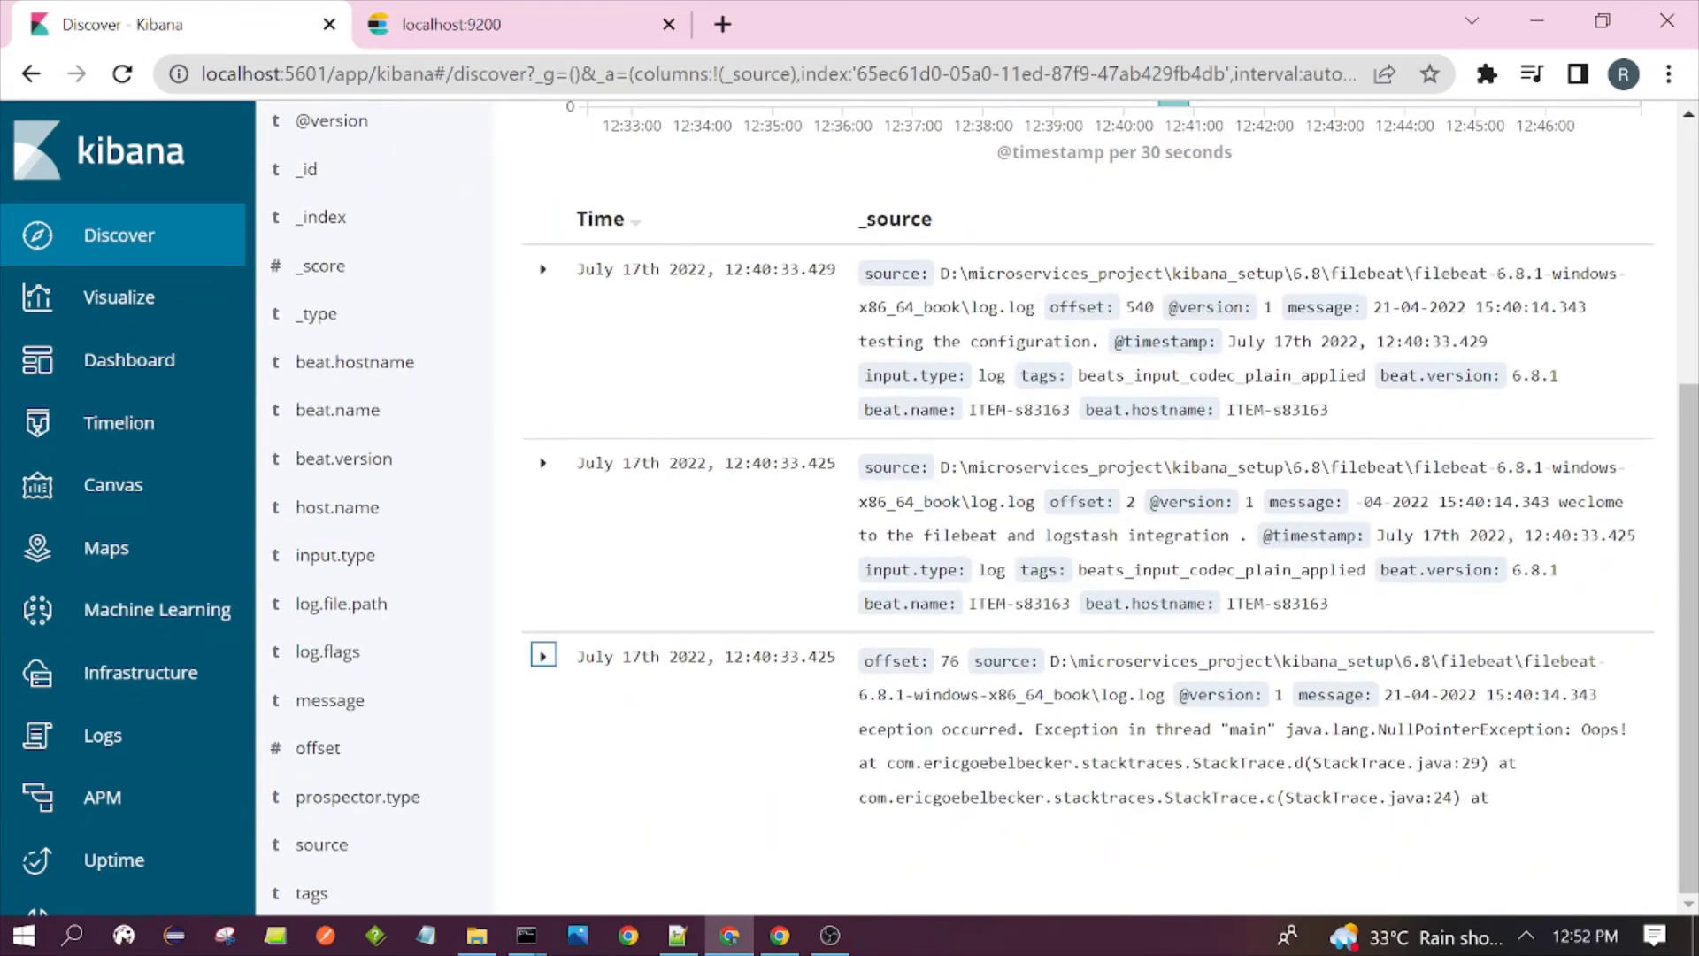
left_click(1076, 737)
- Expand the third log entry and select its multiline exception message
left_click(542, 655)
scroll(933, 550, "down", 10)
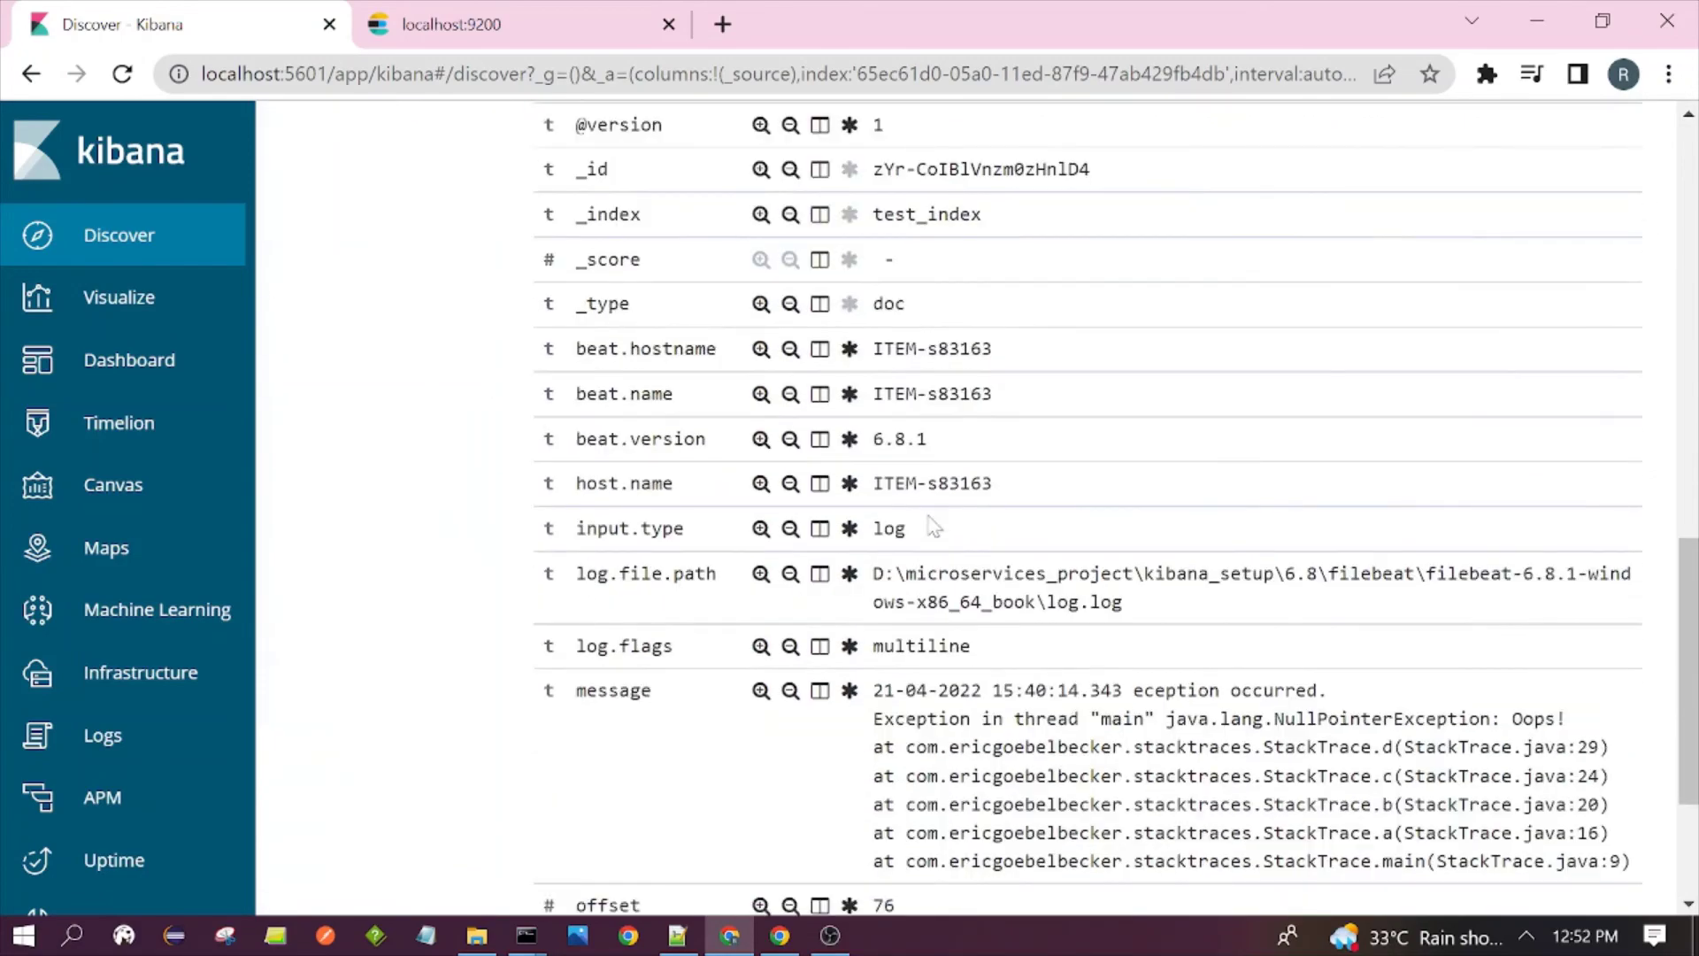
left_click_drag(873, 422, 1469, 588)
scroll(1456, 590, "up", 10)
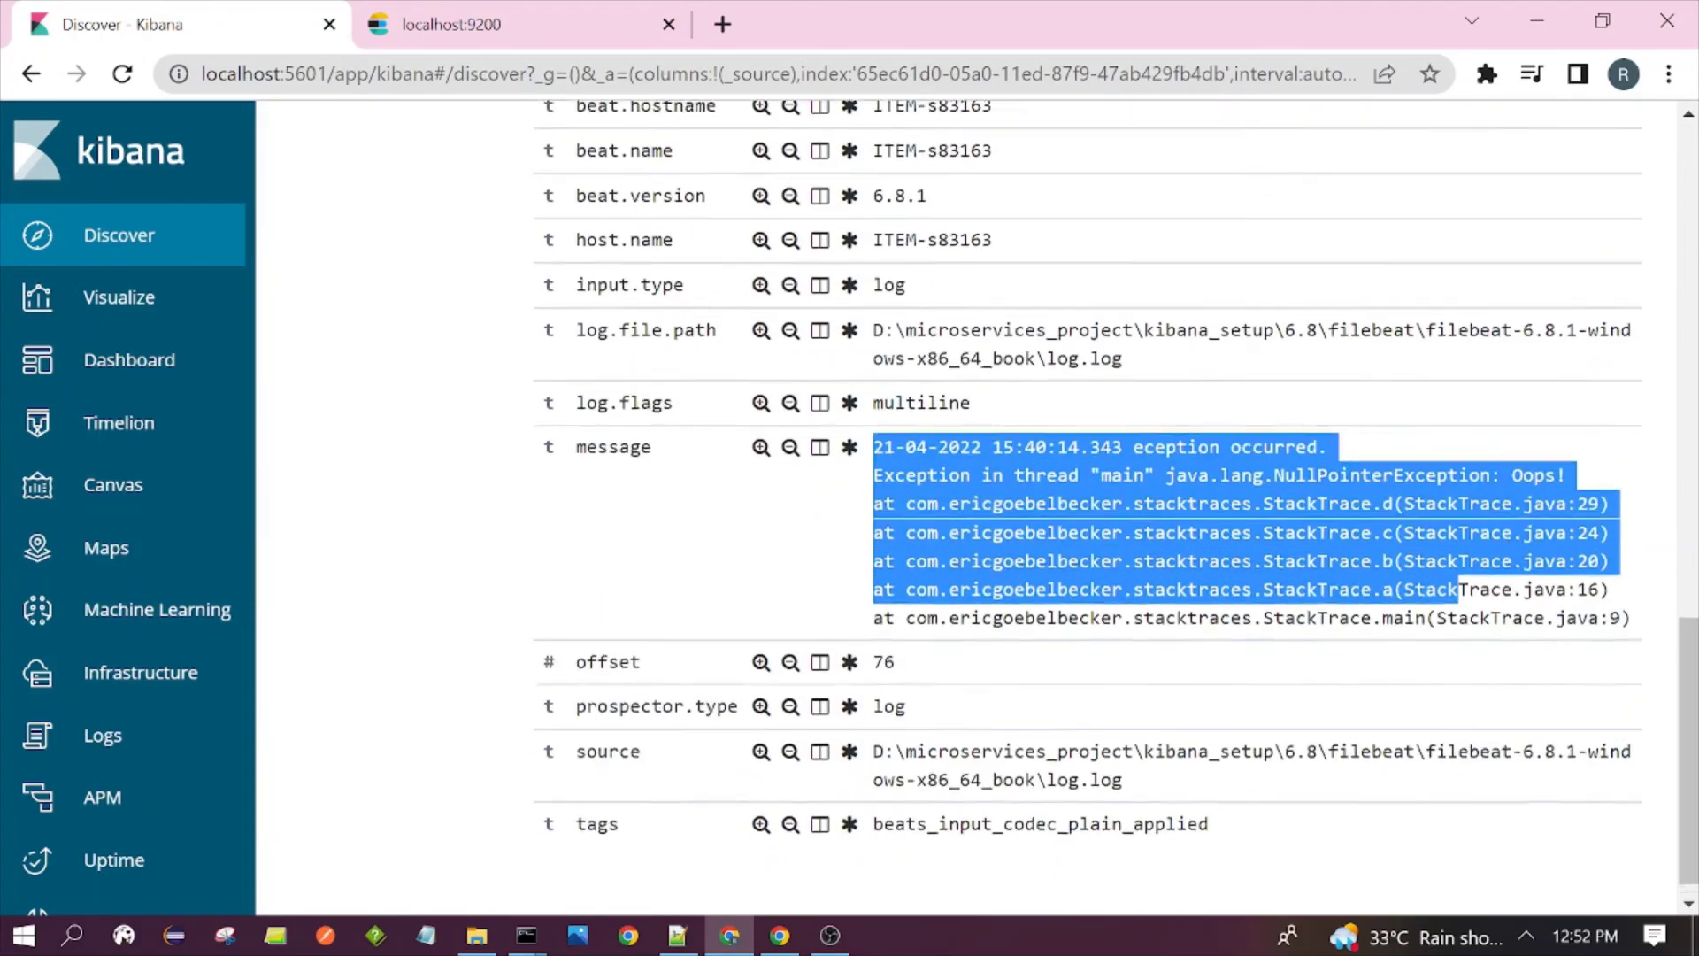
scroll(371, 360, "down", 4)
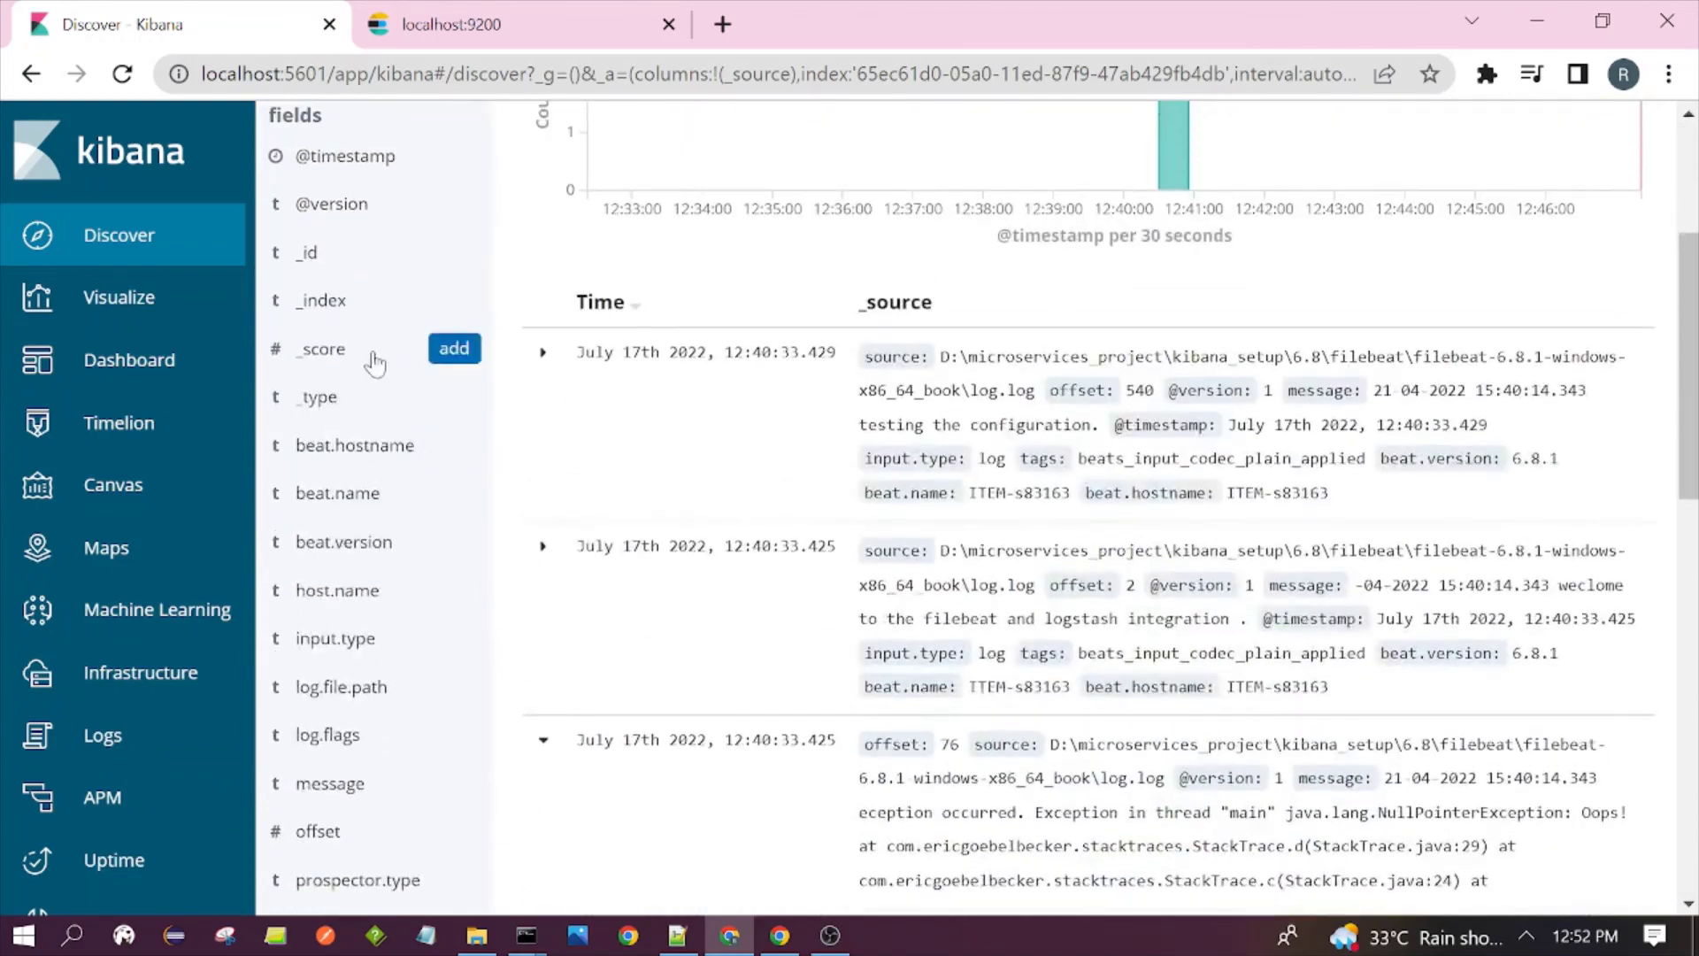
scroll(288, 473, "up", 4)
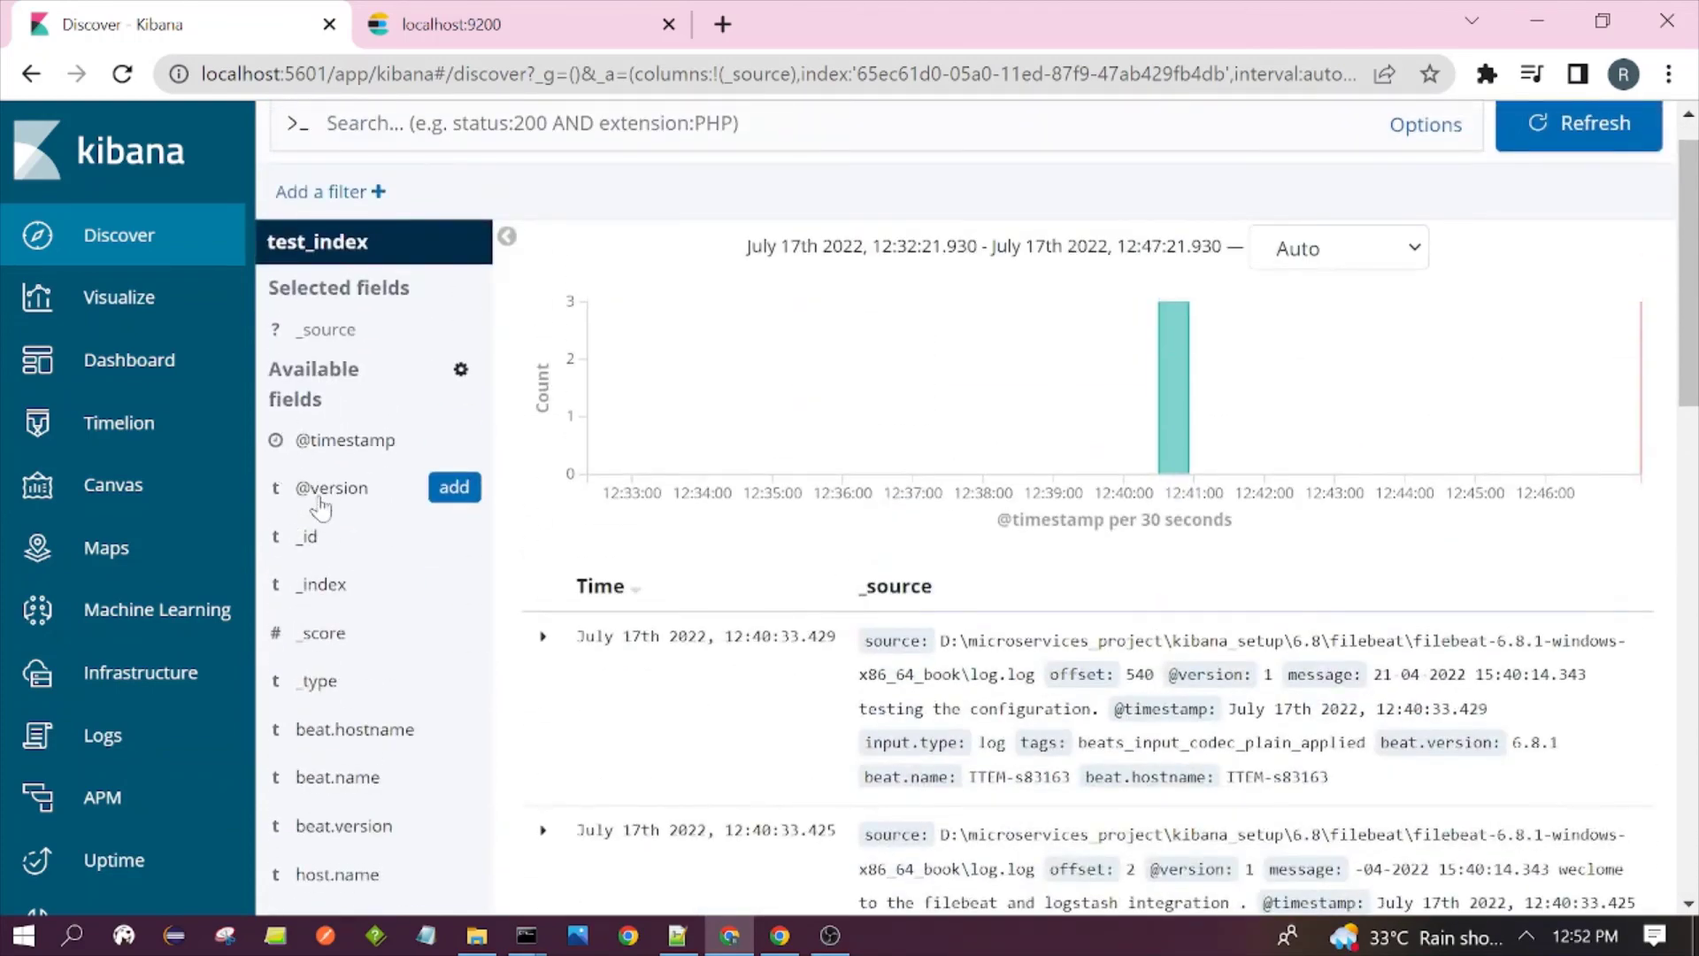
scroll(536, 327, "up", 1)
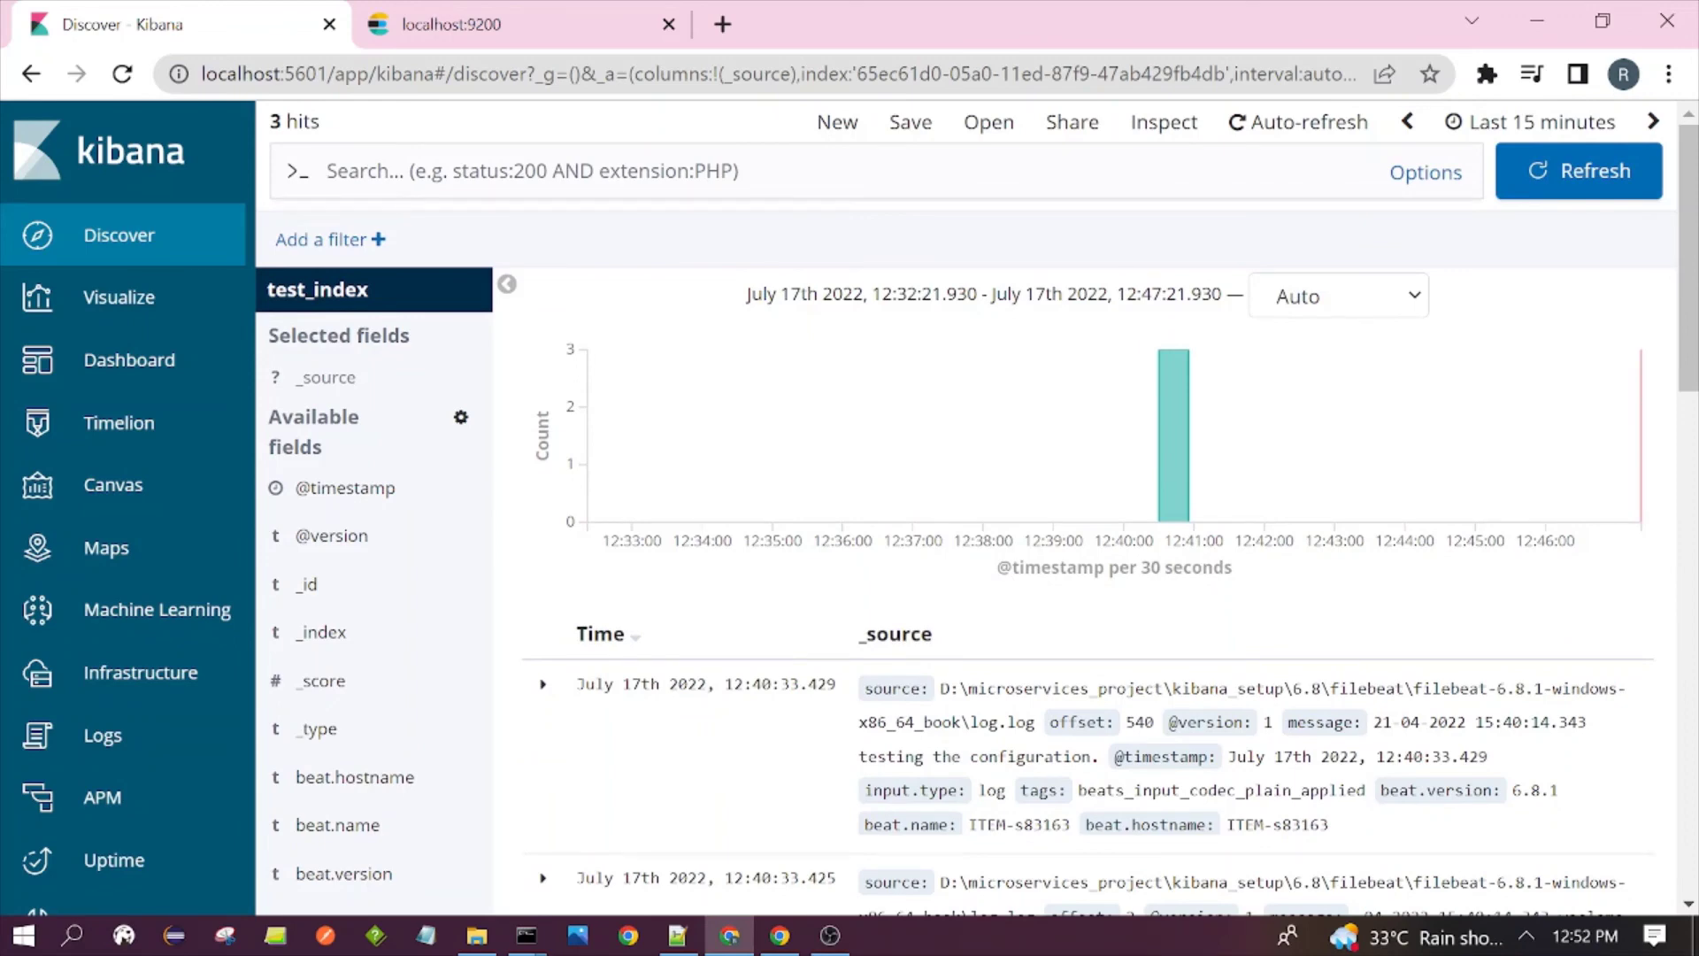
- Search test_index for 'exception' and collapse the single matching event's details
left_click(329, 171)
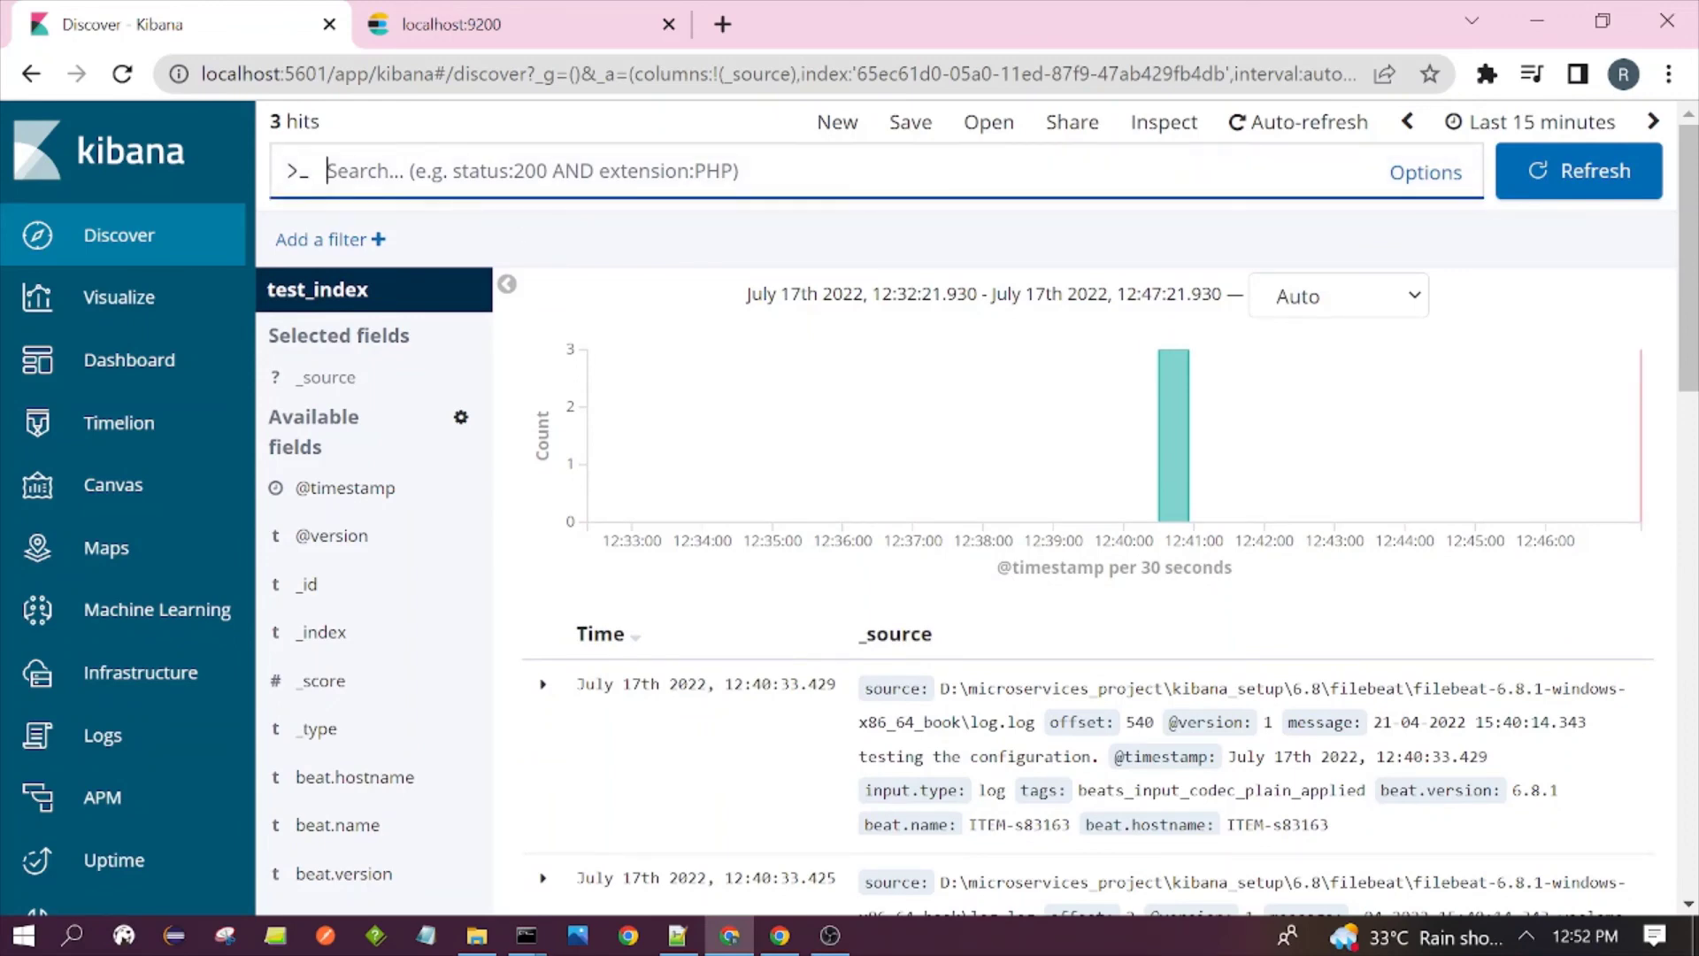
type("excep")
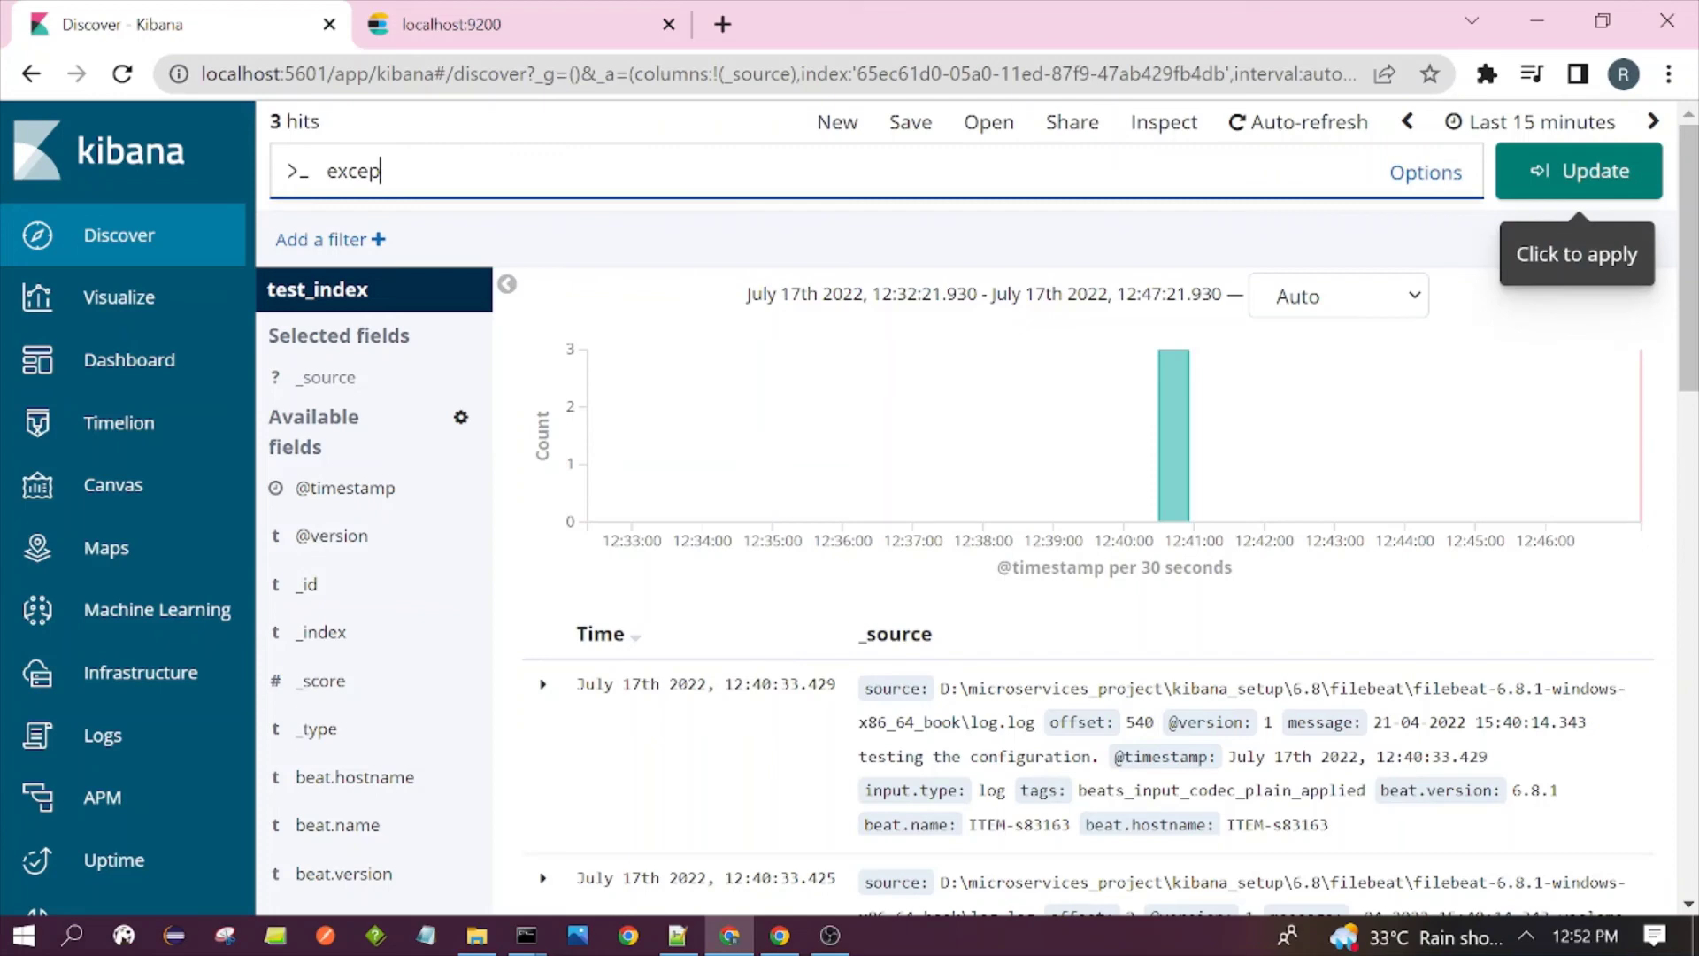
type("tion")
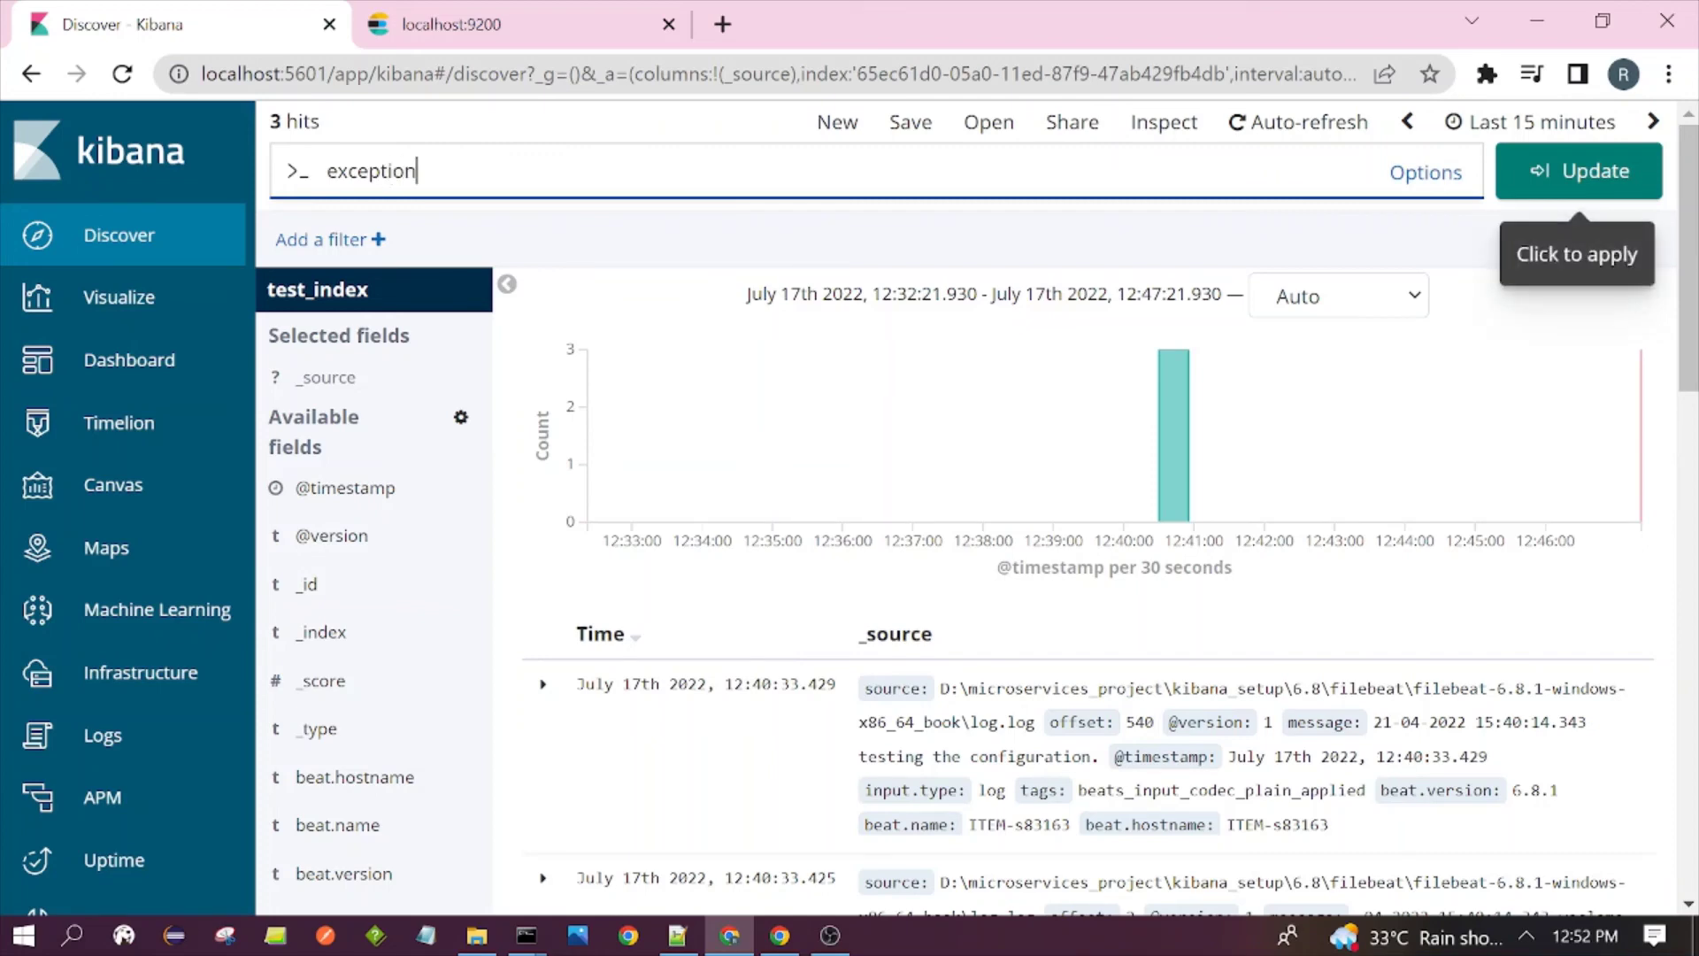
key("Return")
scroll(875, 571, "down", 4)
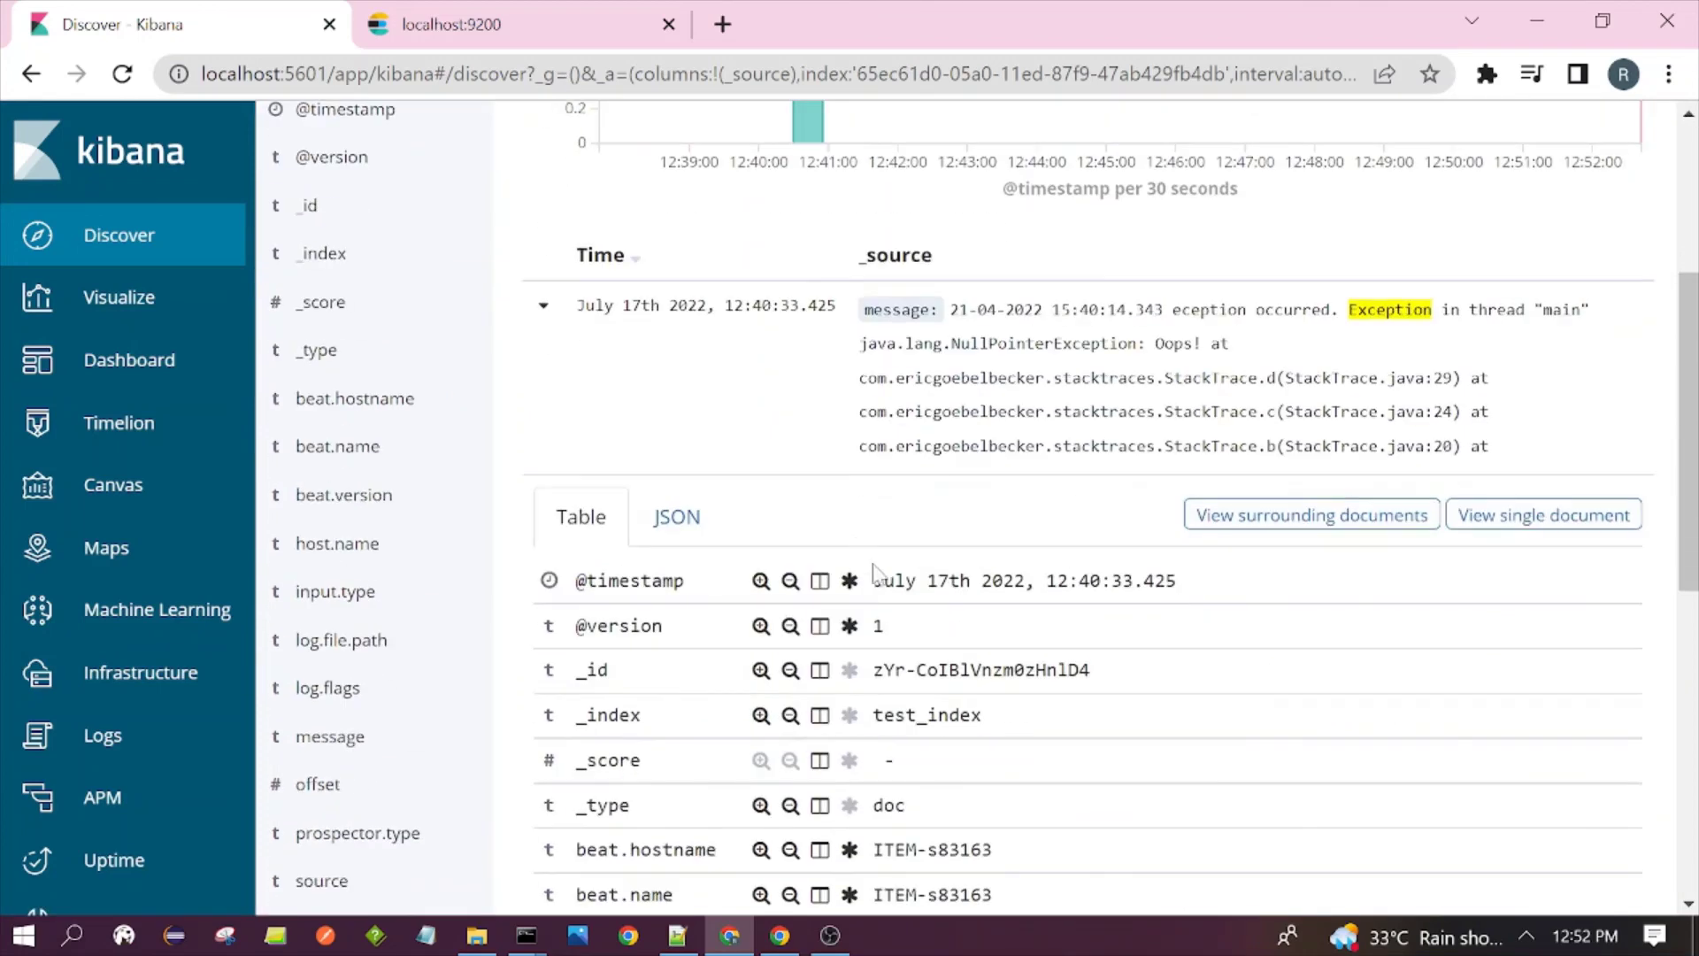
left_click(545, 309)
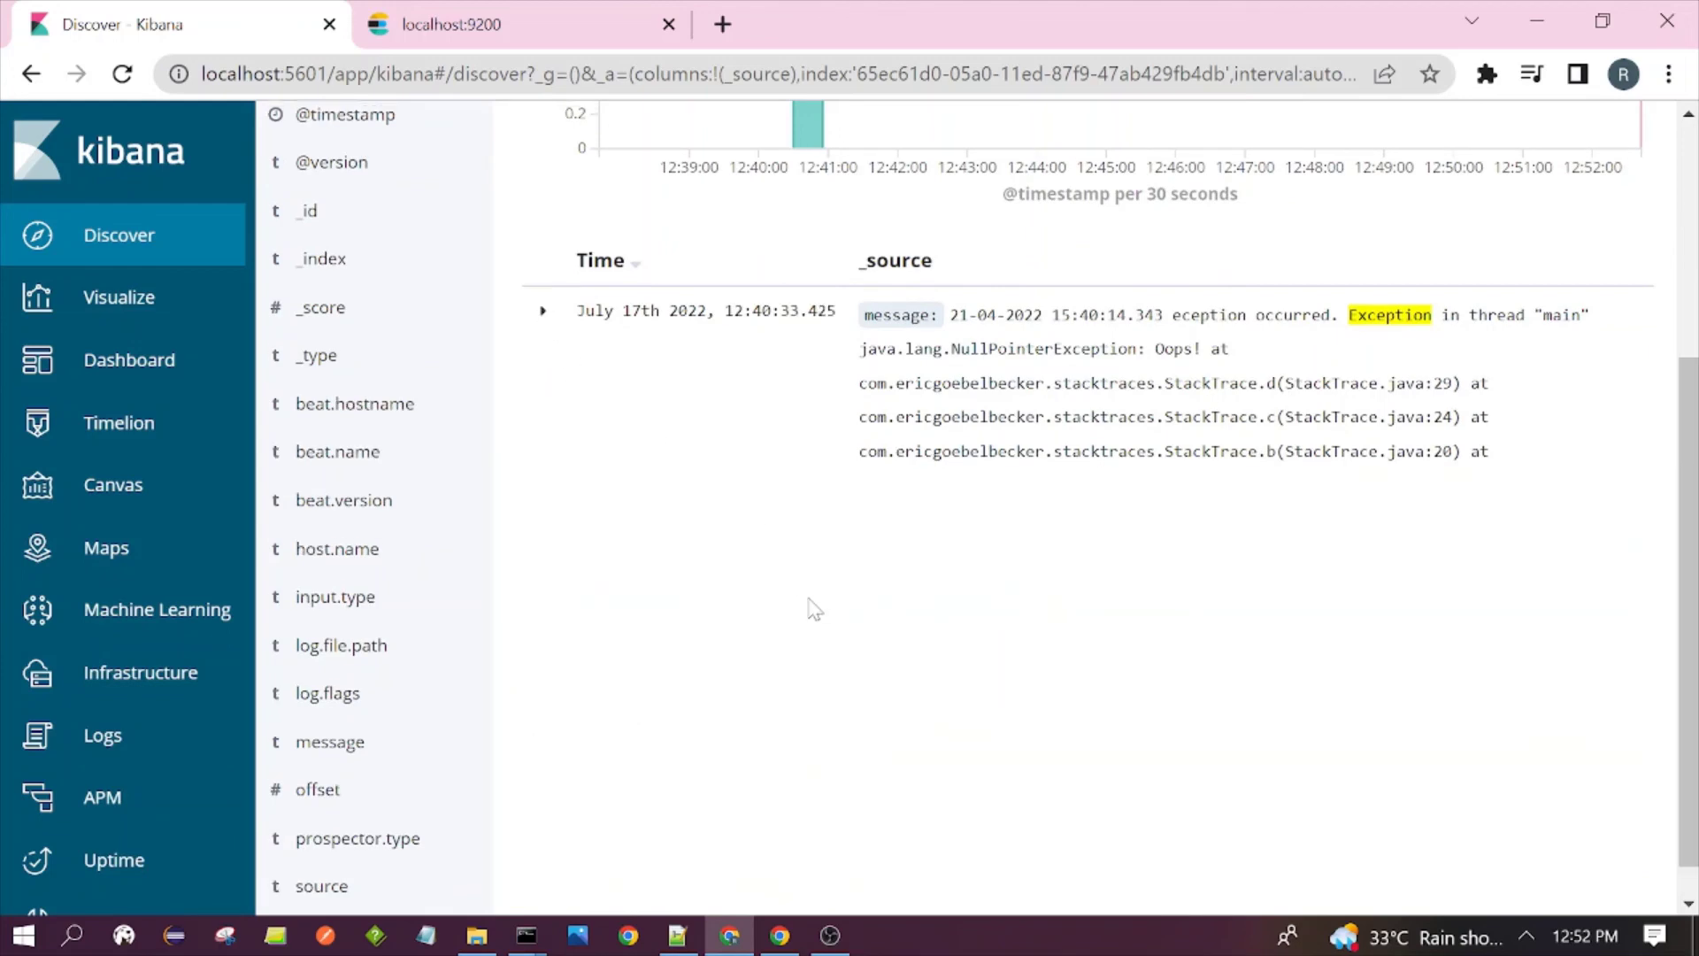
- Highlight NullPointerException in the exception event's message
scroll(808, 607, "up", 4)
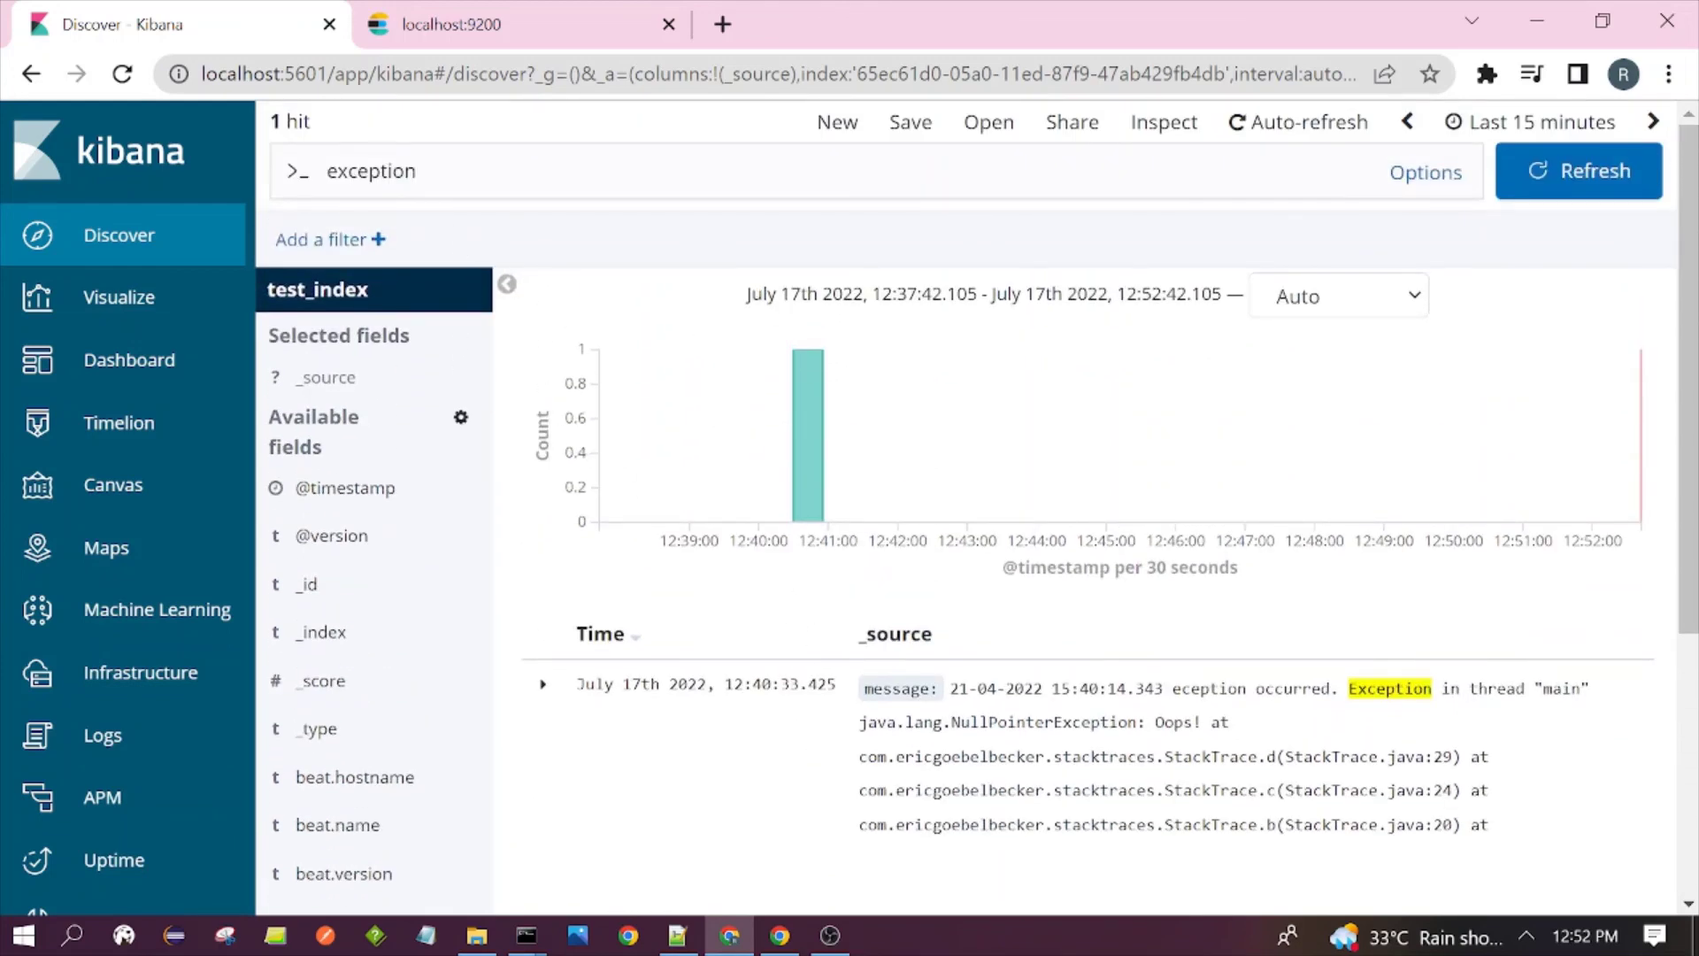
scroll(1058, 718, "down", 2)
scroll(1057, 719, "up", 2)
scroll(1377, 708, "down", 2)
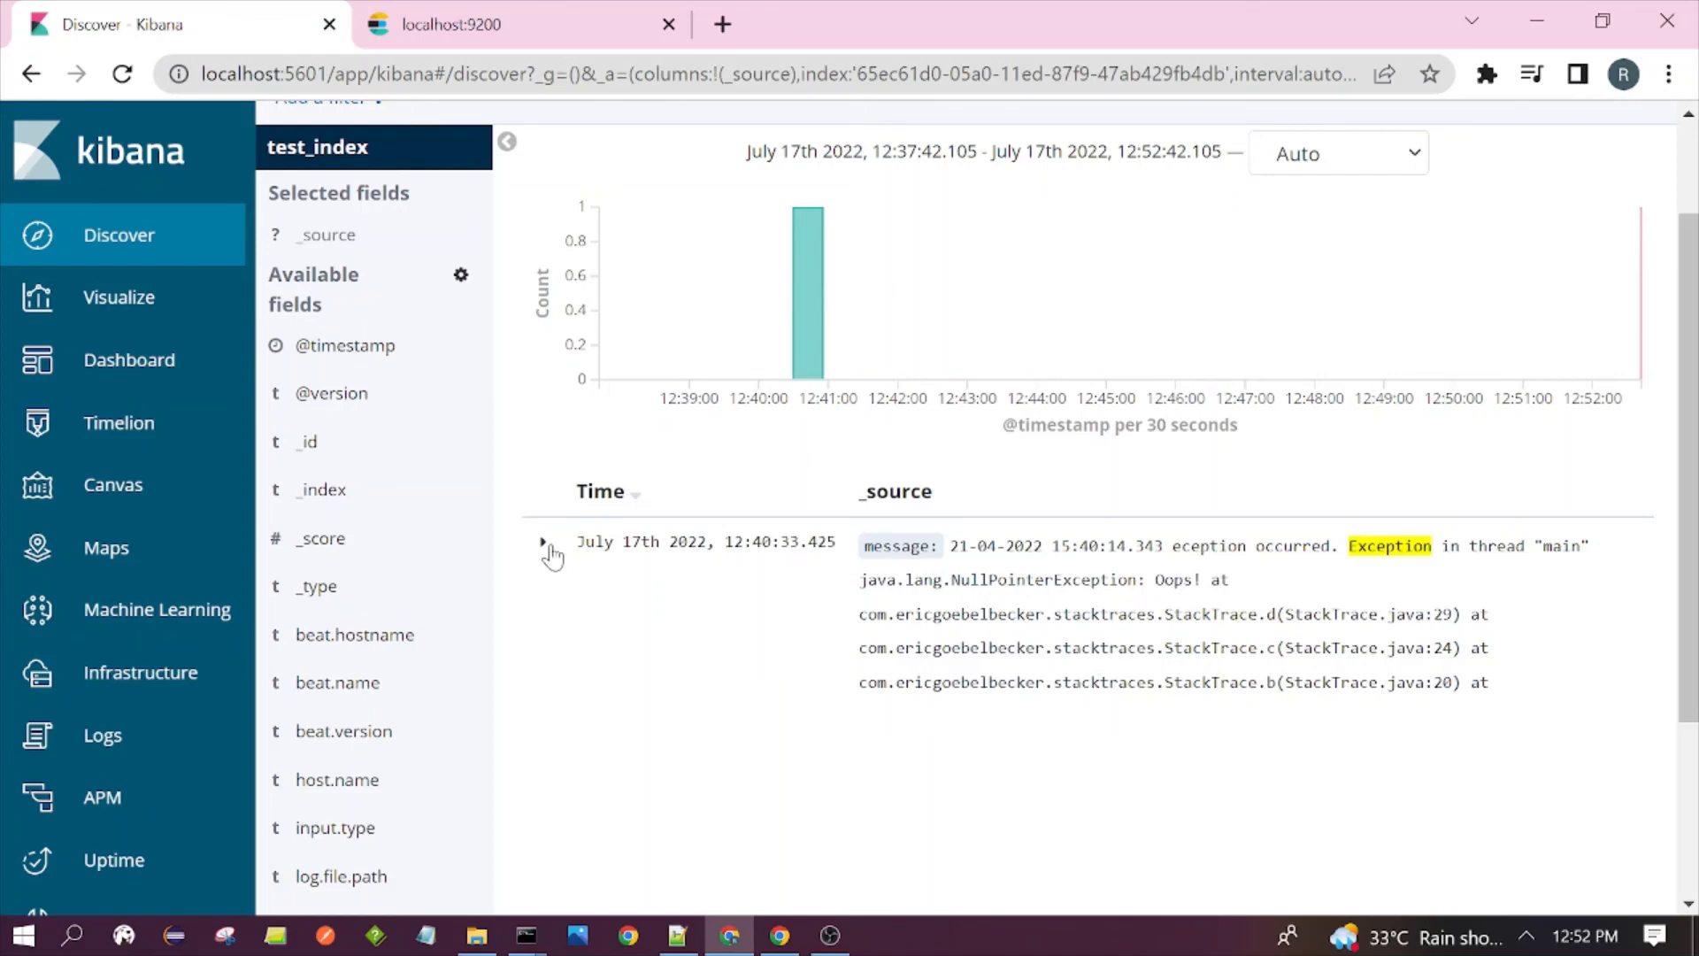
left_click_drag(951, 580, 1155, 580)
left_click(1156, 583)
scroll(1183, 768, "up", 2)
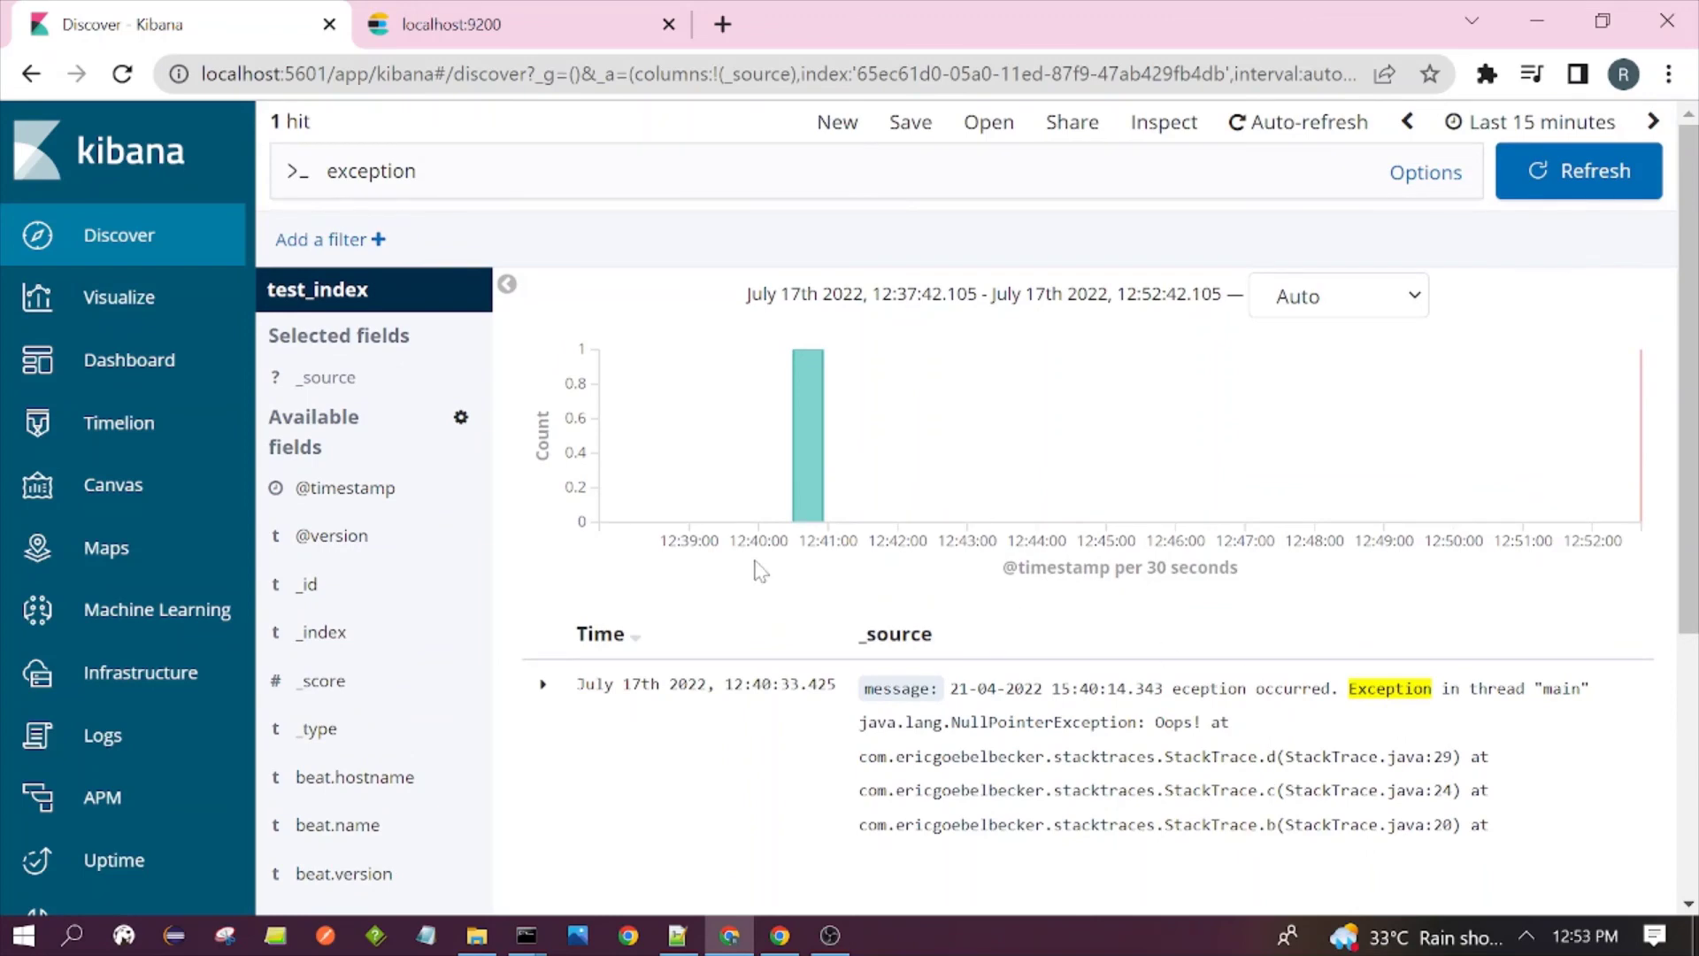
- Compare the hit with log.log in Notepad++, switching to Kibana and back again
left_click(680, 936)
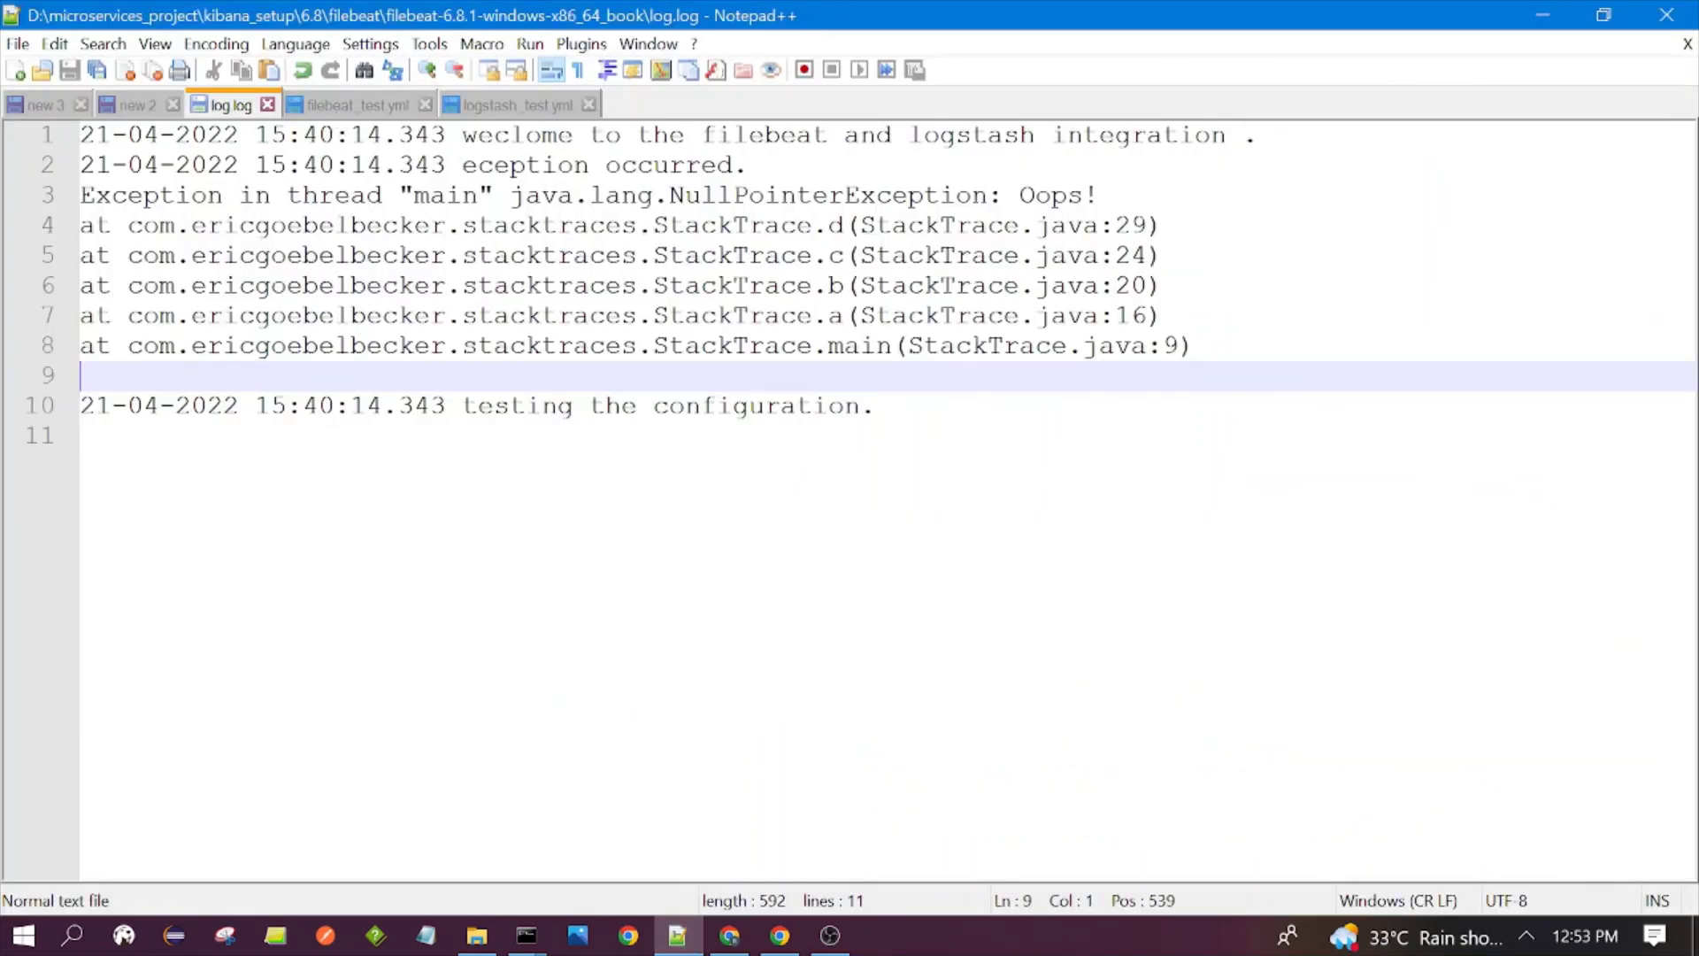
key("alt+Tab")
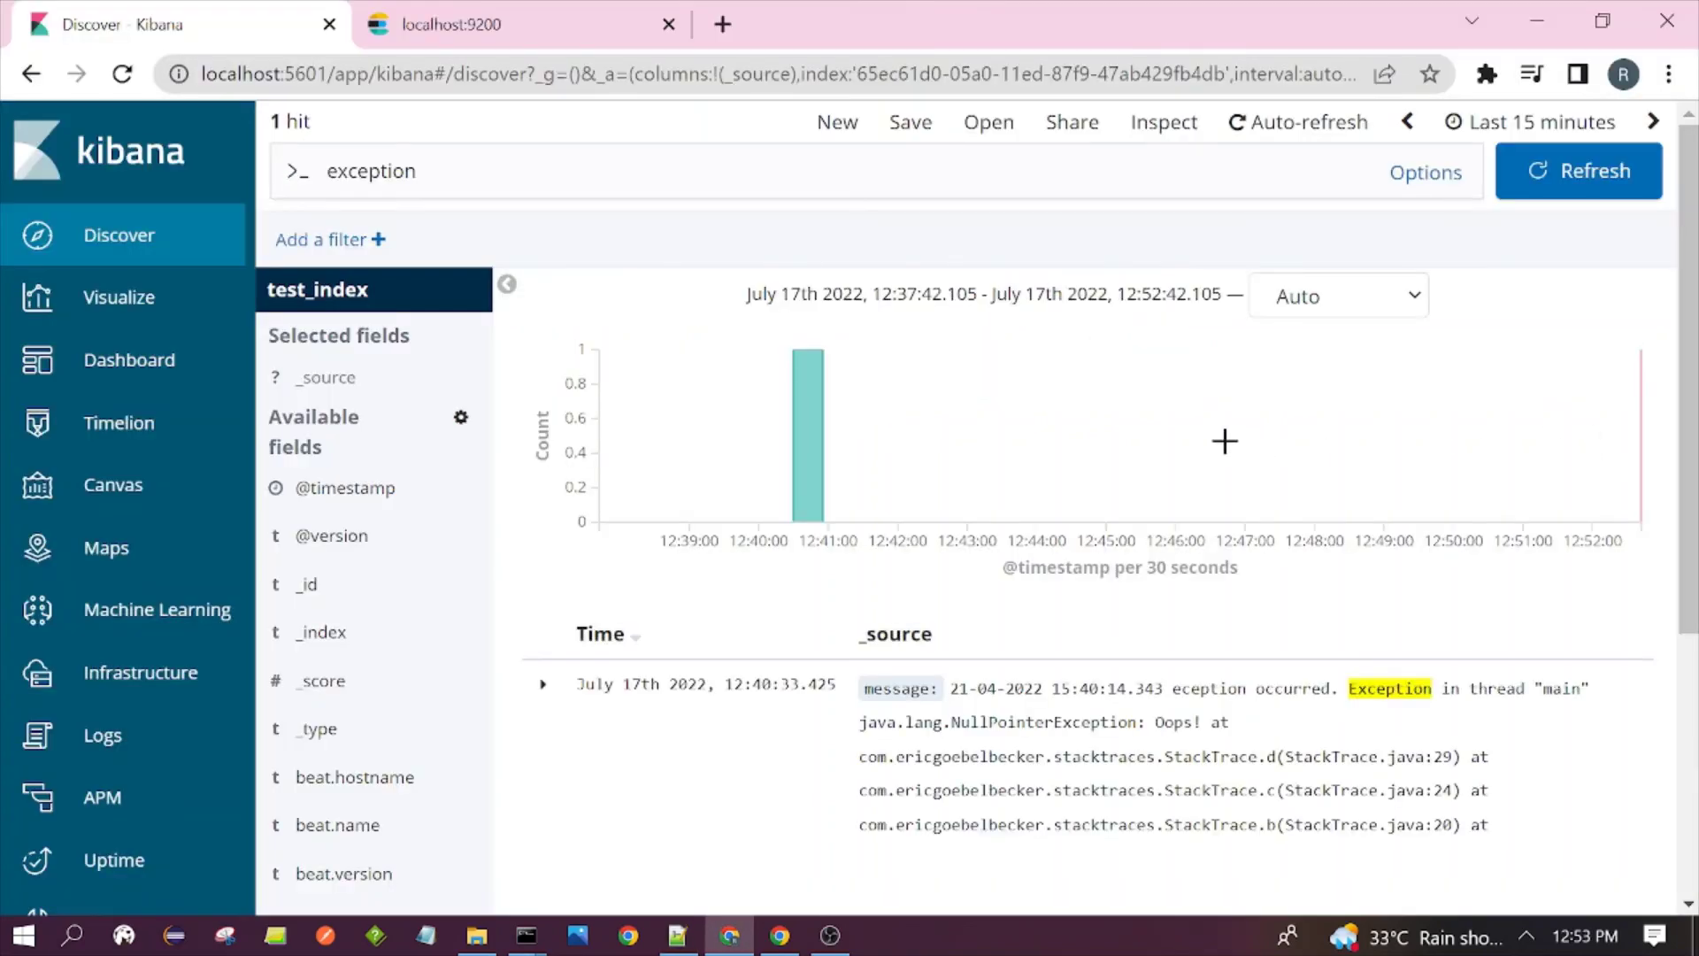
scroll(1686, 422, "down", 1)
scroll(1685, 422, "up", 1)
mouse_move(797, 699)
left_click(677, 935)
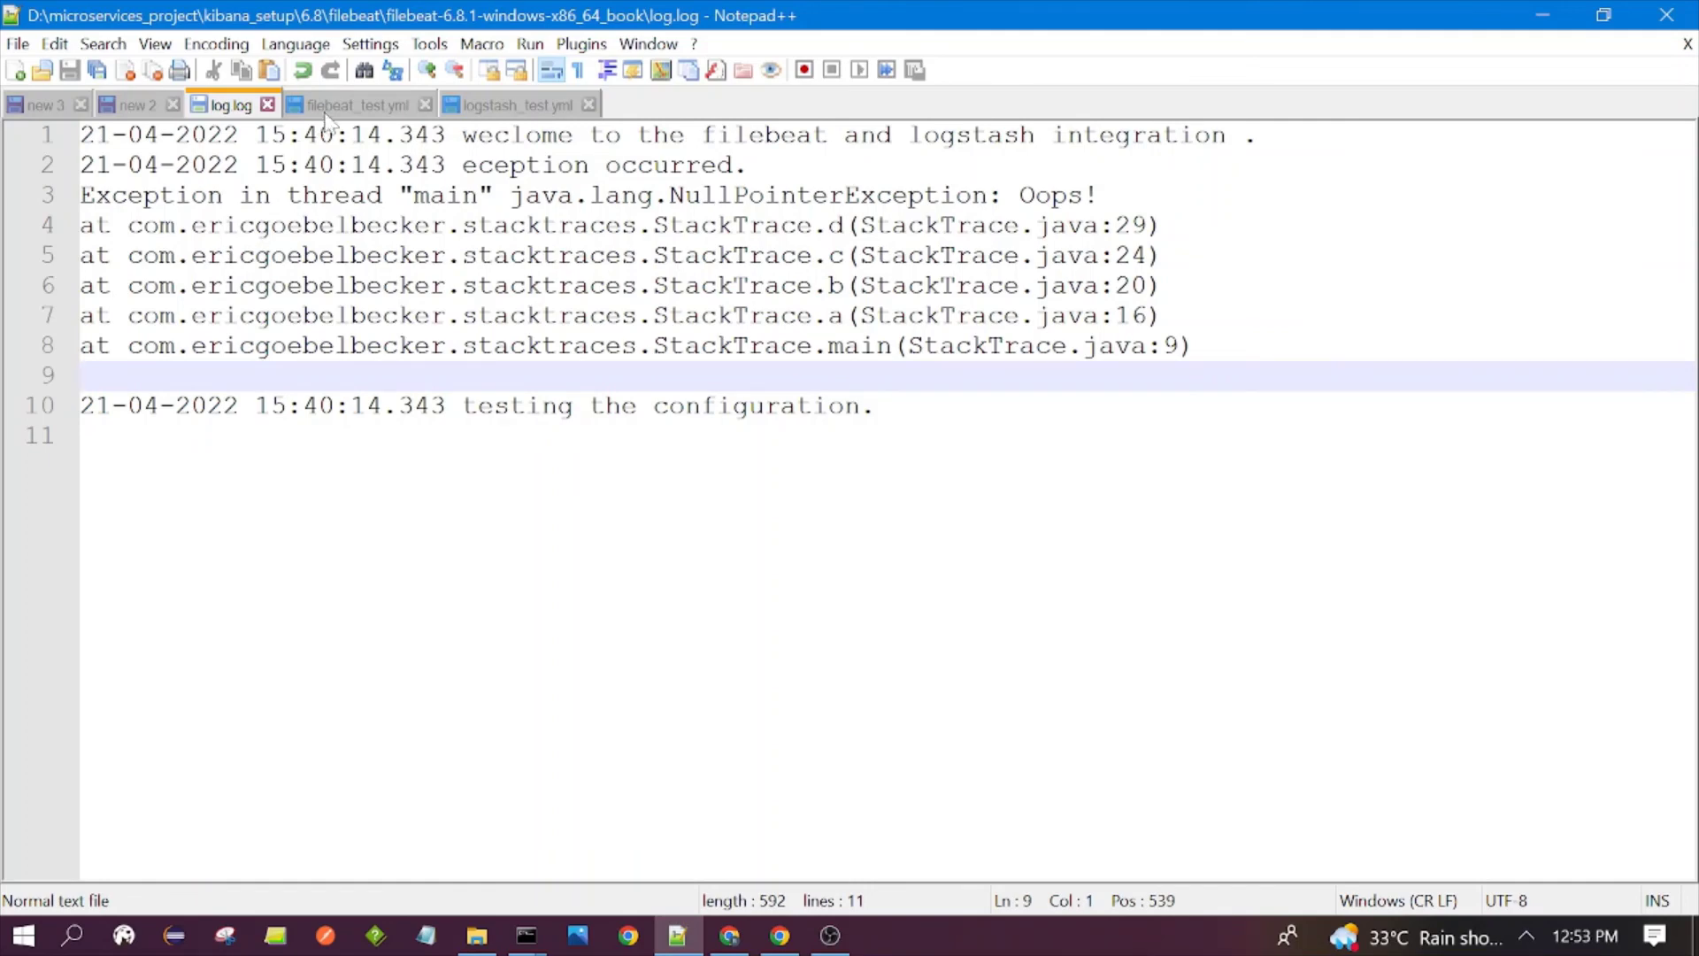
- In the new 2 notes, select the log file → filebeat → logstash → elastic search → Kibana line
left_click(137, 106)
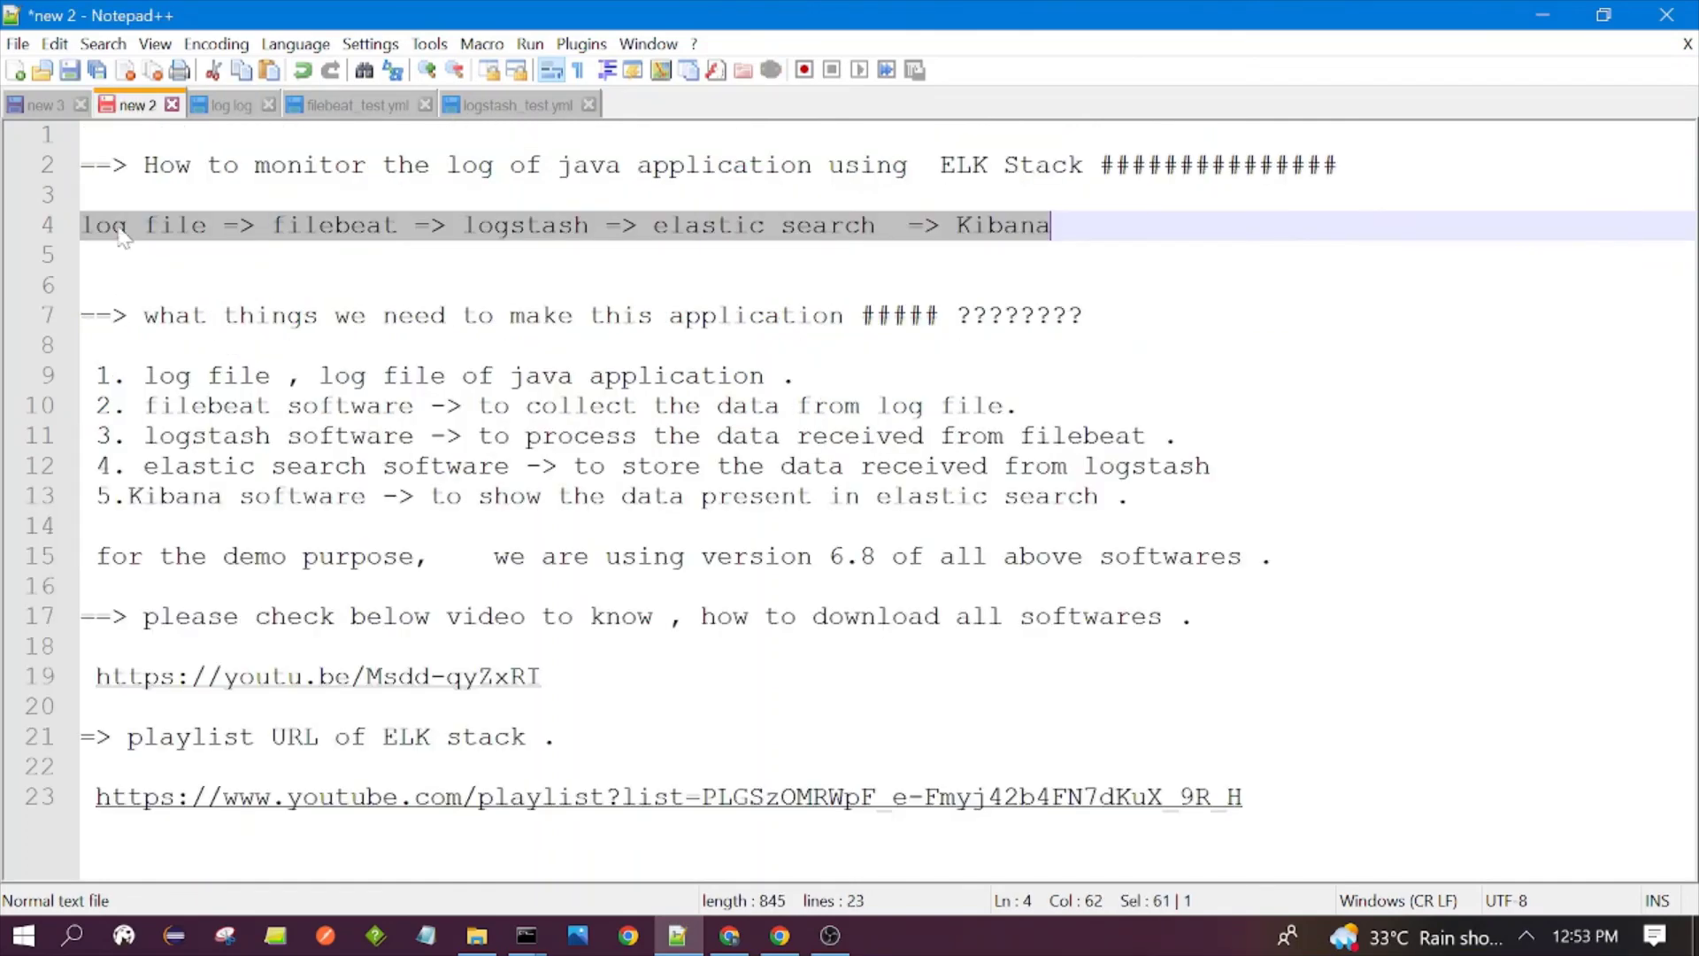
left_click(117, 227)
left_click_drag(82, 226, 175, 226)
left_click(875, 227)
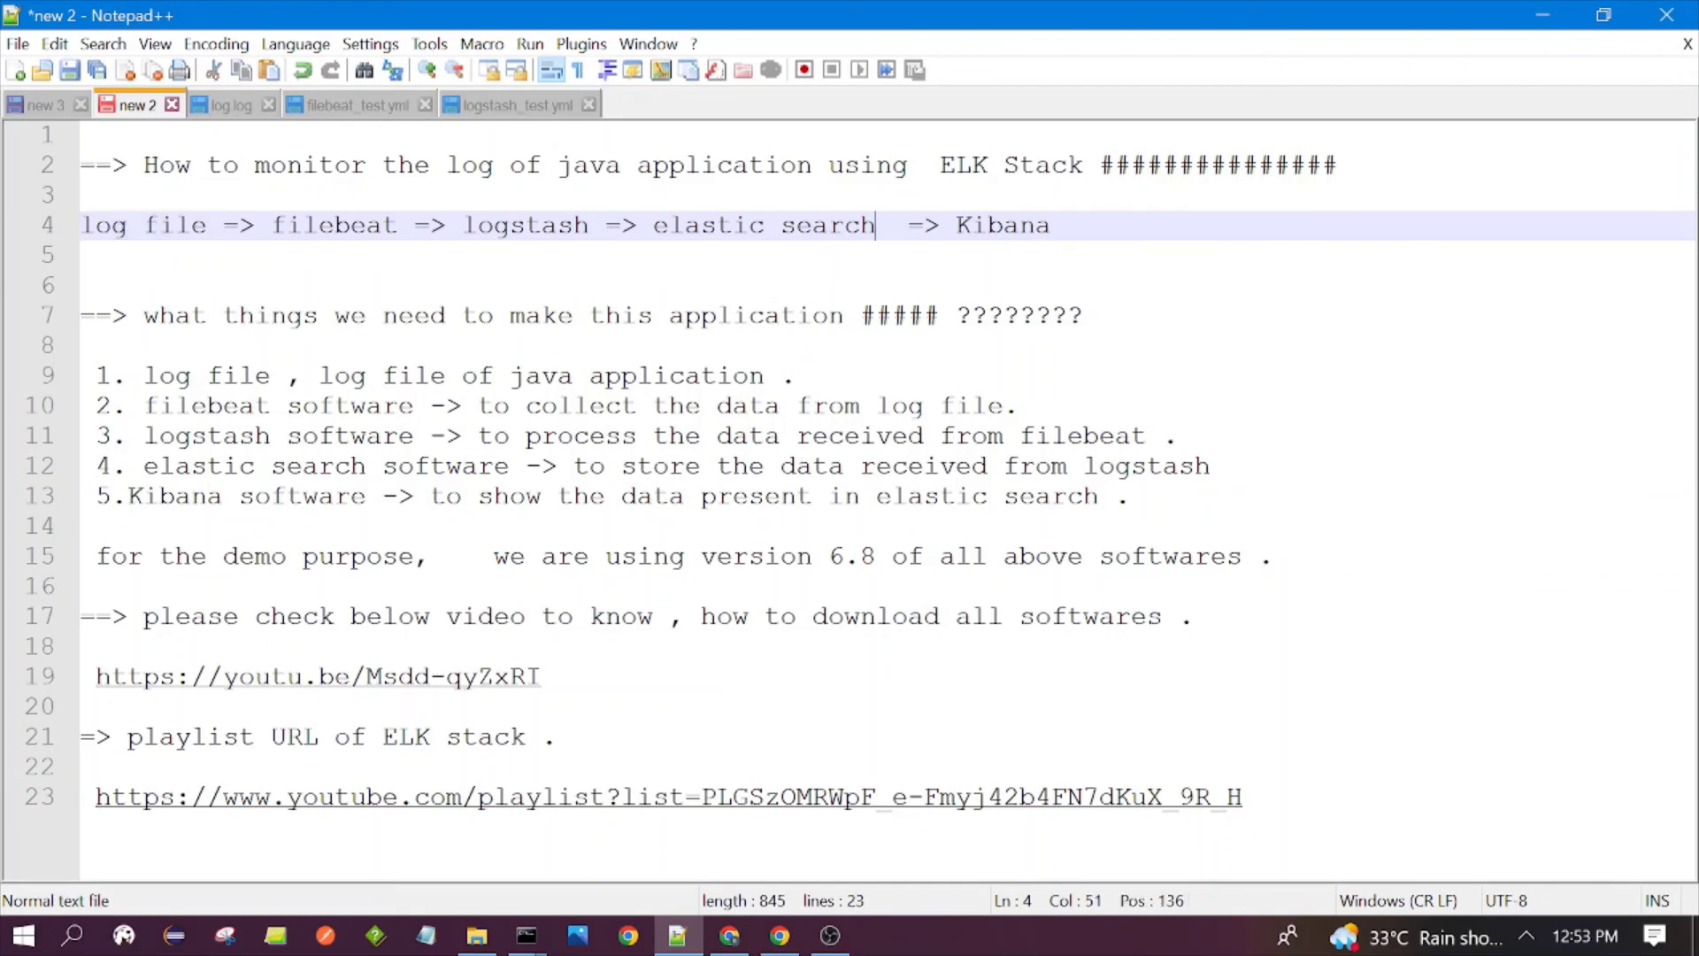
mouse_move(1051, 225)
left_mouse_down()
mouse_move(83, 224)
mouse_move(1051, 224)
left_mouse_up()
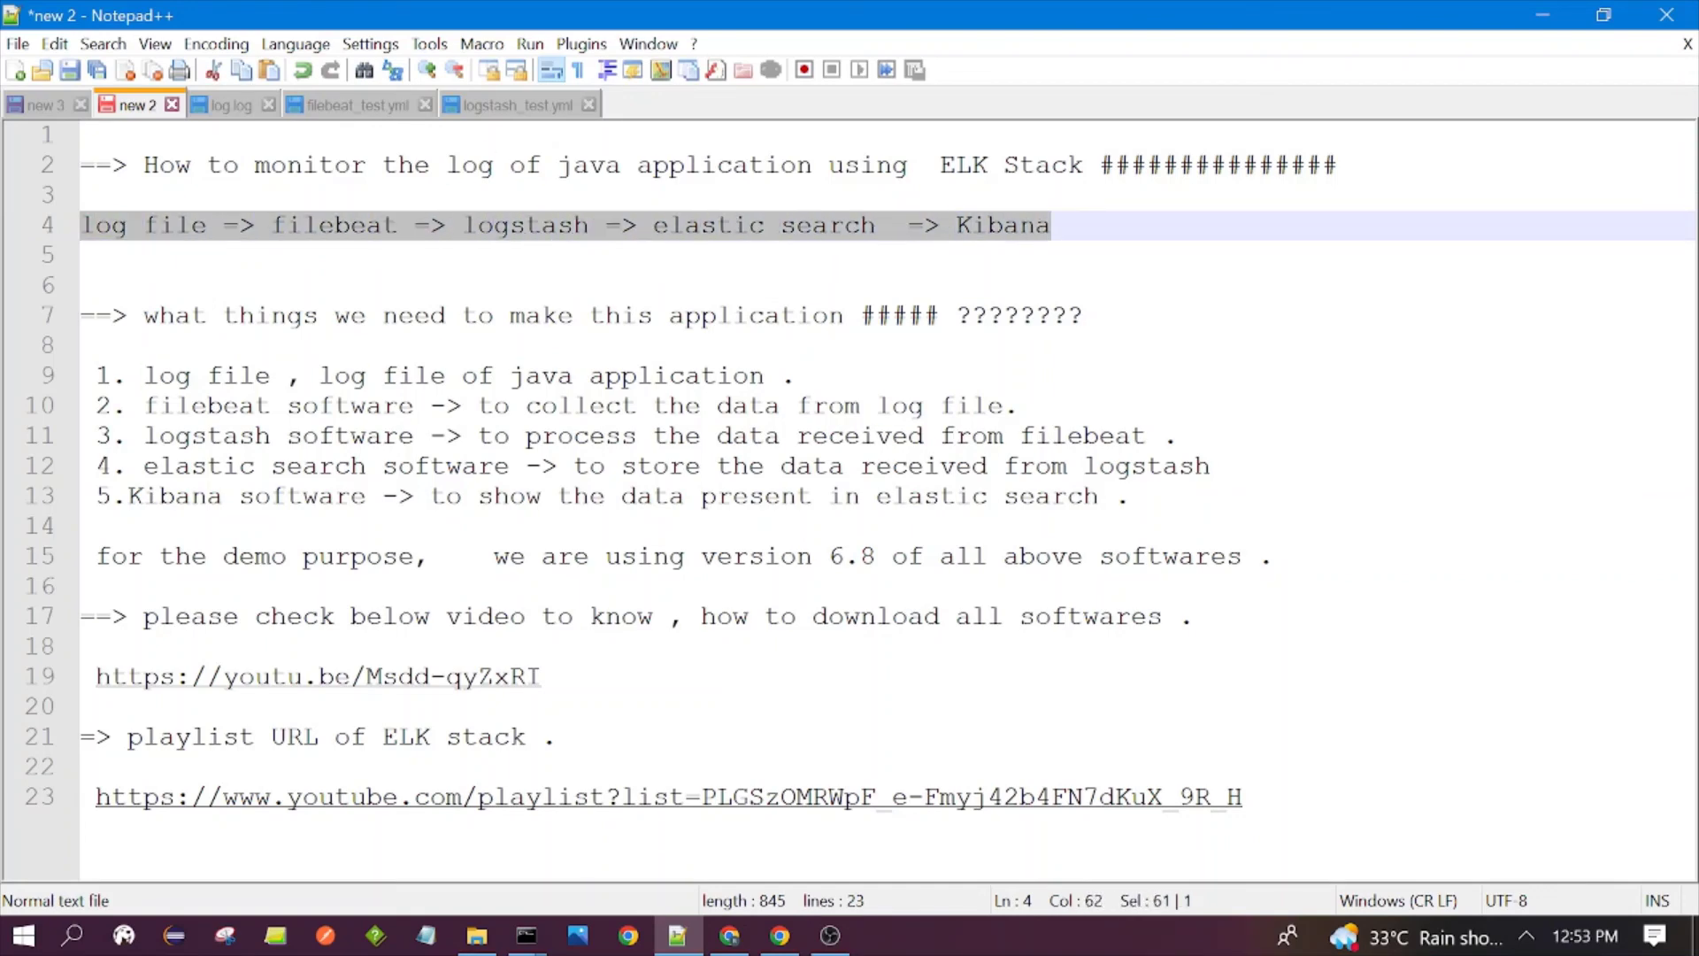
left_click(1019, 225)
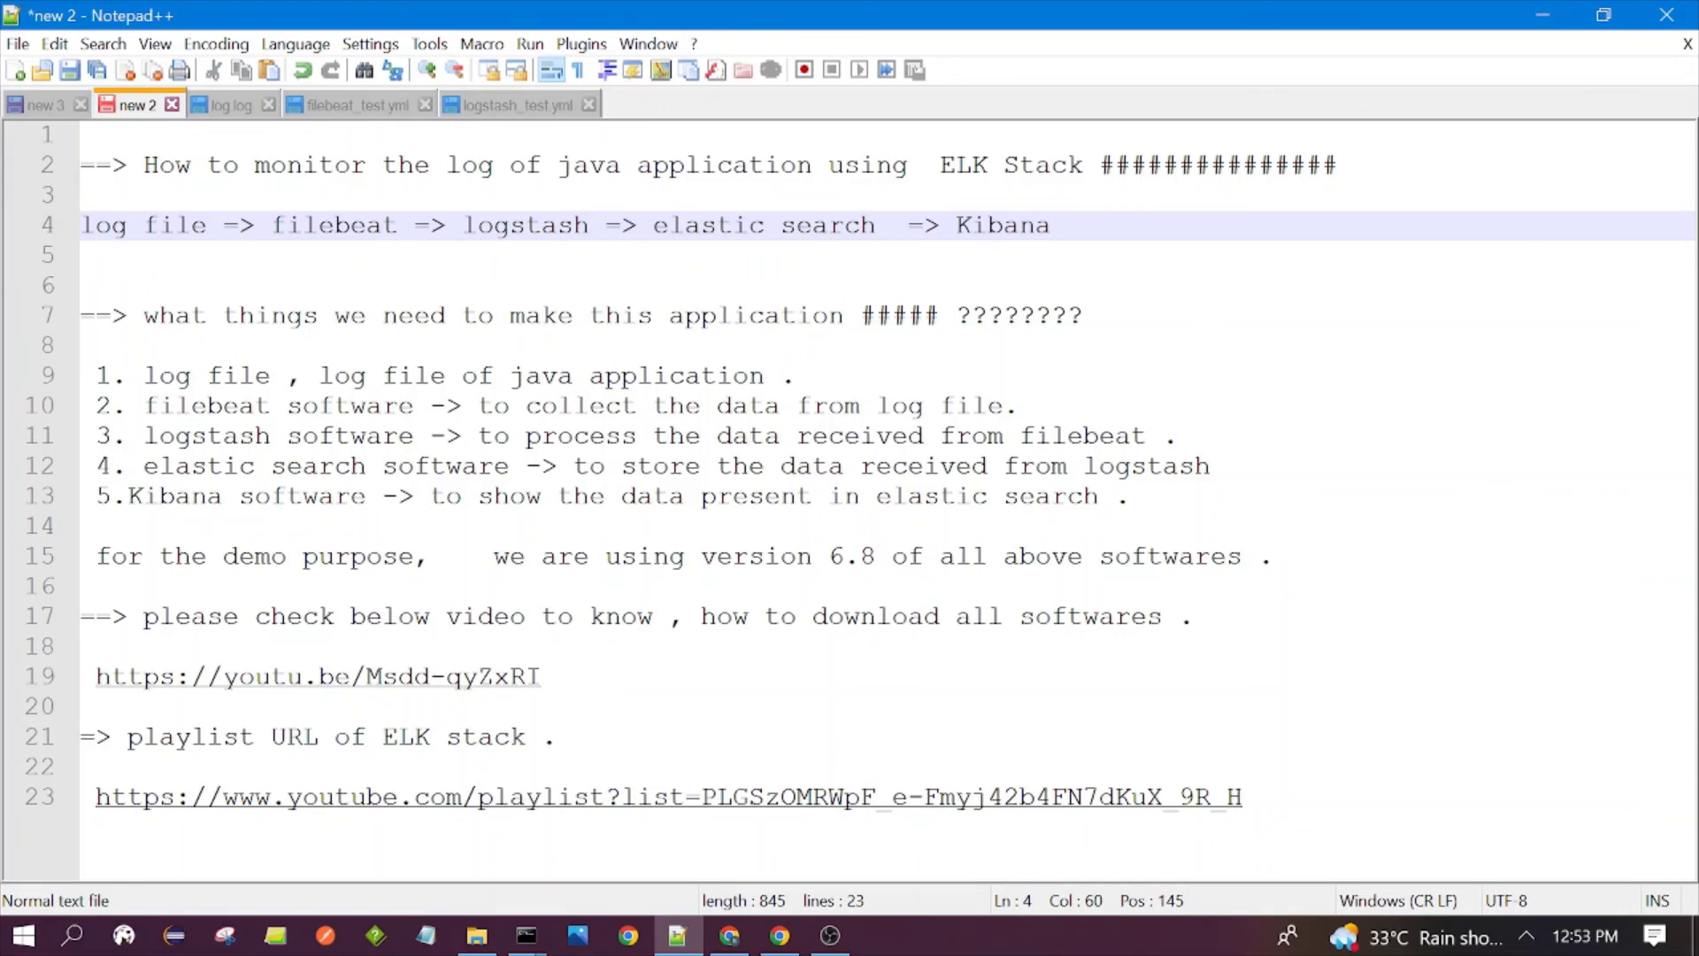
- Return to Kibana Discover showing the single exception hit
key("alt+Tab")
scroll(937, 671, "down", 2)
scroll(936, 659, "up", 2)
scroll(470, 649, "down", 4)
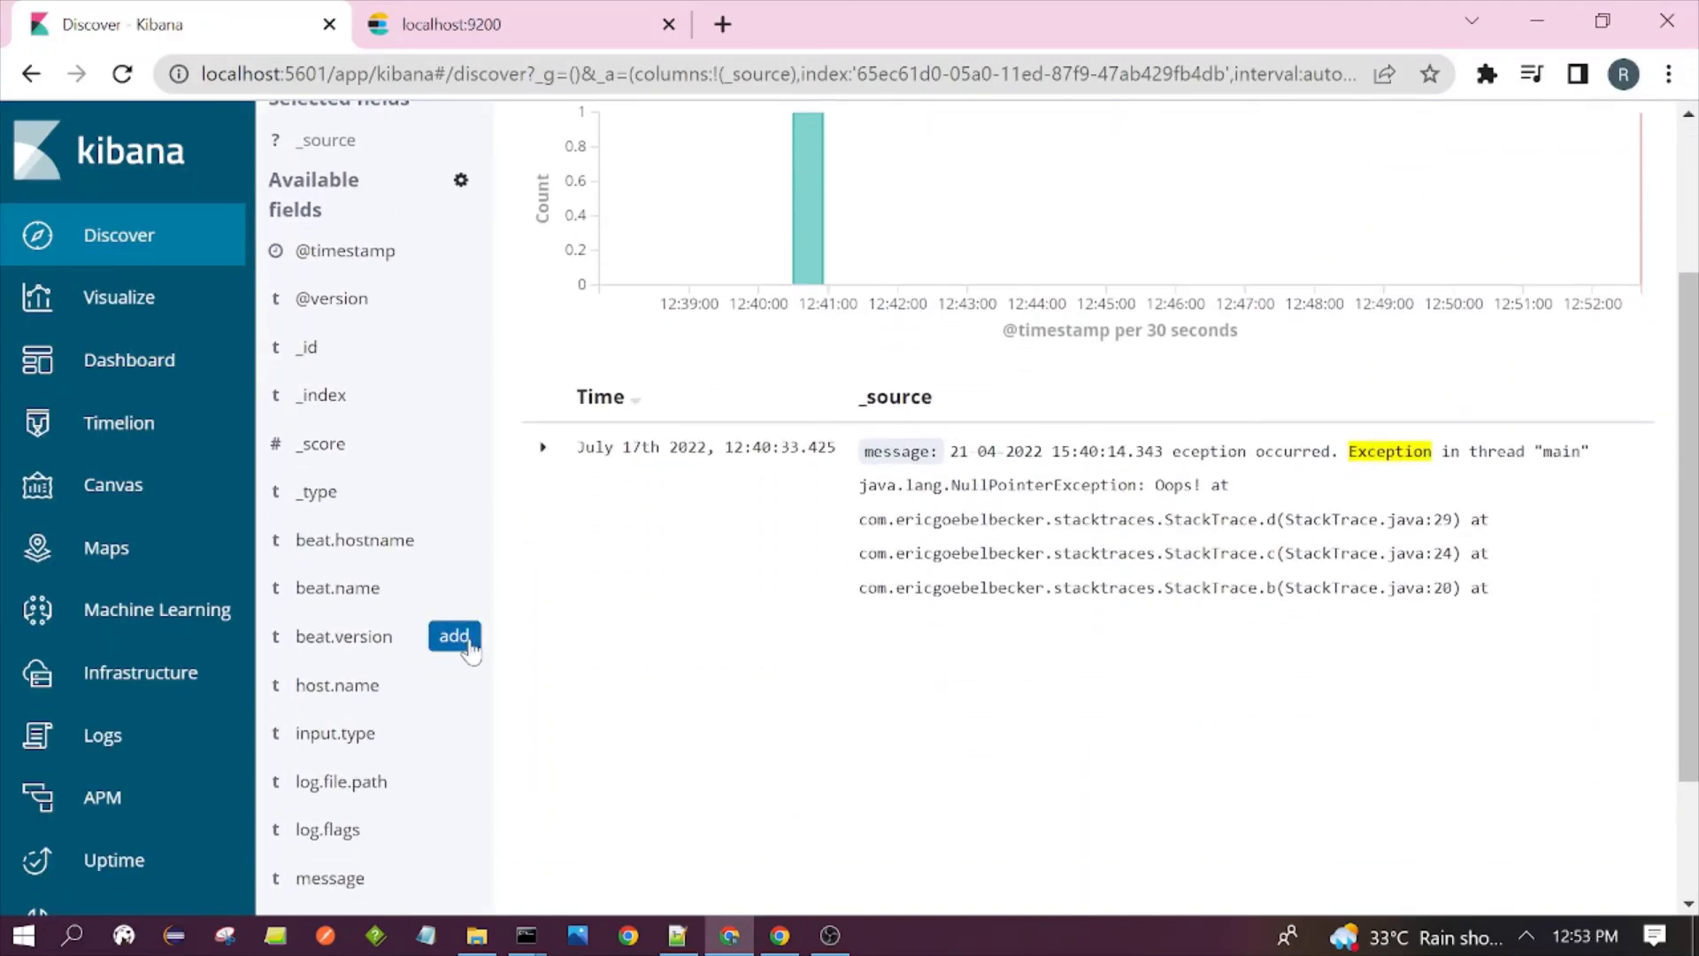
- View Kibana's empty Visualize and Dashboard pages
scroll(470, 652, "up", 5)
scroll(800, 538, "up", 1)
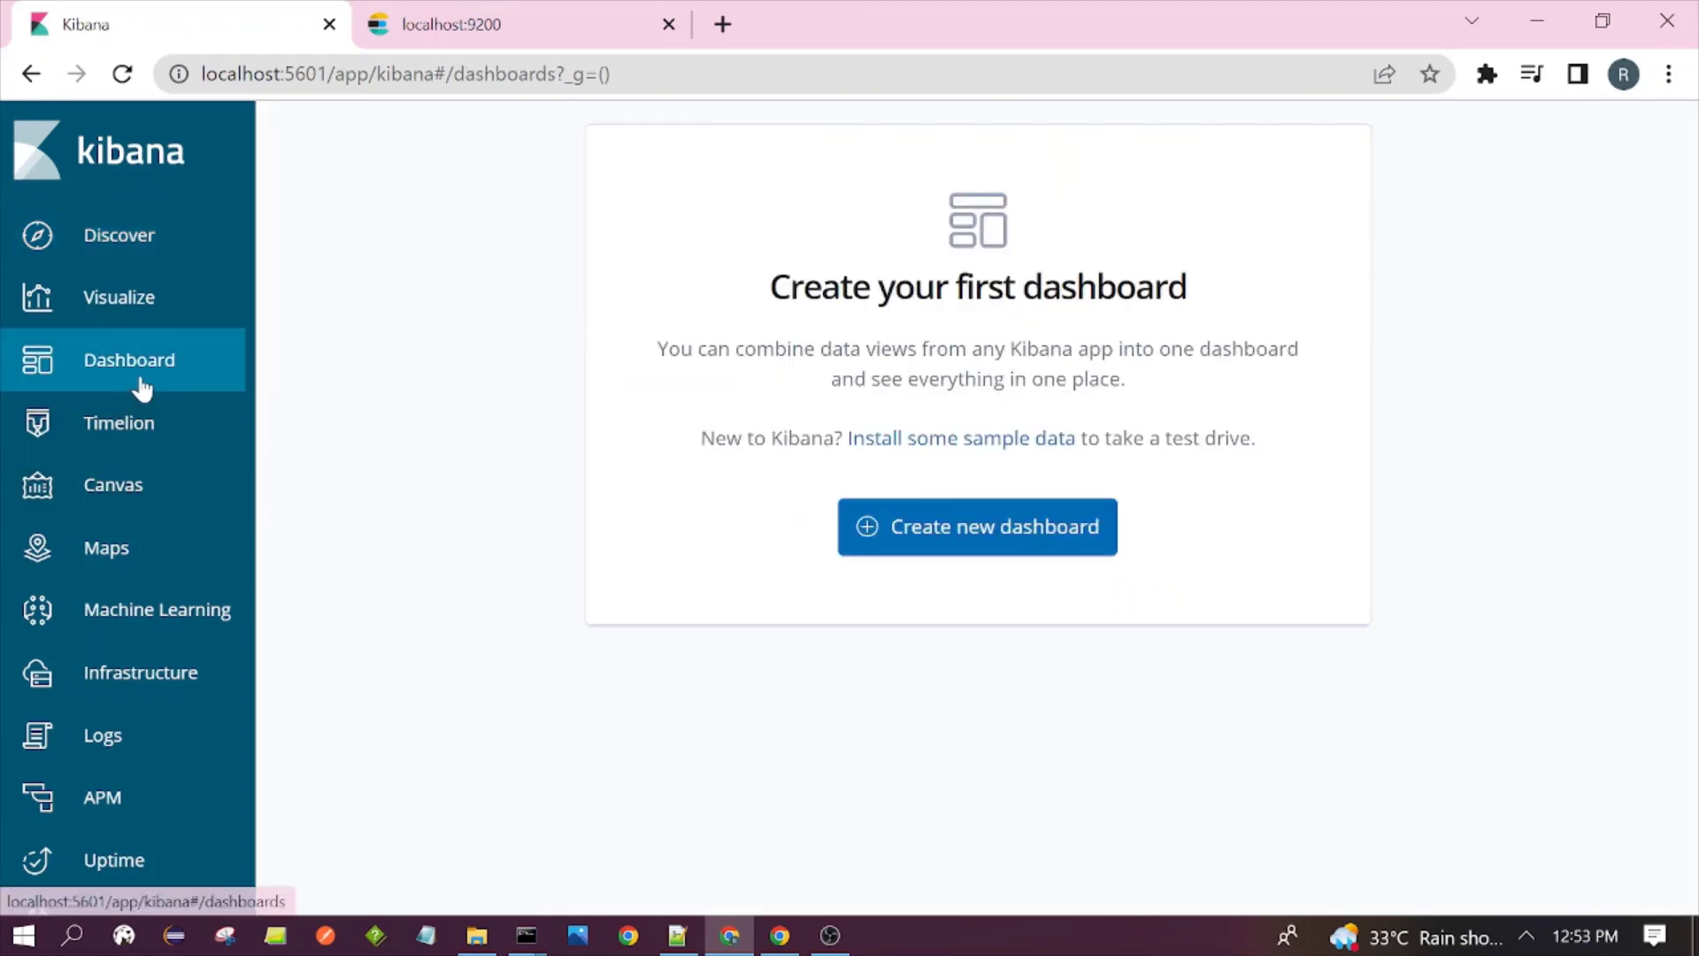
left_click(203, 305)
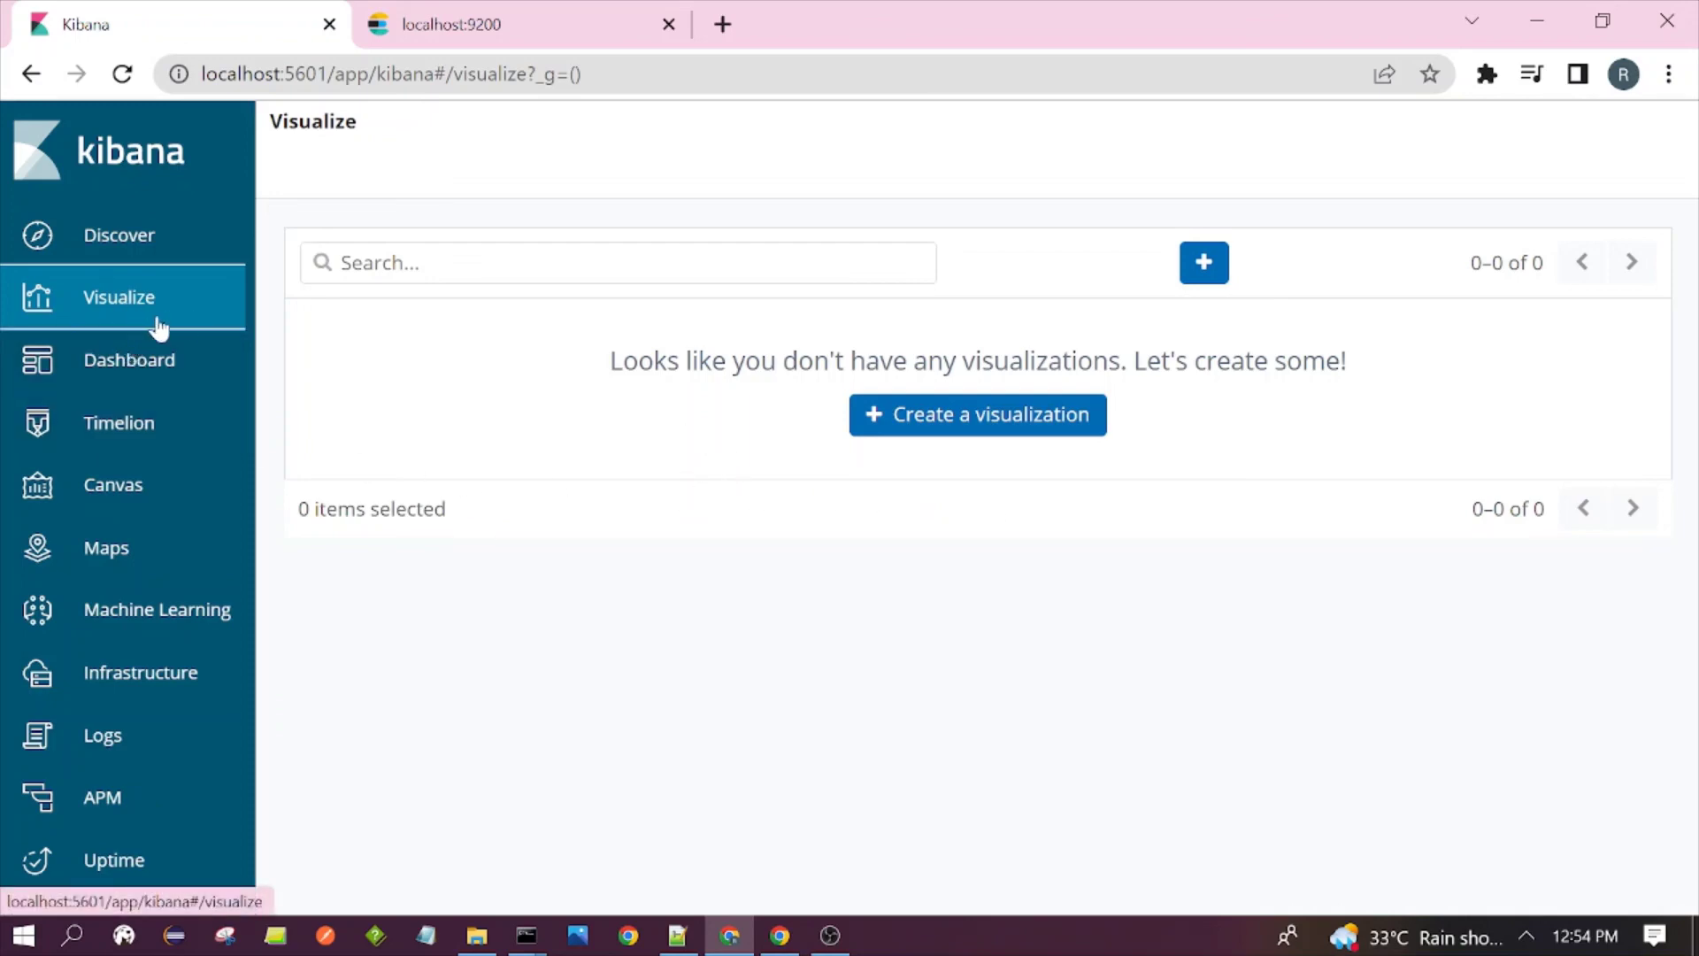
left_click(168, 386)
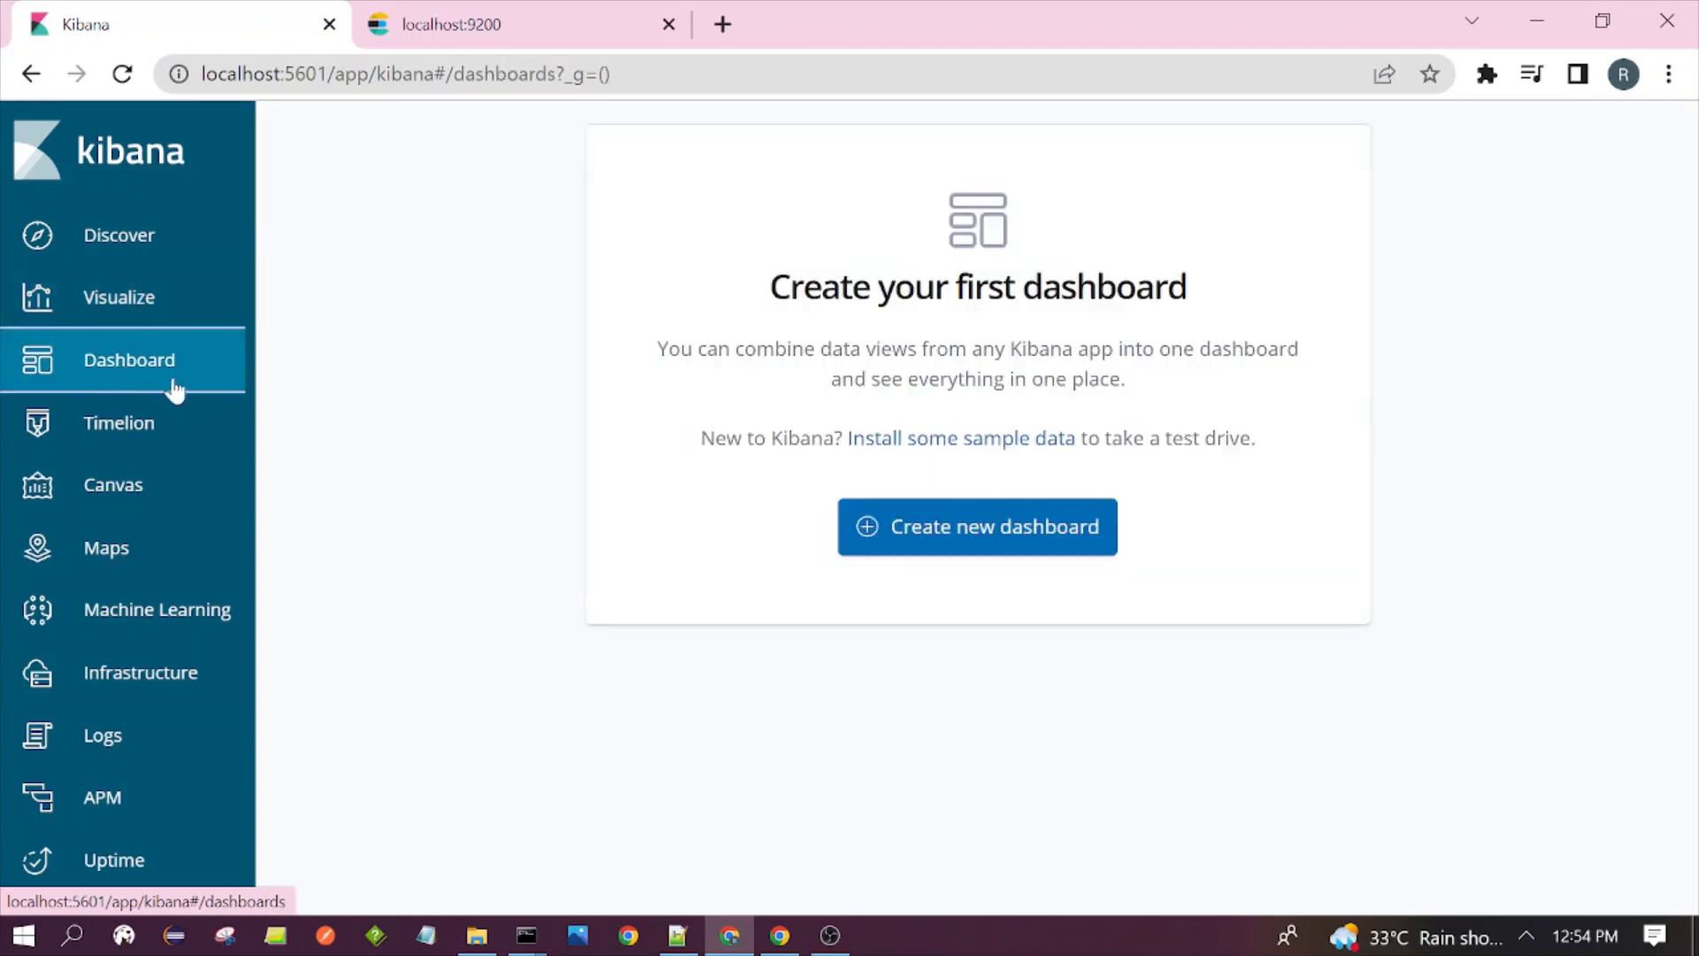
- Return to the Discover exception search, then place the caret at line 9's end in the new 2 notes
left_click(235, 250)
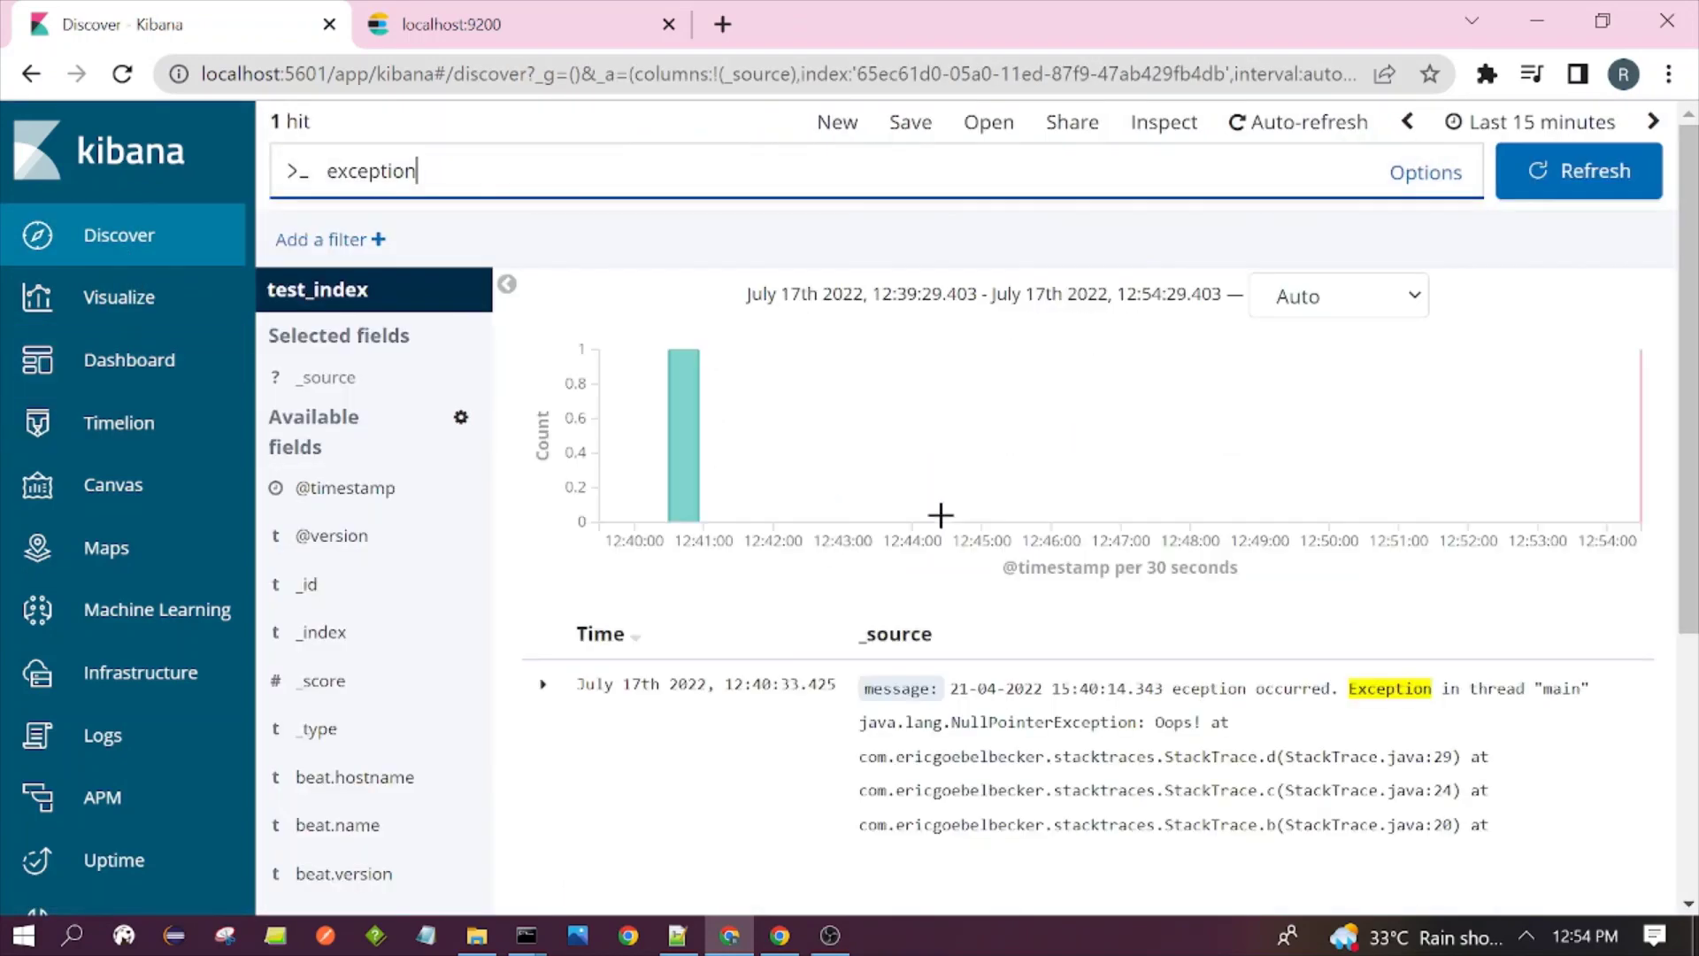
scroll(933, 567, "down", 5)
scroll(1033, 619, "up", 4)
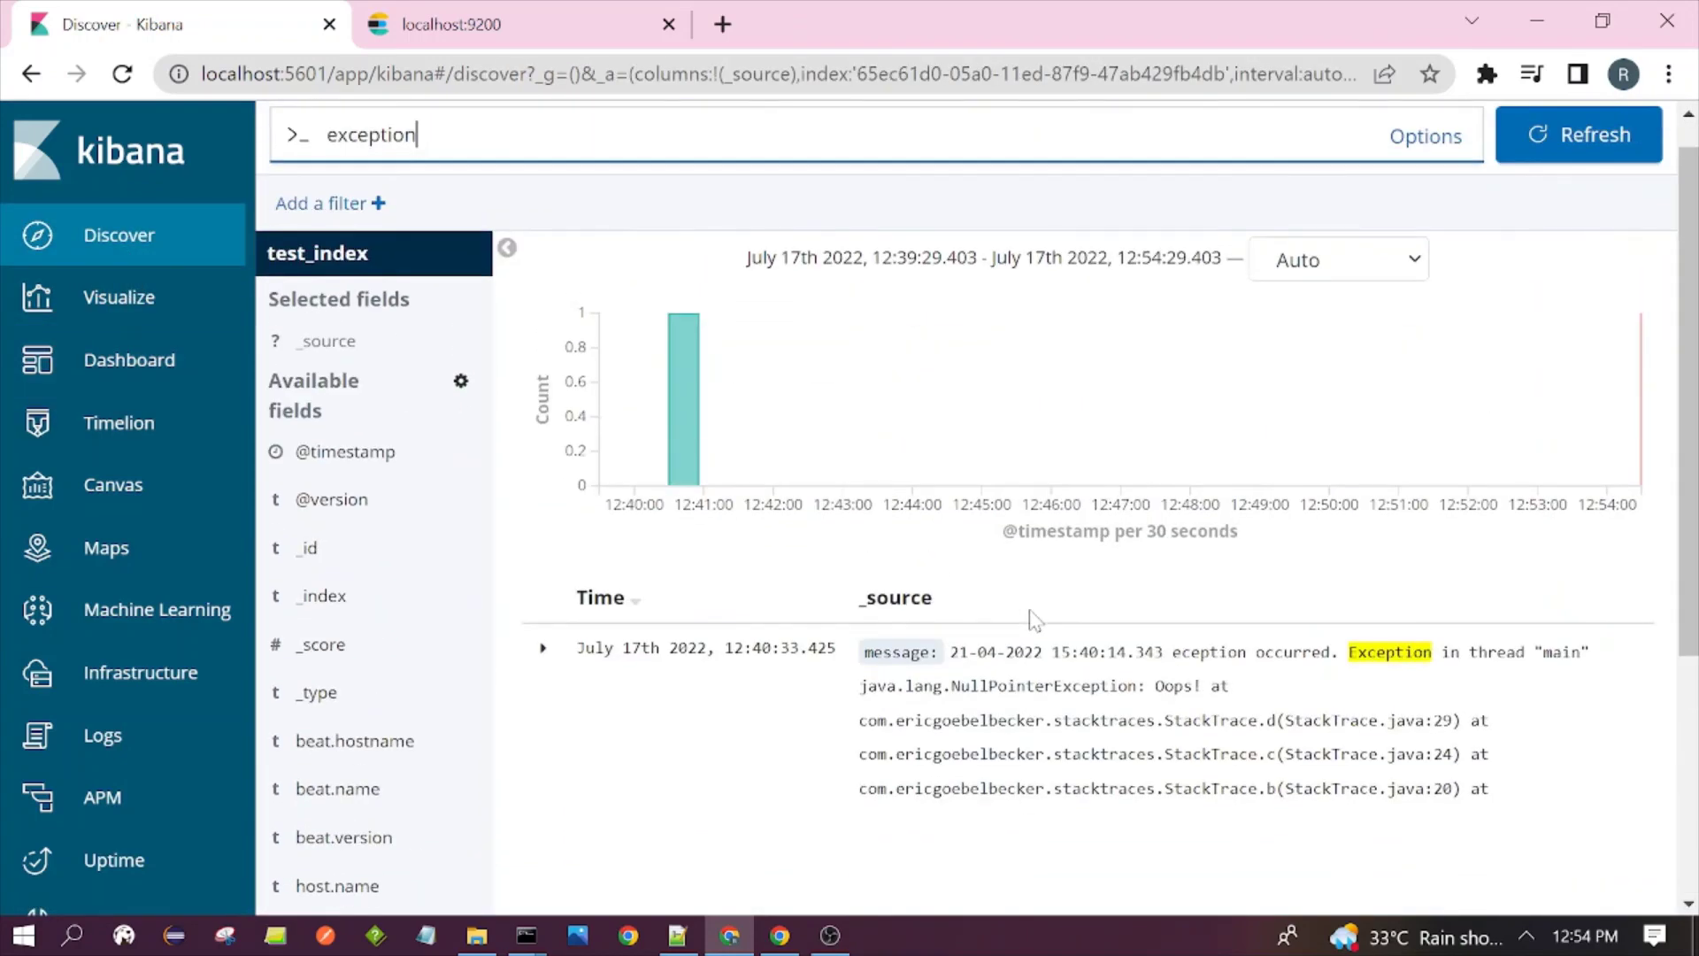
key("alt+Tab")
left_click(796, 376)
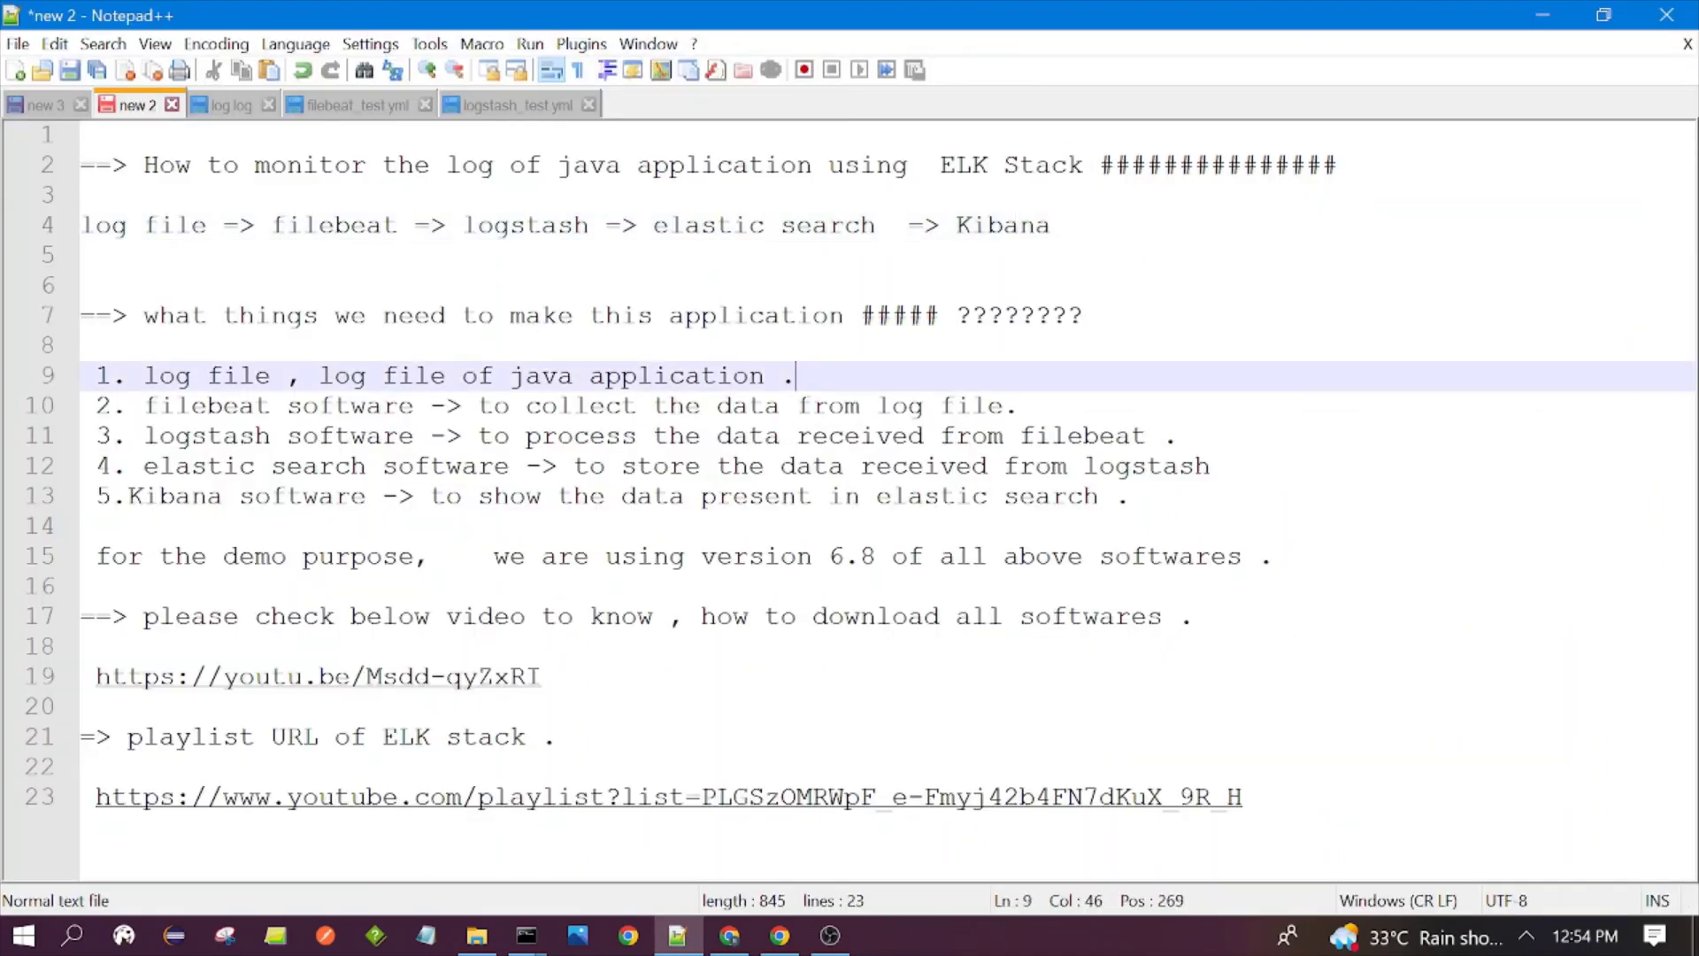